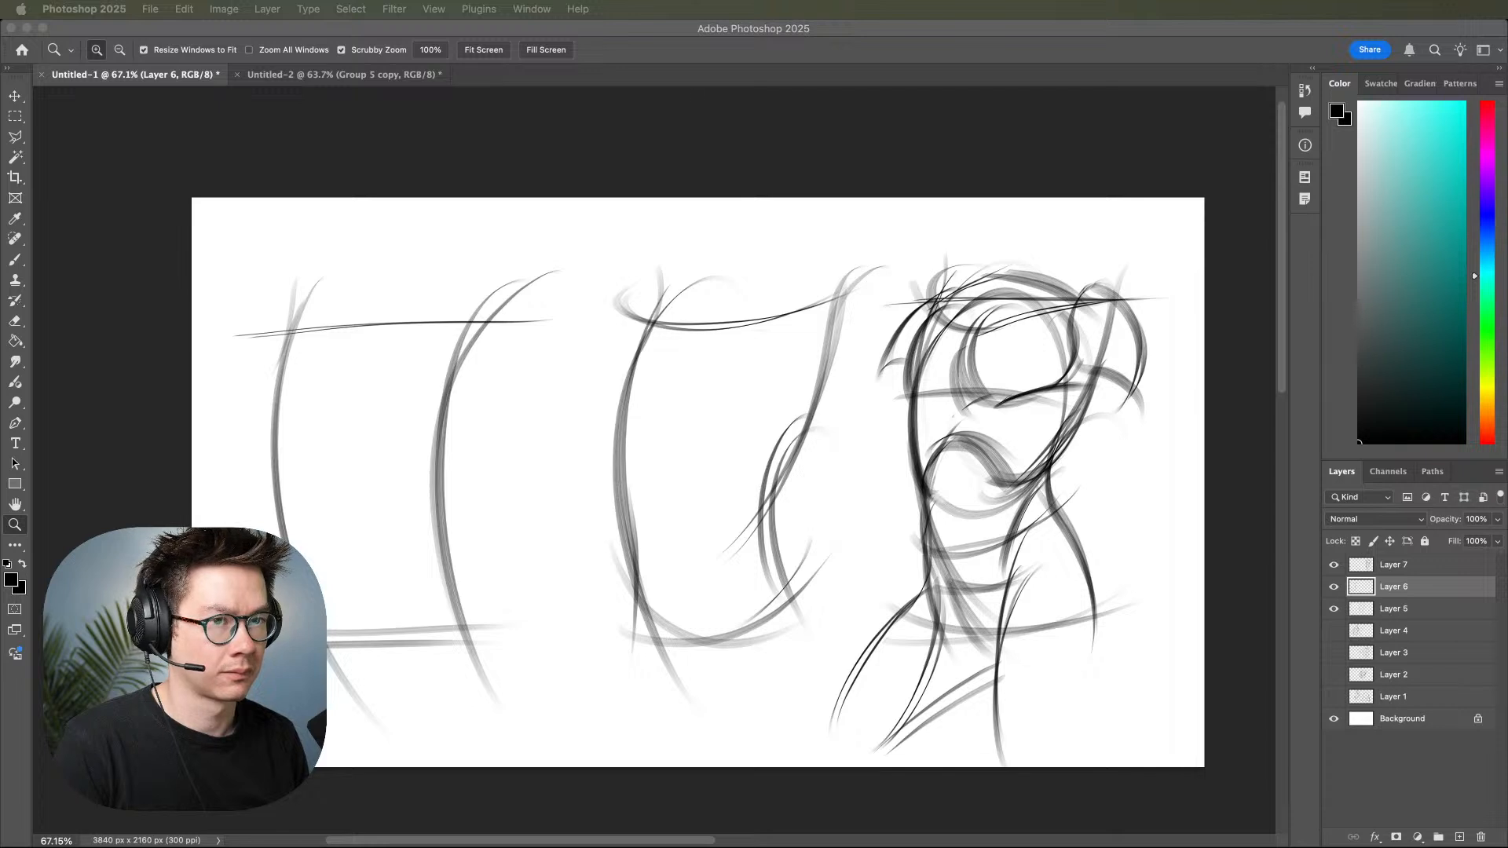
# Compare the sketches on Layers 6 and 7 by switching their visibility off and on.
pyautogui.click(1333, 564)
pyautogui.click(1333, 587)
pyautogui.click(1333, 586)
pyautogui.click(1333, 565)
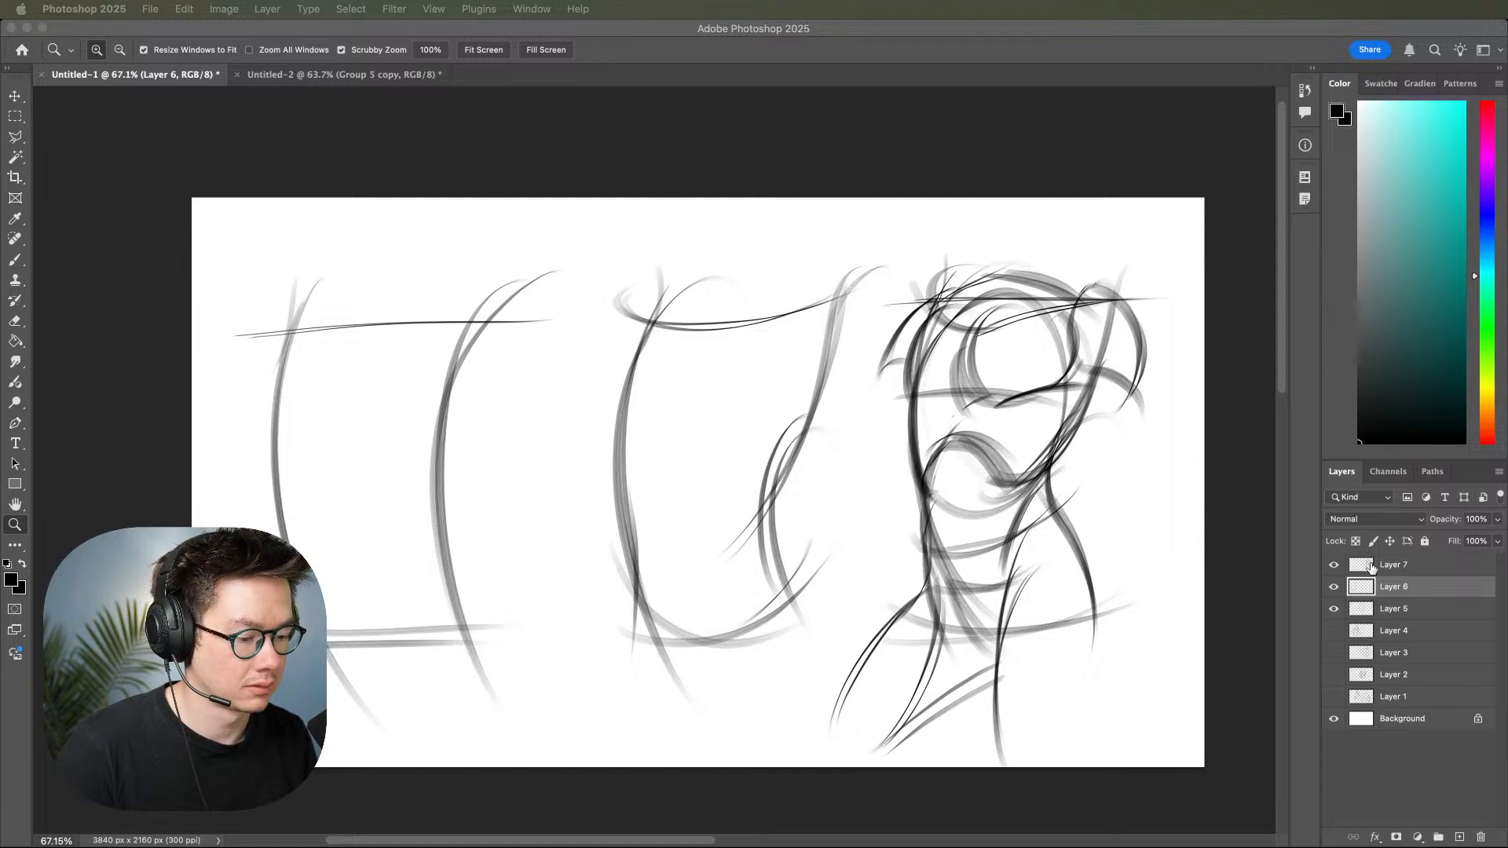
# Hide Layers 5, 6 and 7 so only the white Background shows.
pyautogui.click(1342, 580)
pyautogui.click(1333, 565)
pyautogui.click(1334, 587)
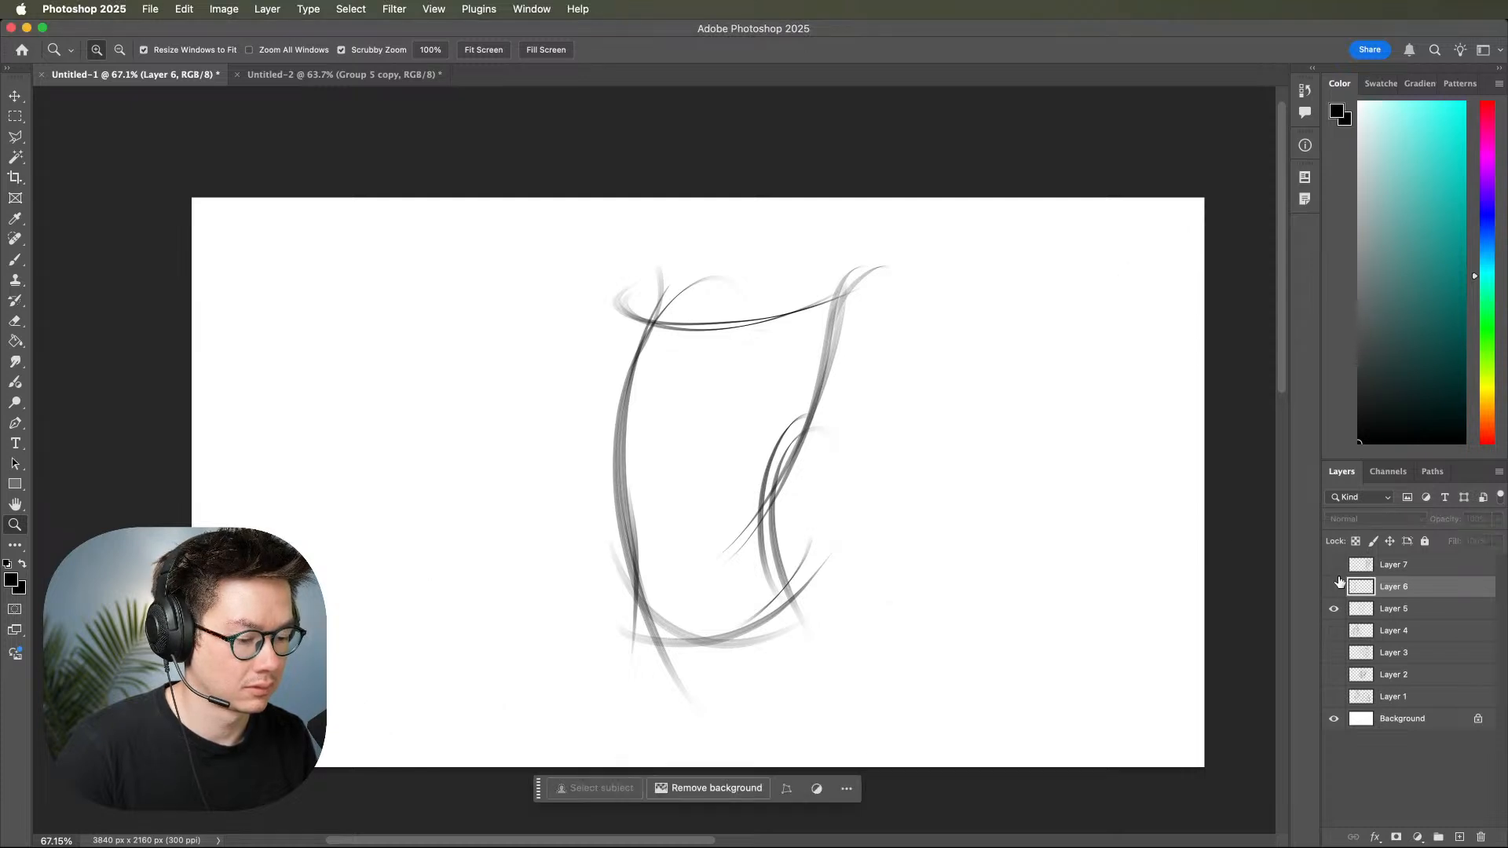
pyautogui.click(1334, 565)
pyautogui.click(1334, 608)
pyautogui.click(1334, 587)
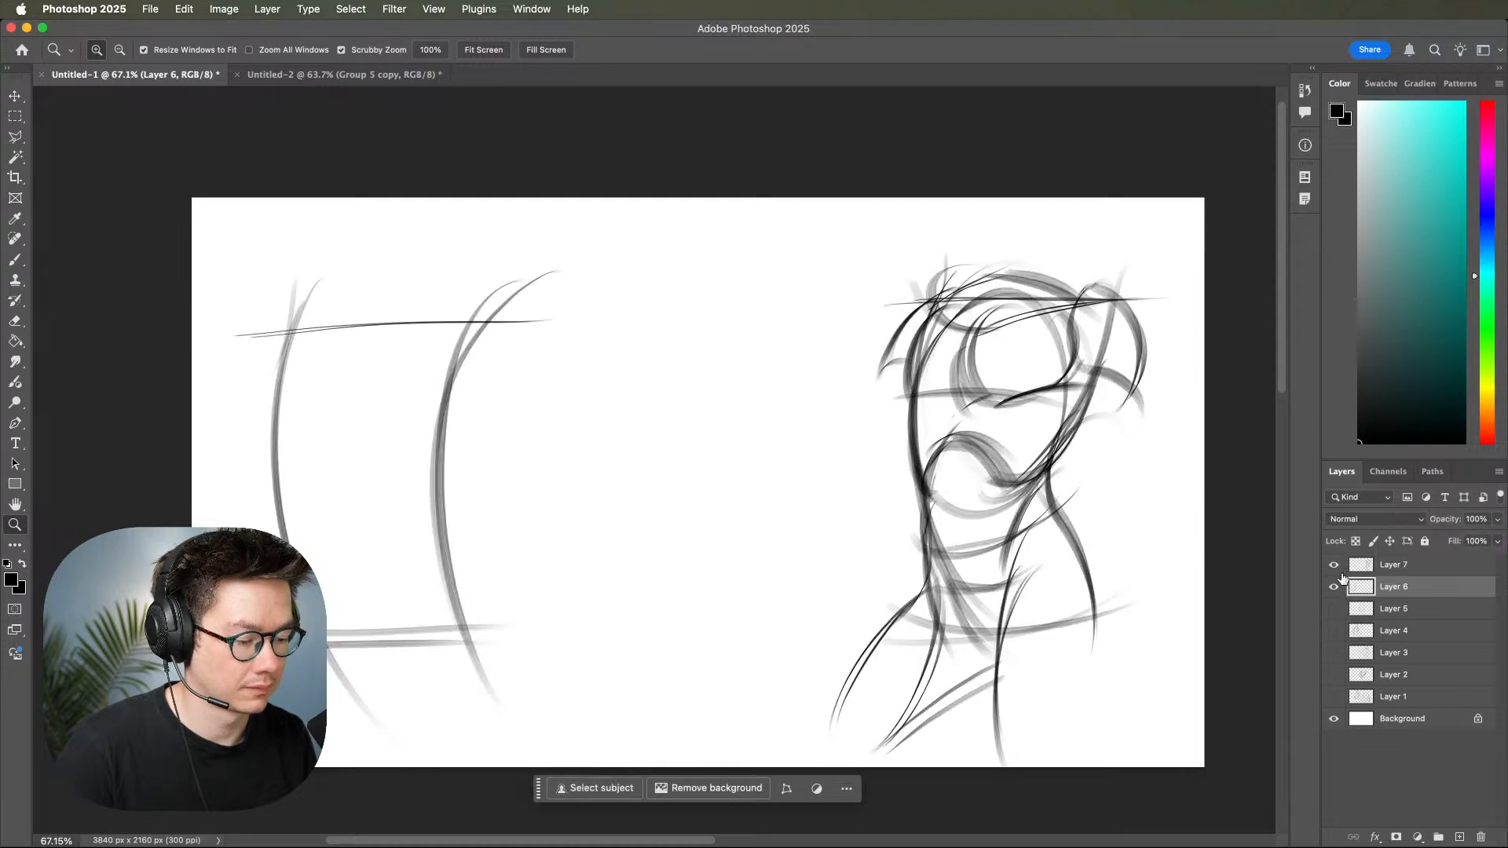
pyautogui.click(1333, 565)
pyautogui.click(1334, 587)
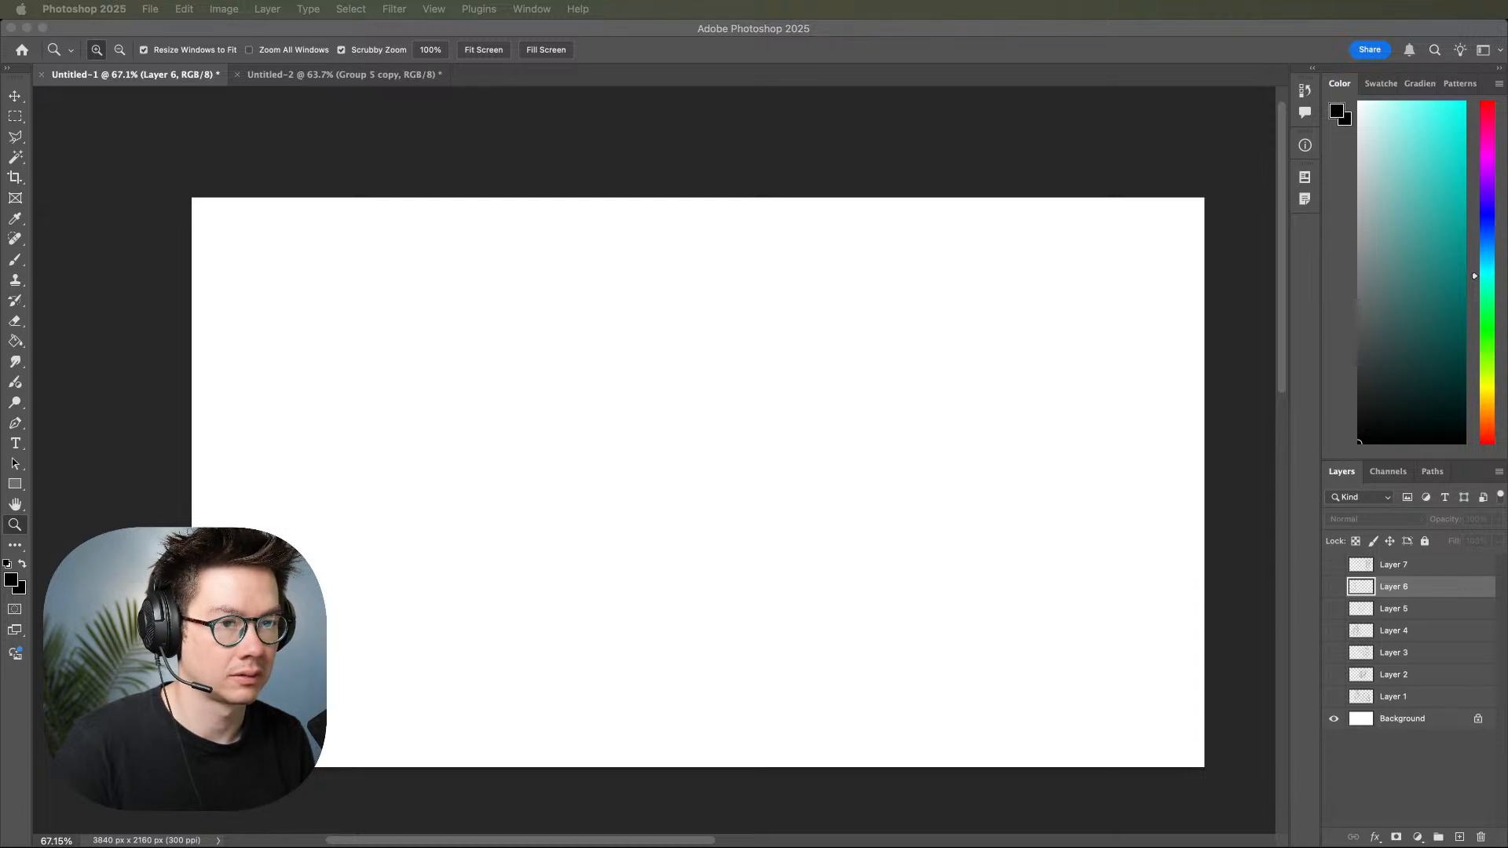
# Add a new empty layer at the top of the stack and activate the Brush tool.
pyautogui.click(1458, 838)
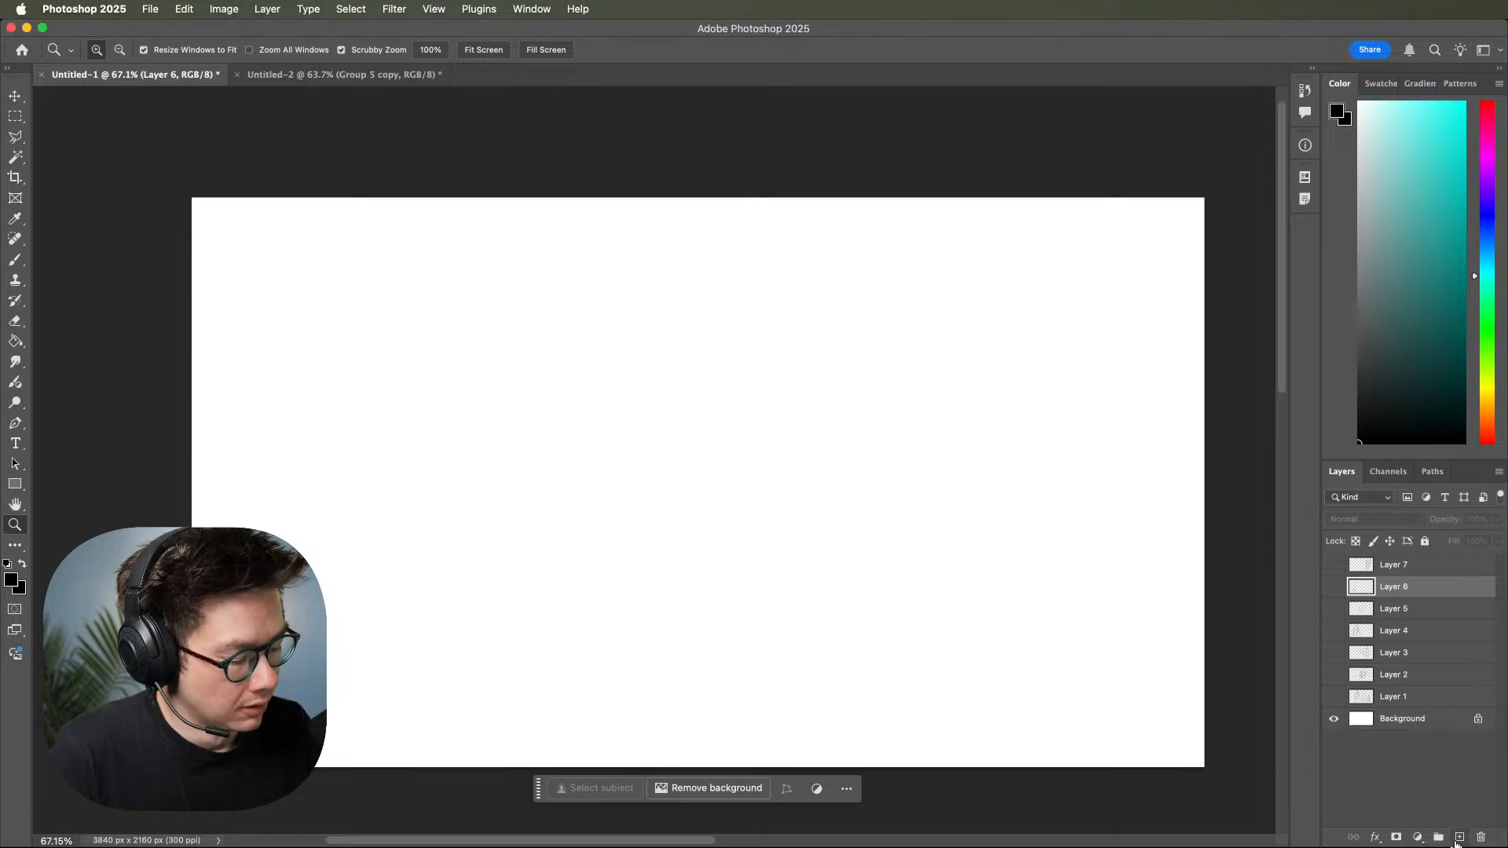
pyautogui.click(1405, 766)
pyautogui.click(1459, 838)
pyautogui.press('b')
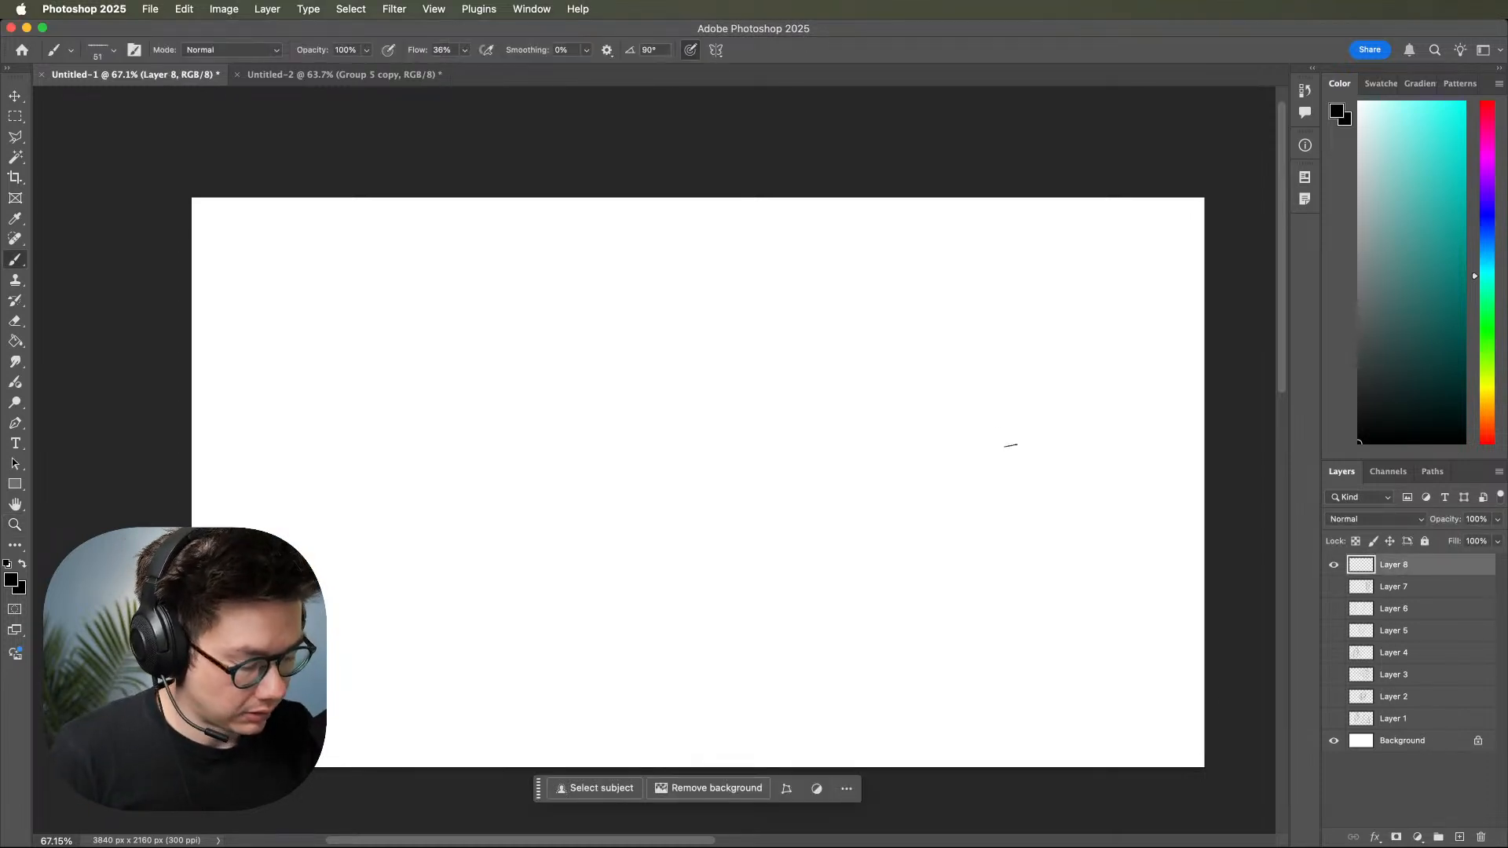
pyautogui.moveTo(1012, 514)
pyautogui.mouseDown()
pyautogui.moveTo(888, 612)
pyautogui.moveTo(807, 502)
pyautogui.mouseUp()
pyautogui.press('space')
pyautogui.moveTo(1068, 611); pyautogui.dragTo(1110, 658)
pyautogui.press('super+z')
pyautogui.press('super+z')
# Sketch the curved top and both sides down to the waist of a torso on the right half of the canvas.
pyautogui.moveTo(829, 348)
pyautogui.mouseDown()
pyautogui.moveTo(917, 320)
pyautogui.moveTo(1053, 362)
pyautogui.moveTo(1014, 421)
pyautogui.mouseUp()
pyautogui.moveTo(1065, 331)
pyautogui.mouseDown()
pyautogui.moveTo(1070, 411)
pyautogui.moveTo(1022, 358)
pyautogui.moveTo(986, 600)
pyautogui.mouseUp()
pyautogui.moveTo(1031, 377); pyautogui.dragTo(932, 676)
pyautogui.moveTo(934, 337); pyautogui.dragTo(901, 579)
pyautogui.moveTo(984, 422)
pyautogui.mouseDown()
pyautogui.moveTo(913, 576)
pyautogui.moveTo(920, 589)
pyautogui.mouseUp()
pyautogui.moveTo(879, 451); pyautogui.dragTo(866, 595)
pyautogui.moveTo(877, 484); pyautogui.dragTo(849, 609)
# Add the flaring hips, curved base line and shoulder line to the right torso.
pyautogui.moveTo(913, 547)
pyautogui.mouseDown()
pyautogui.moveTo(861, 594)
pyautogui.moveTo(835, 662)
pyautogui.mouseUp()
pyautogui.moveTo(915, 543)
pyautogui.mouseDown()
pyautogui.moveTo(838, 630)
pyautogui.moveTo(831, 676)
pyautogui.mouseUp()
pyautogui.moveTo(824, 637)
pyautogui.mouseDown()
pyautogui.moveTo(907, 667)
pyautogui.moveTo(1021, 653)
pyautogui.mouseUp()
pyautogui.moveTo(854, 620)
pyautogui.mouseDown()
pyautogui.moveTo(859, 641)
pyautogui.moveTo(1002, 664)
pyautogui.mouseUp()
pyautogui.moveTo(1052, 523)
pyautogui.mouseDown()
pyautogui.moveTo(1020, 552)
pyautogui.moveTo(1010, 628)
pyautogui.mouseUp()
pyautogui.moveTo(1048, 520)
pyautogui.mouseDown()
pyautogui.moveTo(1013, 562)
pyautogui.moveTo(1002, 648)
pyautogui.mouseUp()
pyautogui.moveTo(1010, 573); pyautogui.dragTo(988, 691)
pyautogui.moveTo(998, 632); pyautogui.dragTo(963, 690)
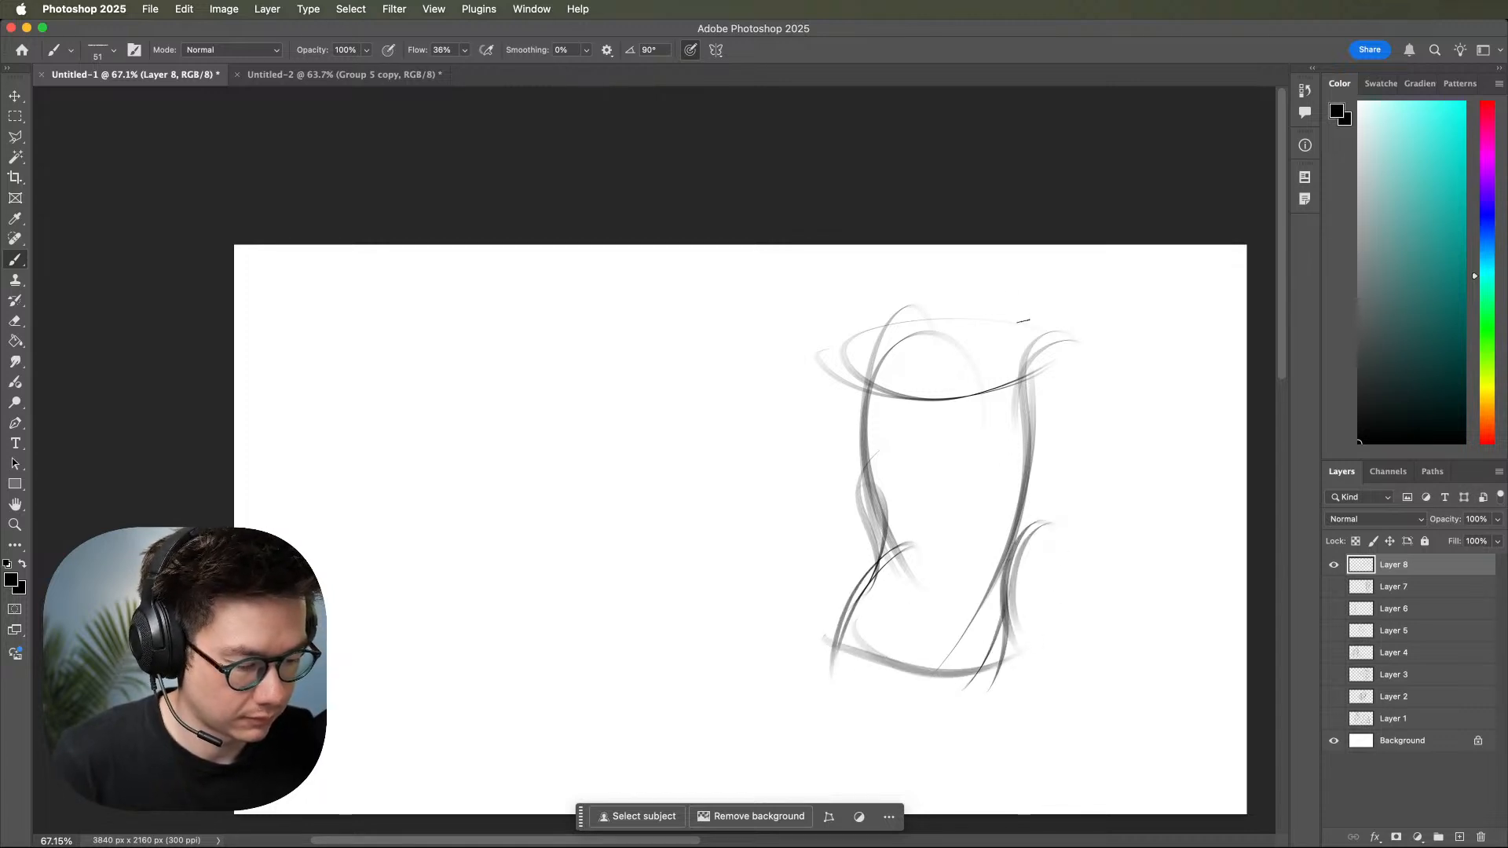
pyautogui.moveTo(786, 387); pyautogui.dragTo(1092, 367)
# Start a second torso beside the first with a slanted shoulder line and a bowed right side.
pyautogui.moveTo(906, 442); pyautogui.dragTo(1124, 407)
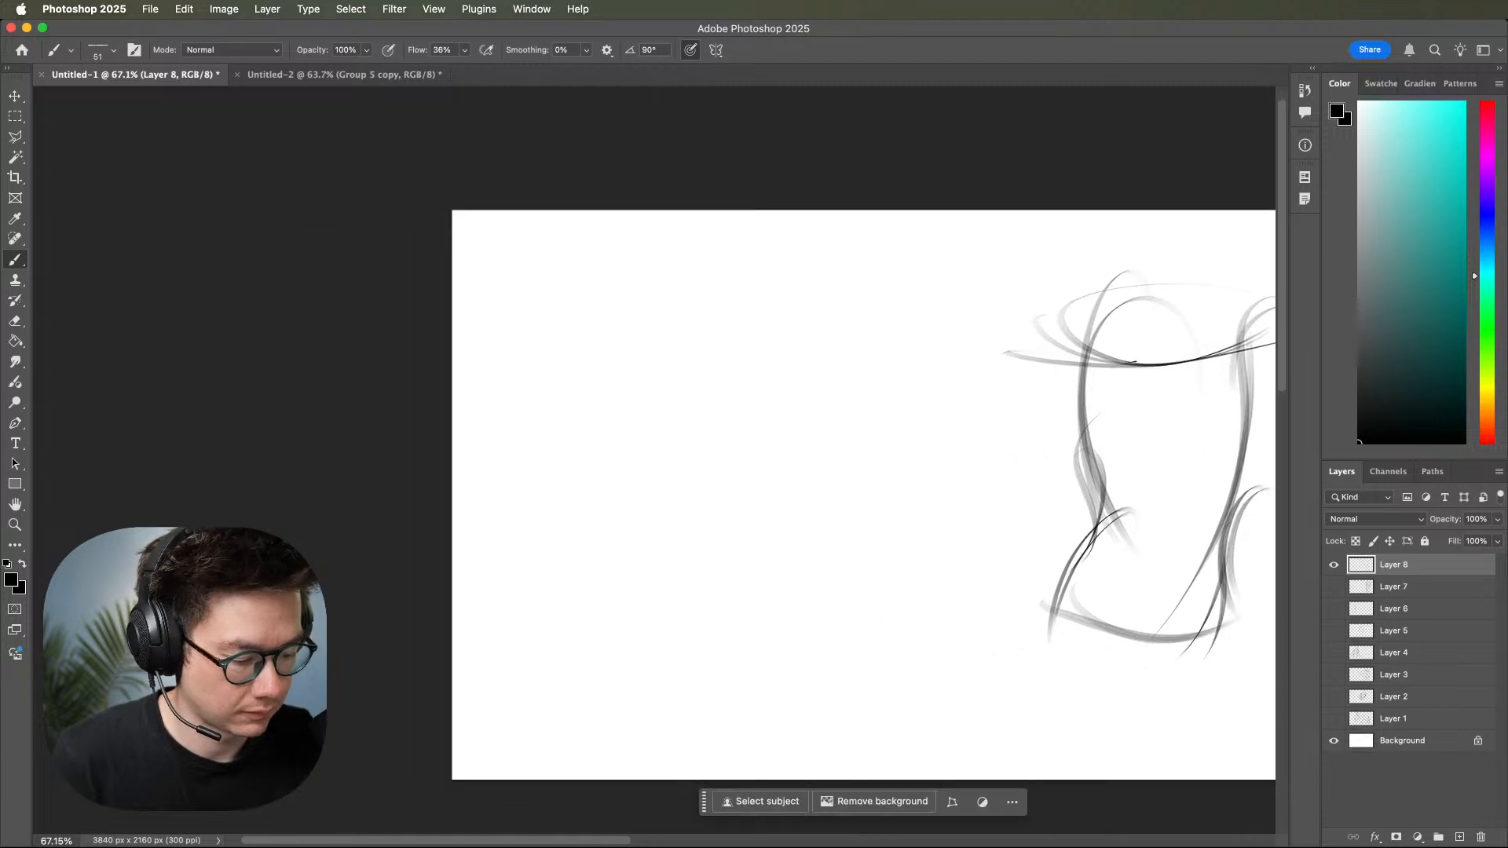
pyautogui.moveTo(915, 331); pyautogui.dragTo(732, 462)
pyautogui.moveTo(991, 323); pyautogui.dragTo(697, 469)
pyautogui.moveTo(952, 325)
pyautogui.mouseDown()
pyautogui.moveTo(739, 424)
pyautogui.moveTo(703, 462)
pyautogui.mouseUp()
pyautogui.moveTo(902, 285); pyautogui.dragTo(860, 385)
pyautogui.moveTo(891, 253); pyautogui.dragTo(864, 339)
pyautogui.moveTo(903, 346); pyautogui.dragTo(883, 637)
pyautogui.moveTo(895, 298); pyautogui.dragTo(879, 670)
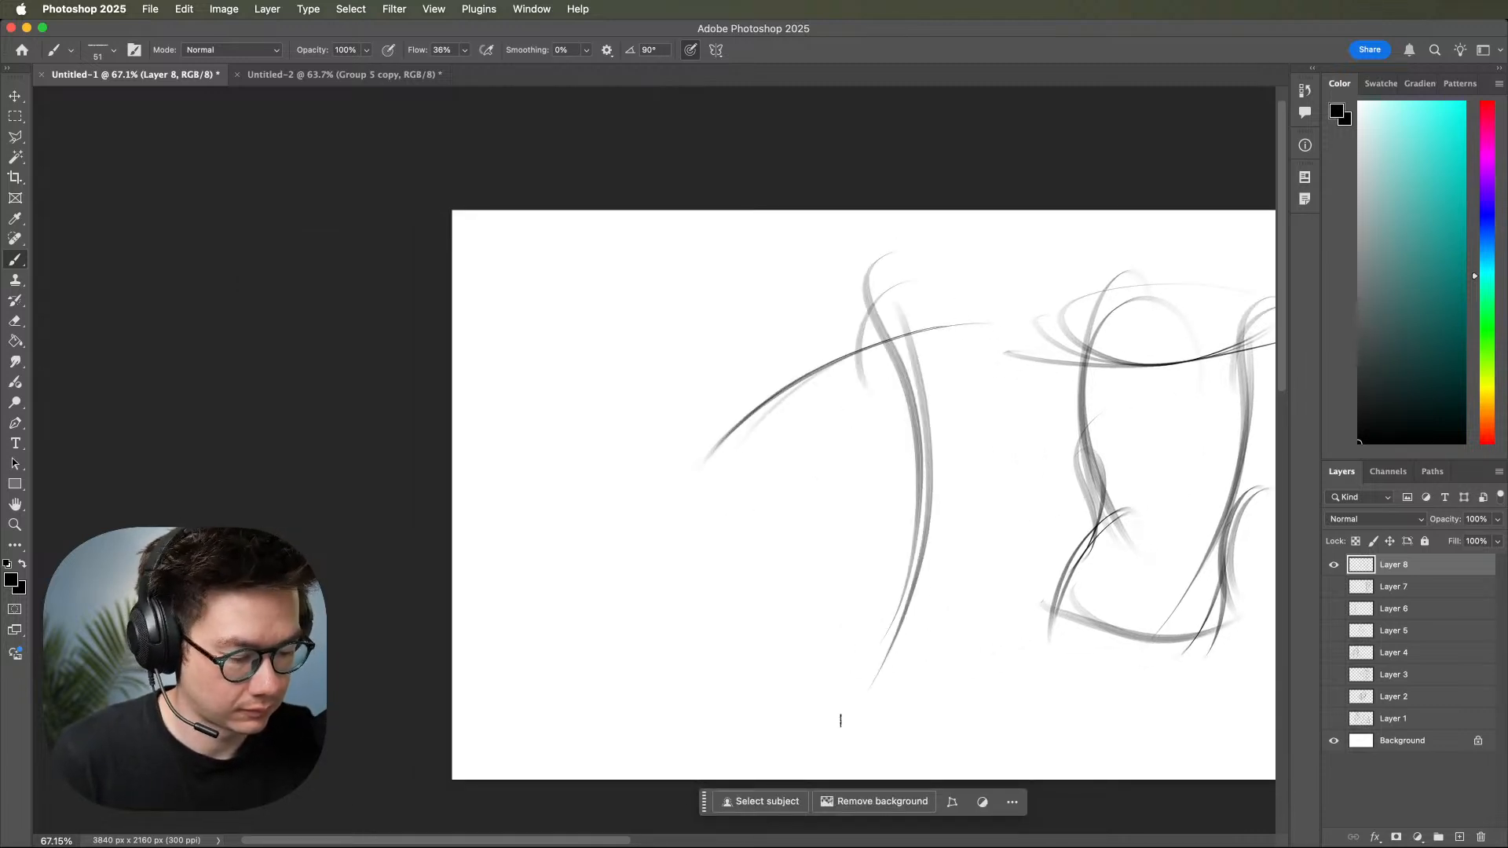
# Complete the second torso with a curved left side, pinched waist, flaring hips and a curved base.
pyautogui.moveTo(832, 320)
pyautogui.mouseDown()
pyautogui.moveTo(858, 571)
pyautogui.moveTo(832, 578)
pyautogui.mouseUp()
pyautogui.moveTo(789, 496)
pyautogui.mouseDown()
pyautogui.moveTo(796, 536)
pyautogui.moveTo(705, 677)
pyautogui.mouseUp()
pyautogui.moveTo(815, 550)
pyautogui.mouseDown()
pyautogui.moveTo(705, 698)
pyautogui.moveTo(941, 646)
pyautogui.mouseUp()
pyautogui.moveTo(730, 653)
pyautogui.mouseDown()
pyautogui.moveTo(795, 660)
pyautogui.moveTo(947, 606)
pyautogui.mouseUp()
pyautogui.moveTo(950, 471)
pyautogui.mouseDown()
pyautogui.moveTo(943, 603)
pyautogui.moveTo(888, 674)
pyautogui.mouseUp()
pyautogui.moveTo(926, 518); pyautogui.dragTo(874, 667)
# Sketch a smaller torso at the canvas's far right with a slanted shoulder line, two sides and a slanted base.
pyautogui.moveTo(1092, 573); pyautogui.dragTo(976, 575)
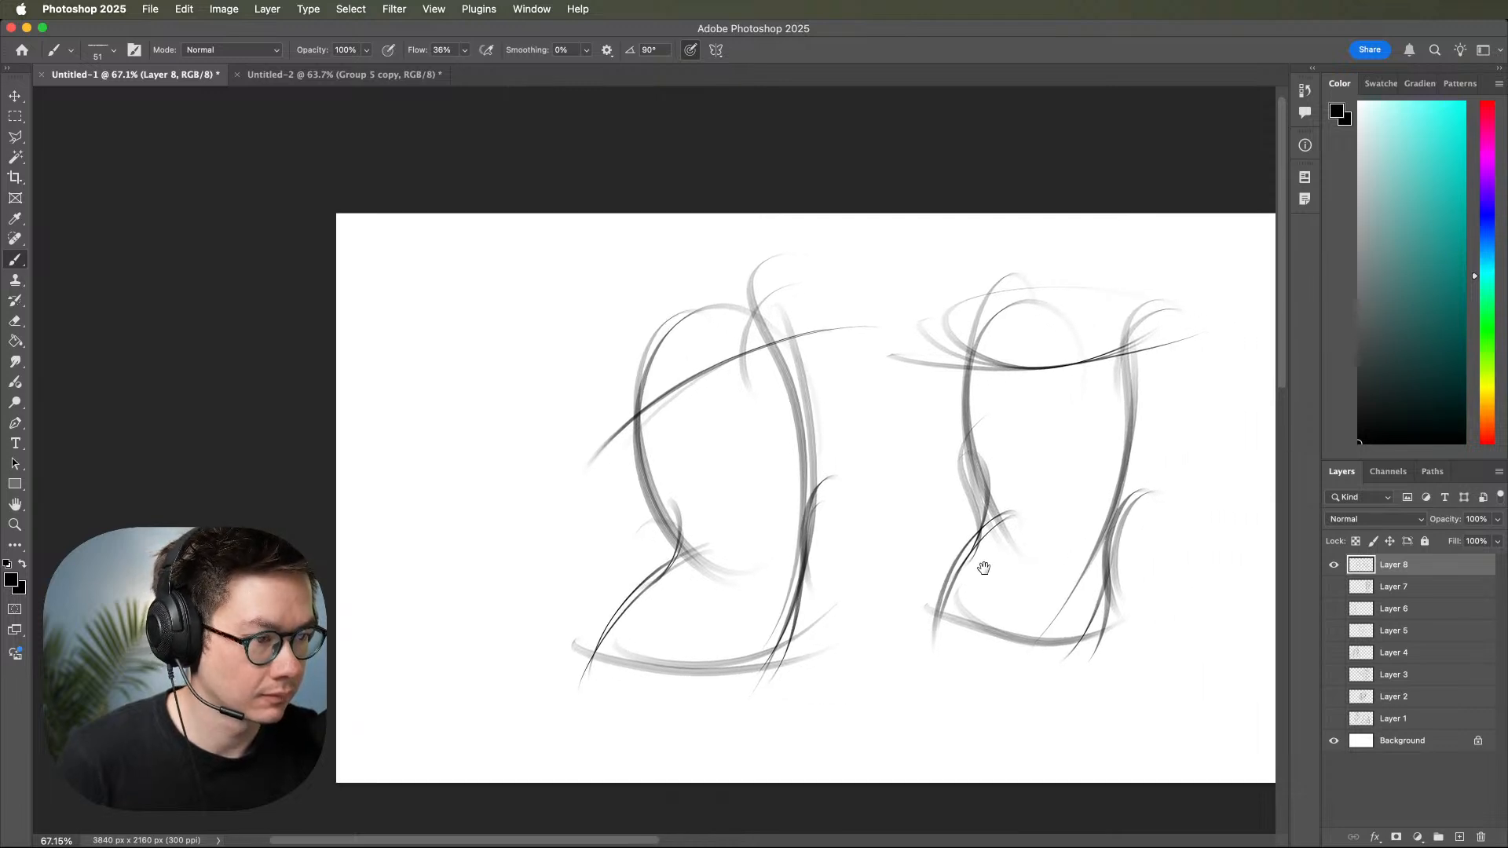
pyautogui.moveTo(1095, 559); pyautogui.dragTo(946, 506)
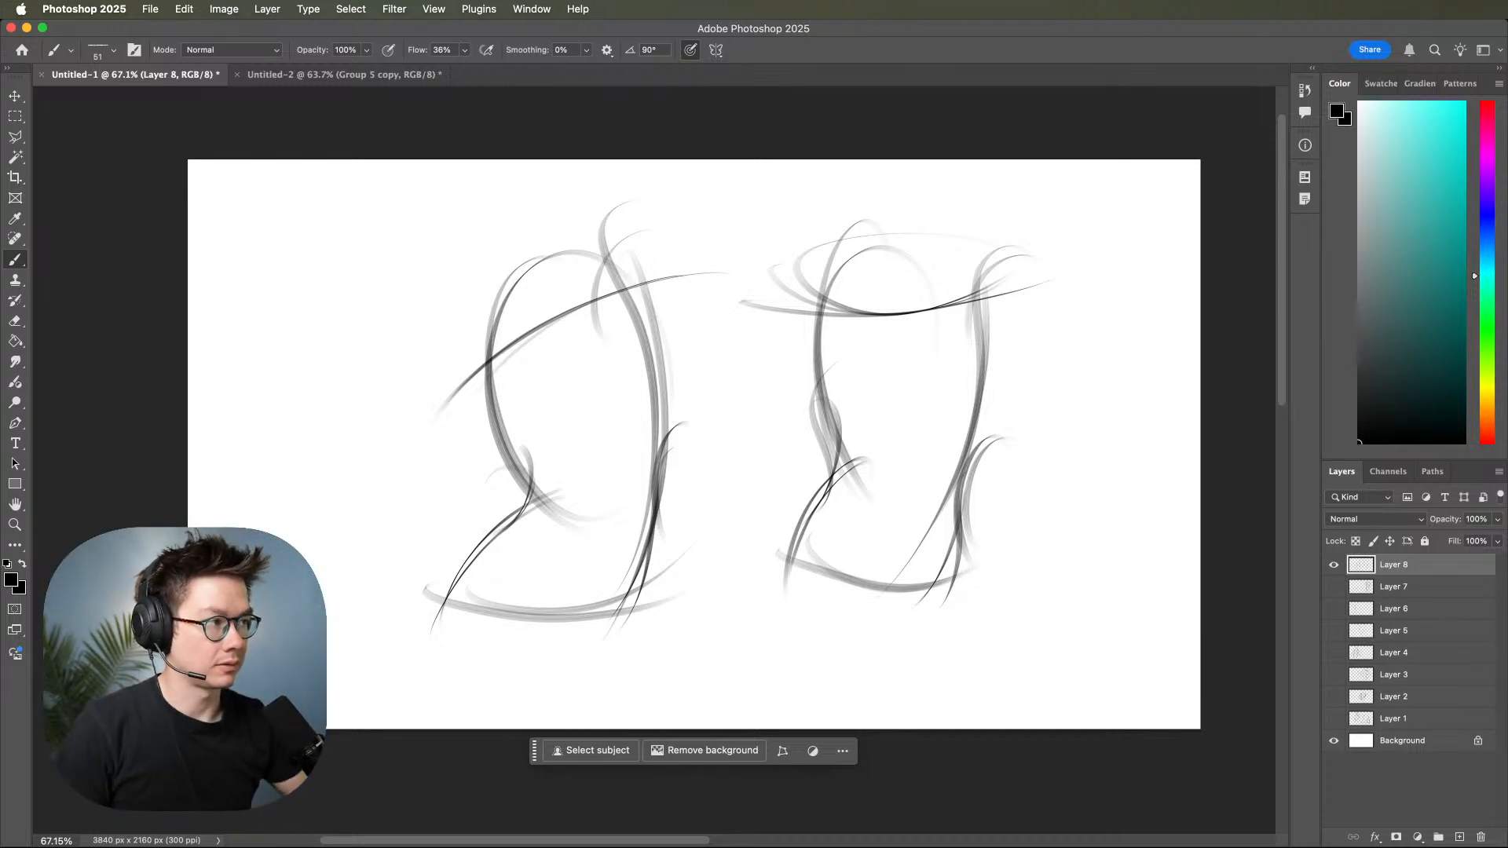
pyautogui.moveTo(1121, 562); pyautogui.dragTo(1052, 573)
pyautogui.moveTo(943, 492); pyautogui.dragTo(1104, 438)
pyautogui.moveTo(929, 494)
pyautogui.mouseDown()
pyautogui.moveTo(1002, 450)
pyautogui.moveTo(1105, 430)
pyautogui.mouseUp()
pyautogui.moveTo(1103, 370); pyautogui.dragTo(1036, 648)
pyautogui.moveTo(1093, 427); pyautogui.dragTo(1020, 653)
pyautogui.moveTo(958, 400); pyautogui.dragTo(951, 678)
pyautogui.moveTo(970, 456)
pyautogui.mouseDown()
pyautogui.moveTo(946, 686)
pyautogui.moveTo(1098, 629)
pyautogui.mouseUp()
pyautogui.moveTo(909, 691); pyautogui.dragTo(1102, 620)
pyautogui.moveTo(1058, 571); pyautogui.dragTo(1050, 668)
# Sketch a tilted oval rib cage with waist and hip curves at the canvas's far left.
pyautogui.hscroll(-10, 1070, 648)
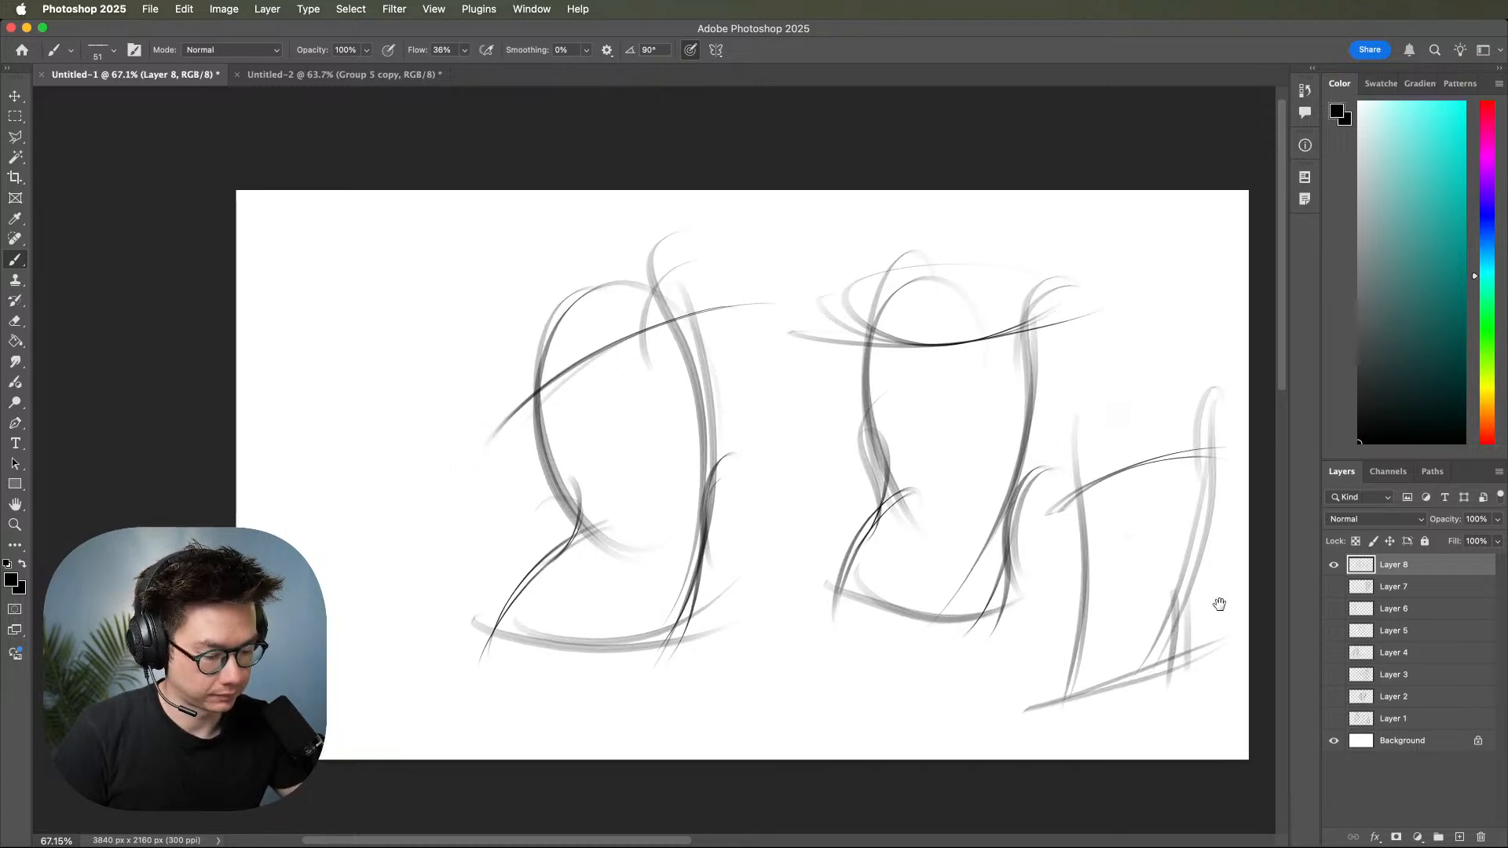
pyautogui.moveTo(767, 289); pyautogui.dragTo(656, 336)
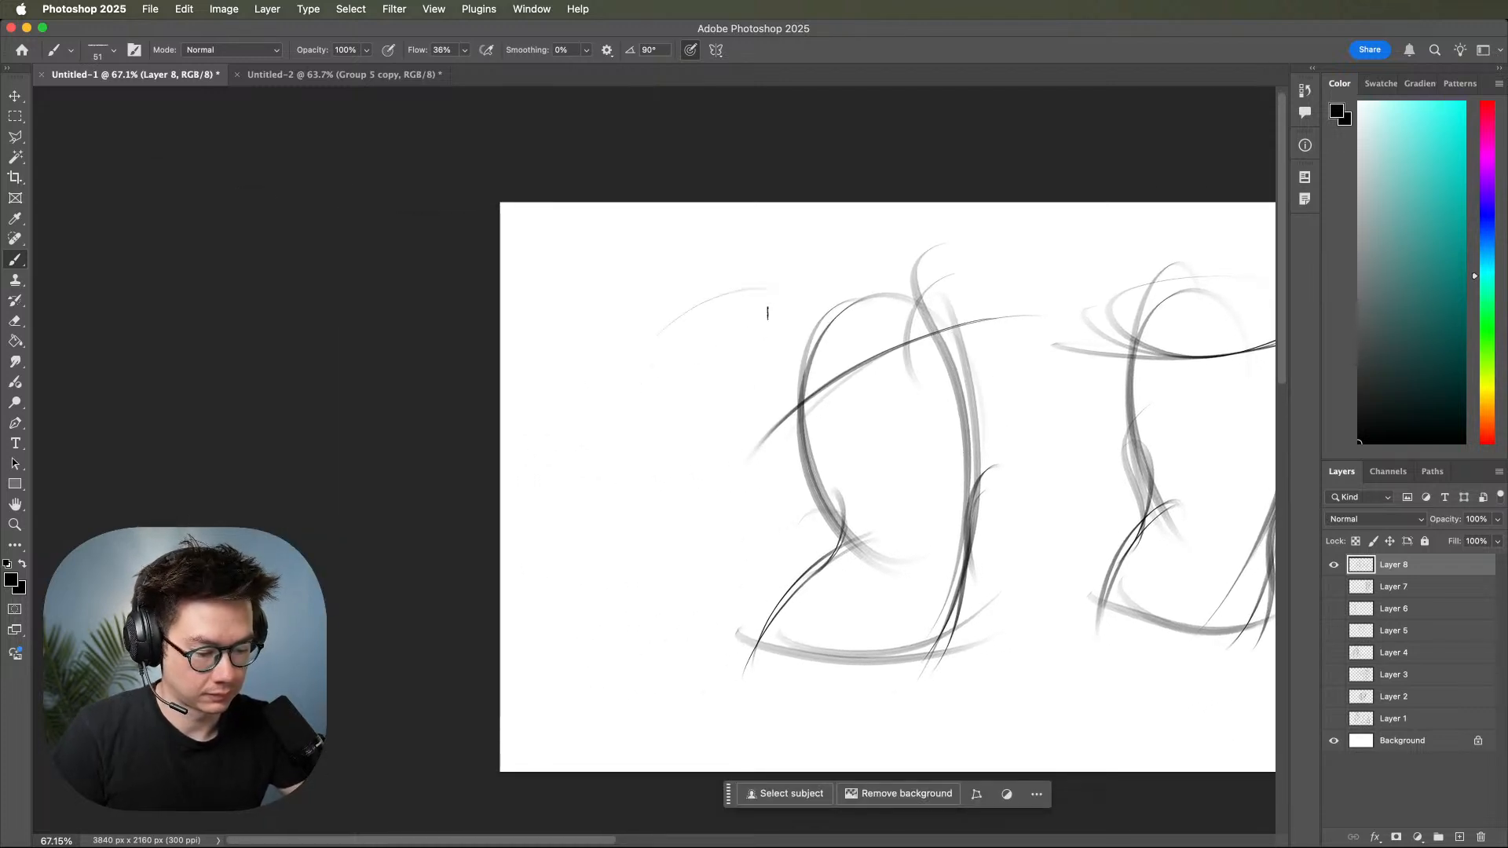
pyautogui.moveTo(758, 342)
pyautogui.mouseDown()
pyautogui.moveTo(625, 392)
pyautogui.moveTo(760, 356)
pyautogui.moveTo(628, 396)
pyautogui.moveTo(761, 378)
pyautogui.moveTo(635, 388)
pyautogui.moveTo(754, 438)
pyautogui.moveTo(715, 460)
pyautogui.moveTo(752, 411)
pyautogui.moveTo(721, 526)
pyautogui.mouseUp()
pyautogui.moveTo(777, 410)
pyautogui.mouseDown()
pyautogui.moveTo(744, 423)
pyautogui.moveTo(711, 547)
pyautogui.mouseUp()
pyautogui.moveTo(628, 375); pyautogui.dragTo(603, 513)
pyautogui.moveTo(605, 424)
pyautogui.mouseDown()
pyautogui.moveTo(607, 502)
pyautogui.moveTo(576, 606)
pyautogui.mouseUp()
# Add the slanted base line, right hip and a long centre line to the far-left torso.
pyautogui.moveTo(643, 459)
pyautogui.mouseDown()
pyautogui.moveTo(567, 603)
pyautogui.moveTo(779, 523)
pyautogui.mouseUp()
pyautogui.moveTo(560, 632); pyautogui.dragTo(782, 520)
pyautogui.moveTo(716, 460); pyautogui.dragTo(692, 583)
pyautogui.moveTo(731, 489); pyautogui.dragTo(718, 520)
pyautogui.moveTo(770, 256)
pyautogui.mouseDown()
pyautogui.moveTo(636, 597)
pyautogui.moveTo(634, 638)
pyautogui.mouseUp()
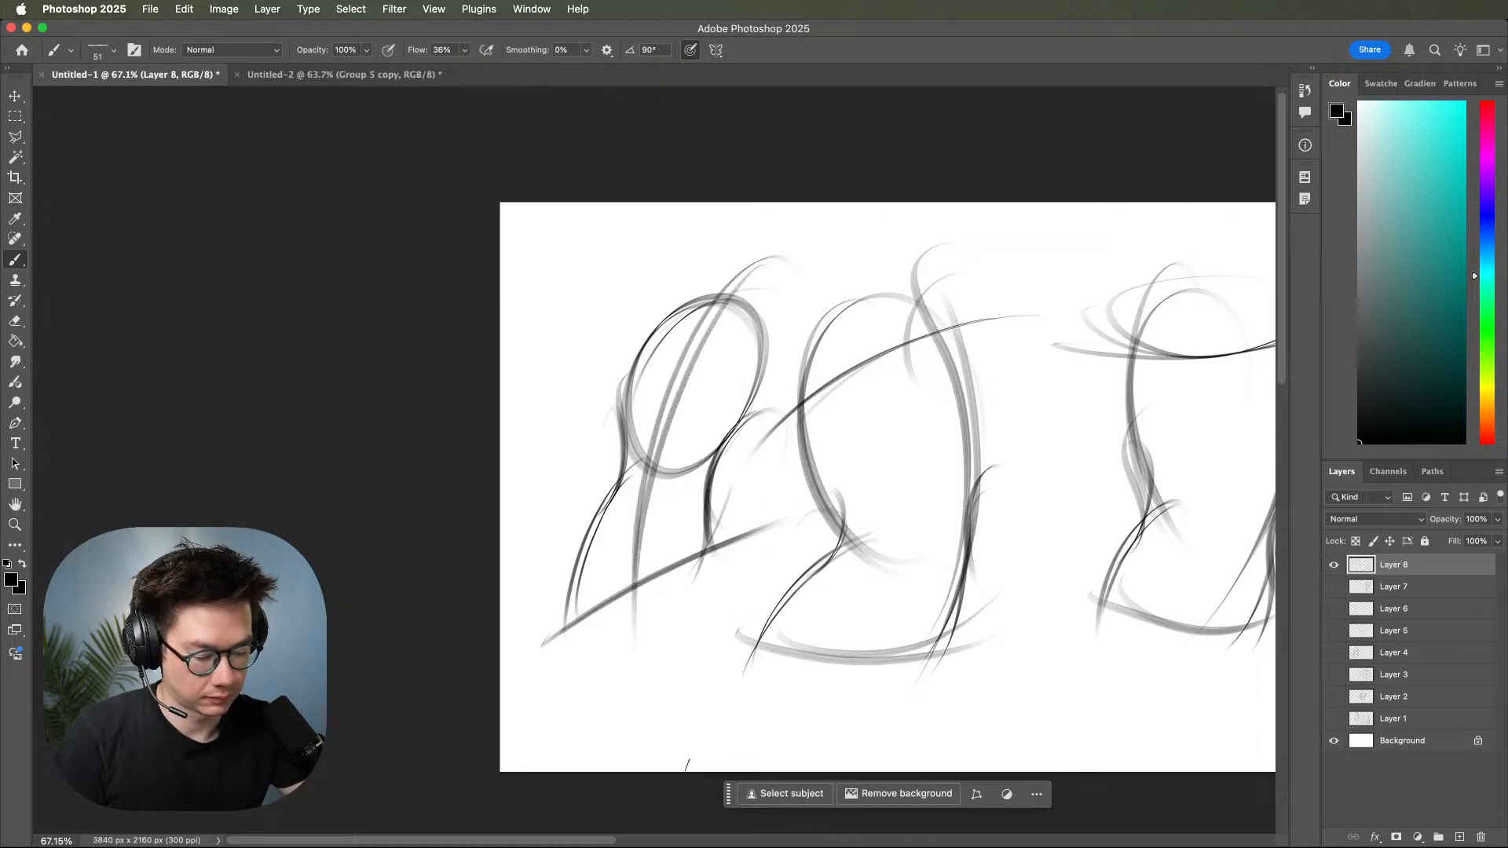
# Draw a flowing centre line through the second torso with a short cross curve above its base.
pyautogui.moveTo(1006, 593)
pyautogui.mouseDown()
pyautogui.moveTo(1120, 518)
pyautogui.moveTo(1011, 522)
pyautogui.moveTo(972, 545)
pyautogui.mouseUp()
pyautogui.moveTo(798, 257)
pyautogui.mouseDown()
pyautogui.moveTo(867, 497)
pyautogui.moveTo(797, 275)
pyautogui.moveTo(815, 673)
pyautogui.moveTo(776, 716)
pyautogui.mouseUp()
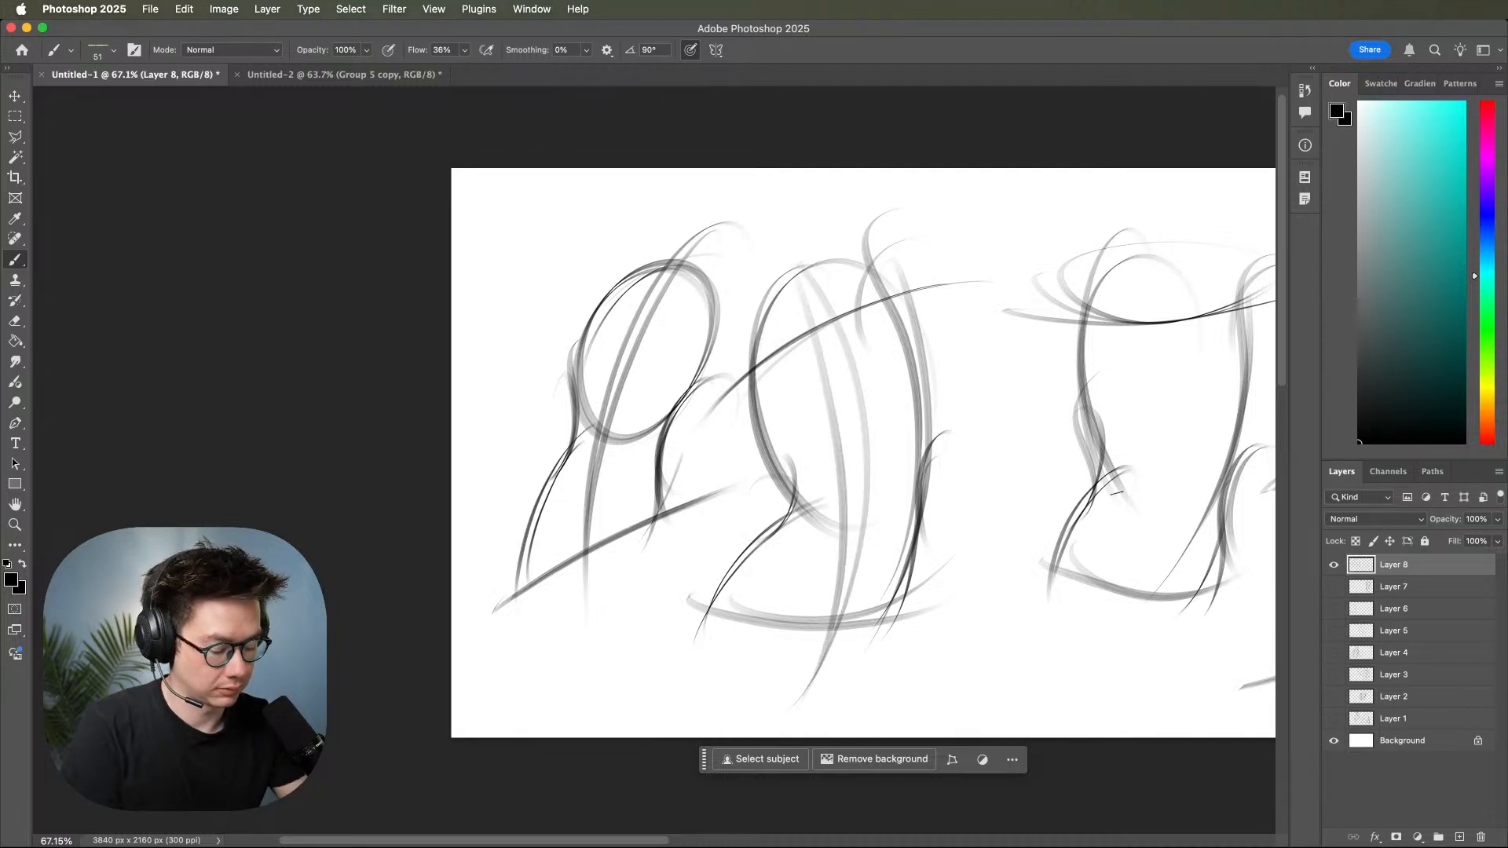
pyautogui.moveTo(805, 557)
pyautogui.mouseDown()
pyautogui.moveTo(830, 645)
pyautogui.moveTo(893, 559)
pyautogui.mouseUp()
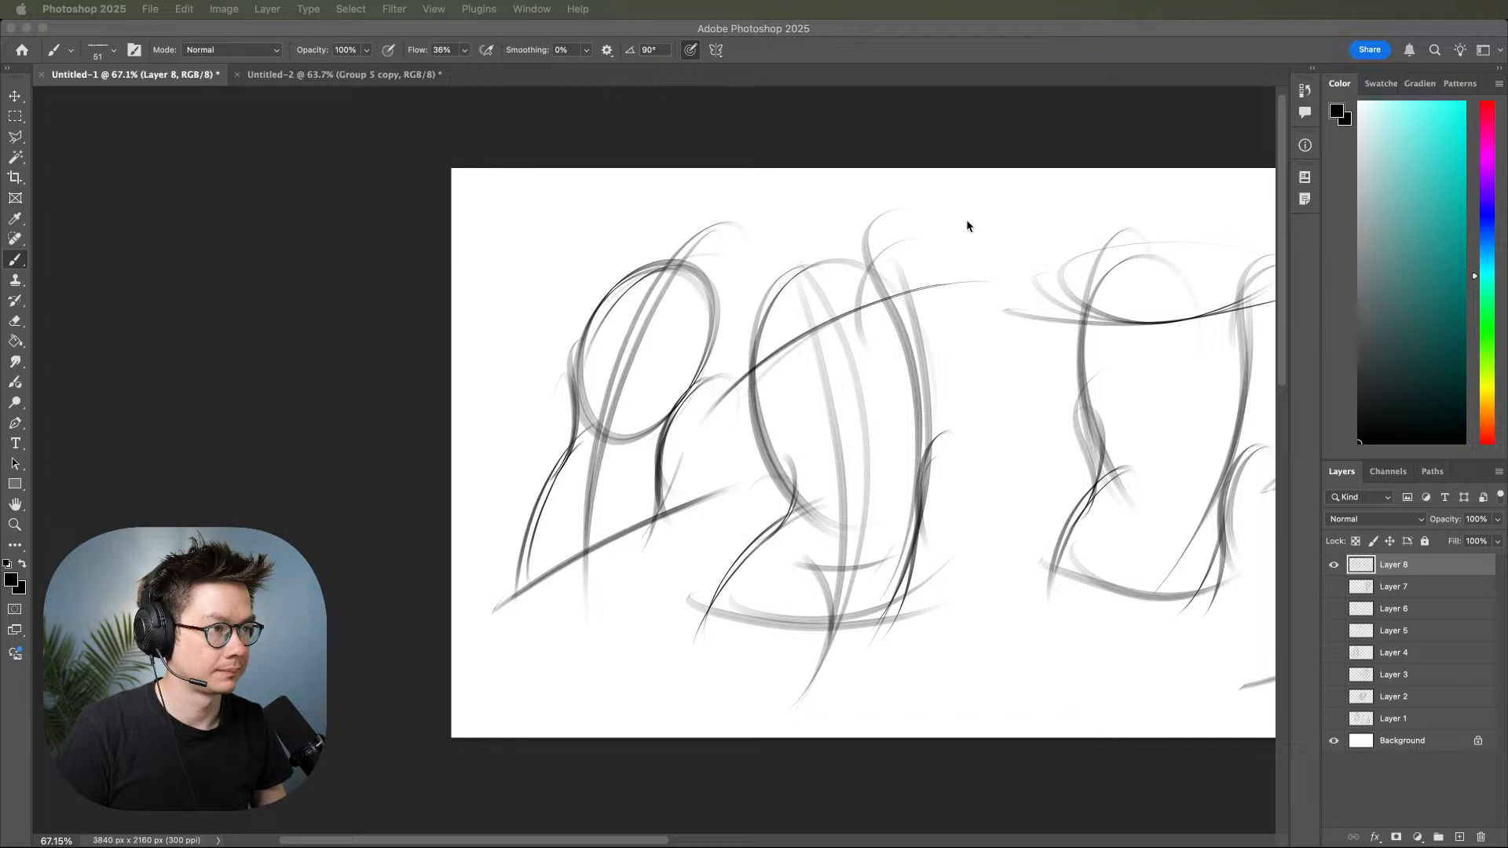
# Add a centre line, an oval head and neck curves to the small torso at the far right.
pyautogui.click(961, 422)
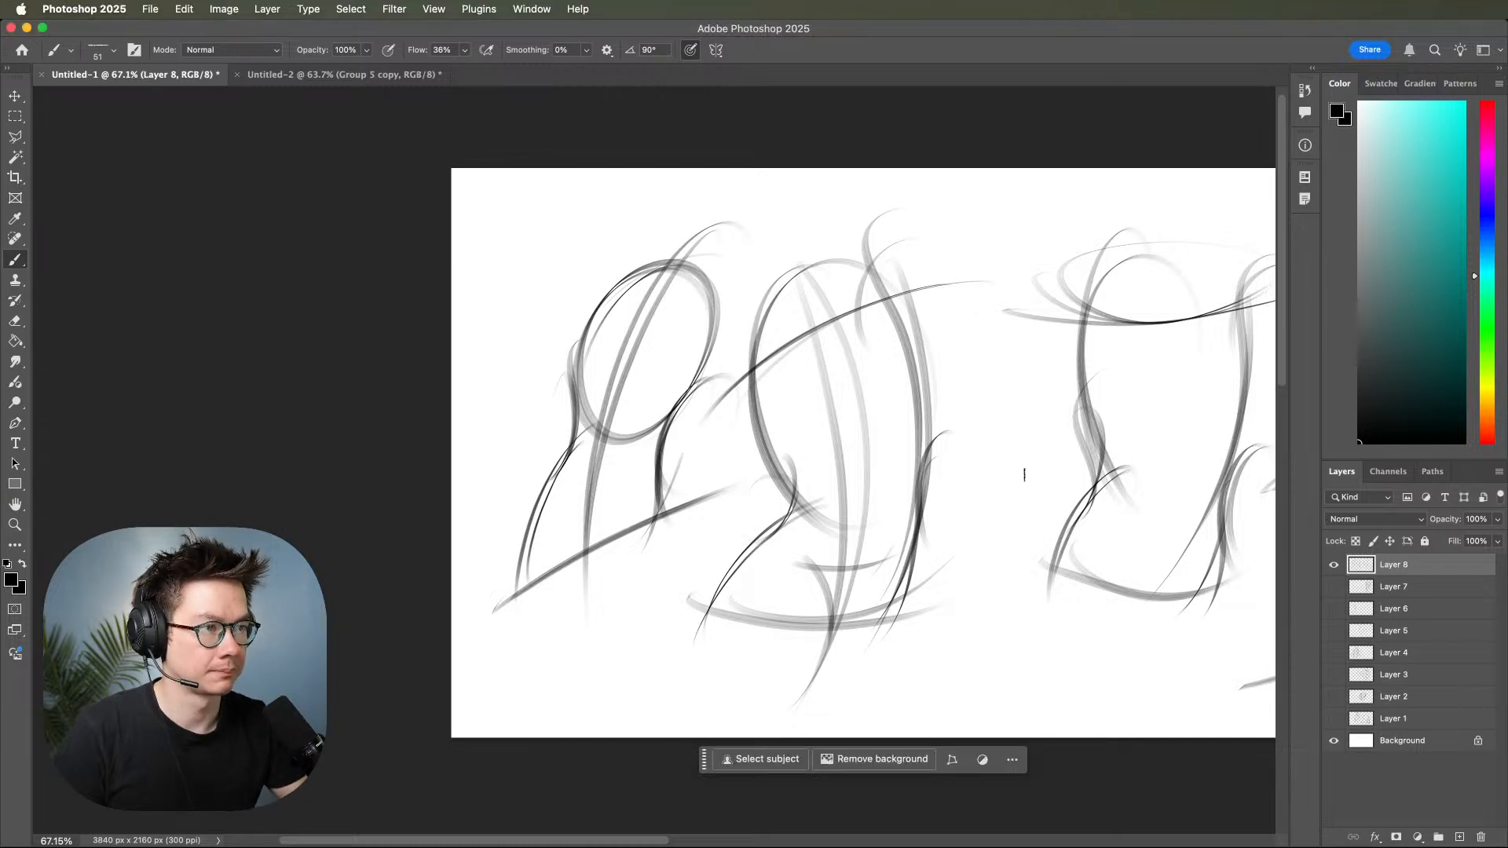
pyautogui.moveTo(1098, 523); pyautogui.dragTo(878, 556)
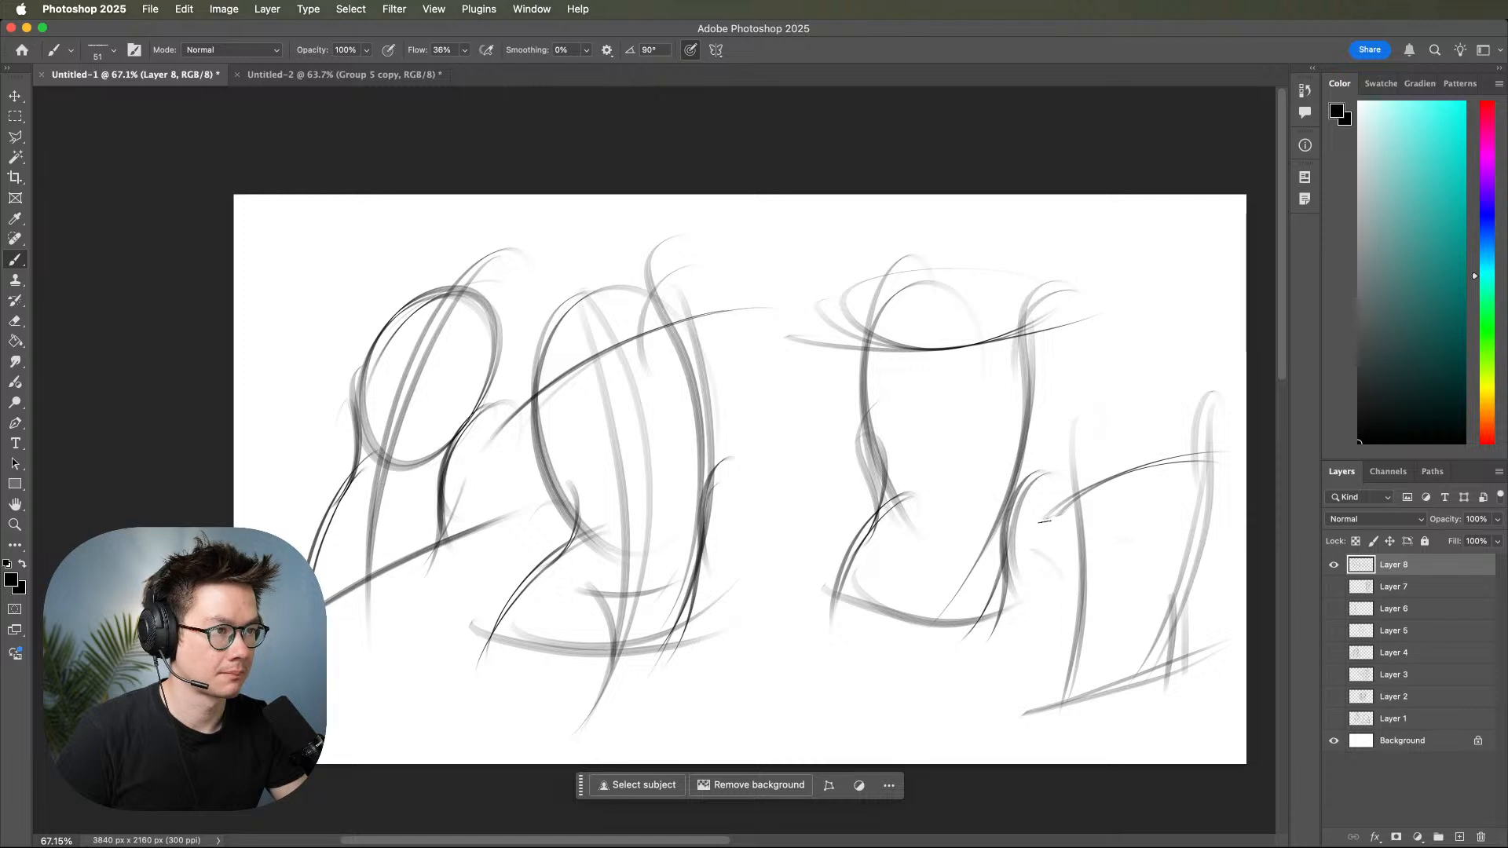
pyautogui.moveTo(1086, 565); pyautogui.dragTo(1016, 553)
pyautogui.moveTo(1076, 360); pyautogui.dragTo(1103, 644)
pyautogui.moveTo(1076, 391)
pyautogui.mouseDown()
pyautogui.moveTo(1084, 635)
pyautogui.moveTo(1053, 711)
pyautogui.mouseUp()
pyautogui.moveTo(1055, 344)
pyautogui.mouseDown()
pyautogui.moveTo(1086, 407)
pyautogui.moveTo(1048, 371)
pyautogui.moveTo(1104, 386)
pyautogui.moveTo(1026, 402)
pyautogui.moveTo(1118, 446)
pyautogui.moveTo(1077, 456)
pyautogui.moveTo(1104, 381)
pyautogui.moveTo(1062, 472)
pyautogui.mouseUp()
pyautogui.moveTo(1096, 419); pyautogui.dragTo(1014, 469)
pyautogui.moveTo(1066, 409); pyautogui.dragTo(1010, 473)
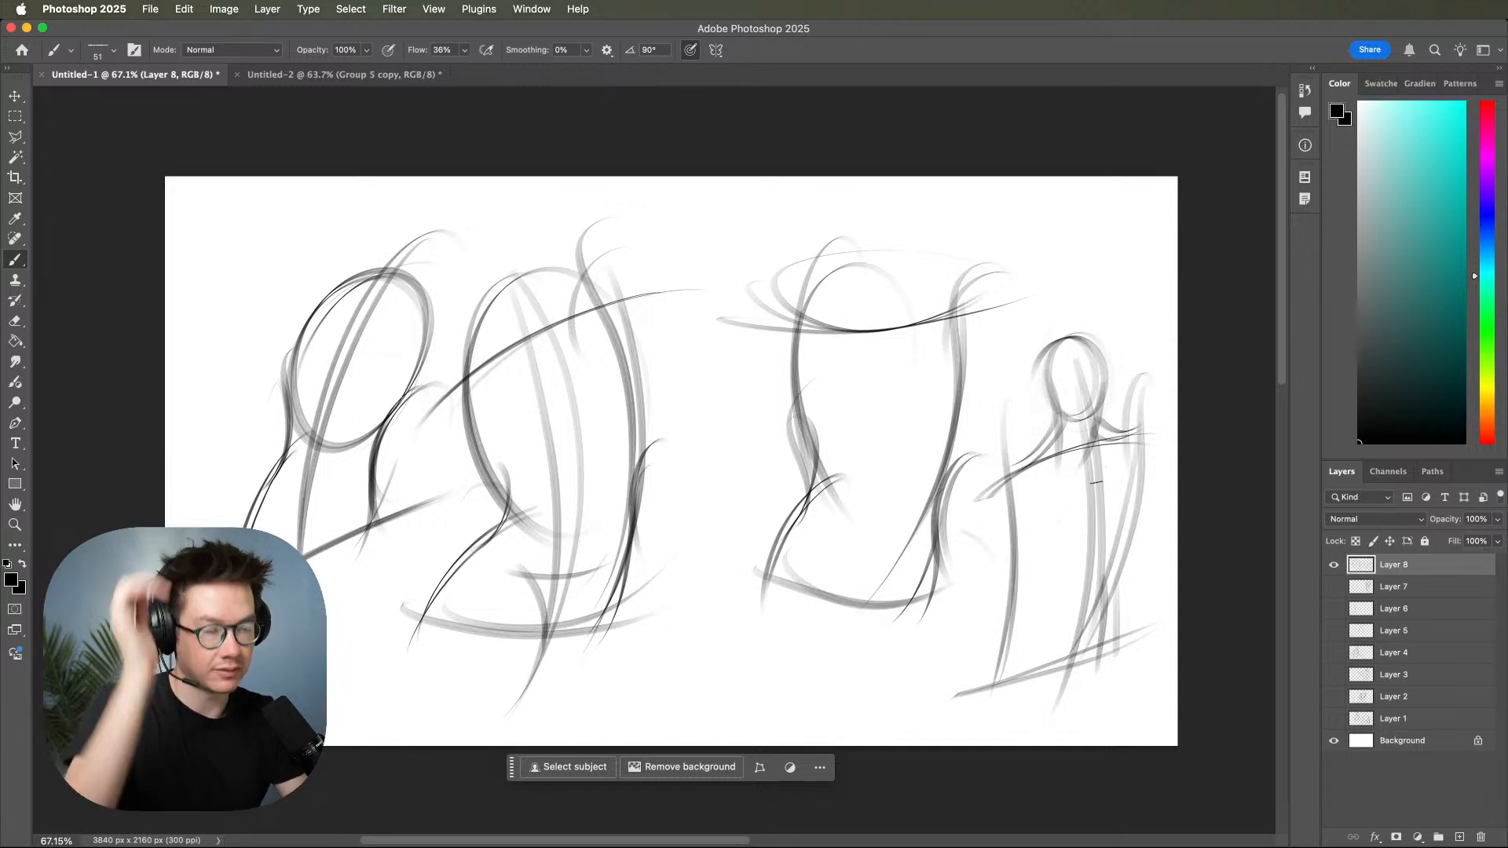
pyautogui.moveTo(1055, 547)
pyautogui.mouseDown()
pyautogui.moveTo(1141, 511)
pyautogui.moveTo(1110, 432)
pyautogui.mouseUp()
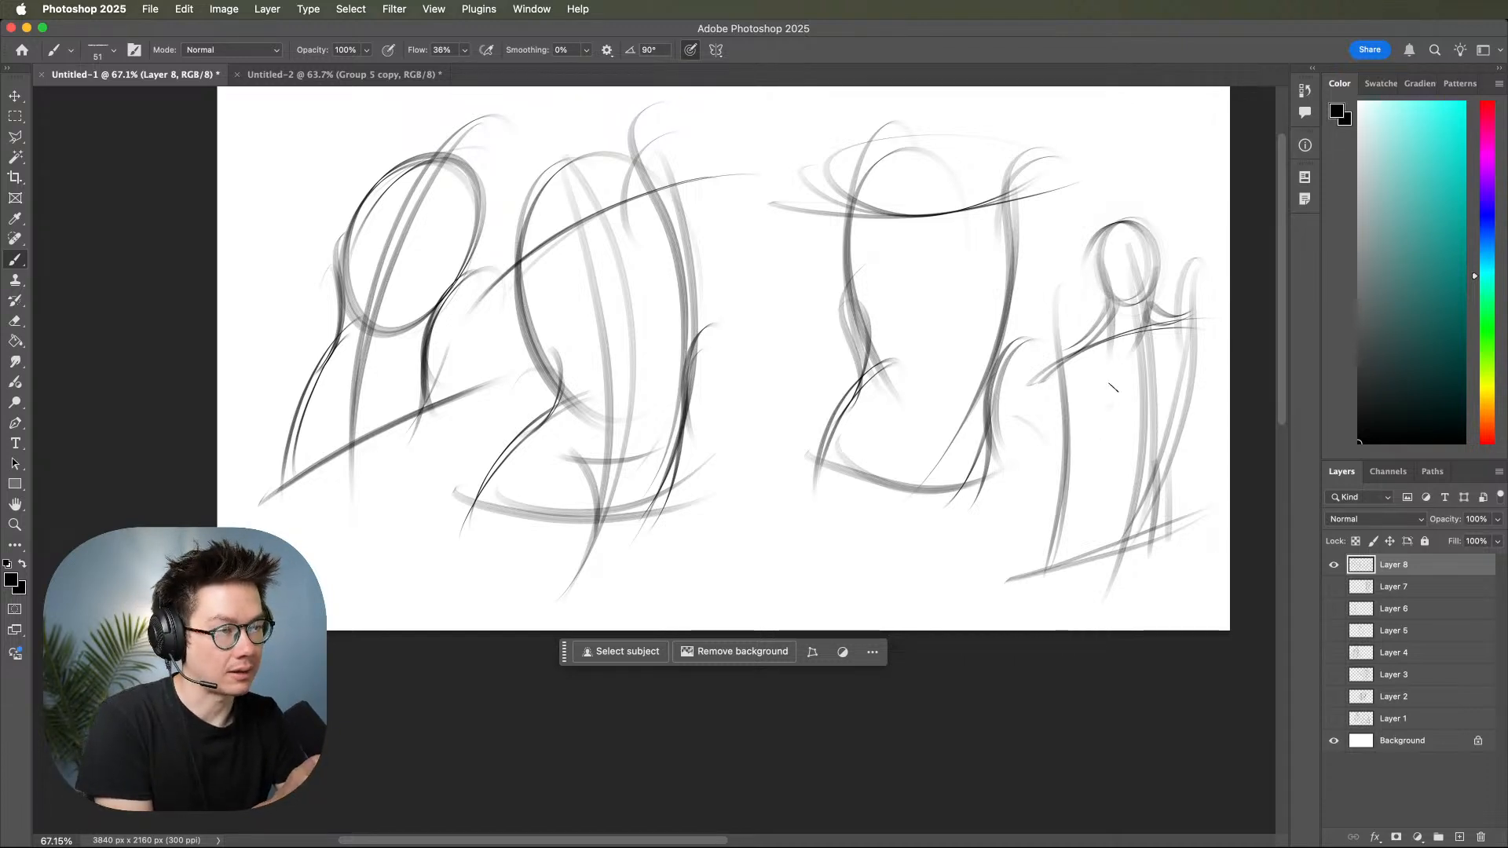
pyautogui.moveTo(1101, 490); pyautogui.dragTo(1055, 548)
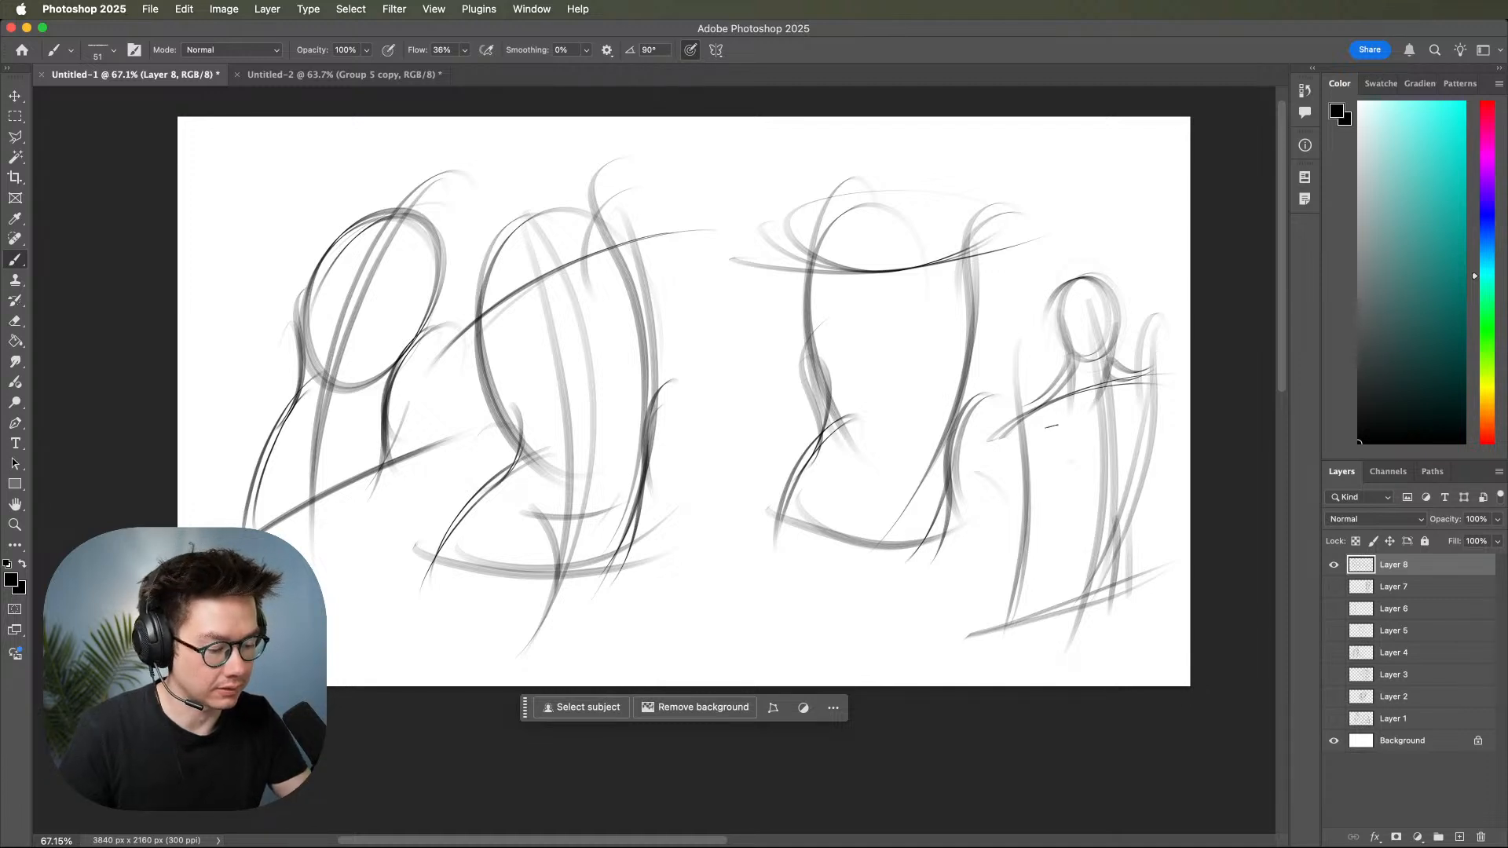
pyautogui.moveTo(1062, 421)
pyautogui.mouseDown()
pyautogui.moveTo(1116, 523)
pyautogui.moveTo(1135, 502)
pyautogui.moveTo(1133, 440)
pyautogui.moveTo(1044, 416)
pyautogui.mouseUp()
# Hide Layer 8 and add a new empty layer above it.
pyautogui.click(1334, 564)
pyautogui.click(1334, 565)
pyautogui.click(1333, 564)
pyautogui.click(1459, 837)
# Sketch a head construction on the right side of the canvas from a large circle, side lines and a jaw line.
pyautogui.scroll(2, 1016, 461)
pyautogui.moveTo(1008, 353)
pyautogui.mouseDown()
pyautogui.moveTo(821, 320)
pyautogui.moveTo(990, 500)
pyautogui.moveTo(929, 270)
pyautogui.moveTo(860, 517)
pyautogui.moveTo(1013, 330)
pyautogui.moveTo(798, 409)
pyautogui.moveTo(824, 641)
pyautogui.mouseUp()
pyautogui.moveTo(771, 590); pyautogui.dragTo(950, 568)
pyautogui.moveTo(1006, 339); pyautogui.dragTo(949, 582)
pyautogui.moveTo(1045, 390); pyautogui.dragTo(888, 598)
pyautogui.moveTo(1021, 468); pyautogui.dragTo(886, 590)
pyautogui.moveTo(901, 429); pyautogui.dragTo(1128, 442)
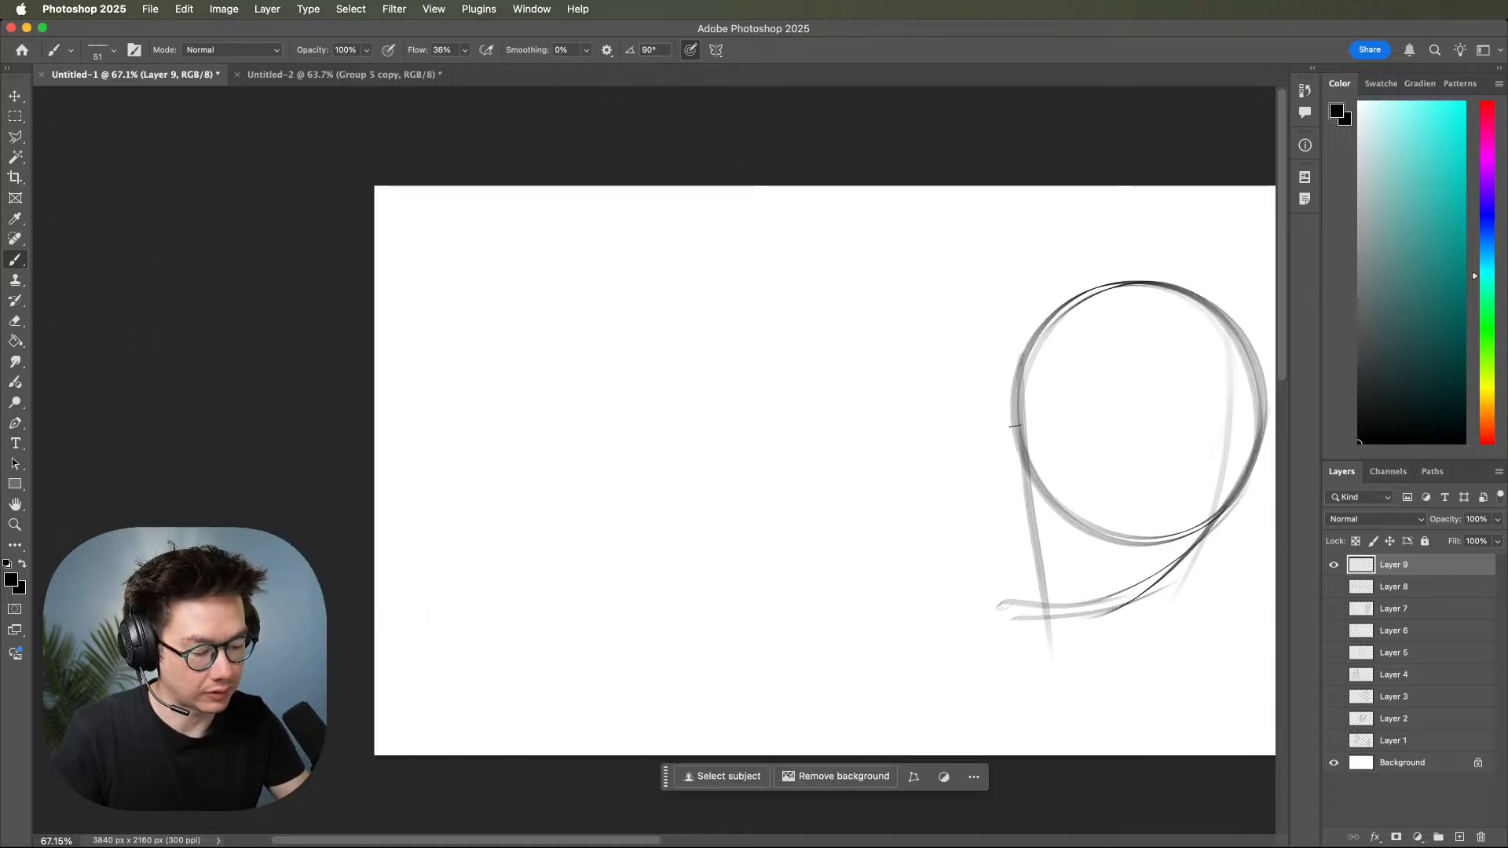
# Sketch two more circle-based heads with face and jaw lines, one in the middle and one at the lower left.
pyautogui.moveTo(891, 369)
pyautogui.mouseDown()
pyautogui.moveTo(796, 271)
pyautogui.moveTo(902, 354)
pyautogui.mouseUp()
pyautogui.moveTo(889, 299); pyautogui.dragTo(883, 557)
pyautogui.moveTo(712, 493); pyautogui.dragTo(936, 531)
pyautogui.moveTo(710, 492); pyautogui.dragTo(936, 534)
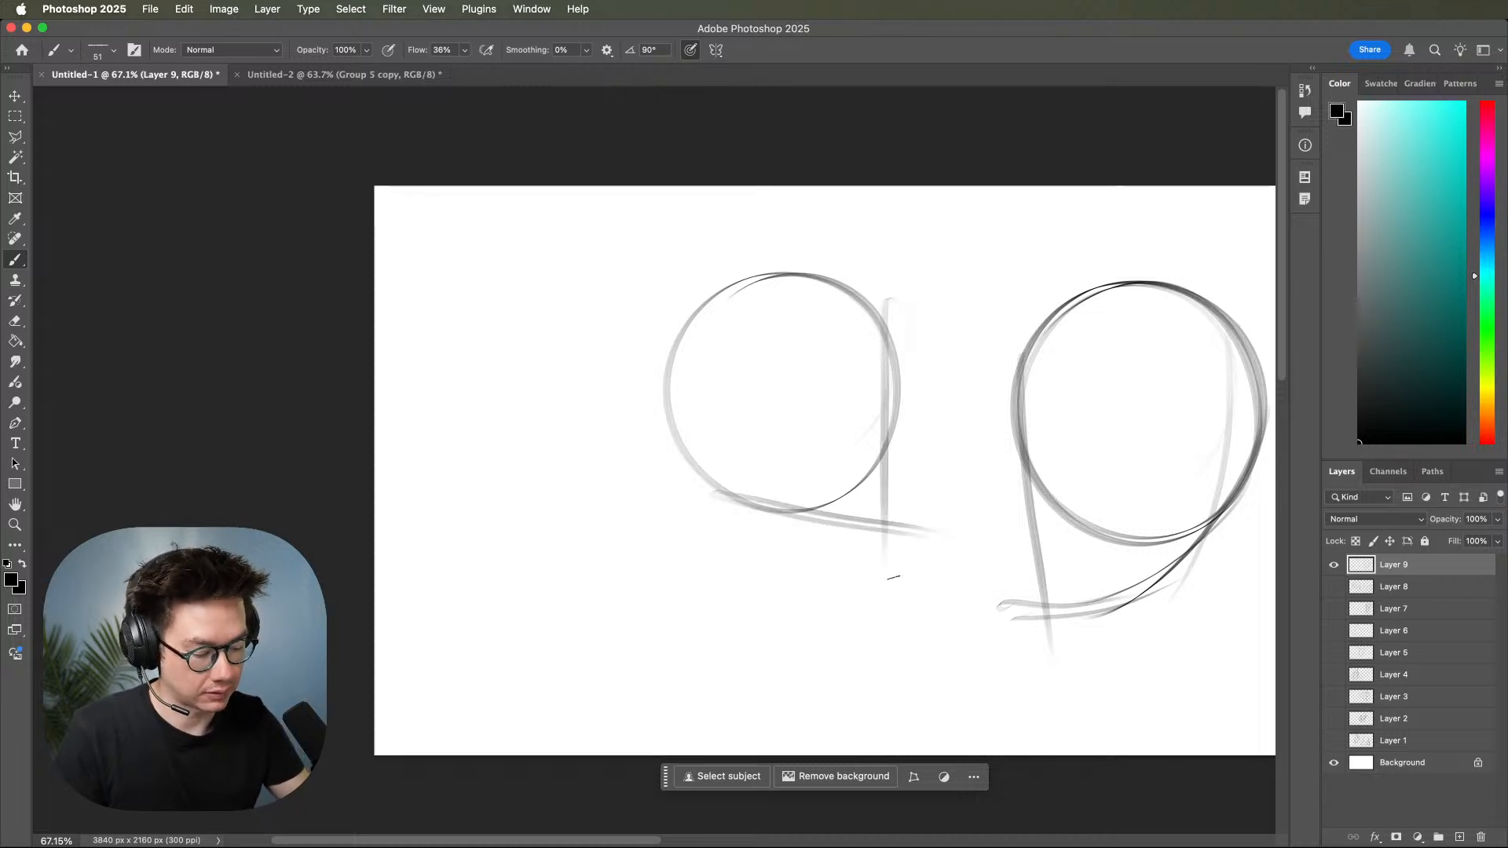
pyautogui.moveTo(703, 581)
pyautogui.mouseDown()
pyautogui.moveTo(528, 510)
pyautogui.moveTo(653, 469)
pyautogui.moveTo(700, 623)
pyautogui.moveTo(522, 510)
pyautogui.moveTo(511, 739)
pyautogui.moveTo(658, 680)
pyautogui.mouseUp()
pyautogui.moveTo(499, 719); pyautogui.dragTo(628, 698)
# Draw a horizontal eye line across the middle head and vertical guides down the front of its face.
pyautogui.press('space')
pyautogui.moveTo(933, 618); pyautogui.dragTo(870, 647)
pyautogui.moveTo(584, 404); pyautogui.dragTo(935, 420)
pyautogui.press('super+space')
pyautogui.moveTo(887, 464); pyautogui.dragTo(909, 458)
pyautogui.moveTo(766, 212); pyautogui.dragTo(717, 667)
pyautogui.moveTo(763, 240); pyautogui.dragTo(724, 595)
pyautogui.moveTo(753, 385)
pyautogui.mouseDown()
pyautogui.moveTo(704, 374)
pyautogui.moveTo(717, 381)
pyautogui.moveTo(655, 401)
pyautogui.moveTo(821, 388)
pyautogui.moveTo(819, 424)
pyautogui.moveTo(771, 429)
pyautogui.moveTo(718, 476)
pyautogui.moveTo(757, 496)
pyautogui.moveTo(784, 611)
pyautogui.mouseUp()
pyautogui.moveTo(813, 465); pyautogui.dragTo(774, 638)
# Sketch the brow, eye, nose and mouth strokes on the middle head.
pyautogui.moveTo(550, 544)
pyautogui.mouseDown()
pyautogui.moveTo(613, 572)
pyautogui.moveTo(797, 601)
pyautogui.moveTo(815, 562)
pyautogui.moveTo(701, 540)
pyautogui.mouseUp()
pyautogui.moveTo(795, 528)
pyautogui.mouseDown()
pyautogui.moveTo(695, 534)
pyautogui.moveTo(696, 518)
pyautogui.mouseUp()
pyautogui.moveTo(665, 394)
pyautogui.mouseDown()
pyautogui.moveTo(729, 401)
pyautogui.moveTo(696, 391)
pyautogui.moveTo(734, 409)
pyautogui.moveTo(697, 403)
pyautogui.moveTo(759, 378)
pyautogui.moveTo(730, 364)
pyautogui.moveTo(743, 378)
pyautogui.moveTo(675, 380)
pyautogui.moveTo(717, 353)
pyautogui.mouseUp()
pyautogui.moveTo(620, 367); pyautogui.dragTo(663, 420)
# Draw the side-plane line down the middle head and strengthen its jaw line.
pyautogui.moveTo(558, 340); pyautogui.dragTo(625, 609)
pyautogui.moveTo(569, 538)
pyautogui.mouseDown()
pyautogui.moveTo(633, 583)
pyautogui.moveTo(715, 609)
pyautogui.mouseUp()
pyautogui.moveTo(614, 581); pyautogui.dragTo(766, 598)
pyautogui.moveTo(911, 594); pyautogui.dragTo(774, 626)
pyautogui.moveTo(970, 544); pyautogui.dragTo(1213, 529)
pyautogui.moveTo(1114, 541); pyautogui.dragTo(1134, 537)
pyautogui.press('super+z')
pyautogui.moveTo(1057, 569); pyautogui.dragTo(976, 582)
pyautogui.moveTo(1213, 597)
pyautogui.mouseDown()
pyautogui.moveTo(1044, 595)
pyautogui.moveTo(984, 553)
pyautogui.mouseUp()
pyautogui.moveTo(1071, 570)
pyautogui.mouseDown()
pyautogui.moveTo(913, 570)
pyautogui.moveTo(1020, 582)
pyautogui.moveTo(1084, 558)
pyautogui.mouseUp()
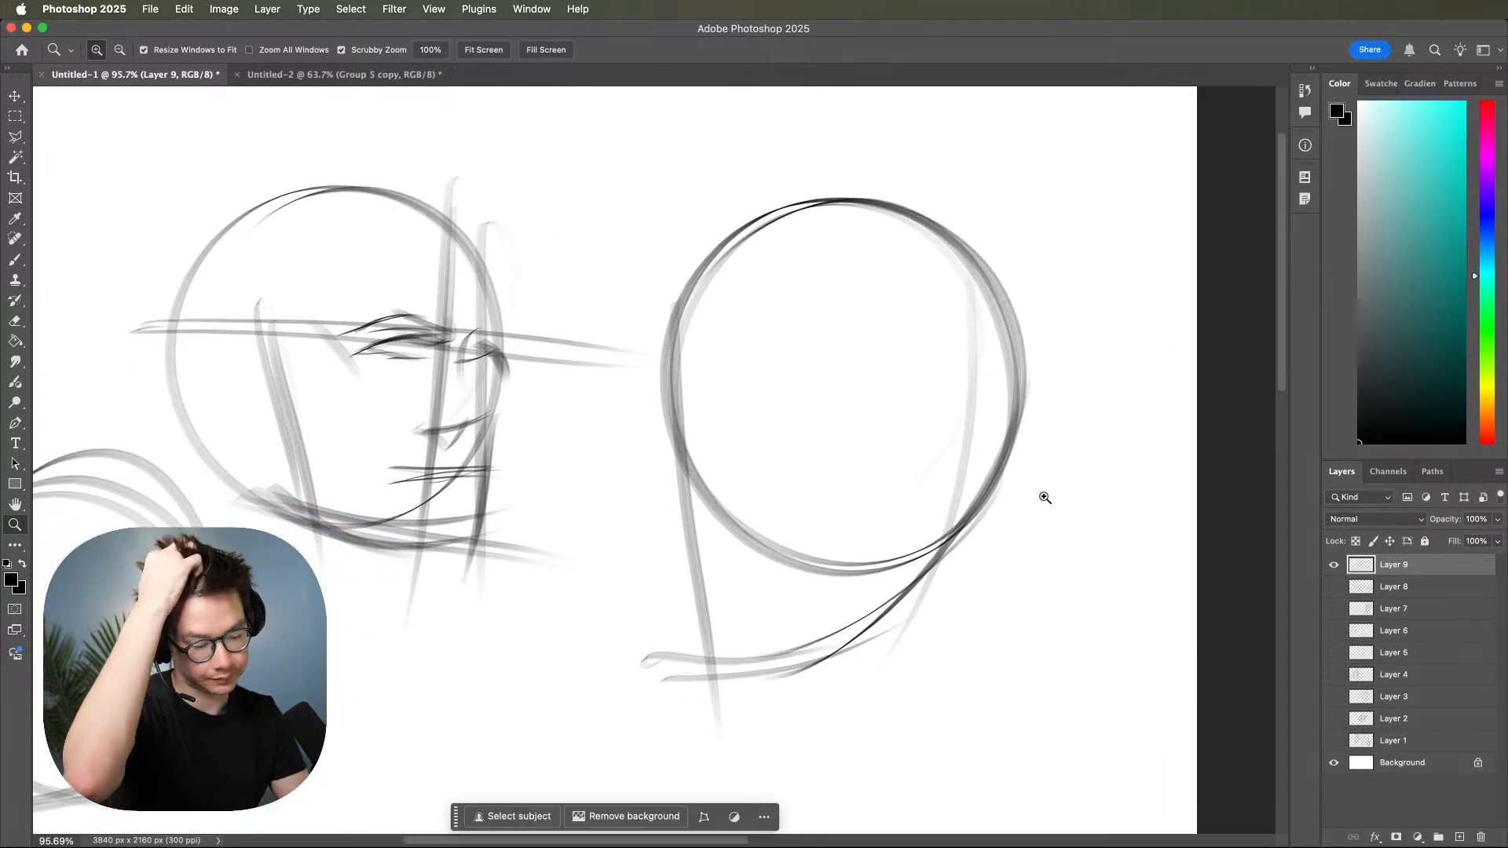
# Draw a curved vertical centre line down the left part of the right head with the Brush tool.
pyautogui.press('b')
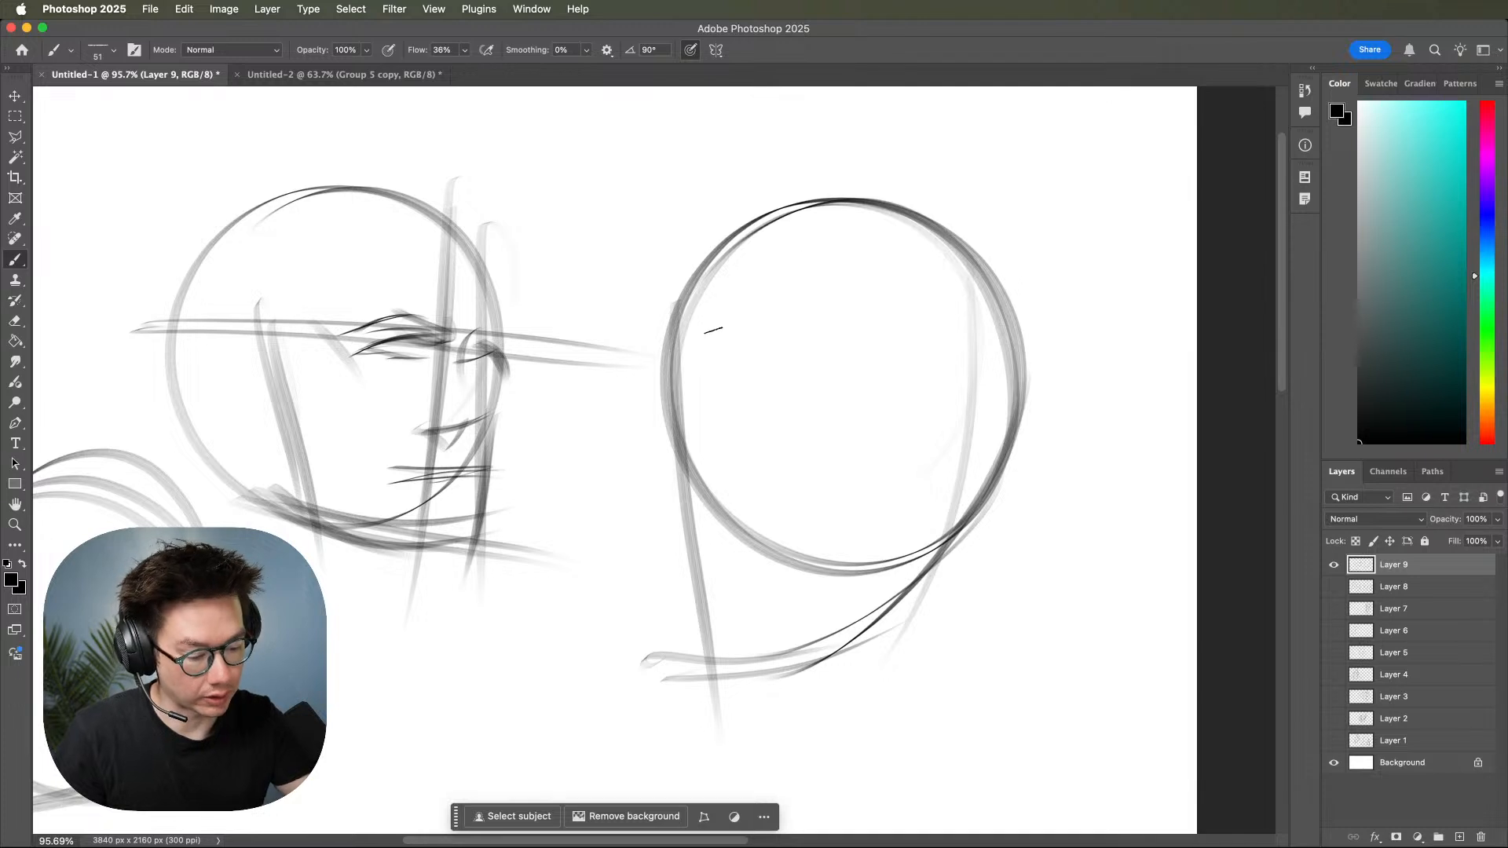
pyautogui.moveTo(718, 220)
pyautogui.mouseDown()
pyautogui.moveTo(765, 735)
pyautogui.moveTo(700, 264)
pyautogui.moveTo(742, 699)
pyautogui.mouseUp()
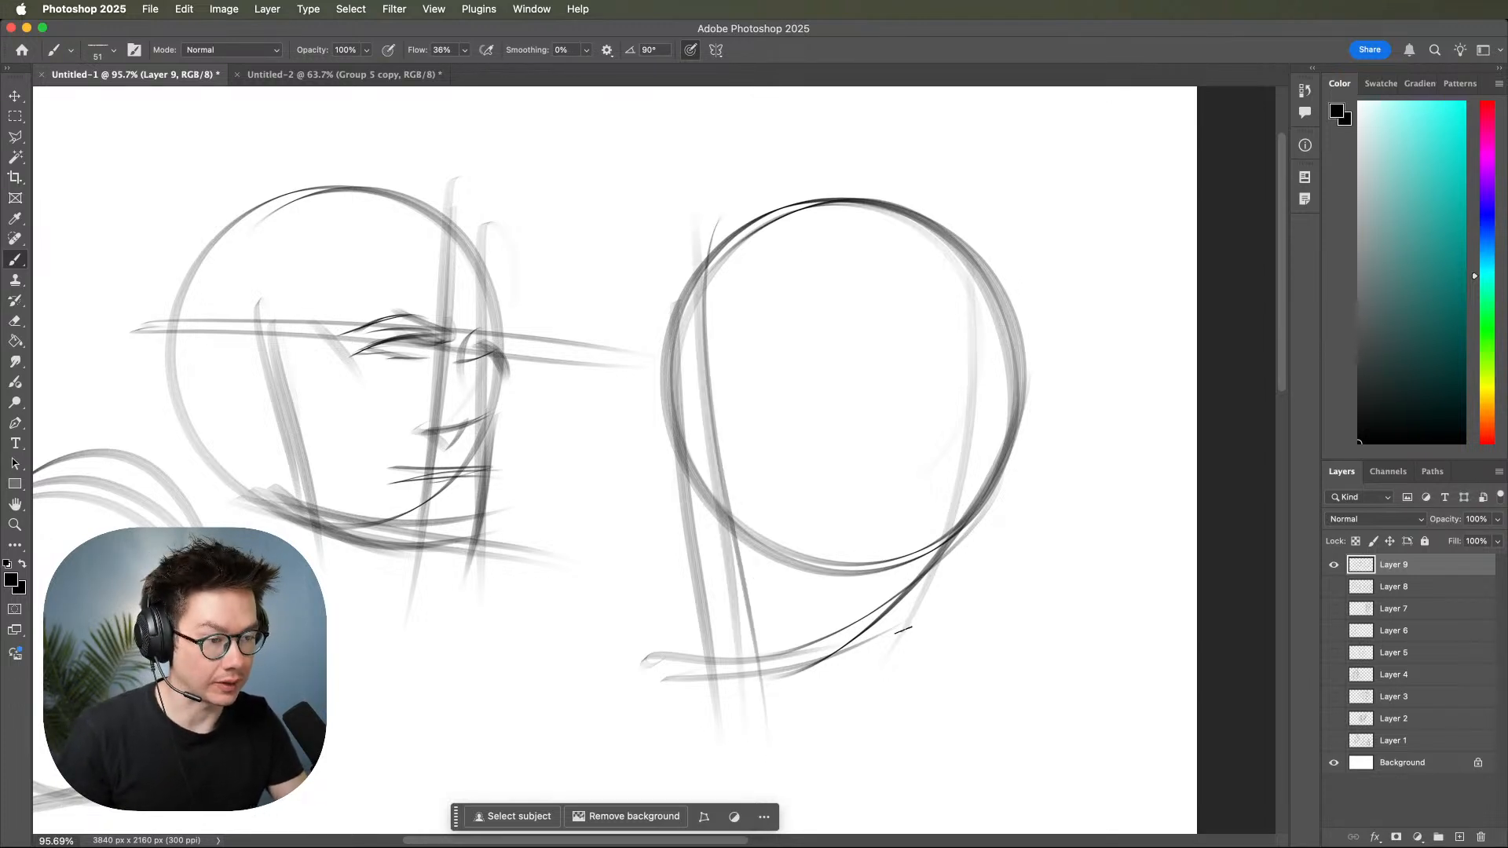
# Darken the front contour of the middle head's face and reinforce the jaw line beneath it.
pyautogui.moveTo(892, 609)
pyautogui.mouseDown()
pyautogui.moveTo(1005, 574)
pyautogui.moveTo(1038, 525)
pyautogui.moveTo(1066, 535)
pyautogui.moveTo(1043, 534)
pyautogui.mouseUp()
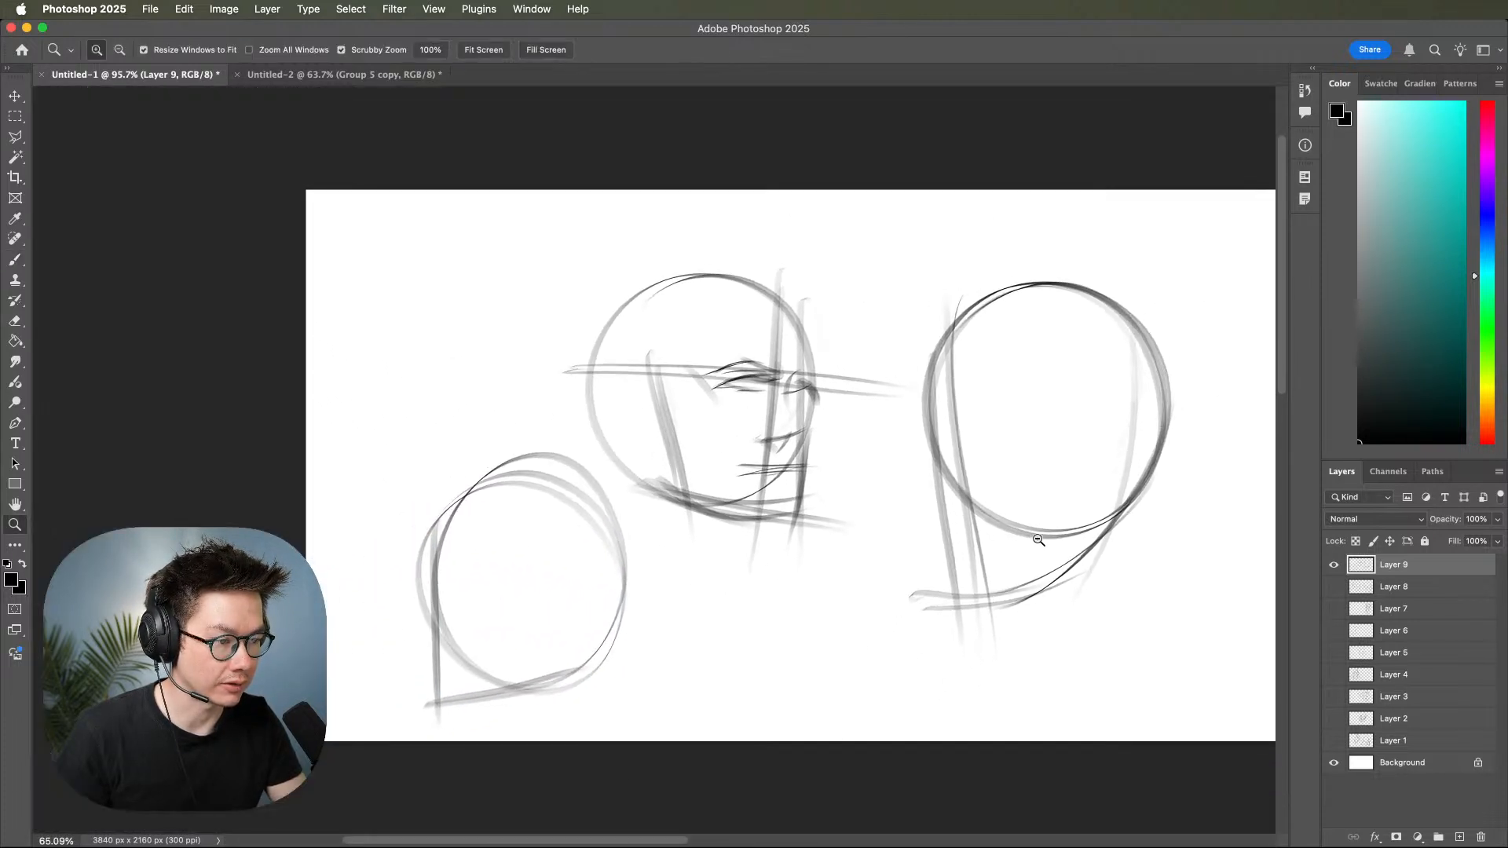
pyautogui.moveTo(1100, 482); pyautogui.dragTo(1225, 509)
pyautogui.moveTo(1005, 514)
pyautogui.mouseDown()
pyautogui.moveTo(1059, 517)
pyautogui.moveTo(1033, 500)
pyautogui.mouseUp()
pyautogui.moveTo(892, 309); pyautogui.dragTo(869, 402)
pyautogui.moveTo(893, 351); pyautogui.dragTo(878, 434)
pyautogui.moveTo(877, 378)
pyautogui.mouseDown()
pyautogui.moveTo(848, 571)
pyautogui.moveTo(822, 596)
pyautogui.mouseUp()
pyautogui.moveTo(609, 468); pyautogui.dragTo(914, 518)
pyautogui.moveTo(657, 502); pyautogui.dragTo(921, 522)
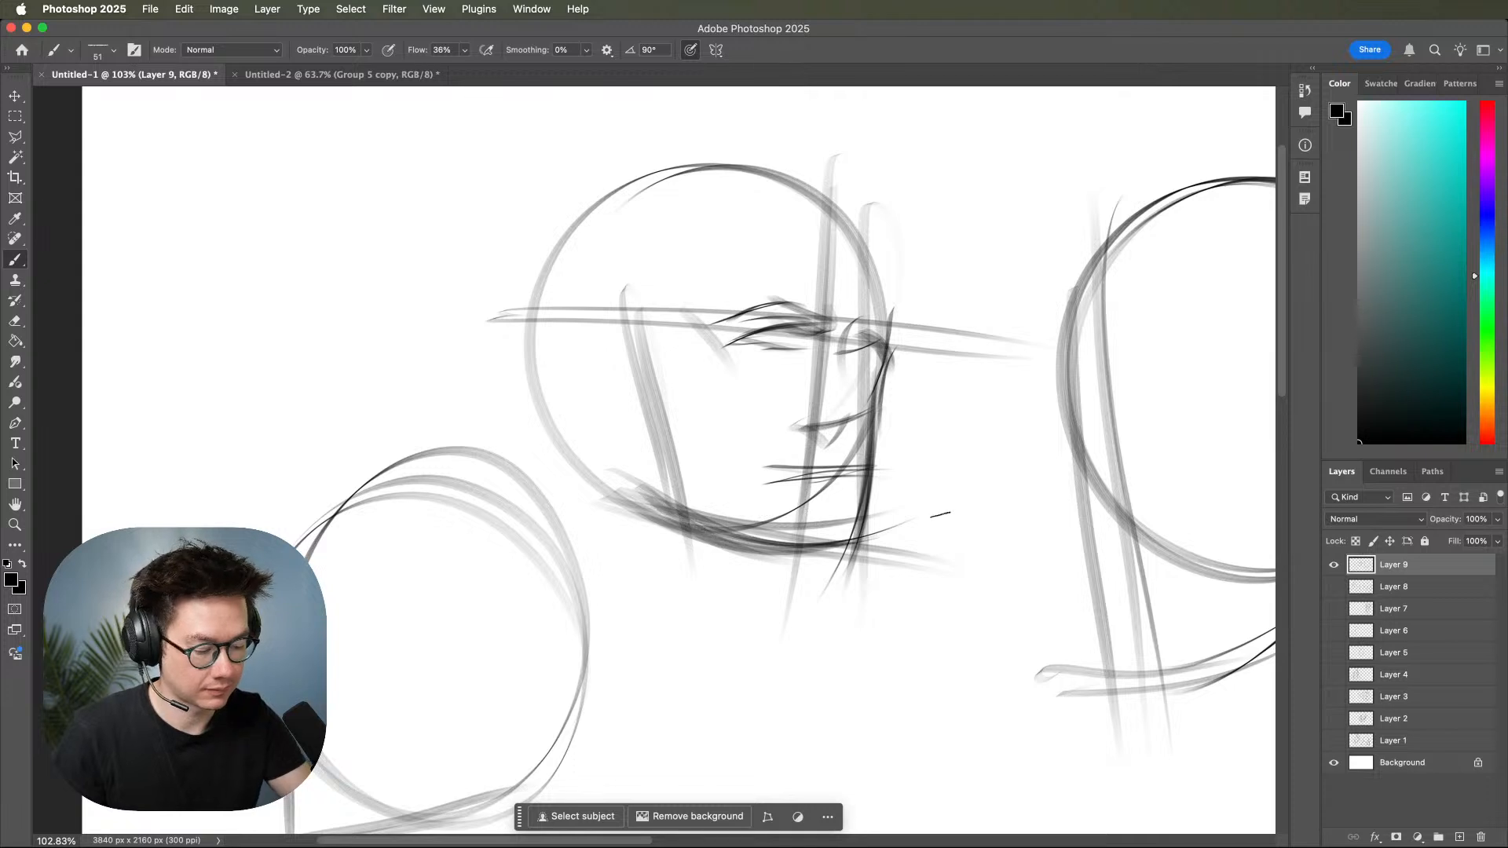
# Sketch the front and back lines of the neck below the middle head.
pyautogui.moveTo(834, 546); pyautogui.dragTo(773, 650)
pyautogui.moveTo(813, 572); pyautogui.dragTo(737, 732)
pyautogui.moveTo(559, 412)
pyautogui.mouseDown()
pyautogui.moveTo(634, 663)
pyautogui.moveTo(630, 726)
pyautogui.mouseUp()
pyautogui.moveTo(788, 623); pyautogui.dragTo(721, 778)
pyautogui.moveTo(726, 691); pyautogui.dragTo(687, 745)
pyautogui.moveTo(763, 643)
pyautogui.mouseDown()
pyautogui.moveTo(841, 639)
pyautogui.moveTo(1044, 556)
pyautogui.mouseUp()
pyautogui.moveTo(520, 586)
pyautogui.mouseDown()
pyautogui.moveTo(852, 537)
pyautogui.moveTo(743, 529)
pyautogui.moveTo(854, 535)
pyautogui.mouseUp()
# Redraw the right head's jaw line higher up and erase the old lines beneath it.
pyautogui.moveTo(1125, 587); pyautogui.dragTo(574, 714)
pyautogui.moveTo(1040, 592); pyautogui.dragTo(978, 610)
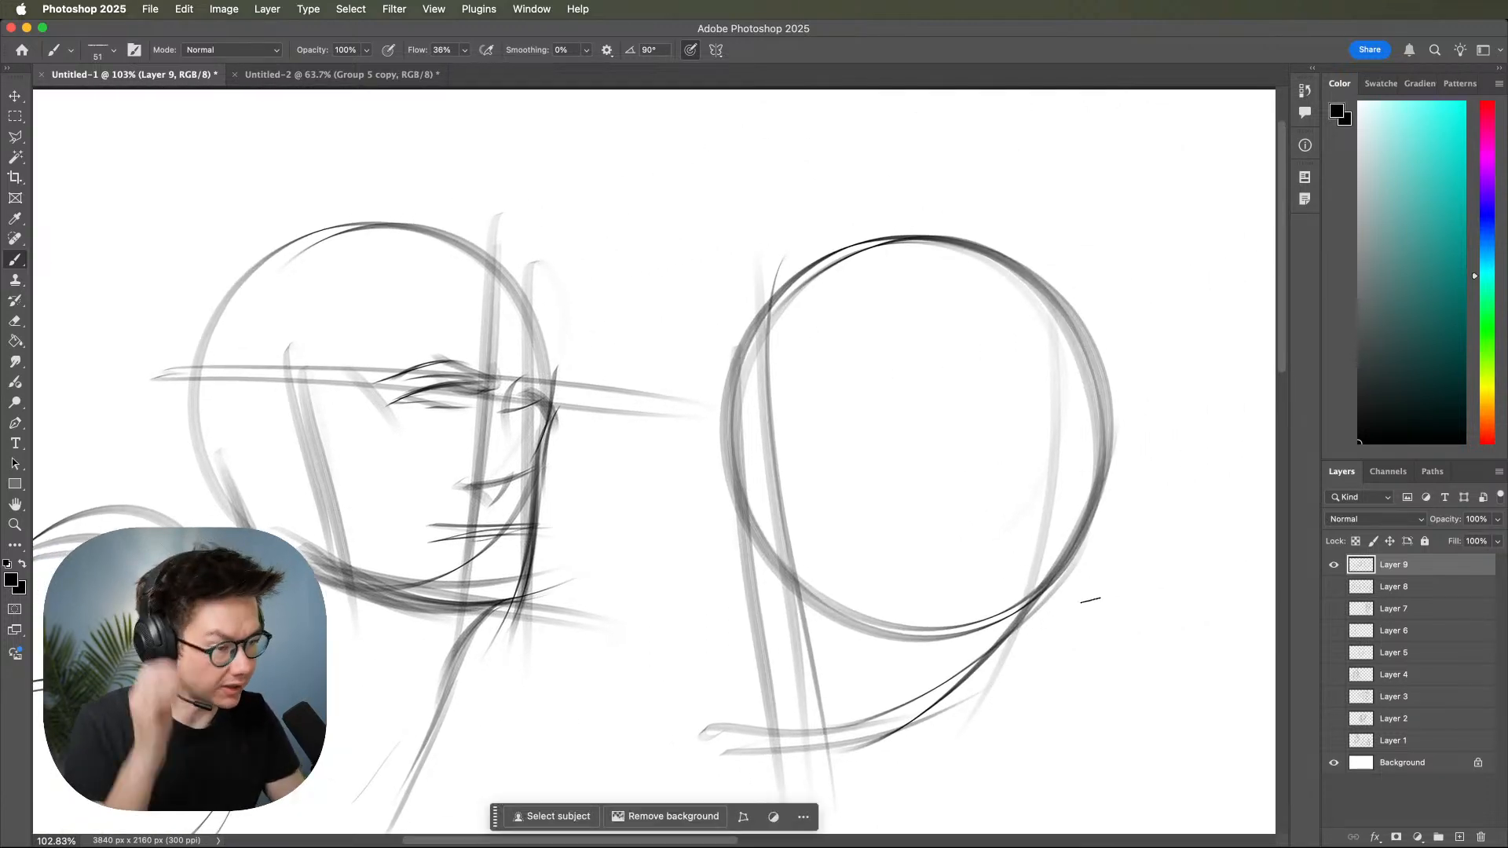
pyautogui.moveTo(953, 542); pyautogui.dragTo(1043, 530)
pyautogui.moveTo(733, 647); pyautogui.dragTo(947, 632)
pyautogui.moveTo(770, 651); pyautogui.dragTo(988, 598)
pyautogui.moveTo(721, 660)
pyautogui.mouseDown()
pyautogui.moveTo(828, 650)
pyautogui.moveTo(994, 578)
pyautogui.mouseUp()
pyautogui.moveTo(759, 683); pyautogui.dragTo(1028, 559)
pyautogui.moveTo(934, 628); pyautogui.dragTo(1050, 546)
pyautogui.moveTo(1097, 511)
pyautogui.mouseDown()
pyautogui.moveTo(824, 695)
pyautogui.moveTo(763, 688)
pyautogui.moveTo(880, 655)
pyautogui.moveTo(723, 690)
pyautogui.mouseUp()
pyautogui.press('e')
pyautogui.moveTo(899, 677); pyautogui.dragTo(949, 638)
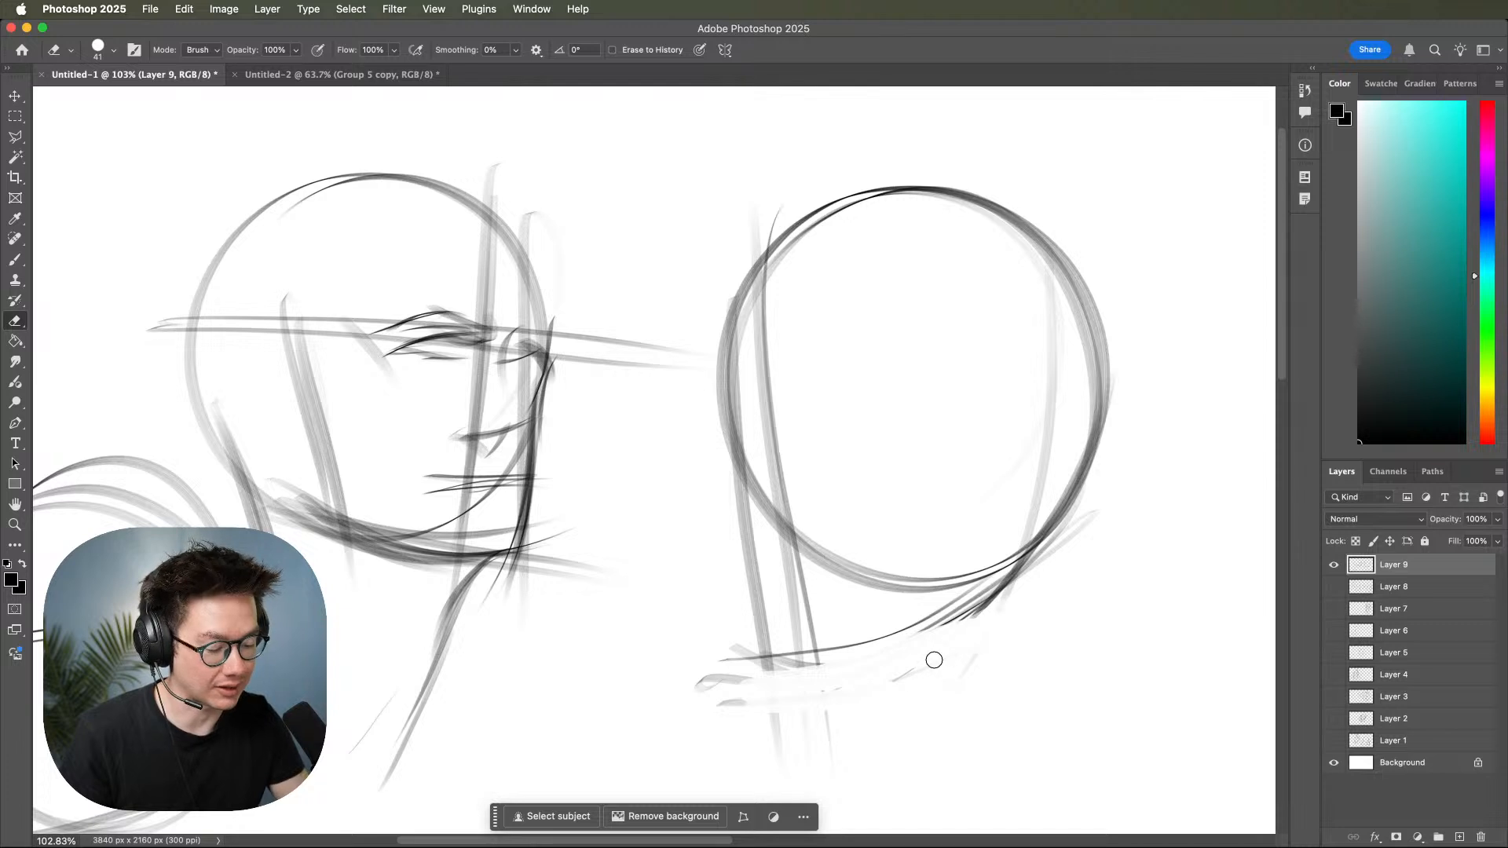
# Brush a curved eye line and vertical side-plane lines on the right head, and reinforce its jaw curve.
pyautogui.press('b')
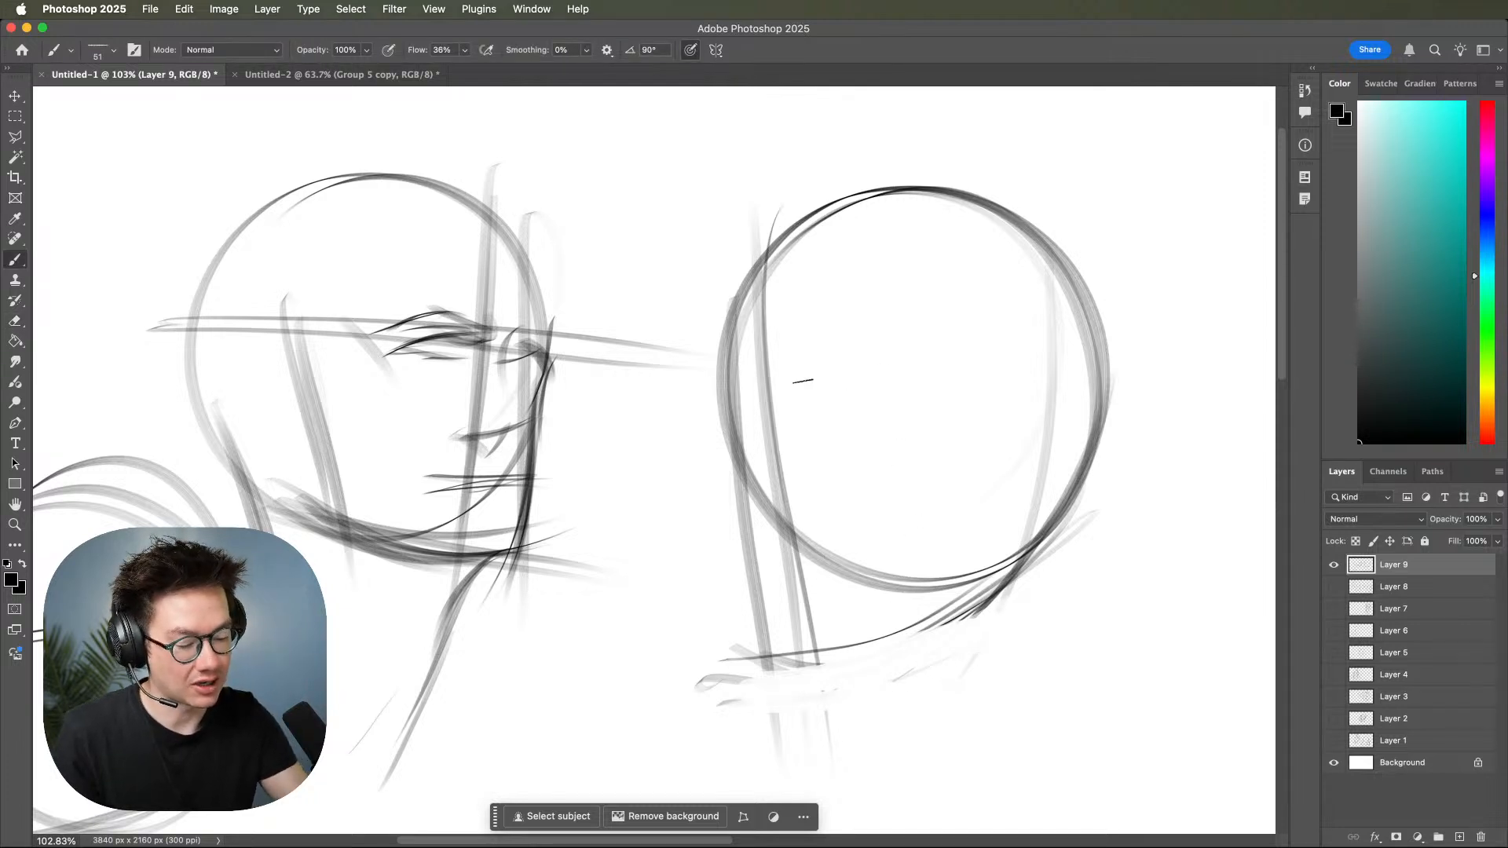
pyautogui.moveTo(645, 428); pyautogui.dragTo(1128, 357)
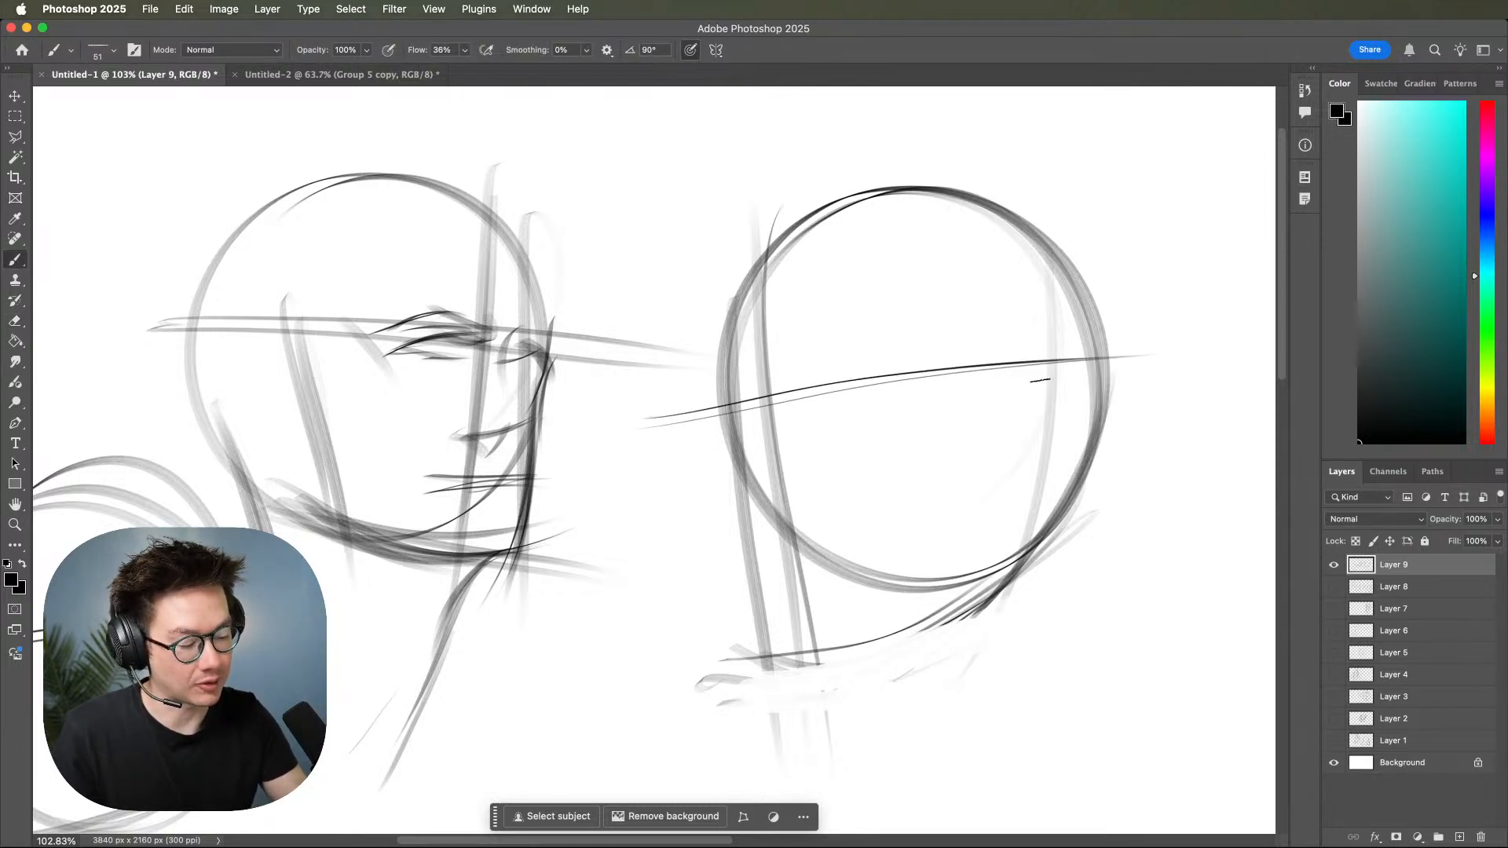
pyautogui.moveTo(997, 195); pyautogui.dragTo(973, 646)
pyautogui.moveTo(1010, 244); pyautogui.dragTo(991, 656)
pyautogui.moveTo(1029, 552); pyautogui.dragTo(863, 662)
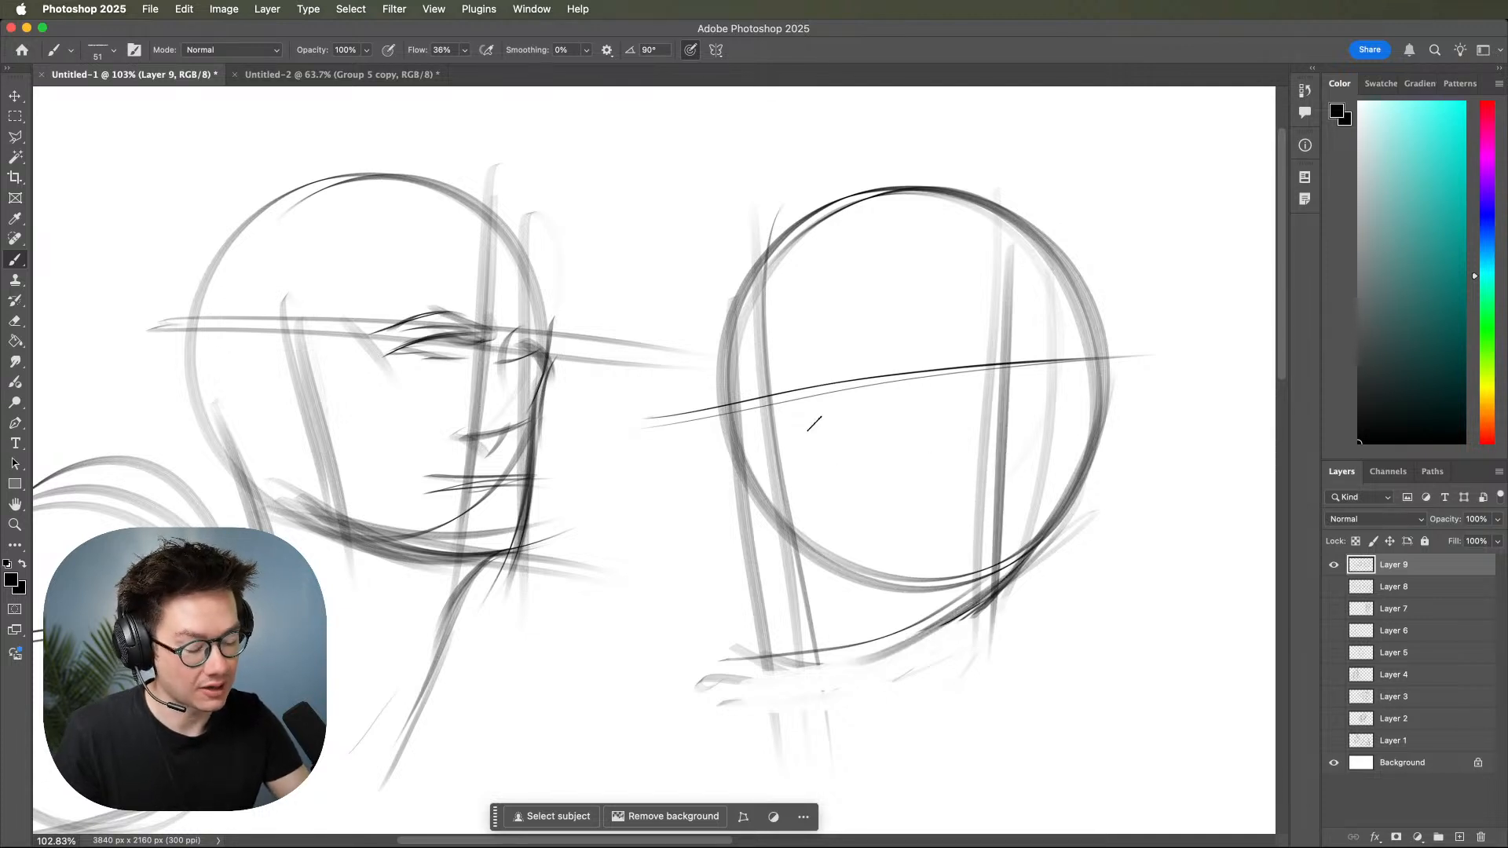
# Brush the brow bump and shade the front edge of the right head where it meets the eye line.
pyautogui.moveTo(716, 387); pyautogui.dragTo(731, 459)
pyautogui.moveTo(752, 359)
pyautogui.mouseDown()
pyautogui.moveTo(707, 400)
pyautogui.moveTo(710, 463)
pyautogui.mouseUp()
pyautogui.moveTo(703, 412); pyautogui.dragTo(702, 428)
pyautogui.moveTo(665, 354); pyautogui.dragTo(746, 416)
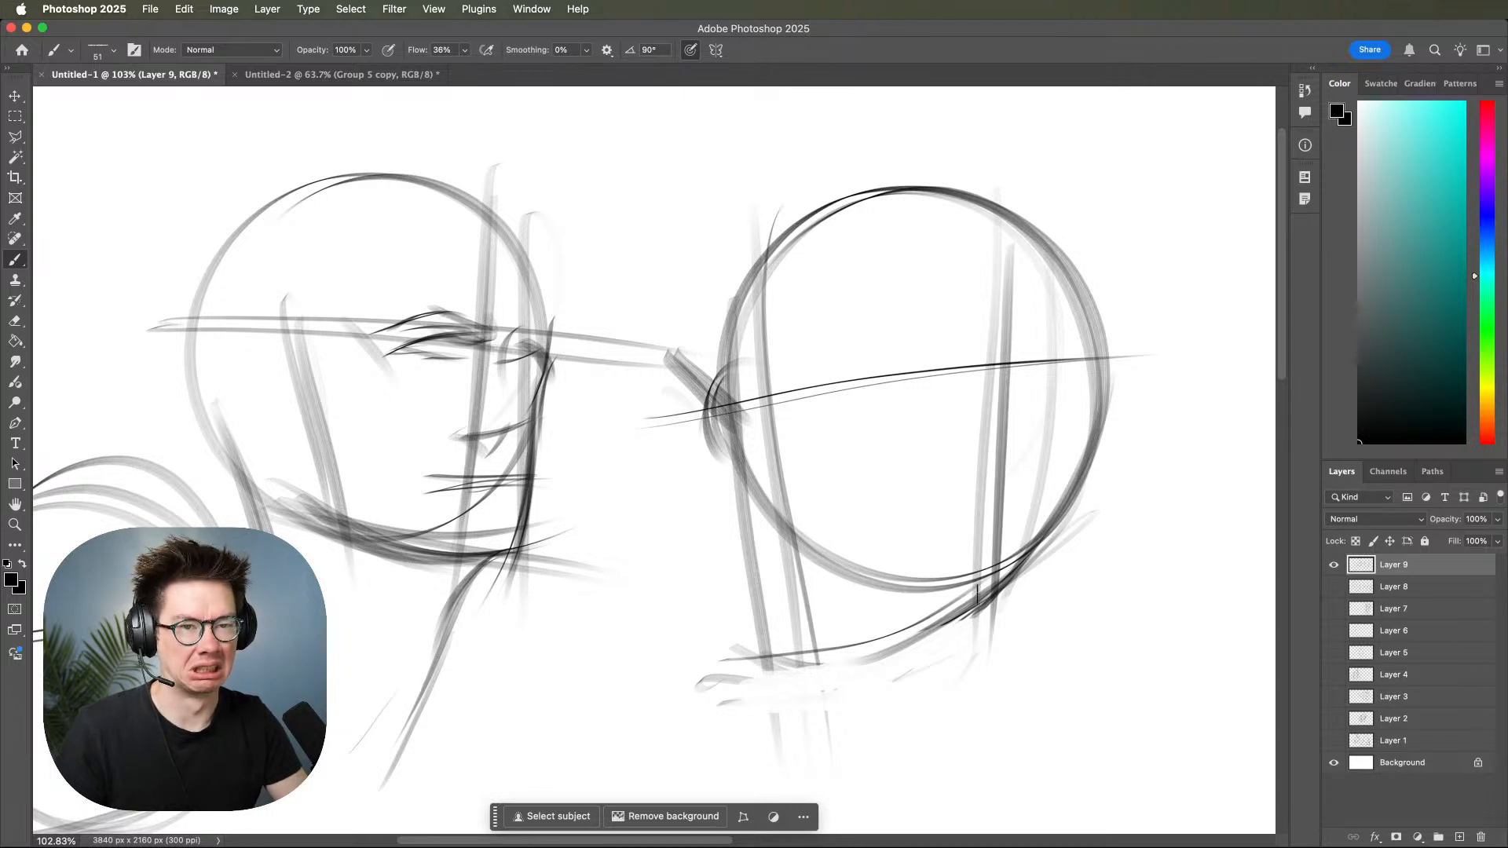
# Sketch the curved mouth and muzzle lines on the lower front of the right head.
pyautogui.moveTo(753, 520)
pyautogui.mouseDown()
pyautogui.moveTo(787, 538)
pyautogui.moveTo(857, 501)
pyautogui.mouseUp()
pyautogui.moveTo(786, 537)
pyautogui.mouseDown()
pyautogui.moveTo(887, 486)
pyautogui.moveTo(885, 566)
pyautogui.mouseUp()
pyautogui.moveTo(851, 531); pyautogui.dragTo(882, 560)
pyautogui.moveTo(798, 535)
pyautogui.mouseDown()
pyautogui.moveTo(752, 596)
pyautogui.moveTo(841, 581)
pyautogui.moveTo(903, 549)
pyautogui.mouseUp()
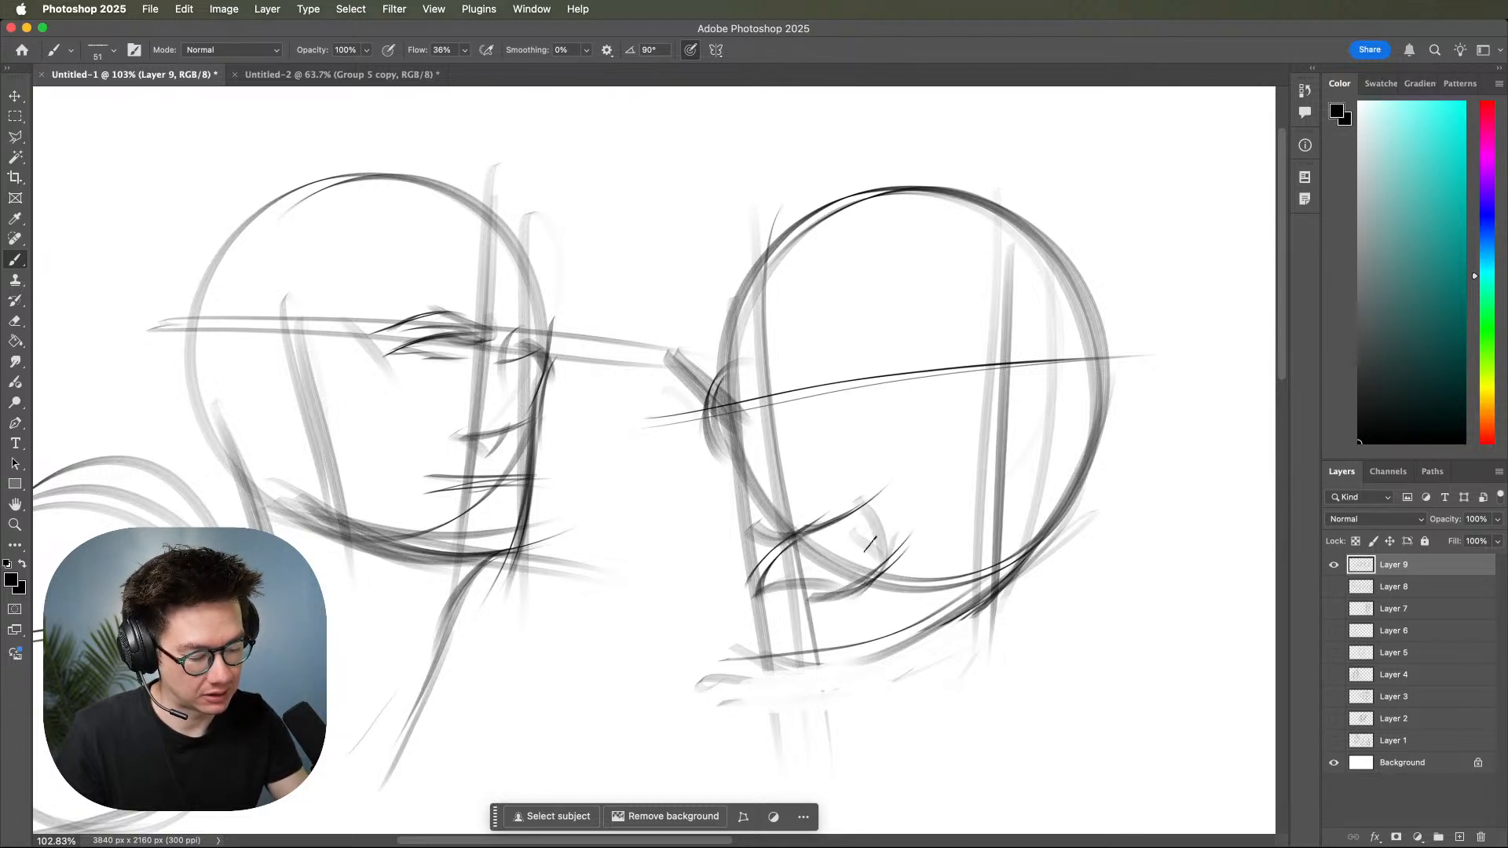
# Sketch the nose, eyebrows, eye and brow wrinkles on the right head around the curved eye line.
pyautogui.moveTo(770, 430)
pyautogui.mouseDown()
pyautogui.moveTo(810, 500)
pyautogui.moveTo(772, 497)
pyautogui.moveTo(818, 485)
pyautogui.mouseUp()
pyautogui.moveTo(805, 446)
pyautogui.mouseDown()
pyautogui.moveTo(808, 485)
pyautogui.moveTo(755, 485)
pyautogui.moveTo(788, 498)
pyautogui.mouseUp()
pyautogui.moveTo(776, 531)
pyautogui.mouseDown()
pyautogui.moveTo(779, 499)
pyautogui.moveTo(821, 500)
pyautogui.moveTo(826, 465)
pyautogui.mouseUp()
pyautogui.moveTo(786, 391)
pyautogui.mouseDown()
pyautogui.moveTo(889, 321)
pyautogui.moveTo(889, 360)
pyautogui.moveTo(917, 393)
pyautogui.mouseUp()
pyautogui.moveTo(832, 371); pyautogui.dragTo(800, 428)
pyautogui.moveTo(720, 377); pyautogui.dragTo(765, 412)
pyautogui.moveTo(729, 378); pyautogui.dragTo(770, 416)
pyautogui.moveTo(777, 360)
pyautogui.mouseDown()
pyautogui.moveTo(767, 393)
pyautogui.moveTo(784, 397)
pyautogui.mouseUp()
pyautogui.moveTo(792, 383)
pyautogui.mouseDown()
pyautogui.moveTo(846, 360)
pyautogui.moveTo(829, 414)
pyautogui.moveTo(859, 379)
pyautogui.moveTo(889, 415)
pyautogui.mouseUp()
# Darken the right head's front face contour, add mouth and jaw strokes, and fill in the eye.
pyautogui.moveTo(727, 403)
pyautogui.mouseDown()
pyautogui.moveTo(765, 441)
pyautogui.moveTo(726, 445)
pyautogui.moveTo(728, 505)
pyautogui.mouseUp()
pyautogui.moveTo(729, 452)
pyautogui.mouseDown()
pyautogui.moveTo(770, 671)
pyautogui.moveTo(705, 537)
pyautogui.moveTo(754, 583)
pyautogui.moveTo(742, 621)
pyautogui.mouseUp()
pyautogui.moveTo(753, 569)
pyautogui.mouseDown()
pyautogui.moveTo(793, 675)
pyautogui.moveTo(826, 688)
pyautogui.moveTo(981, 581)
pyautogui.mouseUp()
pyautogui.moveTo(900, 658); pyautogui.dragTo(1025, 558)
pyautogui.moveTo(858, 391); pyautogui.dragTo(870, 416)
pyautogui.moveTo(837, 413); pyautogui.dragTo(881, 404)
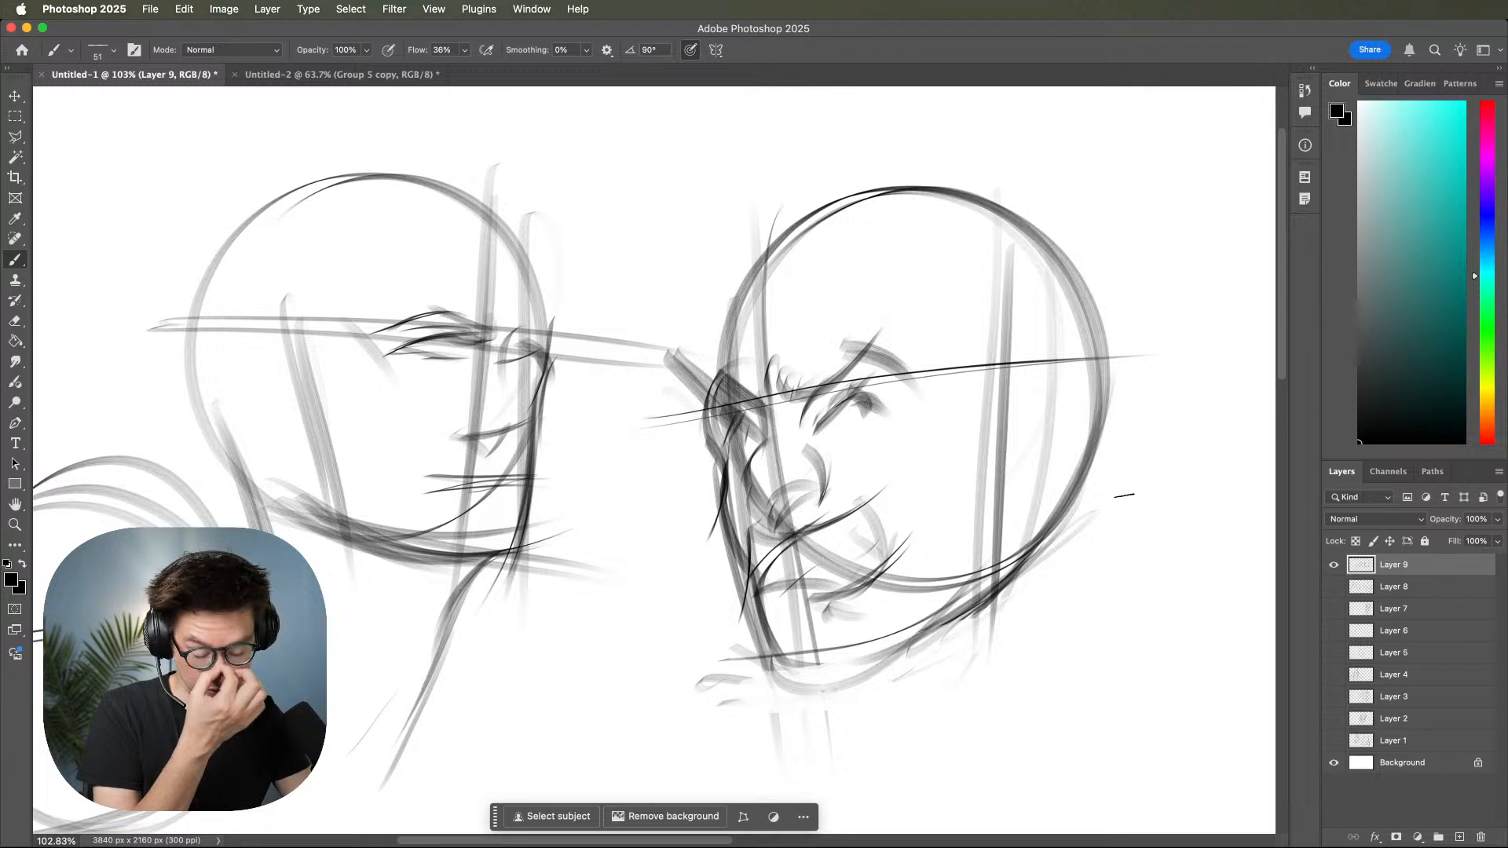
pyautogui.moveTo(950, 578); pyautogui.dragTo(1045, 548)
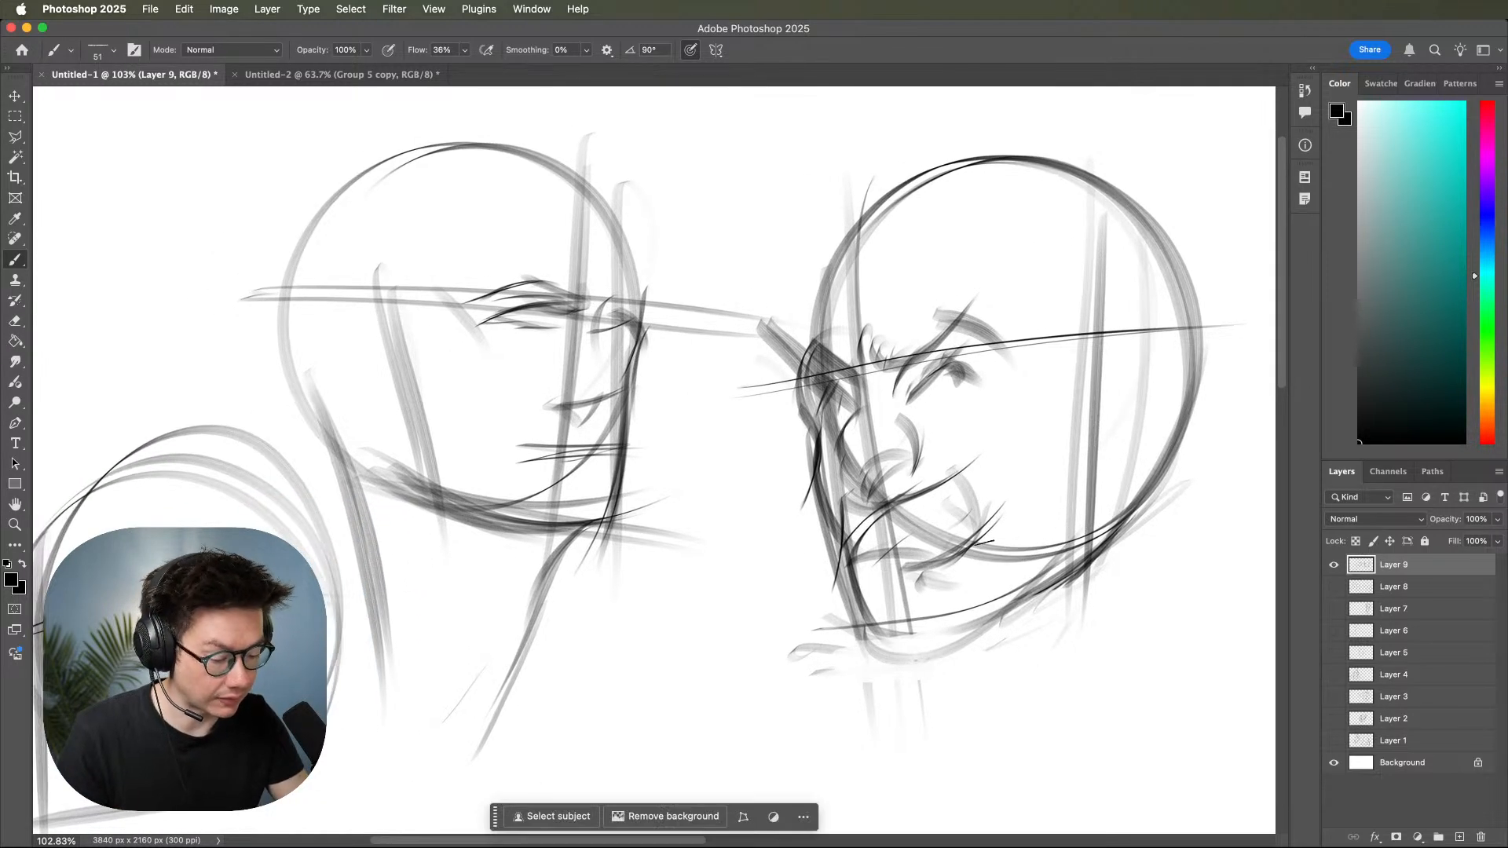
pyautogui.scroll(3, 1045, 499)
pyautogui.hscroll(4, 1044, 499)
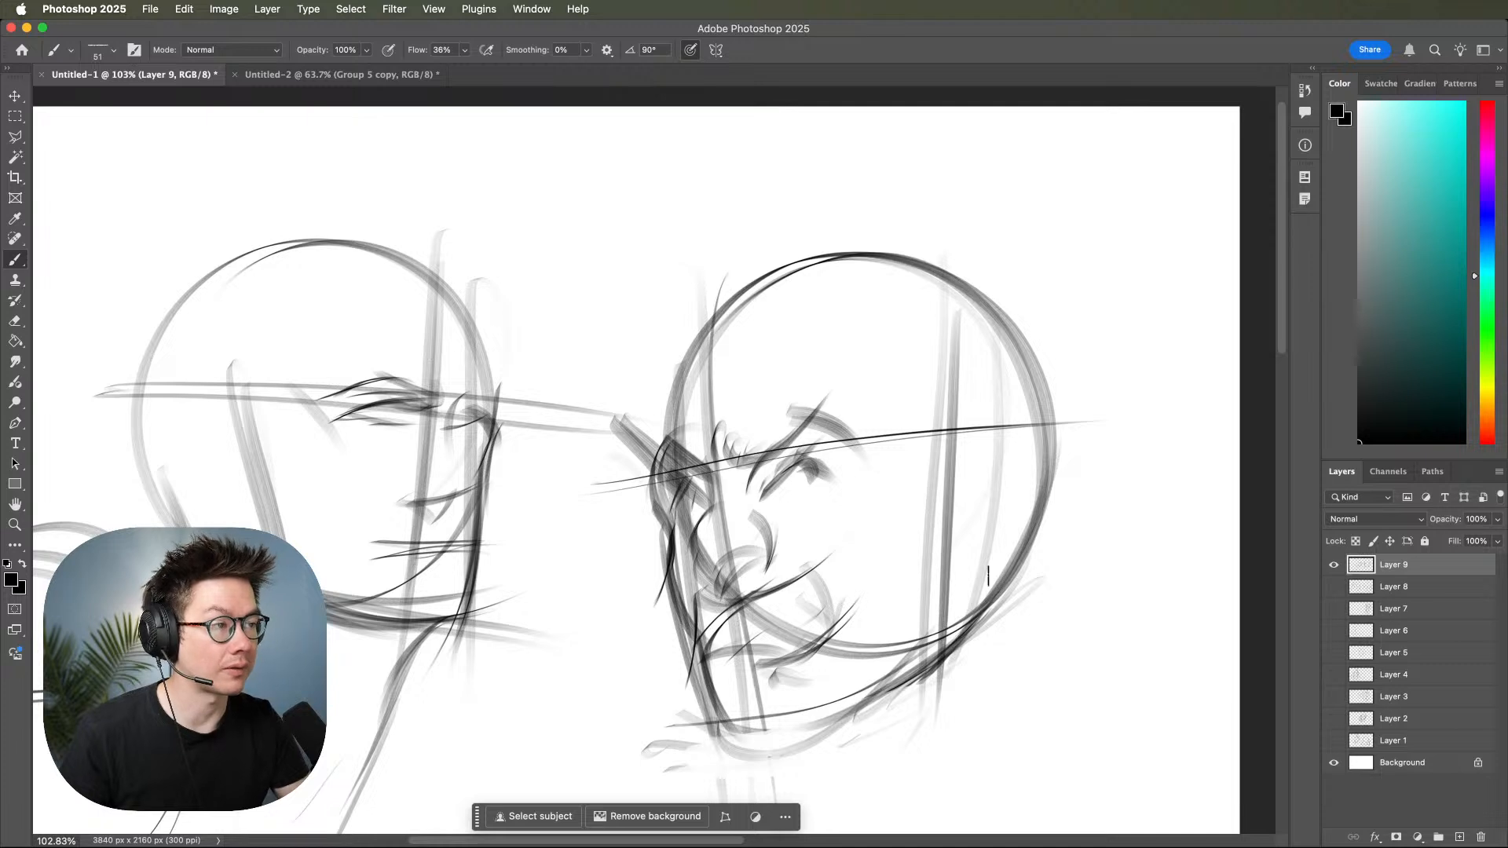
pyautogui.scroll(-2, 988, 575)
pyautogui.hscroll(-2, 988, 576)
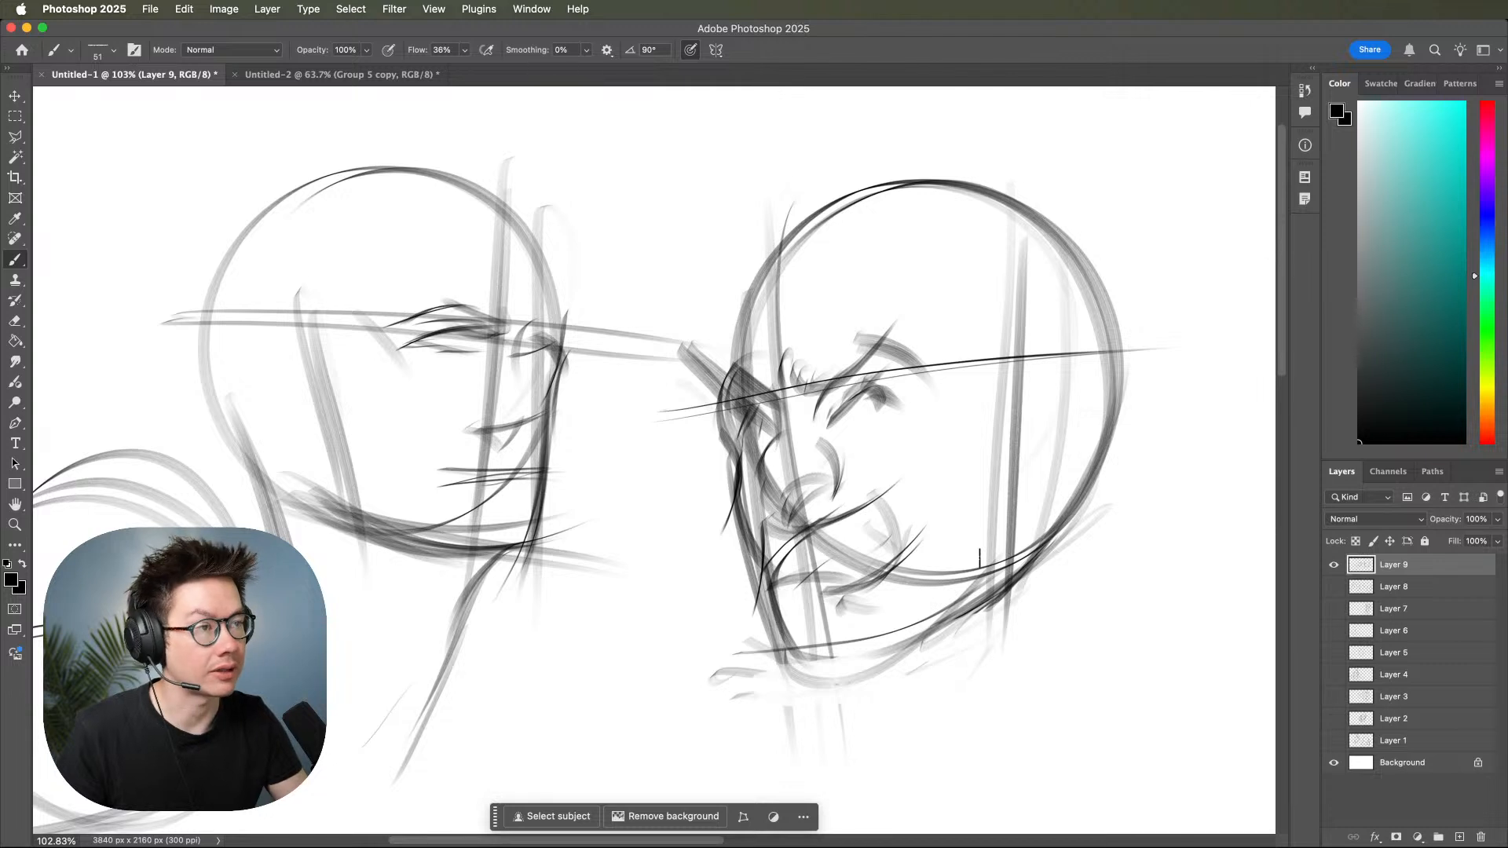
pyautogui.scroll(-1, 915, 554)
pyautogui.hscroll(-3, 914, 554)
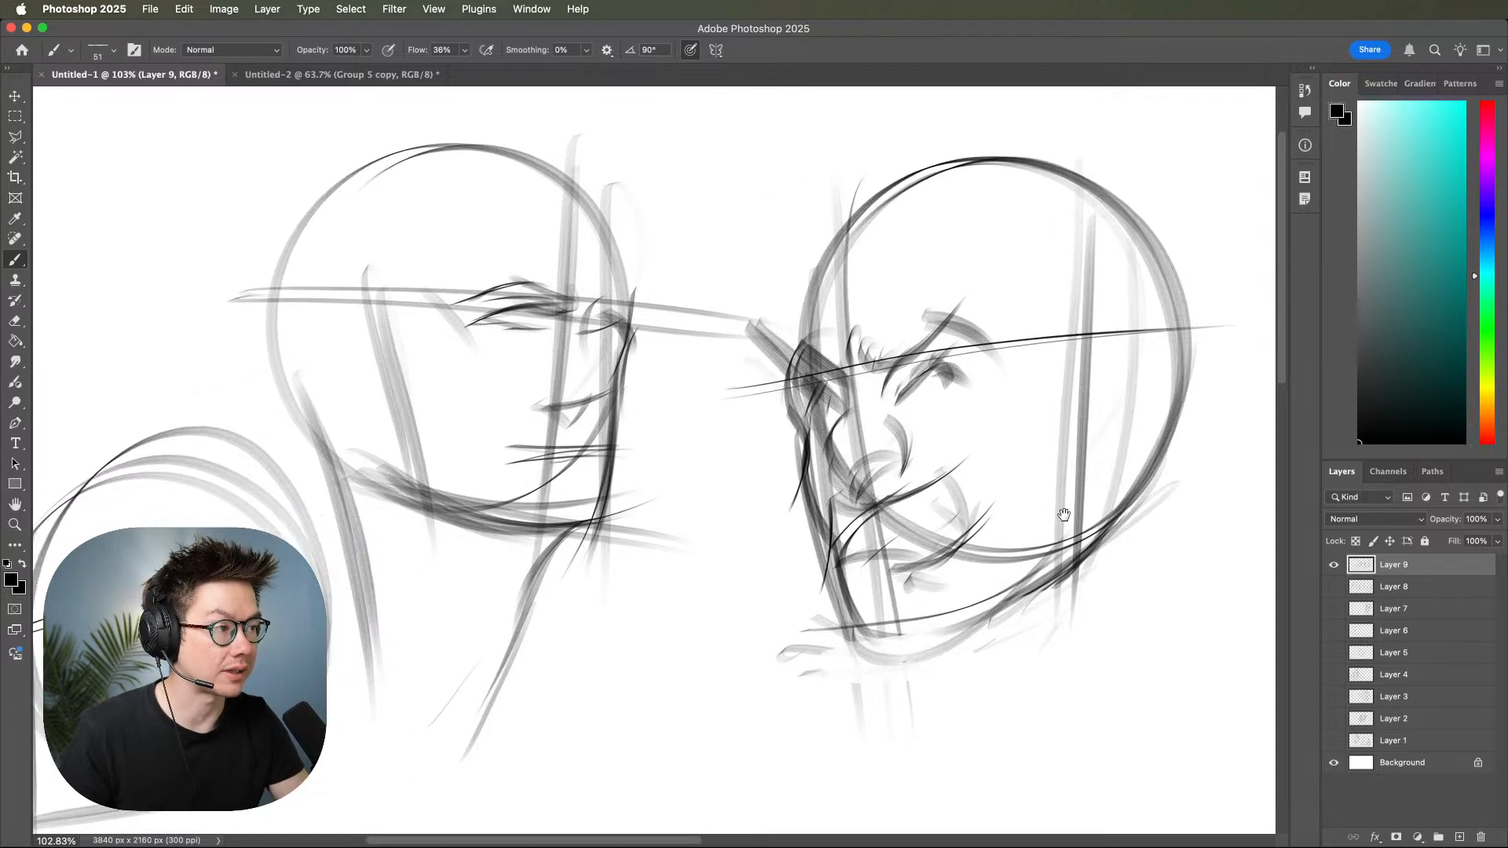
pyautogui.hscroll(3, 1037, 534)
pyautogui.scroll(1, 1037, 534)
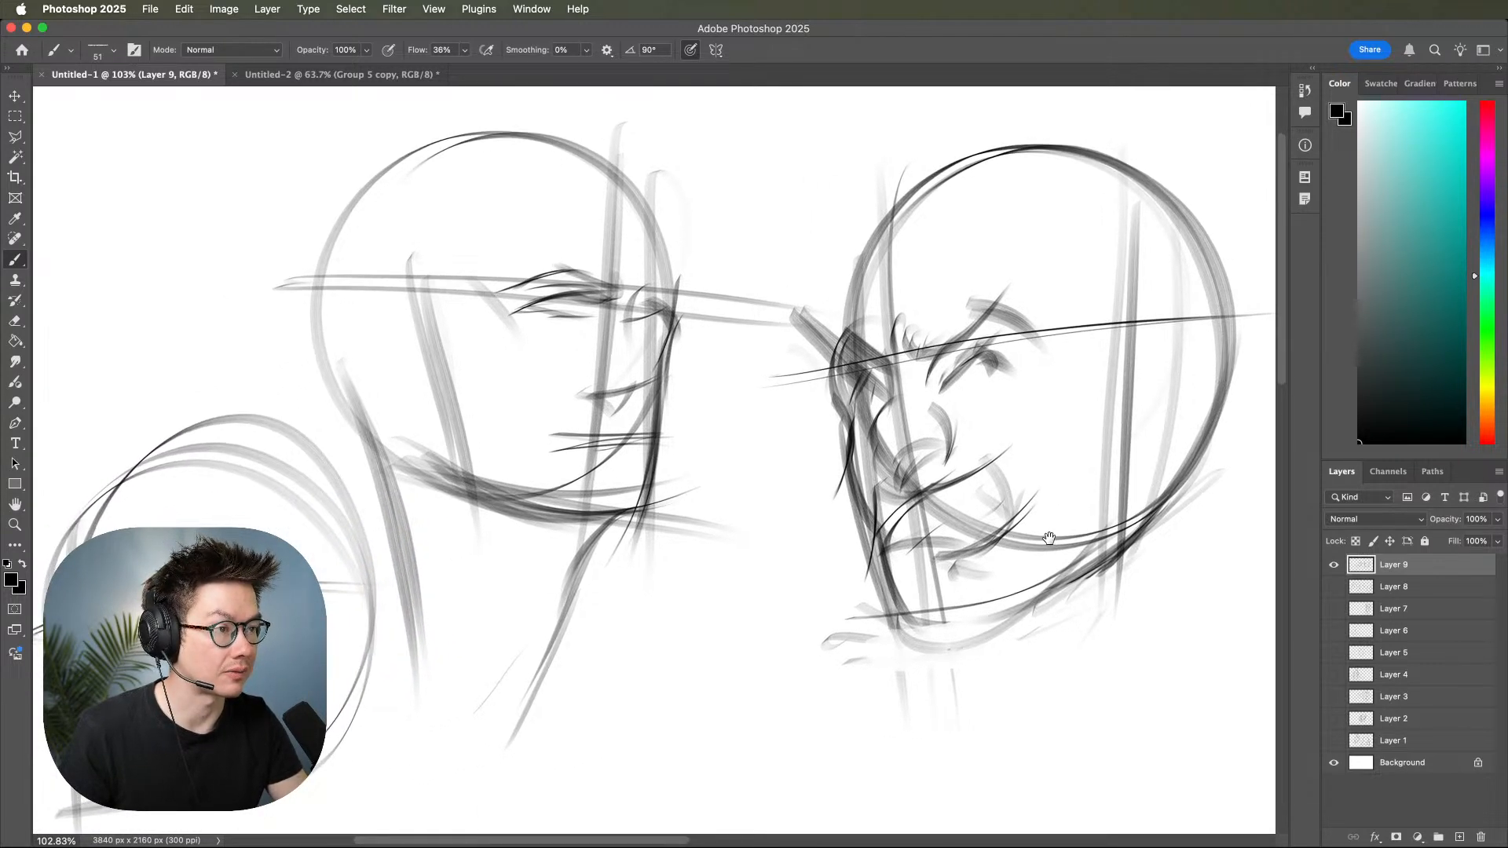
pyautogui.moveTo(897, 637); pyautogui.dragTo(1047, 558)
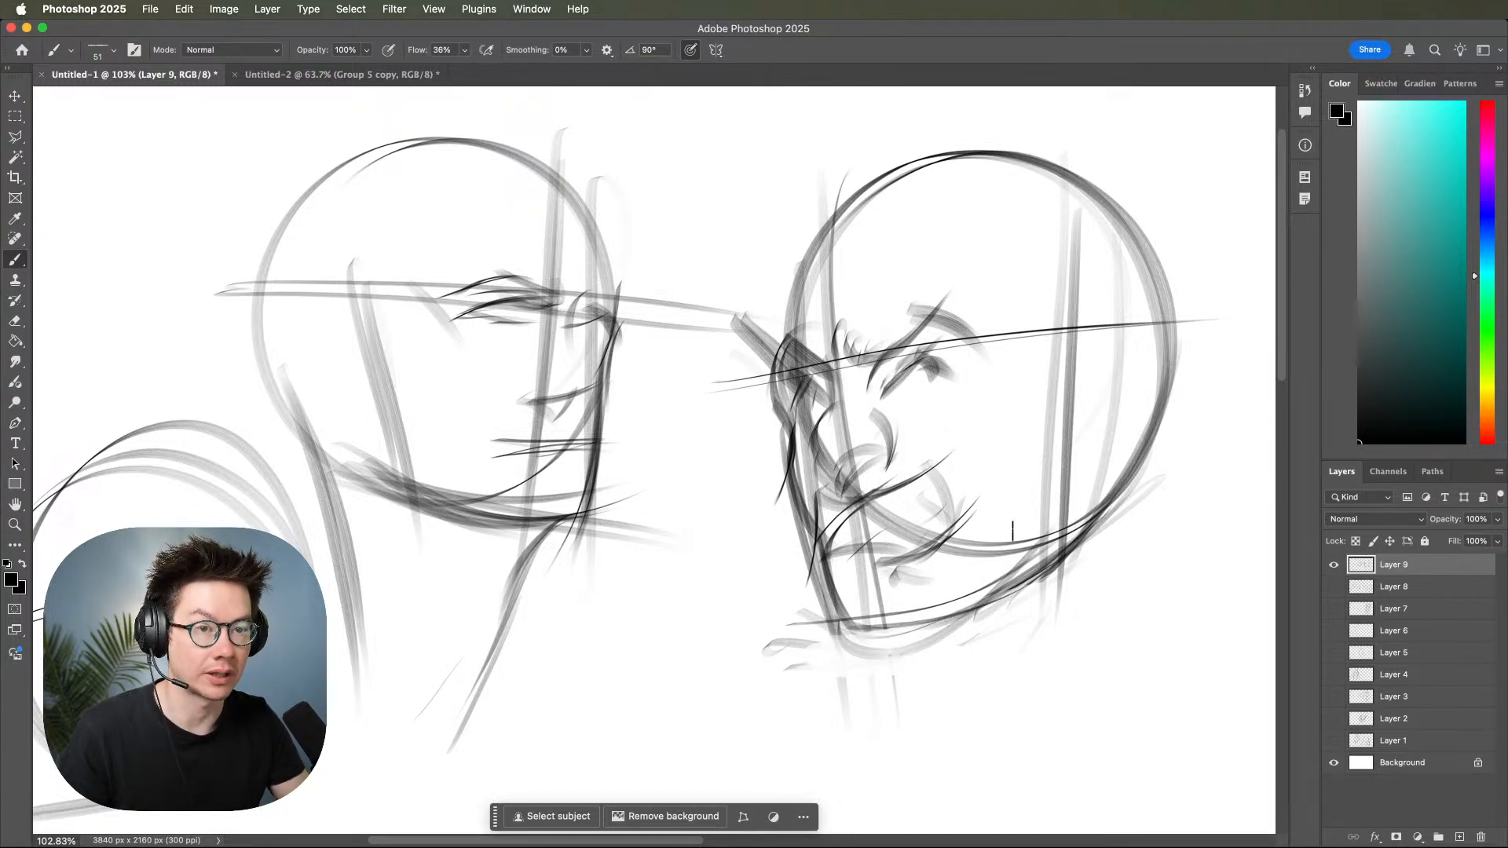
pyautogui.scroll(-1, 1012, 531)
pyautogui.hscroll(-3, 1012, 531)
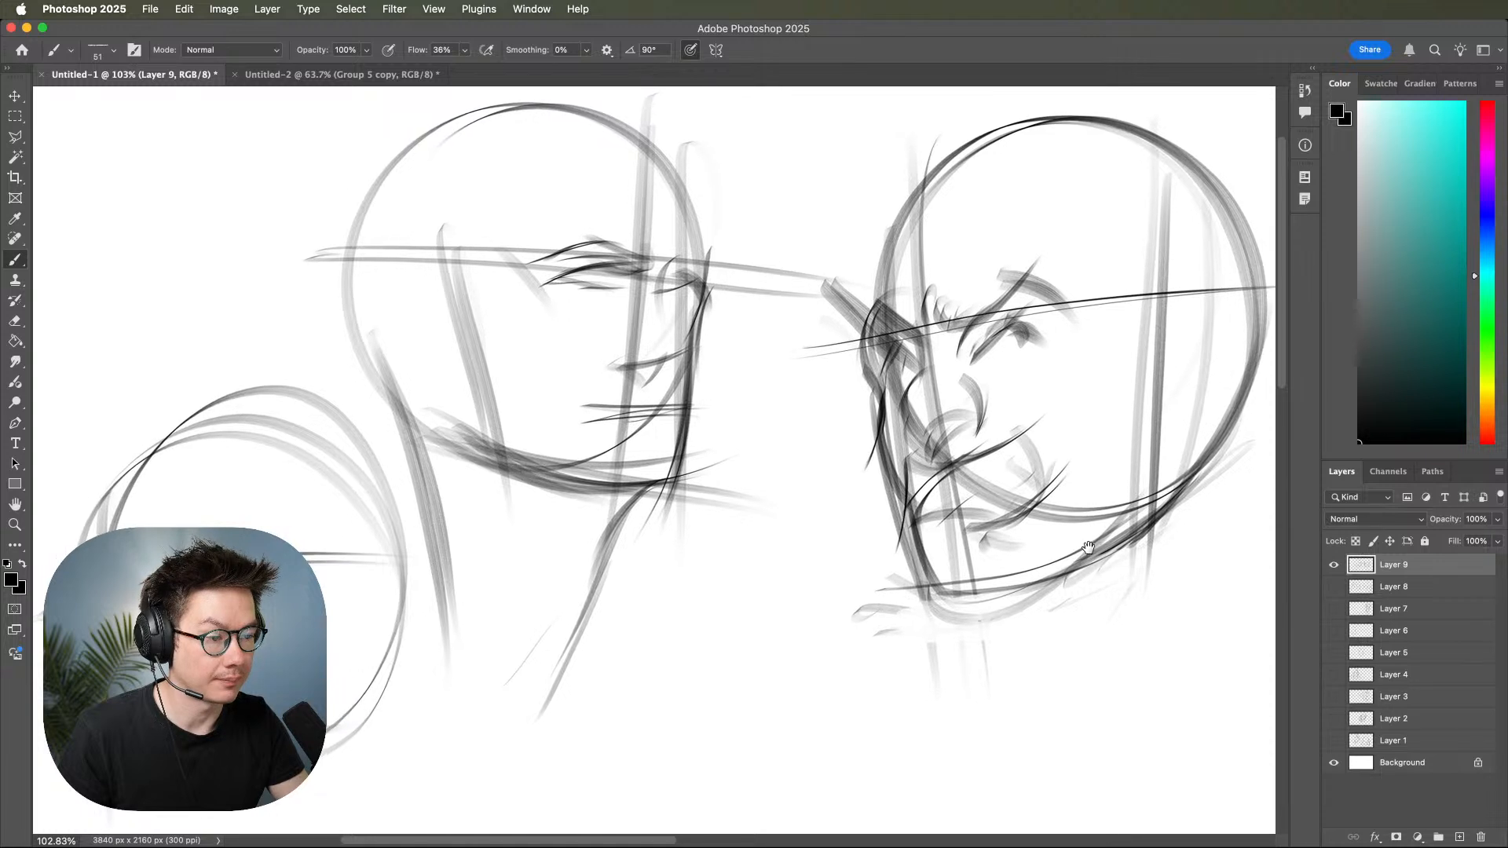
pyautogui.moveTo(1113, 543); pyautogui.dragTo(1119, 542)
# Hide the head sketches on Layer 9, show the torso sketches on Layer 8, and add a new layer directly above Layer 8.
pyautogui.press('z')
pyautogui.moveTo(1028, 588); pyautogui.dragTo(986, 571)
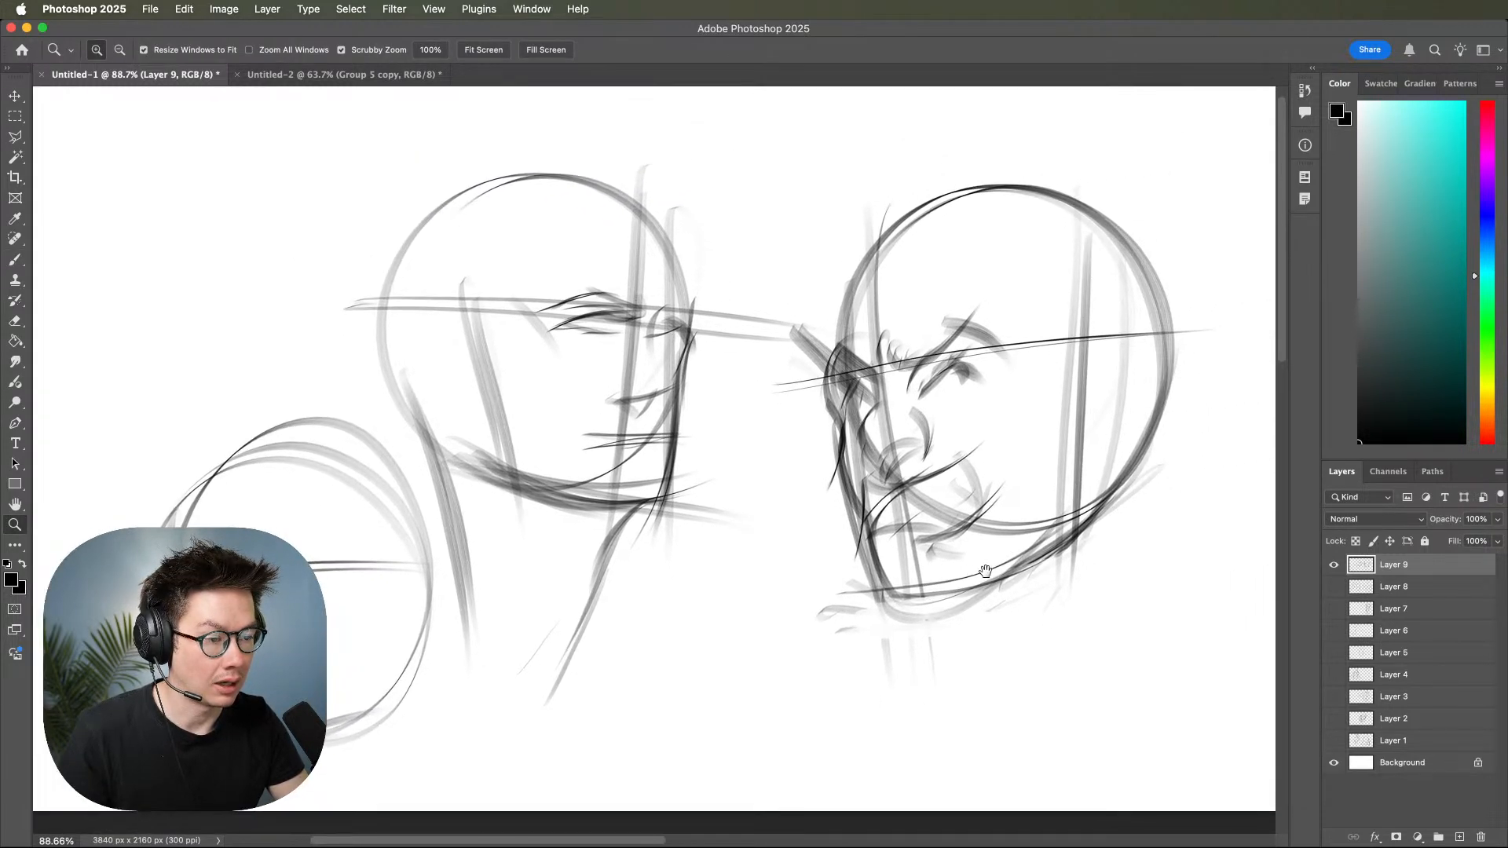
pyautogui.click(1333, 565)
pyautogui.click(1334, 587)
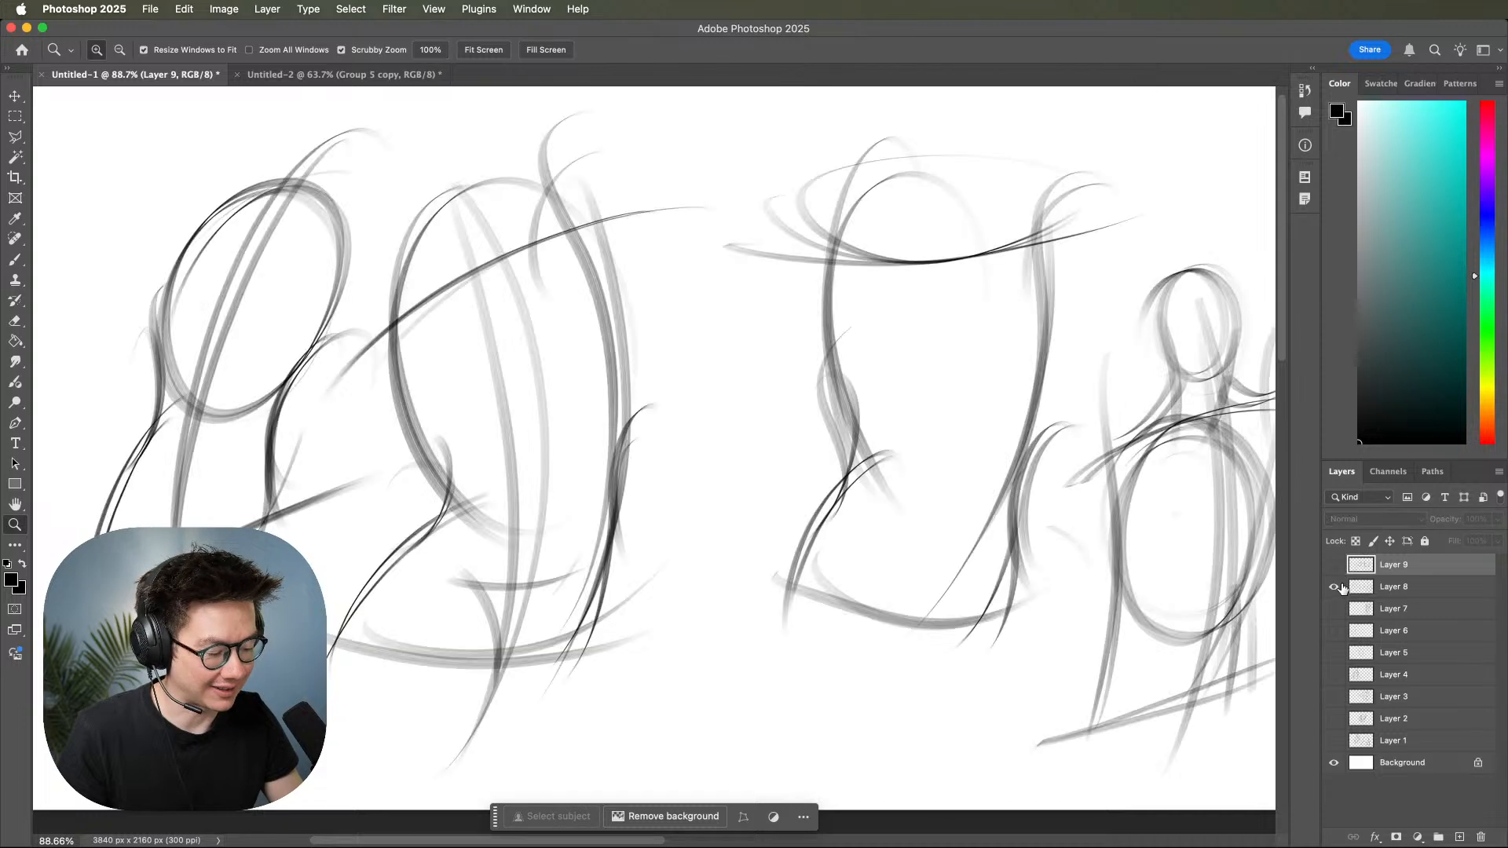
pyautogui.click(1335, 587)
pyautogui.click(1334, 588)
pyautogui.click(1437, 589)
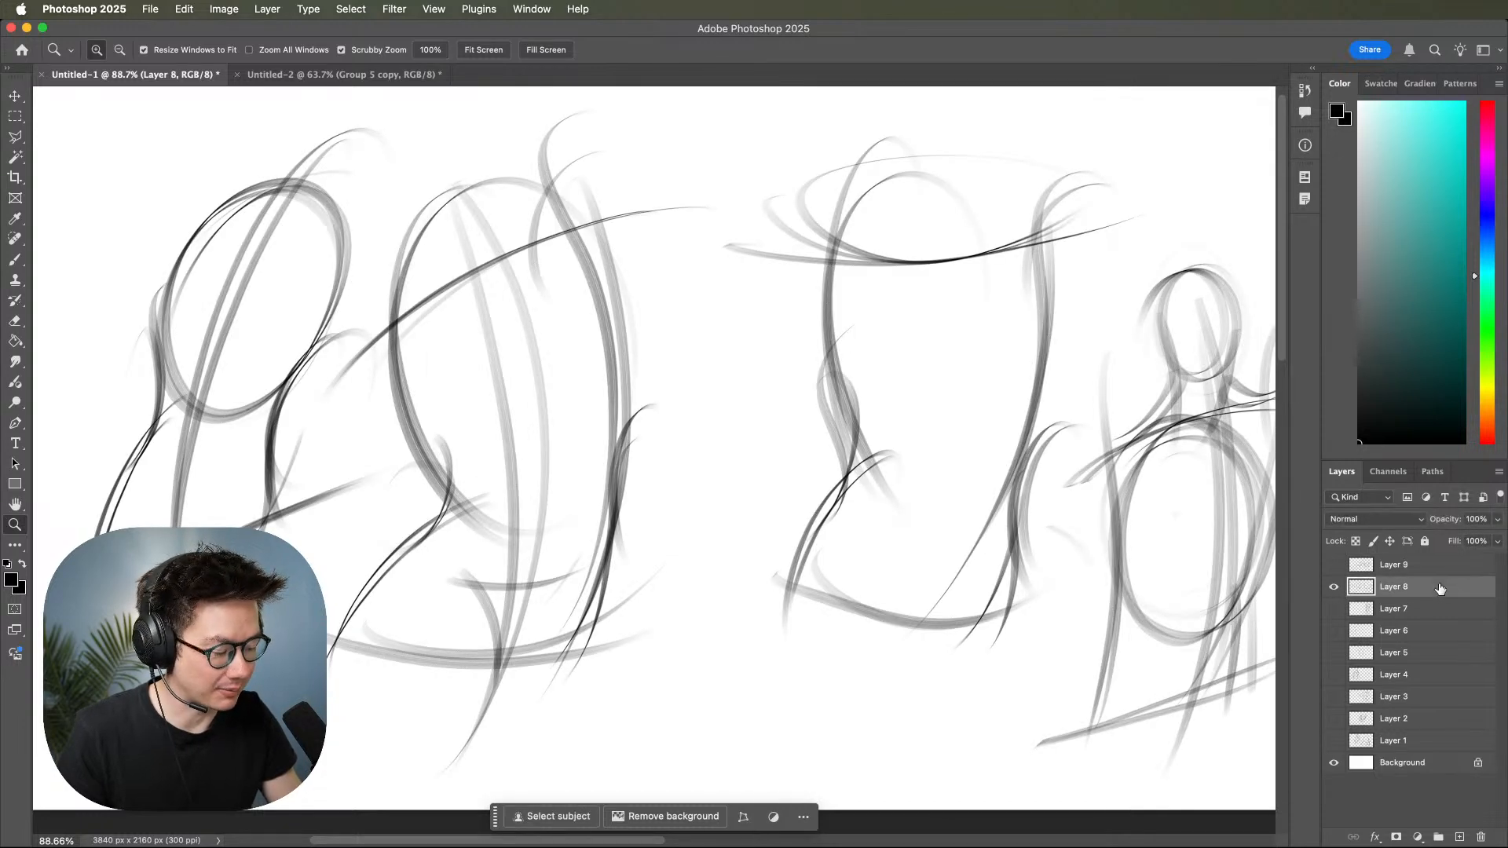
pyautogui.click(1462, 837)
# Brush a curved centre line, a ribcage oval and a rib arch over the middle torso on the new layer.
pyautogui.moveTo(1039, 570); pyautogui.dragTo(975, 611)
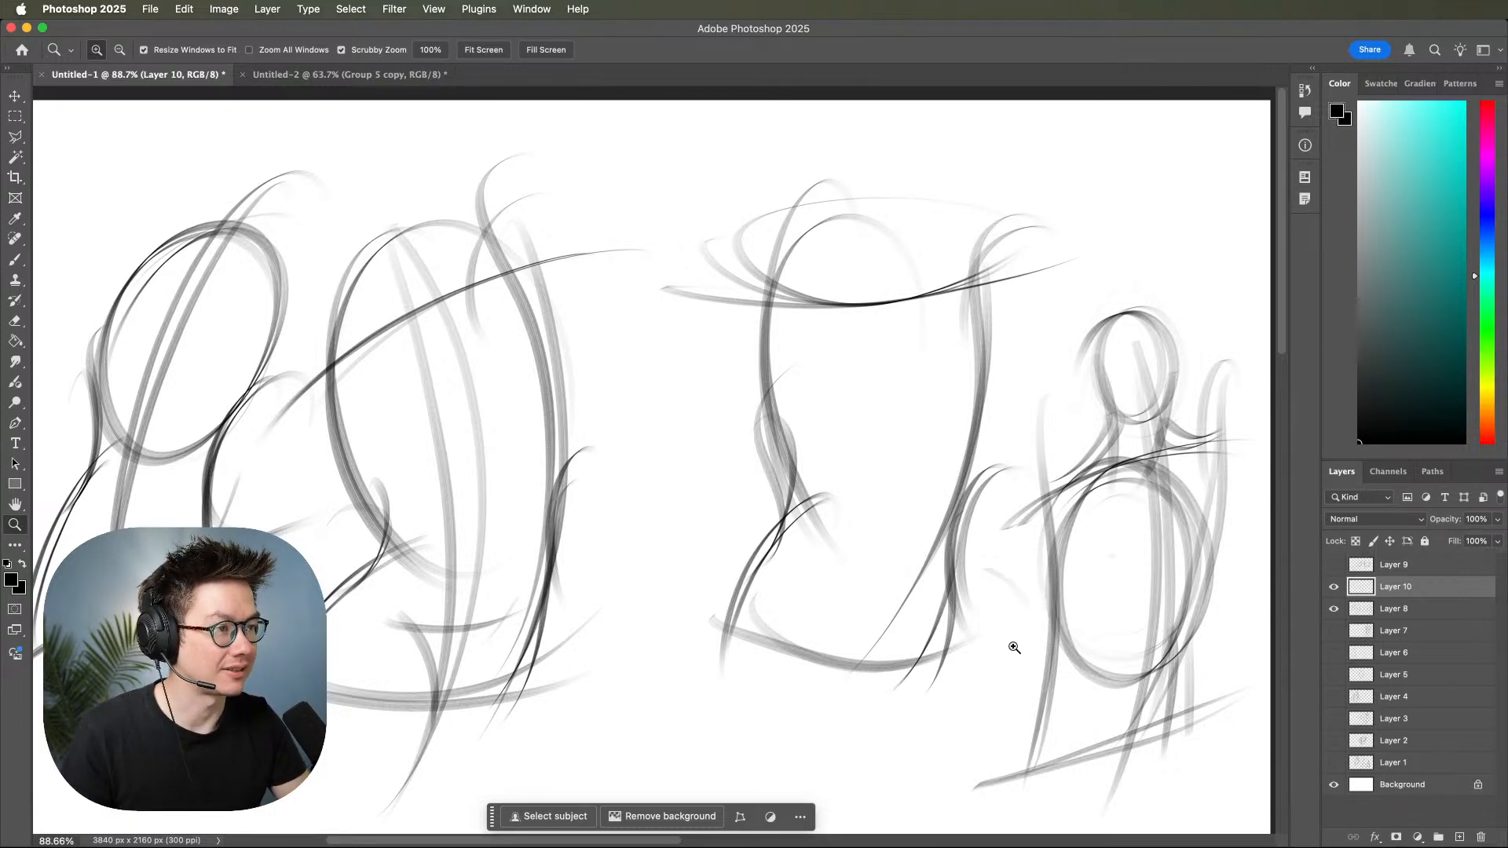
pyautogui.press('b')
pyautogui.moveTo(897, 227)
pyautogui.mouseDown()
pyautogui.moveTo(902, 278)
pyautogui.moveTo(828, 726)
pyautogui.mouseUp()
pyautogui.moveTo(907, 267); pyautogui.dragTo(823, 756)
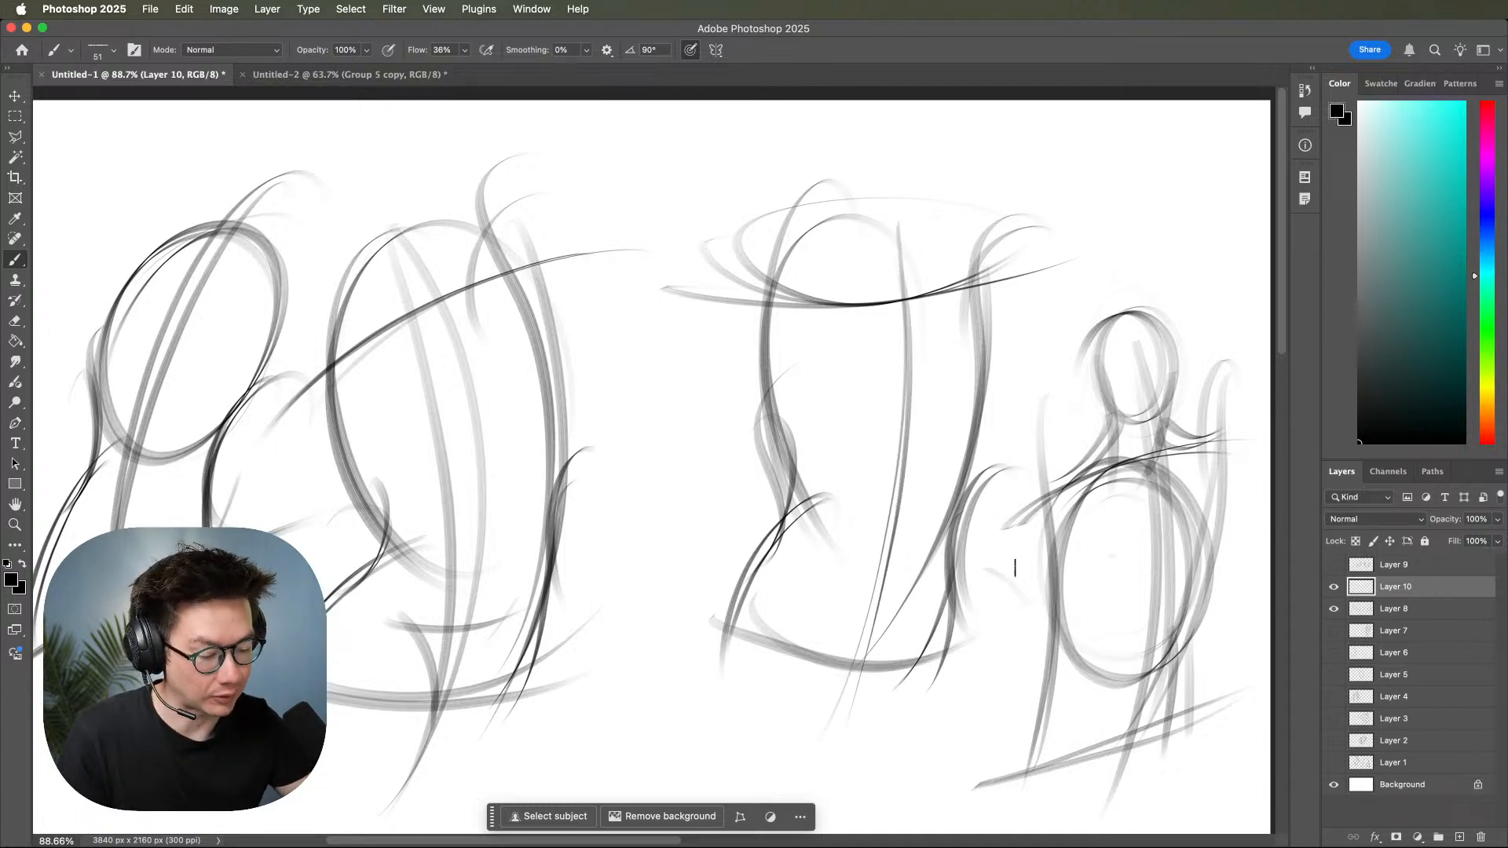
pyautogui.moveTo(903, 534)
pyautogui.mouseDown()
pyautogui.moveTo(804, 461)
pyautogui.moveTo(808, 338)
pyautogui.moveTo(948, 318)
pyautogui.moveTo(939, 518)
pyautogui.moveTo(793, 453)
pyautogui.moveTo(821, 503)
pyautogui.moveTo(930, 455)
pyautogui.moveTo(940, 483)
pyautogui.moveTo(986, 430)
pyautogui.moveTo(920, 541)
pyautogui.mouseUp()
pyautogui.moveTo(1030, 515)
pyautogui.mouseDown()
pyautogui.moveTo(1067, 515)
pyautogui.moveTo(990, 524)
pyautogui.mouseUp()
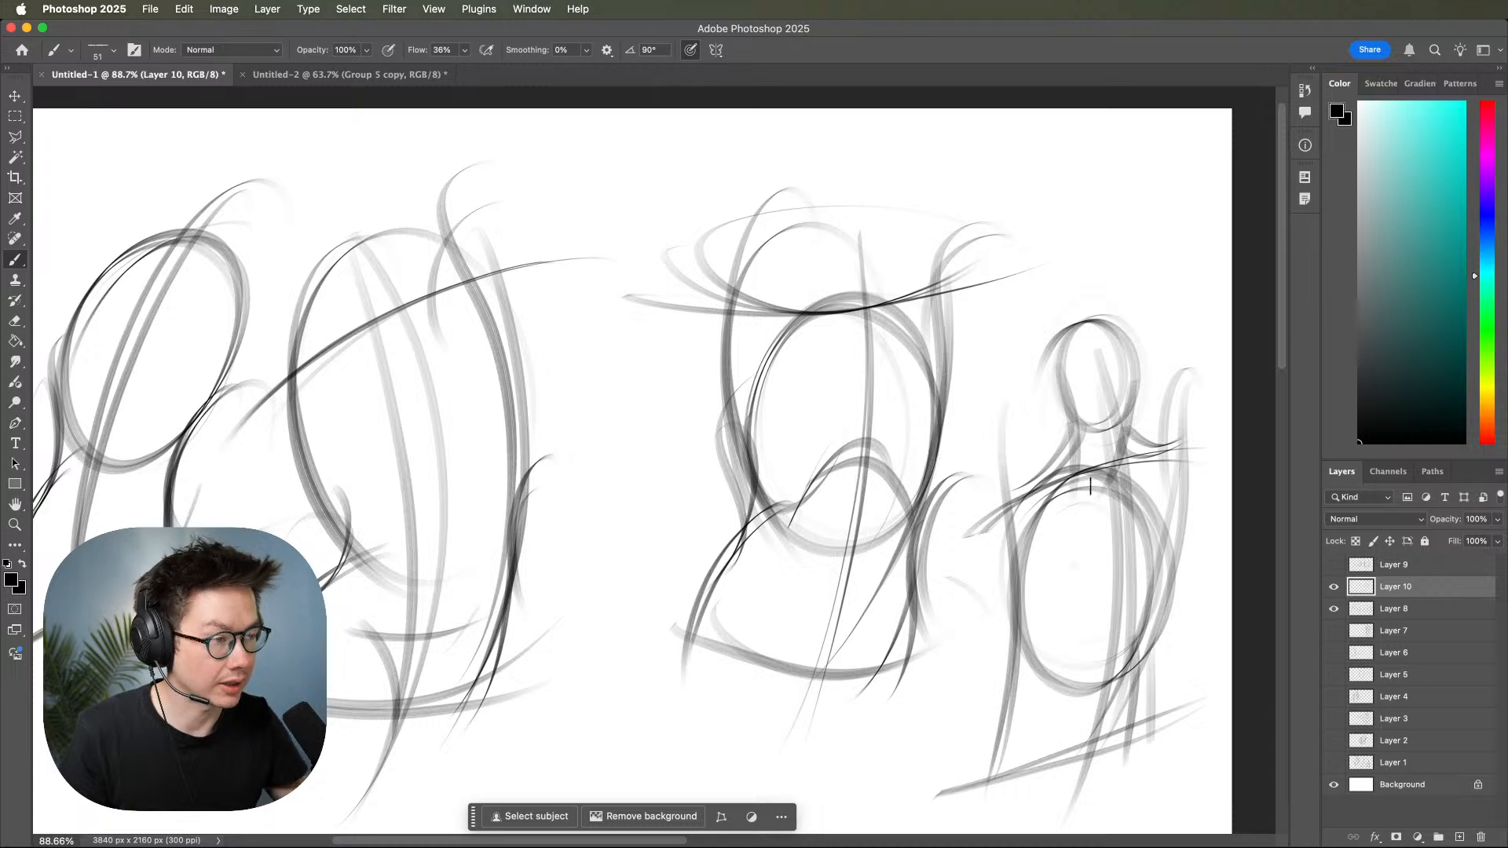
# Sketch tapering waist lines from both sides of the middle torso's ribcage down through the pelvis.
pyautogui.moveTo(895, 512)
pyautogui.mouseDown()
pyautogui.moveTo(954, 479)
pyautogui.moveTo(900, 630)
pyautogui.mouseUp()
pyautogui.moveTo(987, 455); pyautogui.dragTo(892, 609)
pyautogui.moveTo(814, 431); pyautogui.dragTo(860, 704)
pyautogui.moveTo(820, 465)
pyautogui.mouseDown()
pyautogui.moveTo(856, 559)
pyautogui.moveTo(874, 697)
pyautogui.mouseUp()
pyautogui.moveTo(1052, 578)
pyautogui.mouseDown()
pyautogui.moveTo(1063, 545)
pyautogui.moveTo(1062, 583)
pyautogui.mouseUp()
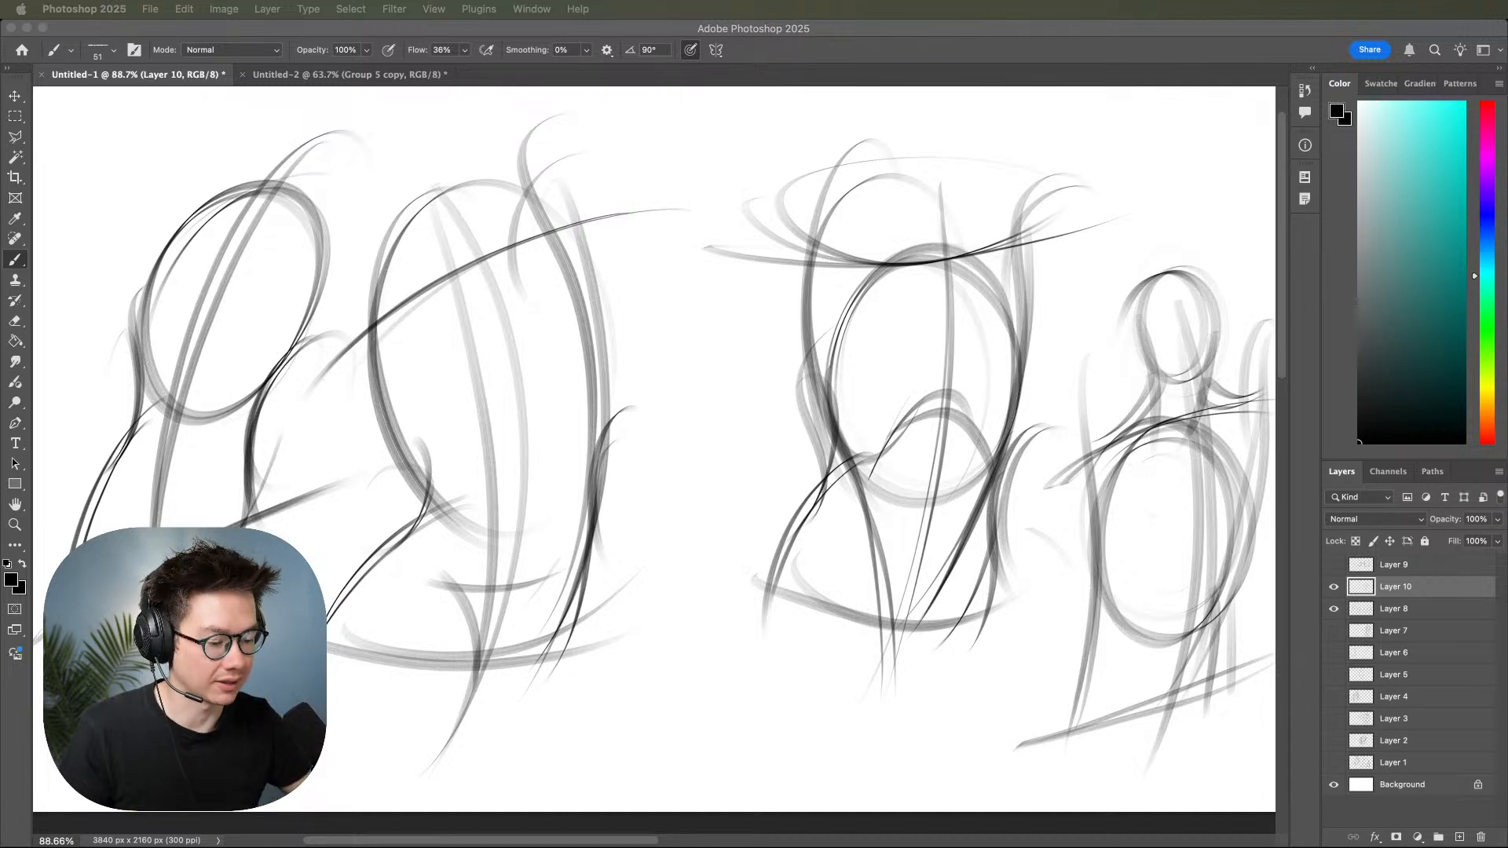
# Sketch an oval head above the shoulders of the middle torso.
pyautogui.click(1035, 469)
pyautogui.moveTo(1025, 508); pyautogui.dragTo(1004, 630)
pyautogui.moveTo(904, 342)
pyautogui.mouseDown()
pyautogui.moveTo(831, 286)
pyautogui.moveTo(916, 330)
pyautogui.moveTo(834, 273)
pyautogui.moveTo(919, 329)
pyautogui.moveTo(853, 238)
pyautogui.mouseUp()
pyautogui.moveTo(1028, 509)
pyautogui.mouseDown()
pyautogui.moveTo(994, 453)
pyautogui.moveTo(1141, 472)
pyautogui.moveTo(1069, 454)
pyautogui.moveTo(957, 527)
pyautogui.mouseUp()
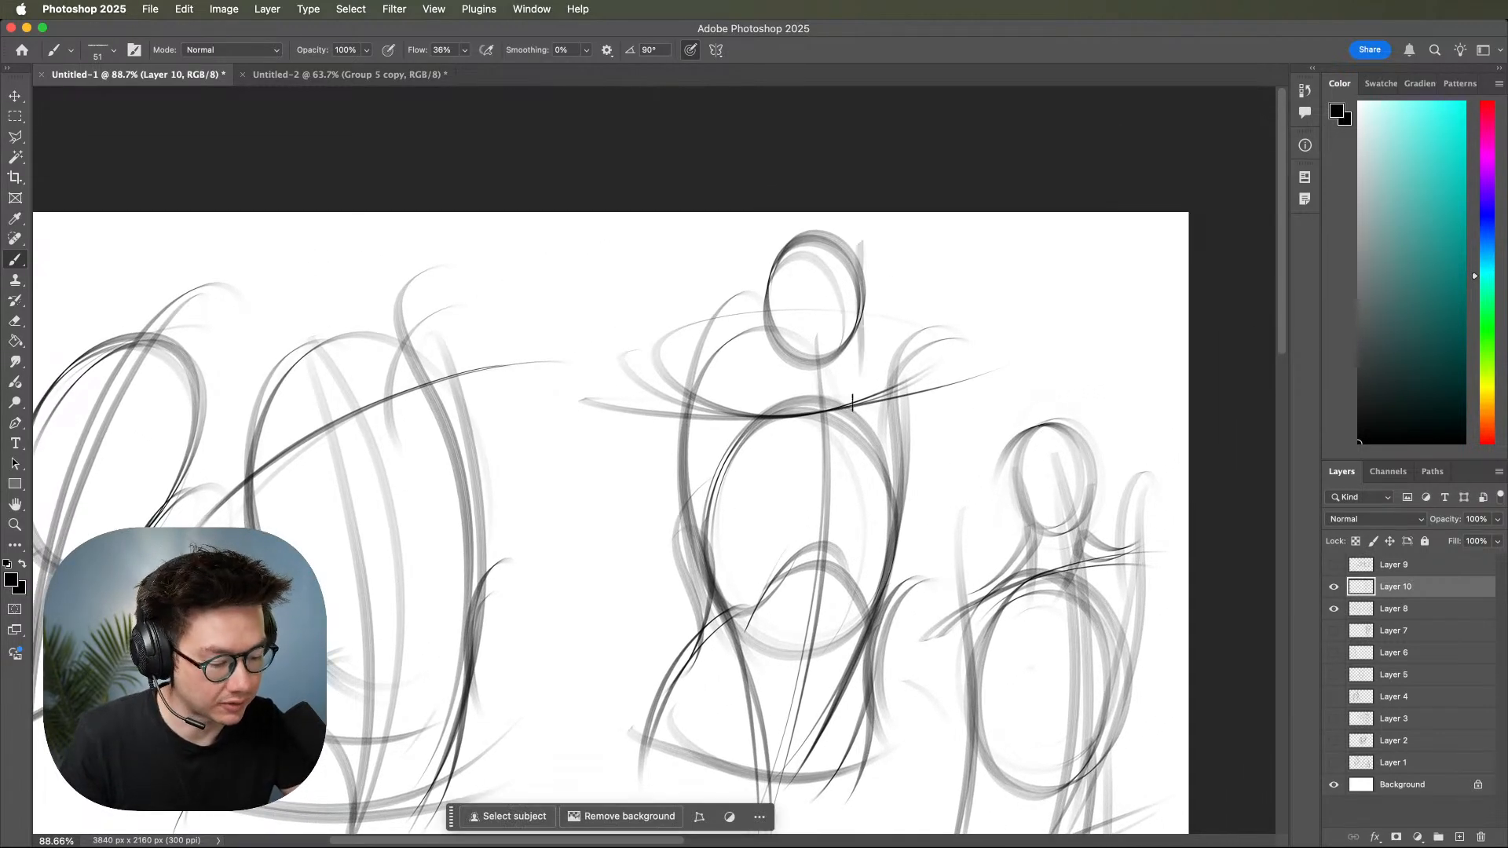
# Draw the neck, the sloping trapezius lines and the collar line between the middle torso's head and shoulders.
pyautogui.moveTo(784, 359); pyautogui.dragTo(889, 355)
pyautogui.moveTo(796, 360)
pyautogui.mouseDown()
pyautogui.moveTo(897, 348)
pyautogui.moveTo(818, 363)
pyautogui.moveTo(860, 363)
pyautogui.moveTo(833, 402)
pyautogui.mouseUp()
pyautogui.moveTo(851, 361); pyautogui.dragTo(825, 413)
pyautogui.moveTo(775, 335)
pyautogui.mouseDown()
pyautogui.moveTo(783, 428)
pyautogui.moveTo(781, 389)
pyautogui.moveTo(771, 412)
pyautogui.moveTo(692, 395)
pyautogui.mouseUp()
pyautogui.moveTo(780, 364); pyautogui.dragTo(702, 415)
pyautogui.moveTo(843, 373); pyautogui.dragTo(910, 402)
pyautogui.moveTo(692, 403); pyautogui.dragTo(904, 396)
# Sketch the sternum lines and the curved lower and outer edges of the chest muscles on the middle torso.
pyautogui.moveTo(787, 425)
pyautogui.mouseDown()
pyautogui.moveTo(869, 408)
pyautogui.moveTo(826, 510)
pyautogui.mouseUp()
pyautogui.moveTo(837, 416); pyautogui.dragTo(824, 514)
pyautogui.moveTo(692, 496); pyautogui.dragTo(779, 519)
pyautogui.moveTo(745, 512)
pyautogui.mouseDown()
pyautogui.moveTo(800, 540)
pyautogui.moveTo(787, 517)
pyautogui.moveTo(870, 517)
pyautogui.mouseUp()
pyautogui.moveTo(754, 513); pyautogui.dragTo(887, 511)
pyautogui.moveTo(889, 409); pyautogui.dragTo(897, 520)
pyautogui.moveTo(893, 413)
pyautogui.mouseDown()
pyautogui.moveTo(878, 491)
pyautogui.moveTo(902, 451)
pyautogui.moveTo(895, 512)
pyautogui.mouseUp()
pyautogui.moveTo(826, 517)
pyautogui.mouseDown()
pyautogui.moveTo(858, 519)
pyautogui.moveTo(905, 488)
pyautogui.mouseUp()
pyautogui.moveTo(845, 525); pyautogui.dragTo(903, 473)
# Place the comic reference image of the green muscular character into the document and commit it above Layer 10.
pyautogui.moveTo(958, 539); pyautogui.dragTo(1078, 527)
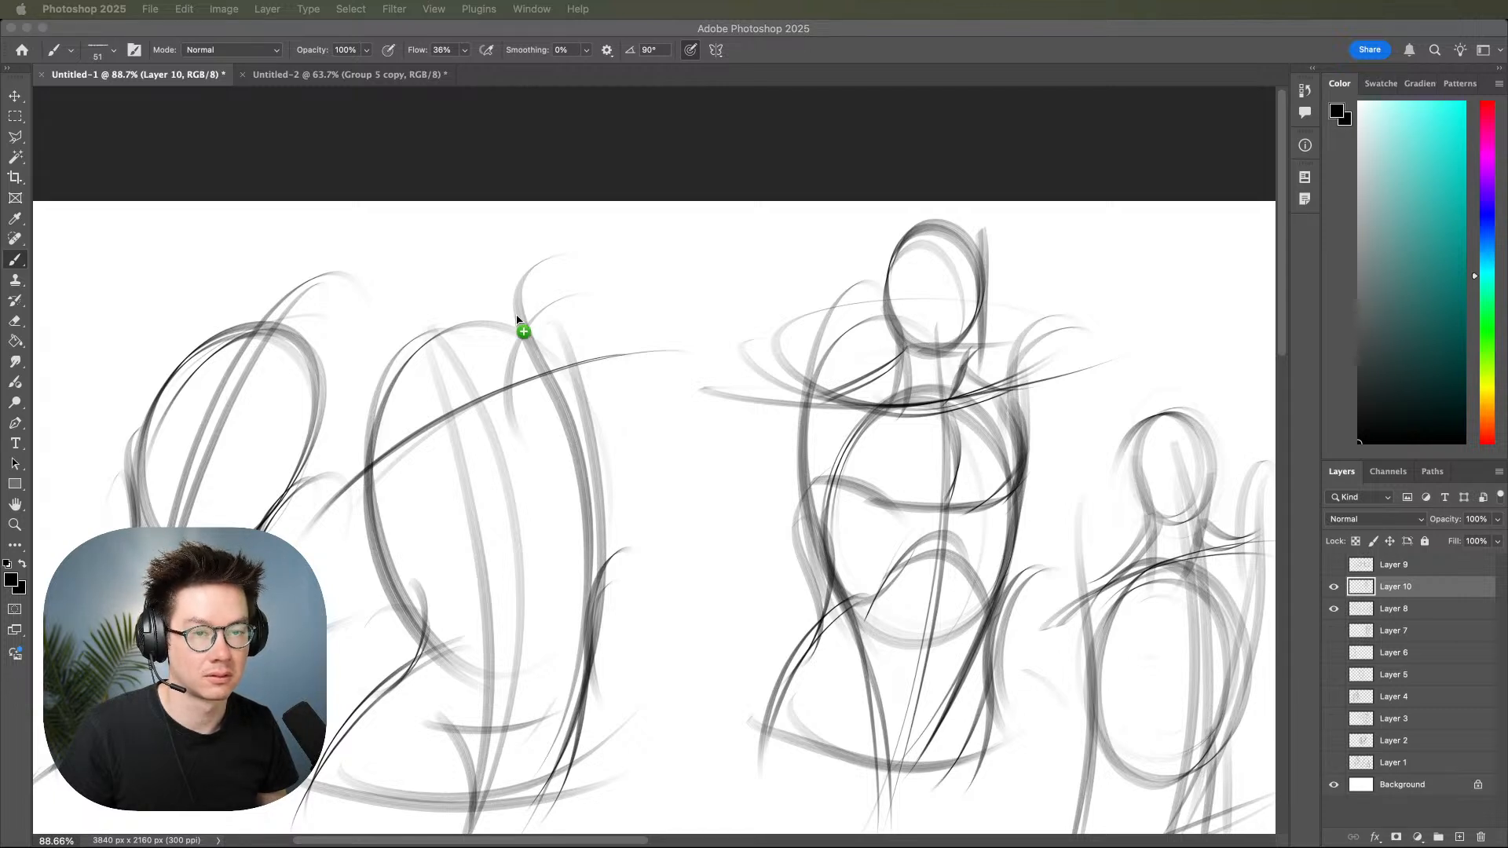
pyautogui.click(537, 349)
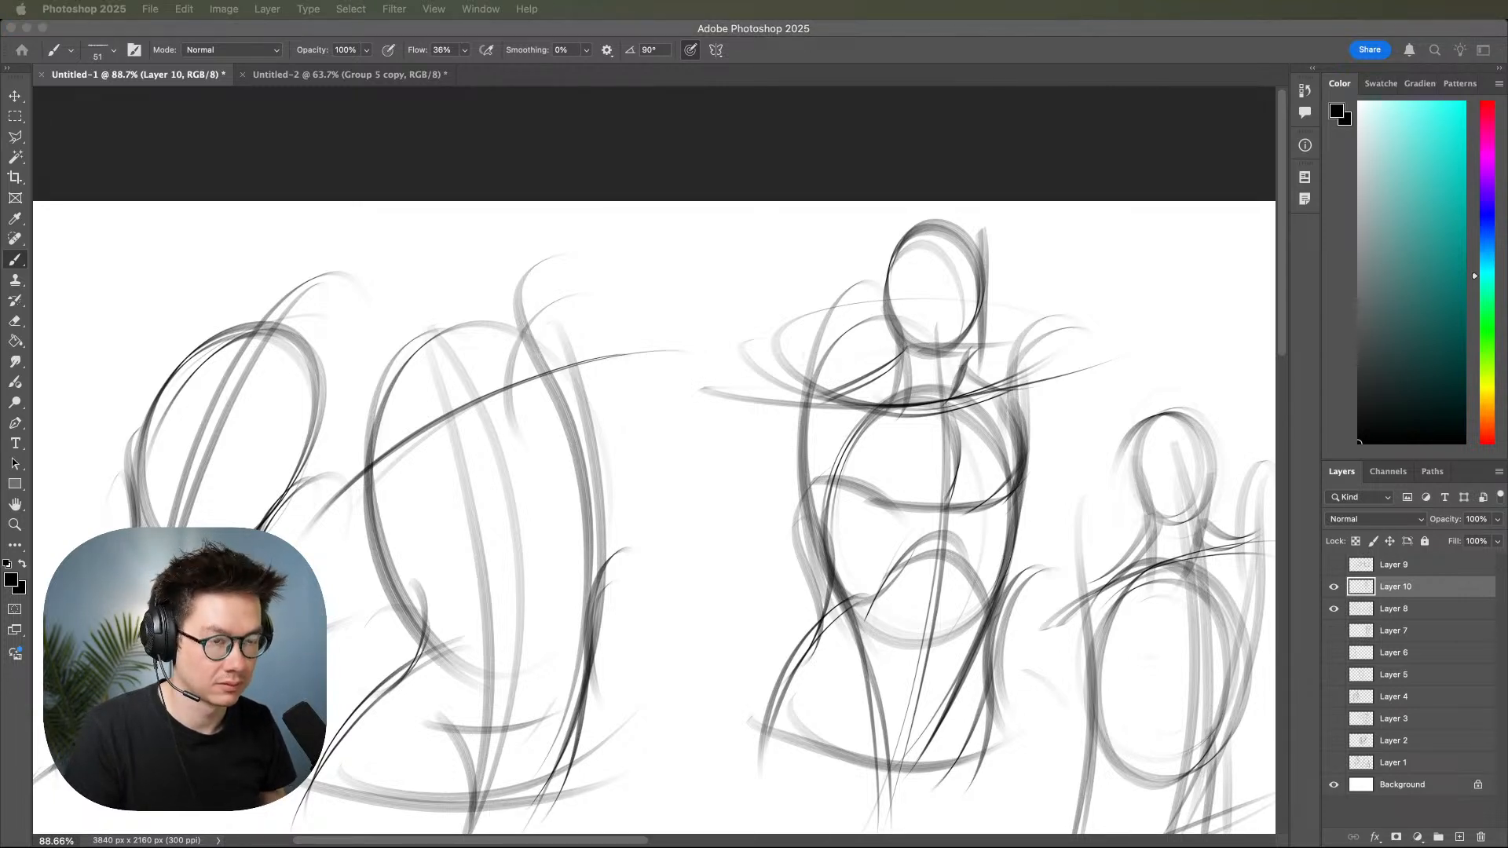
pyautogui.press('Return')
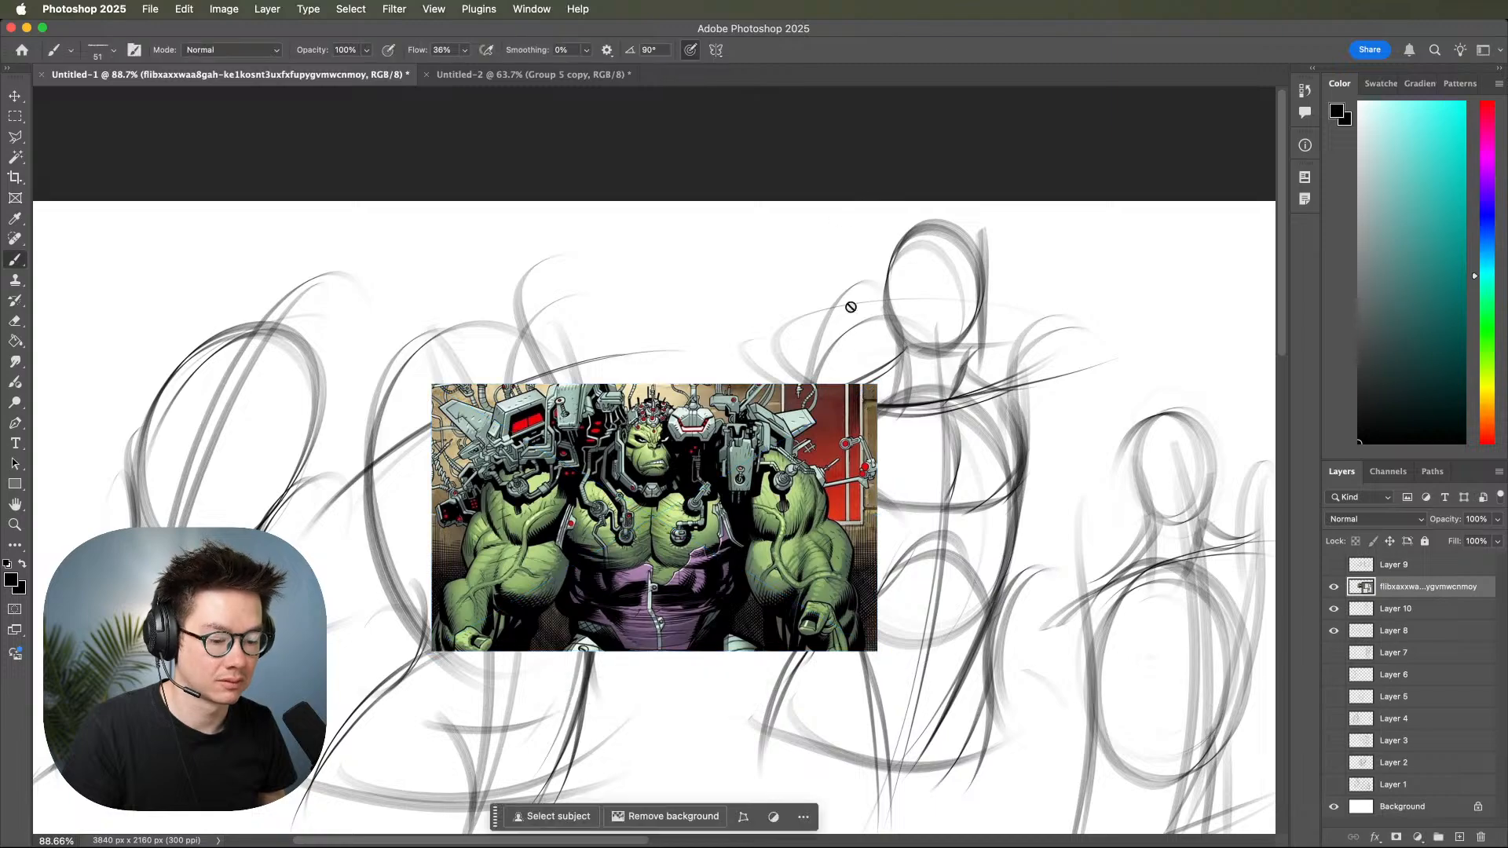
pyautogui.press('z')
pyautogui.moveTo(837, 361); pyautogui.dragTo(782, 452)
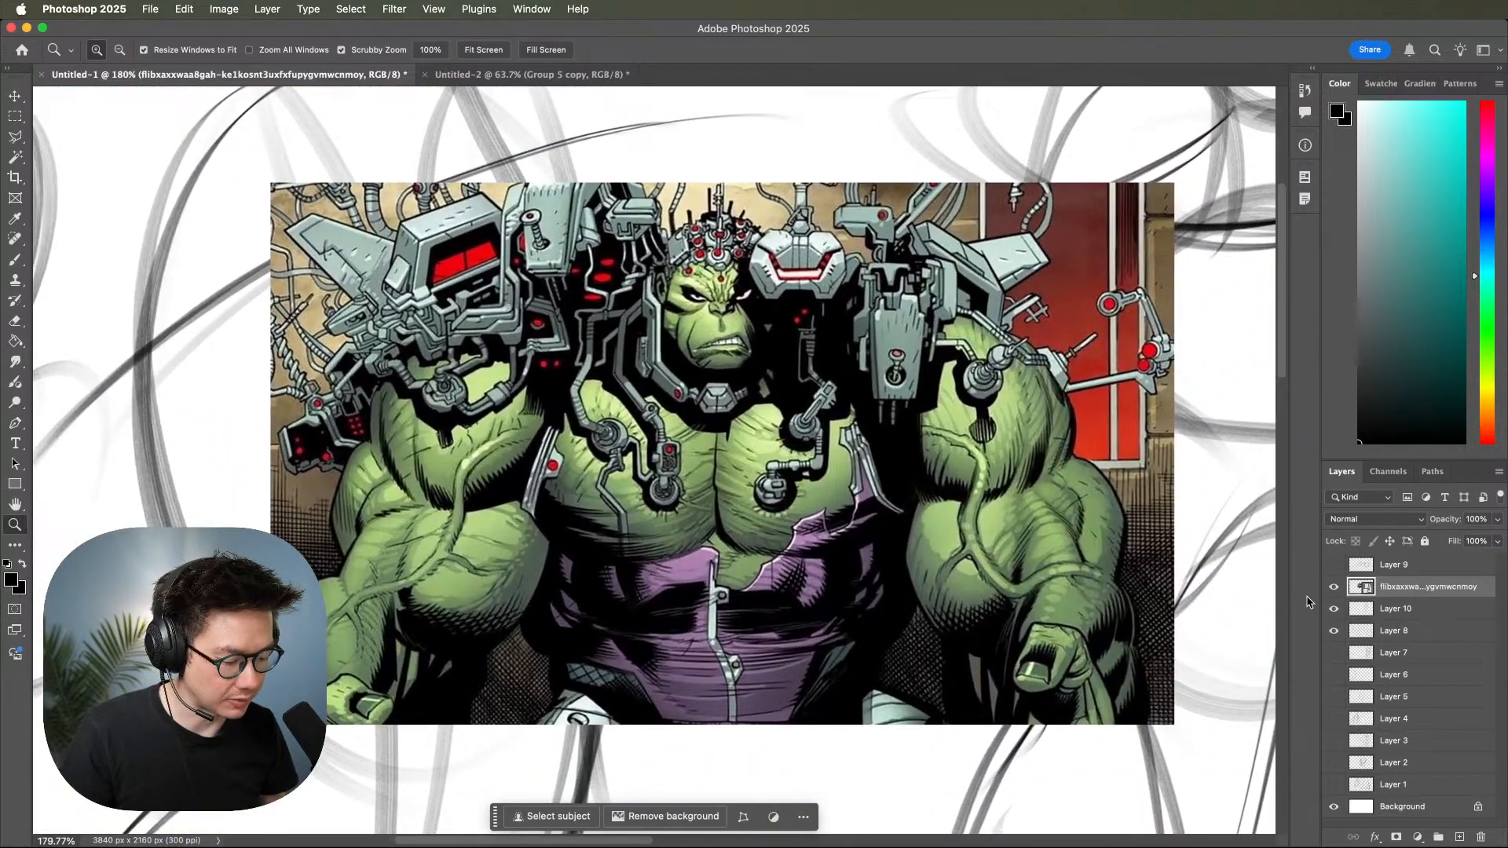
# Toggle the placed reference image to compare it with the torso sketches, leaving it hidden.
pyautogui.click(1333, 587)
pyautogui.click(1332, 587)
pyautogui.click(1333, 588)
pyautogui.click(1332, 587)
pyautogui.click(1333, 588)
pyautogui.moveTo(1147, 571); pyautogui.dragTo(941, 563)
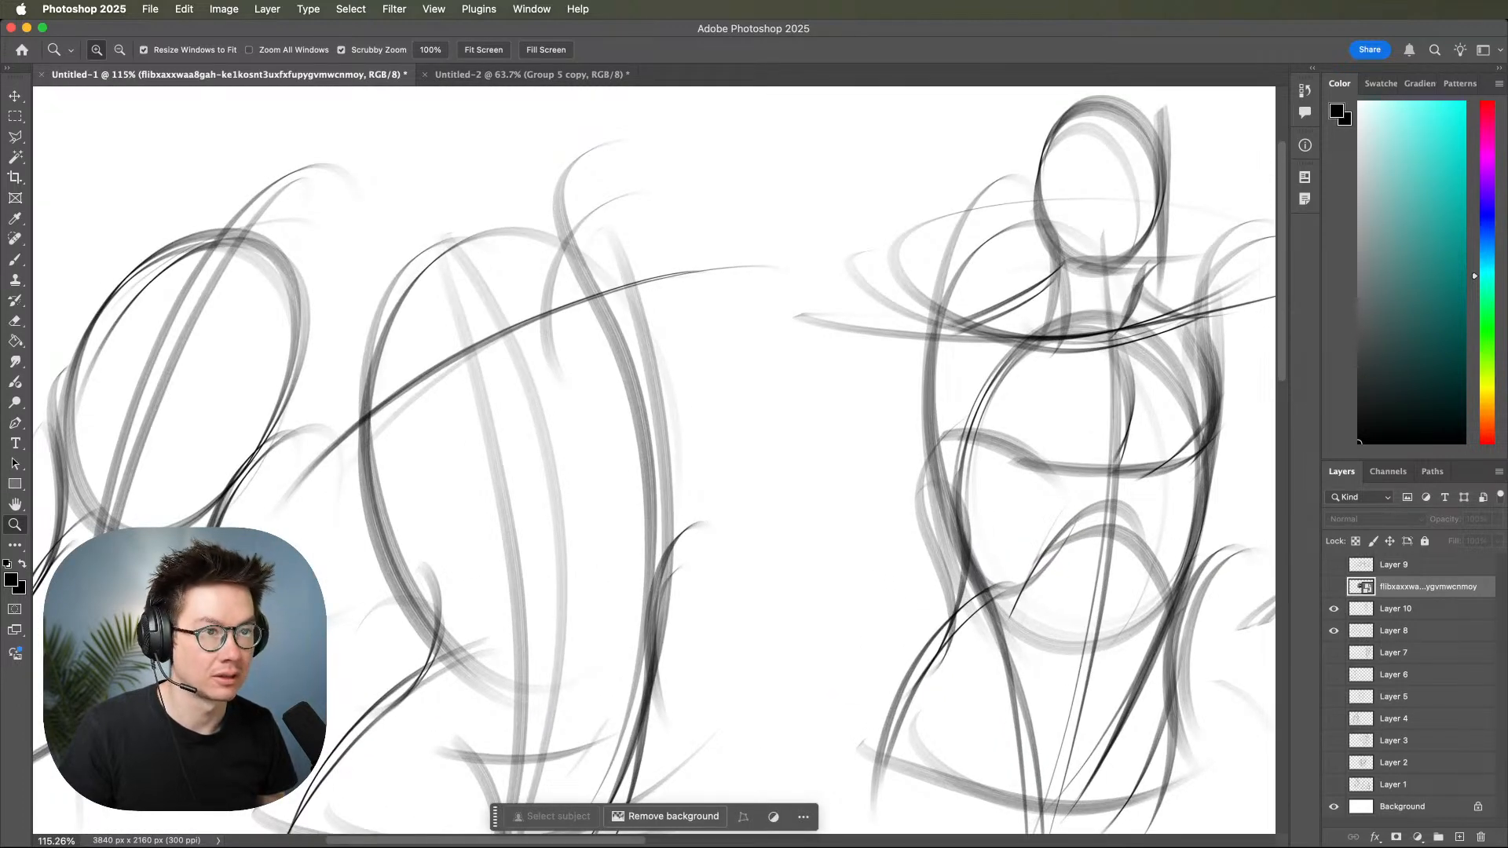
pyautogui.press('super+Tab')
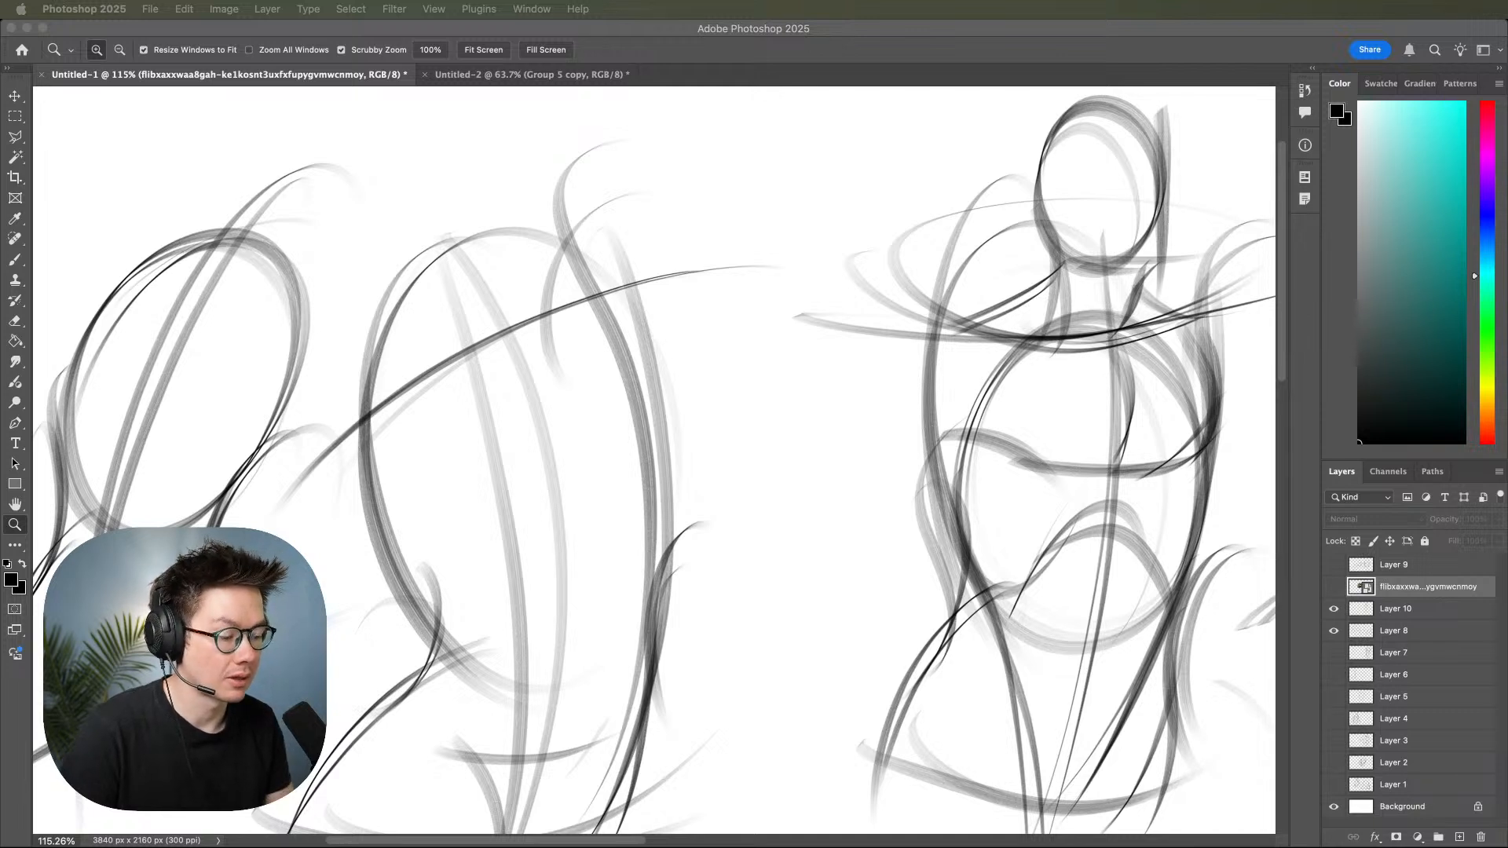
pyautogui.click(1113, 482)
pyautogui.moveTo(1003, 556); pyautogui.dragTo(866, 631)
pyautogui.press('b')
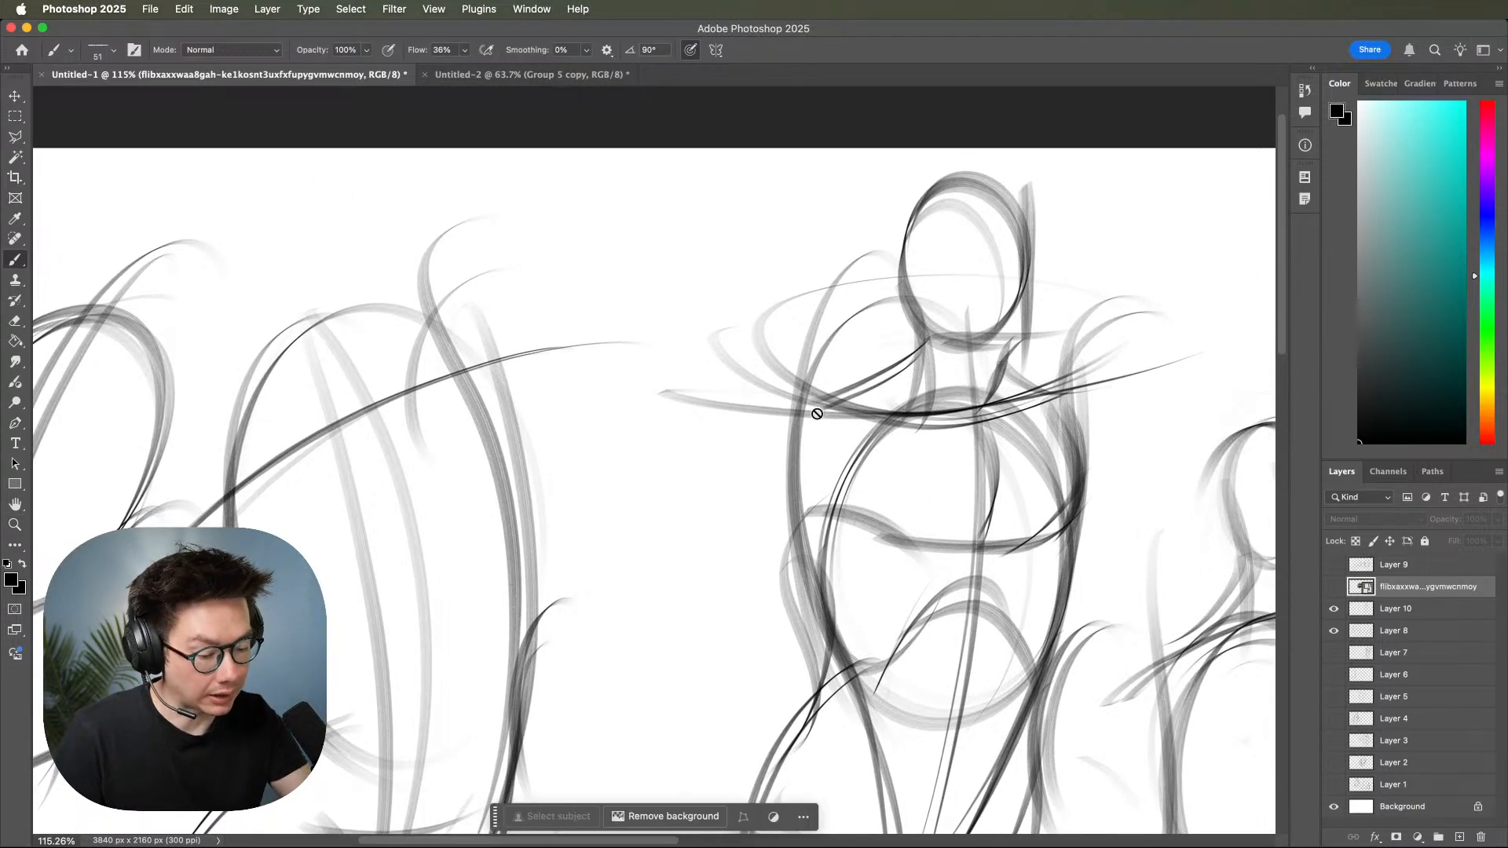
# Make Layer 10 active and toggle its visibility to compare the middle torso with and without the added anatomy.
pyautogui.click(1370, 610)
pyautogui.click(1333, 610)
pyautogui.click(1334, 610)
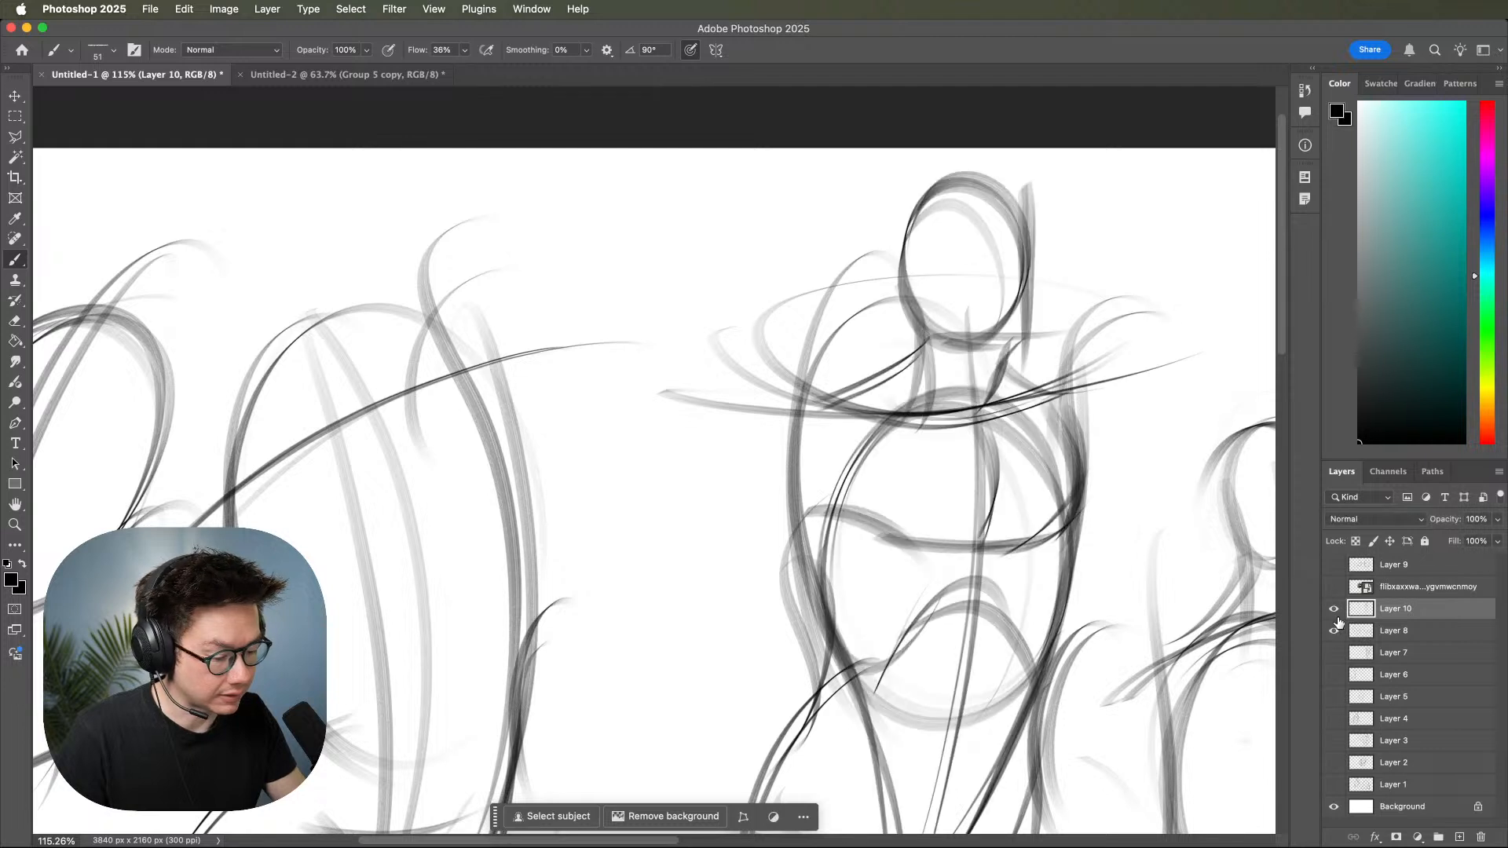
pyautogui.click(1382, 632)
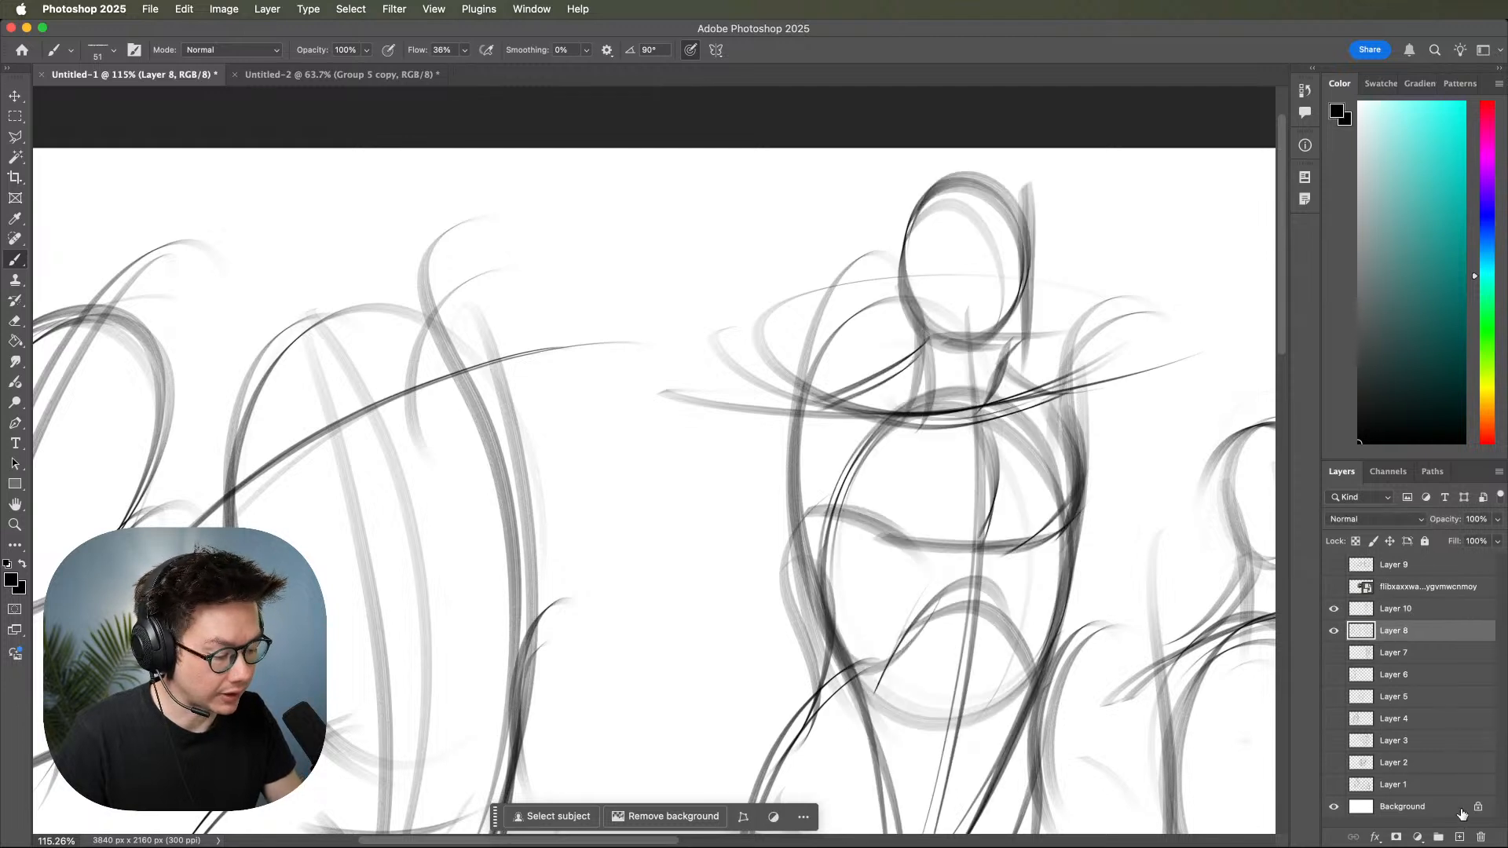
pyautogui.click(1444, 614)
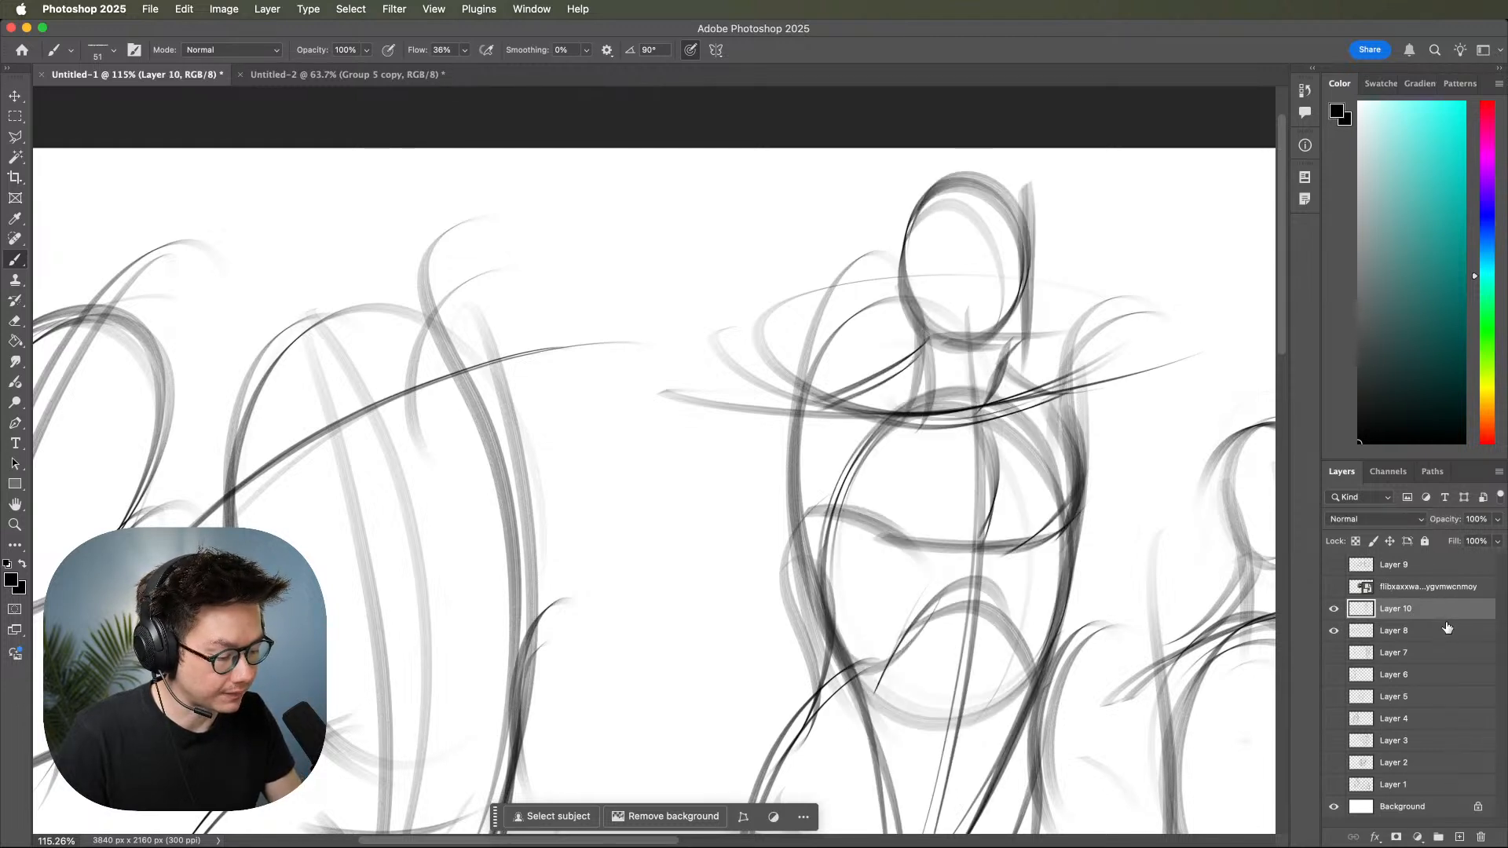
pyautogui.click(1333, 609)
pyautogui.click(1334, 610)
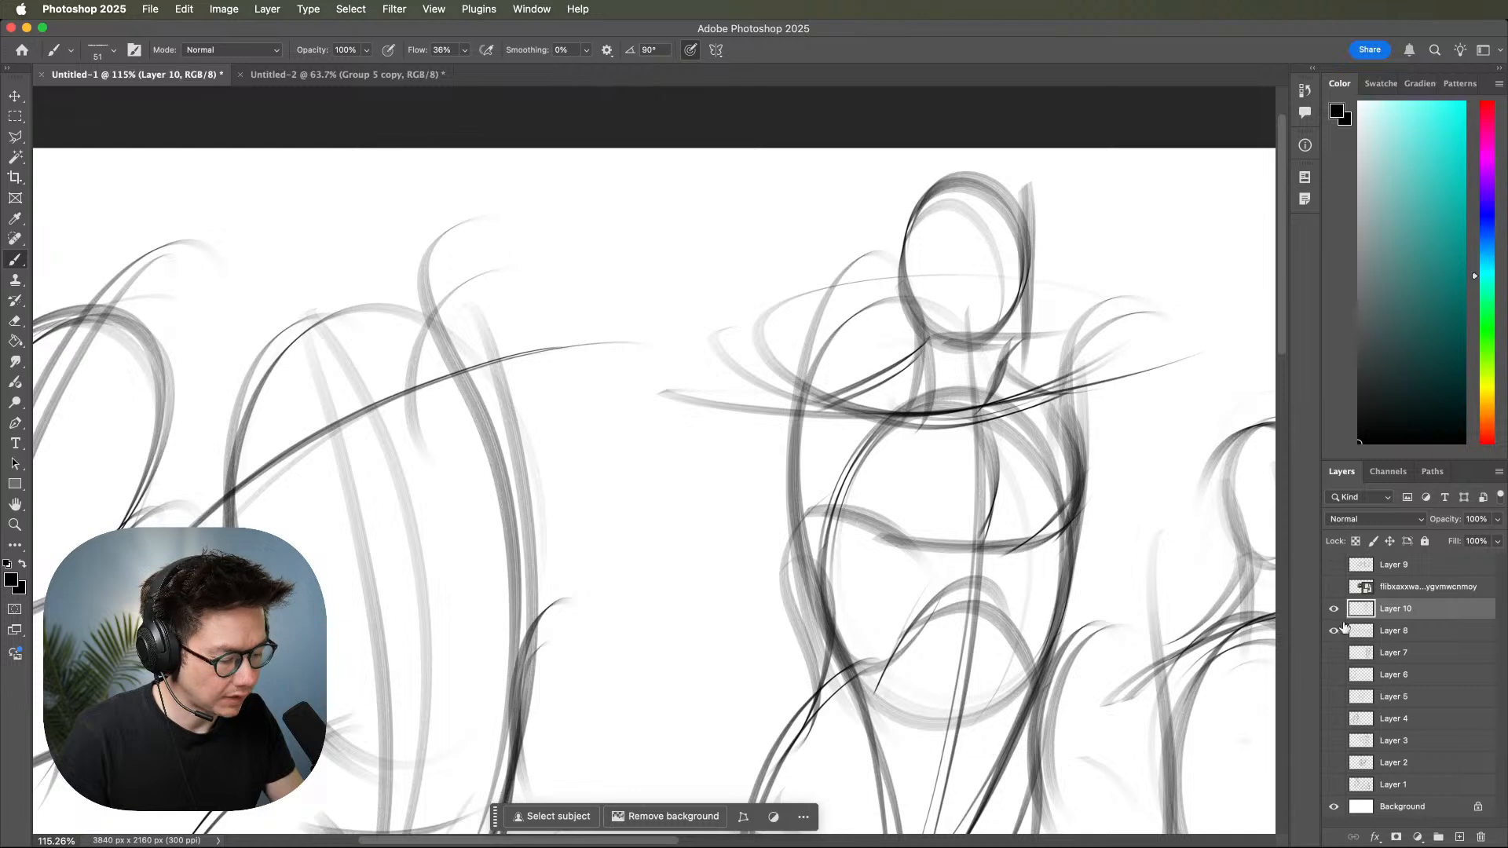
pyautogui.press('z')
pyautogui.moveTo(1116, 634); pyautogui.dragTo(1103, 620)
pyautogui.moveTo(1214, 748); pyautogui.dragTo(1143, 708)
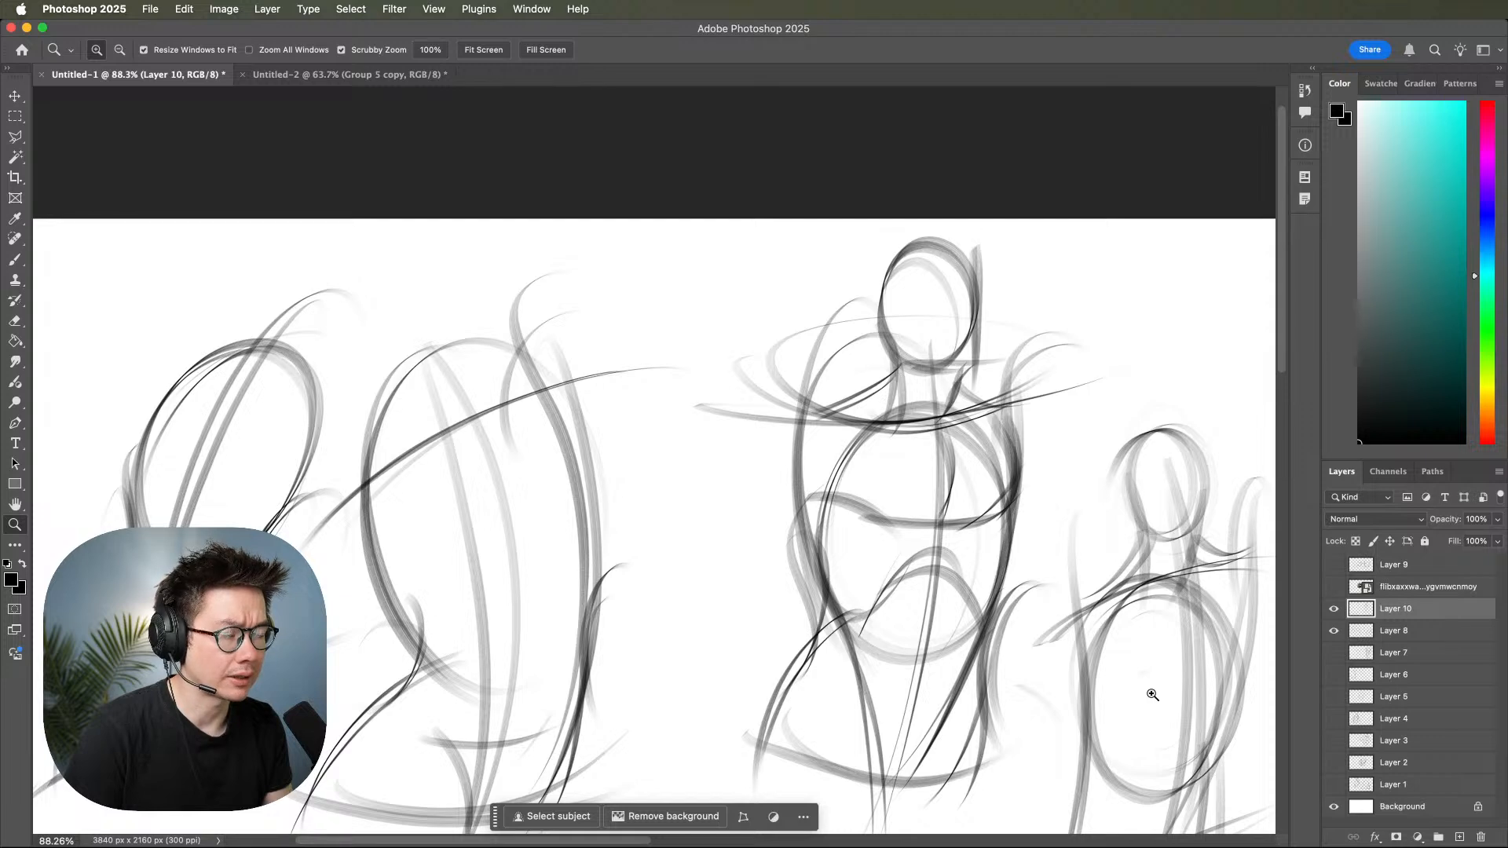
pyautogui.moveTo(1152, 694)
pyautogui.mouseDown()
pyautogui.moveTo(1090, 519)
pyautogui.moveTo(1118, 626)
pyautogui.moveTo(1137, 639)
pyautogui.moveTo(1144, 572)
pyautogui.mouseUp()
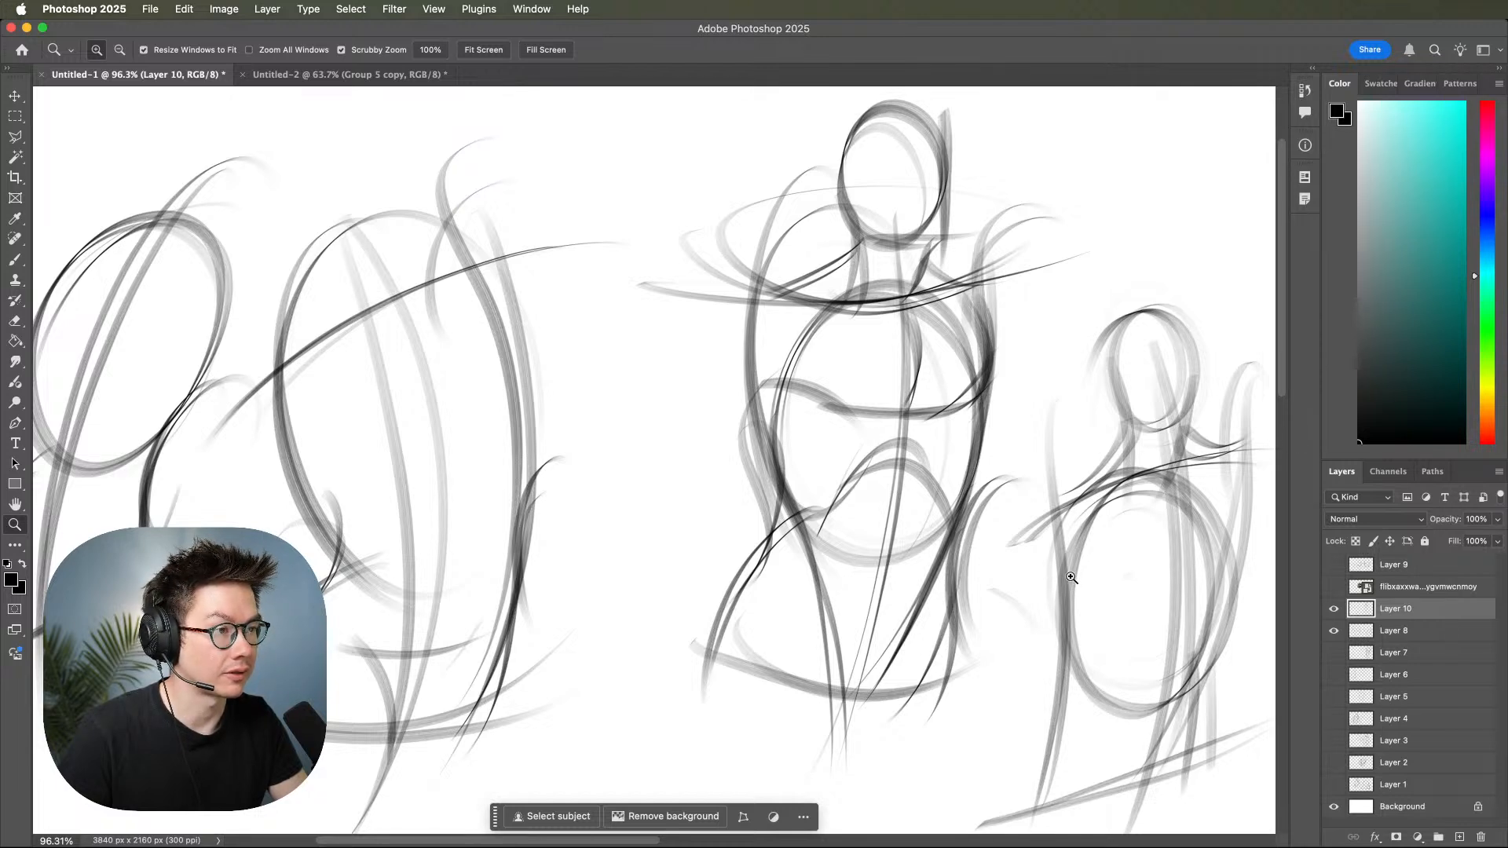
pyautogui.click(1098, 565)
pyautogui.moveTo(1095, 596); pyautogui.dragTo(1079, 609)
pyautogui.moveTo(1079, 609); pyautogui.dragTo(1065, 600)
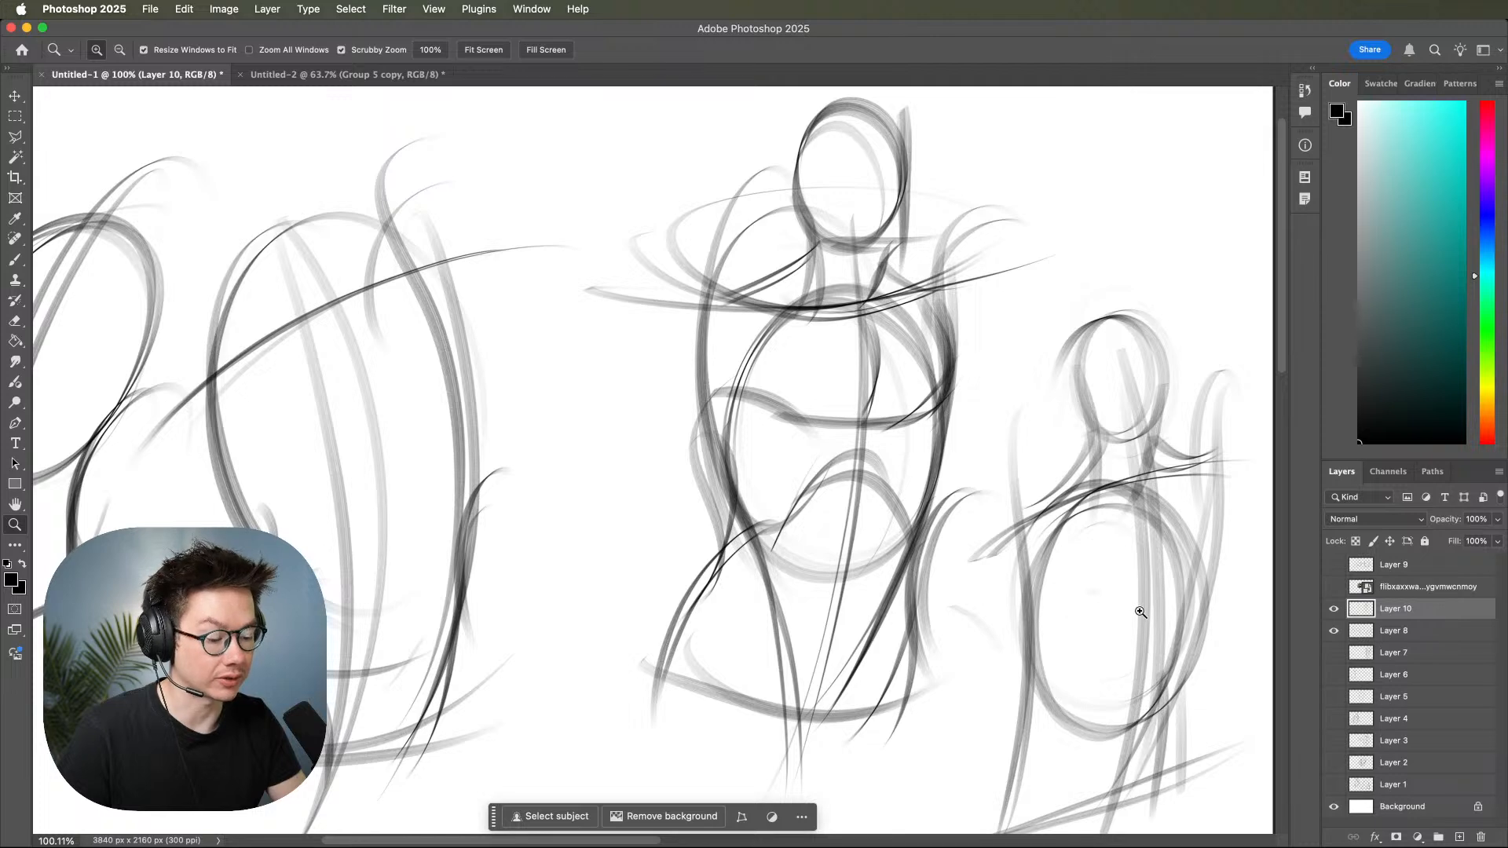
pyautogui.moveTo(1113, 622); pyautogui.dragTo(1104, 597)
pyautogui.hscroll(-5, 1104, 597)
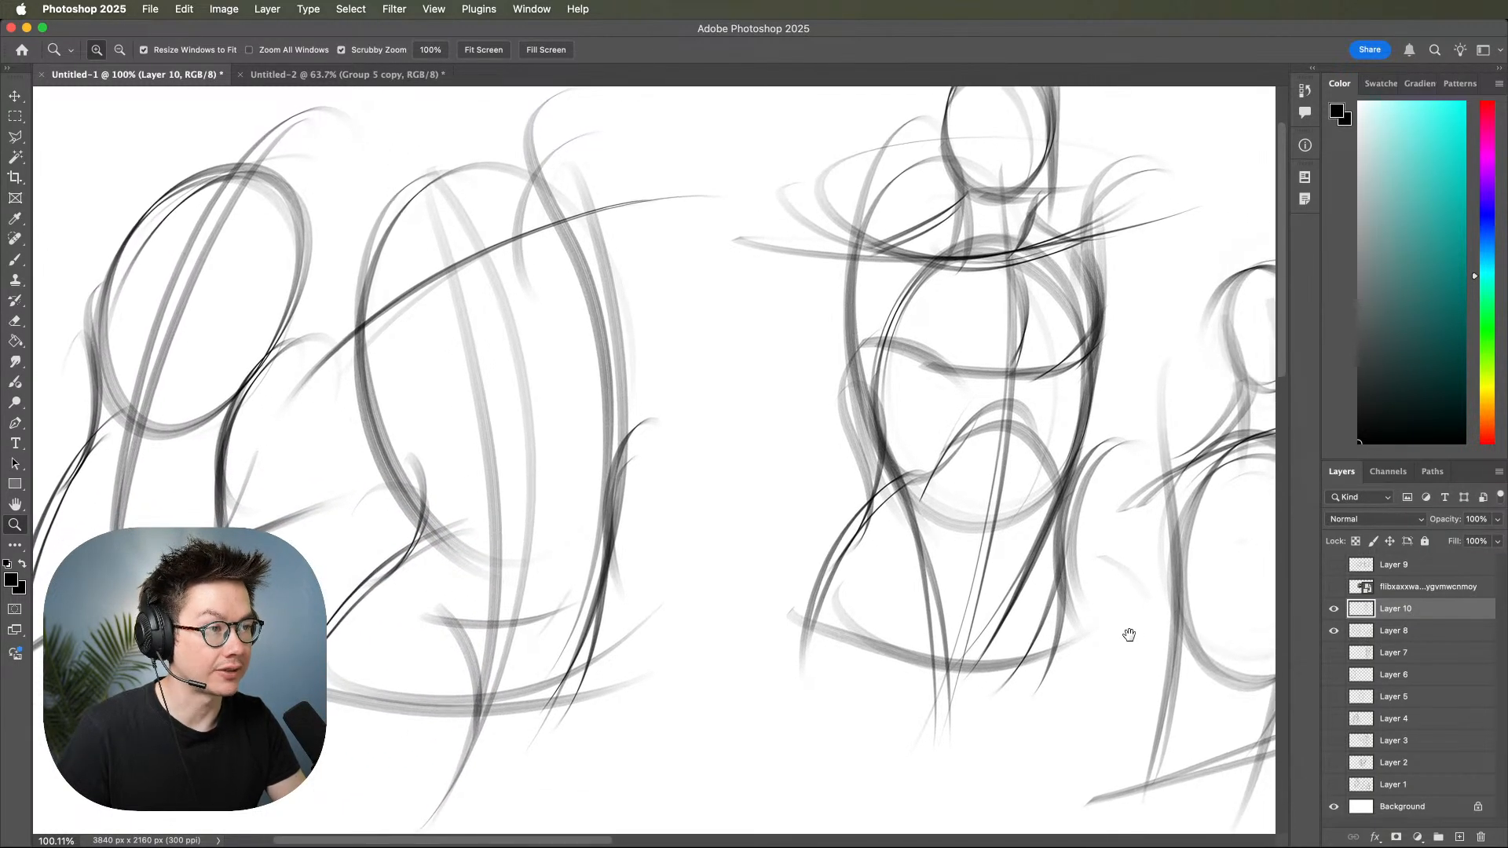
pyautogui.hscroll(3, 1123, 620)
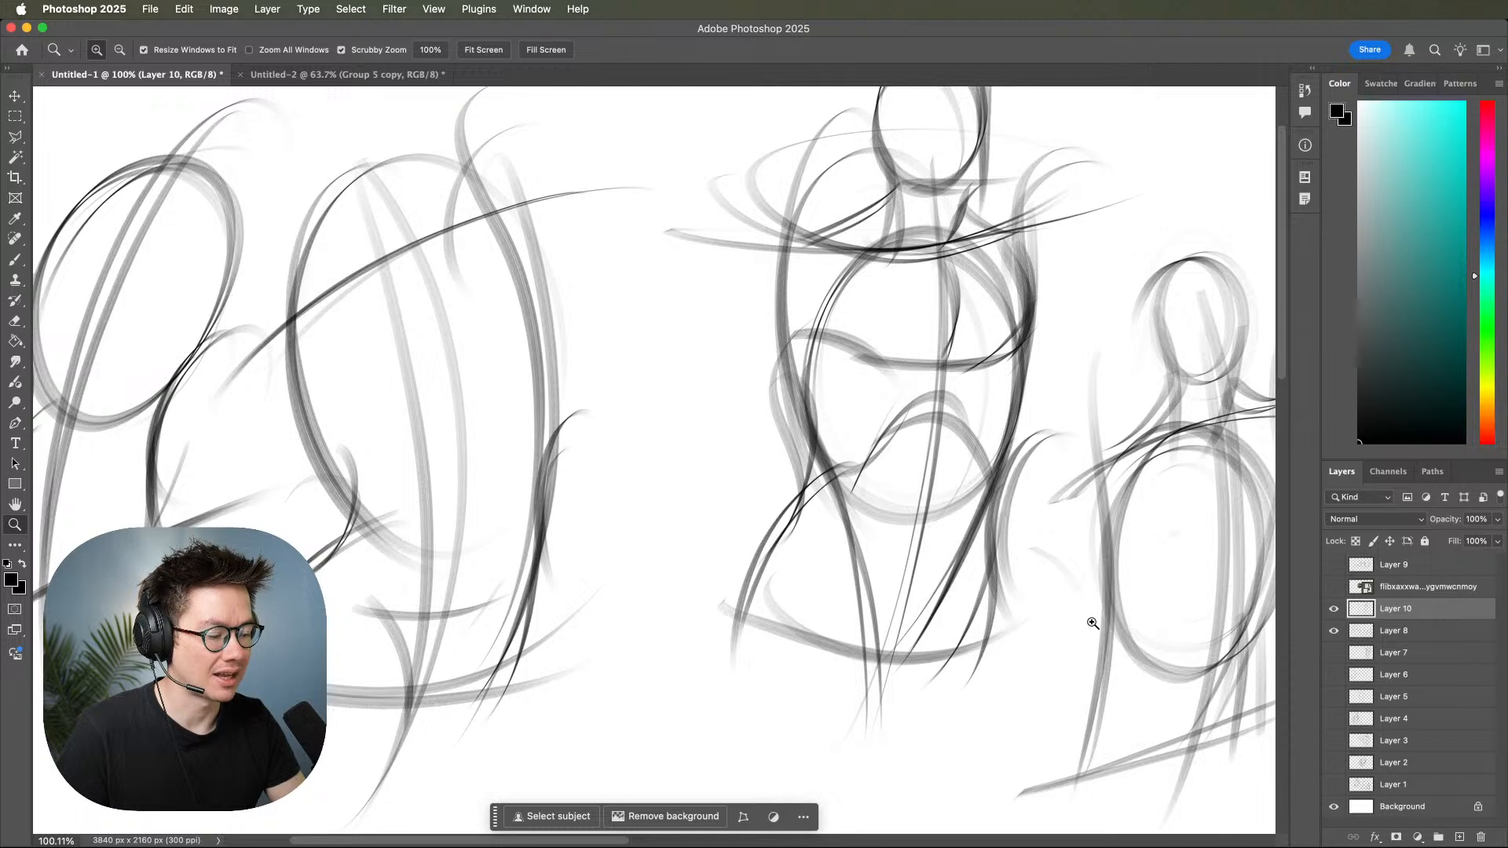
# Hide and reshow Layer 10 to compare its anatomy lines with the torso gesture underneath.
pyautogui.click(1334, 609)
pyautogui.click(1334, 609)
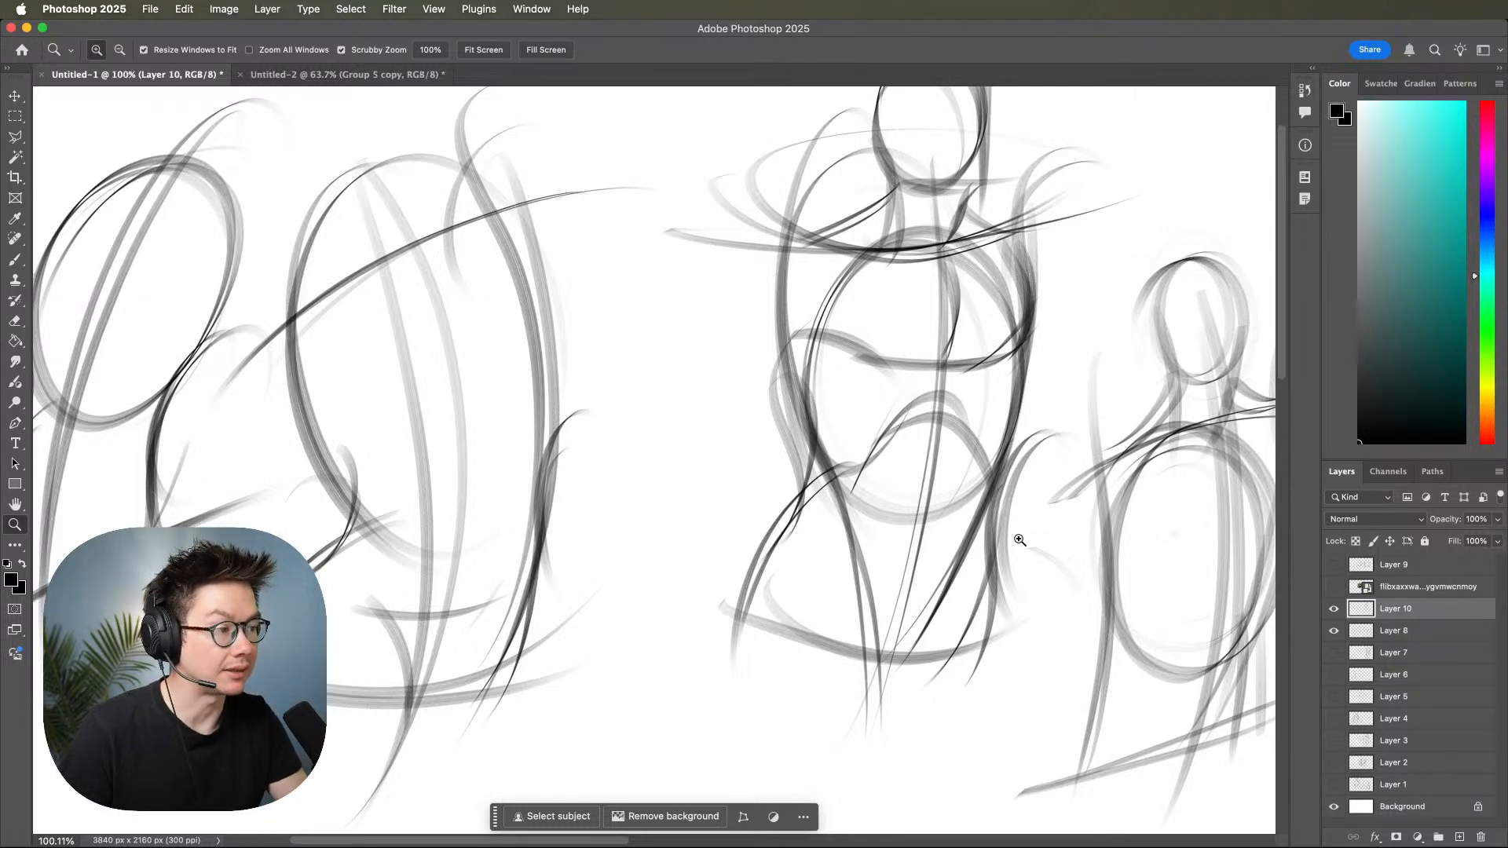
# Draw the rounded deltoid contour with the brush at the outer shoulder on the left side of the middle torso.
pyautogui.hscroll(3, 1052, 553)
pyautogui.scroll(1, 1052, 554)
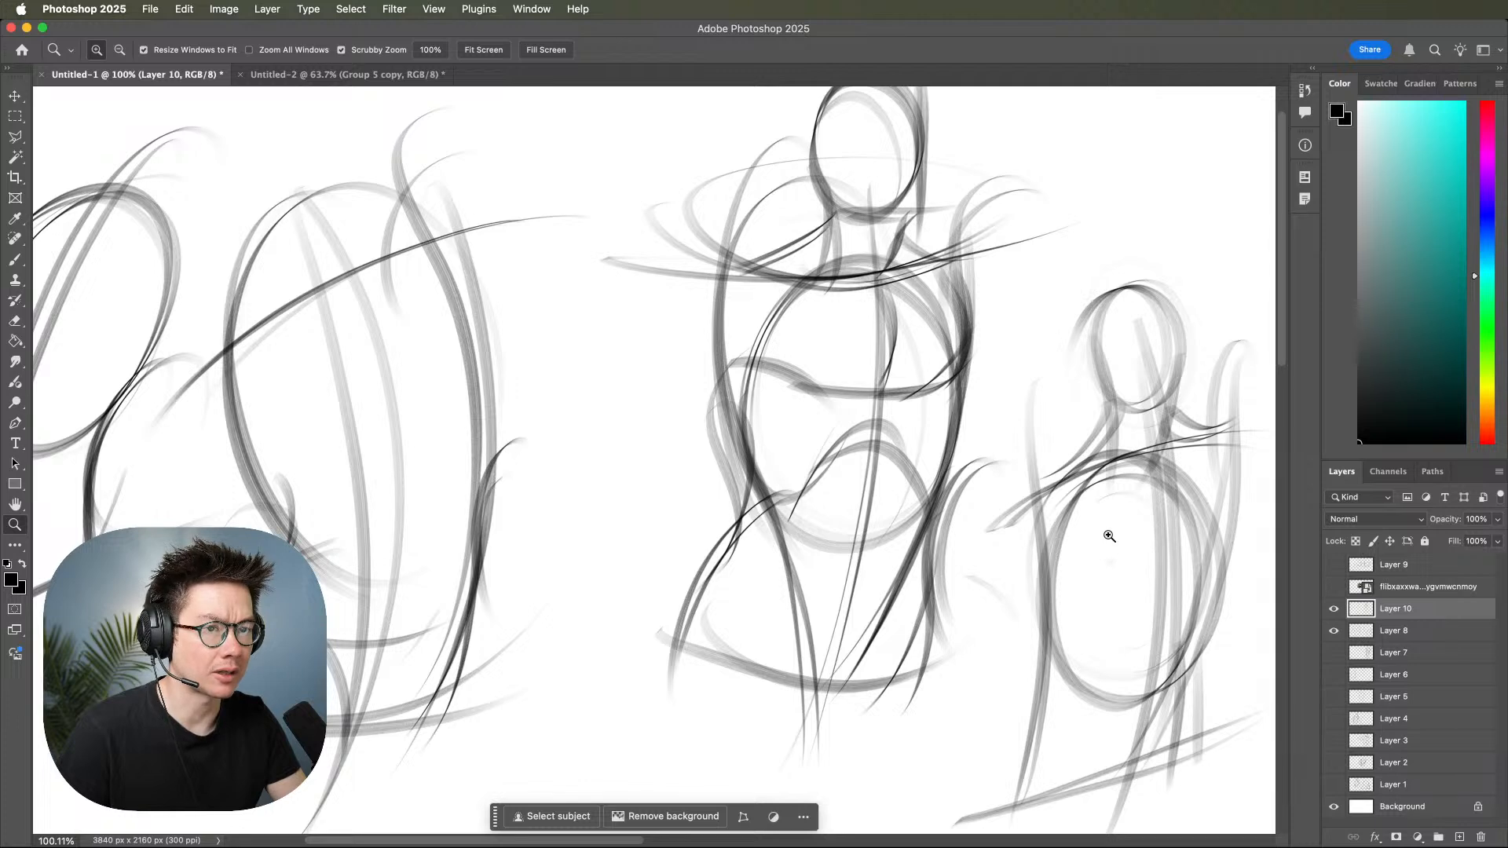
pyautogui.moveTo(1110, 532); pyautogui.dragTo(1111, 566)
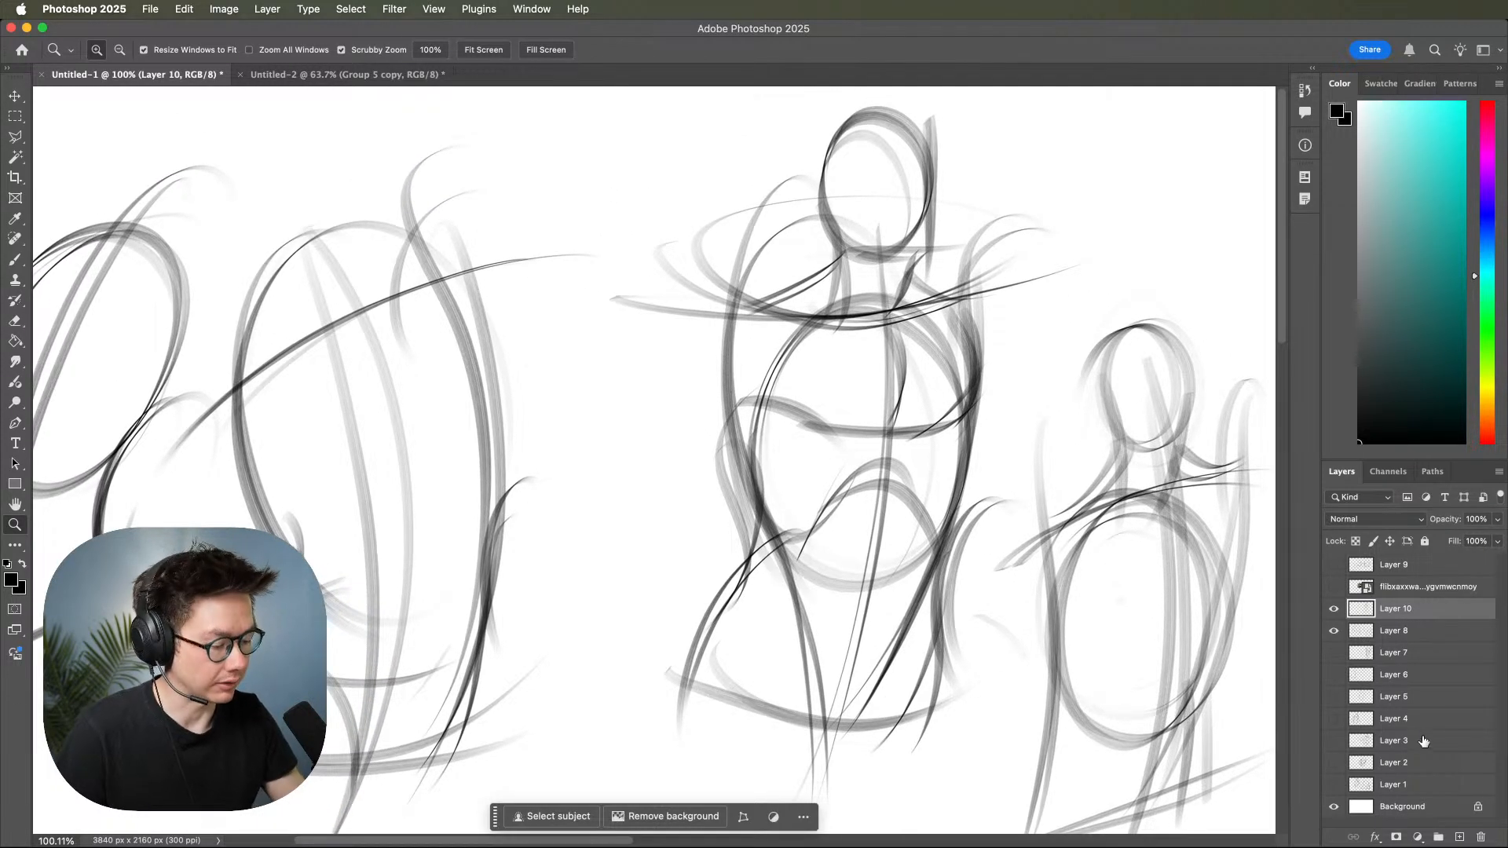
pyautogui.press('b')
pyautogui.moveTo(782, 293)
pyautogui.mouseDown()
pyautogui.moveTo(712, 318)
pyautogui.moveTo(671, 414)
pyautogui.moveTo(797, 360)
pyautogui.moveTo(789, 313)
pyautogui.moveTo(749, 394)
pyautogui.mouseUp()
pyautogui.moveTo(812, 340); pyautogui.dragTo(805, 427)
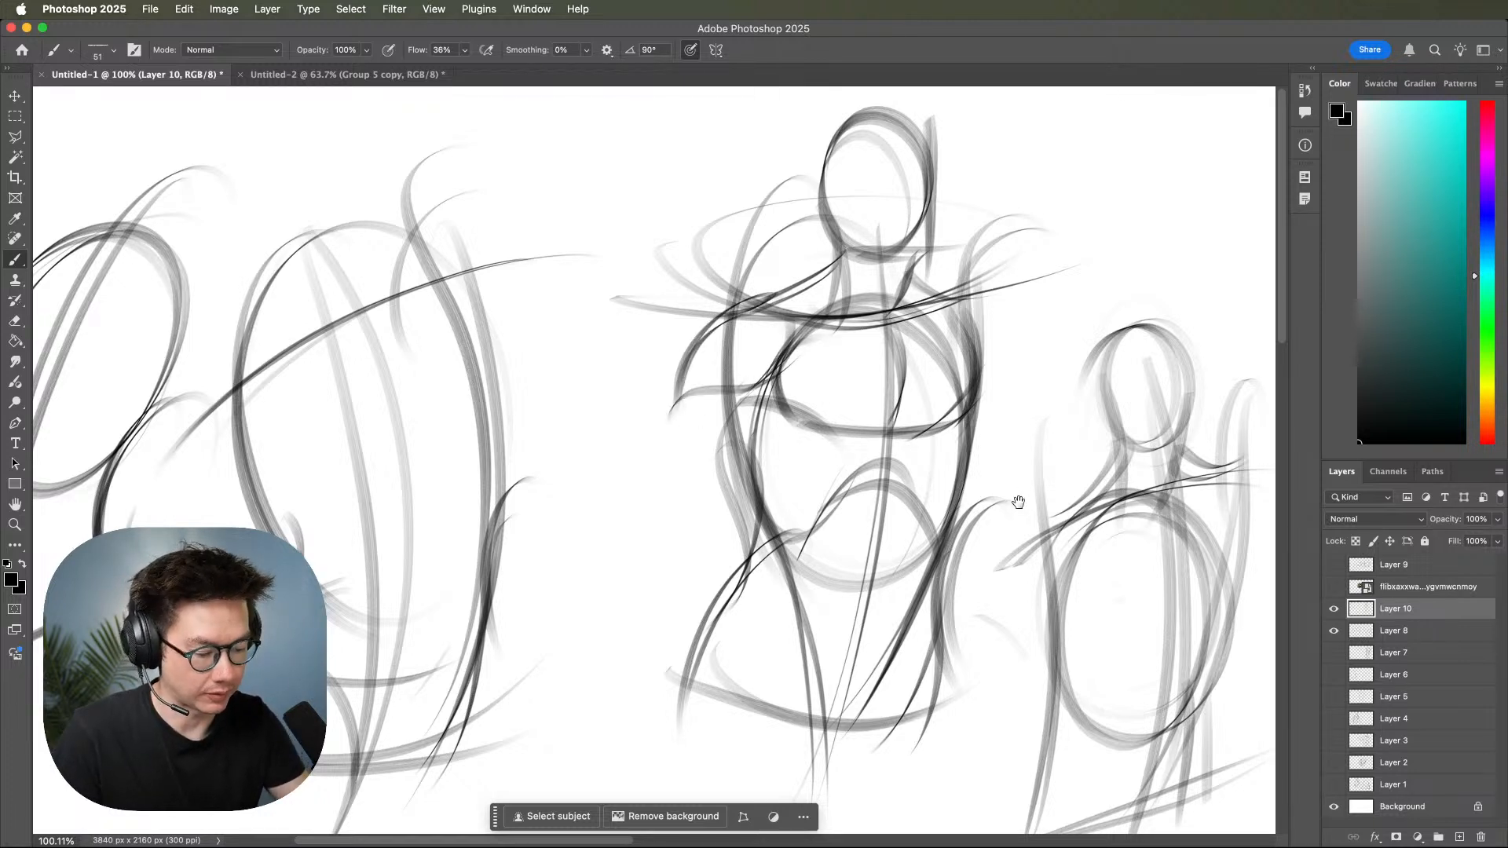
# Sketch the outer and inner contours of the middle torso's left-hand arm, angling outward from the deltoid and ending in a forearm curve.
pyautogui.moveTo(1017, 501); pyautogui.dragTo(1127, 479)
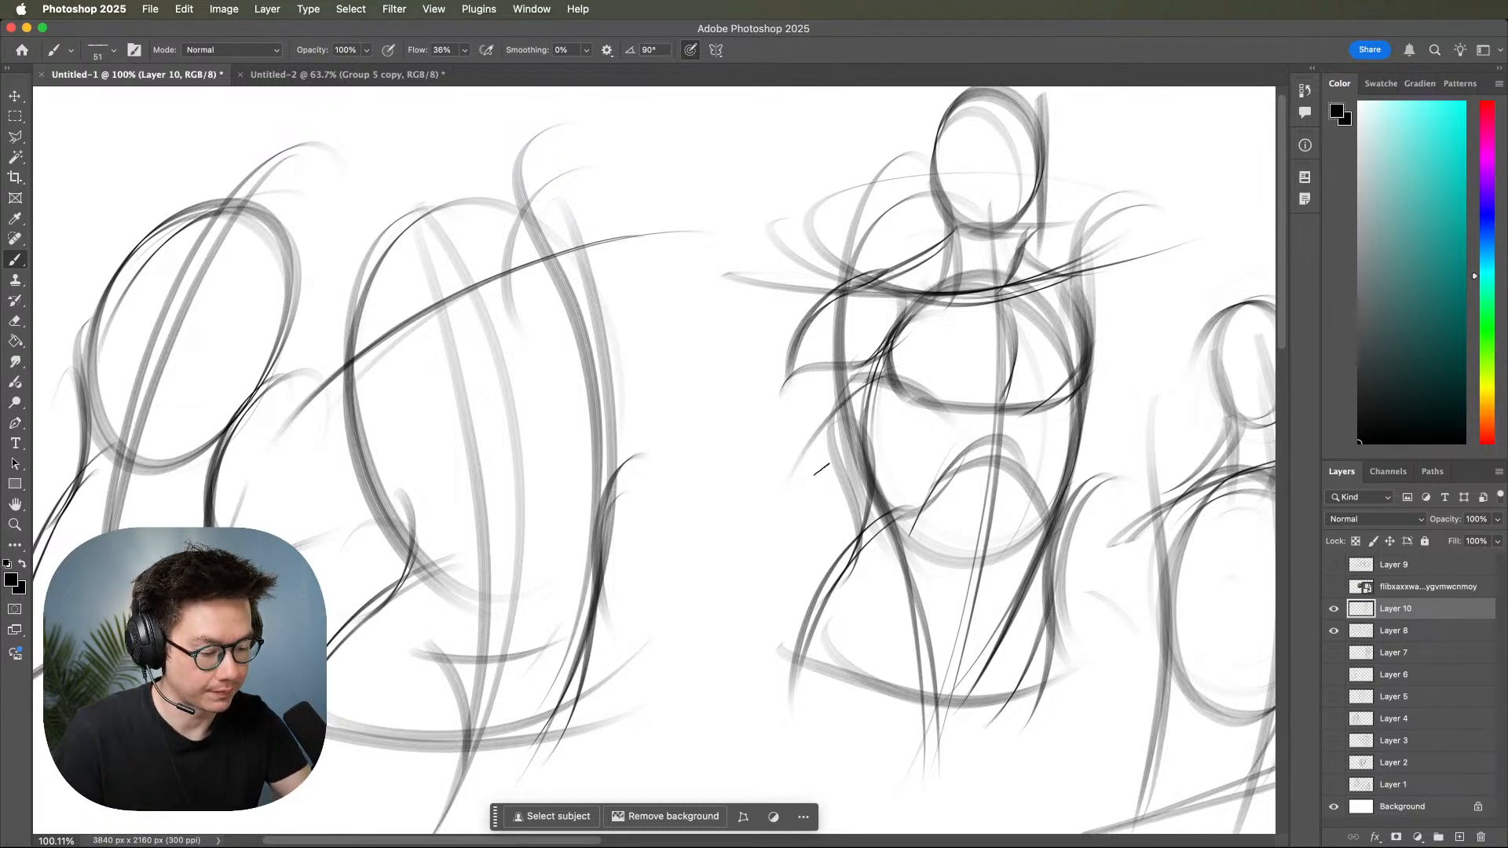
pyautogui.moveTo(883, 365); pyautogui.dragTo(713, 621)
pyautogui.moveTo(867, 405); pyautogui.dragTo(707, 644)
pyautogui.moveTo(809, 315); pyautogui.dragTo(730, 441)
pyautogui.moveTo(787, 352)
pyautogui.mouseDown()
pyautogui.moveTo(700, 527)
pyautogui.moveTo(658, 656)
pyautogui.mouseUp()
pyautogui.moveTo(767, 377)
pyautogui.mouseDown()
pyautogui.moveTo(699, 502)
pyautogui.moveTo(666, 648)
pyautogui.mouseUp()
pyautogui.moveTo(756, 544); pyautogui.dragTo(748, 677)
pyautogui.moveTo(647, 661); pyautogui.dragTo(774, 653)
# Look over the middle torso with its new arm alongside the neighbouring gesture sketches.
pyautogui.moveTo(1166, 591)
pyautogui.mouseDown()
pyautogui.moveTo(1050, 583)
pyautogui.moveTo(1029, 628)
pyautogui.mouseUp()
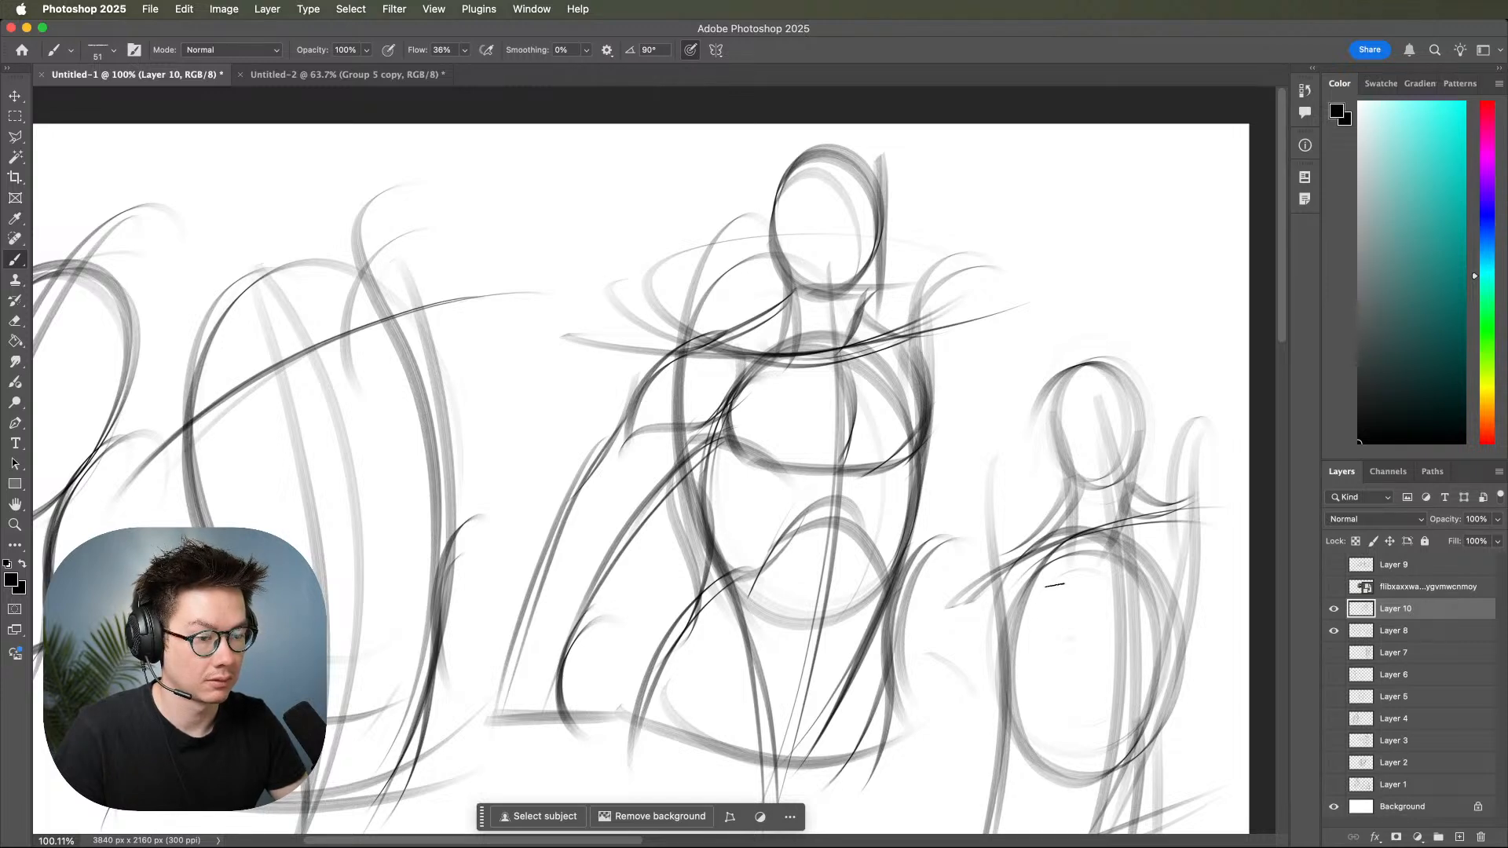
pyautogui.press('z')
pyautogui.scroll(-3, 1048, 582)
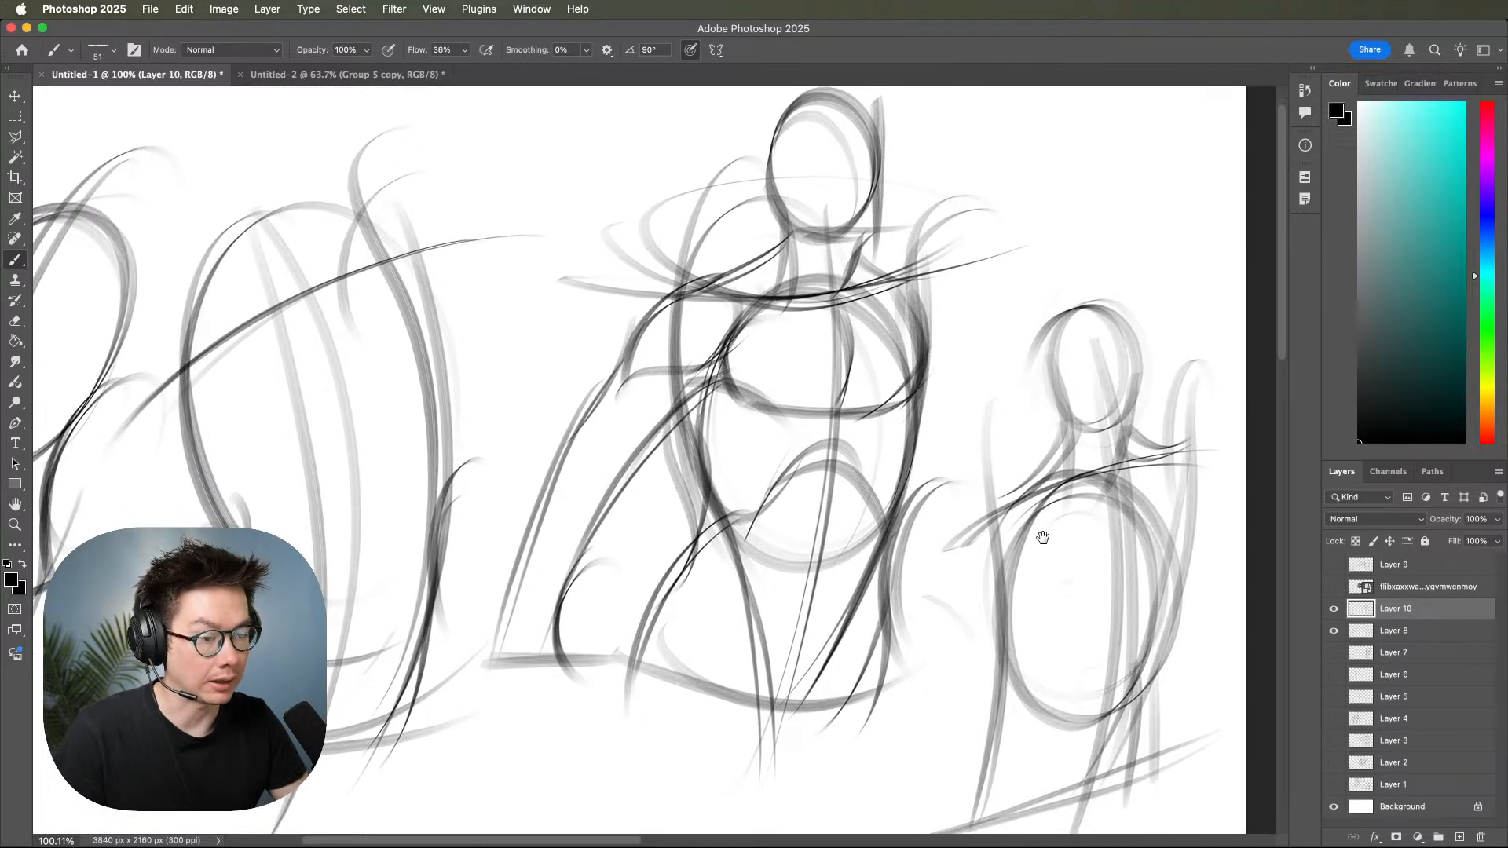
pyautogui.moveTo(1076, 568); pyautogui.dragTo(1073, 574)
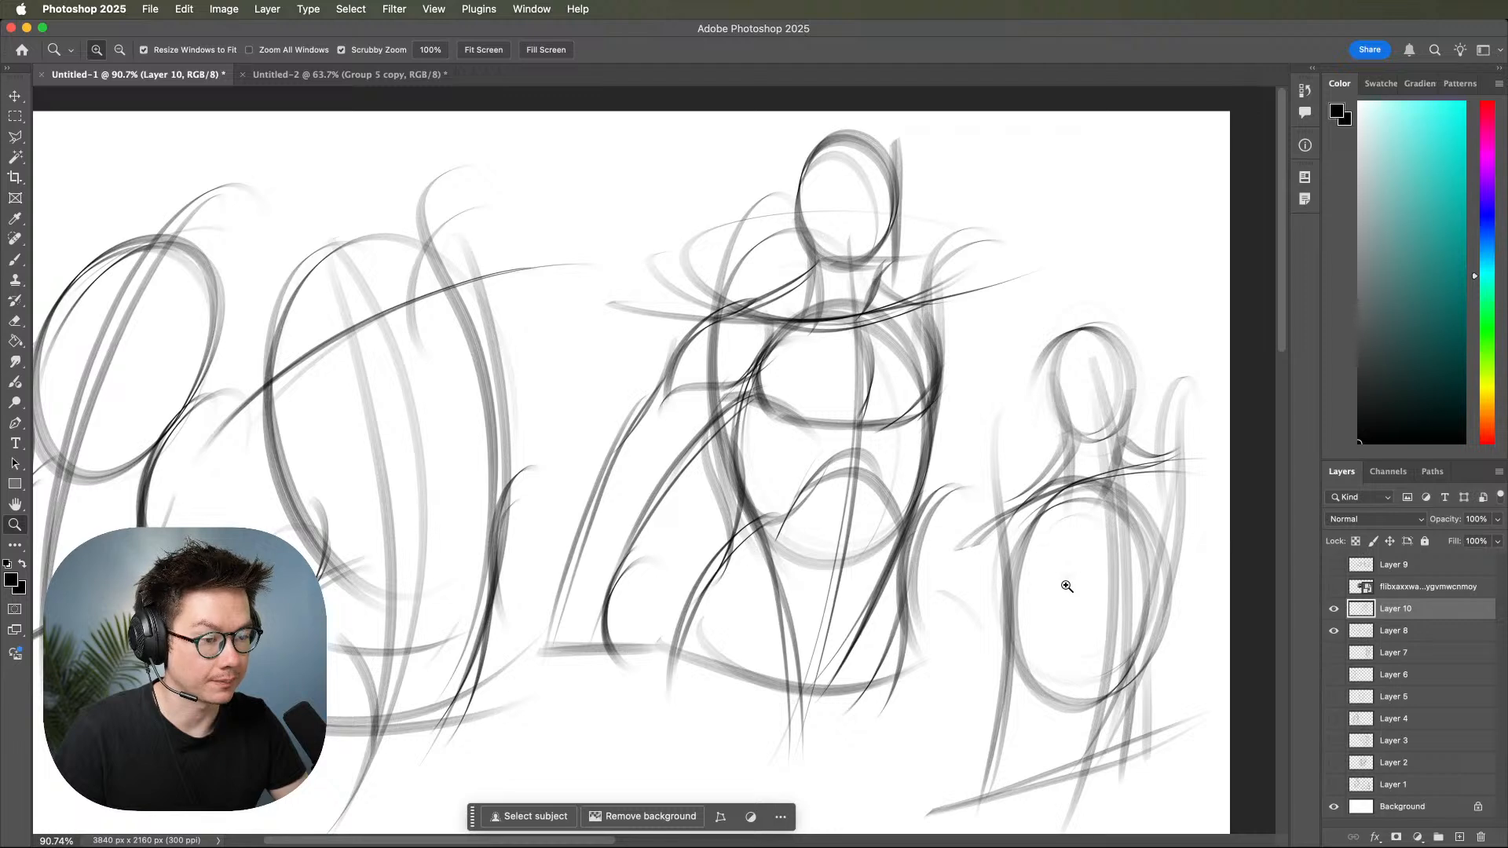
pyautogui.scroll(-2, 1061, 577)
pyautogui.hscroll(2, 1062, 578)
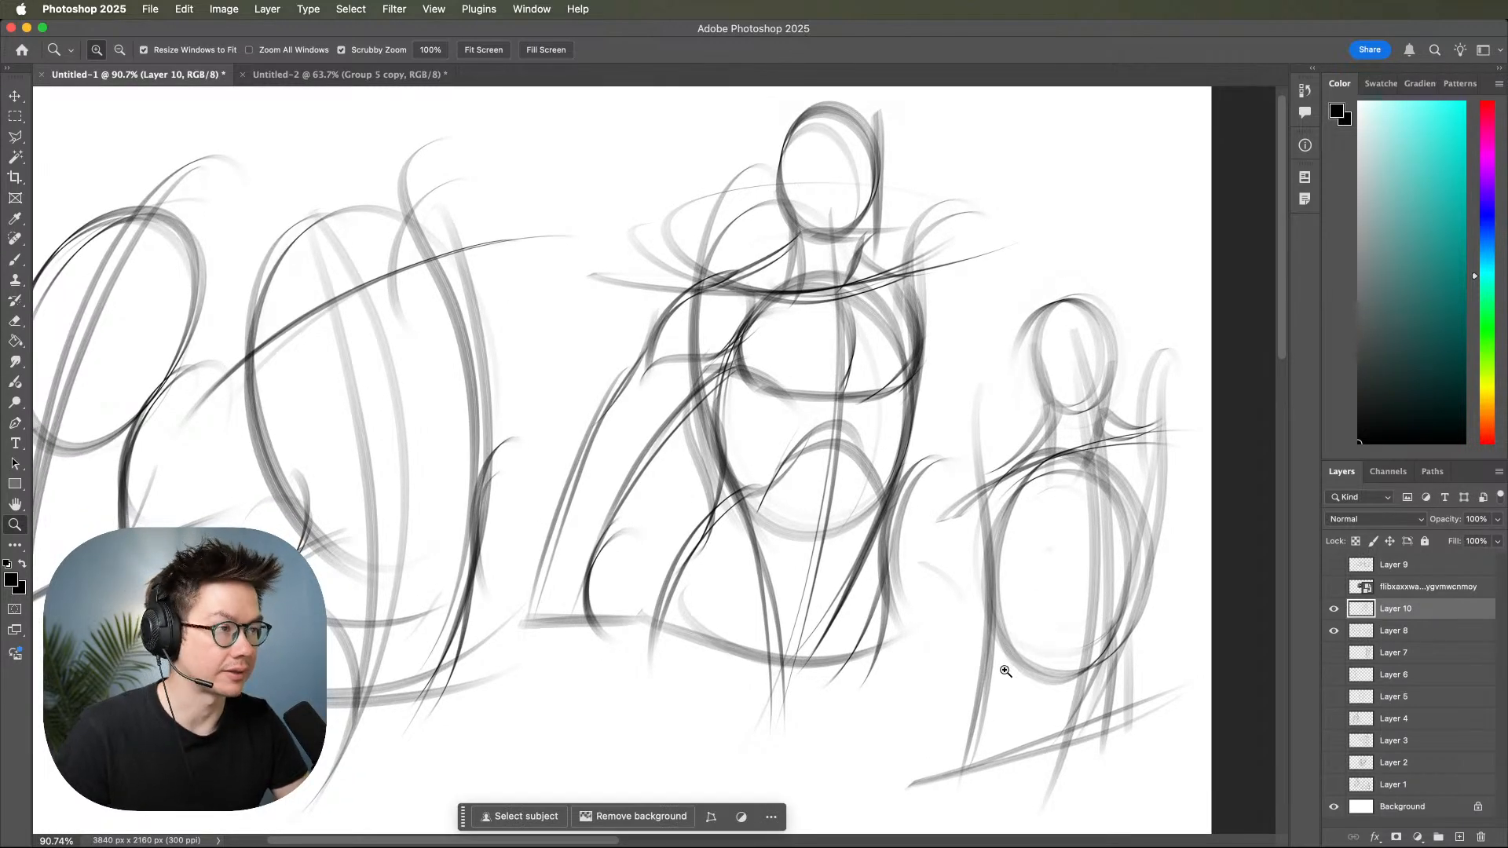
pyautogui.moveTo(1017, 638); pyautogui.dragTo(972, 679)
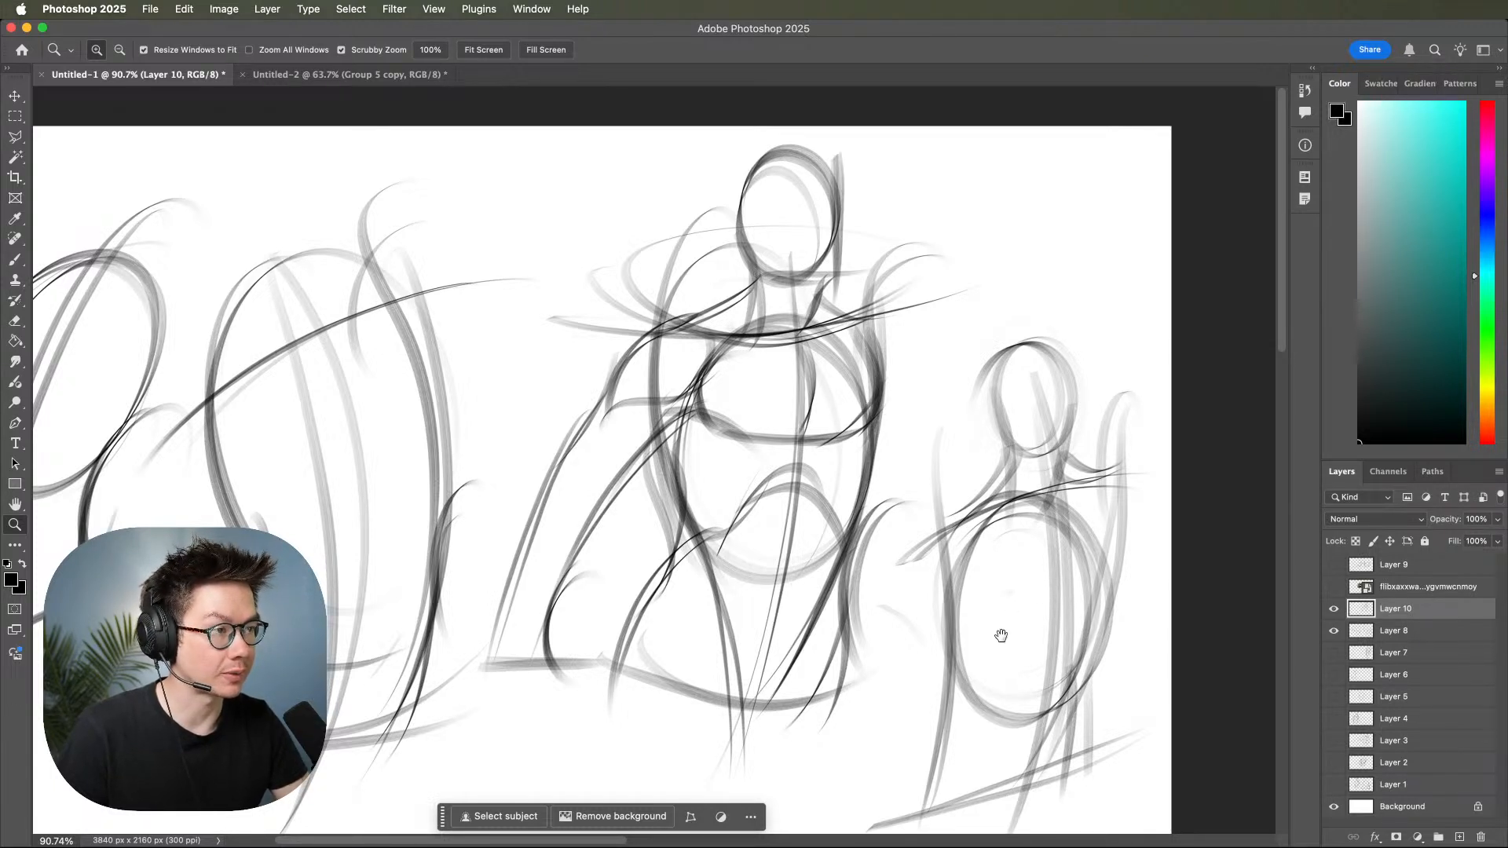
pyautogui.moveTo(996, 623); pyautogui.dragTo(1047, 555)
pyautogui.moveTo(1000, 601); pyautogui.dragTo(1090, 576)
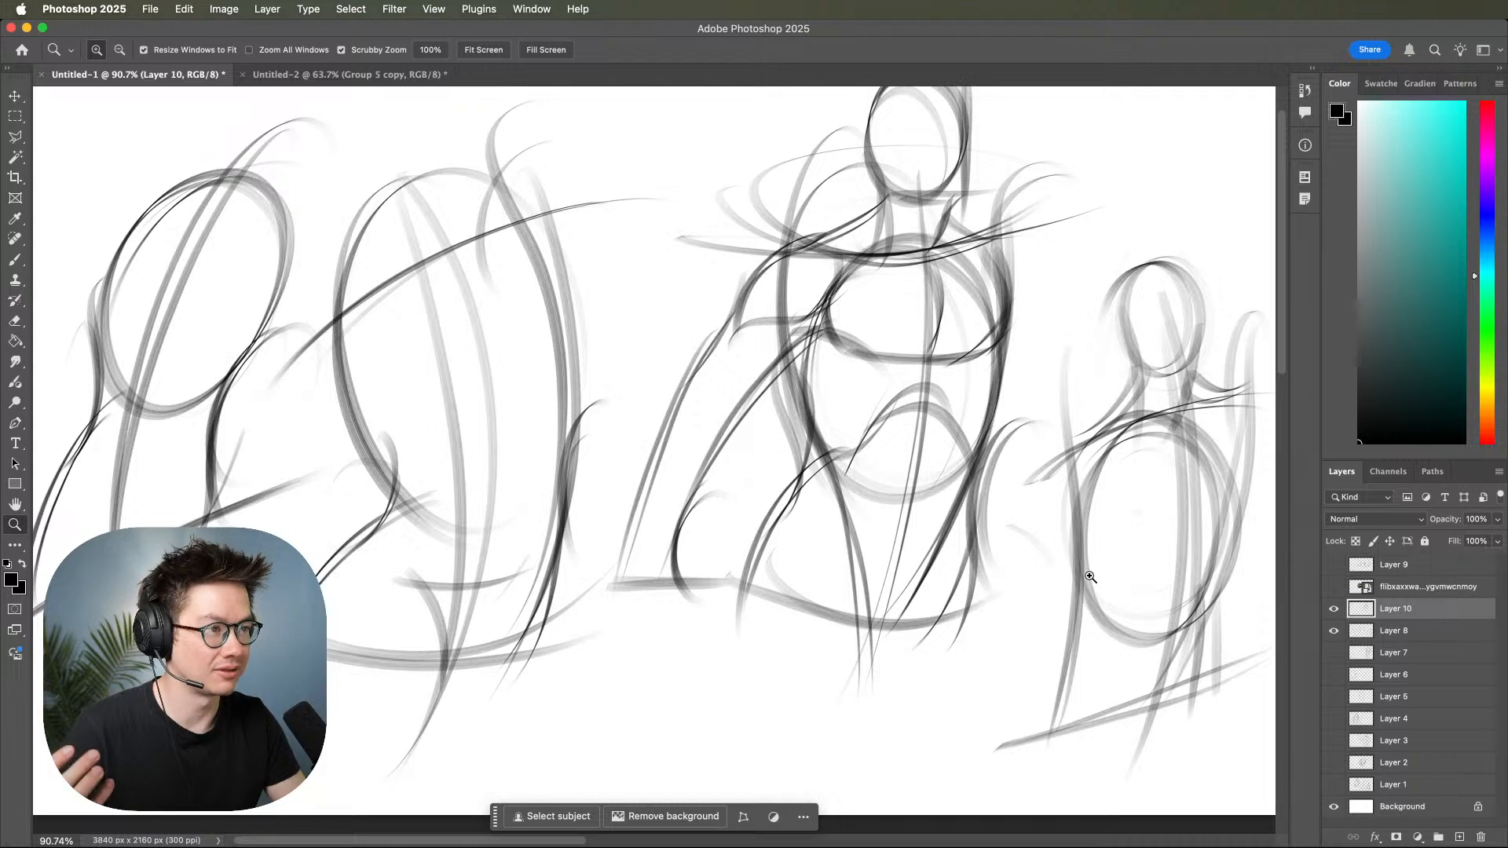
pyautogui.moveTo(1044, 555)
pyautogui.mouseDown()
pyautogui.moveTo(926, 616)
pyautogui.moveTo(949, 604)
pyautogui.mouseUp()
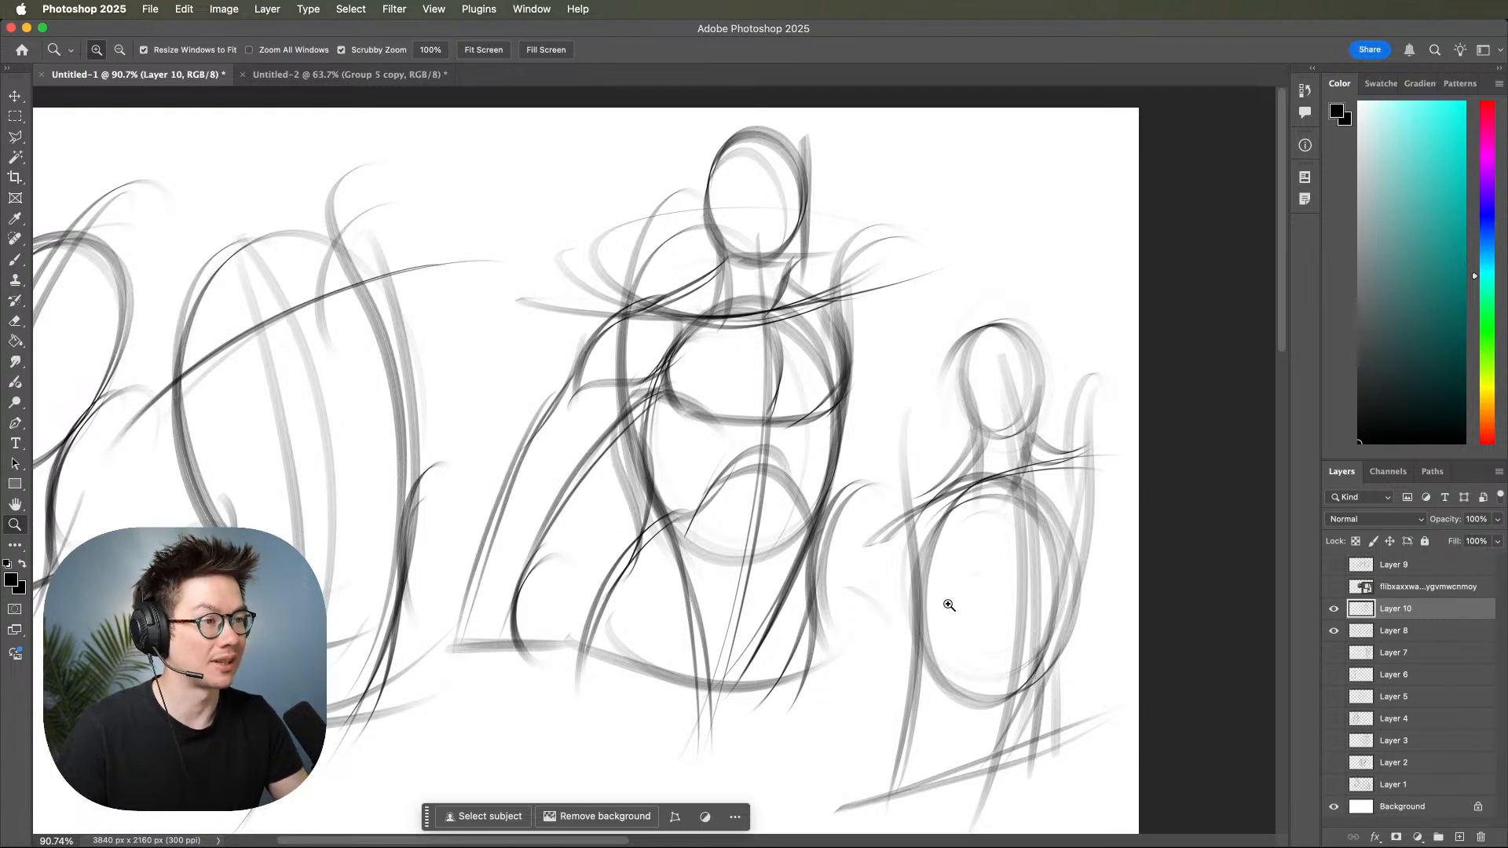
pyautogui.moveTo(1035, 607); pyautogui.dragTo(1068, 610)
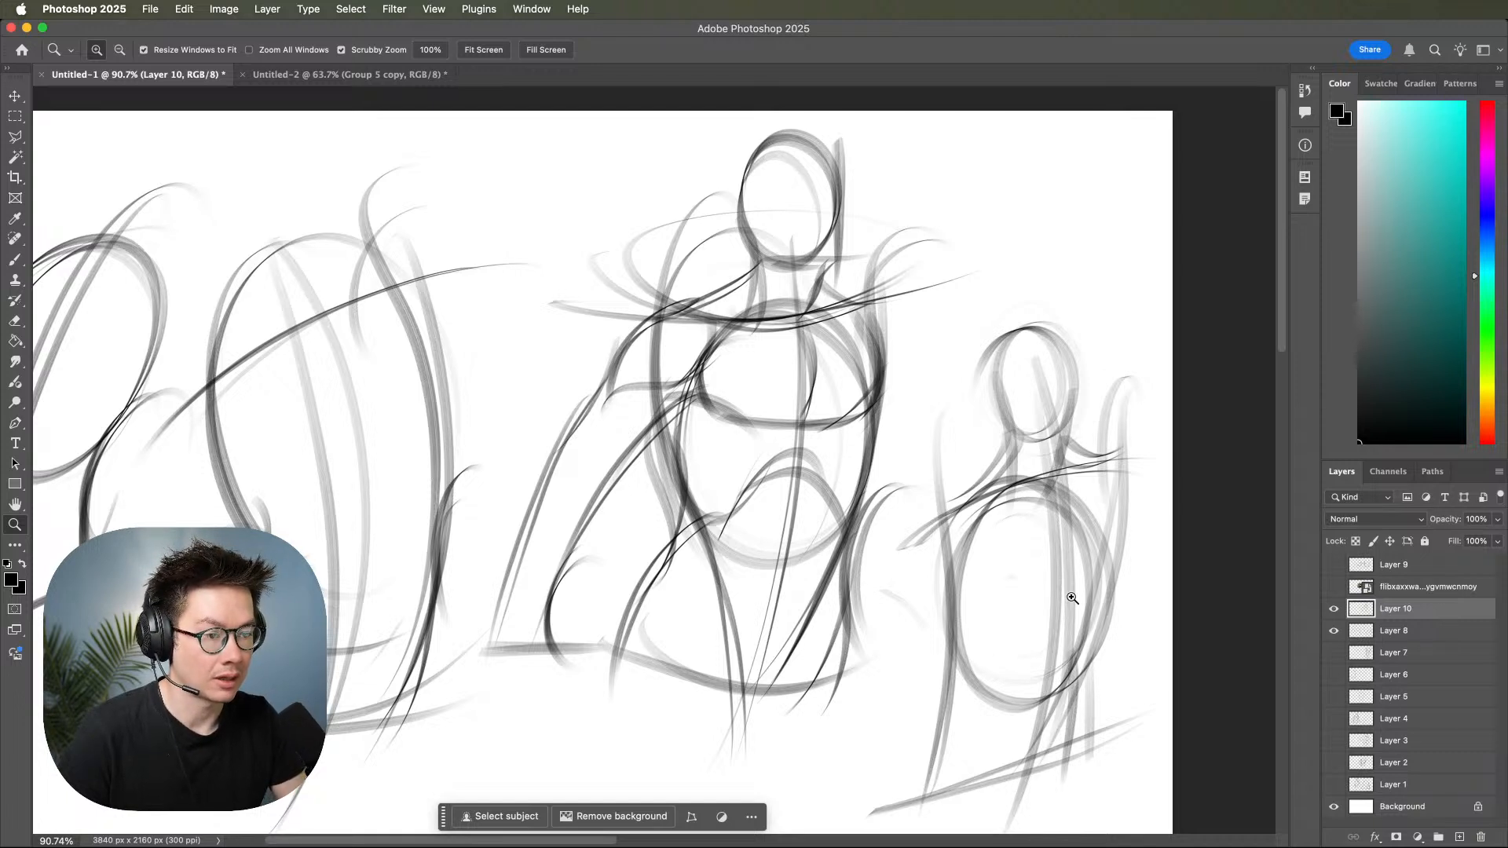
pyautogui.moveTo(1021, 590); pyautogui.dragTo(1008, 567)
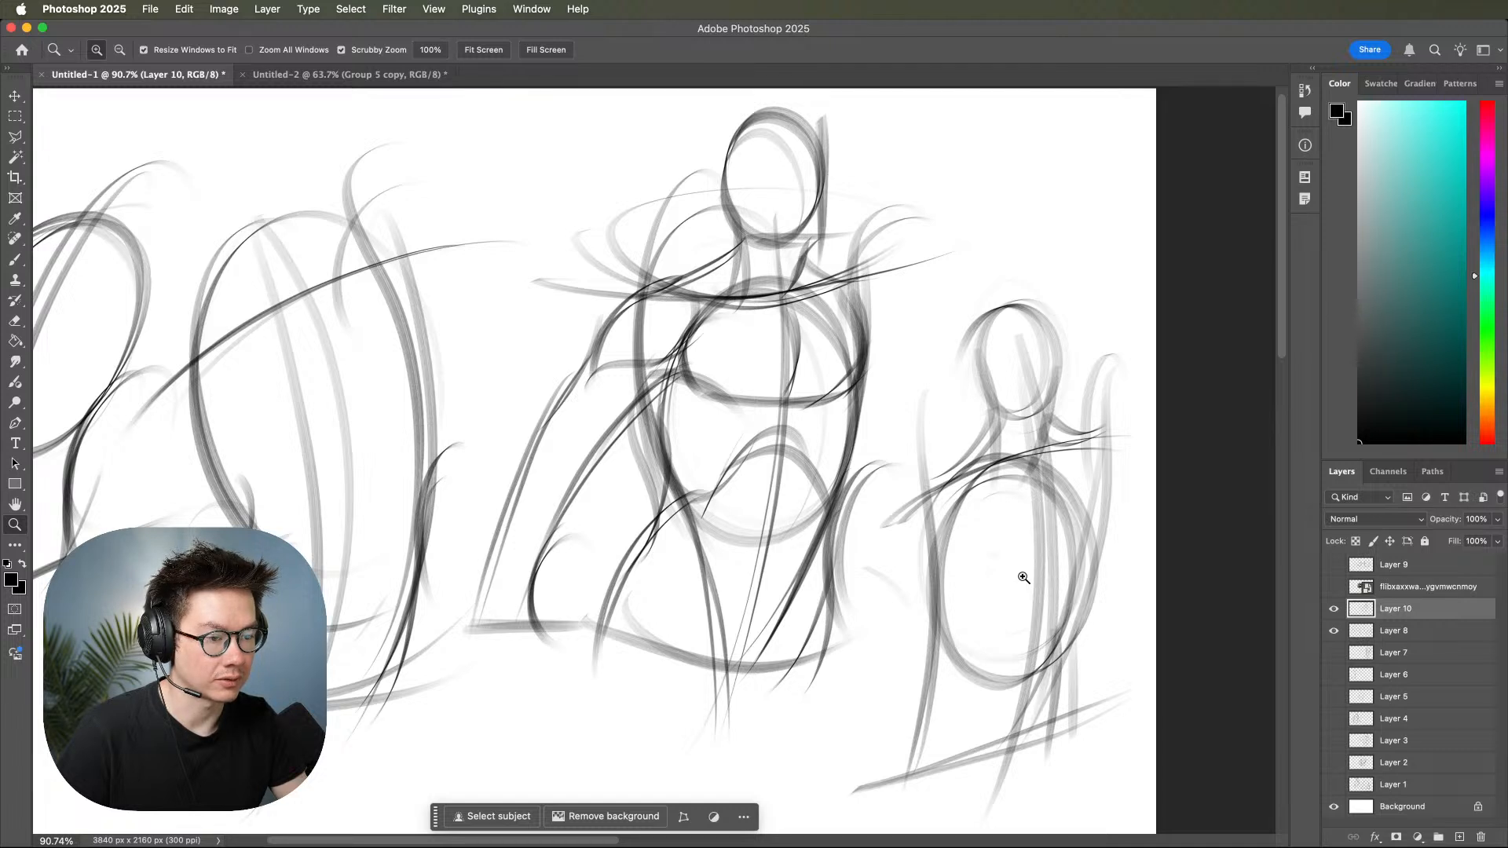
pyautogui.moveTo(1049, 595); pyautogui.dragTo(1163, 579)
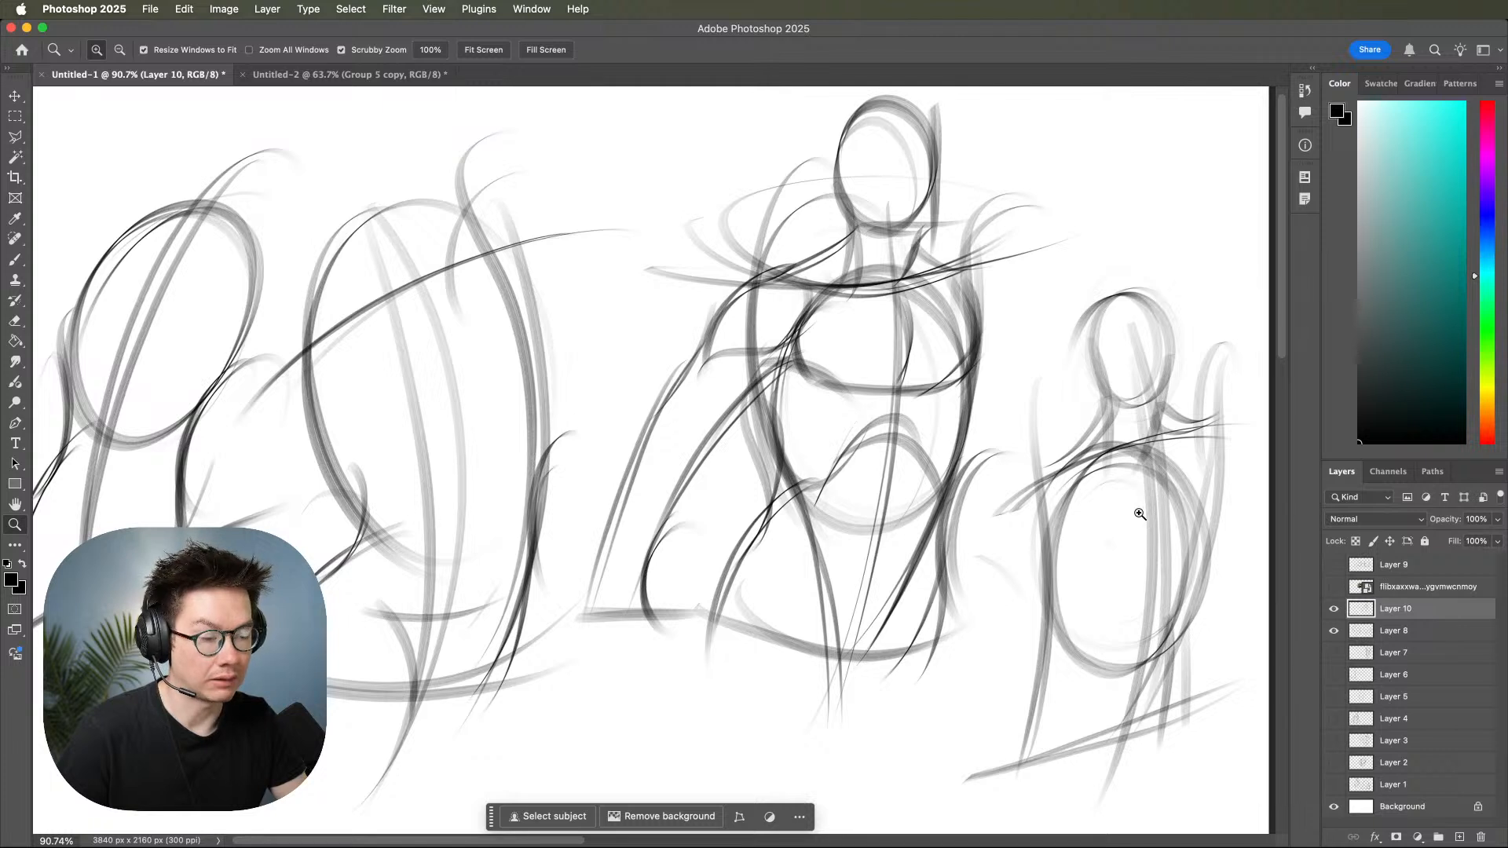
pyautogui.moveTo(1101, 628); pyautogui.dragTo(1080, 603)
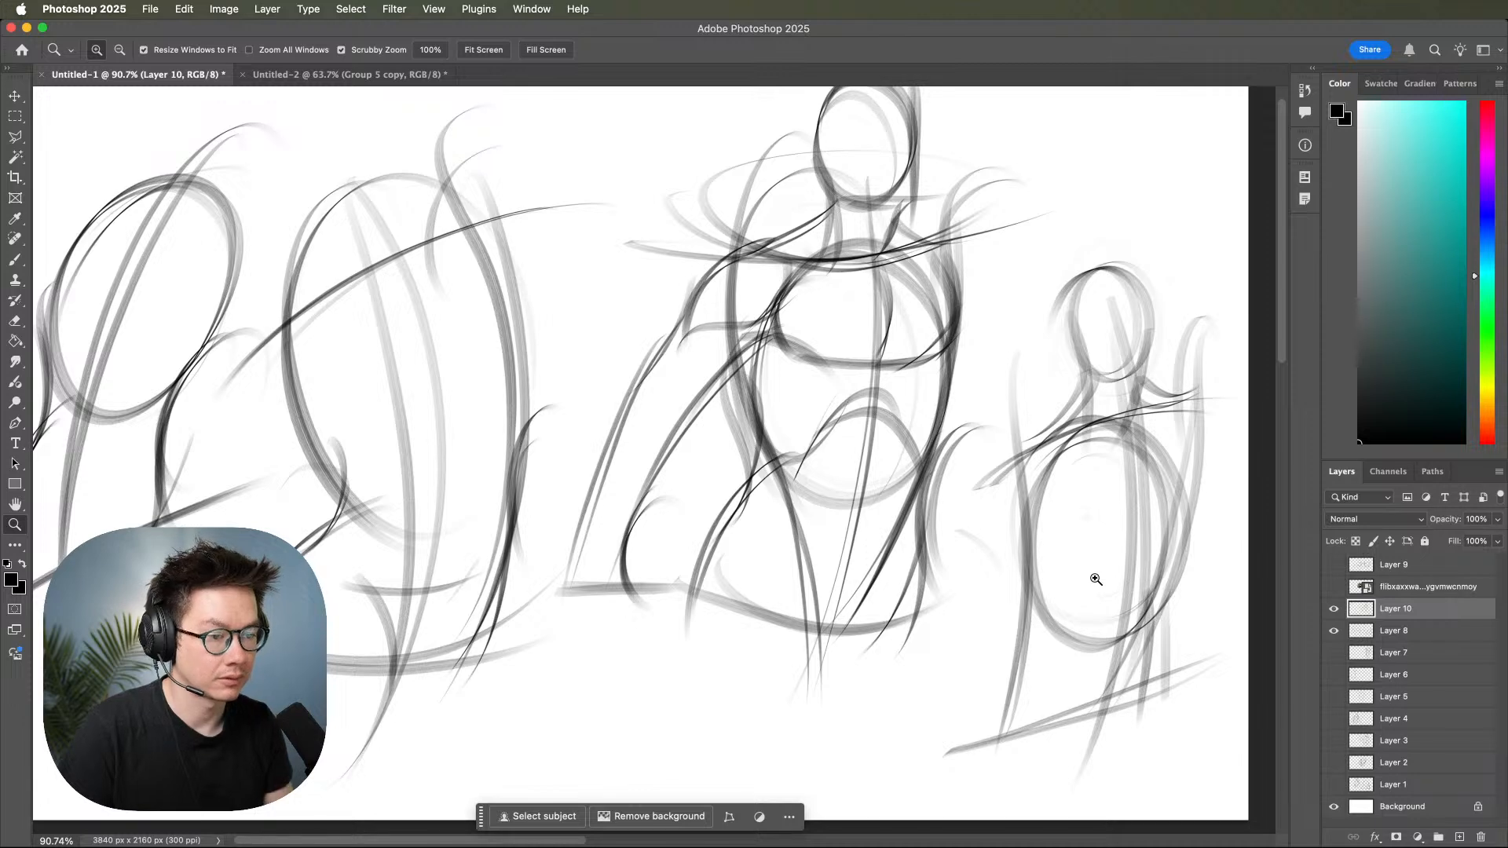
# Draw the opposite deltoid of the middle torso and the long outer and inner contours of the arm hanging beside the body.
pyautogui.click(1056, 485)
pyautogui.moveTo(1064, 487); pyautogui.dragTo(1054, 586)
pyautogui.press('b')
pyautogui.moveTo(909, 306)
pyautogui.mouseDown()
pyautogui.moveTo(960, 490)
pyautogui.moveTo(963, 448)
pyautogui.mouseUp()
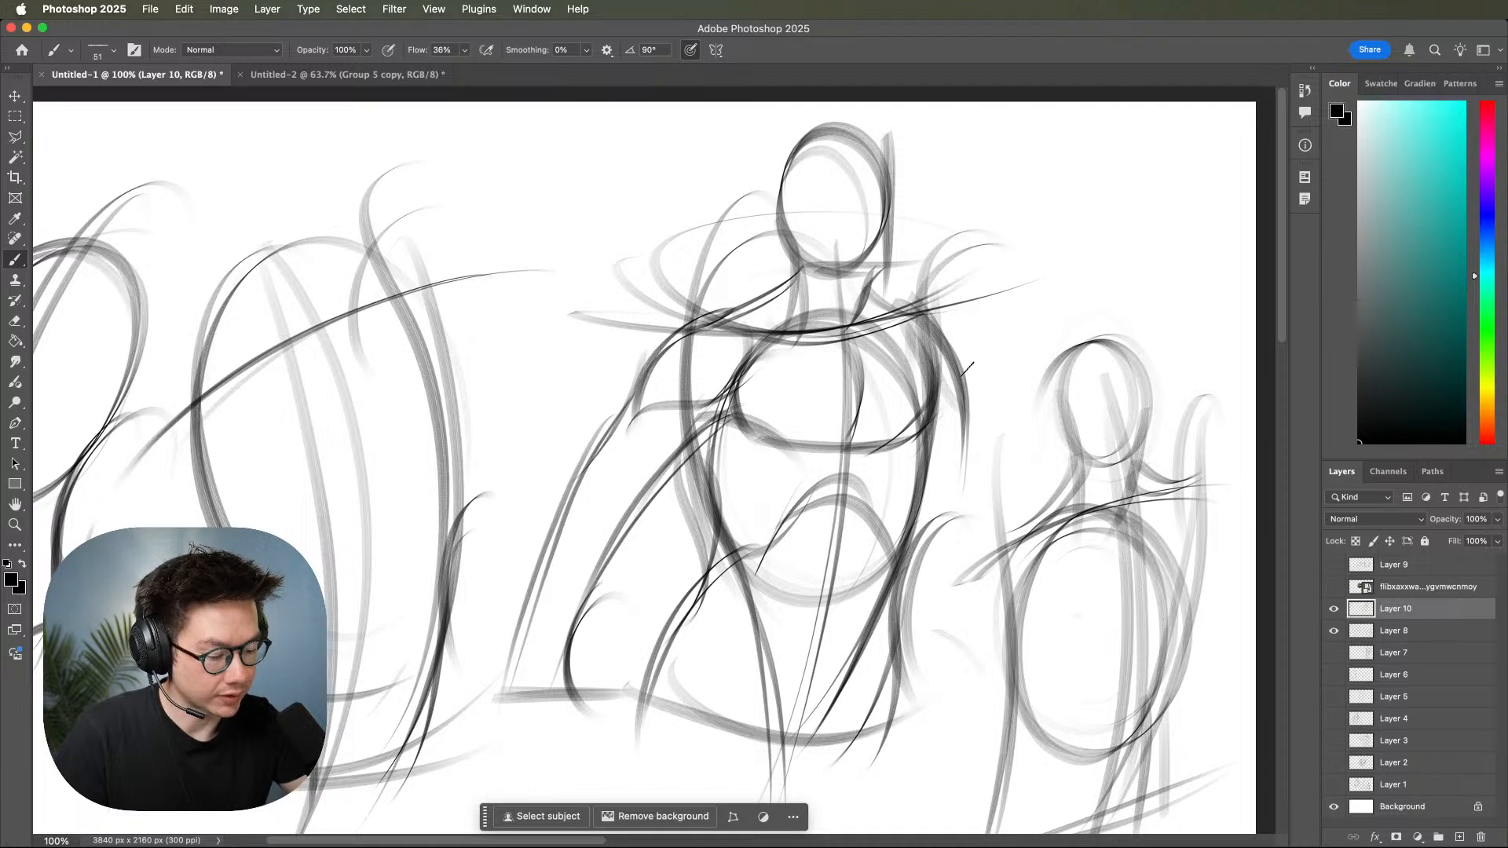
pyautogui.moveTo(959, 383)
pyautogui.mouseDown()
pyautogui.moveTo(988, 520)
pyautogui.moveTo(978, 470)
pyautogui.moveTo(960, 758)
pyautogui.mouseUp()
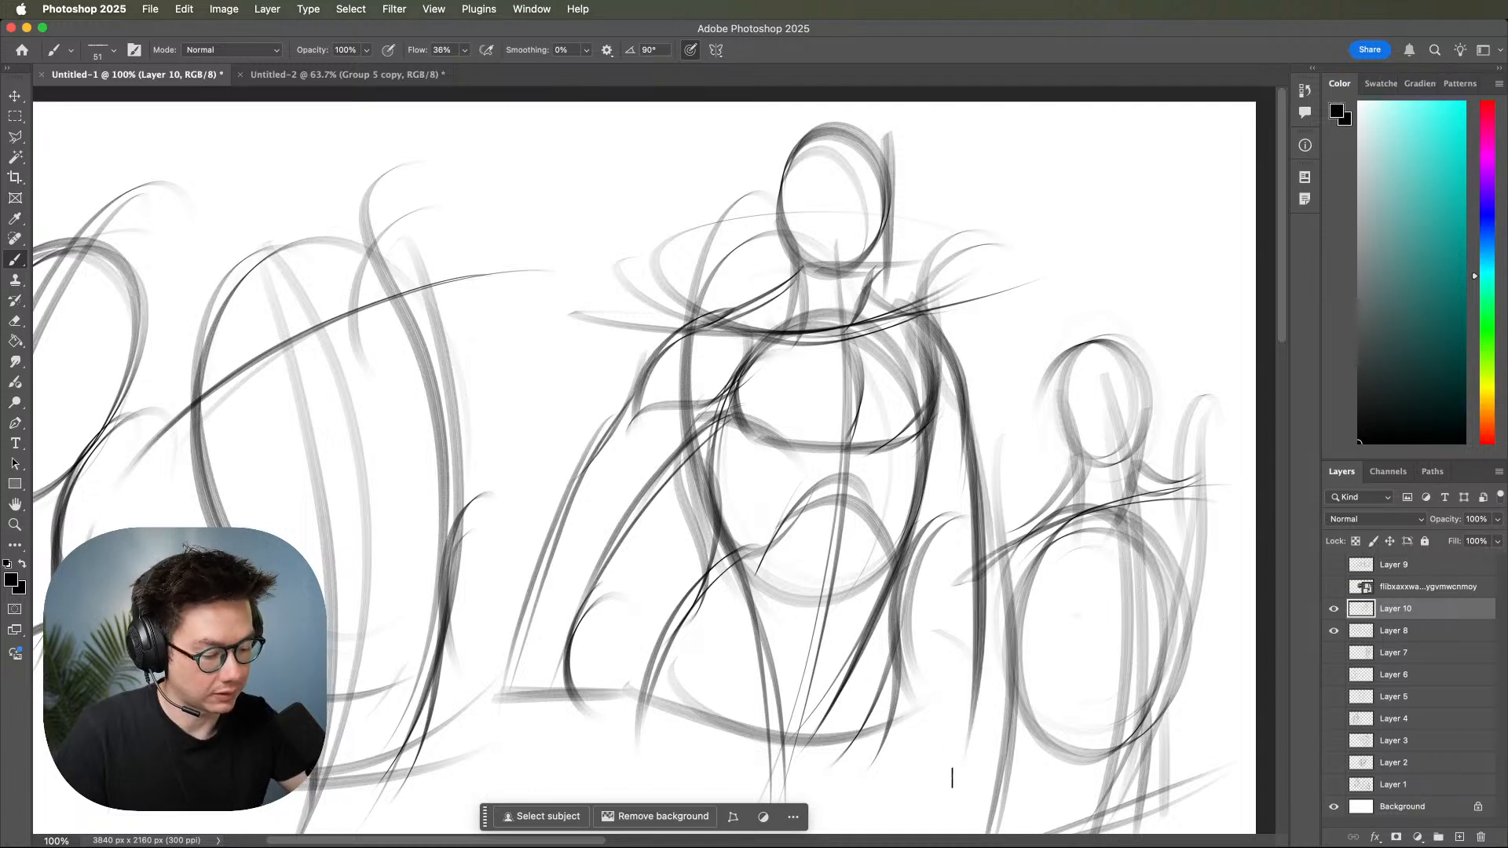
pyautogui.moveTo(939, 457); pyautogui.dragTo(936, 740)
pyautogui.moveTo(926, 471); pyautogui.dragTo(937, 744)
# Sketch the lower end of the hanging arm beside the hips with a crossing line and short tapering forearm strokes.
pyautogui.moveTo(991, 634); pyautogui.dragTo(1008, 730)
pyautogui.moveTo(915, 729)
pyautogui.mouseDown()
pyautogui.moveTo(1008, 743)
pyautogui.moveTo(1044, 670)
pyautogui.moveTo(1002, 748)
pyautogui.mouseUp()
pyautogui.moveTo(1029, 628); pyautogui.dragTo(989, 757)
pyautogui.moveTo(969, 612)
pyautogui.mouseDown()
pyautogui.moveTo(959, 706)
pyautogui.moveTo(967, 609)
pyautogui.moveTo(948, 689)
pyautogui.moveTo(995, 714)
pyautogui.moveTo(989, 692)
pyautogui.moveTo(993, 756)
pyautogui.mouseUp()
pyautogui.moveTo(976, 678); pyautogui.dragTo(991, 746)
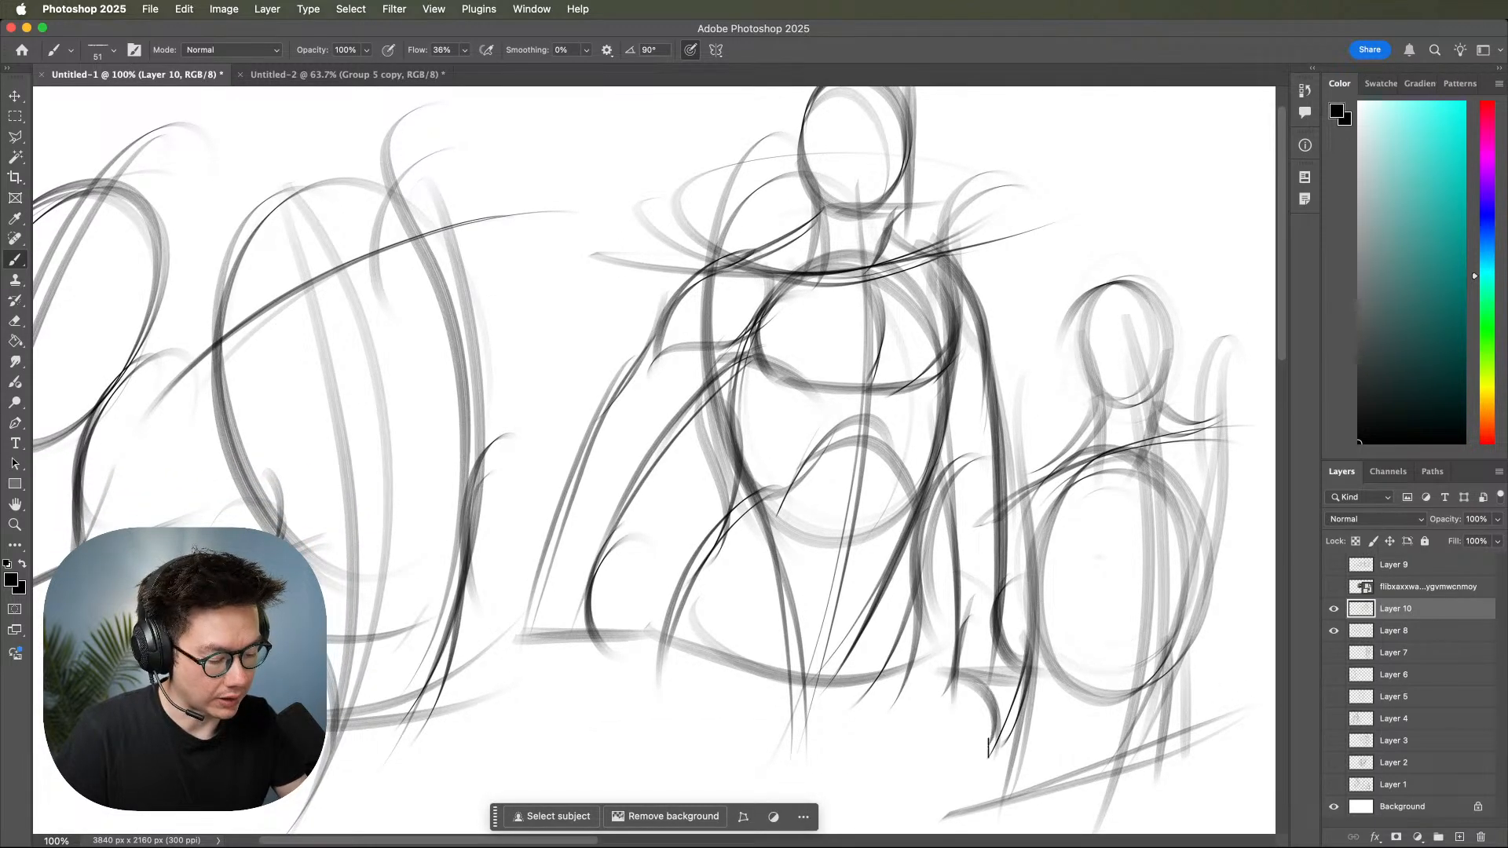
# Reinforce the middle torso's trapezius slopes and collarbone line between neck and shoulders with darker brush strokes.
pyautogui.moveTo(929, 680); pyautogui.dragTo(1288, 608)
pyautogui.moveTo(1159, 598); pyautogui.dragTo(1116, 737)
pyautogui.moveTo(1144, 609); pyautogui.dragTo(951, 670)
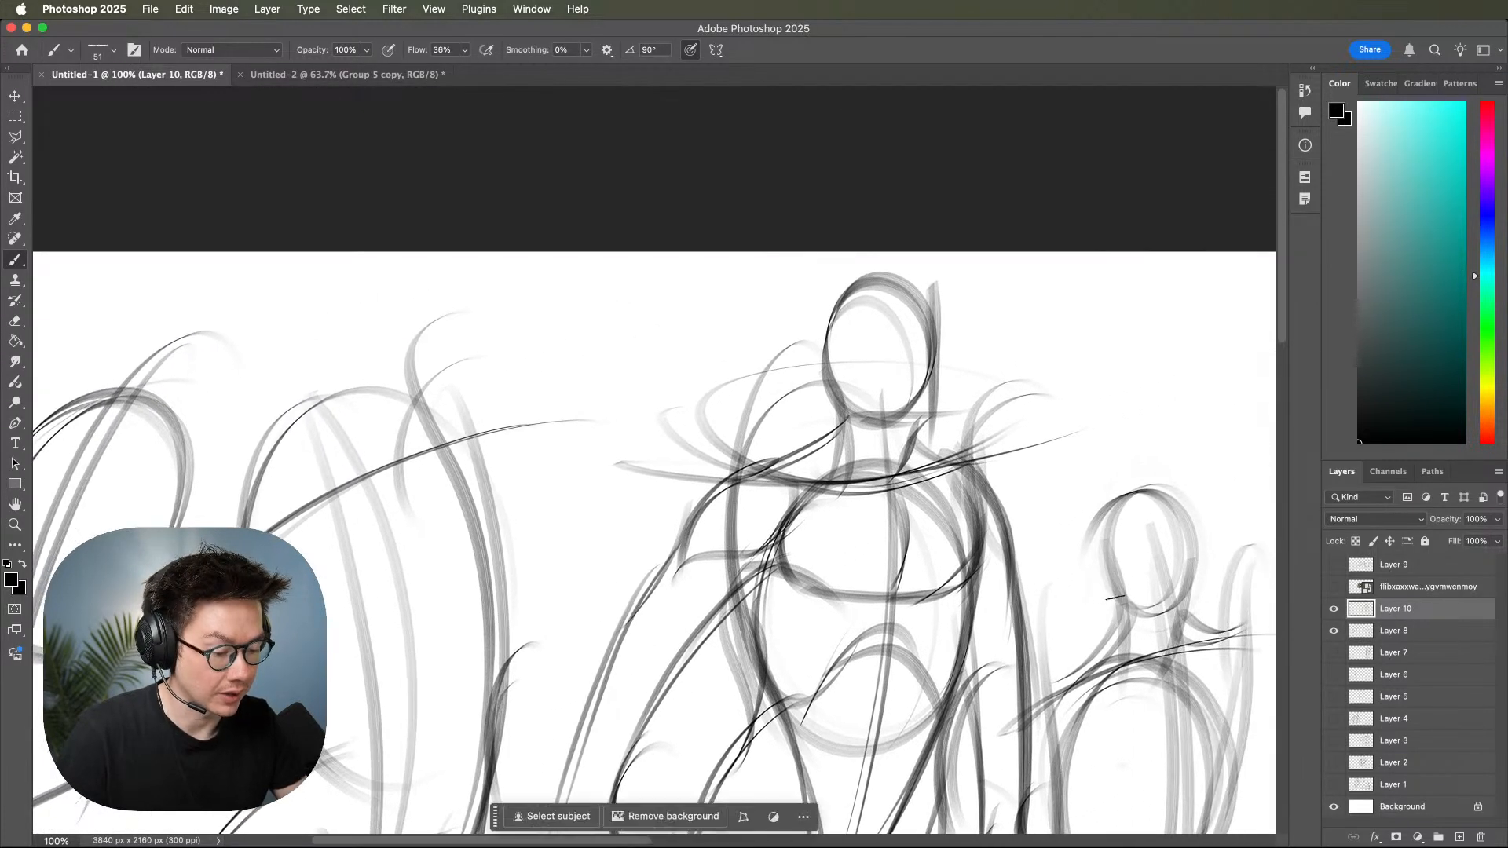
pyautogui.moveTo(829, 383); pyautogui.dragTo(740, 472)
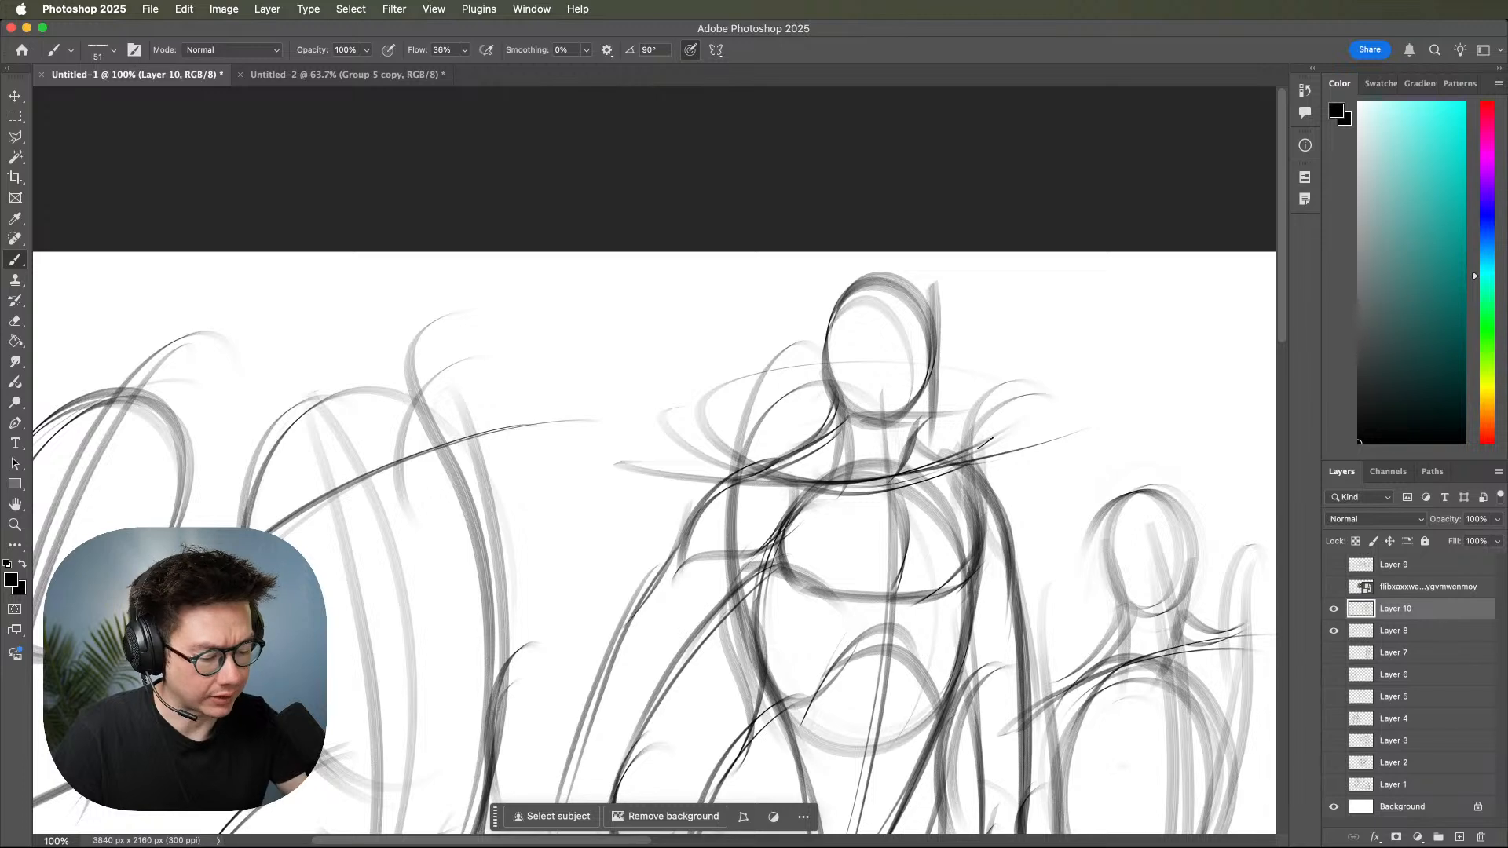
pyautogui.moveTo(916, 434); pyautogui.dragTo(946, 475)
pyautogui.moveTo(730, 475); pyautogui.dragTo(914, 491)
pyautogui.moveTo(784, 484); pyautogui.dragTo(1046, 441)
pyautogui.moveTo(885, 487); pyautogui.dragTo(1013, 449)
# Draw a ribcage oval inside the tall torso gesture second from the left, undoing the first stroke.
pyautogui.moveTo(1064, 510); pyautogui.dragTo(1037, 408)
pyautogui.press('z')
pyautogui.moveTo(1069, 511); pyautogui.dragTo(1024, 493)
pyautogui.moveTo(1013, 572); pyautogui.dragTo(1128, 486)
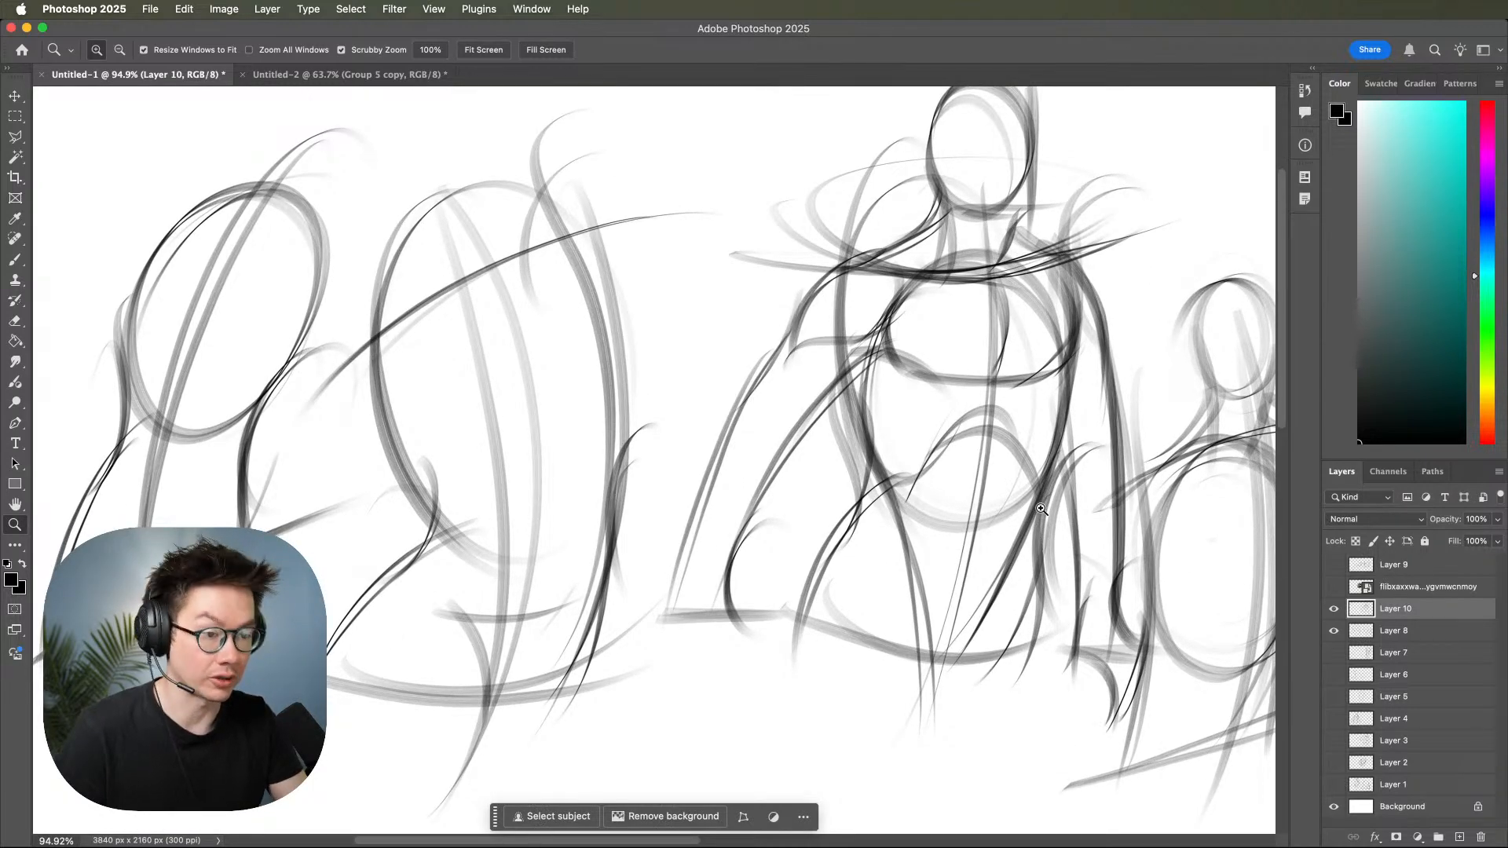
pyautogui.moveTo(966, 574); pyautogui.dragTo(1060, 525)
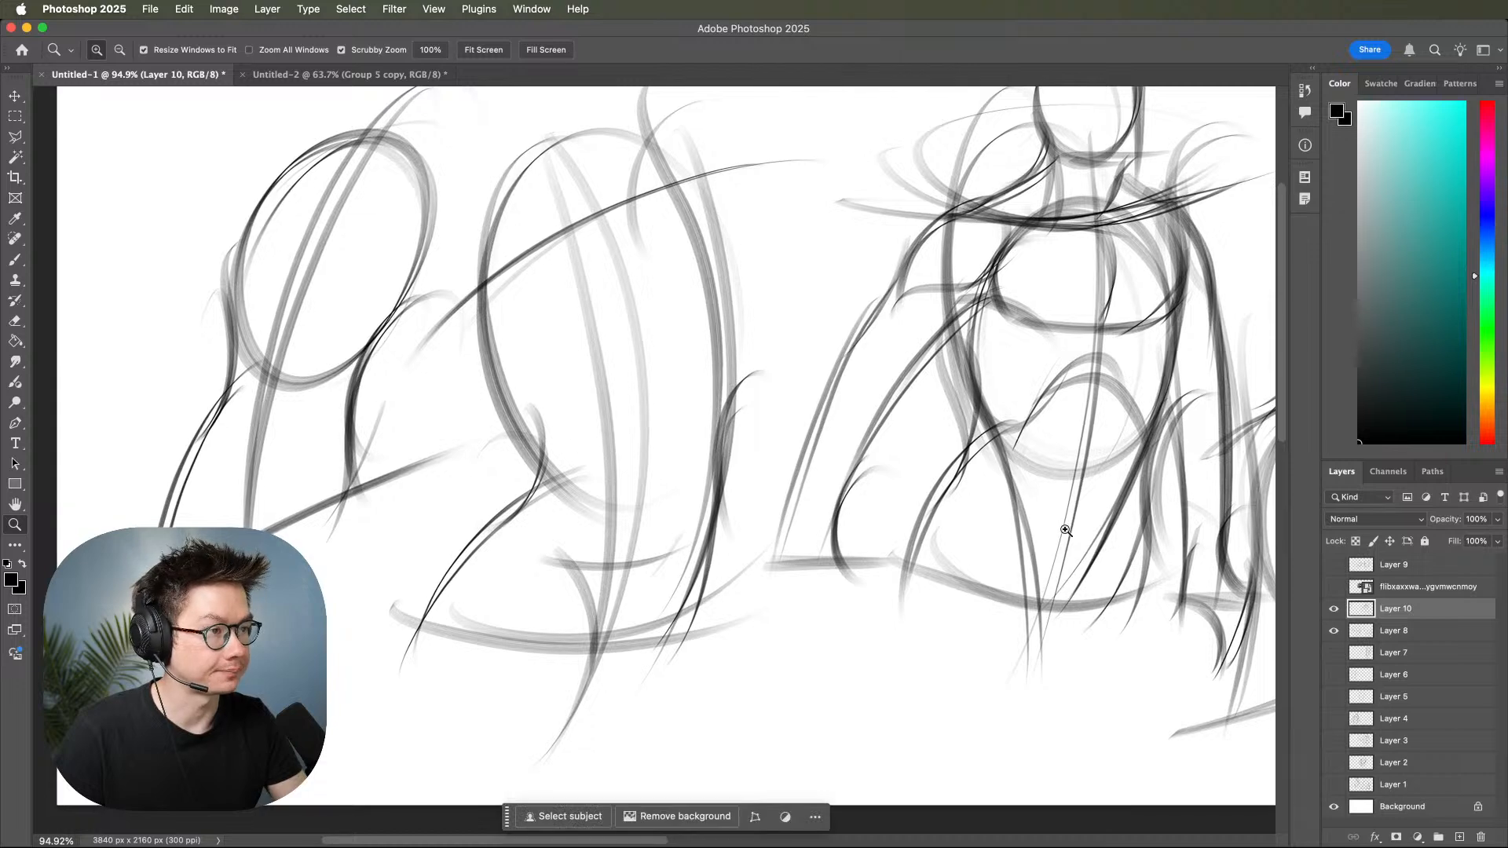
pyautogui.moveTo(926, 630); pyautogui.dragTo(852, 673)
pyautogui.moveTo(1039, 575); pyautogui.dragTo(1098, 549)
pyautogui.moveTo(974, 562)
pyautogui.mouseDown()
pyautogui.moveTo(951, 588)
pyautogui.moveTo(1134, 526)
pyautogui.mouseUp()
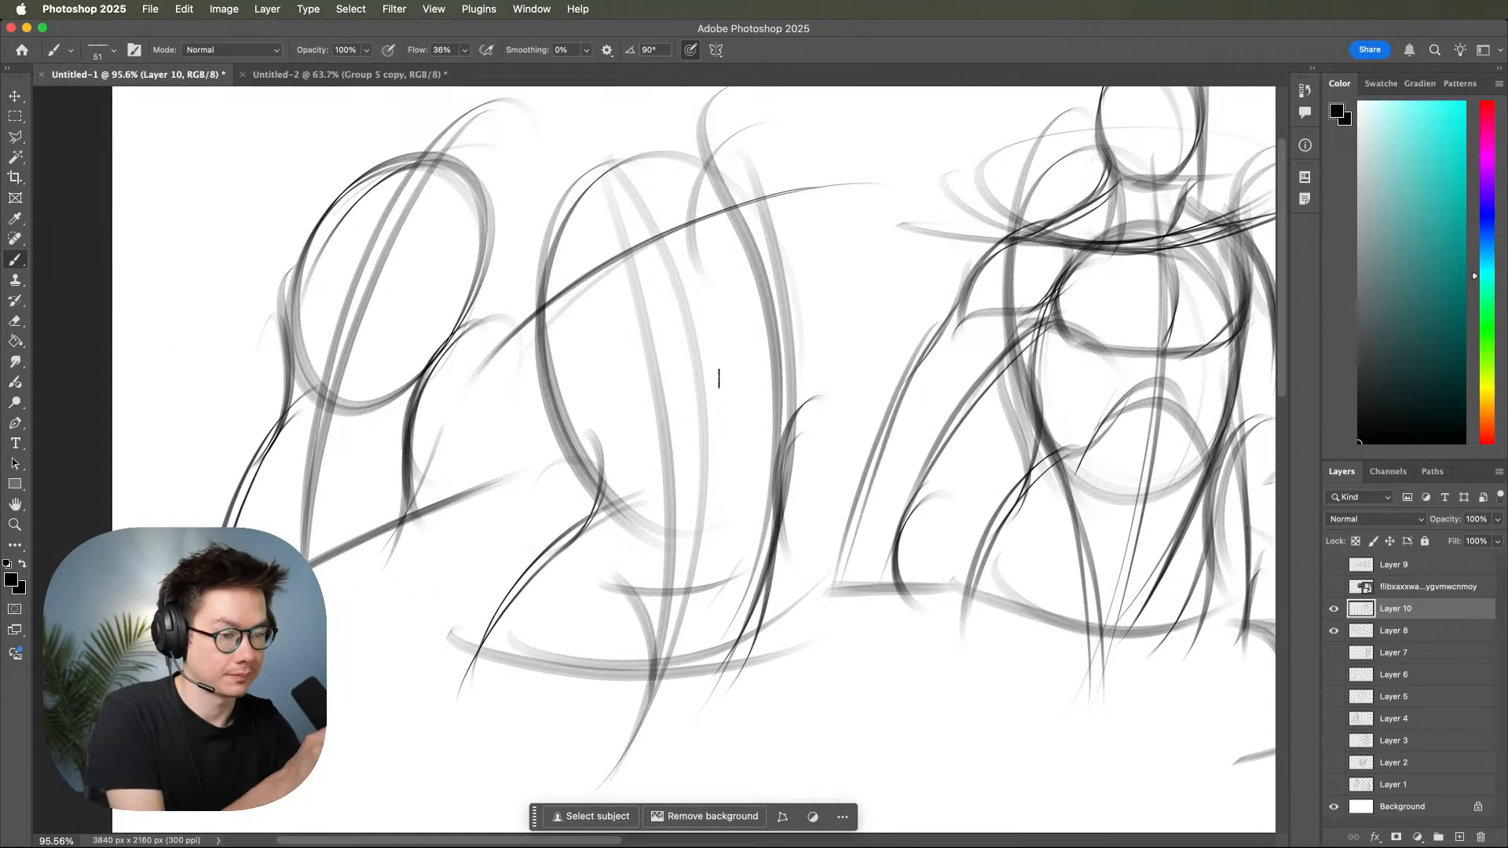
pyautogui.moveTo(773, 392)
pyautogui.mouseDown()
pyautogui.moveTo(629, 528)
pyautogui.moveTo(571, 304)
pyautogui.moveTo(587, 445)
pyautogui.mouseUp()
pyautogui.press('super+z')
pyautogui.moveTo(633, 231)
pyautogui.mouseDown()
pyautogui.moveTo(628, 512)
pyautogui.moveTo(575, 272)
pyautogui.moveTo(766, 300)
pyautogui.moveTo(606, 330)
pyautogui.mouseUp()
# Add layered contour strokes down the right side of the second torso's waist and hip.
pyautogui.moveTo(824, 393); pyautogui.dragTo(761, 559)
pyautogui.moveTo(782, 432); pyautogui.dragTo(743, 664)
pyautogui.moveTo(787, 495); pyautogui.dragTo(696, 709)
pyautogui.moveTo(735, 562); pyautogui.dragTo(654, 684)
# Draw the V-shaped pelvis front of the second torso and extend the near thigh contours down to the canvas edge.
pyautogui.moveTo(601, 600); pyautogui.dragTo(754, 581)
pyautogui.moveTo(625, 577); pyautogui.dragTo(655, 797)
pyautogui.moveTo(583, 511)
pyautogui.mouseDown()
pyautogui.moveTo(561, 790)
pyautogui.moveTo(573, 783)
pyautogui.mouseUp()
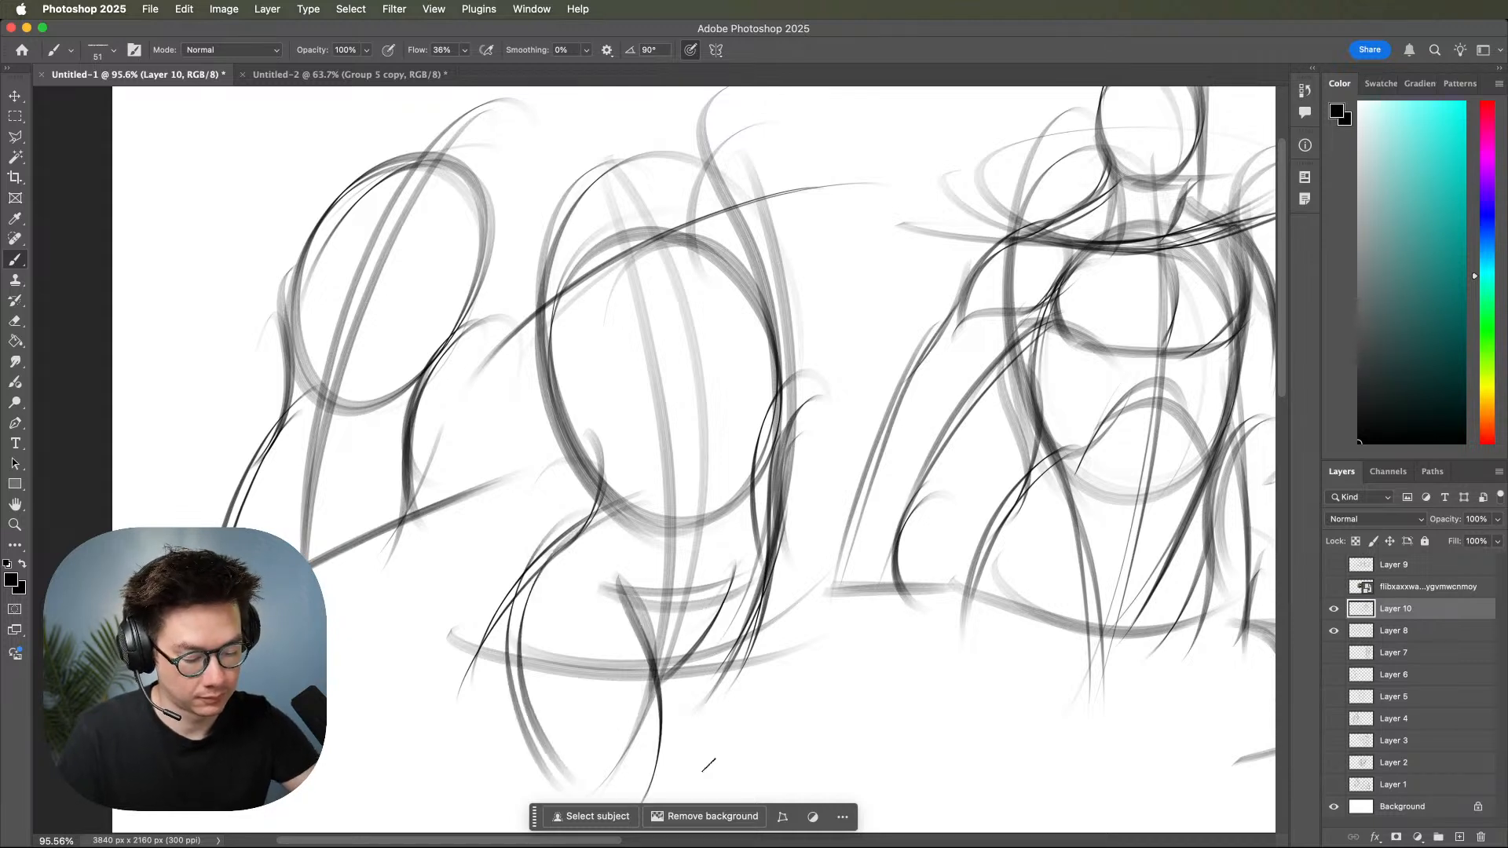
pyautogui.scroll(-5, 879, 687)
pyautogui.hscroll(-3, 879, 686)
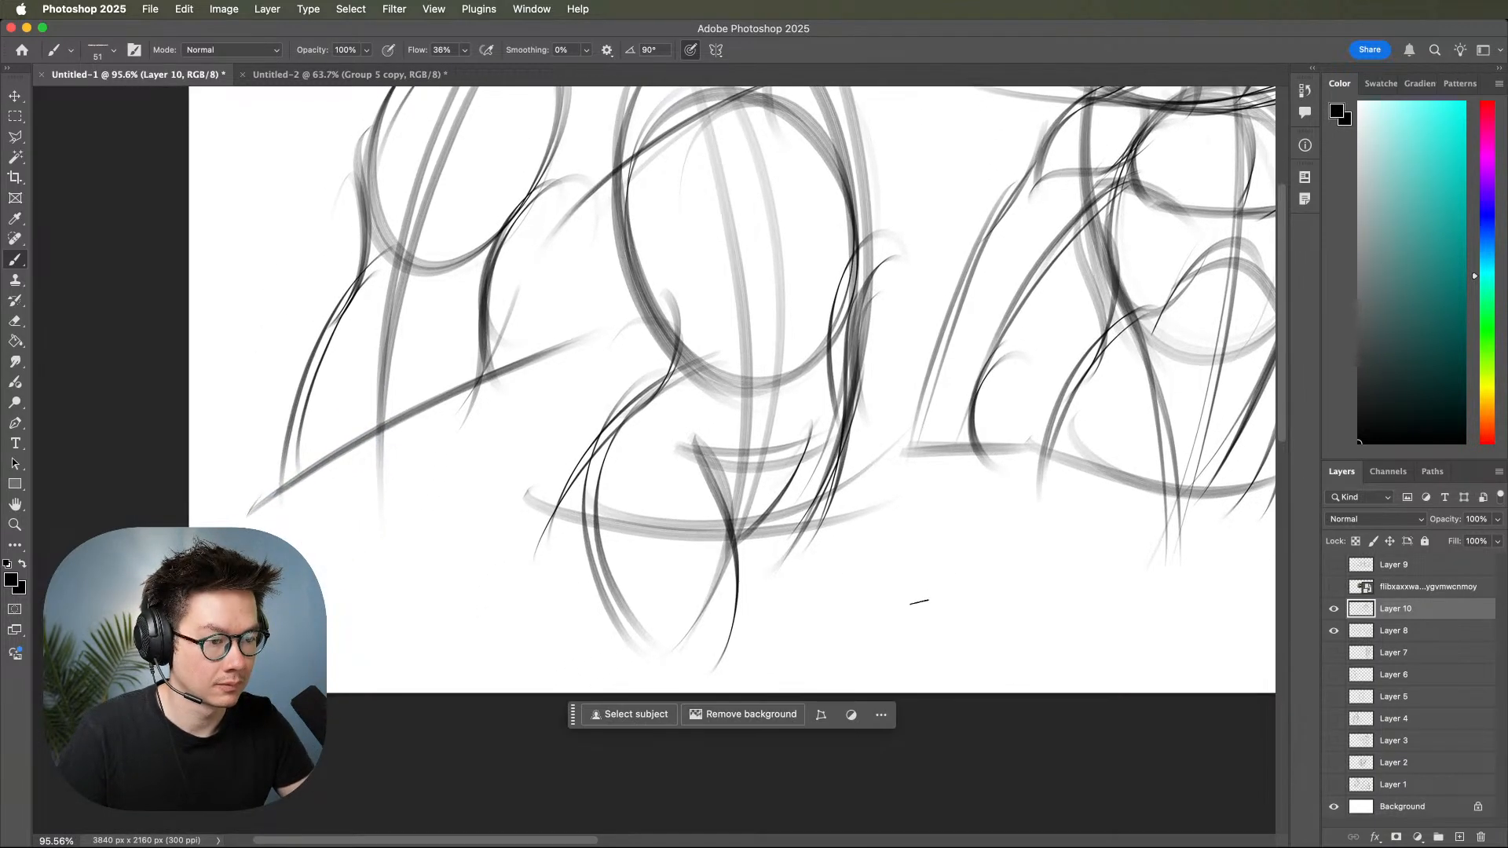
pyautogui.moveTo(718, 480); pyautogui.dragTo(747, 675)
pyautogui.moveTo(620, 566); pyautogui.dragTo(682, 691)
# Erase the stray line beside the second torso's inner thigh contour and return to the brush.
pyautogui.press('e')
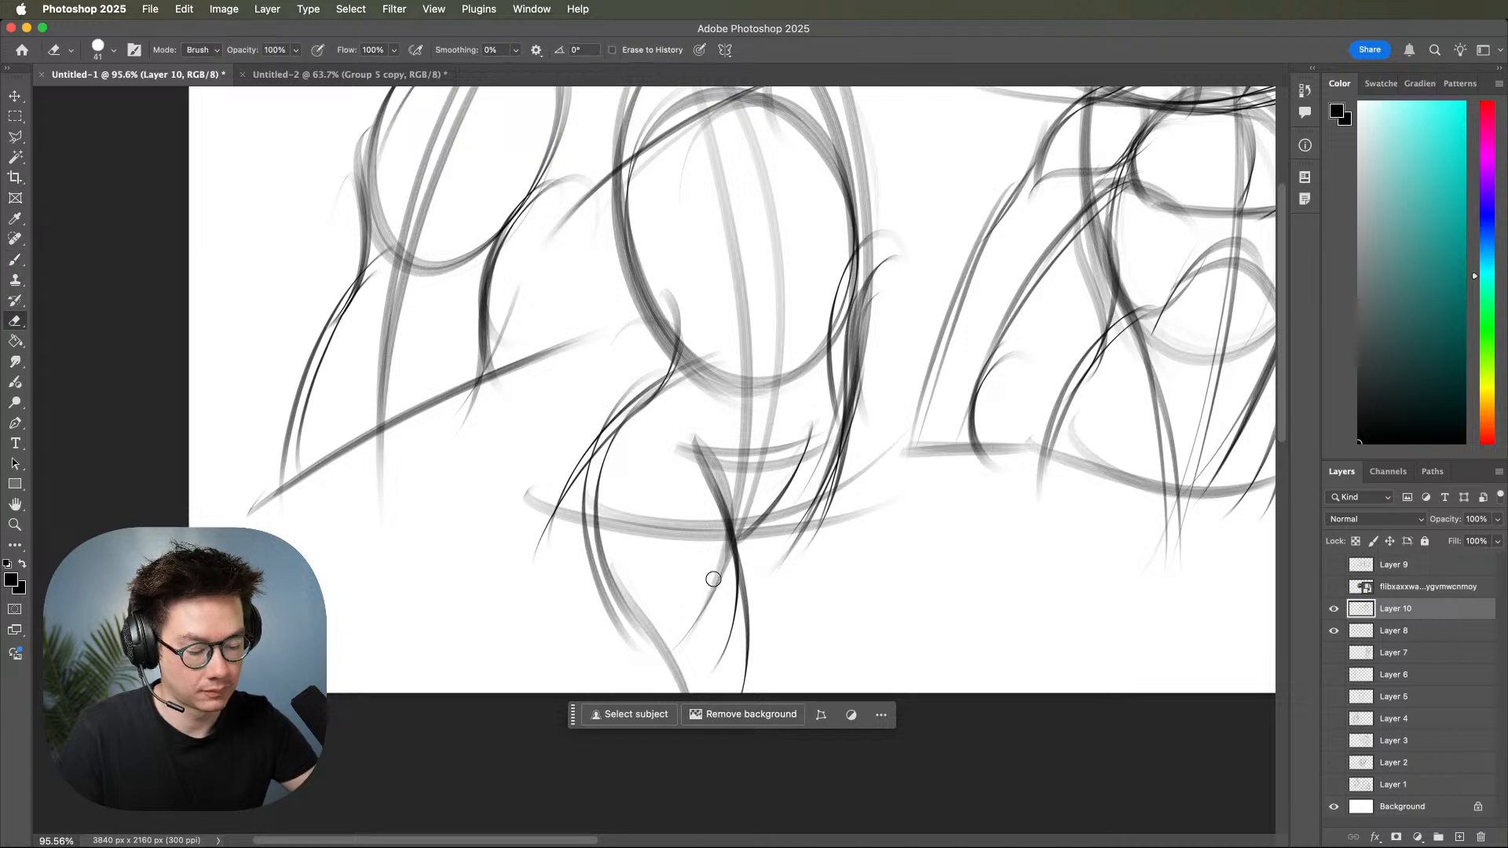
pyautogui.moveTo(714, 583); pyautogui.dragTo(726, 656)
pyautogui.press('b')
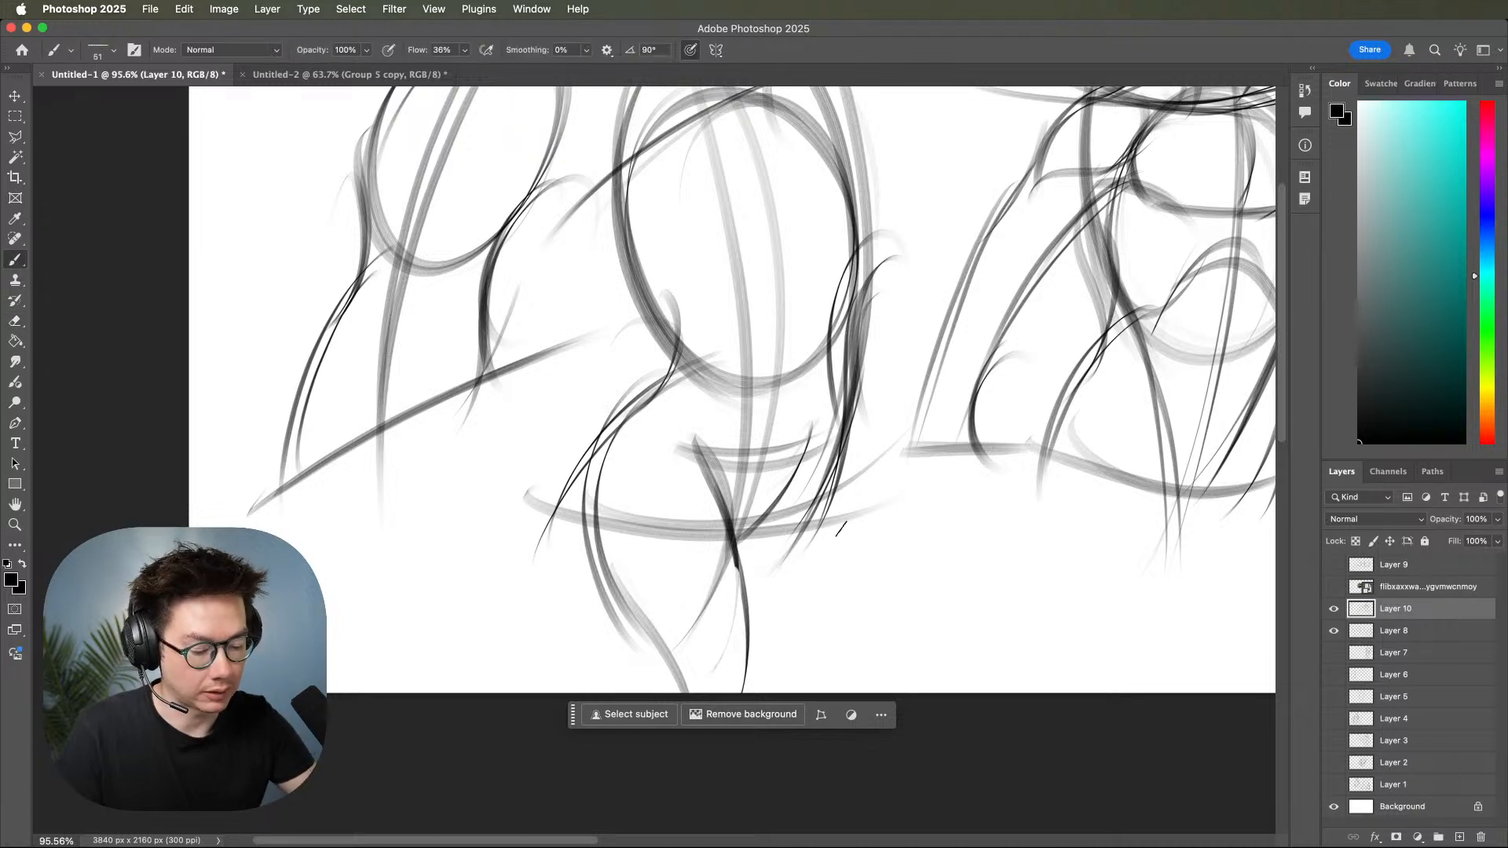
# Strengthen the second torso's pelvic V and draw the outer contour of the far thigh below the hip.
pyautogui.moveTo(680, 445)
pyautogui.mouseDown()
pyautogui.moveTo(858, 415)
pyautogui.moveTo(793, 460)
pyautogui.moveTo(822, 430)
pyautogui.moveTo(777, 507)
pyautogui.mouseUp()
pyautogui.moveTo(851, 390)
pyautogui.mouseDown()
pyautogui.moveTo(816, 614)
pyautogui.moveTo(790, 652)
pyautogui.mouseUp()
pyautogui.moveTo(852, 419); pyautogui.dragTo(793, 648)
pyautogui.moveTo(824, 439); pyautogui.dragTo(866, 620)
pyautogui.moveTo(881, 458)
pyautogui.mouseDown()
pyautogui.moveTo(888, 609)
pyautogui.moveTo(788, 524)
pyautogui.mouseUp()
# Draw an oval head above the second torso with a neck muscle line running down to the collarbone notch.
pyautogui.moveTo(1029, 542); pyautogui.dragTo(1041, 728)
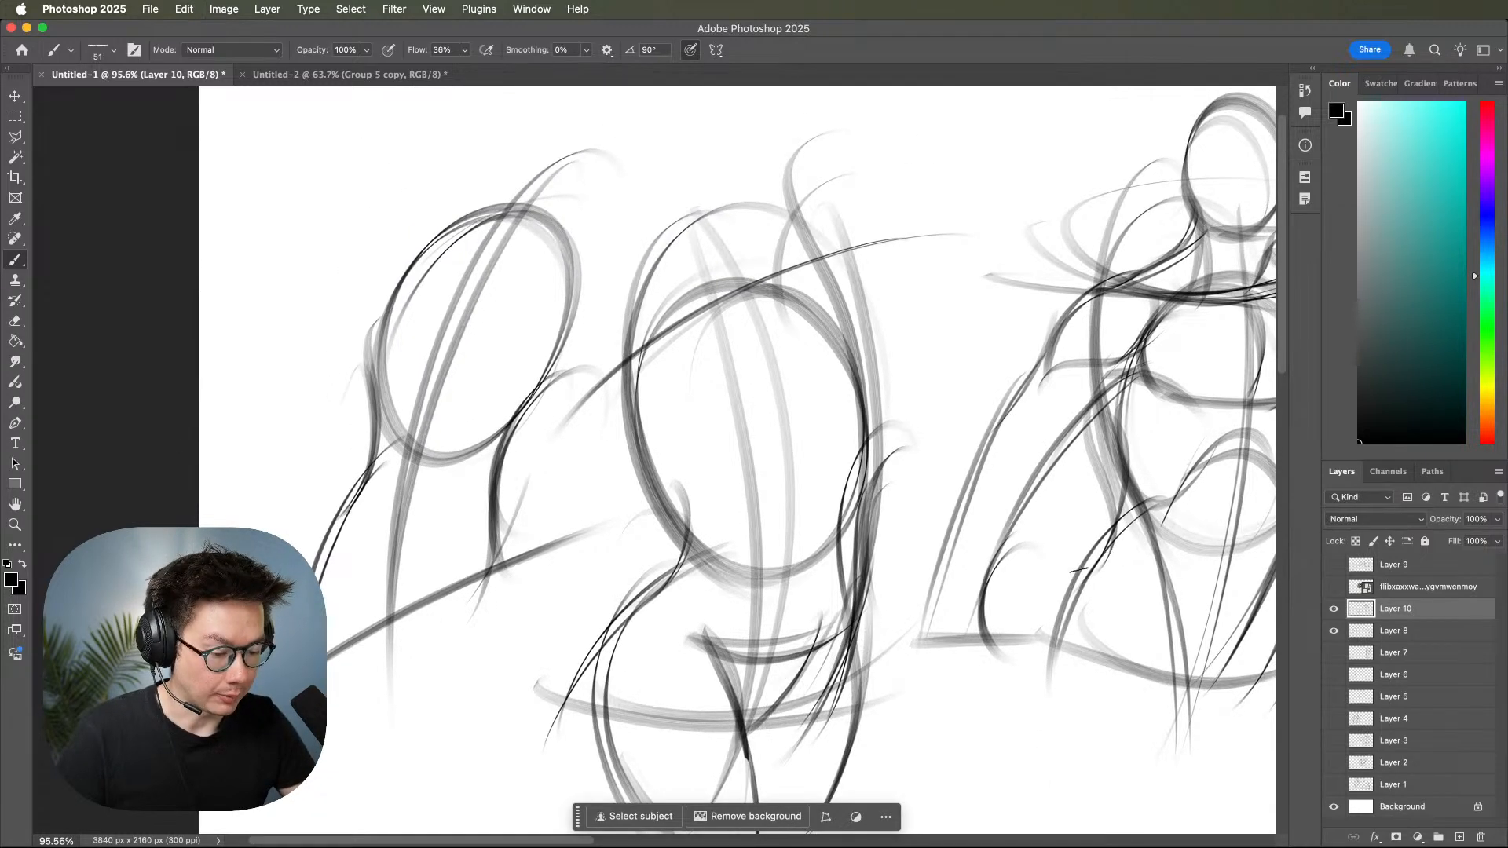
pyautogui.moveTo(1029, 591); pyautogui.dragTo(1077, 545)
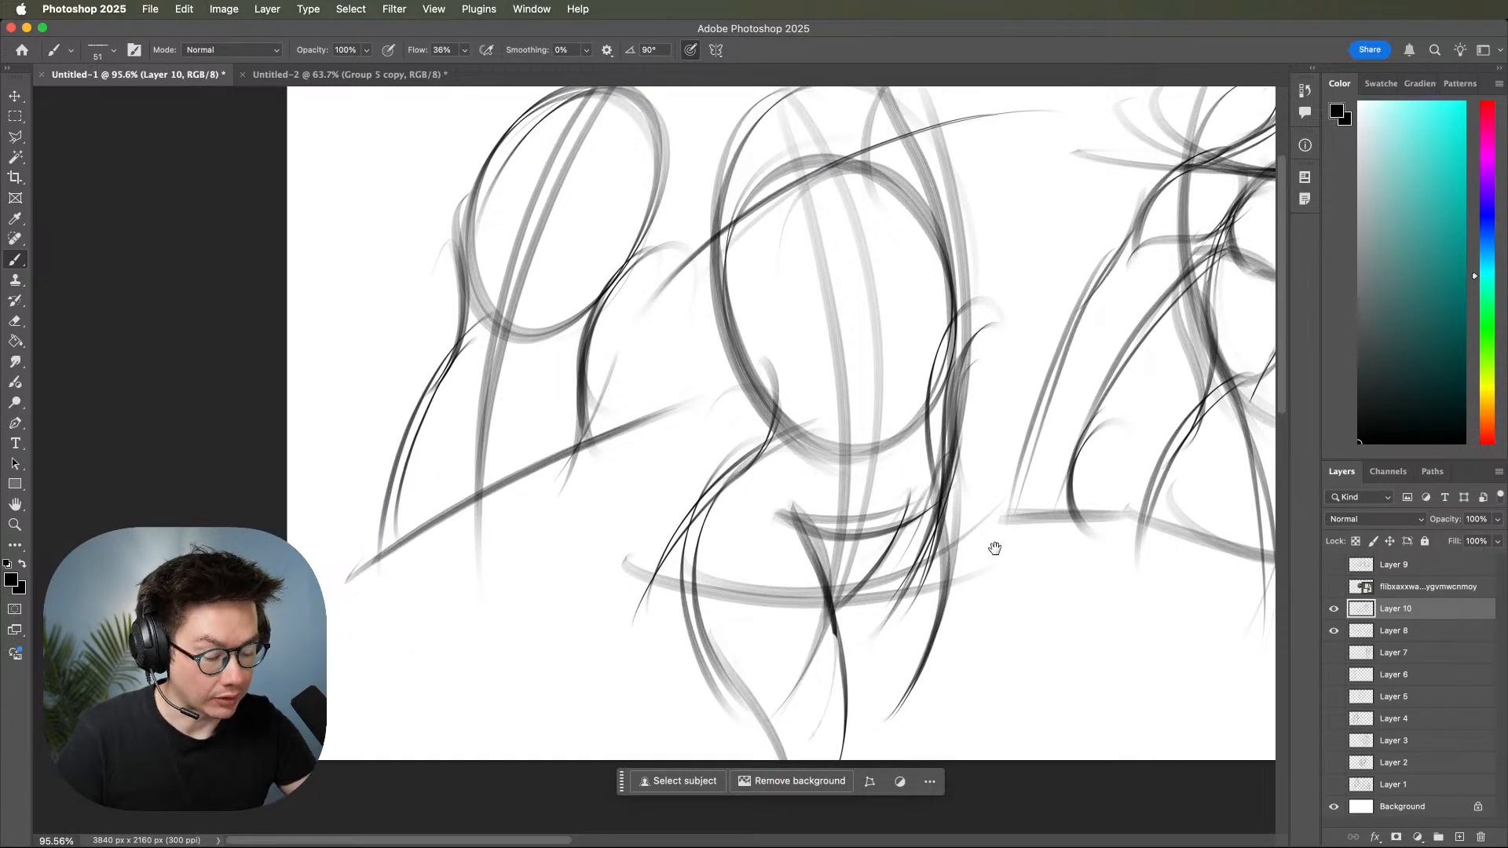
pyautogui.scroll(10, 986, 528)
pyautogui.hscroll(5, 986, 528)
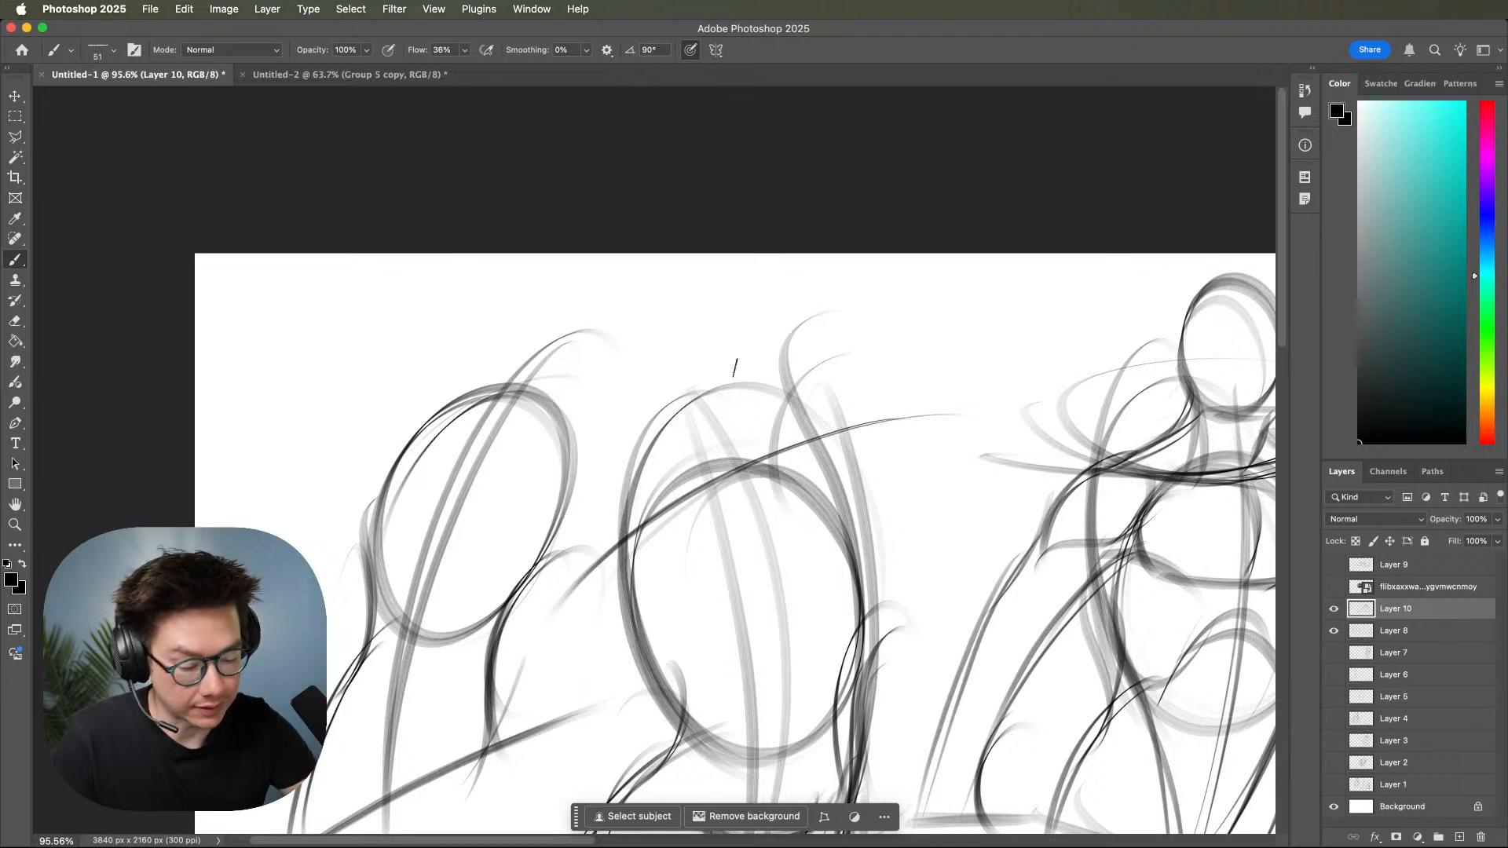
pyautogui.moveTo(631, 322)
pyautogui.mouseDown()
pyautogui.moveTo(704, 430)
pyautogui.moveTo(655, 301)
pyautogui.moveTo(679, 434)
pyautogui.moveTo(673, 301)
pyautogui.moveTo(665, 420)
pyautogui.moveTo(701, 325)
pyautogui.moveTo(637, 383)
pyautogui.moveTo(720, 367)
pyautogui.moveTo(613, 332)
pyautogui.moveTo(705, 413)
pyautogui.moveTo(630, 304)
pyautogui.moveTo(712, 308)
pyautogui.moveTo(723, 501)
pyautogui.mouseUp()
pyautogui.moveTo(713, 314); pyautogui.dragTo(736, 480)
pyautogui.moveTo(729, 395); pyautogui.dragTo(770, 499)
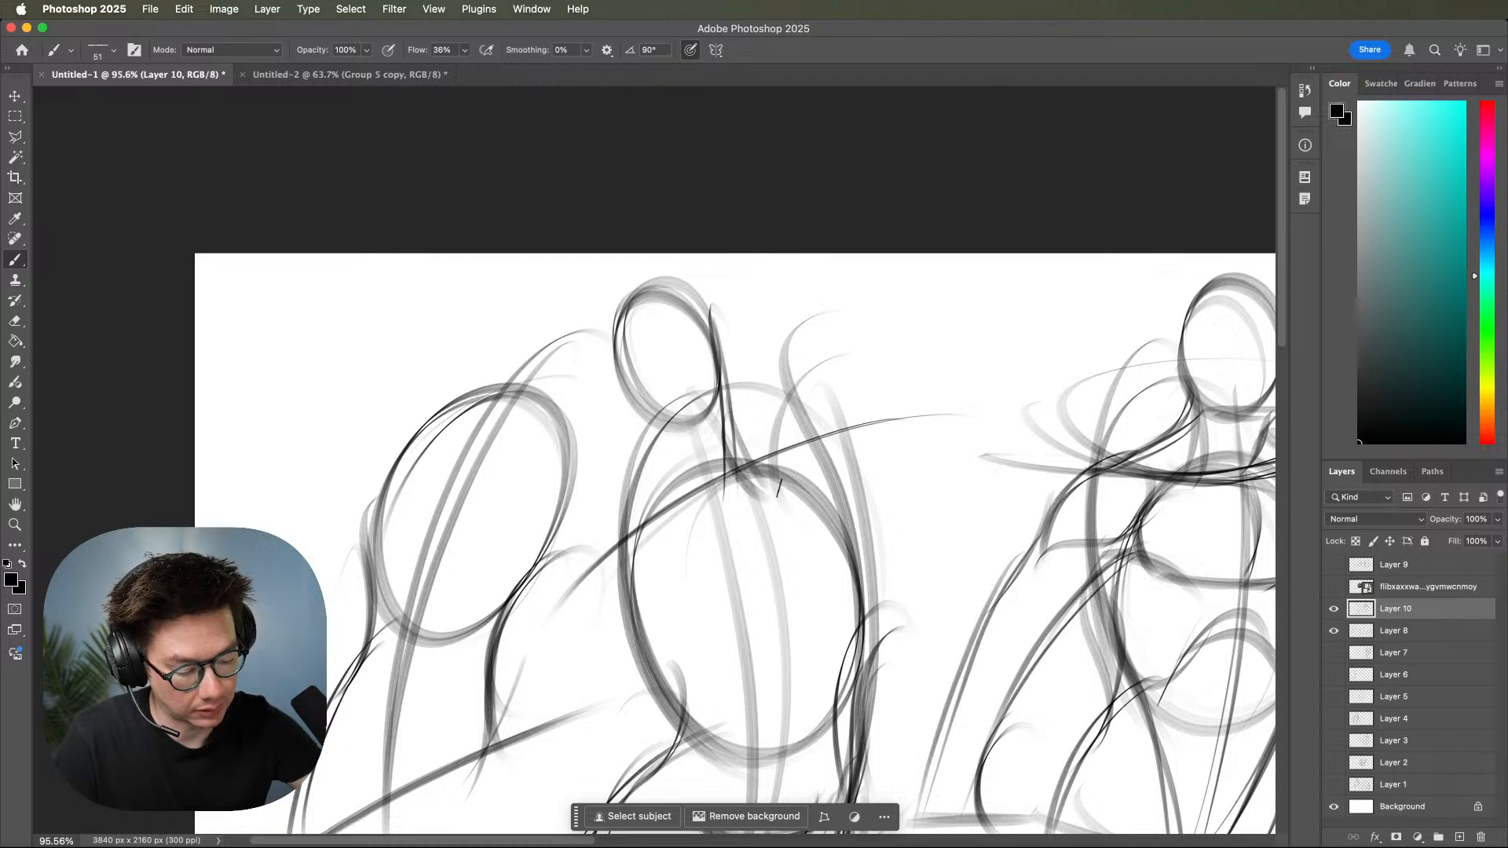
pyautogui.moveTo(667, 502)
pyautogui.mouseDown()
pyautogui.moveTo(754, 494)
pyautogui.moveTo(763, 454)
pyautogui.mouseUp()
pyautogui.moveTo(764, 448); pyautogui.dragTo(743, 511)
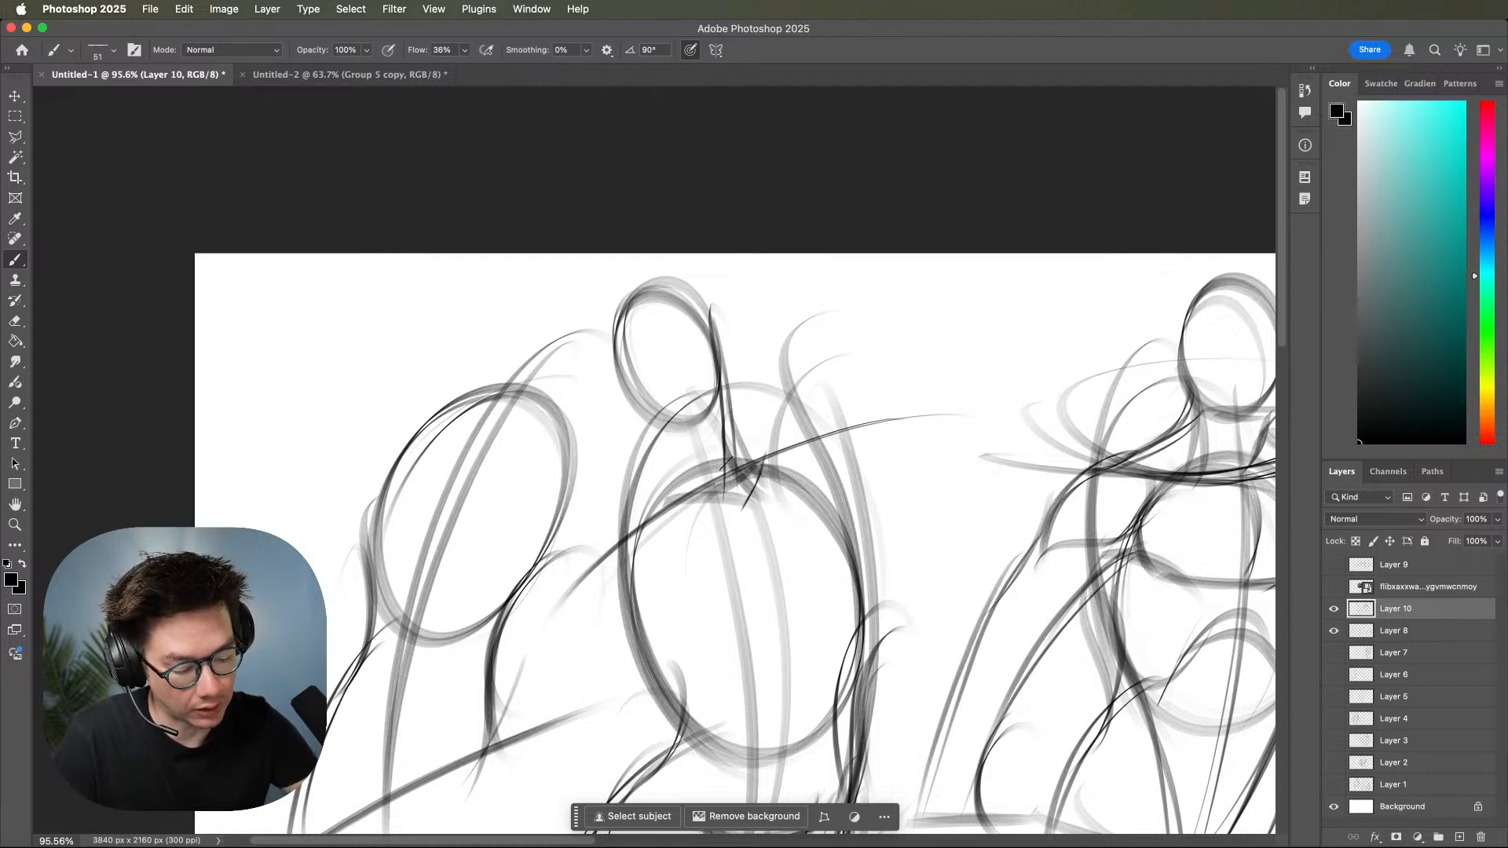
# Add the other neck side, trapezius curves and a slanted shoulder line to the second torso.
pyautogui.moveTo(640, 404)
pyautogui.mouseDown()
pyautogui.moveTo(691, 507)
pyautogui.moveTo(673, 515)
pyautogui.mouseUp()
pyautogui.moveTo(724, 403)
pyautogui.mouseDown()
pyautogui.moveTo(818, 435)
pyautogui.moveTo(826, 423)
pyautogui.moveTo(812, 424)
pyautogui.mouseUp()
pyautogui.moveTo(664, 423); pyautogui.dragTo(619, 521)
pyautogui.moveTo(654, 415)
pyautogui.mouseDown()
pyautogui.moveTo(615, 538)
pyautogui.moveTo(829, 427)
pyautogui.mouseUp()
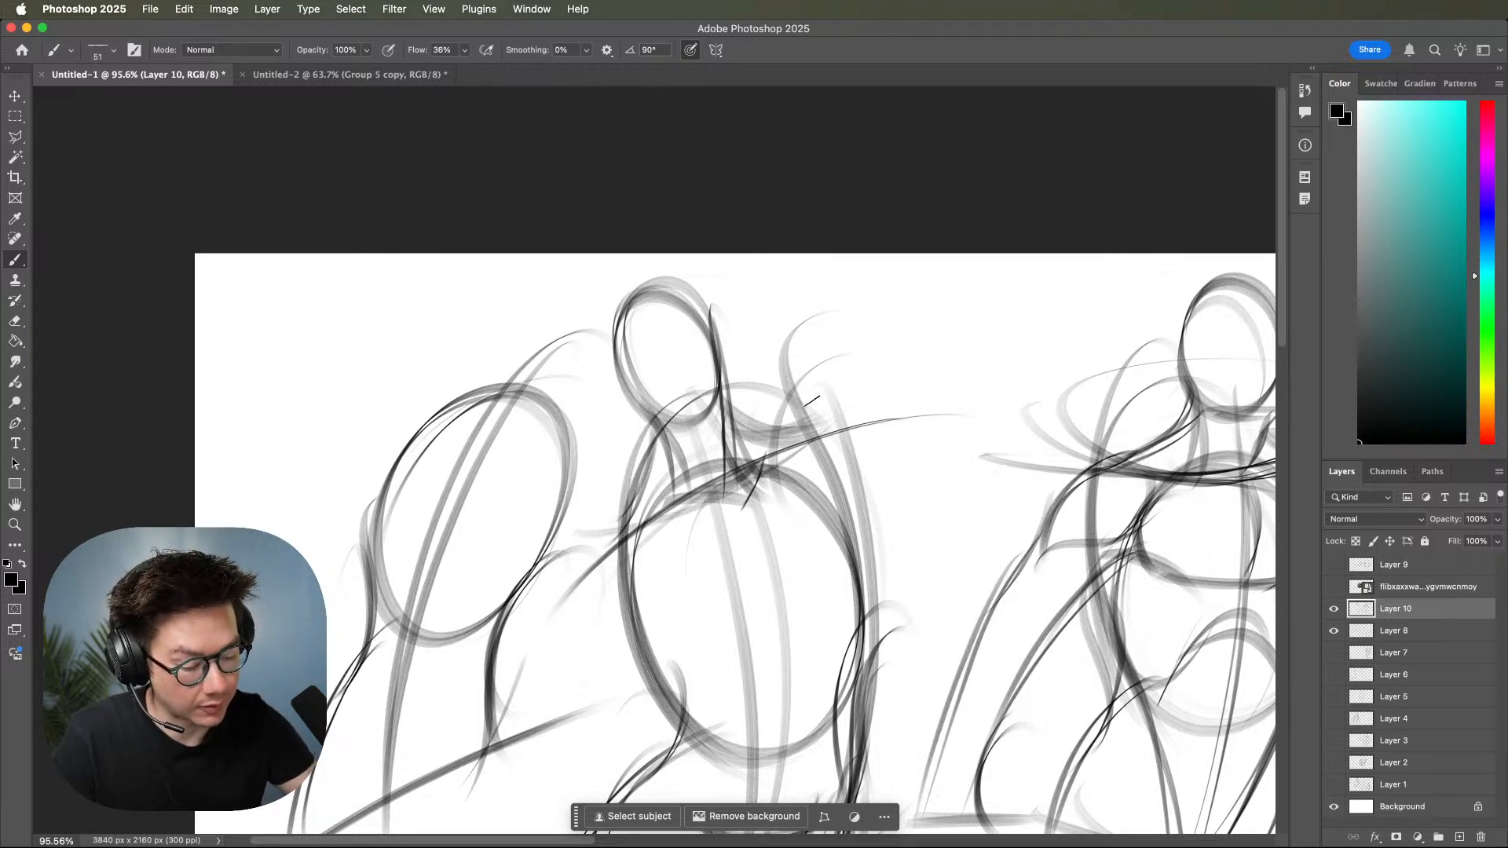
pyautogui.moveTo(639, 506); pyautogui.dragTo(869, 366)
pyautogui.scroll(-3, 956, 572)
pyautogui.hscroll(-1, 955, 572)
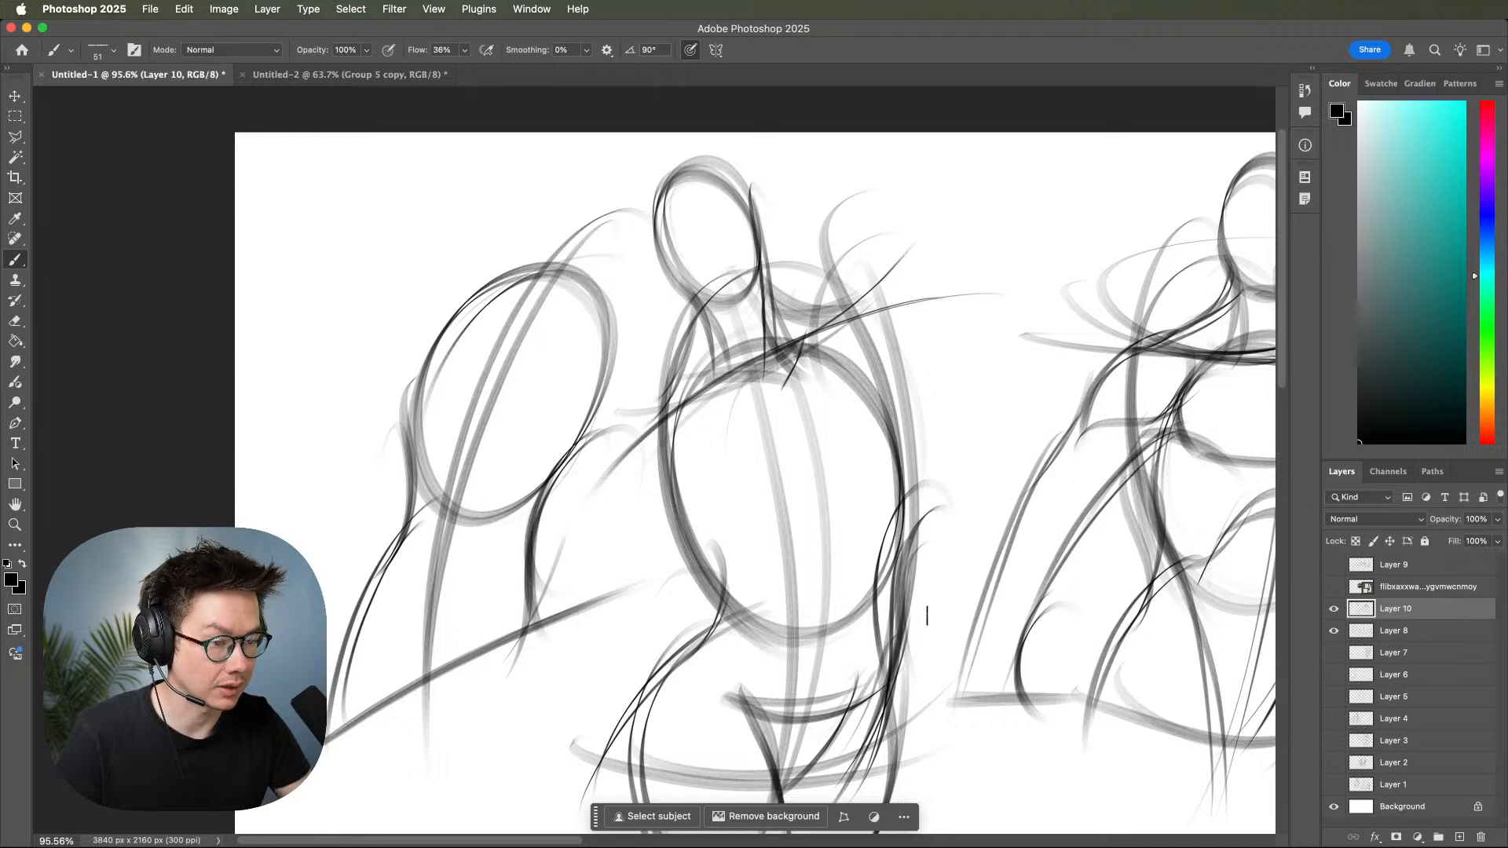
pyautogui.moveTo(1005, 601); pyautogui.dragTo(890, 538)
pyautogui.moveTo(1030, 552); pyautogui.dragTo(948, 525)
pyautogui.moveTo(1012, 548); pyautogui.dragTo(995, 543)
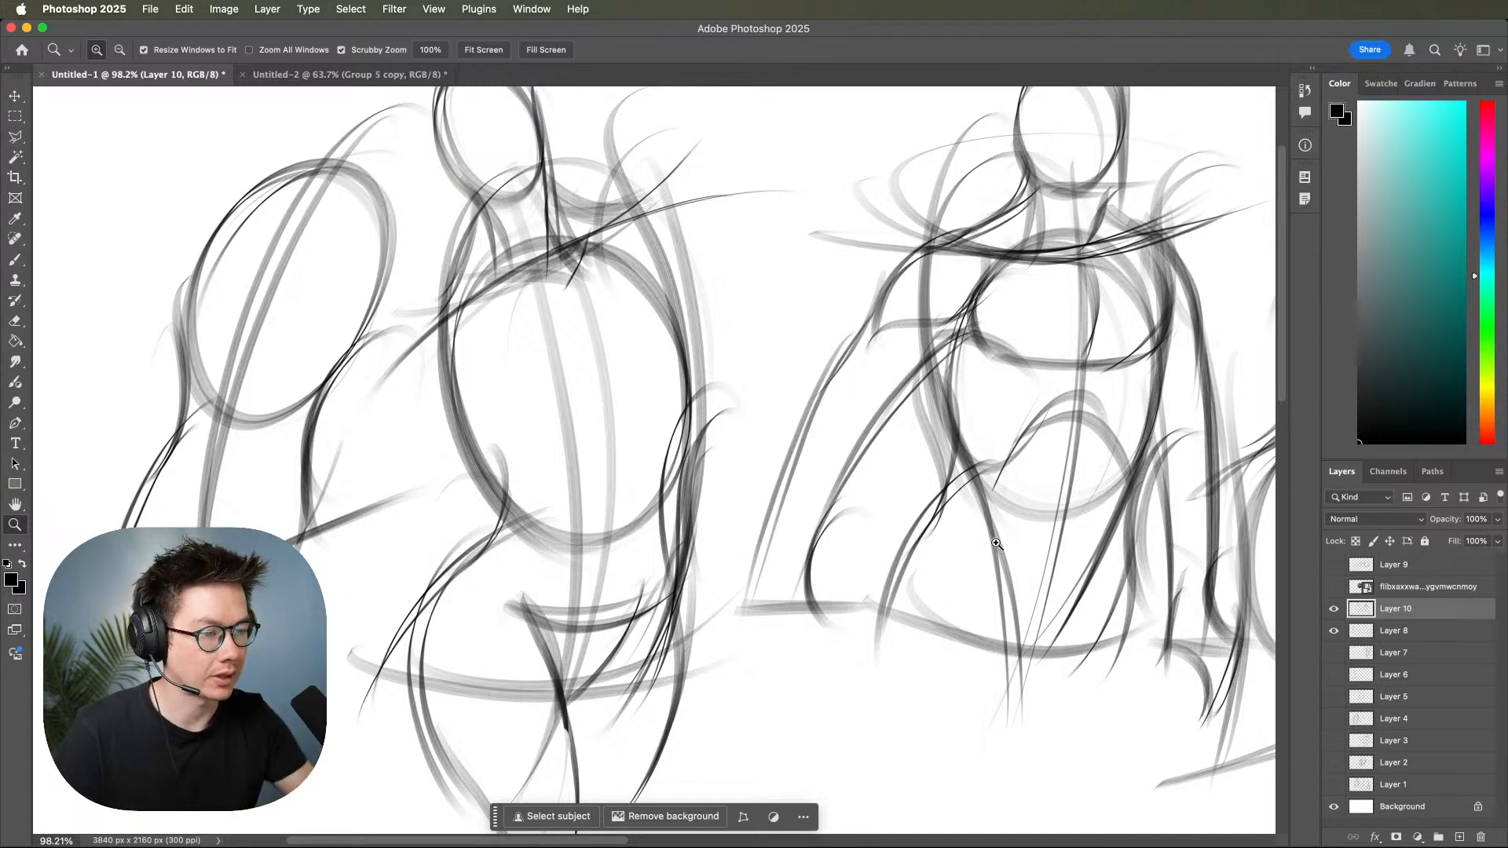
# Hide the sketches on Layer 10 and Layer 8 and add a new empty layer above them.
pyautogui.moveTo(1108, 532); pyautogui.dragTo(1048, 550)
pyautogui.moveTo(1120, 536); pyautogui.dragTo(1101, 534)
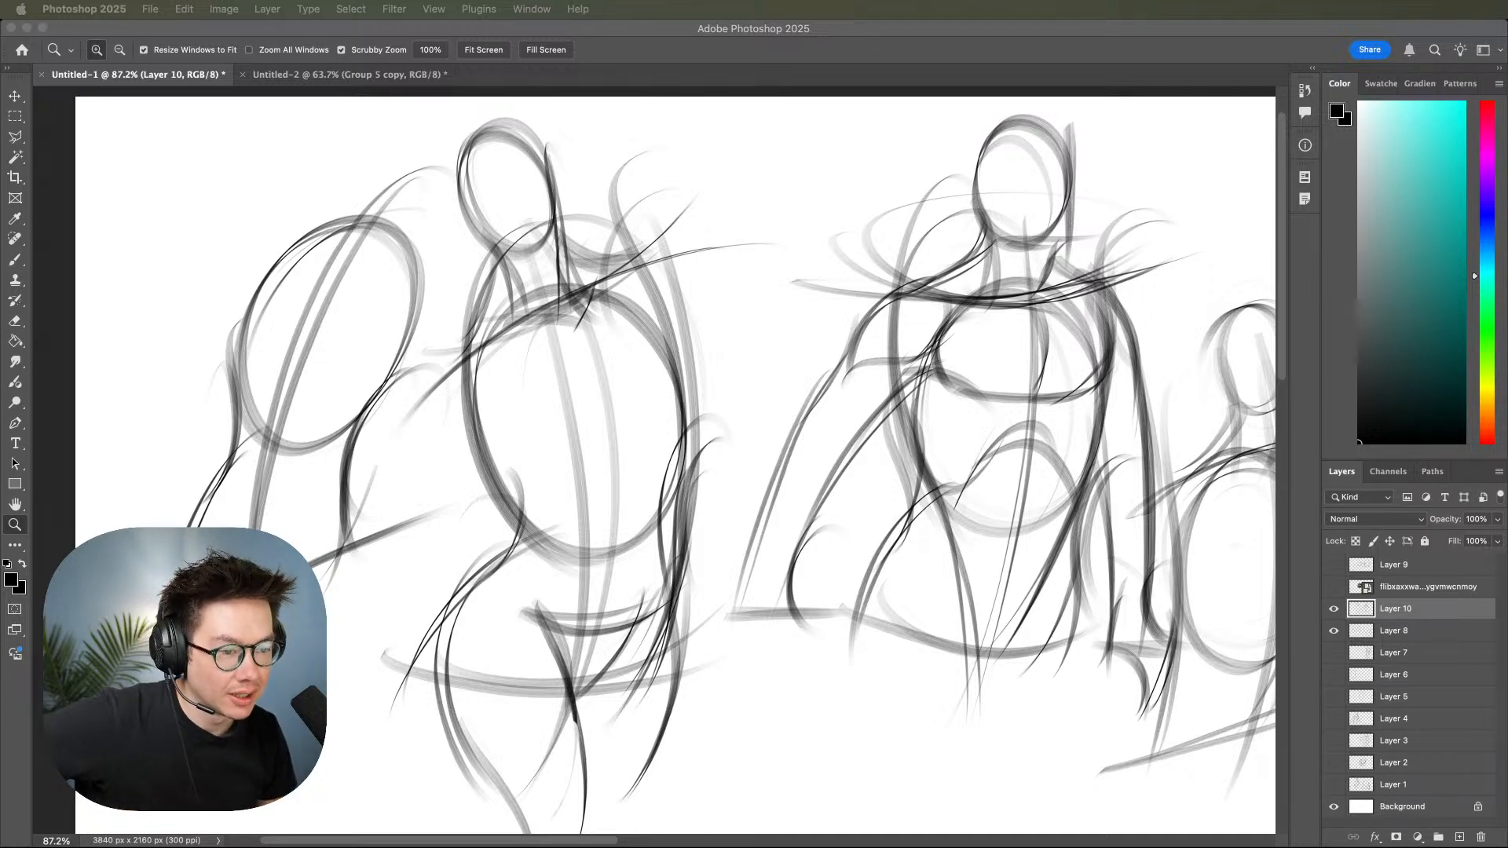
pyautogui.click(816, 325)
pyautogui.moveTo(837, 337); pyautogui.dragTo(901, 227)
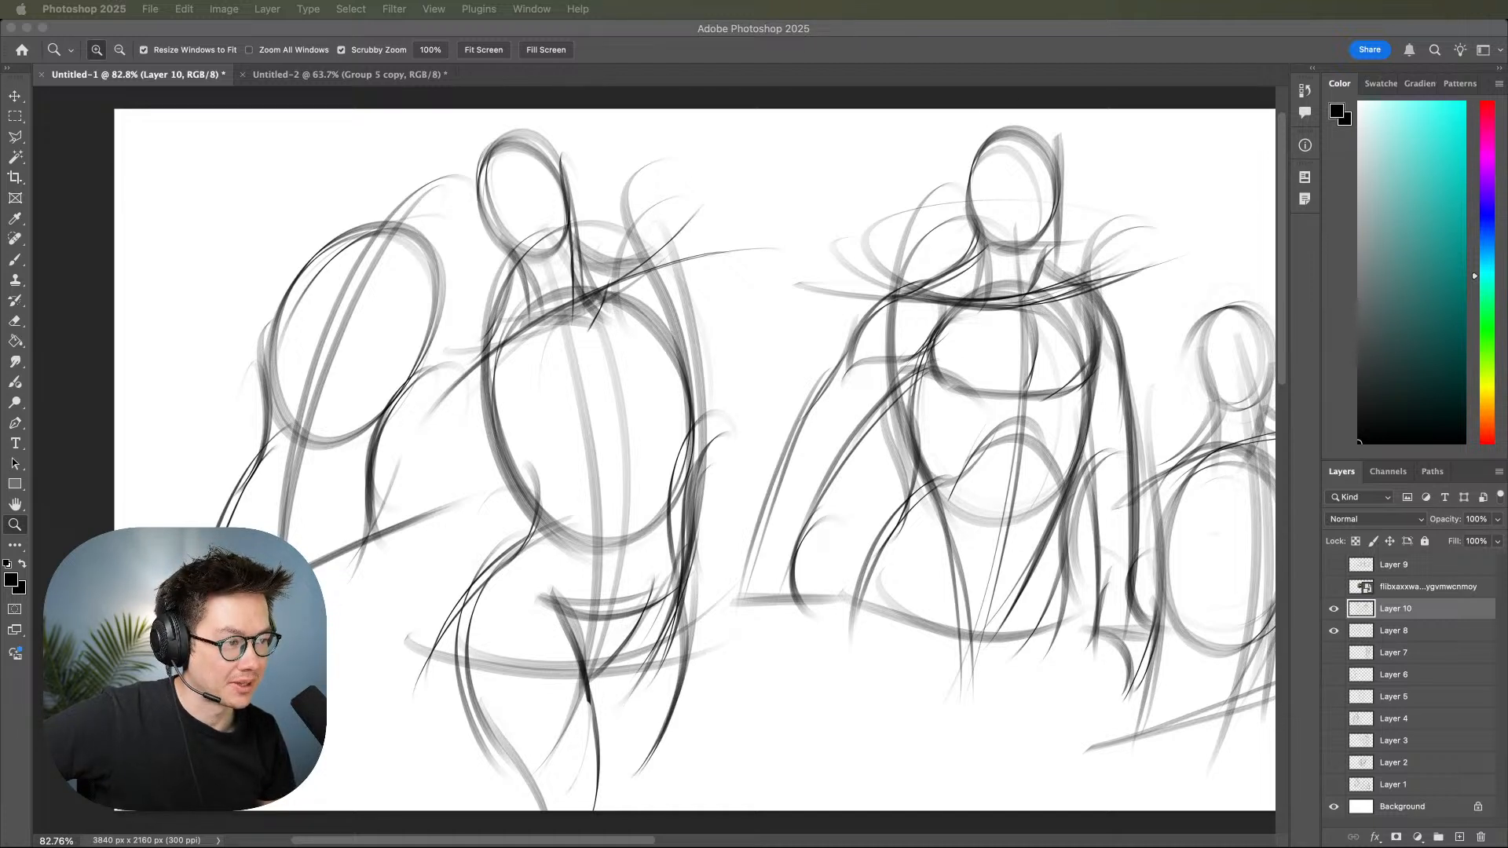
pyautogui.click(1334, 631)
pyautogui.click(1341, 614)
pyautogui.click(1459, 837)
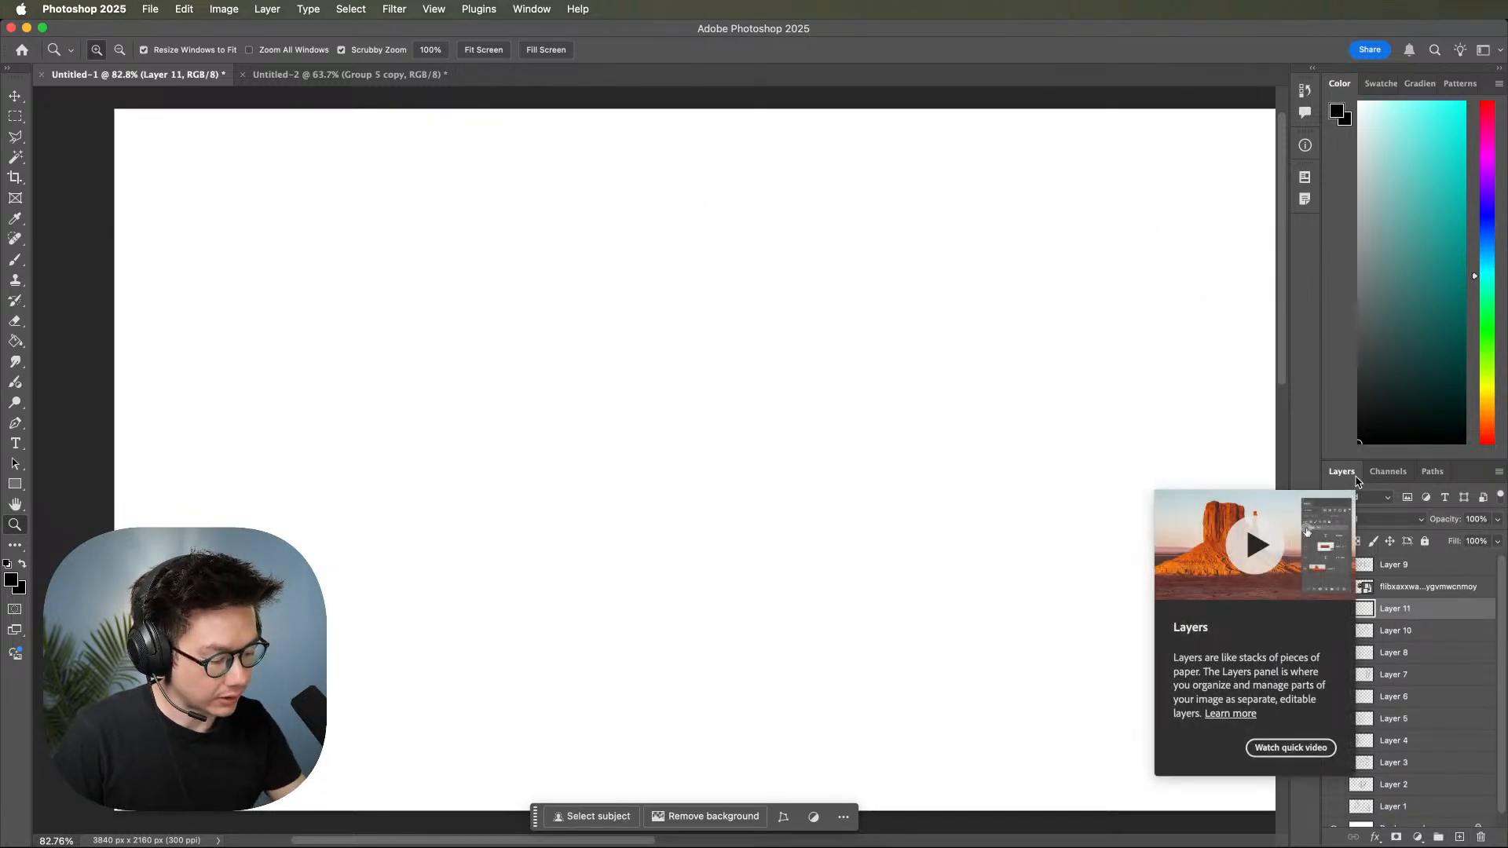
# Brush a simple tapered torso with a gently sagging shoulder line, two converging curved sides and a short hip line.
pyautogui.moveTo(1130, 387)
pyautogui.mouseDown()
pyautogui.moveTo(1074, 379)
pyautogui.moveTo(1091, 417)
pyautogui.moveTo(1131, 424)
pyautogui.moveTo(1124, 455)
pyautogui.moveTo(1024, 430)
pyautogui.moveTo(1053, 421)
pyautogui.mouseUp()
pyautogui.press('b')
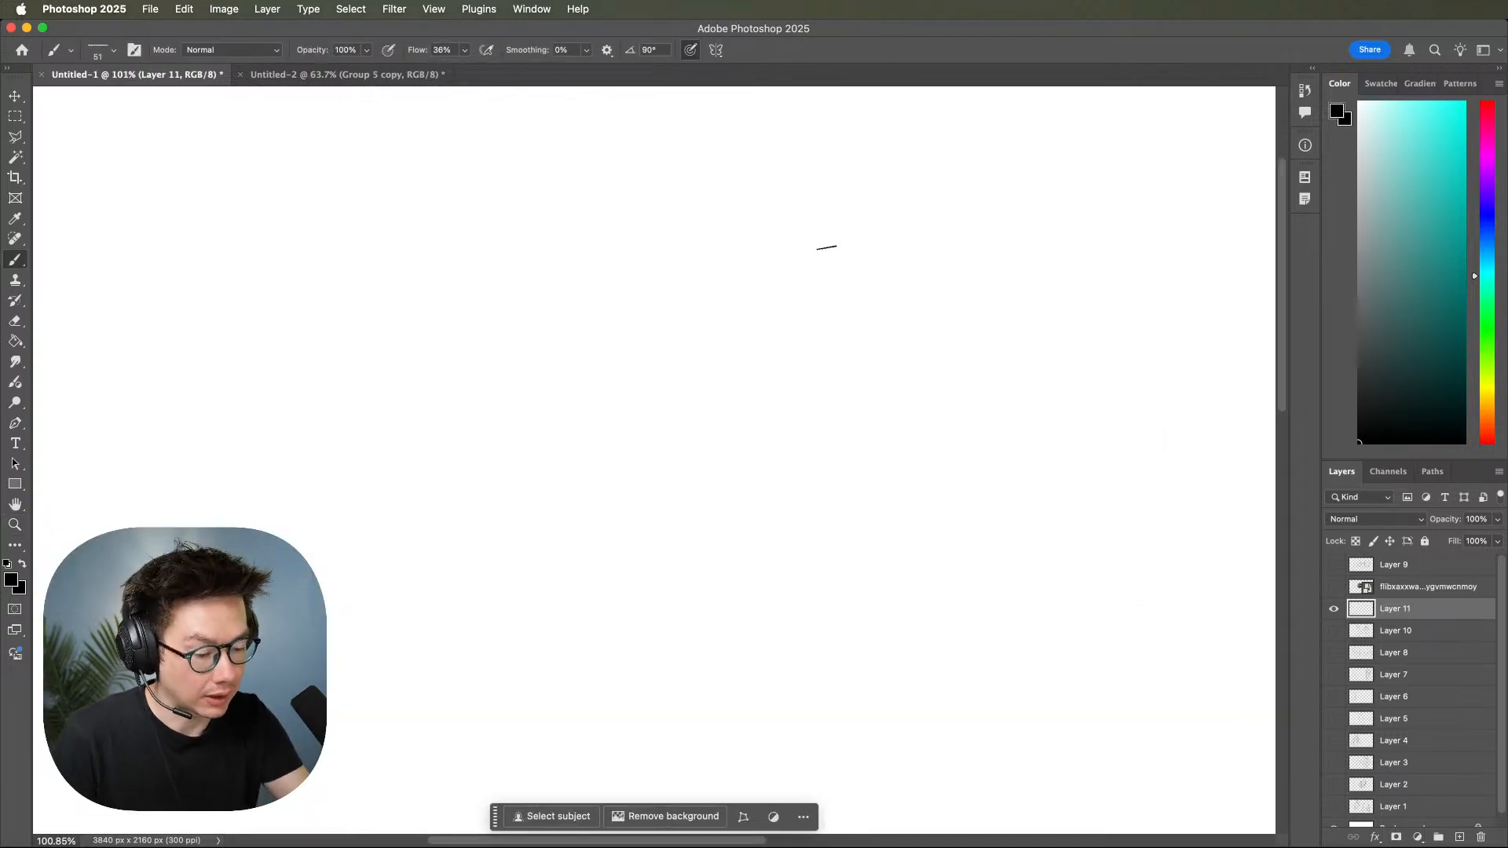
pyautogui.moveTo(738, 250)
pyautogui.mouseDown()
pyautogui.moveTo(1053, 257)
pyautogui.moveTo(978, 212)
pyautogui.moveTo(962, 253)
pyautogui.mouseUp()
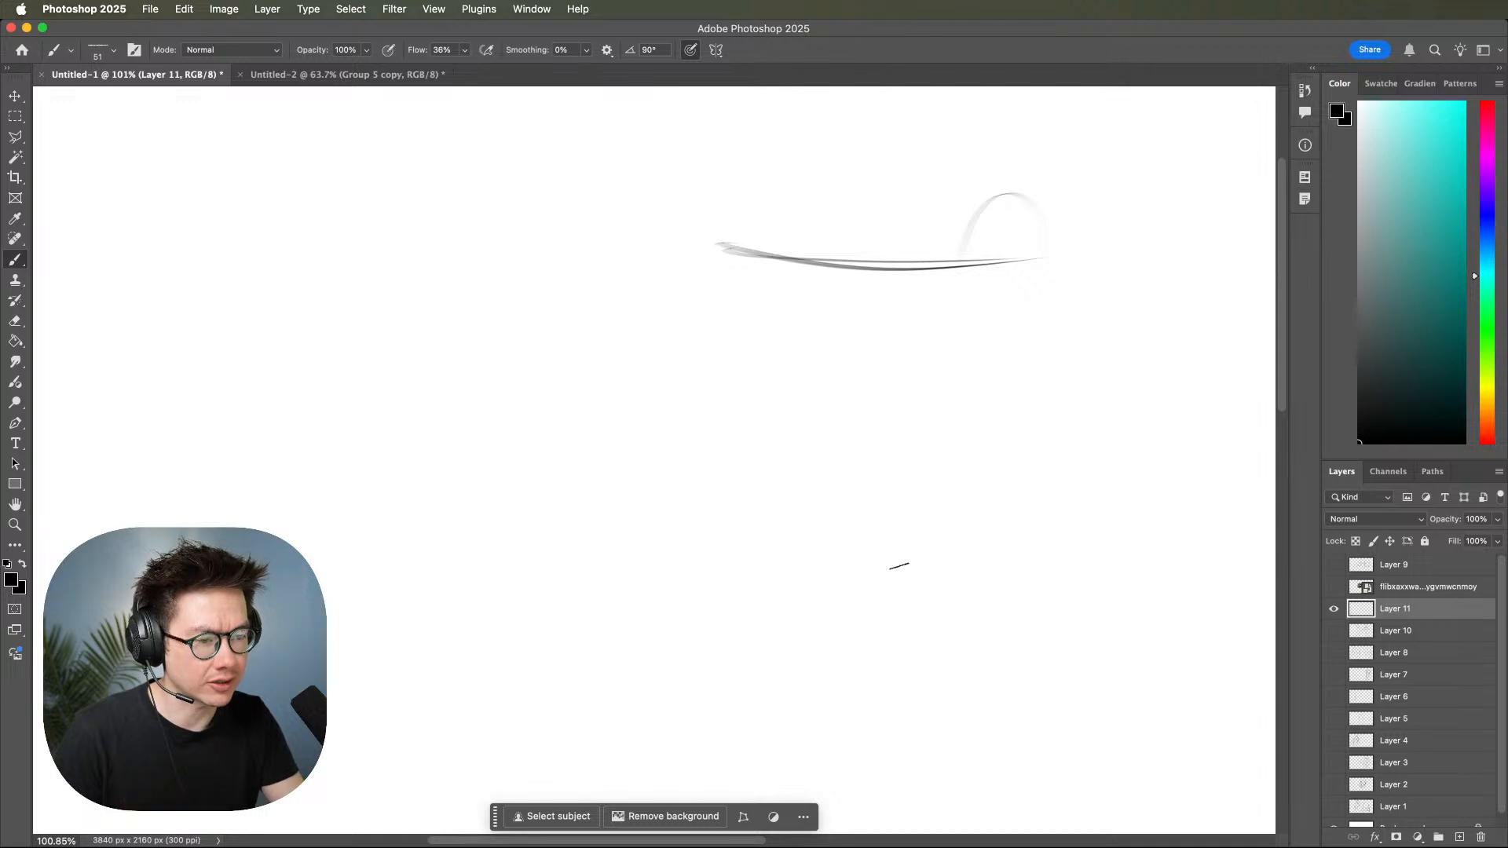
pyautogui.moveTo(1029, 184)
pyautogui.mouseDown()
pyautogui.moveTo(887, 590)
pyautogui.moveTo(903, 642)
pyautogui.mouseUp()
pyautogui.moveTo(763, 183)
pyautogui.mouseDown()
pyautogui.moveTo(793, 534)
pyautogui.moveTo(778, 280)
pyautogui.moveTo(783, 669)
pyautogui.mouseUp()
pyautogui.moveTo(731, 595)
pyautogui.mouseDown()
pyautogui.moveTo(1004, 604)
pyautogui.moveTo(748, 620)
pyautogui.moveTo(1035, 624)
pyautogui.mouseUp()
# Draw a second tapered torso beside the first with a straight shoulder line, slanted sides and a narrow base.
pyautogui.moveTo(974, 306)
pyautogui.mouseDown()
pyautogui.moveTo(912, 253)
pyautogui.moveTo(792, 275)
pyautogui.mouseUp()
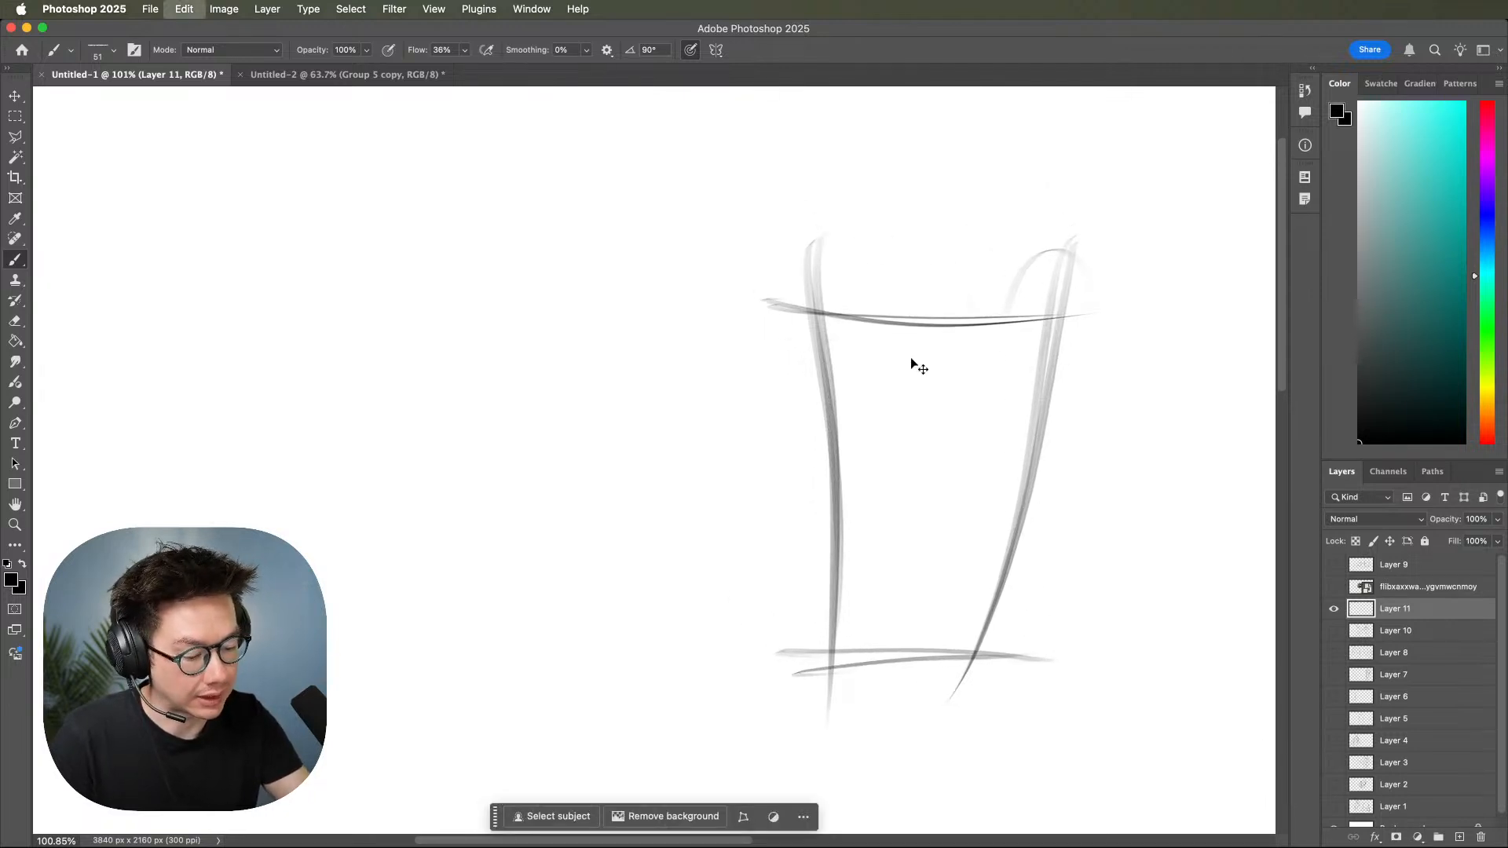
pyautogui.hscroll(-6, 966, 393)
pyautogui.moveTo(598, 325)
pyautogui.mouseDown()
pyautogui.moveTo(927, 327)
pyautogui.moveTo(750, 677)
pyautogui.mouseUp()
pyautogui.moveTo(861, 333); pyautogui.dragTo(759, 642)
pyautogui.moveTo(609, 290); pyautogui.dragTo(642, 632)
pyautogui.moveTo(613, 289); pyautogui.dragTo(663, 697)
pyautogui.moveTo(622, 303)
pyautogui.mouseDown()
pyautogui.moveTo(636, 313)
pyautogui.moveTo(649, 658)
pyautogui.moveTo(801, 630)
pyautogui.mouseUp()
pyautogui.moveTo(638, 630); pyautogui.dragTo(803, 622)
# Start a third torso beside the straight-shouldered one with a horizontal shoulder line and inward-curving ribcage sides.
pyautogui.hscroll(6, 895, 600)
pyautogui.hscroll(-12, 938, 592)
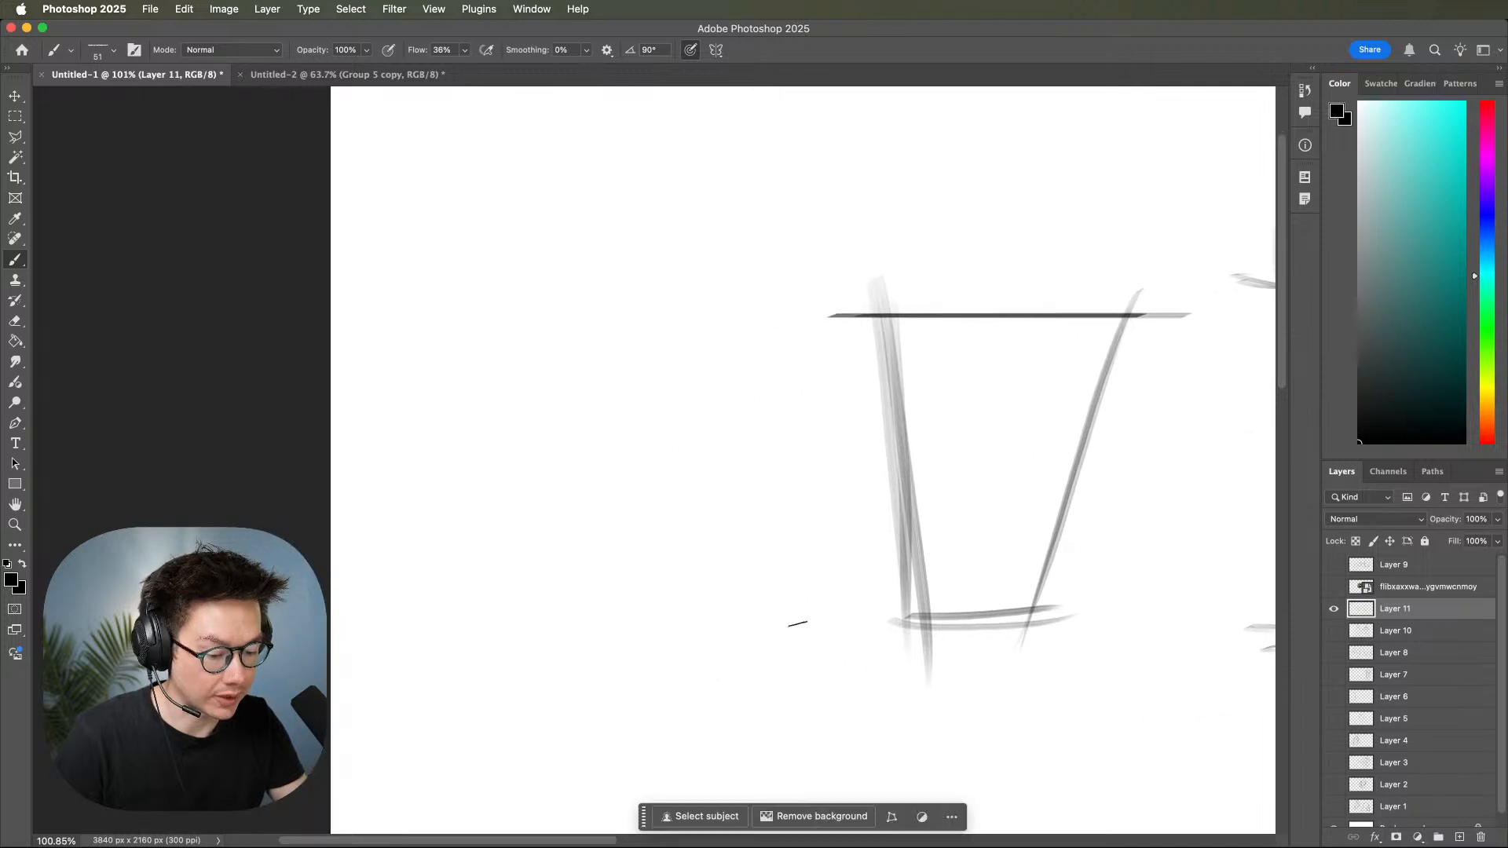
pyautogui.moveTo(491, 289); pyautogui.dragTo(690, 291)
pyautogui.moveTo(472, 291); pyautogui.dragTo(740, 293)
pyautogui.moveTo(518, 249); pyautogui.dragTo(506, 425)
pyautogui.moveTo(721, 255)
pyautogui.mouseDown()
pyautogui.moveTo(666, 413)
pyautogui.moveTo(635, 424)
pyautogui.moveTo(656, 294)
pyautogui.moveTo(602, 464)
pyautogui.mouseUp()
pyautogui.moveTo(703, 263); pyautogui.dragTo(613, 463)
pyautogui.moveTo(531, 265); pyautogui.dragTo(511, 390)
# Extend the third torso's sides through a pinched waist and add outward-curving hip contours.
pyautogui.moveTo(581, 232); pyautogui.dragTo(520, 605)
pyautogui.moveTo(578, 264); pyautogui.dragTo(522, 609)
pyautogui.moveTo(652, 373)
pyautogui.mouseDown()
pyautogui.moveTo(677, 539)
pyautogui.moveTo(661, 542)
pyautogui.mouseUp()
pyautogui.moveTo(655, 435); pyautogui.dragTo(655, 608)
pyautogui.moveTo(507, 403); pyautogui.dragTo(495, 535)
pyautogui.moveTo(537, 434); pyautogui.dragTo(472, 629)
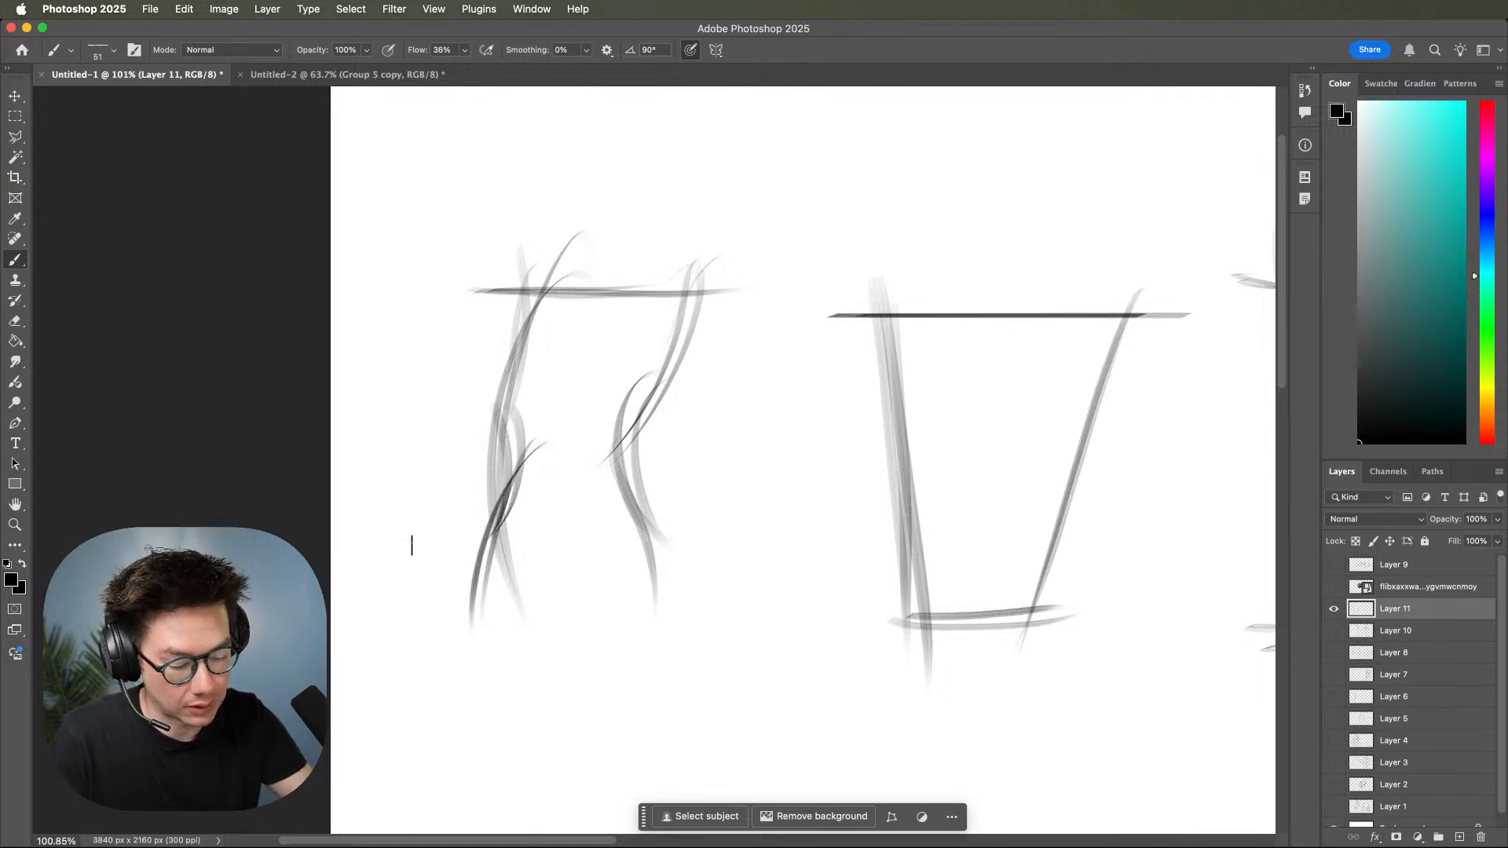
# Close the third torso with a sagging hip curve and add a curved centre line from shoulders to pelvis.
pyautogui.moveTo(414, 546); pyautogui.dragTo(695, 577)
pyautogui.moveTo(472, 573); pyautogui.dragTo(652, 593)
pyautogui.moveTo(644, 240)
pyautogui.mouseDown()
pyautogui.moveTo(577, 628)
pyautogui.moveTo(554, 591)
pyautogui.mouseUp()
# Draw an arched double shoulder line for a fourth torso in the empty area beside the first tapered torso.
pyautogui.moveTo(968, 618)
pyautogui.mouseDown()
pyautogui.moveTo(986, 657)
pyautogui.moveTo(1055, 690)
pyautogui.mouseUp()
pyautogui.moveTo(1077, 595); pyautogui.dragTo(632, 655)
pyautogui.moveTo(1101, 594); pyautogui.dragTo(968, 596)
pyautogui.moveTo(1052, 604)
pyautogui.mouseDown()
pyautogui.moveTo(990, 603)
pyautogui.moveTo(892, 536)
pyautogui.mouseUp()
pyautogui.moveTo(1066, 536); pyautogui.dragTo(981, 494)
pyautogui.moveTo(966, 625); pyautogui.dragTo(982, 607)
pyautogui.moveTo(1022, 555); pyautogui.dragTo(1045, 504)
pyautogui.moveTo(1050, 537)
pyautogui.mouseDown()
pyautogui.moveTo(1024, 539)
pyautogui.moveTo(1007, 581)
pyautogui.moveTo(1120, 539)
pyautogui.moveTo(1056, 571)
pyautogui.mouseUp()
pyautogui.moveTo(1036, 568); pyautogui.dragTo(1077, 570)
pyautogui.moveTo(1018, 616); pyautogui.dragTo(993, 644)
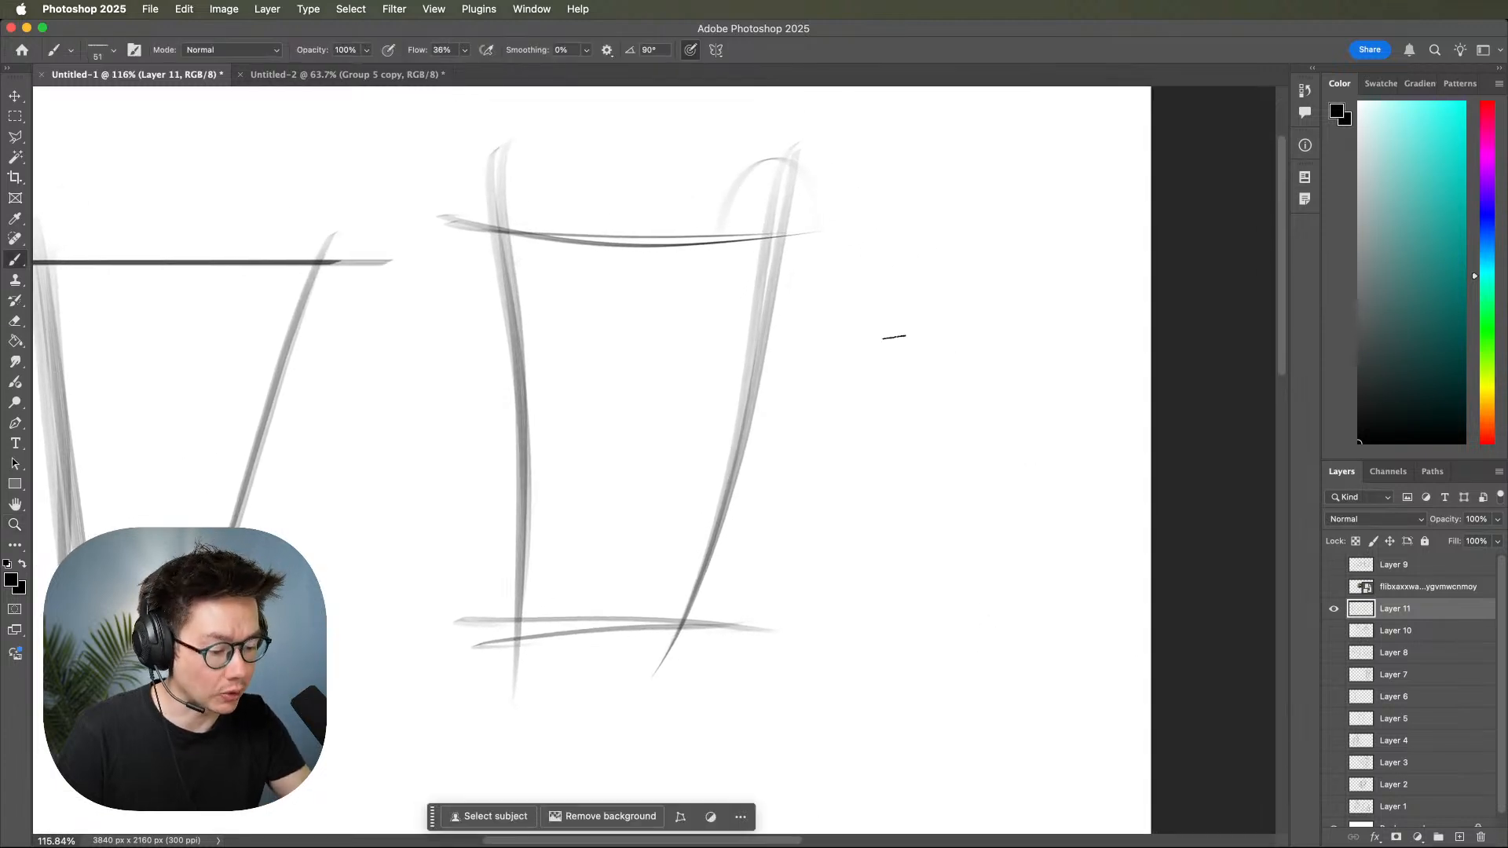
pyautogui.moveTo(1023, 353)
pyautogui.mouseDown()
pyautogui.moveTo(954, 533)
pyautogui.moveTo(1037, 354)
pyautogui.moveTo(1020, 417)
pyautogui.mouseUp()
pyautogui.press('super+z')
pyautogui.moveTo(818, 344)
pyautogui.mouseDown()
pyautogui.moveTo(1140, 358)
pyautogui.moveTo(1092, 337)
pyautogui.moveTo(1021, 524)
pyautogui.mouseUp()
pyautogui.moveTo(1139, 329); pyautogui.dragTo(1009, 500)
pyautogui.press('super+z')
pyautogui.press('super+z')
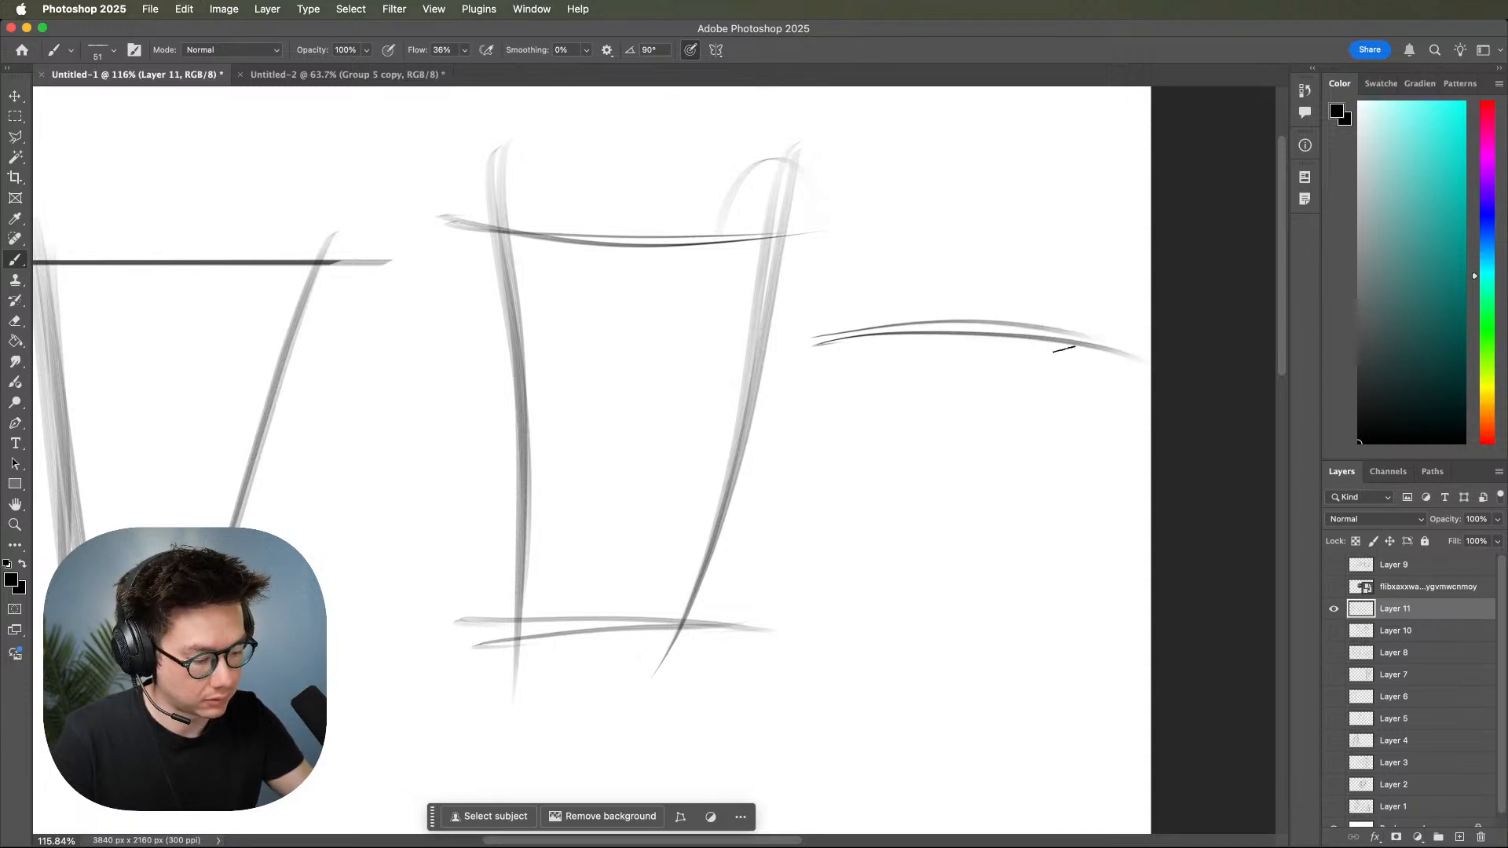
# Draw the fourth torso's right contour from the shoulder line through a tight waist to a rounded hip.
pyautogui.moveTo(1038, 298); pyautogui.dragTo(993, 544)
pyautogui.moveTo(1073, 416)
pyautogui.mouseDown()
pyautogui.moveTo(1015, 480)
pyautogui.moveTo(1028, 574)
pyautogui.mouseUp()
pyautogui.moveTo(1095, 445)
pyautogui.mouseDown()
pyautogui.moveTo(1020, 531)
pyautogui.moveTo(1038, 574)
pyautogui.mouseUp()
pyautogui.moveTo(1024, 504); pyautogui.dragTo(1036, 777)
# Draw the fourth torso's left ribcage, waist and hip contour and close it with a hip baseline.
pyautogui.moveTo(911, 319)
pyautogui.mouseDown()
pyautogui.moveTo(856, 479)
pyautogui.moveTo(884, 556)
pyautogui.mouseUp()
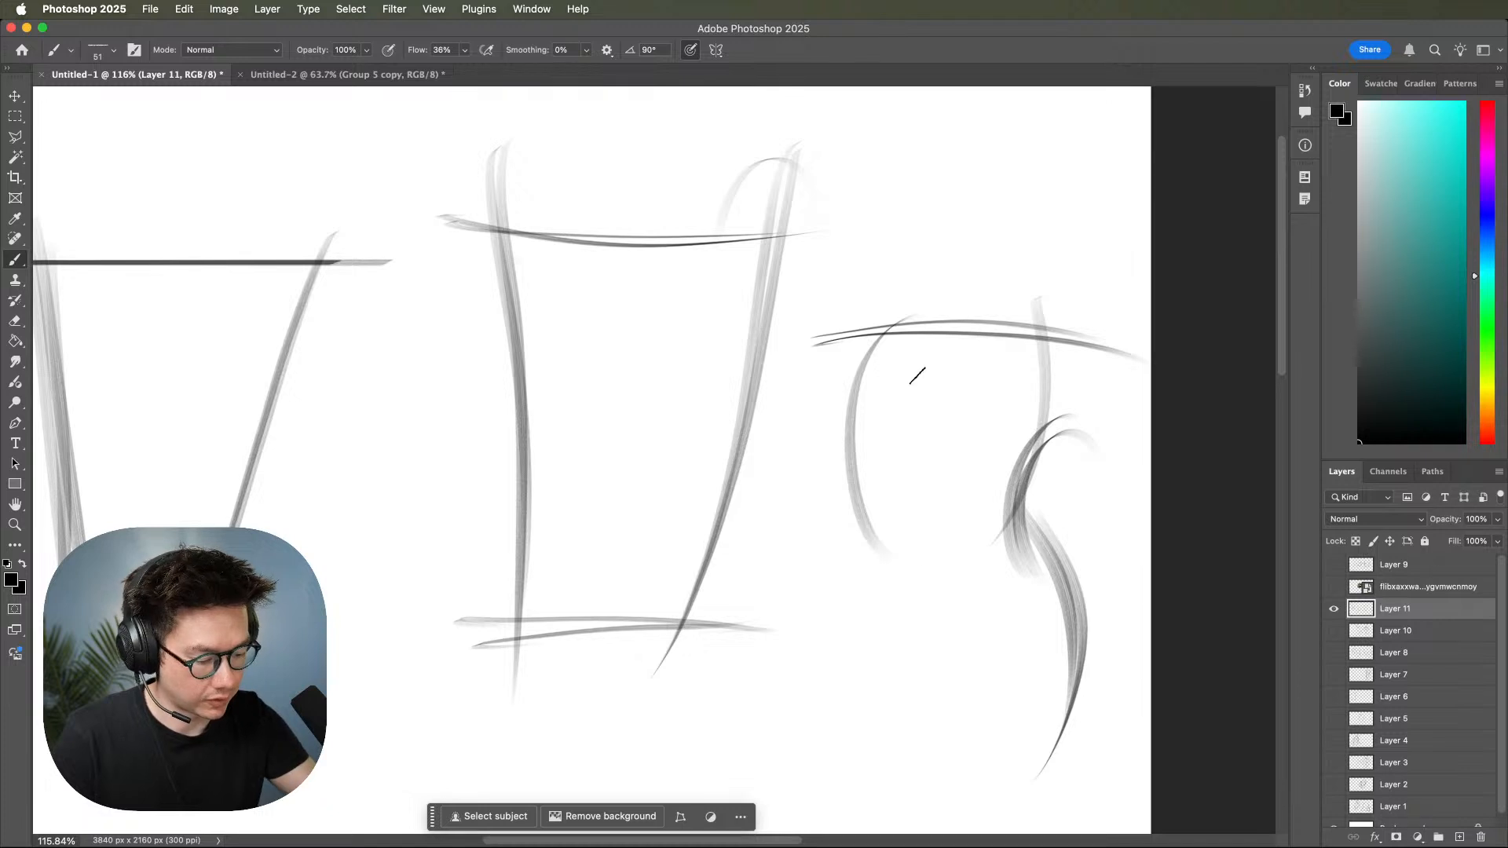
pyautogui.press('super+z')
pyautogui.moveTo(914, 320)
pyautogui.mouseDown()
pyautogui.moveTo(936, 542)
pyautogui.moveTo(928, 523)
pyautogui.moveTo(889, 554)
pyautogui.mouseUp()
pyautogui.moveTo(907, 479)
pyautogui.mouseDown()
pyautogui.moveTo(878, 552)
pyautogui.moveTo(864, 718)
pyautogui.mouseUp()
pyautogui.moveTo(981, 536)
pyautogui.mouseDown()
pyautogui.moveTo(856, 721)
pyautogui.moveTo(1131, 674)
pyautogui.mouseUp()
pyautogui.moveTo(837, 687); pyautogui.dragTo(1100, 675)
# Sketch a fifth torso below the others with a nearly straight shoulder line, two sides and a hip line.
pyautogui.moveTo(1056, 620); pyautogui.dragTo(1130, 632)
pyautogui.moveTo(1130, 632); pyautogui.dragTo(1092, 623)
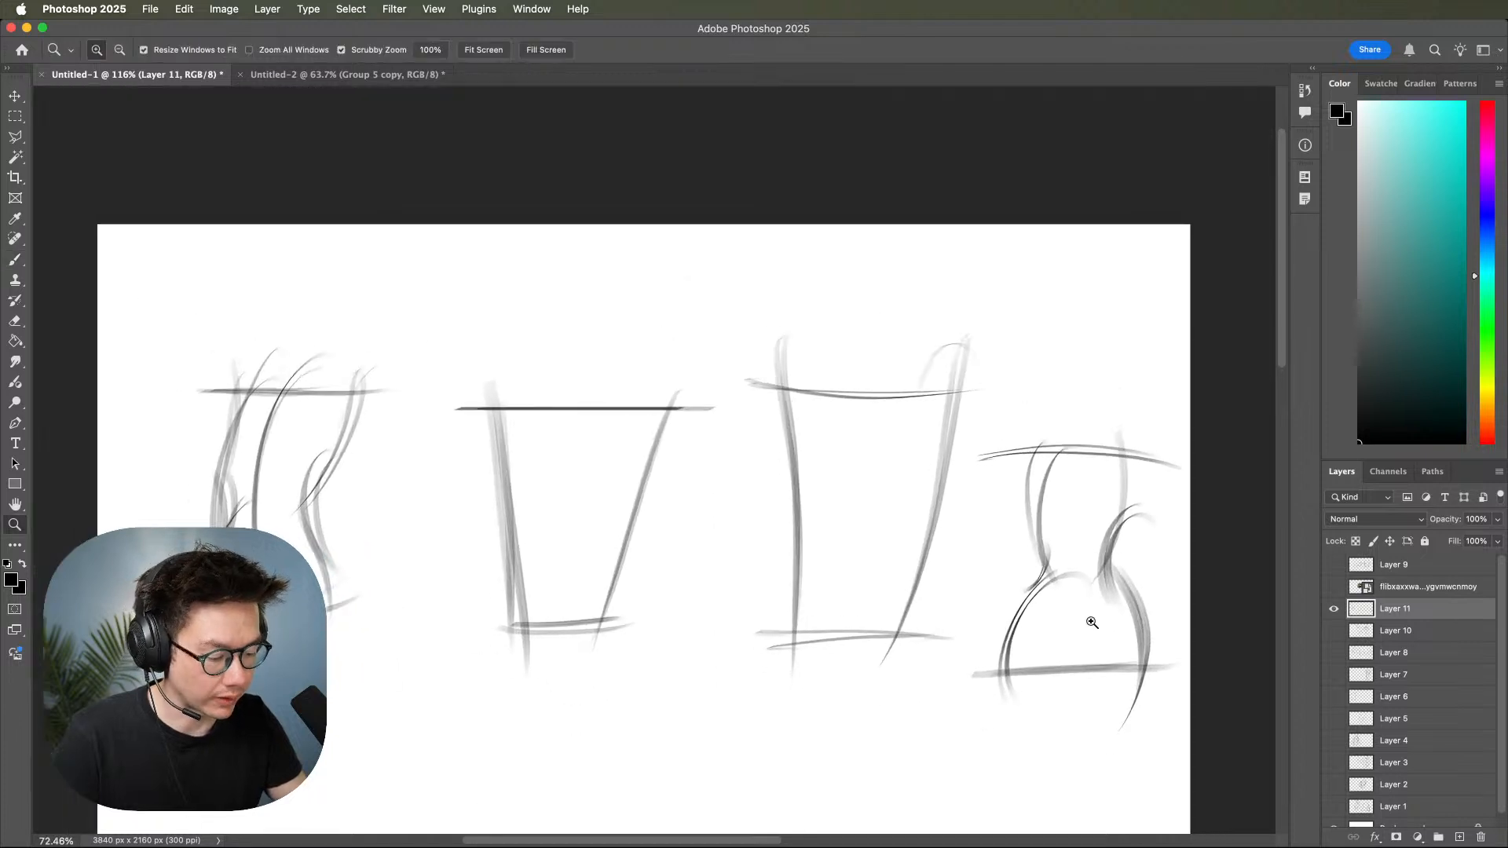
pyautogui.press('b')
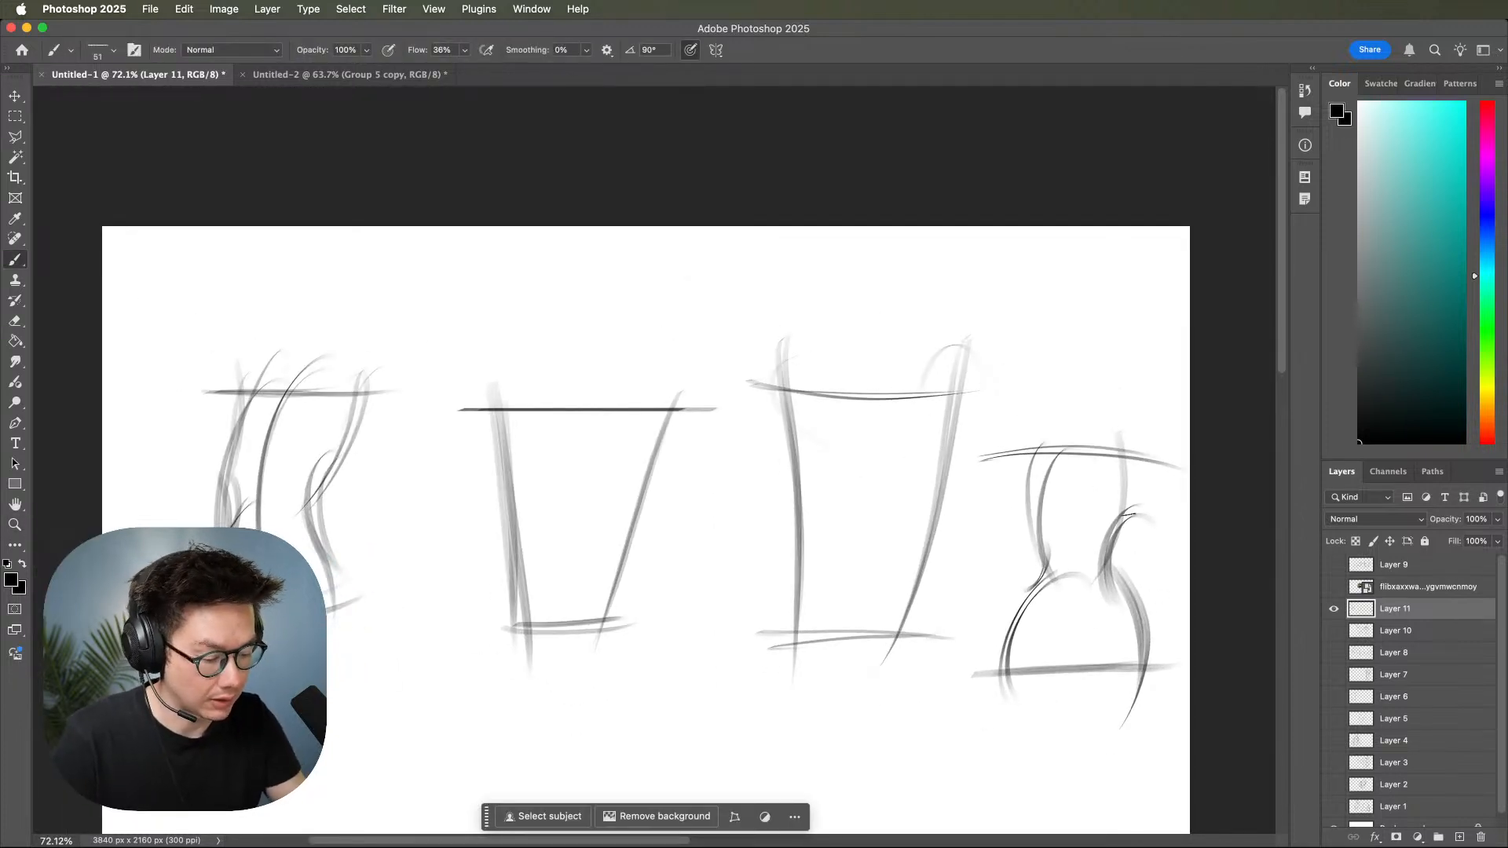
pyautogui.moveTo(990, 463); pyautogui.dragTo(1169, 470)
pyautogui.moveTo(870, 577)
pyautogui.mouseDown()
pyautogui.moveTo(1050, 408)
pyautogui.moveTo(1051, 381)
pyautogui.mouseUp()
pyautogui.moveTo(966, 497); pyautogui.dragTo(998, 470)
pyautogui.moveTo(681, 469); pyautogui.dragTo(968, 447)
pyautogui.moveTo(775, 436); pyautogui.dragTo(683, 688)
pyautogui.moveTo(844, 391); pyautogui.dragTo(839, 722)
pyautogui.moveTo(664, 646); pyautogui.dragTo(887, 642)
# Build the ribcage oval over the leftmost torso gesture, reworking the strokes around its centre line.
pyautogui.moveTo(947, 636); pyautogui.dragTo(1084, 737)
pyautogui.moveTo(1044, 653); pyautogui.dragTo(1184, 676)
pyautogui.moveTo(975, 650); pyautogui.dragTo(1066, 586)
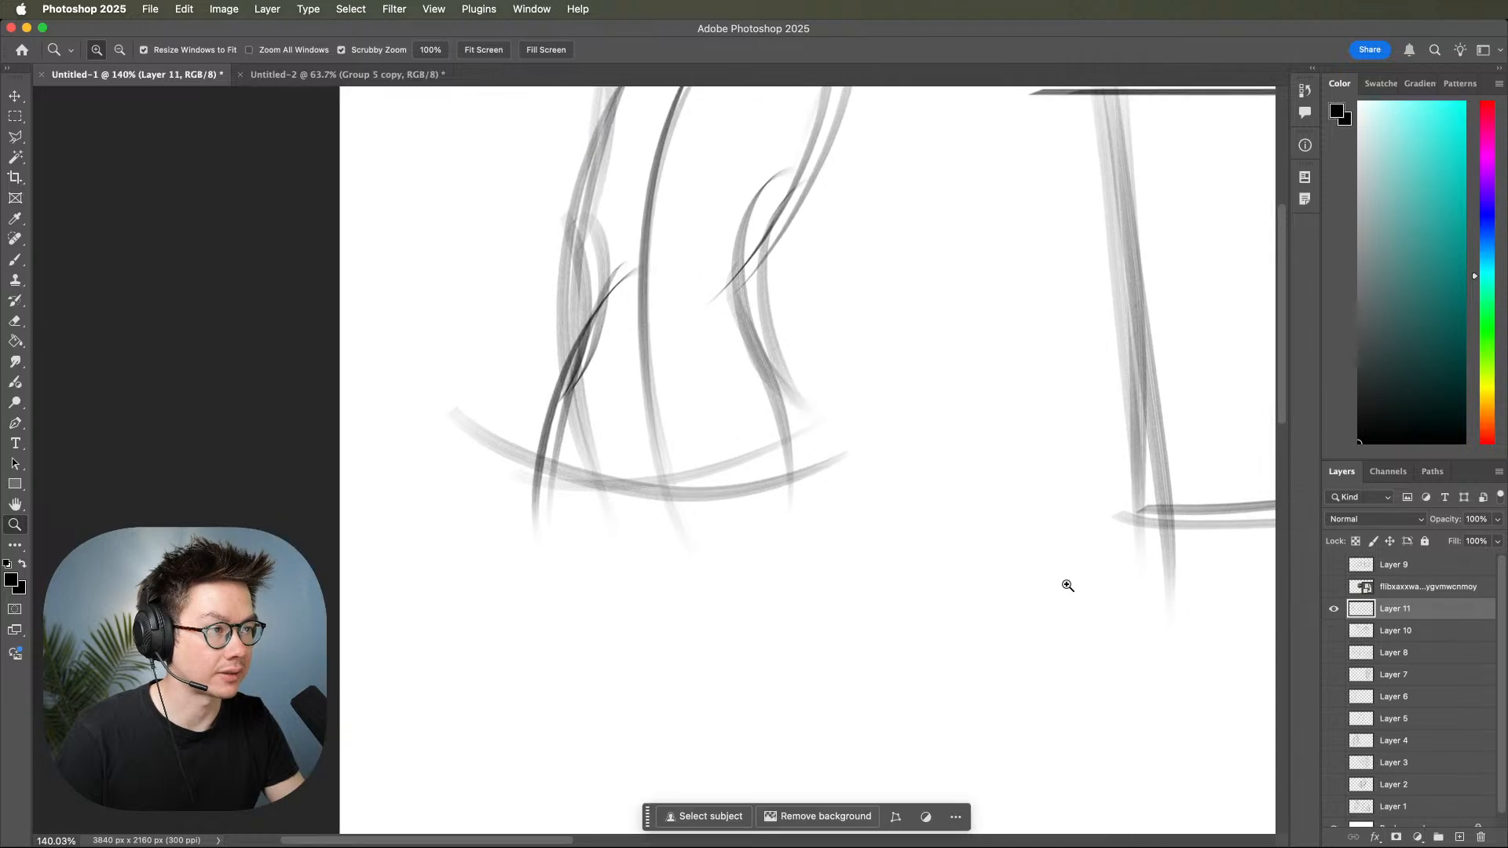
pyautogui.moveTo(1013, 529)
pyautogui.mouseDown()
pyautogui.moveTo(1074, 709)
pyautogui.moveTo(1024, 620)
pyautogui.moveTo(1016, 741)
pyautogui.mouseUp()
pyautogui.press('b')
pyautogui.moveTo(872, 354); pyautogui.dragTo(766, 589)
pyautogui.moveTo(853, 642)
pyautogui.mouseDown()
pyautogui.moveTo(923, 408)
pyautogui.moveTo(767, 592)
pyautogui.moveTo(945, 499)
pyautogui.moveTo(763, 449)
pyautogui.moveTo(874, 613)
pyautogui.moveTo(890, 598)
pyautogui.moveTo(834, 383)
pyautogui.moveTo(802, 625)
pyautogui.moveTo(935, 444)
pyautogui.moveTo(911, 419)
pyautogui.mouseUp()
pyautogui.press('super+z')
pyautogui.press('super+z')
pyautogui.moveTo(873, 368)
pyautogui.mouseDown()
pyautogui.moveTo(794, 421)
pyautogui.moveTo(886, 388)
pyautogui.moveTo(943, 465)
pyautogui.moveTo(752, 521)
pyautogui.mouseUp()
# Strengthen both waist and hip contours below the leftmost torso's ribcage oval with darker curved strokes.
pyautogui.moveTo(1070, 581); pyautogui.dragTo(1077, 512)
pyautogui.moveTo(941, 489)
pyautogui.mouseDown()
pyautogui.moveTo(912, 536)
pyautogui.moveTo(936, 622)
pyautogui.mouseUp()
pyautogui.moveTo(1001, 519)
pyautogui.mouseDown()
pyautogui.moveTo(927, 507)
pyautogui.moveTo(935, 621)
pyautogui.mouseUp()
pyautogui.moveTo(920, 559); pyautogui.dragTo(974, 738)
pyautogui.moveTo(922, 601); pyautogui.dragTo(971, 730)
pyautogui.moveTo(756, 475); pyautogui.dragTo(773, 601)
pyautogui.moveTo(789, 510); pyautogui.dragTo(756, 606)
pyautogui.moveTo(797, 542); pyautogui.dragTo(724, 726)
# Draw the pelvis underside of the leftmost torso with lines converging at the crotch.
pyautogui.moveTo(1045, 650); pyautogui.dragTo(999, 656)
pyautogui.moveTo(737, 676)
pyautogui.mouseDown()
pyautogui.moveTo(841, 760)
pyautogui.moveTo(968, 666)
pyautogui.mouseUp()
pyautogui.moveTo(804, 727); pyautogui.dragTo(997, 612)
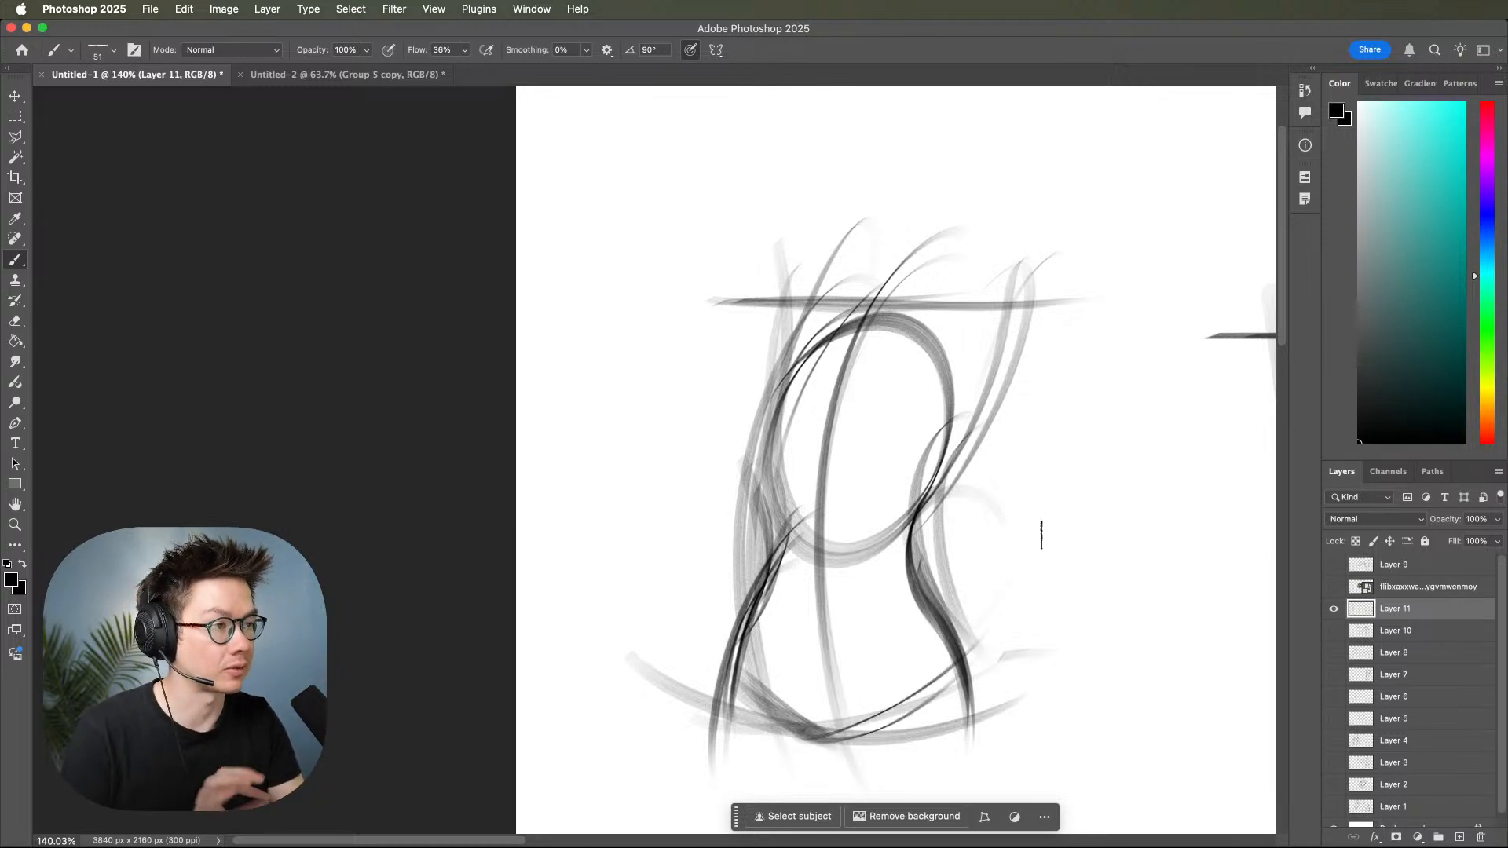
pyautogui.moveTo(1044, 588)
pyautogui.mouseDown()
pyautogui.moveTo(1043, 545)
pyautogui.moveTo(1151, 511)
pyautogui.moveTo(1184, 535)
pyautogui.mouseUp()
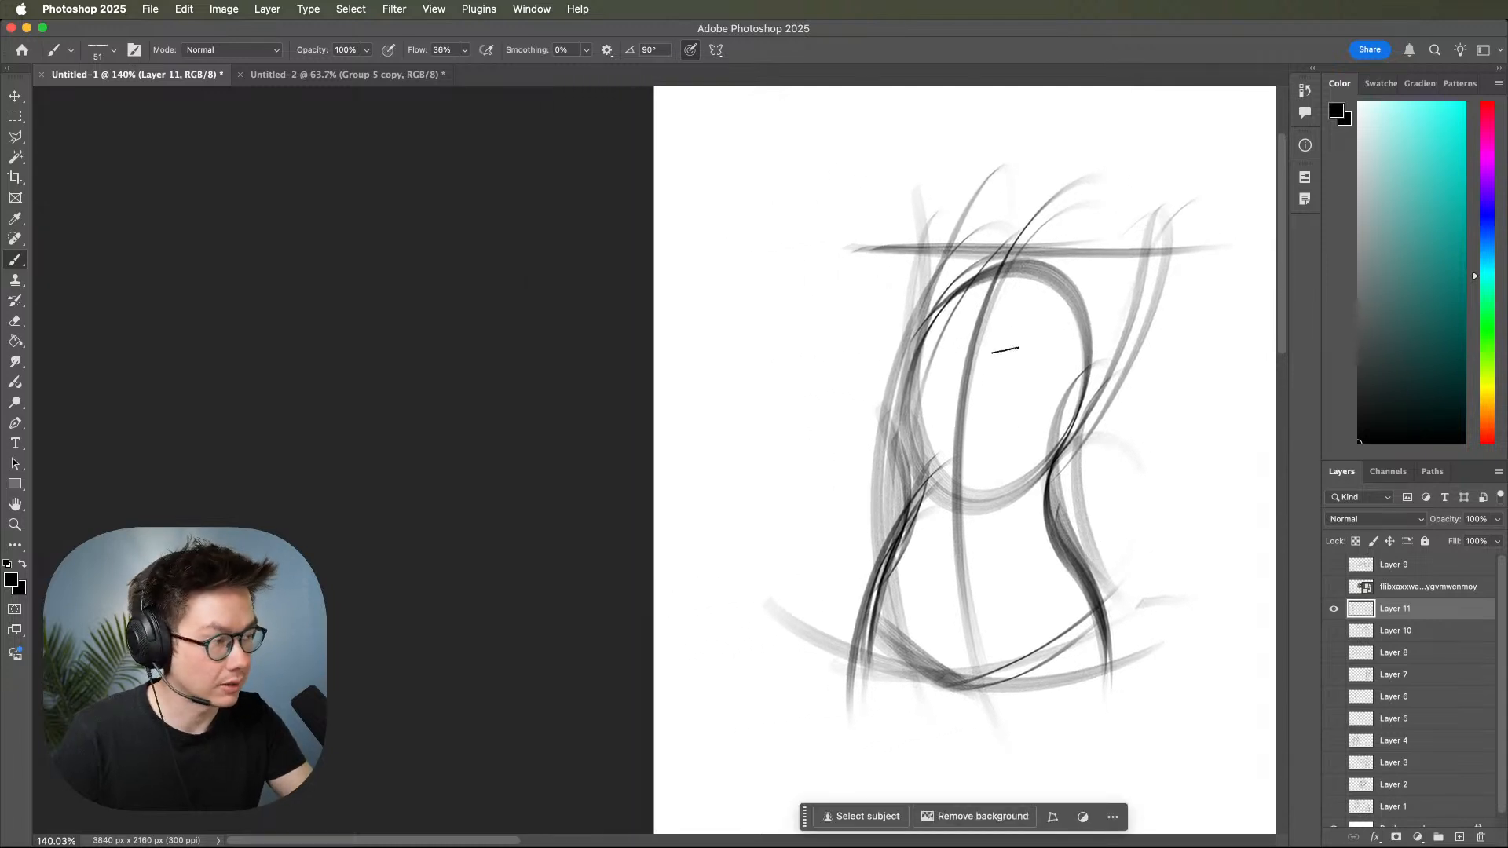
# Draw the left breast contour and an underbust curve across the leftmost torso's ribcage.
pyautogui.scroll(-2, 1001, 348)
pyautogui.moveTo(959, 253)
pyautogui.mouseDown()
pyautogui.moveTo(863, 297)
pyautogui.moveTo(935, 270)
pyautogui.moveTo(855, 350)
pyautogui.moveTo(955, 303)
pyautogui.moveTo(886, 369)
pyautogui.mouseUp()
pyautogui.moveTo(939, 276)
pyautogui.mouseDown()
pyautogui.moveTo(870, 354)
pyautogui.moveTo(910, 363)
pyautogui.mouseUp()
pyautogui.moveTo(935, 272)
pyautogui.mouseDown()
pyautogui.moveTo(920, 370)
pyautogui.moveTo(973, 336)
pyautogui.moveTo(909, 366)
pyautogui.moveTo(1005, 333)
pyautogui.mouseUp()
pyautogui.moveTo(917, 361)
pyautogui.mouseDown()
pyautogui.moveTo(1015, 348)
pyautogui.moveTo(1064, 376)
pyautogui.mouseUp()
pyautogui.moveTo(967, 355); pyautogui.dragTo(1072, 385)
# Add the upper chest curve and a round right breast on the leftmost torso.
pyautogui.moveTo(903, 292); pyautogui.dragTo(1084, 305)
pyautogui.moveTo(973, 256)
pyautogui.mouseDown()
pyautogui.moveTo(1062, 278)
pyautogui.moveTo(1088, 338)
pyautogui.mouseUp()
pyautogui.moveTo(1088, 292)
pyautogui.mouseDown()
pyautogui.moveTo(1097, 322)
pyautogui.moveTo(1024, 363)
pyautogui.mouseUp()
pyautogui.moveTo(1028, 289)
pyautogui.mouseDown()
pyautogui.moveTo(1037, 360)
pyautogui.moveTo(1068, 361)
pyautogui.mouseUp()
pyautogui.moveTo(1050, 271)
pyautogui.mouseDown()
pyautogui.moveTo(1037, 352)
pyautogui.moveTo(1063, 360)
pyautogui.mouseUp()
# Add a curved centre line, a ribcage oval and waist-to-pelvis contours to the straight-shouldered tapered torso.
pyautogui.moveTo(1061, 485); pyautogui.dragTo(653, 552)
pyautogui.press('z')
pyautogui.moveTo(1122, 543)
pyautogui.mouseDown()
pyautogui.moveTo(1094, 571)
pyautogui.moveTo(908, 540)
pyautogui.mouseUp()
pyautogui.press('b')
pyautogui.scroll(3, 1062, 502)
pyautogui.moveTo(948, 271)
pyautogui.mouseDown()
pyautogui.moveTo(935, 604)
pyautogui.moveTo(940, 268)
pyautogui.moveTo(895, 730)
pyautogui.mouseUp()
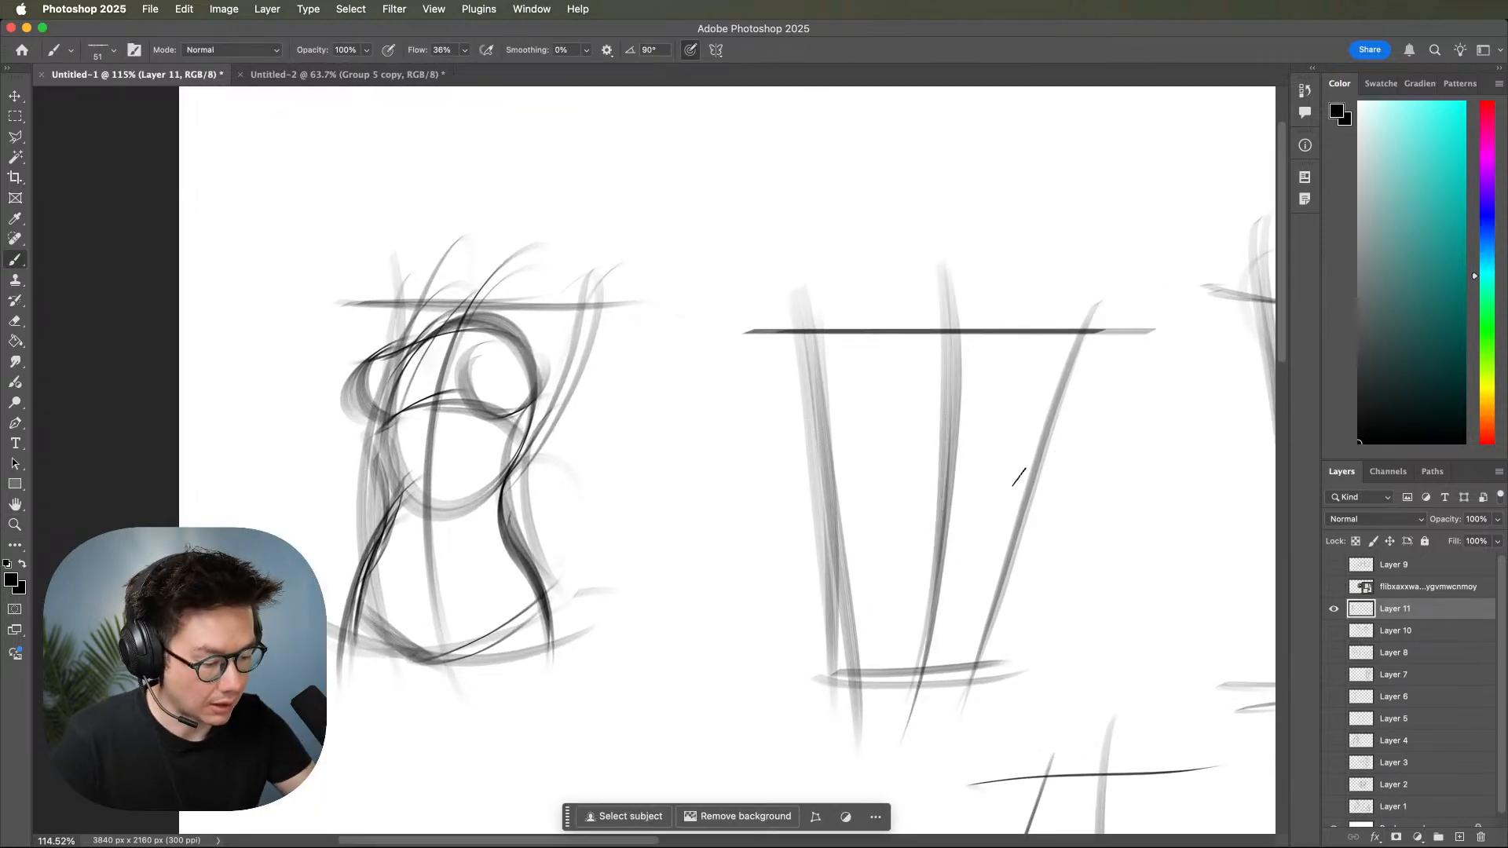
pyautogui.moveTo(988, 559)
pyautogui.mouseDown()
pyautogui.moveTo(929, 331)
pyautogui.moveTo(895, 565)
pyautogui.moveTo(1024, 404)
pyautogui.moveTo(835, 427)
pyautogui.moveTo(979, 560)
pyautogui.moveTo(935, 369)
pyautogui.mouseUp()
pyautogui.moveTo(1025, 524); pyautogui.dragTo(973, 670)
pyautogui.moveTo(866, 530)
pyautogui.mouseDown()
pyautogui.moveTo(842, 641)
pyautogui.moveTo(859, 581)
pyautogui.moveTo(841, 628)
pyautogui.moveTo(892, 670)
pyautogui.moveTo(876, 655)
pyautogui.moveTo(963, 675)
pyautogui.mouseUp()
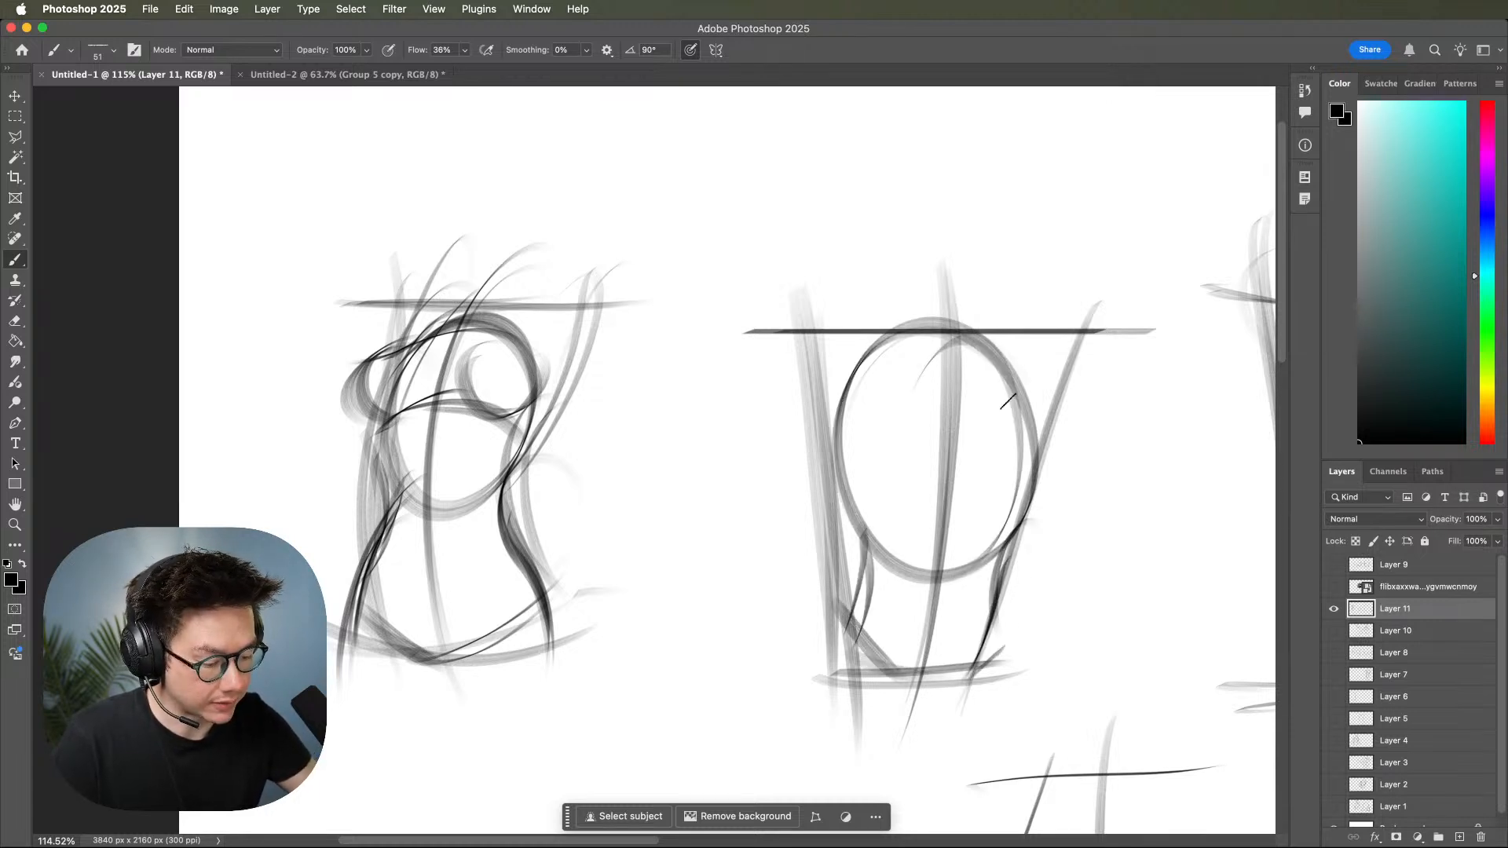
# Add the curved breastbone line, lower chest line and side chest contours to the straight-shouldered torso's ribcage.
pyautogui.moveTo(957, 332); pyautogui.dragTo(958, 448)
pyautogui.press('super+z')
pyautogui.press('super+z')
pyautogui.moveTo(958, 334)
pyautogui.mouseDown()
pyautogui.moveTo(970, 364)
pyautogui.moveTo(959, 441)
pyautogui.mouseUp()
pyautogui.moveTo(854, 342)
pyautogui.mouseDown()
pyautogui.moveTo(833, 442)
pyautogui.moveTo(1036, 455)
pyautogui.mouseUp()
pyautogui.moveTo(886, 452); pyautogui.dragTo(1072, 446)
pyautogui.moveTo(1030, 344); pyautogui.dragTo(1023, 459)
pyautogui.moveTo(1046, 377)
pyautogui.mouseDown()
pyautogui.moveTo(1029, 455)
pyautogui.moveTo(1021, 438)
pyautogui.mouseUp()
pyautogui.moveTo(823, 371); pyautogui.dragTo(895, 449)
# Darken the leftmost torso's bust and ribcage contours and add an armpit stroke and rib arch.
pyautogui.scroll(2, 1044, 550)
pyautogui.hscroll(-10, 1045, 550)
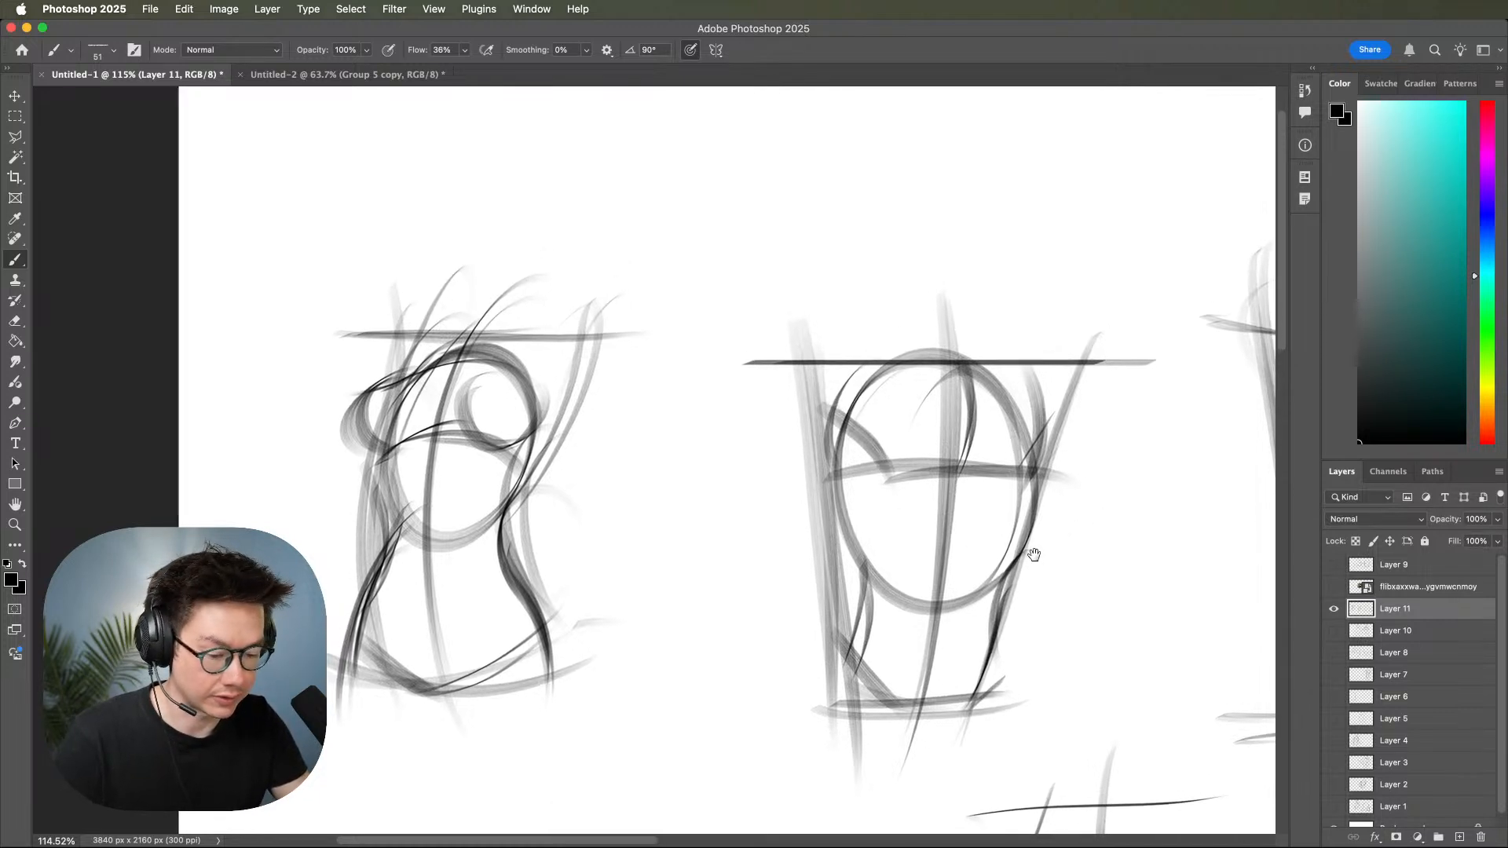
pyautogui.moveTo(816, 393)
pyautogui.mouseDown()
pyautogui.moveTo(854, 453)
pyautogui.moveTo(825, 446)
pyautogui.moveTo(871, 464)
pyautogui.mouseUp()
pyautogui.moveTo(873, 365)
pyautogui.mouseDown()
pyautogui.moveTo(899, 421)
pyautogui.moveTo(893, 402)
pyautogui.moveTo(948, 382)
pyautogui.mouseUp()
pyautogui.moveTo(750, 457); pyautogui.dragTo(760, 553)
pyautogui.moveTo(886, 471)
pyautogui.mouseDown()
pyautogui.moveTo(852, 550)
pyautogui.moveTo(868, 523)
pyautogui.mouseUp()
pyautogui.moveTo(742, 487)
pyautogui.mouseDown()
pyautogui.moveTo(762, 550)
pyautogui.moveTo(795, 491)
pyautogui.moveTo(845, 542)
pyautogui.mouseUp()
pyautogui.moveTo(777, 492); pyautogui.dragTo(798, 469)
pyautogui.moveTo(1034, 581)
pyautogui.mouseDown()
pyautogui.moveTo(929, 465)
pyautogui.moveTo(1068, 565)
pyautogui.moveTo(989, 569)
pyautogui.mouseUp()
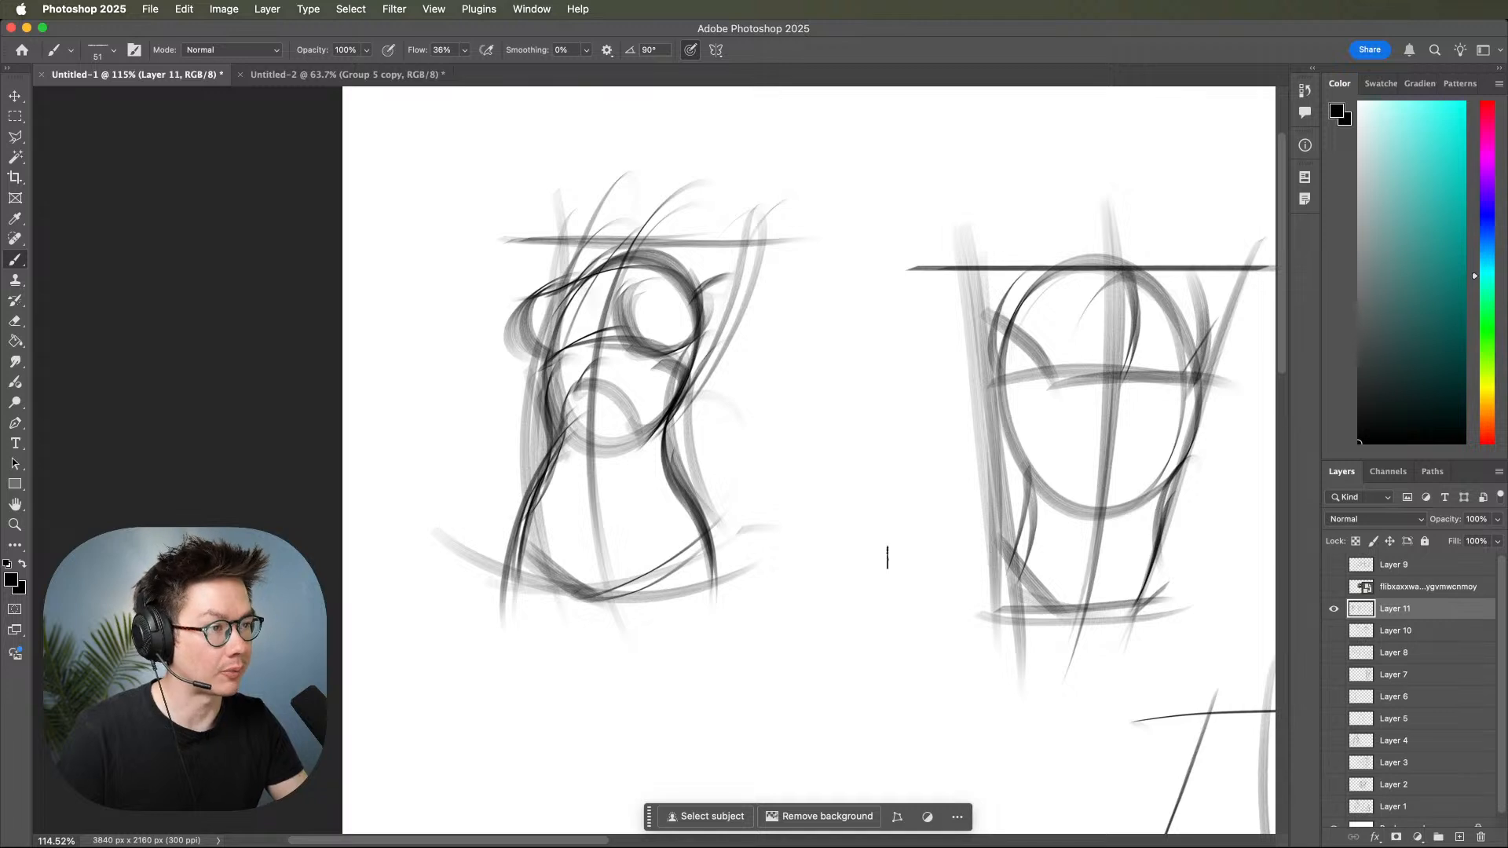
# Mark the pelvic triangle on the leftmost torso and draw its thigh contours sweeping down from the crotch and hip.
pyautogui.moveTo(573, 527); pyautogui.dragTo(597, 604)
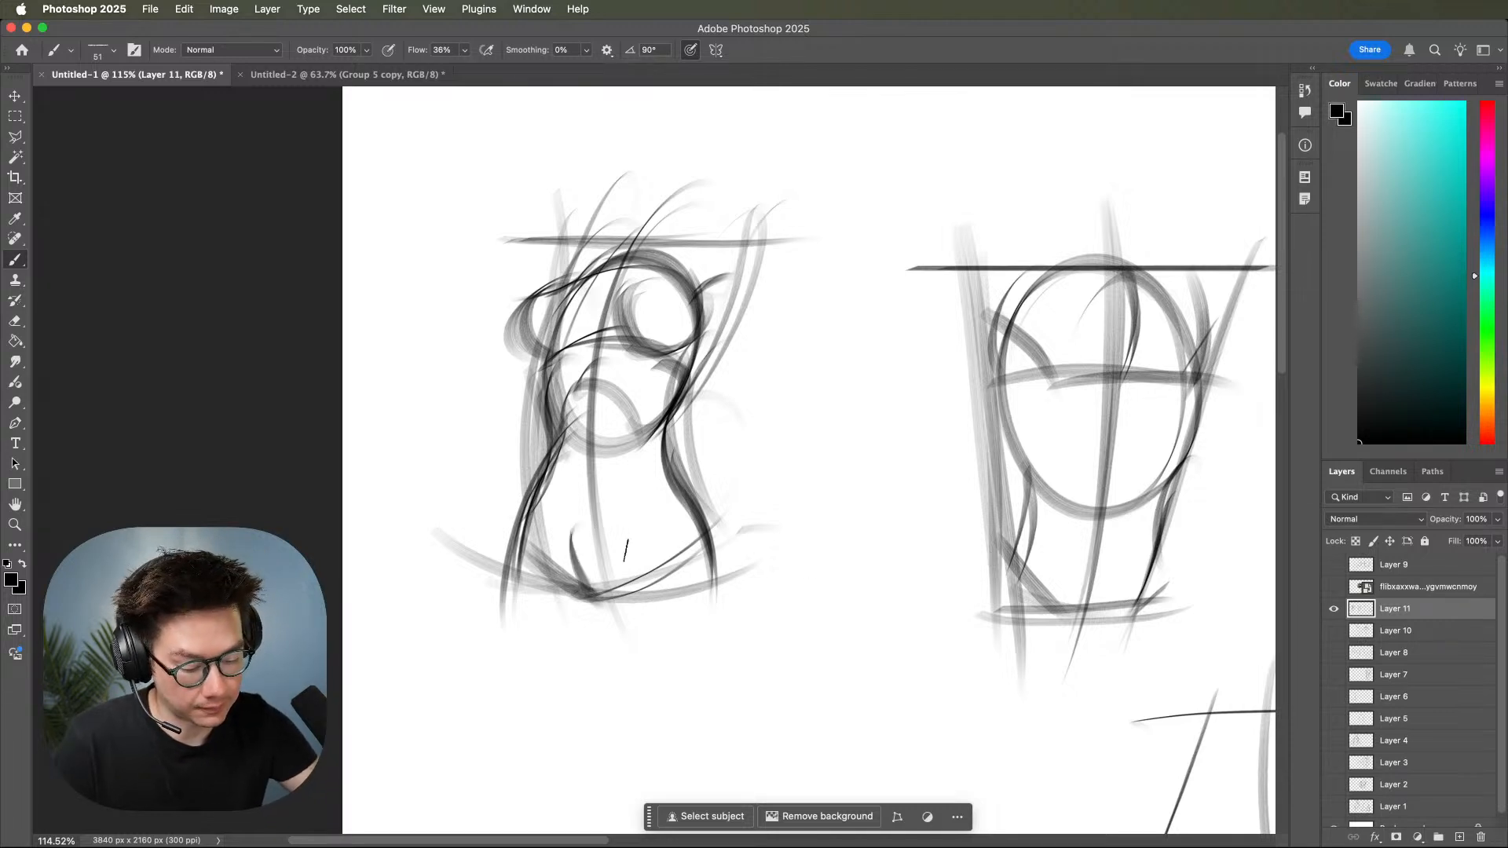
pyautogui.moveTo(566, 535); pyautogui.dragTo(622, 536)
pyautogui.moveTo(571, 535)
pyautogui.mouseDown()
pyautogui.moveTo(634, 535)
pyautogui.moveTo(601, 623)
pyautogui.mouseUp()
pyautogui.moveTo(654, 512); pyautogui.dragTo(598, 727)
pyautogui.moveTo(714, 514); pyautogui.dragTo(612, 737)
pyautogui.moveTo(718, 534)
pyautogui.mouseDown()
pyautogui.moveTo(683, 626)
pyautogui.moveTo(602, 727)
pyautogui.mouseUp()
# Draw the left shoulder and upper arm of the straight-shouldered torso reaching outward and down.
pyautogui.moveTo(1090, 612); pyautogui.dragTo(808, 684)
pyautogui.moveTo(801, 356); pyautogui.dragTo(823, 351)
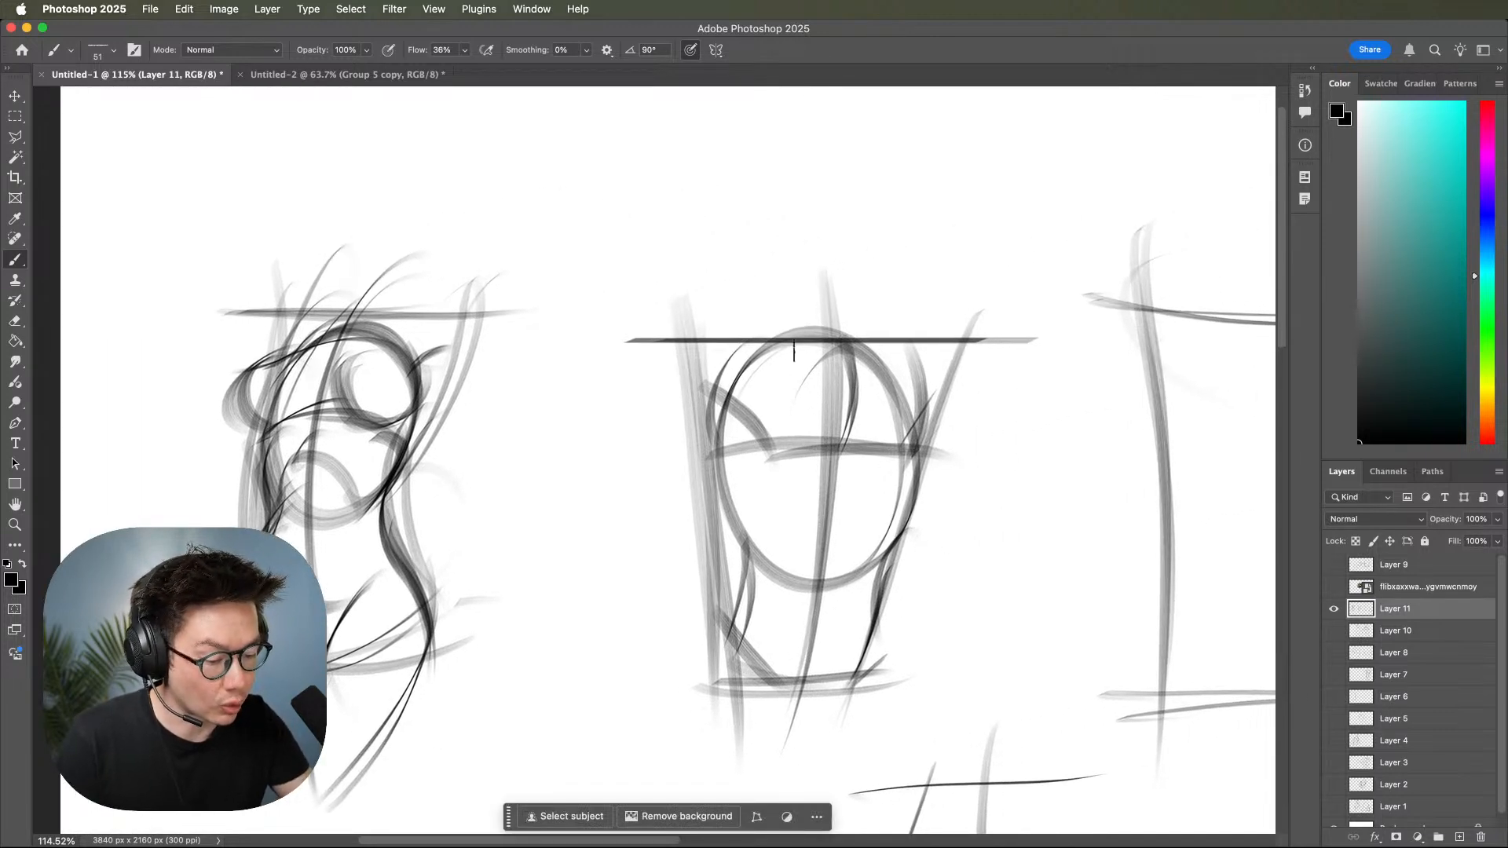
pyautogui.moveTo(743, 322)
pyautogui.mouseDown()
pyautogui.moveTo(635, 453)
pyautogui.moveTo(746, 365)
pyautogui.moveTo(724, 434)
pyautogui.moveTo(693, 464)
pyautogui.mouseUp()
pyautogui.moveTo(718, 398)
pyautogui.mouseDown()
pyautogui.moveTo(619, 517)
pyautogui.moveTo(634, 506)
pyautogui.mouseUp()
pyautogui.moveTo(676, 377); pyautogui.dragTo(607, 460)
pyautogui.moveTo(639, 410)
pyautogui.mouseDown()
pyautogui.moveTo(589, 468)
pyautogui.moveTo(576, 517)
pyautogui.mouseUp()
# Draw the left forearm of the straight-shouldered torso hanging from the elbow, ending in a rough wrist and hand.
pyautogui.moveTo(625, 440)
pyautogui.mouseDown()
pyautogui.moveTo(570, 514)
pyautogui.moveTo(632, 608)
pyautogui.mouseUp()
pyautogui.moveTo(645, 550); pyautogui.dragTo(640, 652)
pyautogui.moveTo(603, 438); pyautogui.dragTo(583, 614)
pyautogui.moveTo(625, 471); pyautogui.dragTo(598, 660)
pyautogui.moveTo(646, 556); pyautogui.dragTo(656, 680)
pyautogui.moveTo(595, 593)
pyautogui.mouseDown()
pyautogui.moveTo(609, 675)
pyautogui.moveTo(662, 648)
pyautogui.mouseUp()
pyautogui.moveTo(650, 643); pyautogui.dragTo(637, 672)
pyautogui.moveTo(991, 600); pyautogui.dragTo(1154, 620)
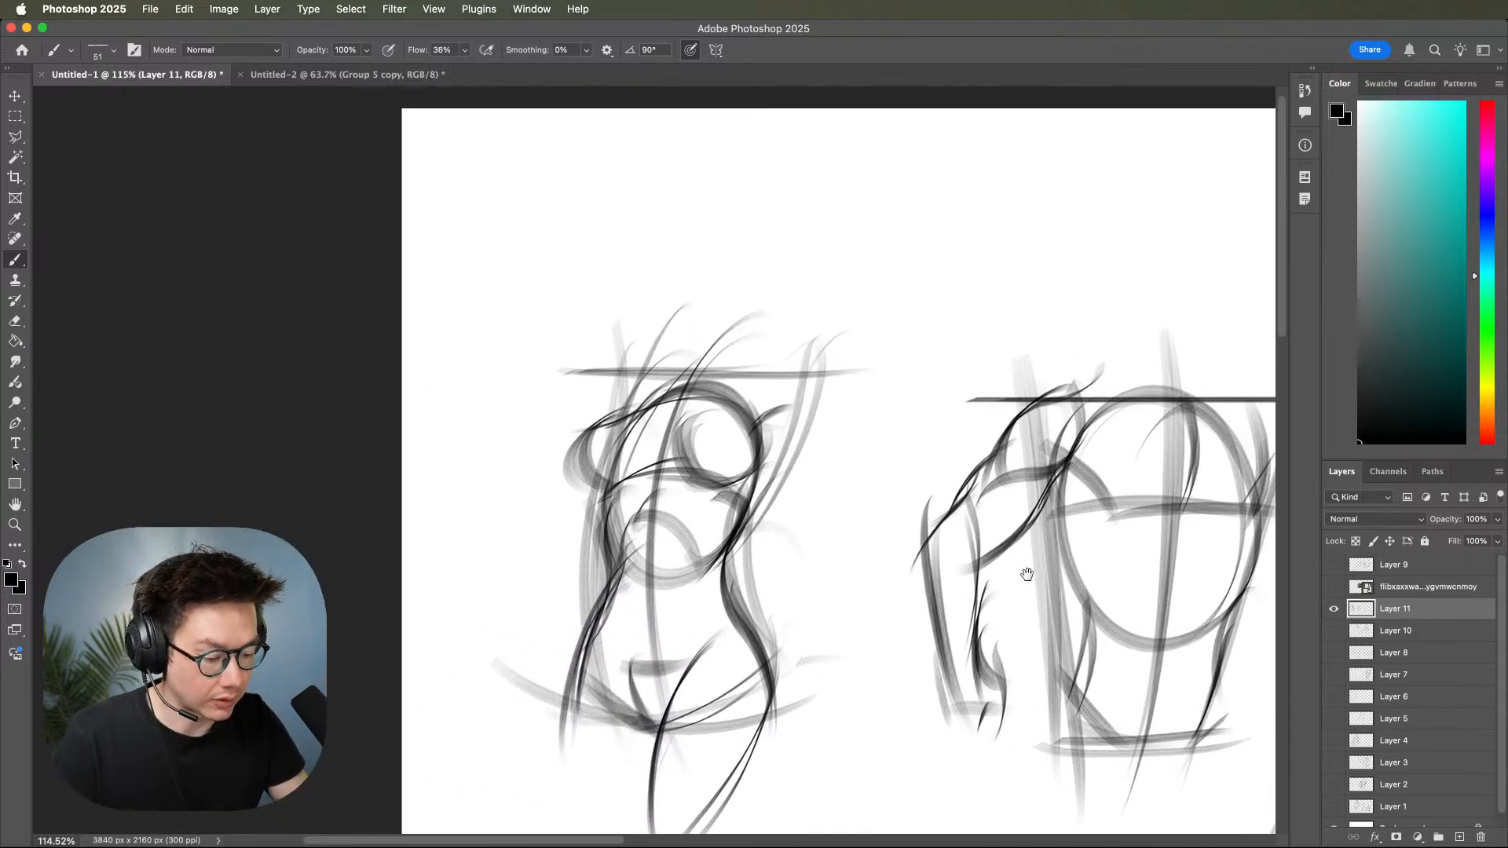
# Draw the right-hand arm of the leftmost torso with long contours hanging down from the shoulder beside the ribcage.
pyautogui.moveTo(683, 379)
pyautogui.mouseDown()
pyautogui.moveTo(977, 381)
pyautogui.moveTo(915, 448)
pyautogui.mouseUp()
pyautogui.moveTo(933, 396)
pyautogui.mouseDown()
pyautogui.moveTo(915, 457)
pyautogui.moveTo(927, 648)
pyautogui.mouseUp()
pyautogui.moveTo(928, 462); pyautogui.dragTo(931, 652)
pyautogui.moveTo(901, 358)
pyautogui.mouseDown()
pyautogui.moveTo(869, 440)
pyautogui.moveTo(896, 499)
pyautogui.moveTo(902, 638)
pyautogui.mouseUp()
pyautogui.moveTo(870, 443)
pyautogui.mouseDown()
pyautogui.moveTo(900, 540)
pyautogui.moveTo(900, 658)
pyautogui.mouseUp()
pyautogui.press('space')
pyautogui.moveTo(1010, 619); pyautogui.dragTo(1060, 562)
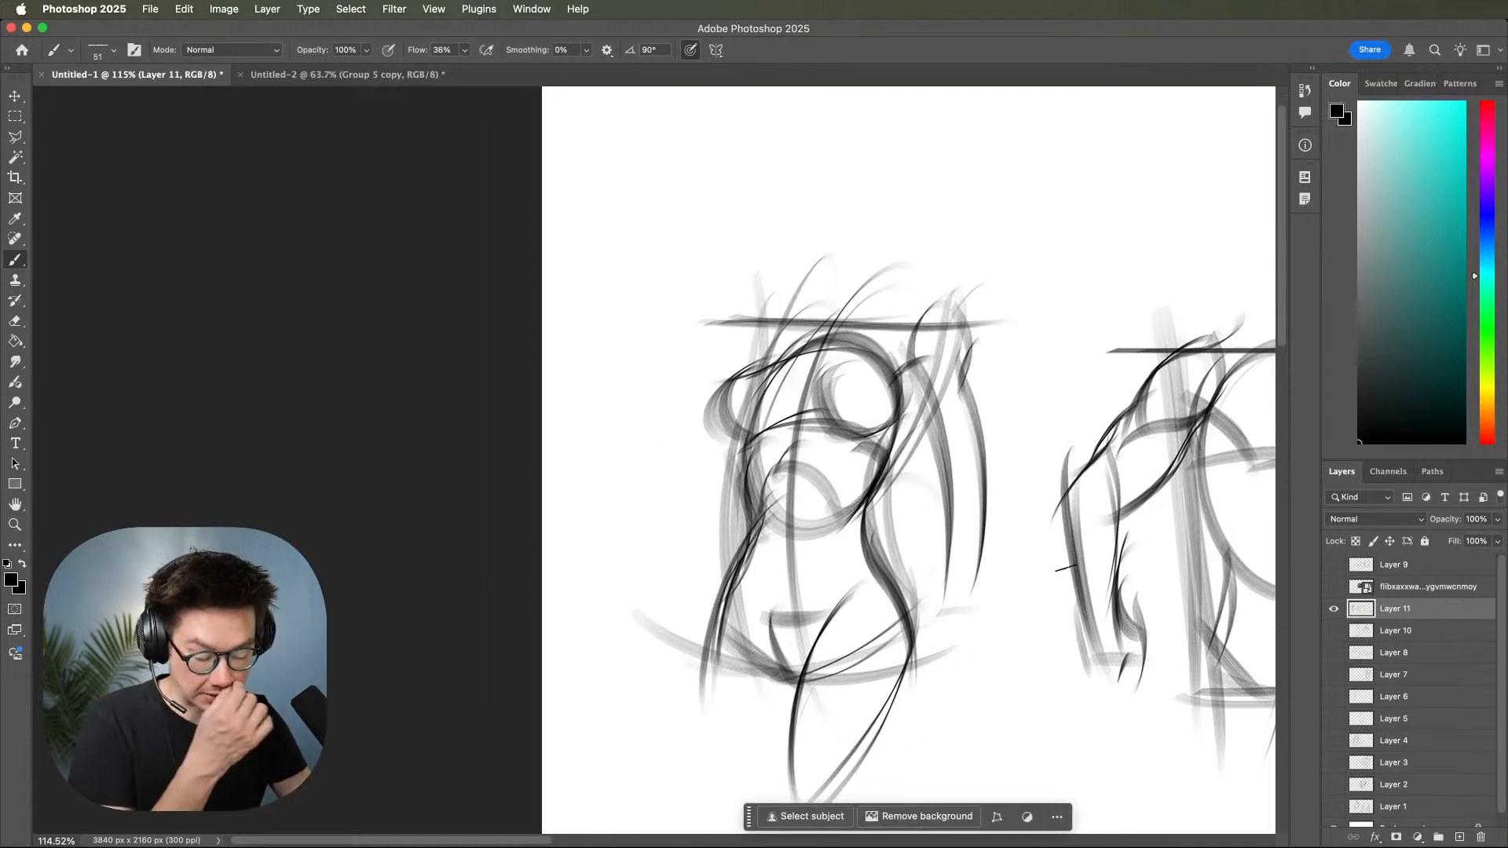
# Sketch a rough wrist and hand at the end of the leftmost torso's hanging arm.
pyautogui.press('space')
pyautogui.moveTo(1053, 573)
pyautogui.mouseDown()
pyautogui.moveTo(1067, 529)
pyautogui.moveTo(1069, 552)
pyautogui.moveTo(1000, 481)
pyautogui.moveTo(1039, 506)
pyautogui.mouseUp()
pyautogui.moveTo(786, 504); pyautogui.dragTo(799, 550)
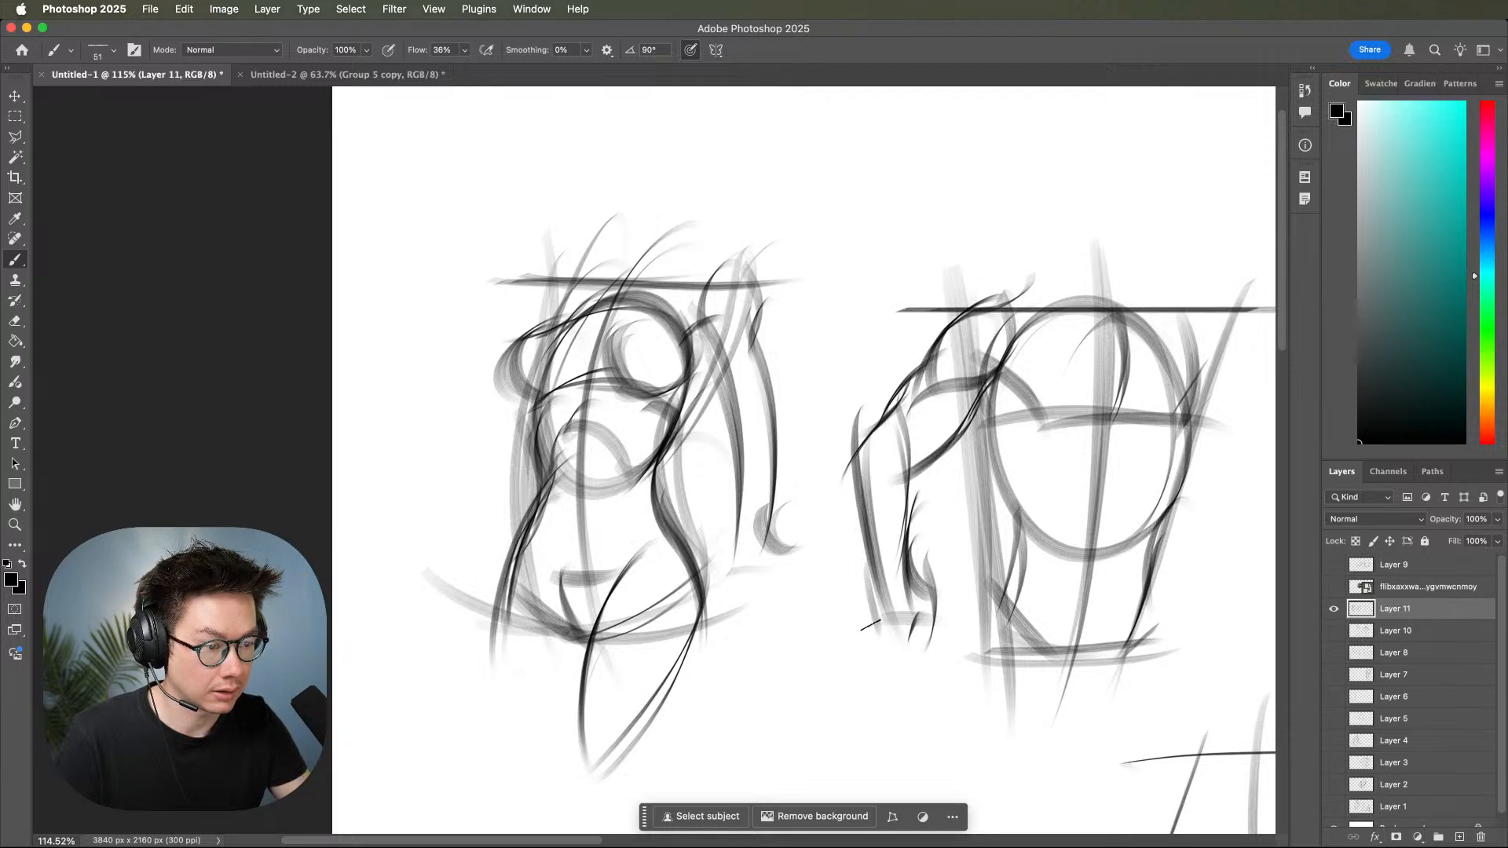
pyautogui.hscroll(-5, 870, 626)
pyautogui.moveTo(790, 541)
pyautogui.mouseDown()
pyautogui.moveTo(849, 539)
pyautogui.moveTo(822, 587)
pyautogui.mouseUp()
pyautogui.moveTo(840, 498); pyautogui.dragTo(816, 591)
pyautogui.moveTo(792, 537); pyautogui.dragTo(829, 601)
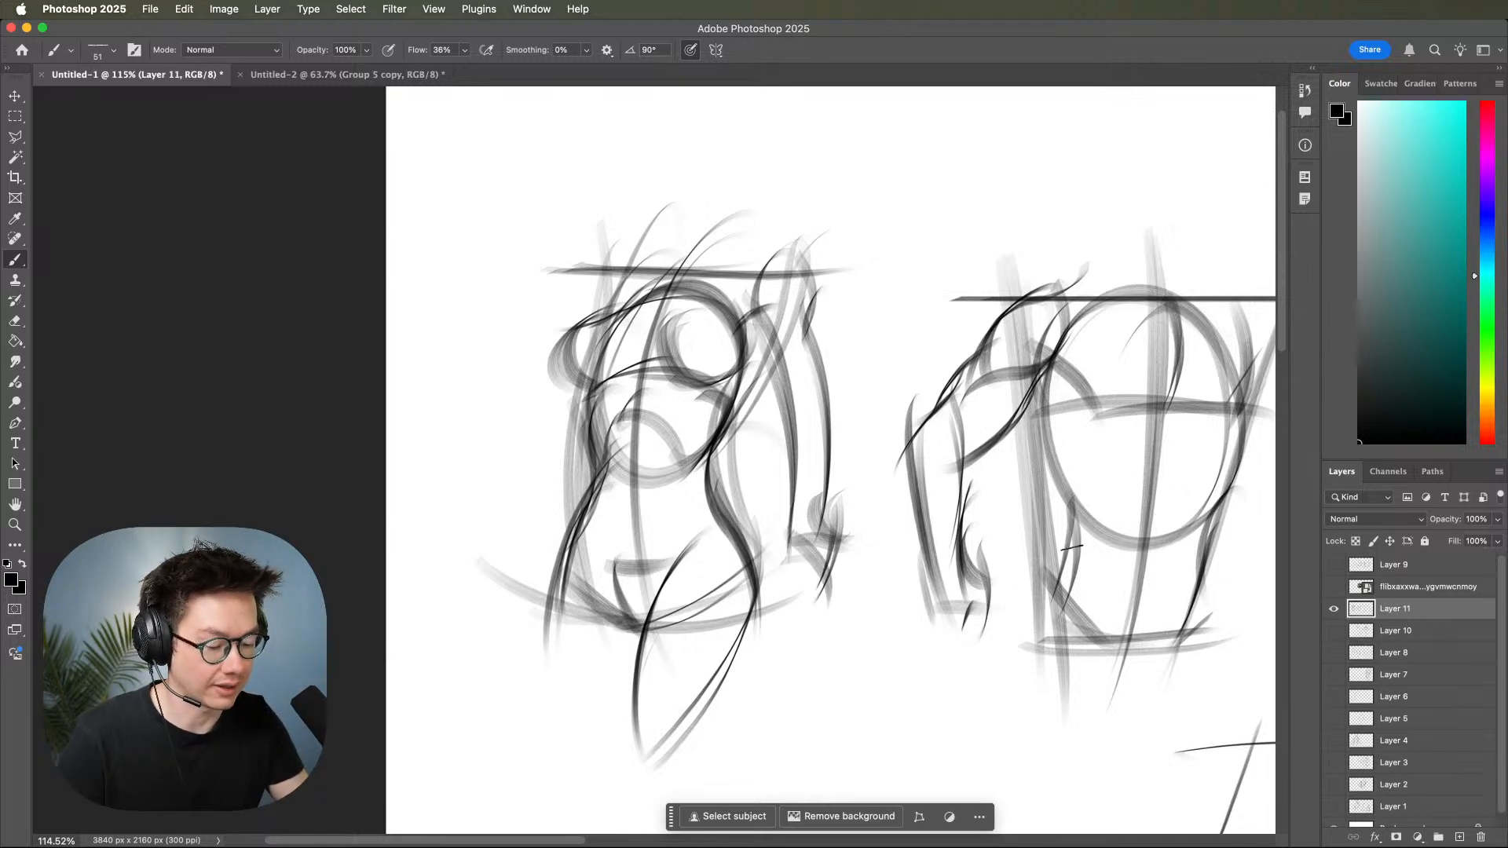
pyautogui.moveTo(992, 613); pyautogui.dragTo(890, 603)
pyautogui.moveTo(1035, 580); pyautogui.dragTo(1215, 482)
pyautogui.moveTo(919, 600); pyautogui.dragTo(1223, 577)
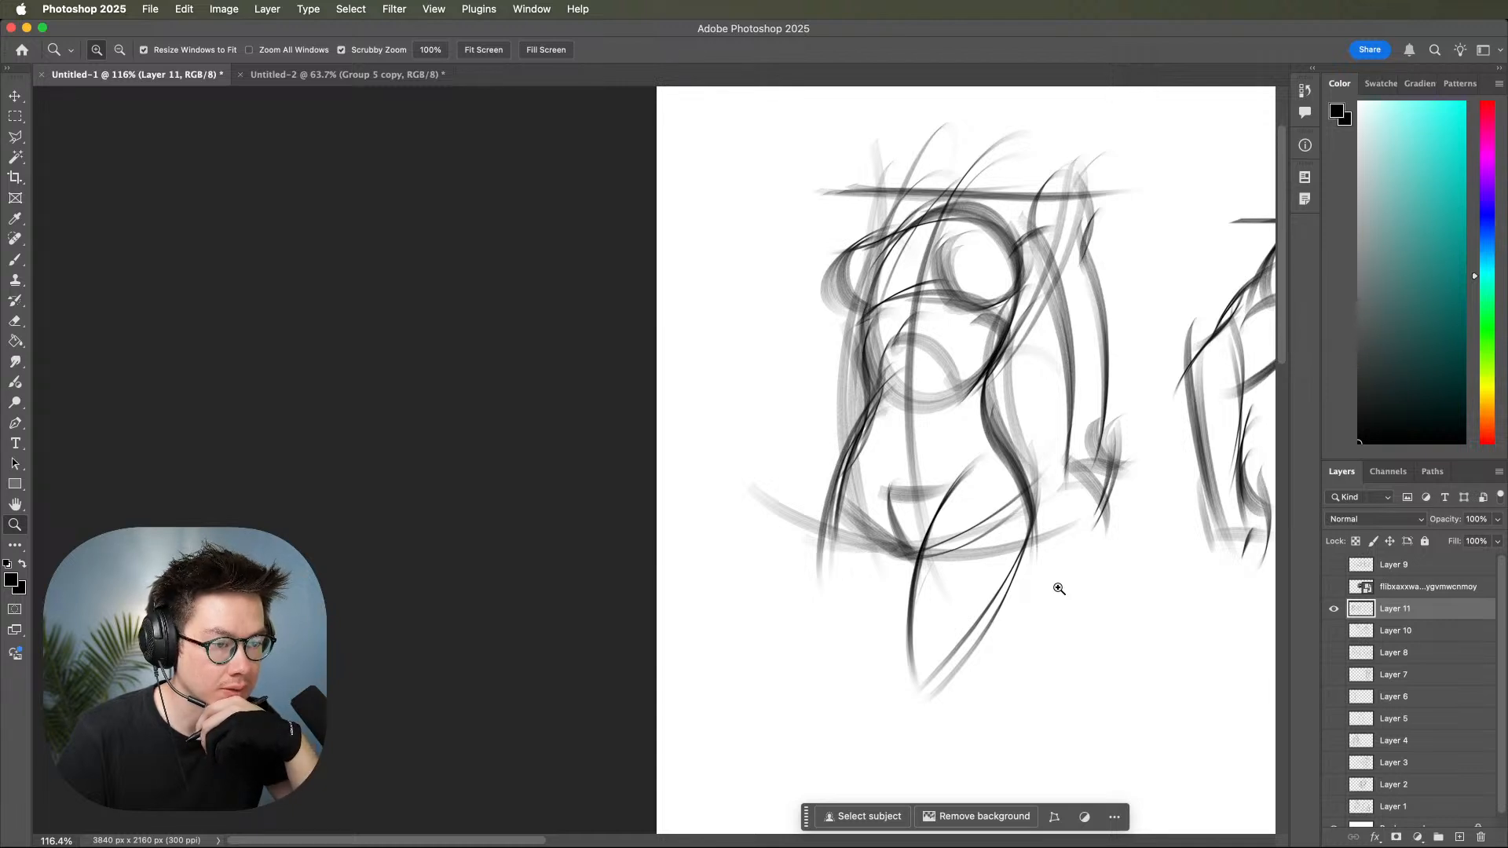
pyautogui.moveTo(1114, 515)
pyautogui.mouseDown()
pyautogui.moveTo(926, 559)
pyautogui.moveTo(709, 549)
pyautogui.mouseUp()
pyautogui.moveTo(1133, 555); pyautogui.dragTo(1009, 446)
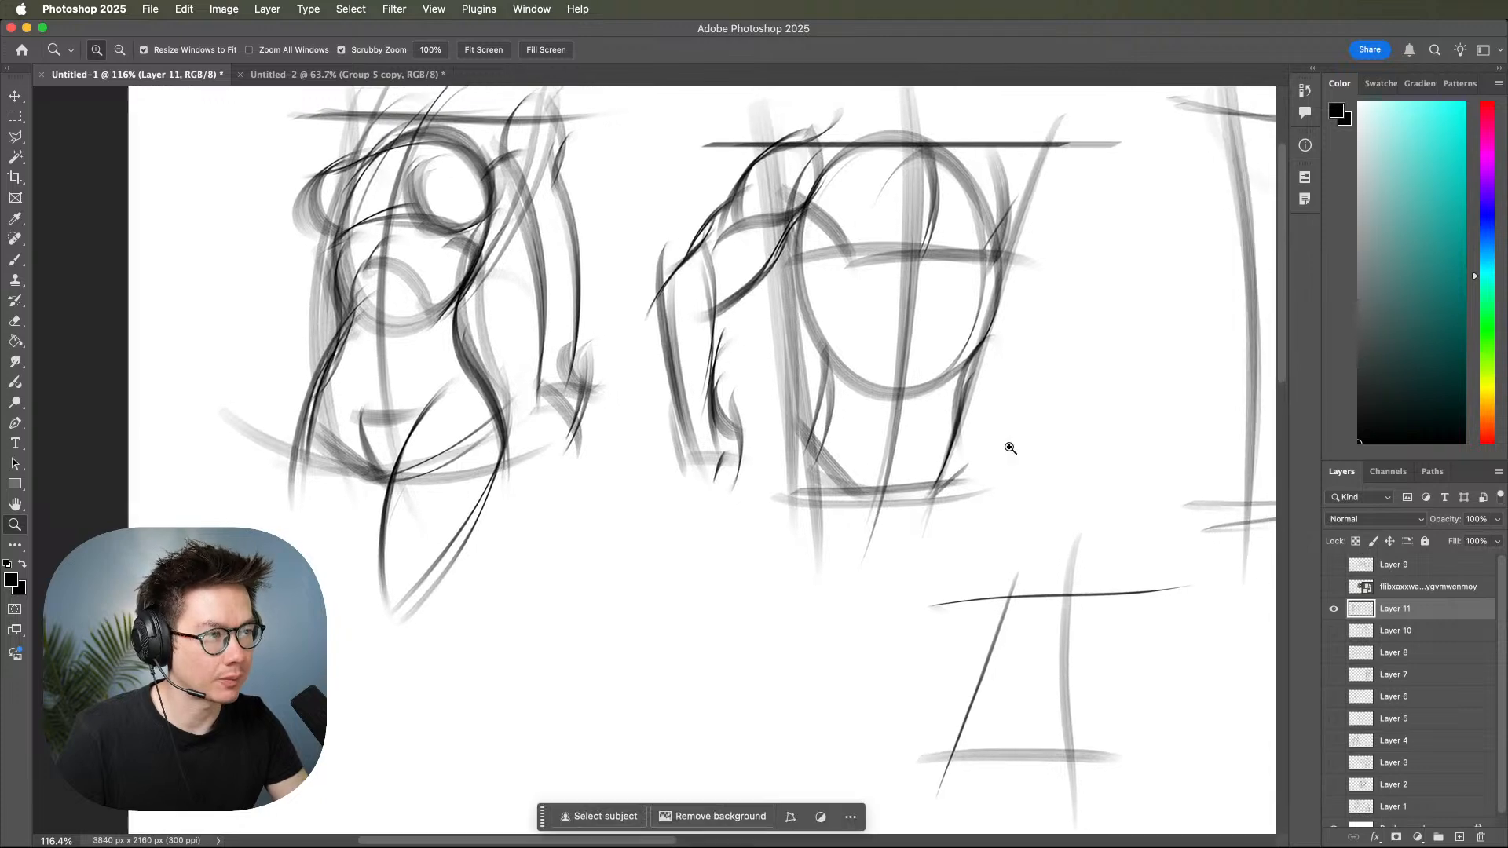
# Hide Layer 11, show the figure sketches on Layers 10 and 8, and add a new empty layer above Layer 11.
pyautogui.click(1334, 609)
pyautogui.click(1333, 631)
pyautogui.scroll(-5, 1250, 658)
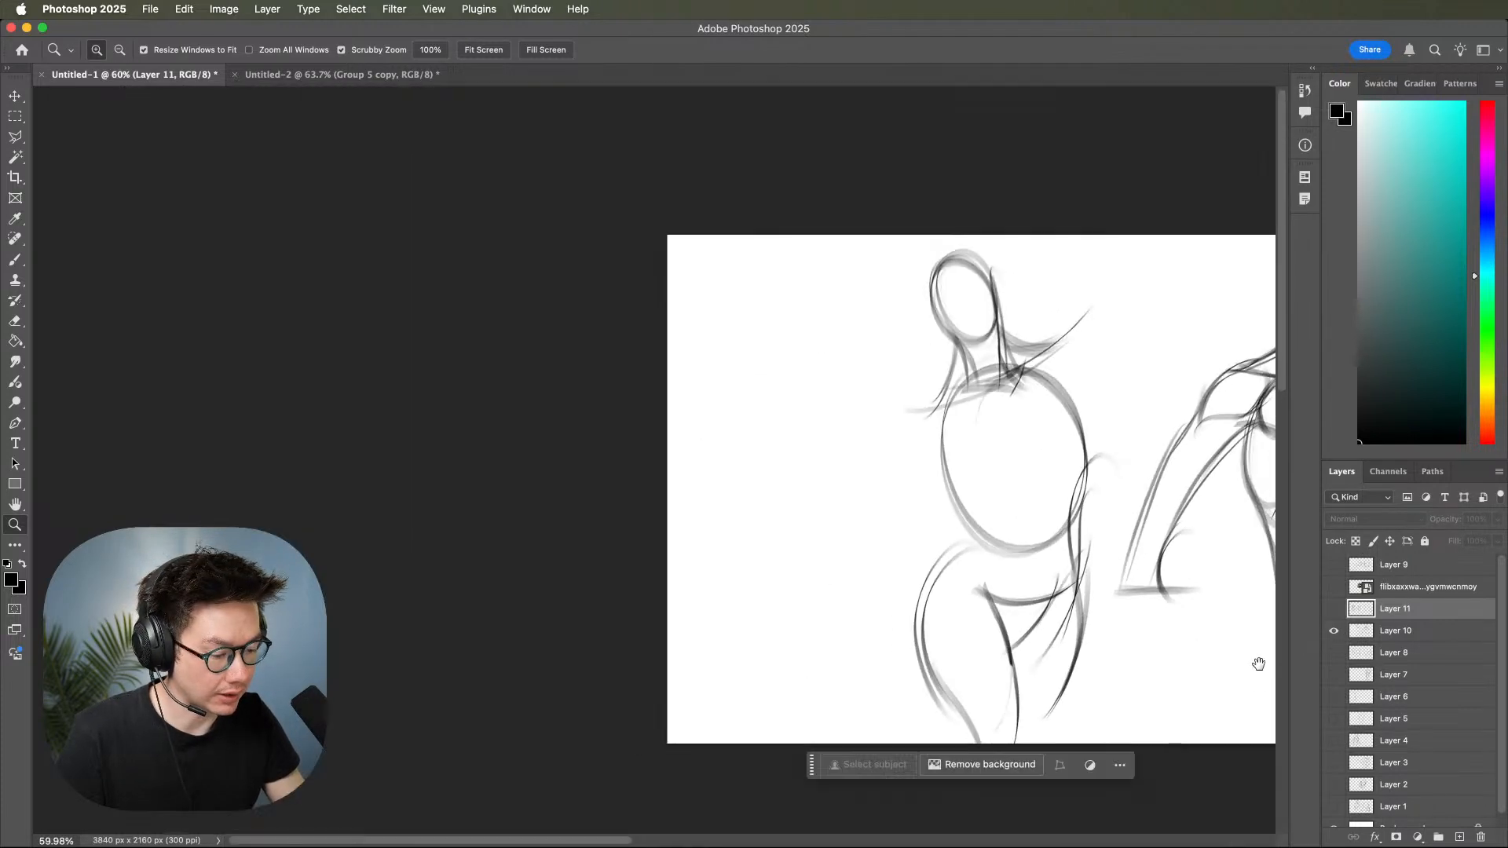
pyautogui.hscroll(10, 1249, 658)
pyautogui.click(1333, 675)
pyautogui.click(1334, 675)
pyautogui.click(1334, 653)
pyautogui.moveTo(1153, 635)
pyautogui.mouseDown()
pyautogui.moveTo(1185, 623)
pyautogui.moveTo(1175, 633)
pyautogui.mouseUp()
pyautogui.moveTo(1164, 565); pyautogui.dragTo(1214, 687)
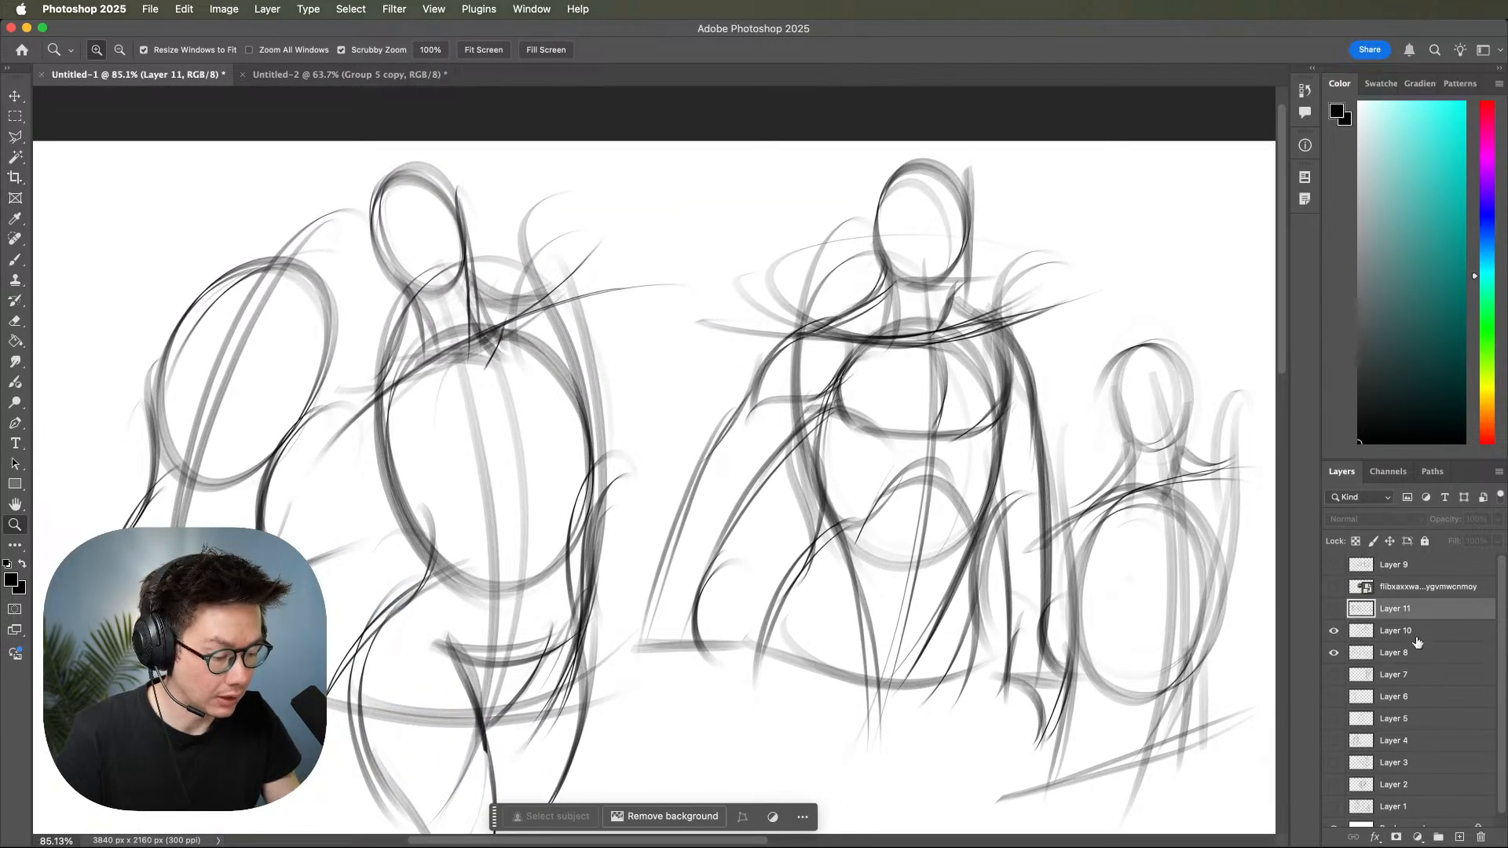
pyautogui.click(1459, 837)
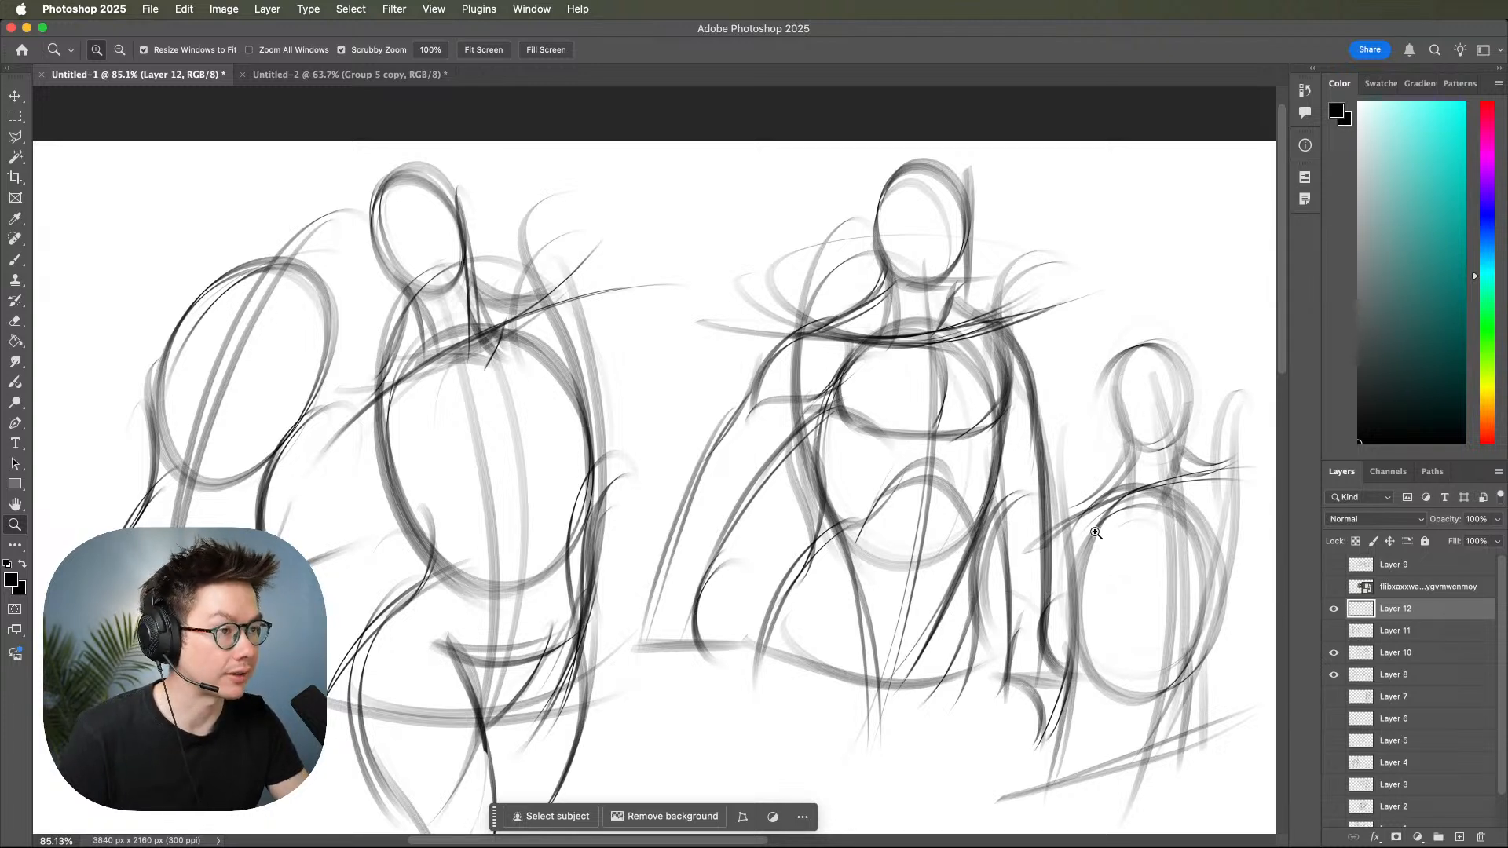
pyautogui.scroll(-2, 1021, 545)
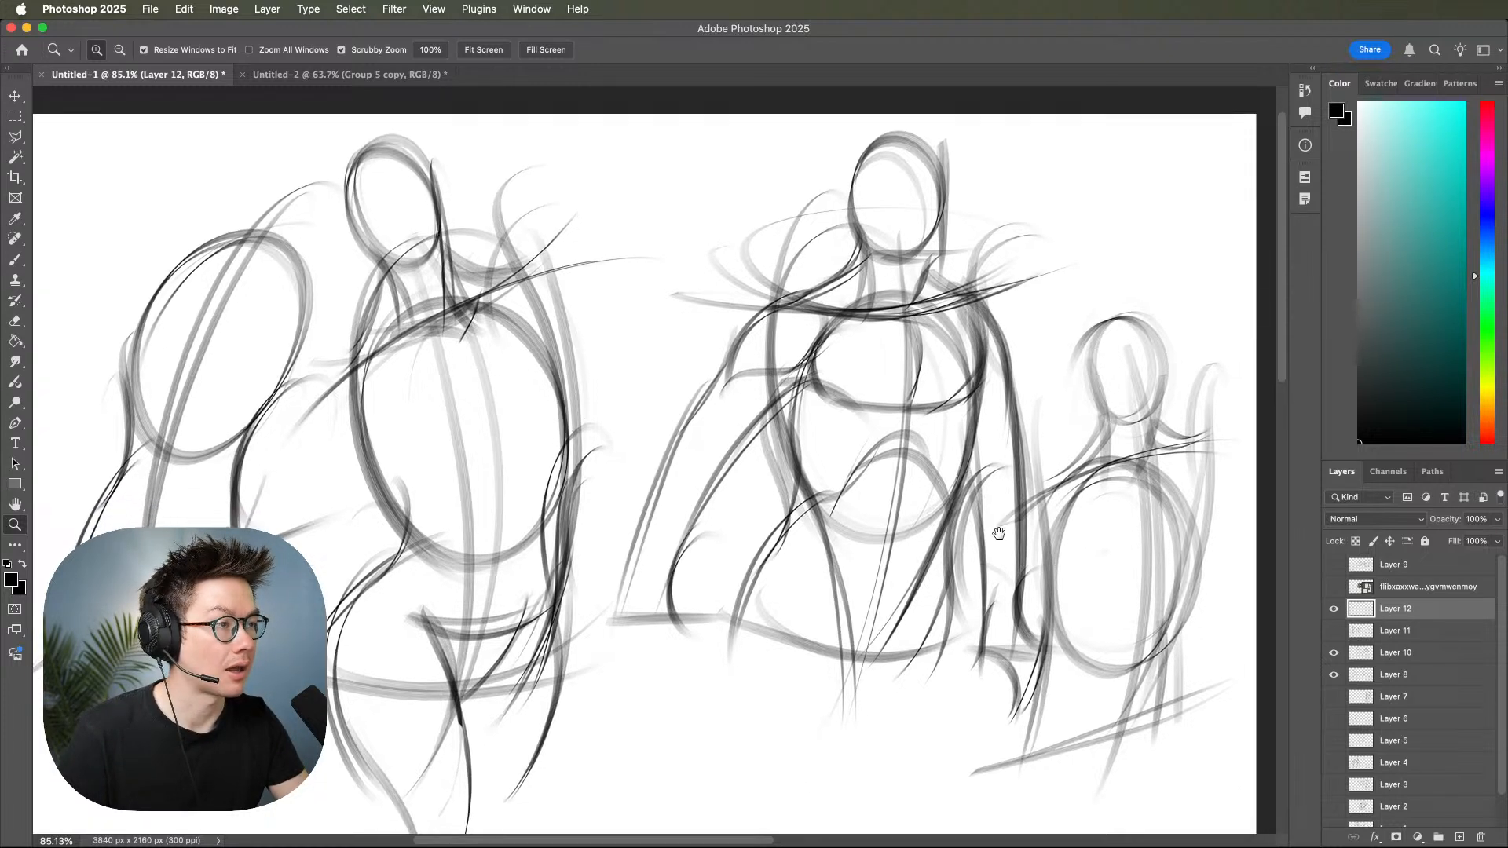
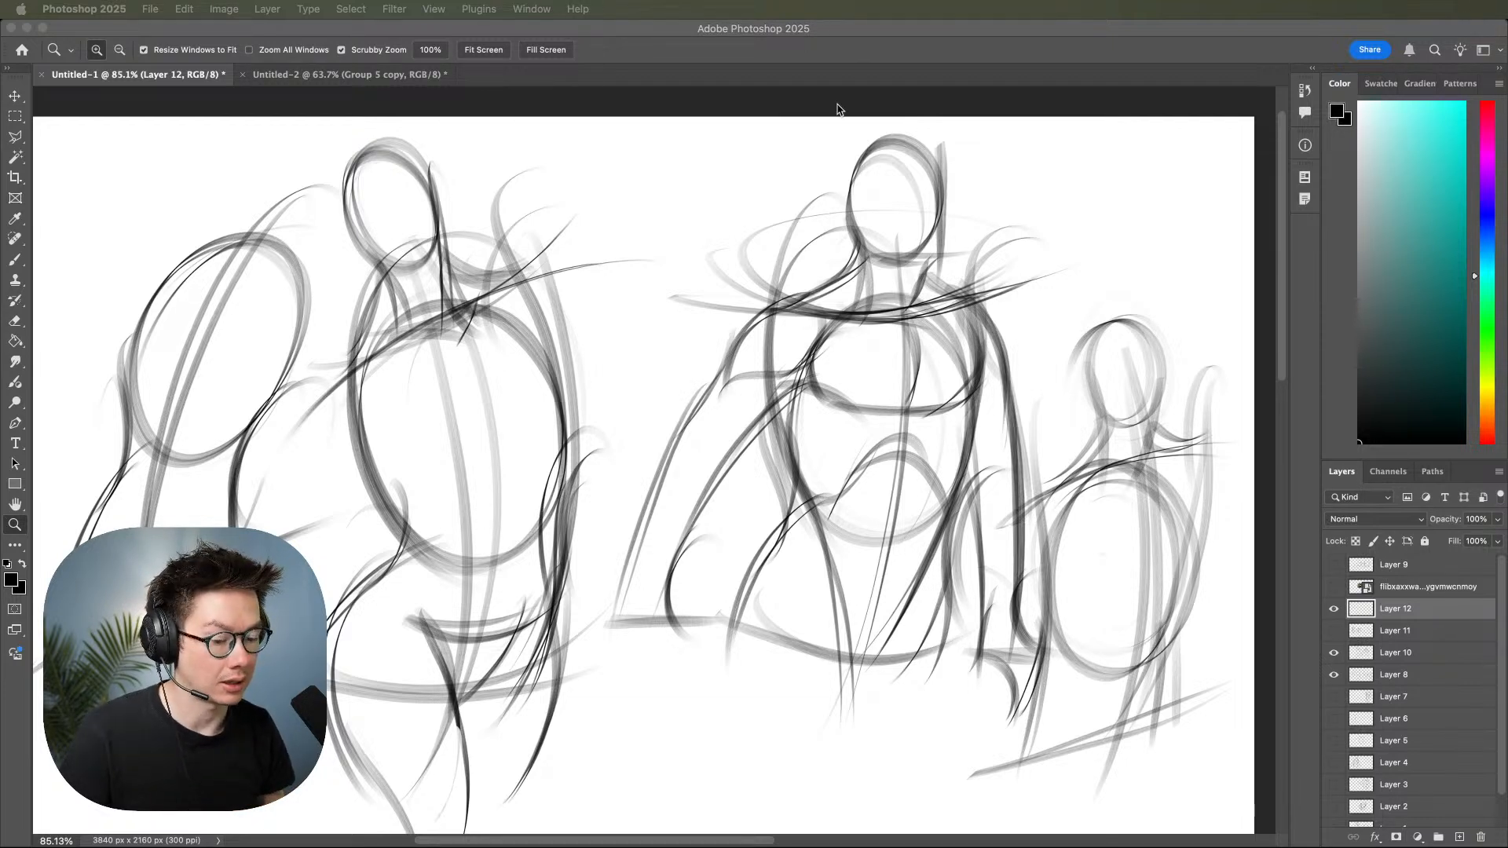
# Hide Layers 12, 10 and 8 and add a new empty layer above Layer 12.
pyautogui.click(702, 397)
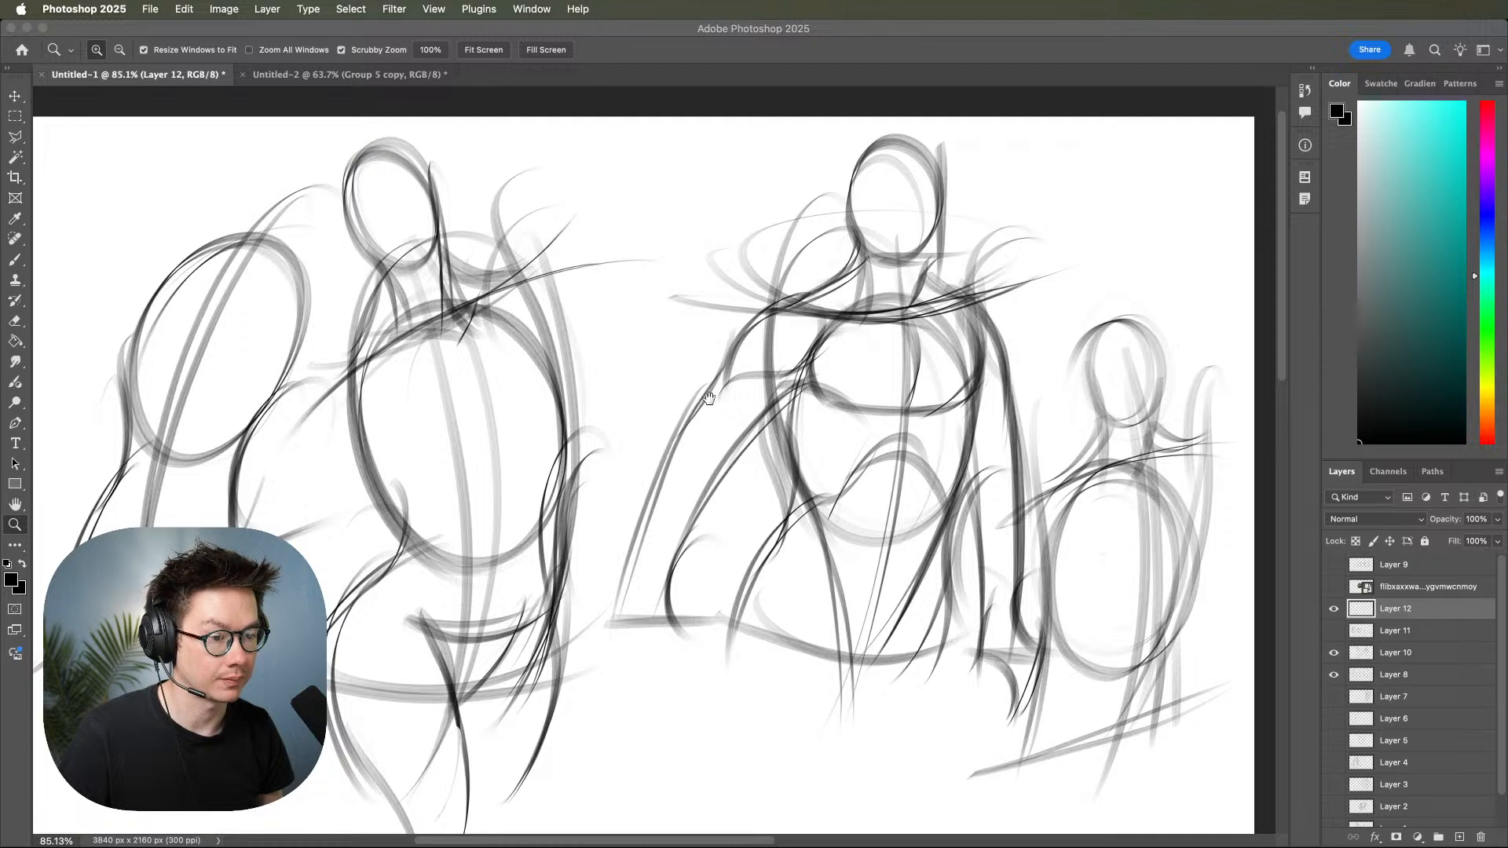
pyautogui.moveTo(826, 367); pyautogui.dragTo(900, 374)
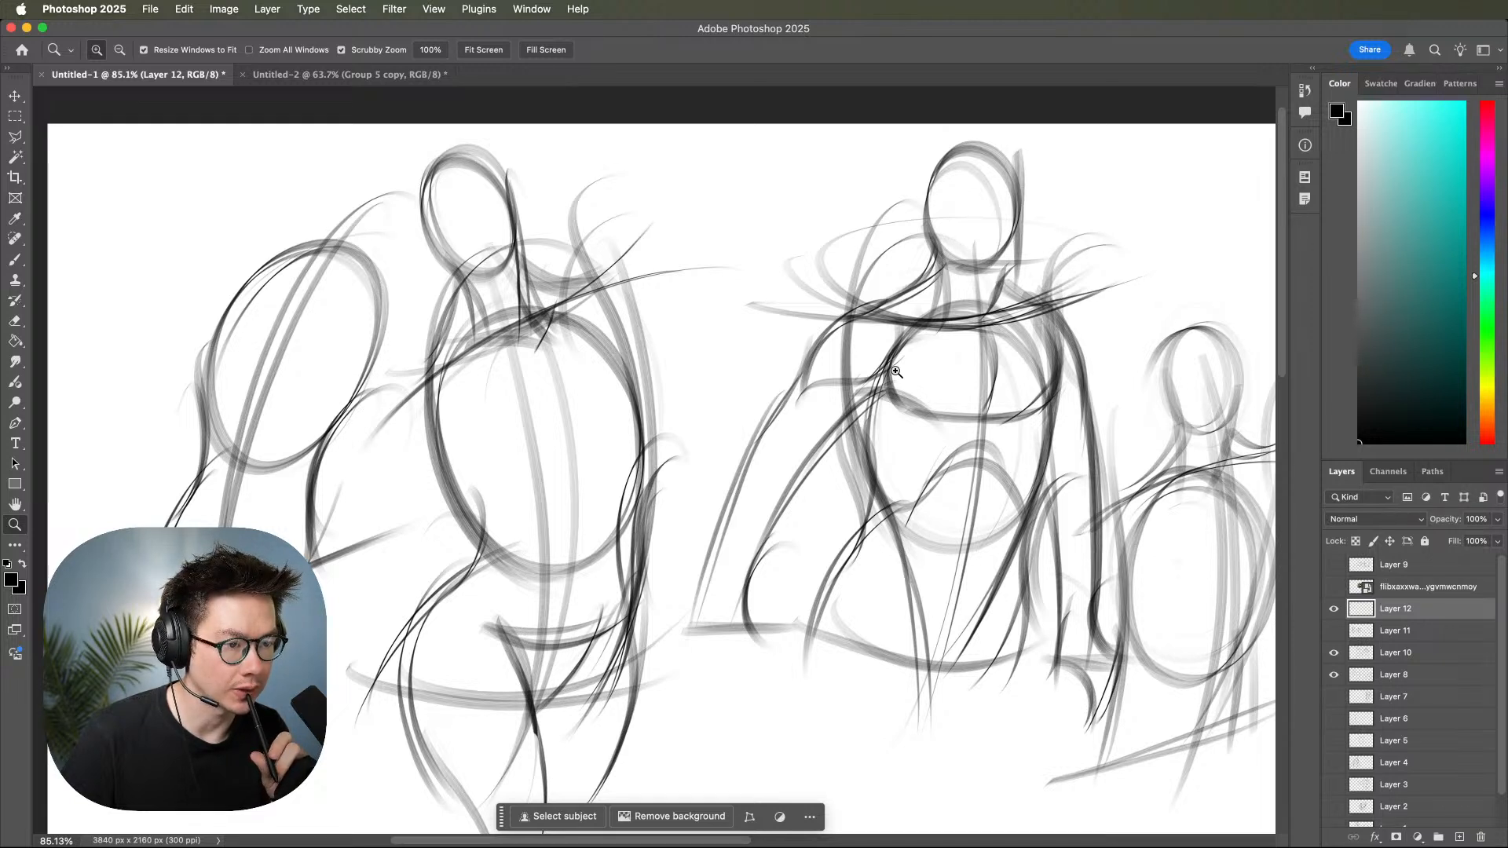
pyautogui.moveTo(1333, 608); pyautogui.dragTo(1335, 675)
pyautogui.click(1335, 678)
pyautogui.click(1335, 677)
pyautogui.click(1335, 677)
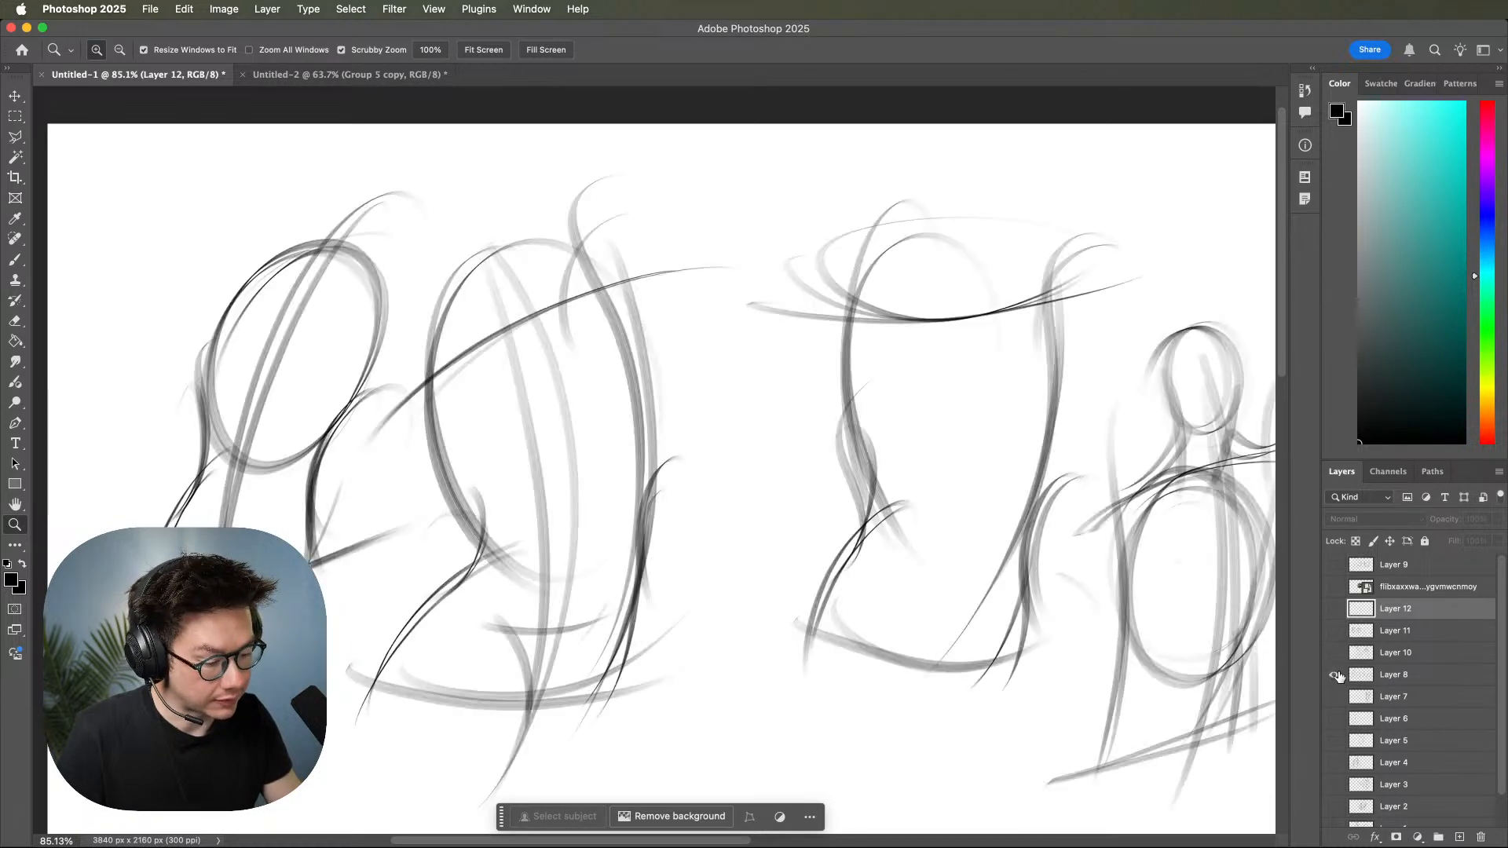
pyautogui.click(1333, 677)
pyautogui.click(1459, 838)
# Sketch a torso gesture with the brush: arched shoulder line, two curved side lines, slanted hip line and a curved centre line.
pyautogui.moveTo(1026, 507); pyautogui.dragTo(1158, 498)
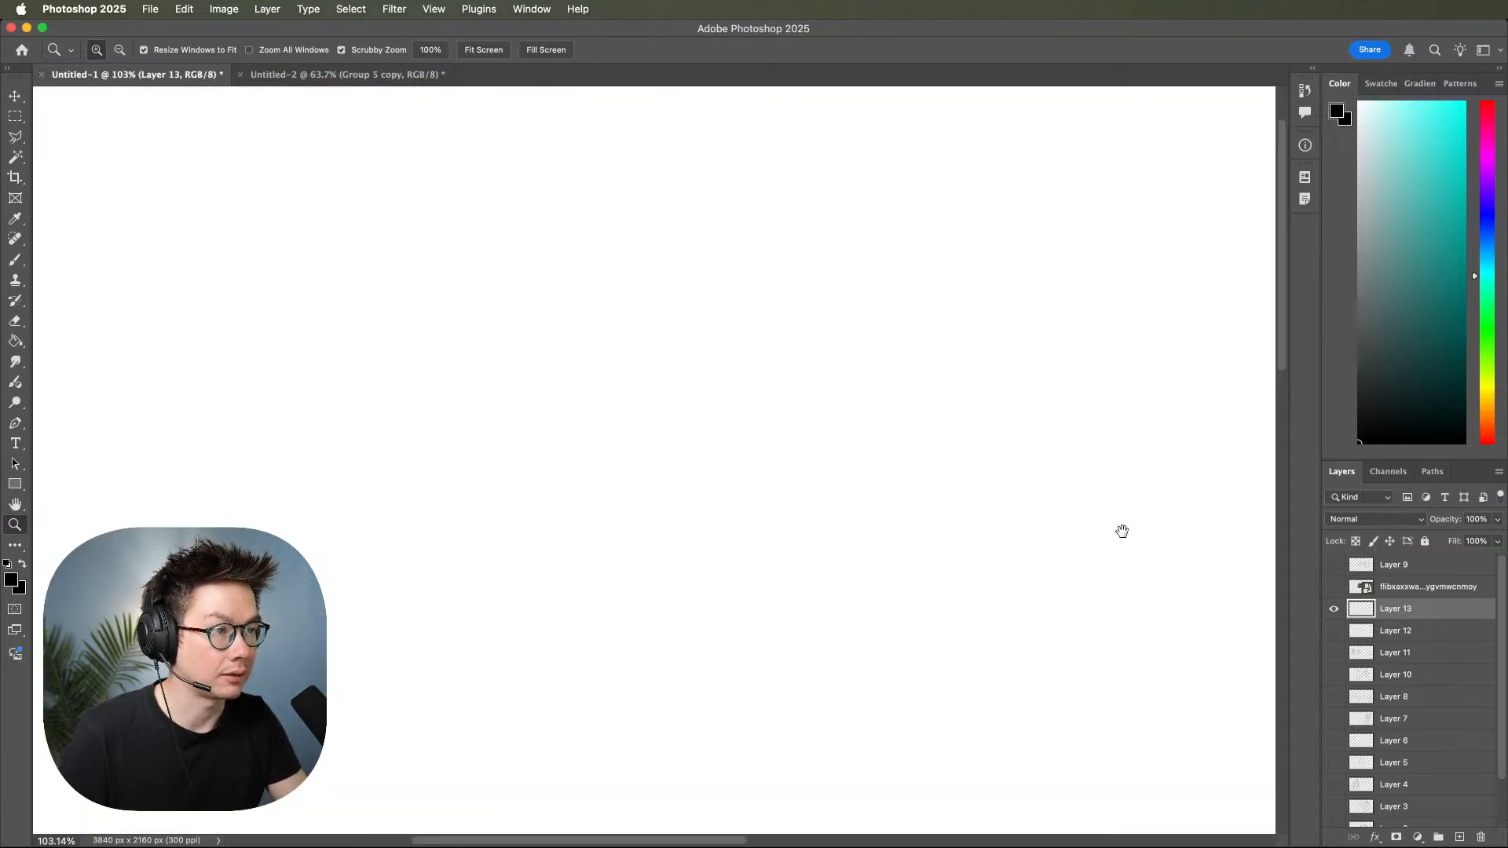
pyautogui.press('b')
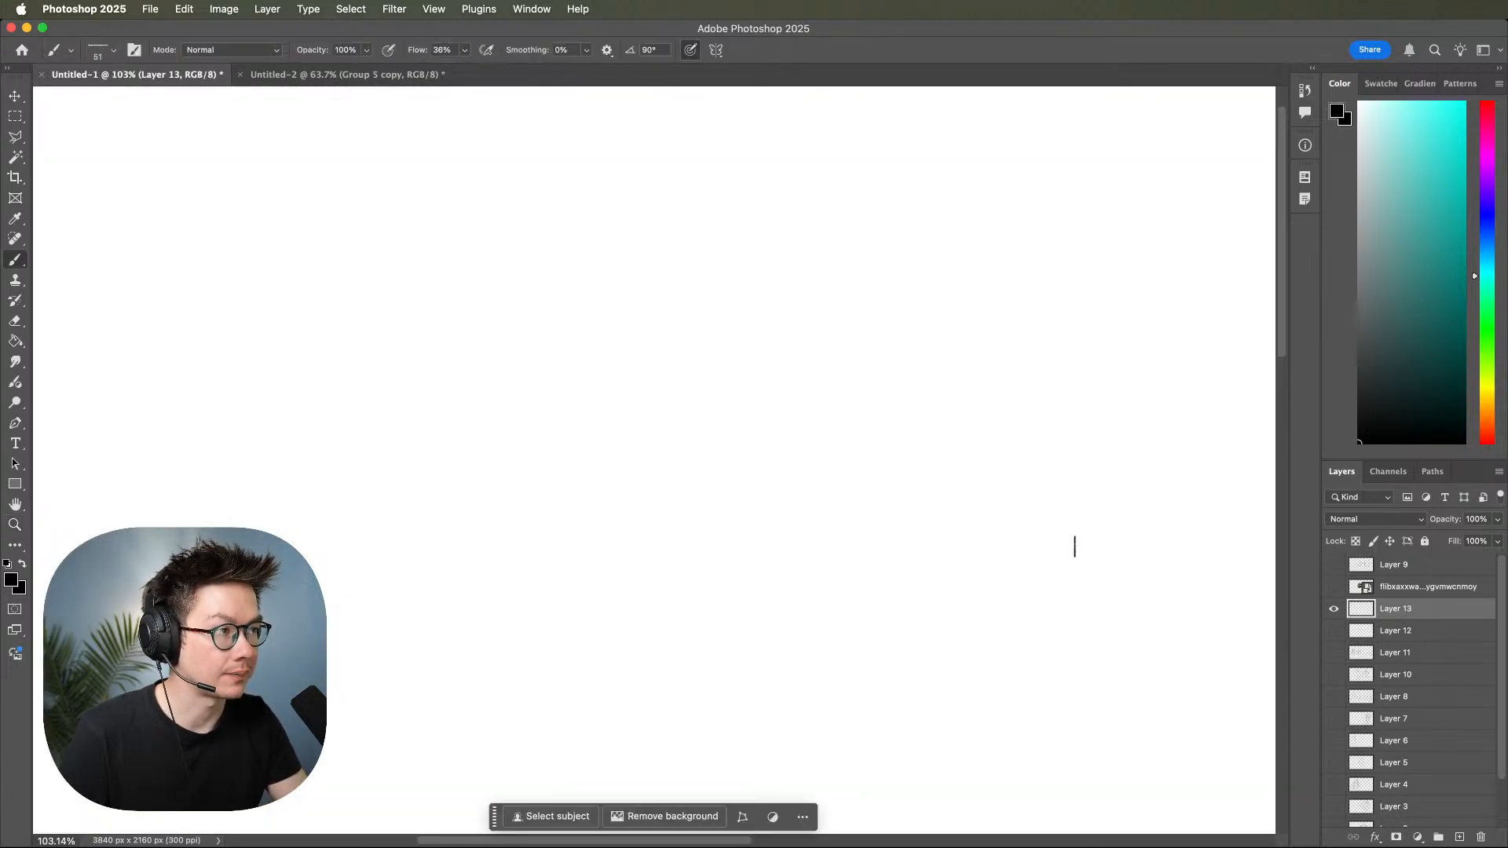
pyautogui.moveTo(647, 303); pyautogui.dragTo(1060, 345)
pyautogui.moveTo(1010, 226)
pyautogui.mouseDown()
pyautogui.moveTo(974, 369)
pyautogui.moveTo(845, 712)
pyautogui.mouseUp()
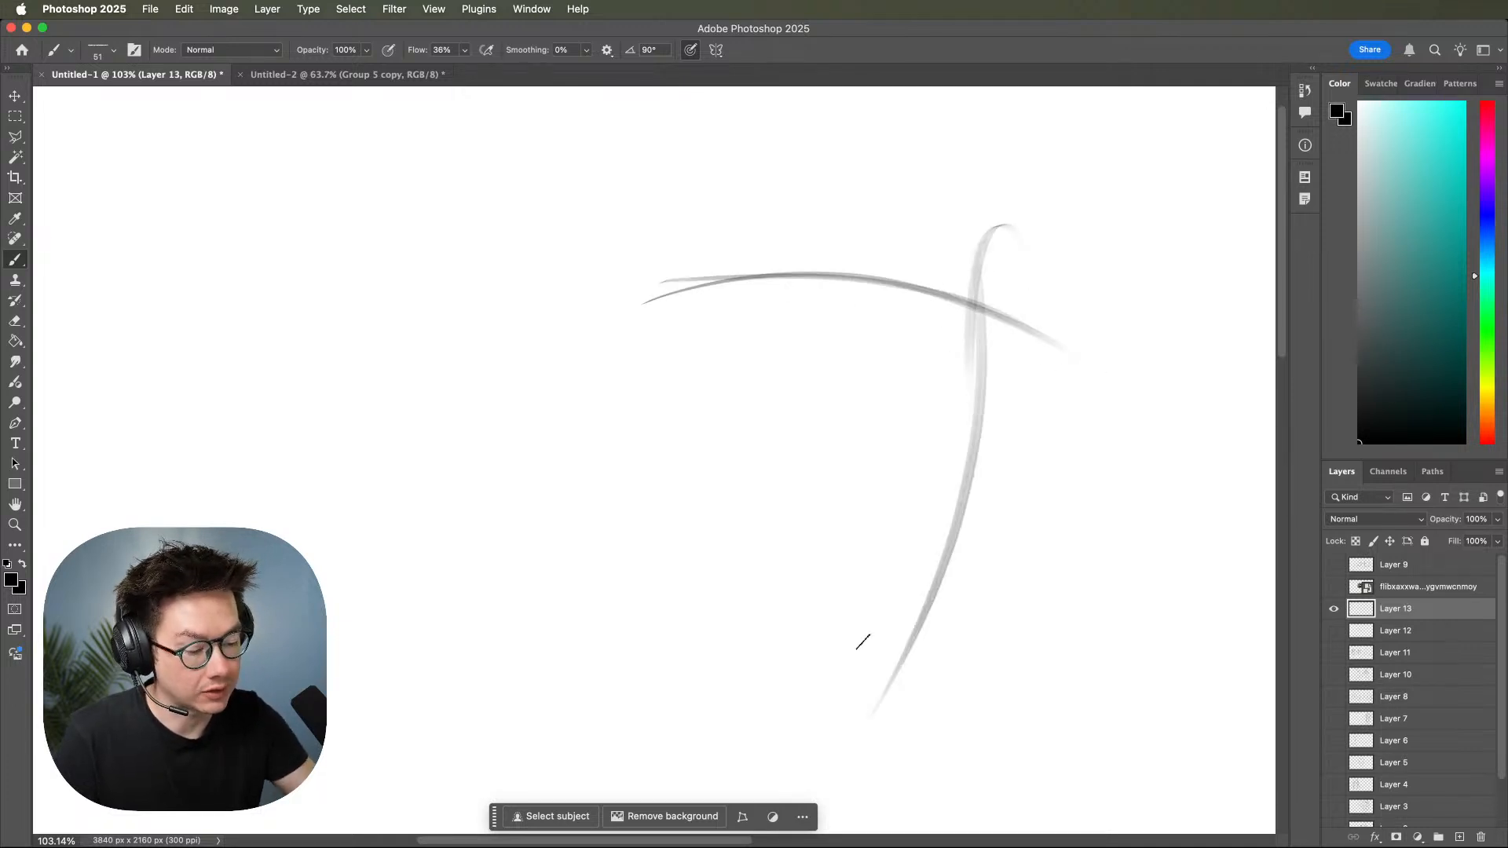
pyautogui.moveTo(983, 255); pyautogui.dragTo(854, 723)
pyautogui.moveTo(722, 219)
pyautogui.mouseDown()
pyautogui.moveTo(742, 466)
pyautogui.moveTo(709, 626)
pyautogui.mouseUp()
pyautogui.moveTo(724, 229)
pyautogui.mouseDown()
pyautogui.moveTo(740, 356)
pyautogui.moveTo(686, 705)
pyautogui.mouseUp()
pyautogui.moveTo(650, 645); pyautogui.dragTo(997, 679)
pyautogui.moveTo(684, 664); pyautogui.dragTo(952, 678)
pyautogui.moveTo(1054, 626)
pyautogui.mouseDown()
pyautogui.moveTo(1063, 610)
pyautogui.moveTo(1016, 626)
pyautogui.moveTo(980, 683)
pyautogui.mouseUp()
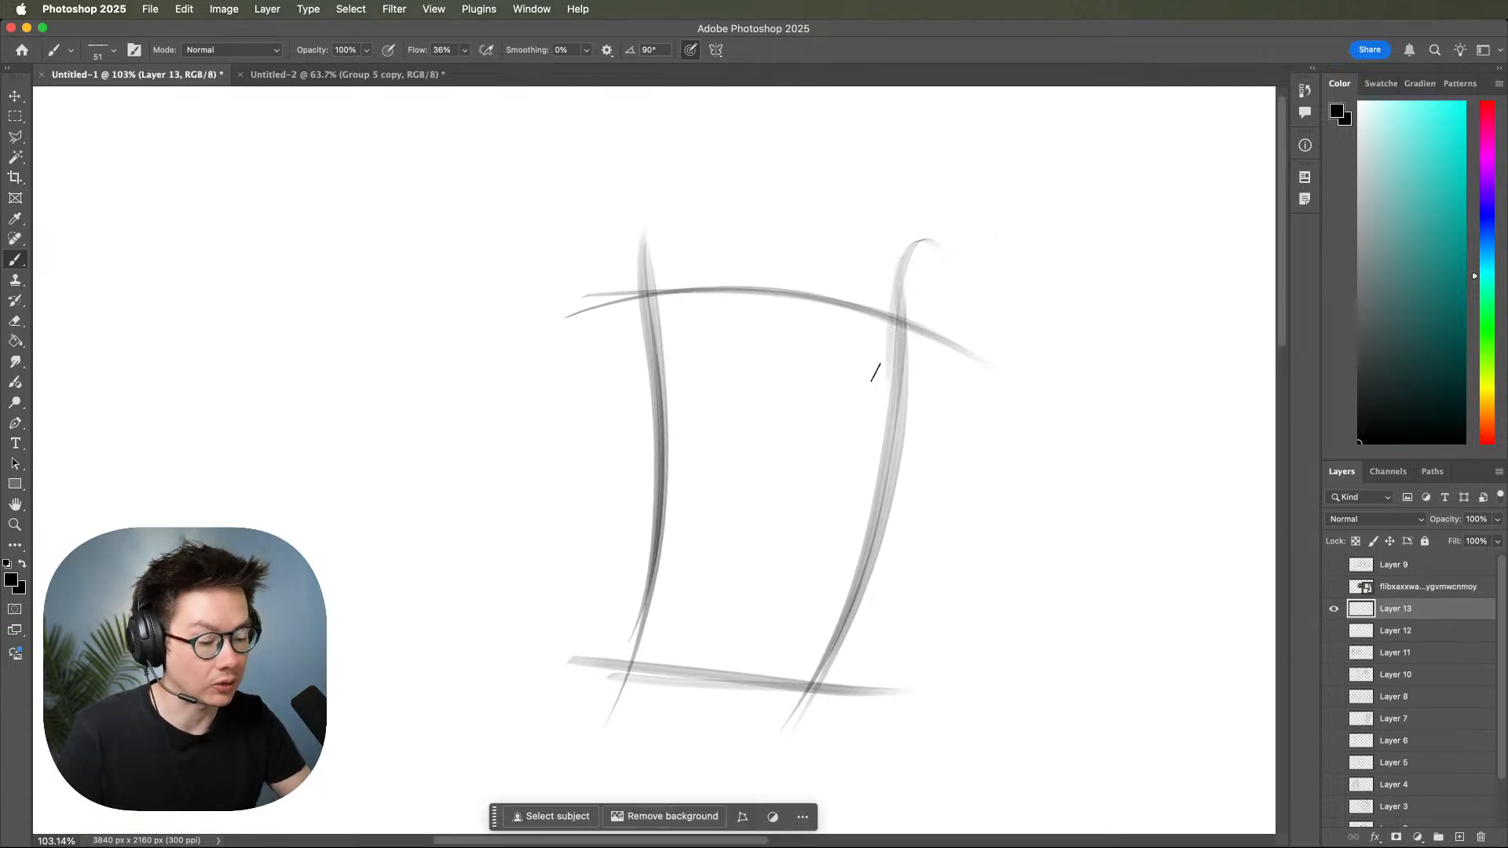
pyautogui.moveTo(802, 228); pyautogui.dragTo(734, 726)
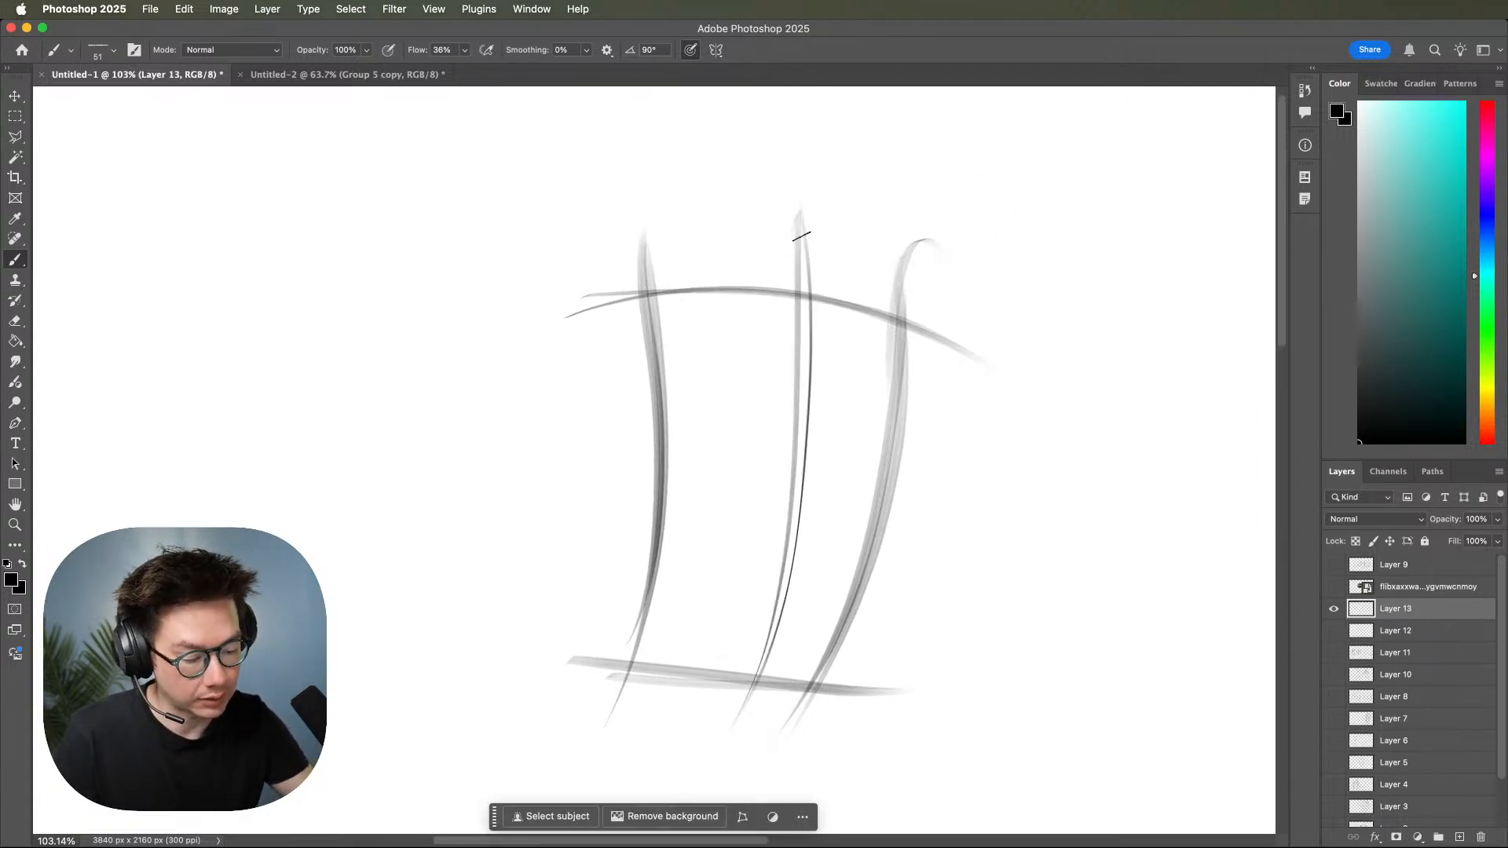
# Draw an oval ribcage inside the torso gesture, and add waist contours on both sides and a curved pelvis base.
pyautogui.moveTo(765, 292)
pyautogui.mouseDown()
pyautogui.moveTo(808, 562)
pyautogui.moveTo(670, 454)
pyautogui.moveTo(762, 293)
pyautogui.moveTo(869, 351)
pyautogui.moveTo(717, 468)
pyautogui.mouseUp()
pyautogui.moveTo(874, 503); pyautogui.dragTo(801, 723)
pyautogui.moveTo(858, 542); pyautogui.dragTo(786, 704)
pyautogui.moveTo(682, 492); pyautogui.dragTo(650, 583)
pyautogui.moveTo(712, 533)
pyautogui.mouseDown()
pyautogui.moveTo(630, 669)
pyautogui.moveTo(648, 650)
pyautogui.moveTo(789, 711)
pyautogui.mouseUp()
pyautogui.moveTo(881, 626); pyautogui.dragTo(760, 715)
# Make short loose strokes in the empty canvas area to the right of the torso.
pyautogui.moveTo(991, 617); pyautogui.dragTo(1011, 697)
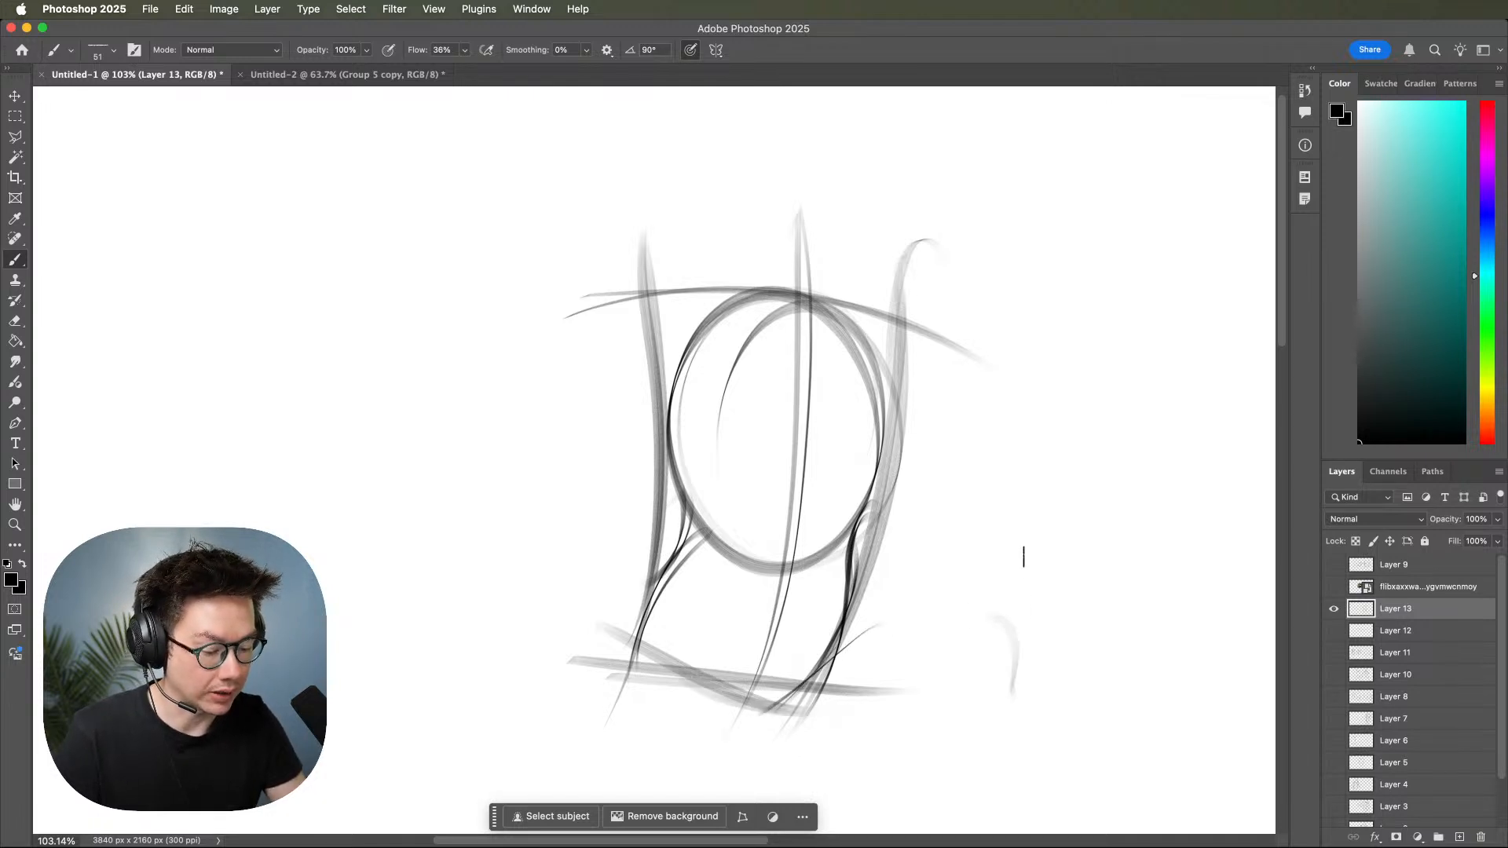
pyautogui.moveTo(1058, 552); pyautogui.dragTo(995, 554)
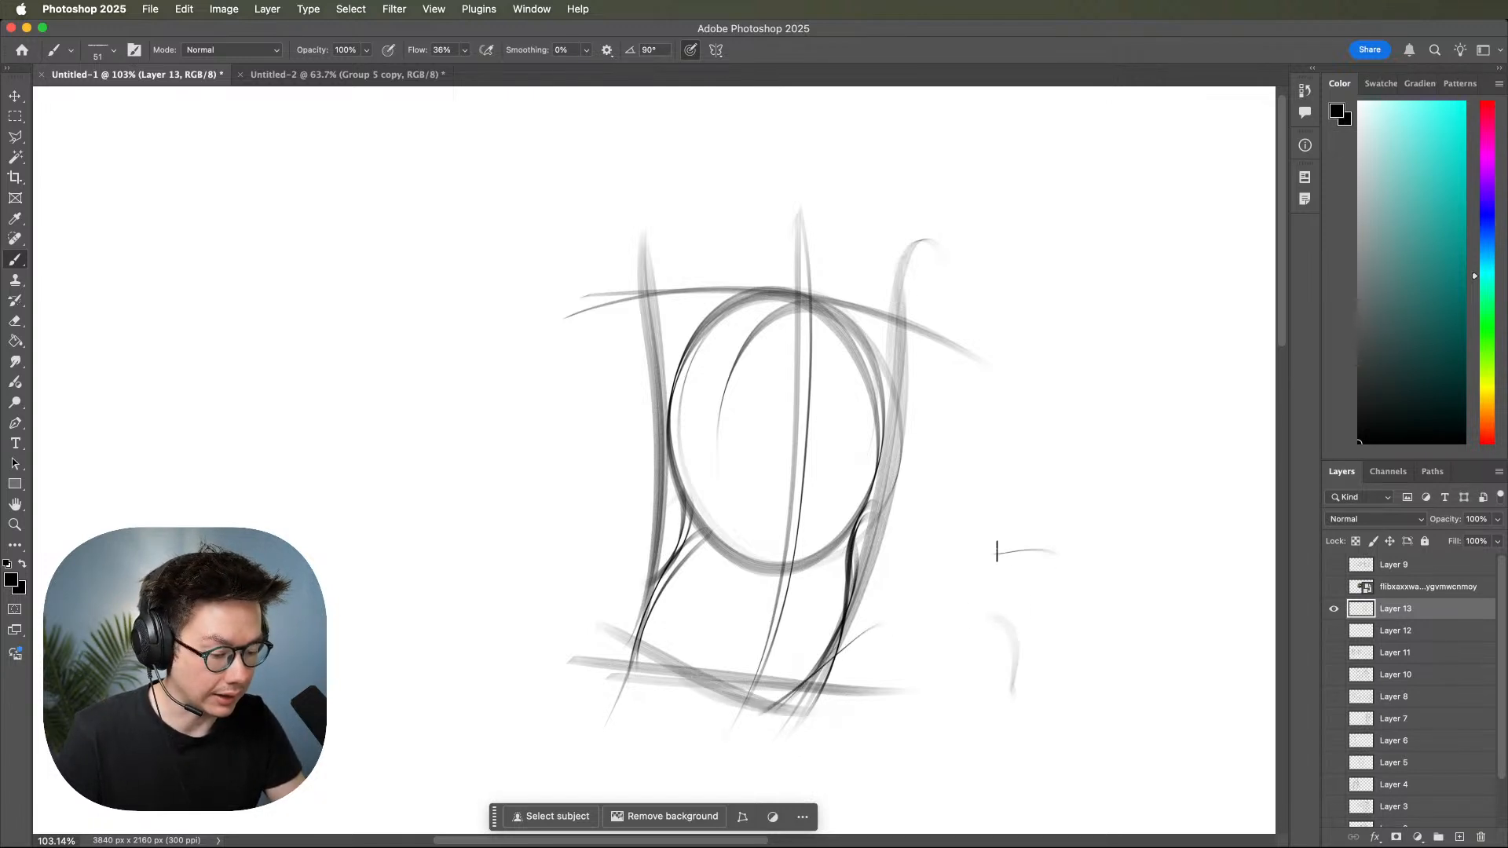
pyautogui.moveTo(1035, 473); pyautogui.dragTo(1200, 381)
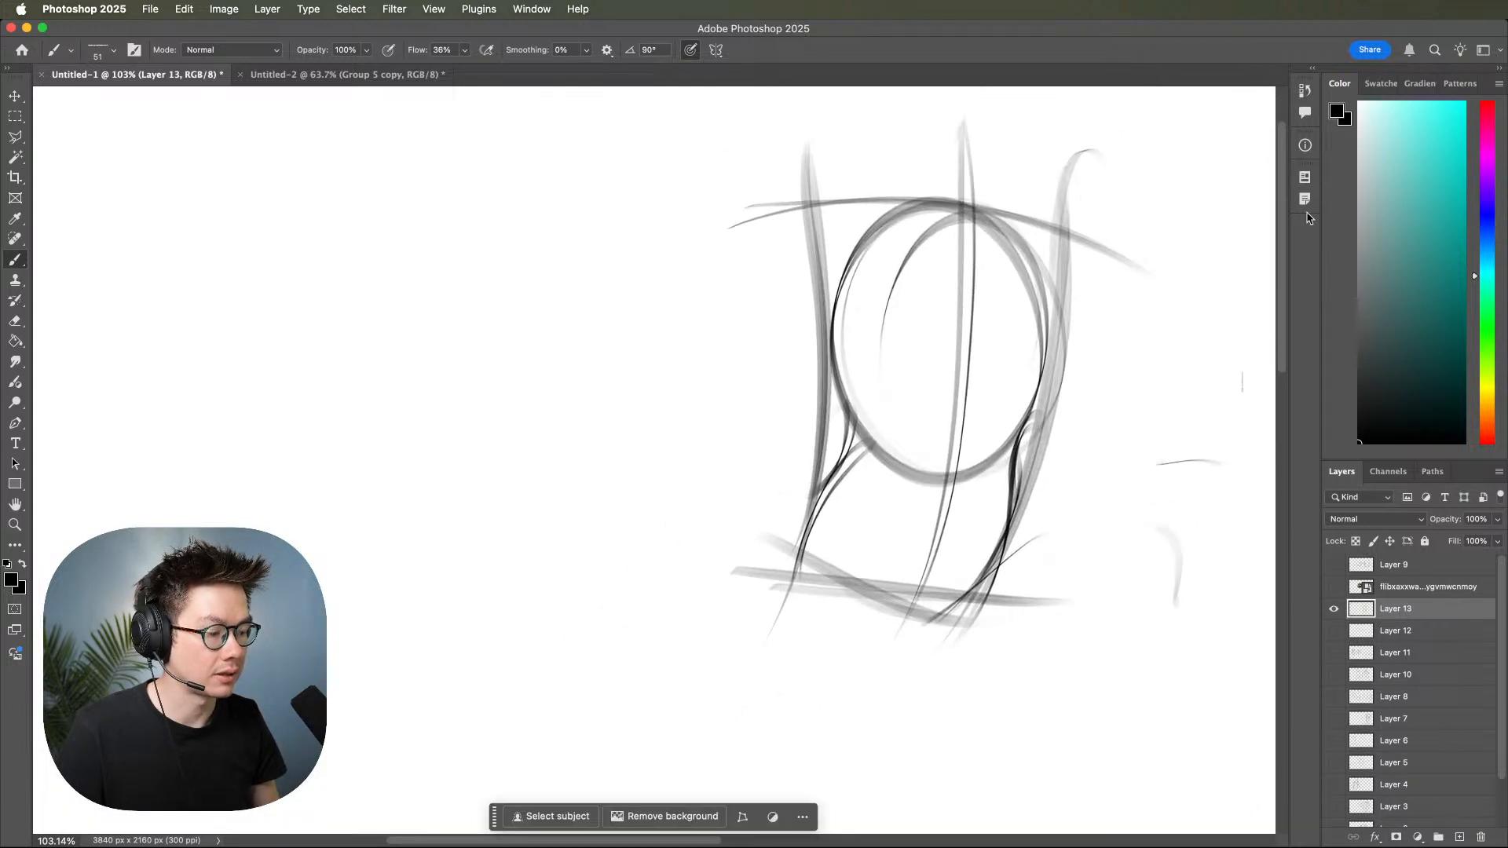
pyautogui.moveTo(1084, 482)
pyautogui.mouseDown()
pyautogui.moveTo(1074, 531)
pyautogui.moveTo(1115, 537)
pyautogui.mouseUp()
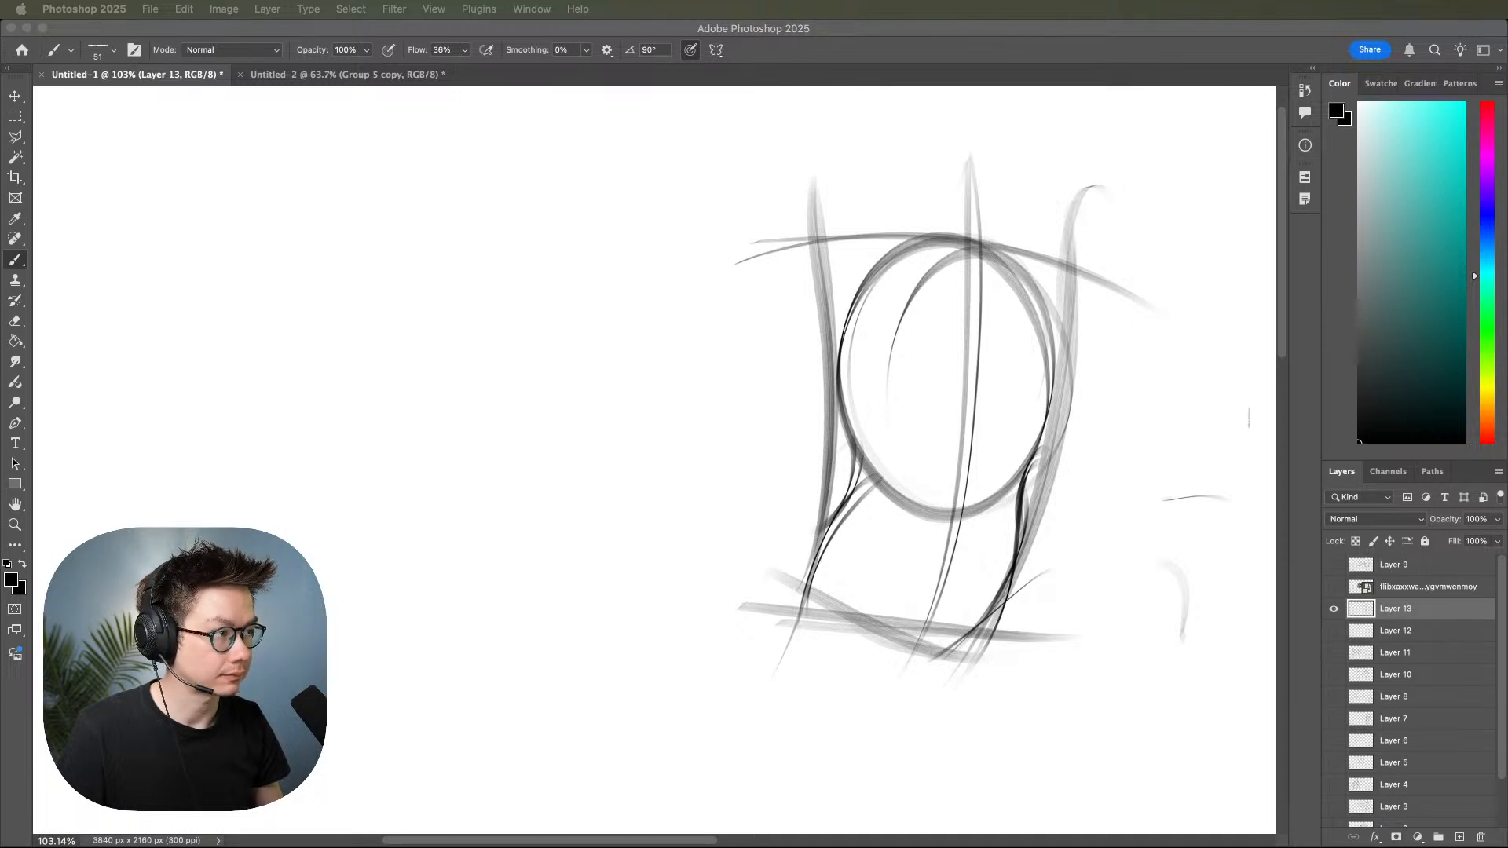
pyautogui.click(848, 447)
pyautogui.moveTo(850, 428); pyautogui.dragTo(1057, 423)
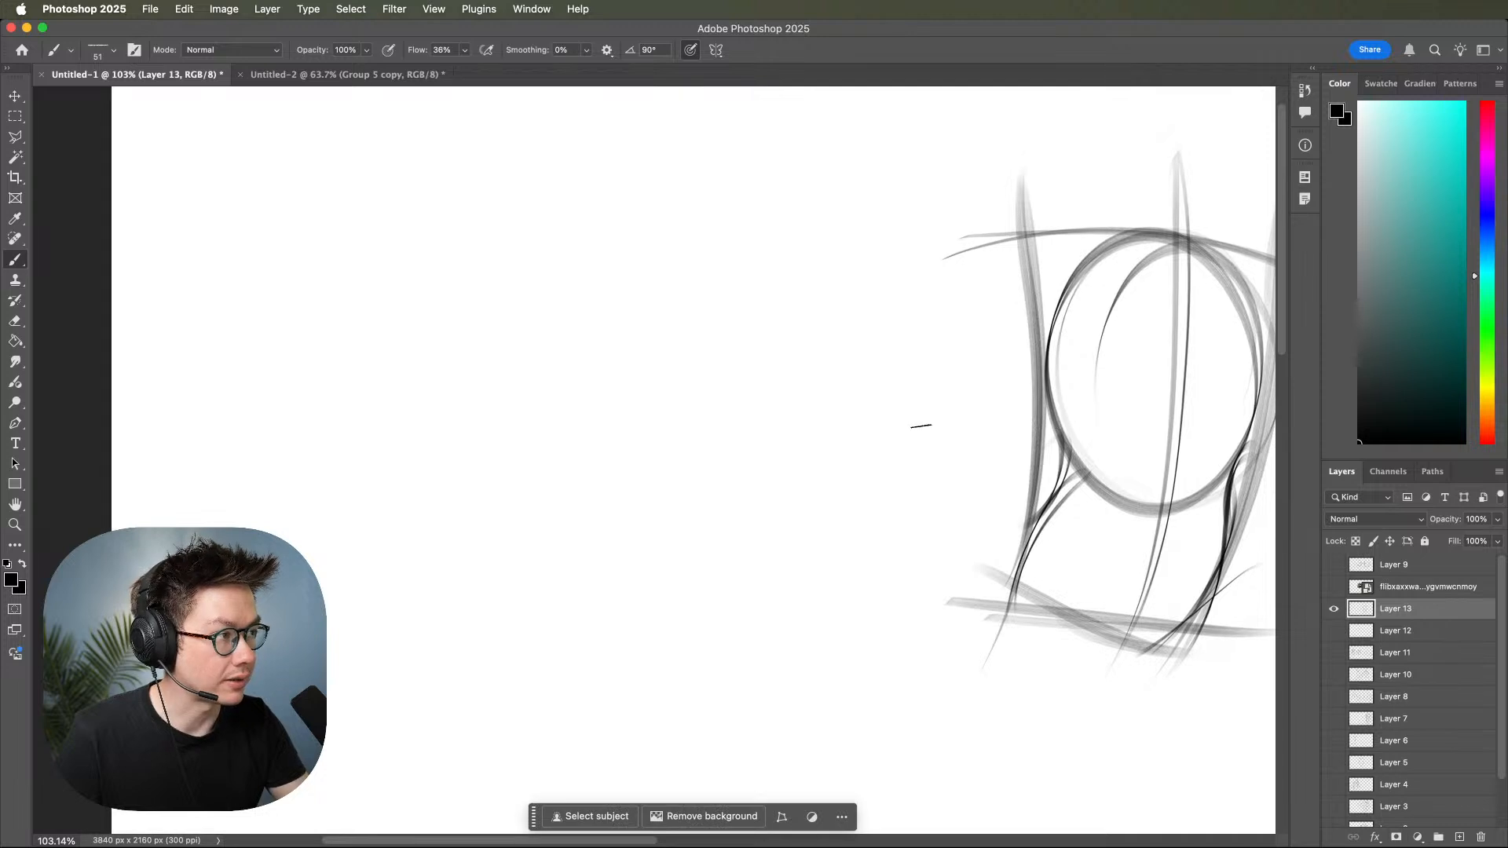
pyautogui.moveTo(636, 322); pyautogui.dragTo(950, 330)
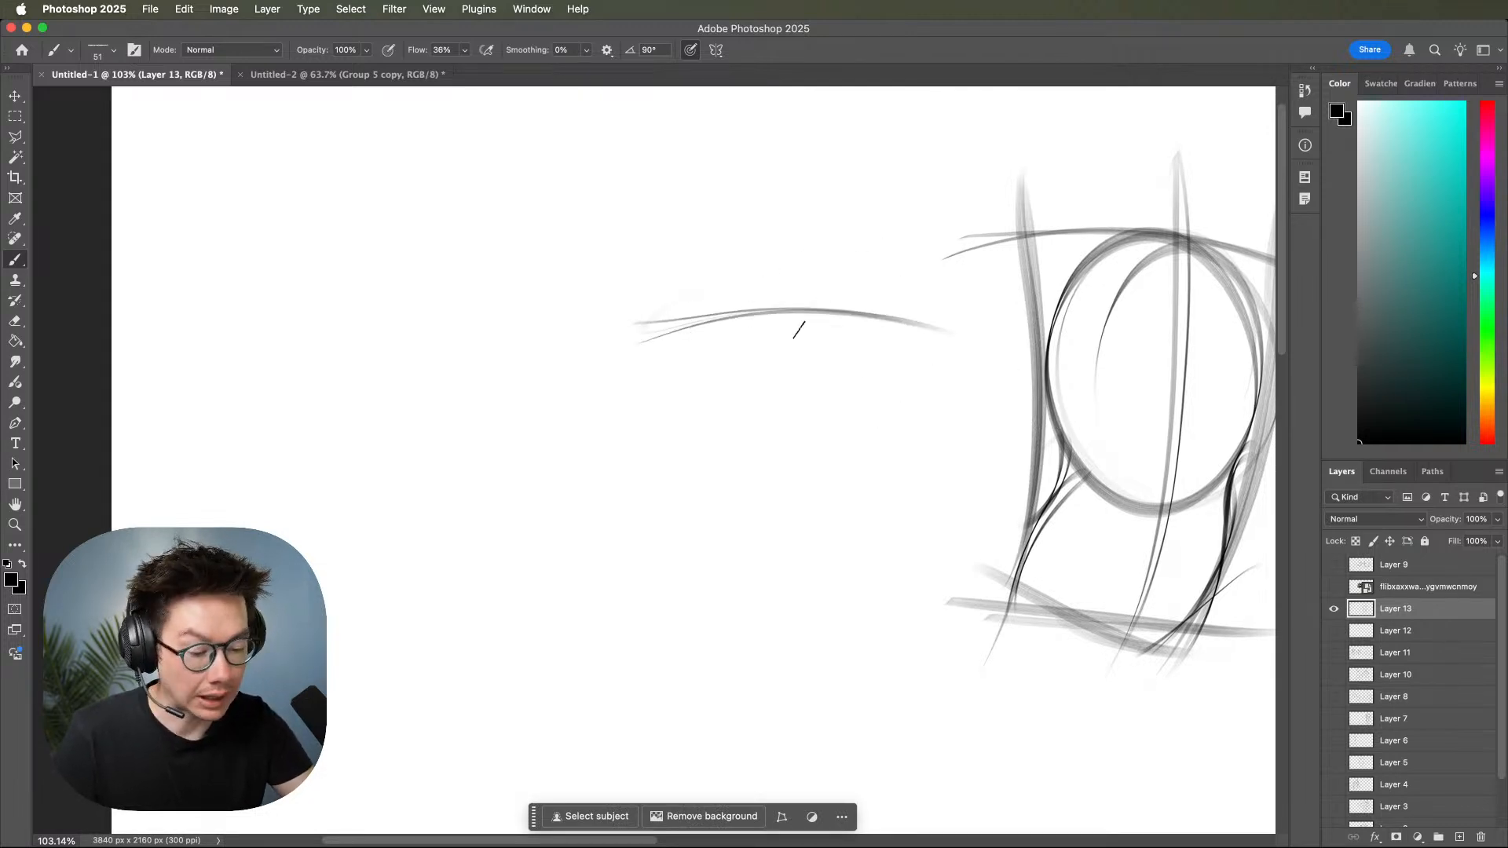
pyautogui.press('super+z')
pyautogui.press('super+z')
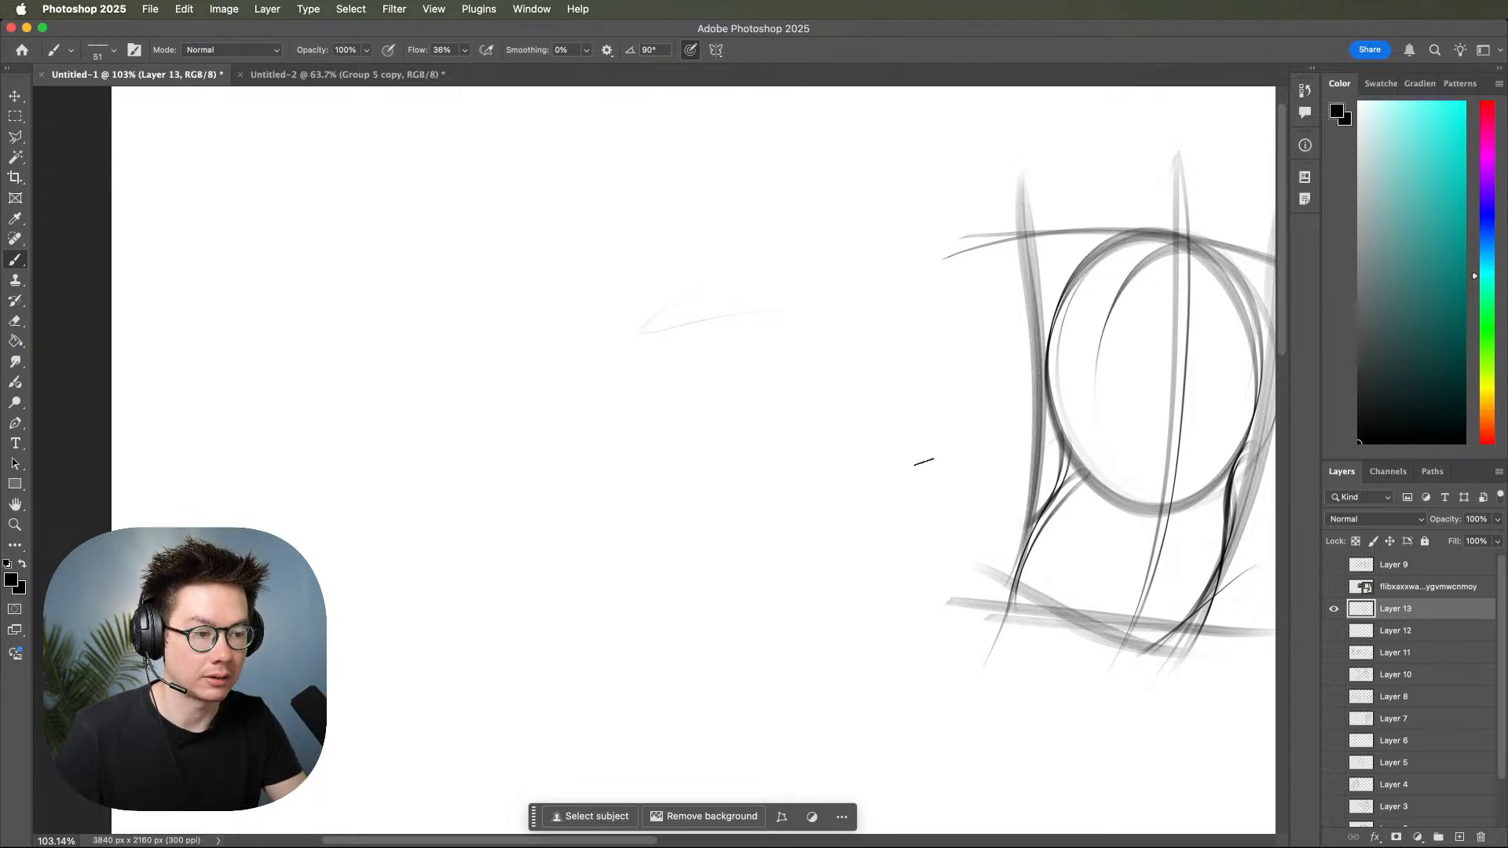
# Sketch a smaller second torso gesture left of the first, with a dipping shoulder curve and two sides tapering into a V.
pyautogui.moveTo(624, 275)
pyautogui.mouseDown()
pyautogui.moveTo(804, 303)
pyautogui.moveTo(877, 263)
pyautogui.mouseUp()
pyautogui.moveTo(634, 276)
pyautogui.mouseDown()
pyautogui.moveTo(714, 309)
pyautogui.moveTo(877, 265)
pyautogui.moveTo(722, 502)
pyautogui.mouseUp()
pyautogui.moveTo(884, 258); pyautogui.dragTo(711, 455)
pyautogui.moveTo(664, 212); pyautogui.dragTo(742, 501)
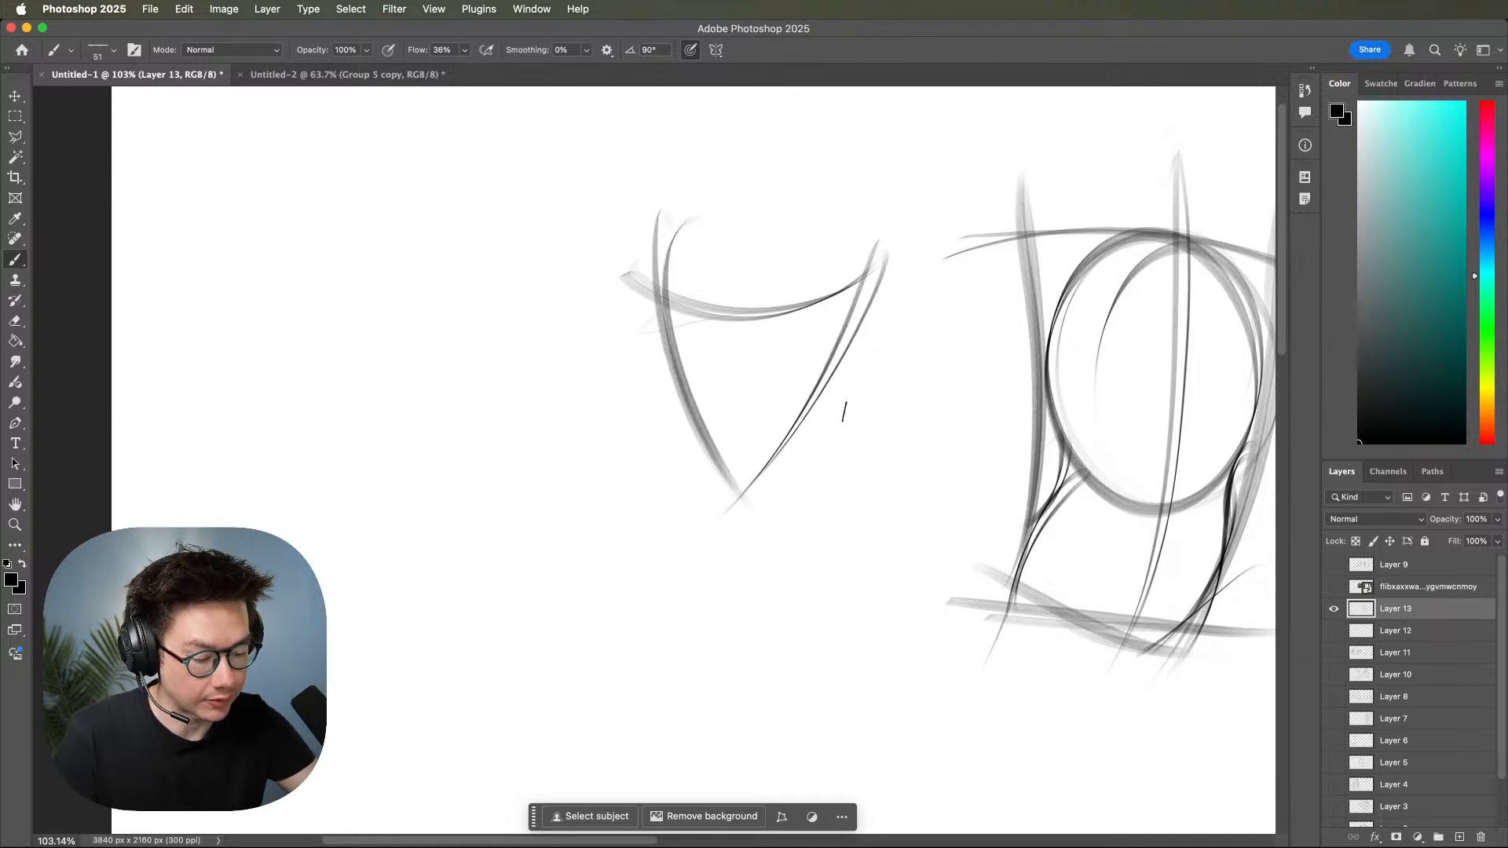
# Draw the narrow waist and flaring hip contours of the V-shaped torso, closed by a curved hip line.
pyautogui.moveTo(832, 385); pyautogui.dragTo(838, 520)
pyautogui.moveTo(693, 395); pyautogui.dragTo(667, 515)
pyautogui.moveTo(696, 440)
pyautogui.mouseDown()
pyautogui.moveTo(648, 574)
pyautogui.moveTo(858, 535)
pyautogui.mouseUp()
pyautogui.moveTo(660, 550); pyautogui.dragTo(832, 541)
pyautogui.moveTo(832, 454); pyautogui.dragTo(801, 571)
pyautogui.moveTo(831, 486); pyautogui.dragTo(799, 571)
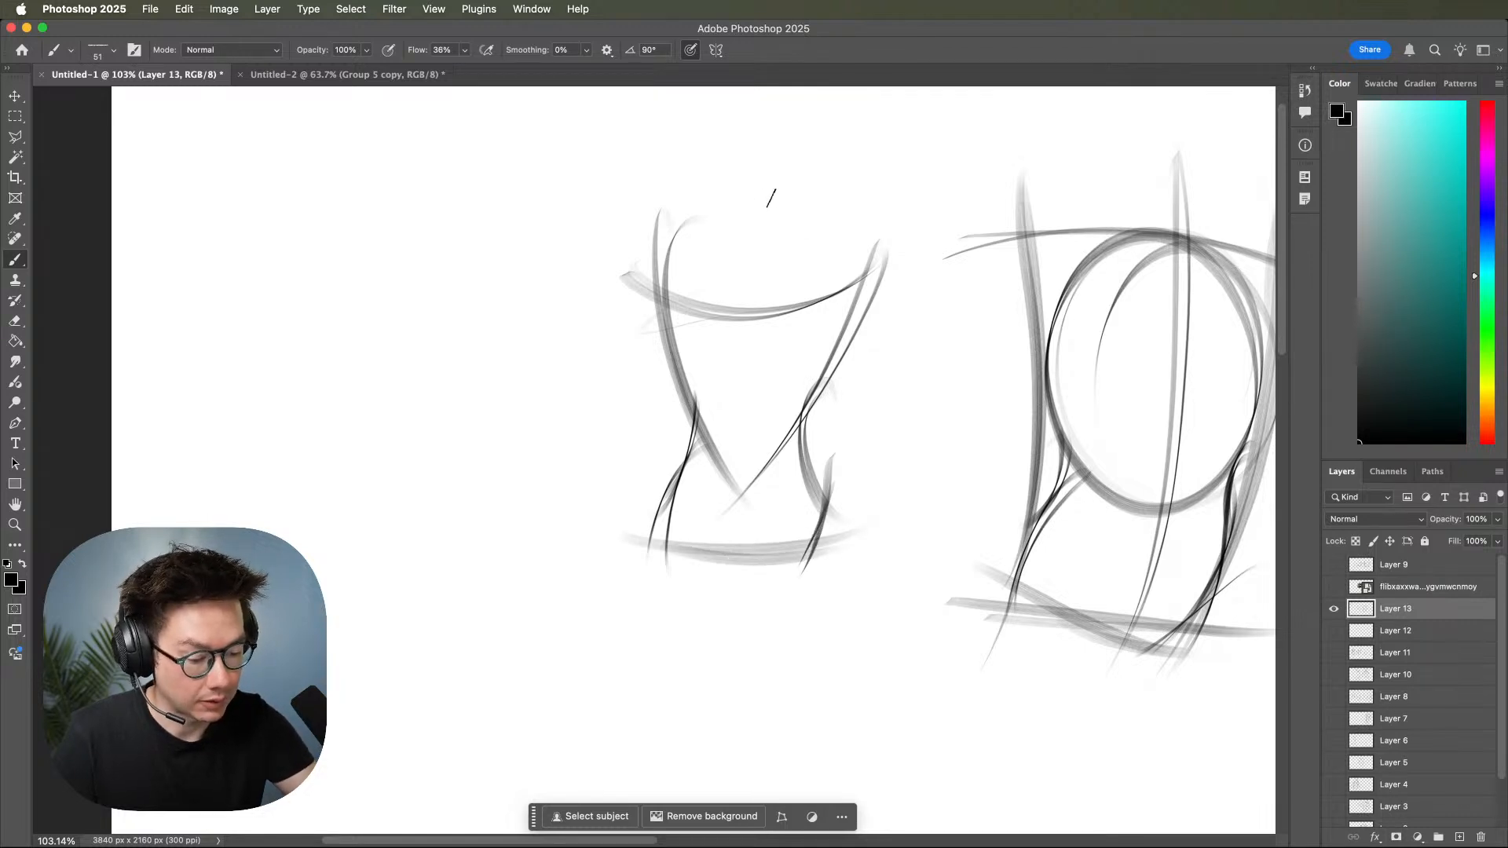
# Draw an oval head above the V-shaped torso, joined by a neck and sloping trapezius lines to the shoulders.
pyautogui.moveTo(755, 189)
pyautogui.mouseDown()
pyautogui.moveTo(736, 253)
pyautogui.moveTo(760, 289)
pyautogui.moveTo(795, 228)
pyautogui.moveTo(763, 187)
pyautogui.mouseUp()
pyautogui.press('super+z')
pyautogui.hscroll(-2, 863, 393)
pyautogui.scroll(1, 864, 392)
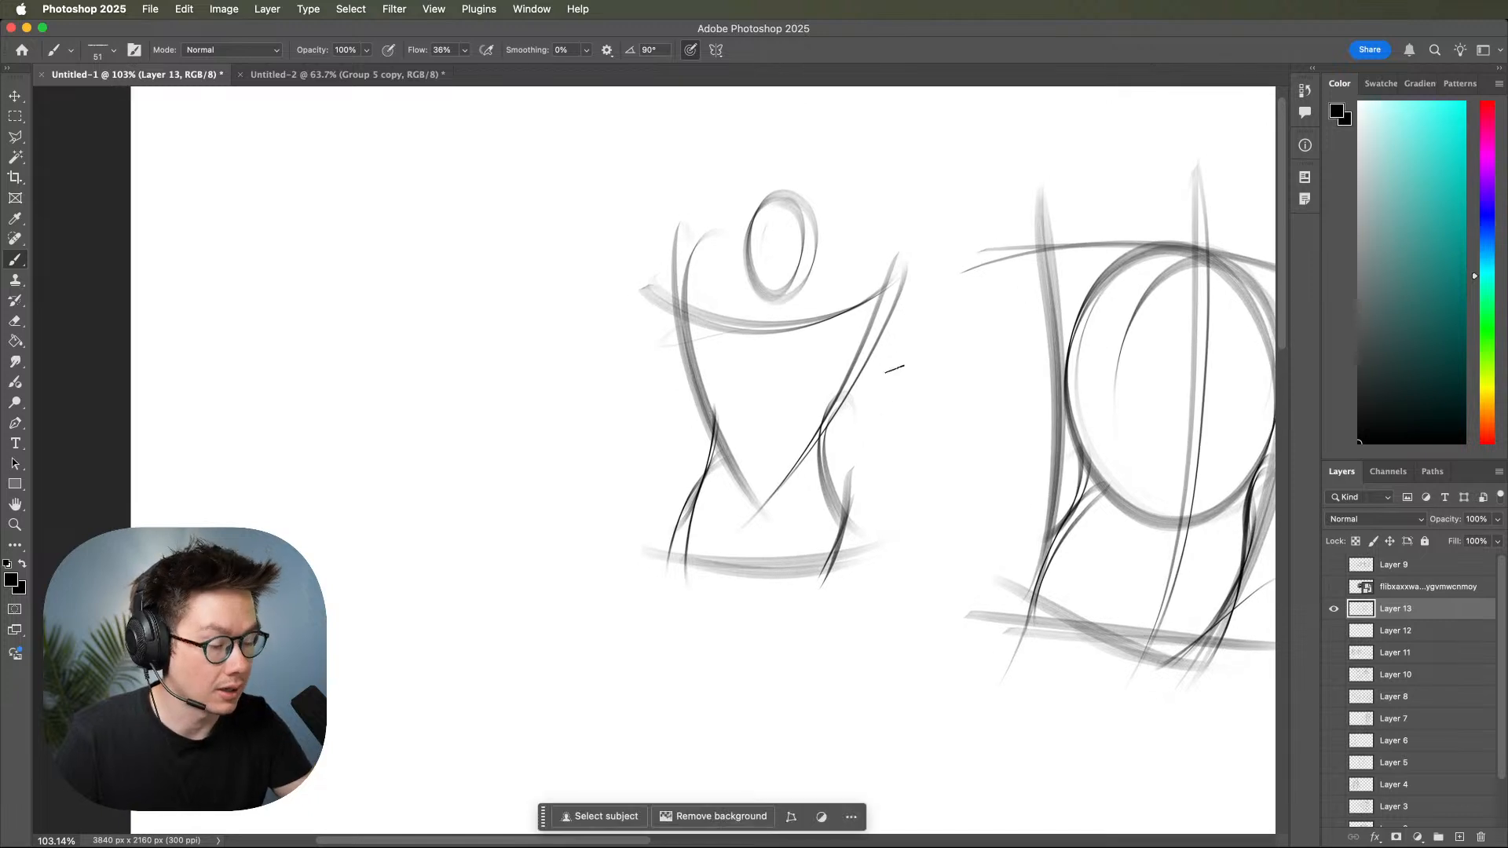
pyautogui.moveTo(746, 243); pyautogui.dragTo(763, 336)
pyautogui.moveTo(750, 271); pyautogui.dragTo(762, 338)
pyautogui.moveTo(809, 271); pyautogui.dragTo(781, 339)
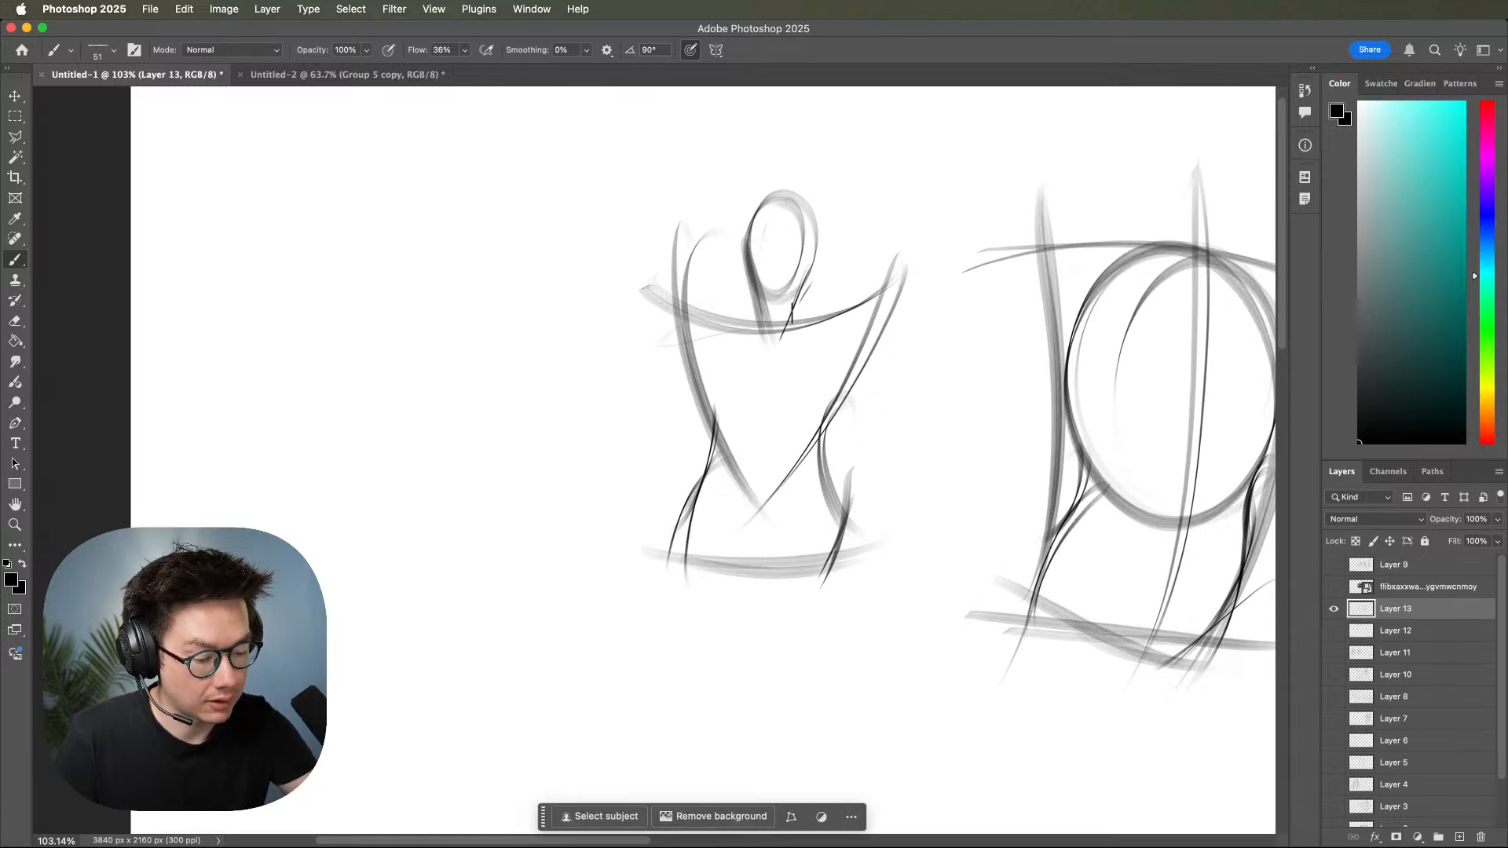
pyautogui.moveTo(752, 273)
pyautogui.mouseDown()
pyautogui.moveTo(676, 296)
pyautogui.moveTo(735, 289)
pyautogui.moveTo(740, 265)
pyautogui.moveTo(718, 314)
pyautogui.mouseUp()
pyautogui.moveTo(813, 283); pyautogui.dragTo(864, 302)
# Draw the V-shaped figure's left-hand arm with a rounded shoulder, bulging upper arm and a bent forearm cut off at the end.
pyautogui.moveTo(716, 309)
pyautogui.mouseDown()
pyautogui.moveTo(648, 345)
pyautogui.moveTo(628, 386)
pyautogui.moveTo(699, 368)
pyautogui.moveTo(612, 440)
pyautogui.mouseUp()
pyautogui.moveTo(684, 373); pyautogui.dragTo(610, 437)
pyautogui.moveTo(649, 355); pyautogui.dragTo(552, 464)
pyautogui.moveTo(614, 378); pyautogui.dragTo(563, 495)
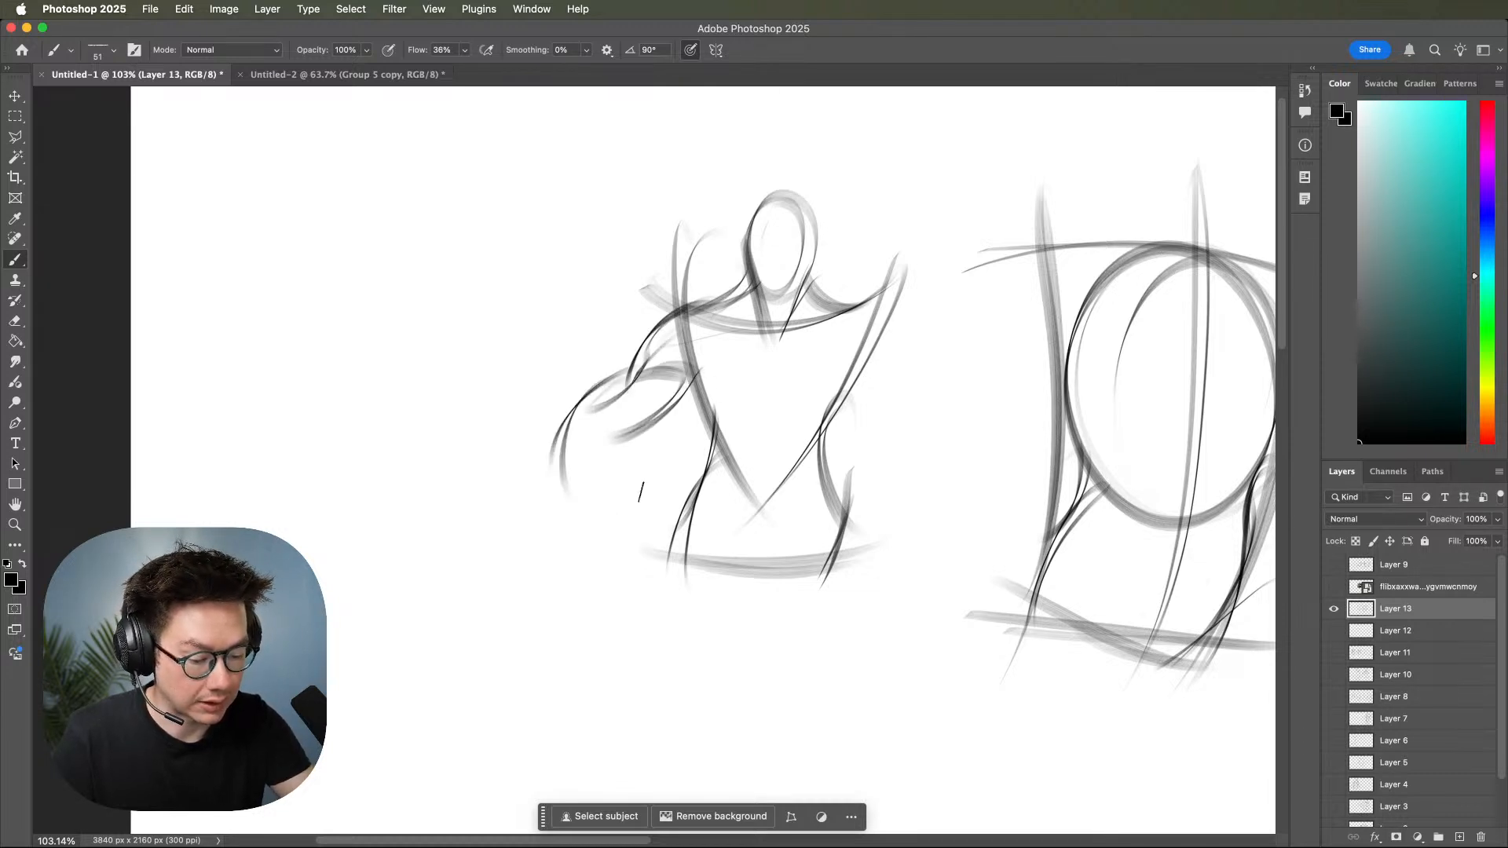
pyautogui.moveTo(654, 383); pyautogui.dragTo(611, 483)
pyautogui.moveTo(635, 424); pyautogui.dragTo(621, 498)
pyautogui.moveTo(551, 497)
pyautogui.mouseDown()
pyautogui.moveTo(584, 442)
pyautogui.moveTo(624, 496)
pyautogui.mouseUp()
pyautogui.moveTo(578, 442)
pyautogui.mouseDown()
pyautogui.moveTo(616, 489)
pyautogui.moveTo(557, 473)
pyautogui.moveTo(553, 540)
pyautogui.mouseUp()
pyautogui.moveTo(556, 531); pyautogui.dragTo(640, 482)
# Draw the figure's right-hand arm with a rounded shoulder, curved upper arm contours and a short forearm.
pyautogui.moveTo(864, 313)
pyautogui.mouseDown()
pyautogui.moveTo(886, 275)
pyautogui.moveTo(907, 392)
pyautogui.mouseUp()
pyautogui.moveTo(875, 287); pyautogui.dragTo(911, 397)
pyautogui.moveTo(911, 314); pyautogui.dragTo(946, 502)
pyautogui.moveTo(919, 377); pyautogui.dragTo(936, 504)
pyautogui.moveTo(860, 361)
pyautogui.mouseDown()
pyautogui.moveTo(926, 494)
pyautogui.moveTo(917, 507)
pyautogui.mouseUp()
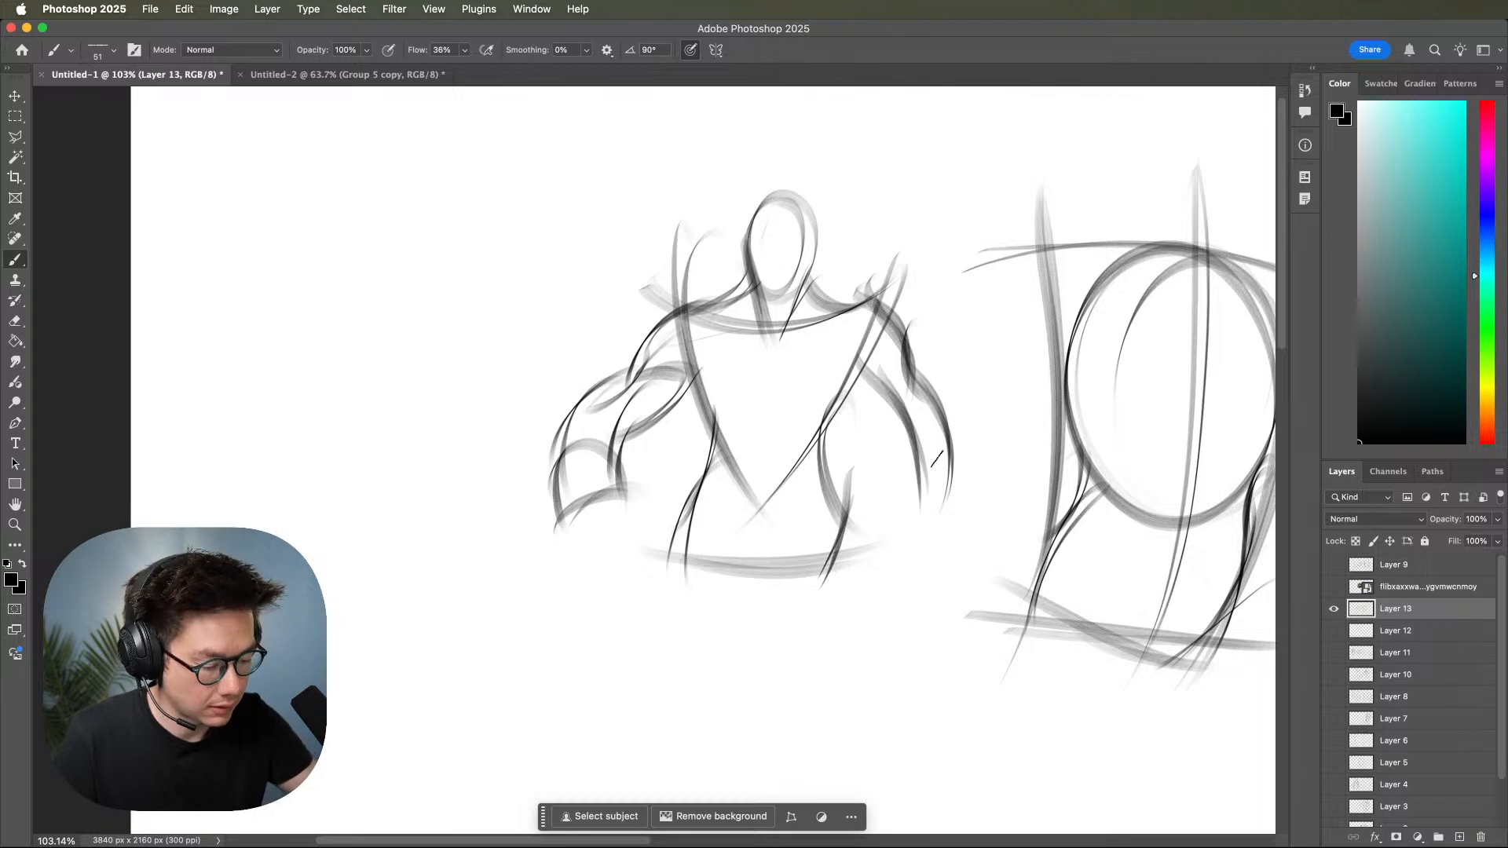
pyautogui.moveTo(941, 438)
pyautogui.mouseDown()
pyautogui.moveTo(891, 519)
pyautogui.moveTo(964, 471)
pyautogui.moveTo(946, 494)
pyautogui.mouseUp()
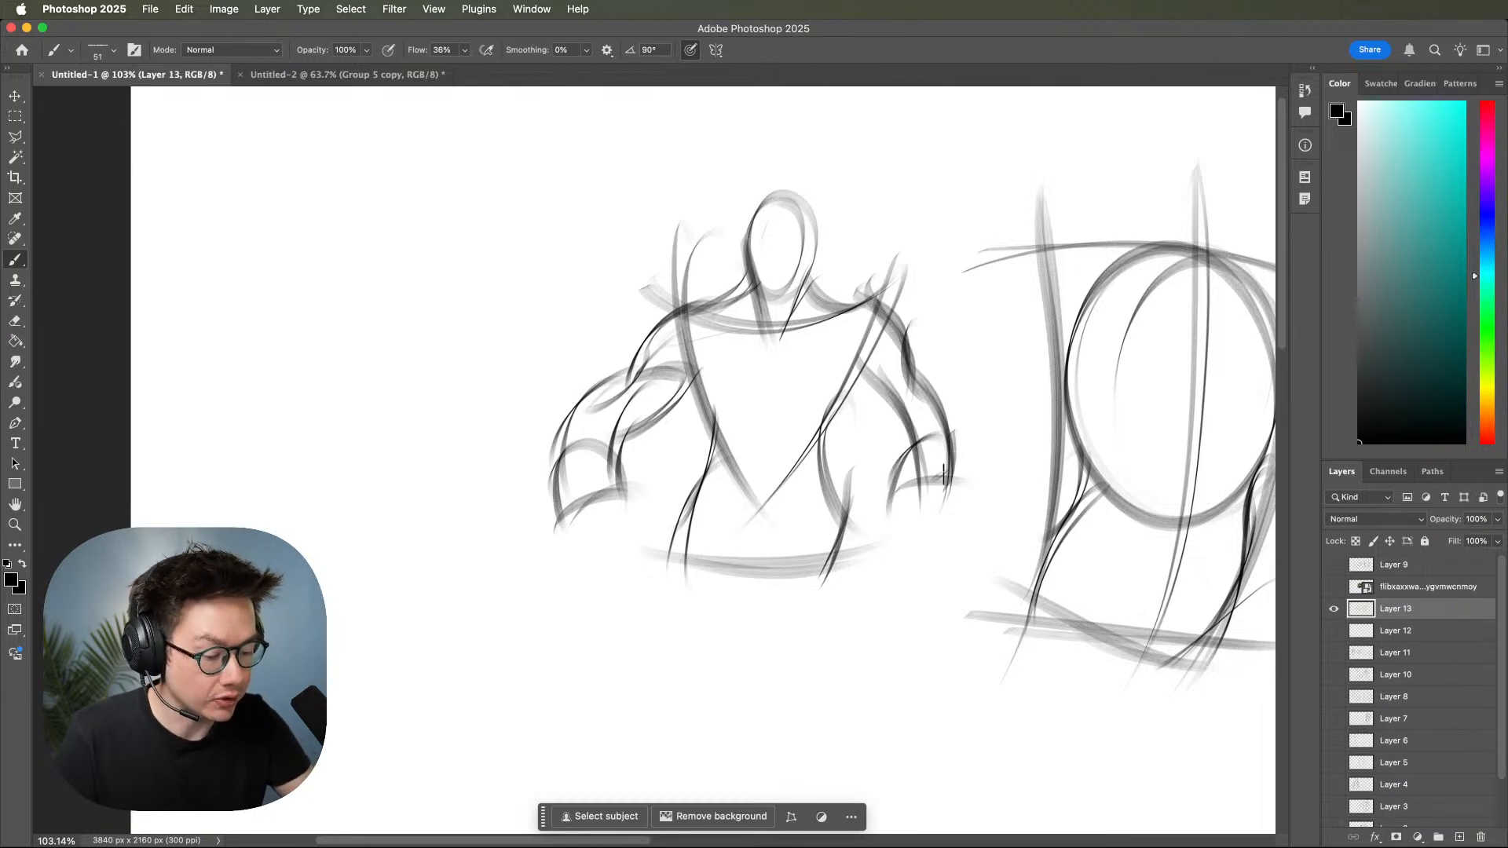
# Draw the figure's left-hand leg with a rounded hip and long contours tapering downward.
pyautogui.moveTo(690, 483); pyautogui.dragTo(671, 566)
pyautogui.moveTo(710, 479)
pyautogui.mouseDown()
pyautogui.moveTo(743, 636)
pyautogui.moveTo(674, 622)
pyautogui.moveTo(731, 536)
pyautogui.moveTo(735, 600)
pyautogui.mouseUp()
pyautogui.moveTo(688, 550)
pyautogui.mouseDown()
pyautogui.moveTo(672, 776)
pyautogui.moveTo(676, 747)
pyautogui.mouseUp()
pyautogui.moveTo(744, 570); pyautogui.dragTo(698, 763)
pyautogui.moveTo(750, 603); pyautogui.dragTo(695, 759)
# Draw the figure's right-hand leg from the rounded hip down with inner and outer contours tapering toward the ankle.
pyautogui.moveTo(768, 595); pyautogui.dragTo(849, 553)
pyautogui.moveTo(820, 495); pyautogui.dragTo(861, 556)
pyautogui.moveTo(833, 469)
pyautogui.mouseDown()
pyautogui.moveTo(846, 566)
pyautogui.moveTo(776, 603)
pyautogui.moveTo(821, 690)
pyautogui.mouseUp()
pyautogui.moveTo(808, 609); pyautogui.dragTo(800, 652)
pyautogui.moveTo(798, 632)
pyautogui.mouseDown()
pyautogui.moveTo(842, 531)
pyautogui.moveTo(831, 766)
pyautogui.mouseUp()
pyautogui.moveTo(824, 617); pyautogui.dragTo(816, 775)
pyautogui.moveTo(868, 677); pyautogui.dragTo(816, 776)
# Draw an oval ribcage inside the V-shaped torso and connect it to the waist.
pyautogui.moveTo(753, 319); pyautogui.dragTo(817, 461)
pyautogui.moveTo(817, 322)
pyautogui.mouseDown()
pyautogui.moveTo(828, 457)
pyautogui.moveTo(703, 471)
pyautogui.mouseUp()
pyautogui.moveTo(832, 471); pyautogui.dragTo(809, 462)
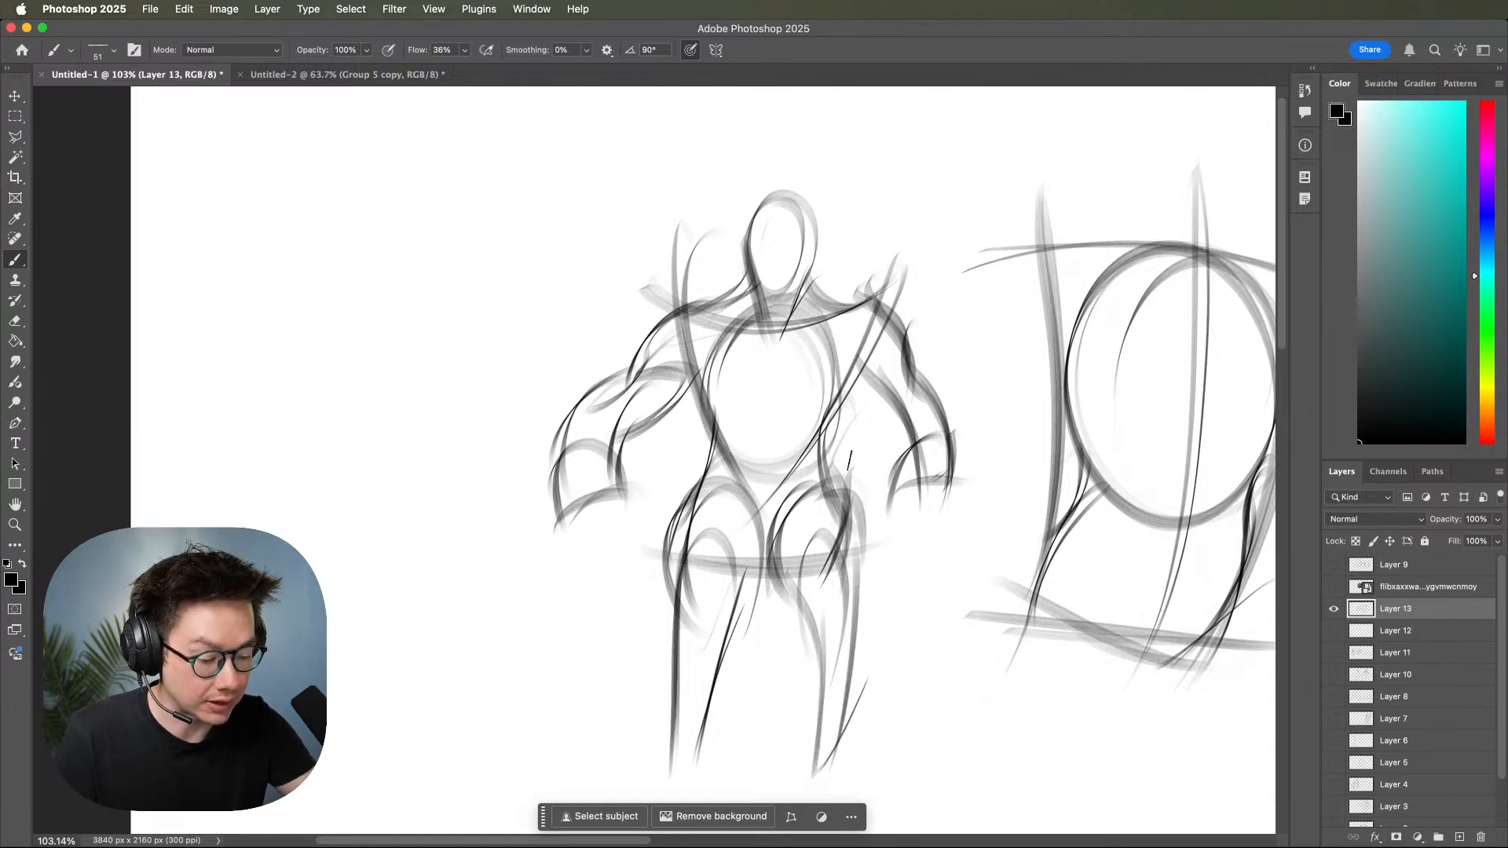
# Draw a straight horizontal ground line under the figure and flare both lower legs into rough feet.
pyautogui.moveTo(1047, 495); pyautogui.dragTo(1065, 522)
pyautogui.moveTo(998, 570)
pyautogui.mouseDown()
pyautogui.moveTo(929, 602)
pyautogui.moveTo(929, 555)
pyautogui.moveTo(978, 530)
pyautogui.mouseUp()
pyautogui.moveTo(954, 579); pyautogui.dragTo(1084, 496)
pyautogui.moveTo(720, 593)
pyautogui.mouseDown()
pyautogui.moveTo(665, 672)
pyautogui.moveTo(778, 661)
pyautogui.mouseUp()
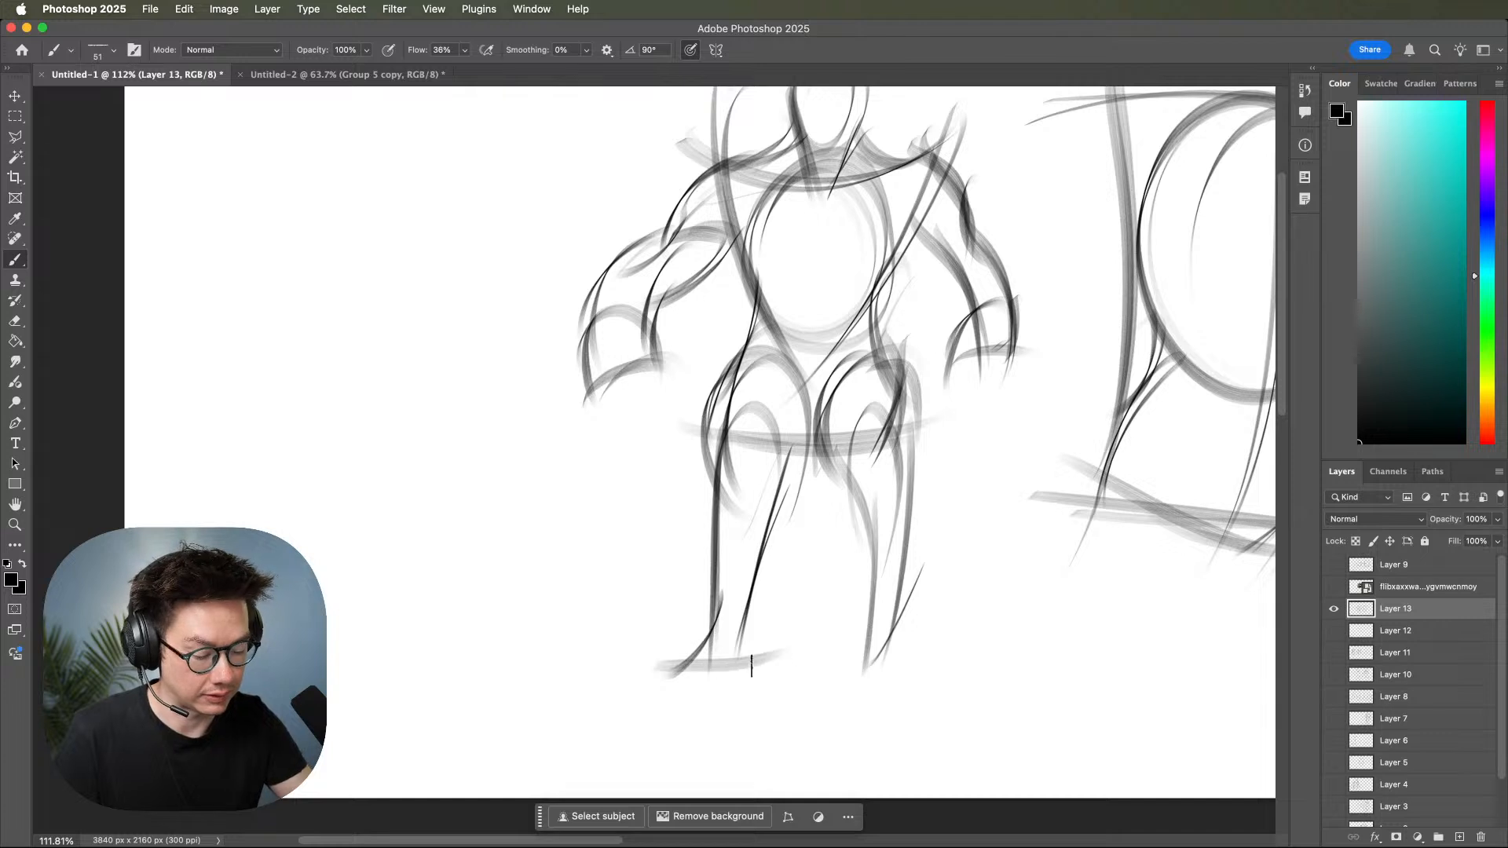
pyautogui.moveTo(617, 670); pyautogui.dragTo(950, 670)
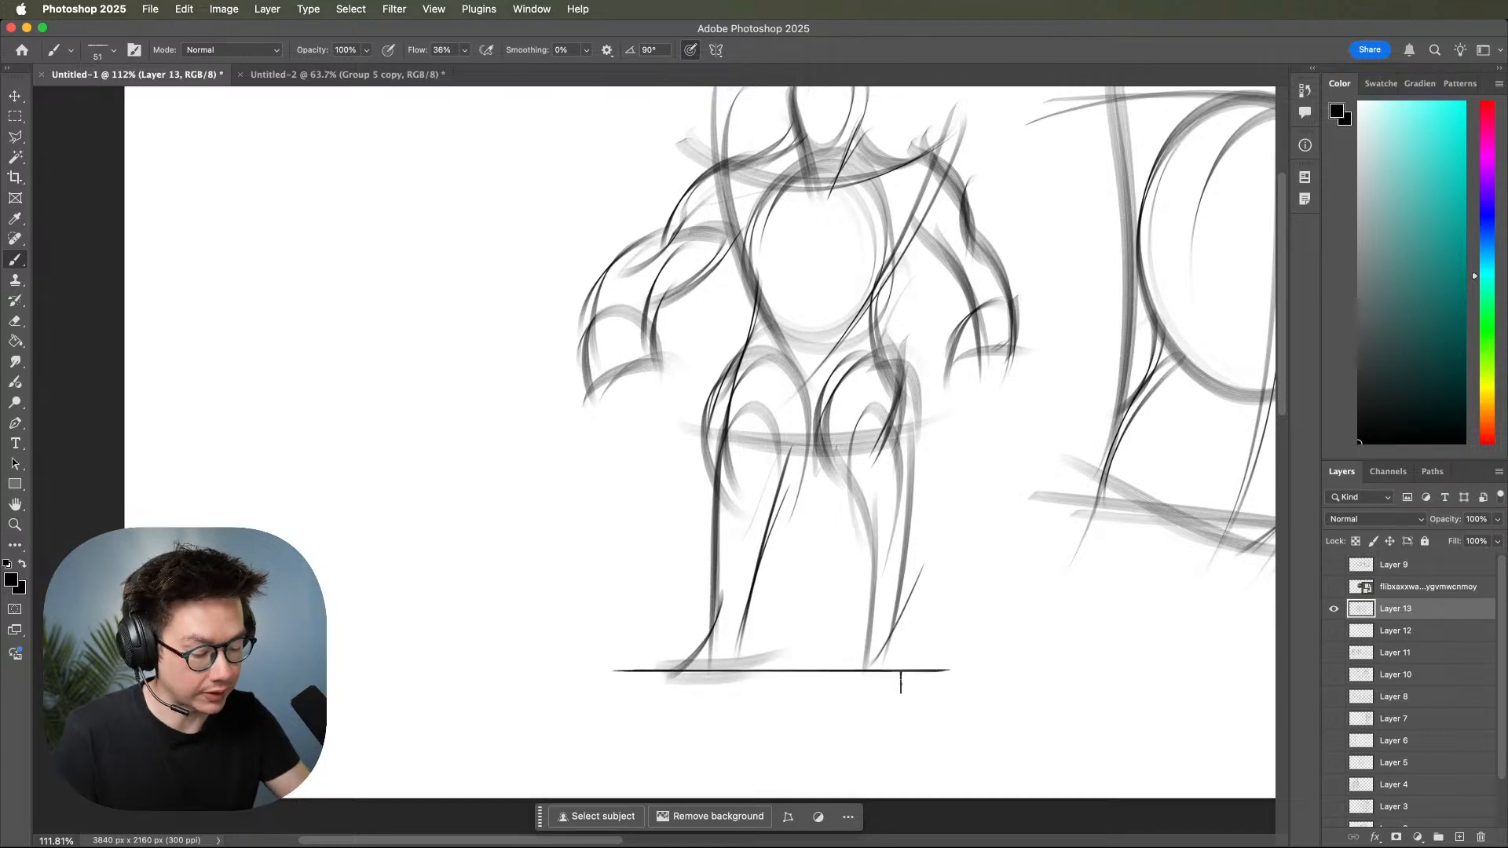
pyautogui.moveTo(748, 585); pyautogui.dragTo(739, 677)
pyautogui.moveTo(907, 583)
pyautogui.mouseDown()
pyautogui.moveTo(932, 667)
pyautogui.moveTo(892, 668)
pyautogui.mouseUp()
pyautogui.moveTo(880, 570)
pyautogui.mouseDown()
pyautogui.moveTo(860, 685)
pyautogui.moveTo(836, 686)
pyautogui.mouseUp()
# Examine the V-shaped full figure and the larger torso gesture side by side, comparing their proportions.
pyautogui.moveTo(1001, 590); pyautogui.dragTo(946, 615)
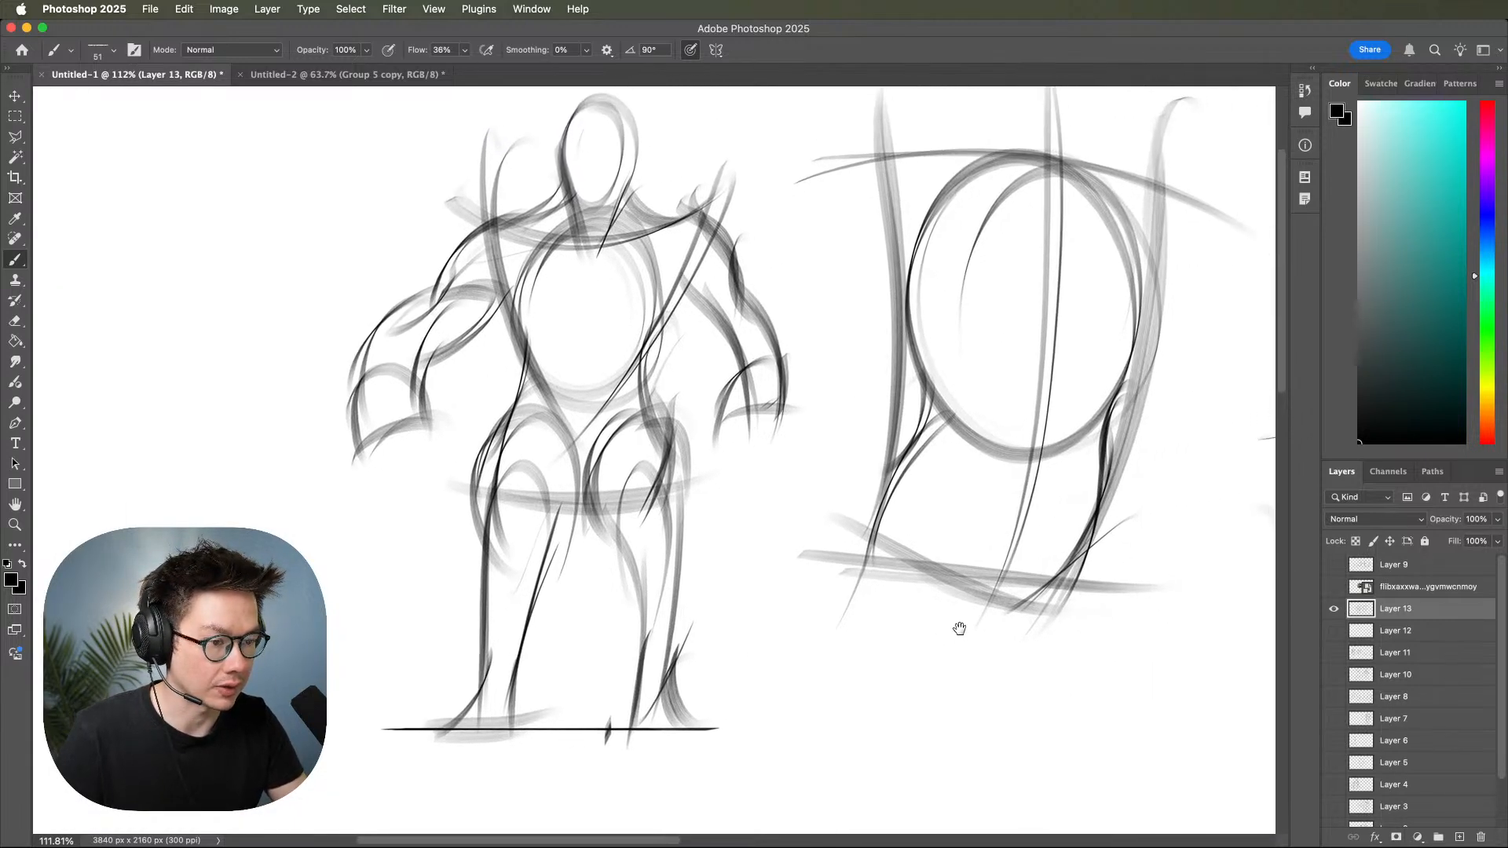
pyautogui.moveTo(1045, 629); pyautogui.dragTo(989, 633)
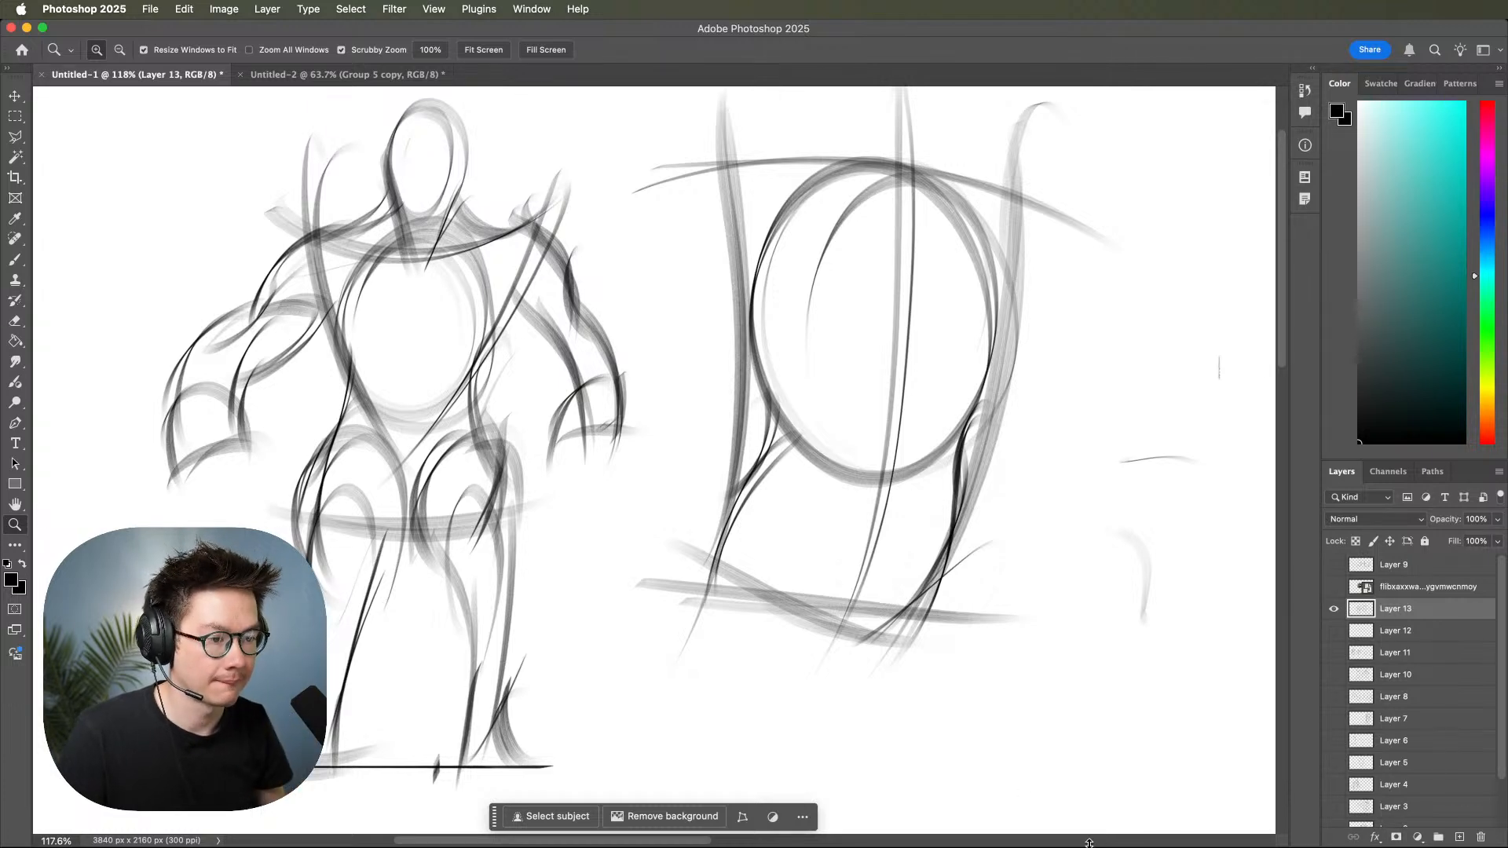
pyautogui.moveTo(884, 437); pyautogui.dragTo(904, 476)
pyautogui.moveTo(1100, 525)
pyautogui.mouseDown()
pyautogui.moveTo(1027, 559)
pyautogui.moveTo(1114, 527)
pyautogui.mouseUp()
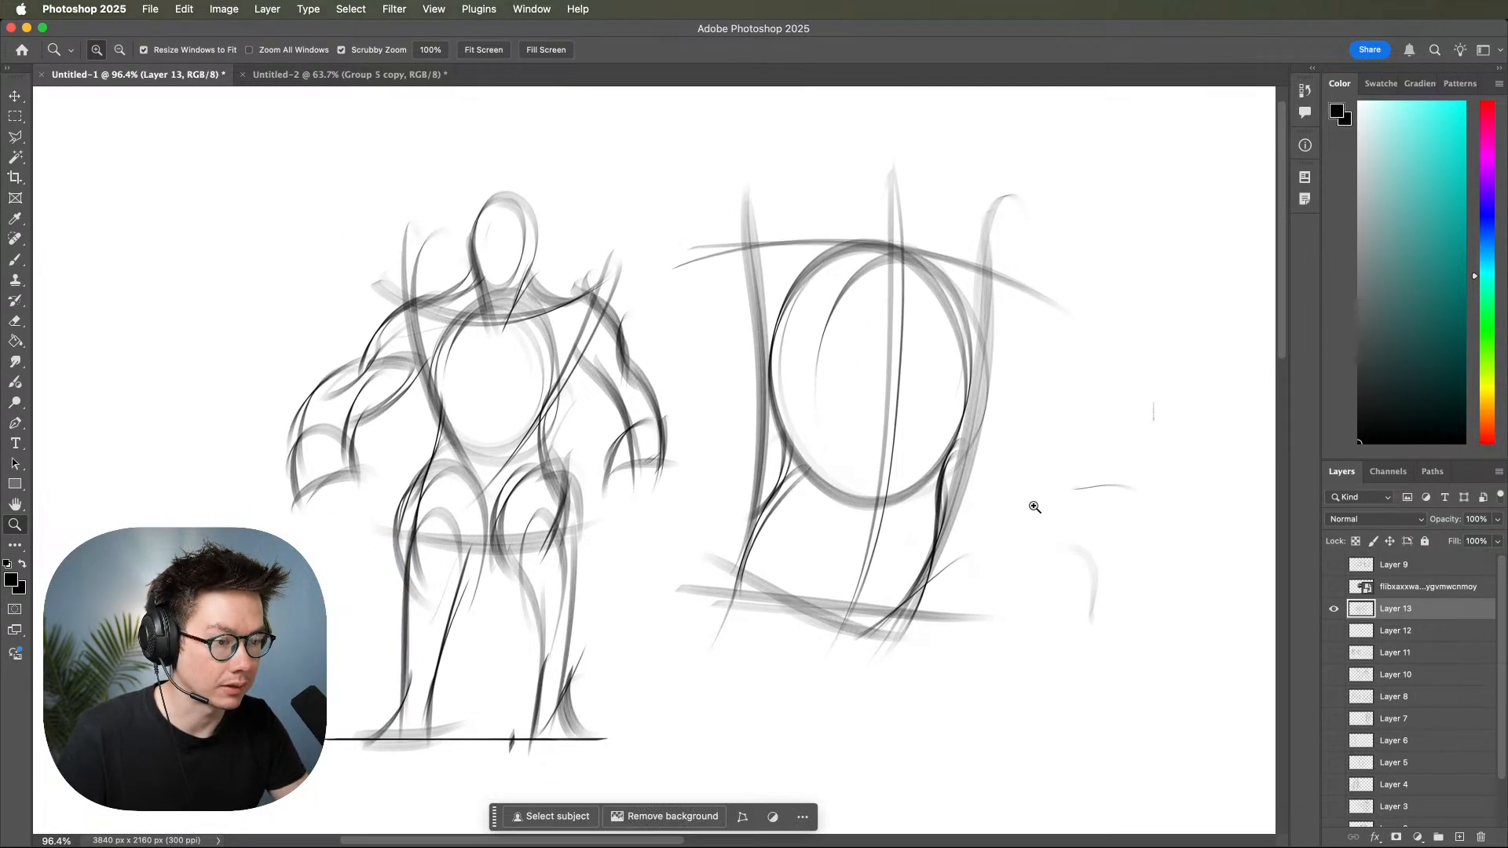
pyautogui.scroll(-2, 1053, 549)
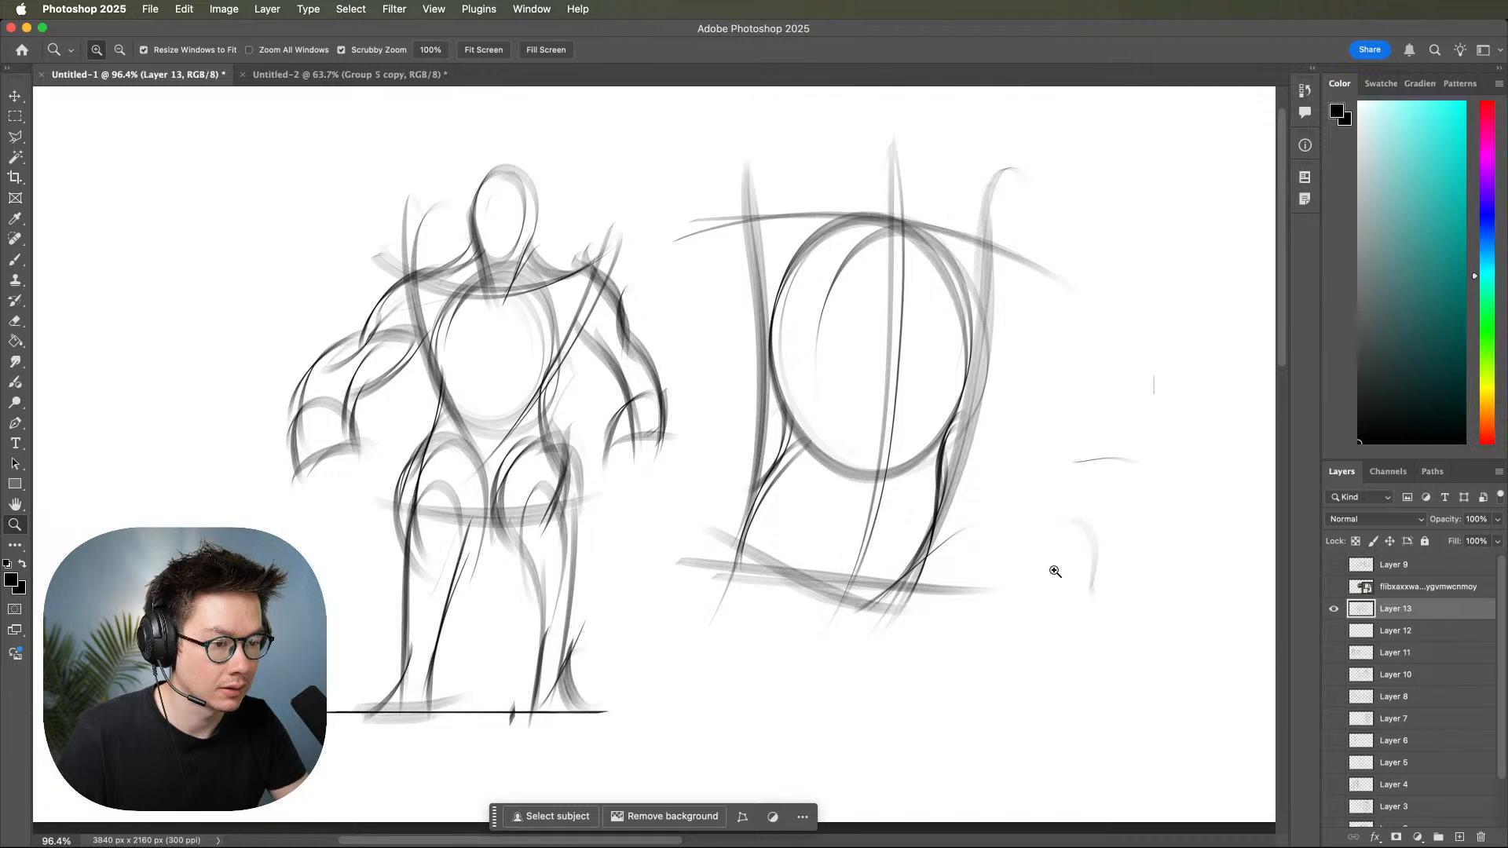
pyautogui.moveTo(1052, 574); pyautogui.dragTo(1003, 593)
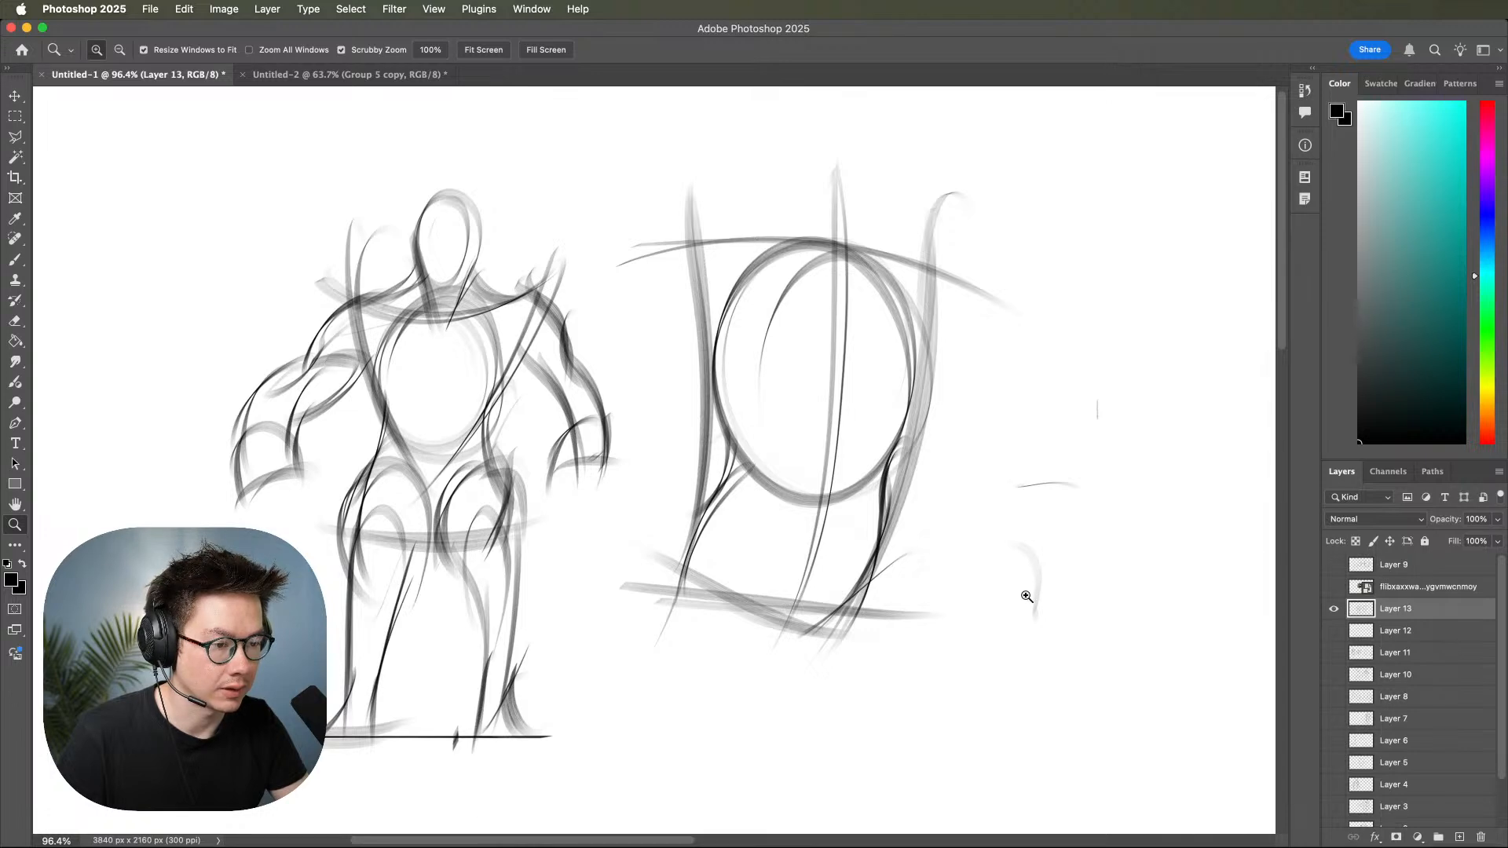
pyautogui.scroll(5, 1023, 596)
pyautogui.scroll(-3, 1052, 555)
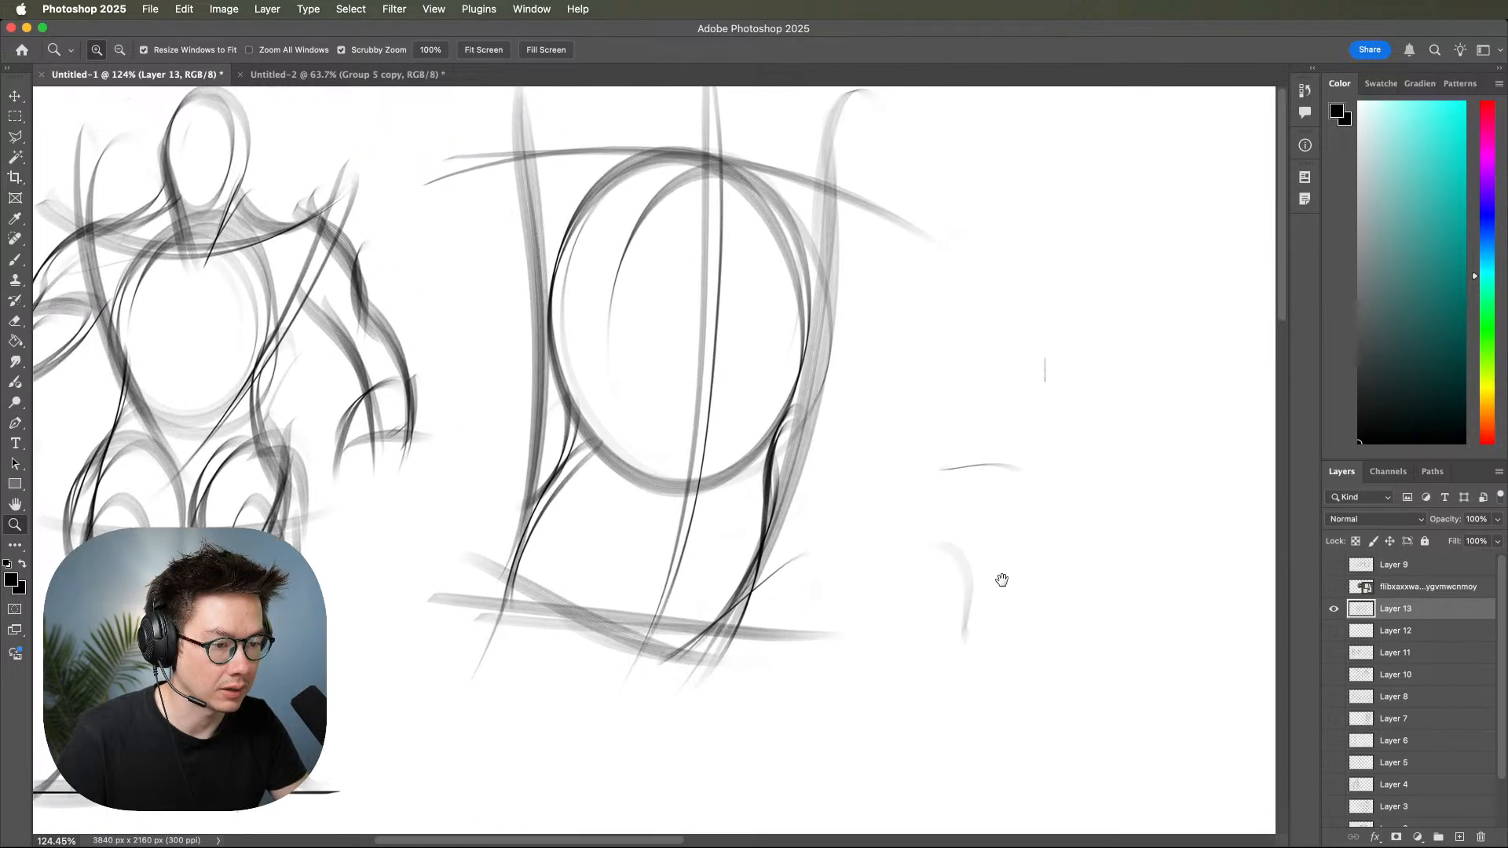
pyautogui.hscroll(-3, 1036, 574)
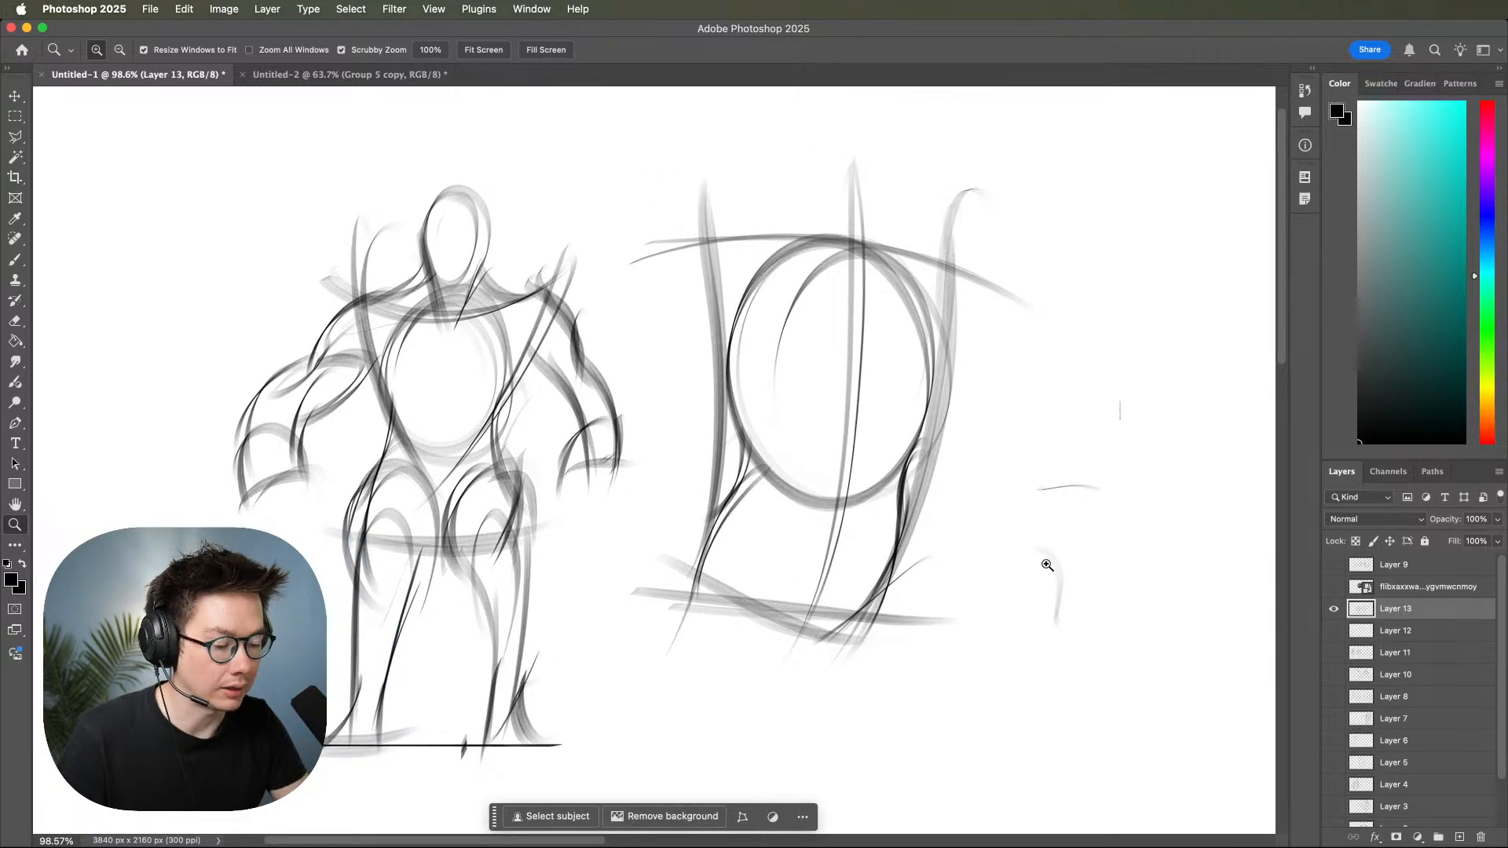
pyautogui.moveTo(1078, 573); pyautogui.dragTo(1177, 541)
pyautogui.hscroll(-5, 1178, 540)
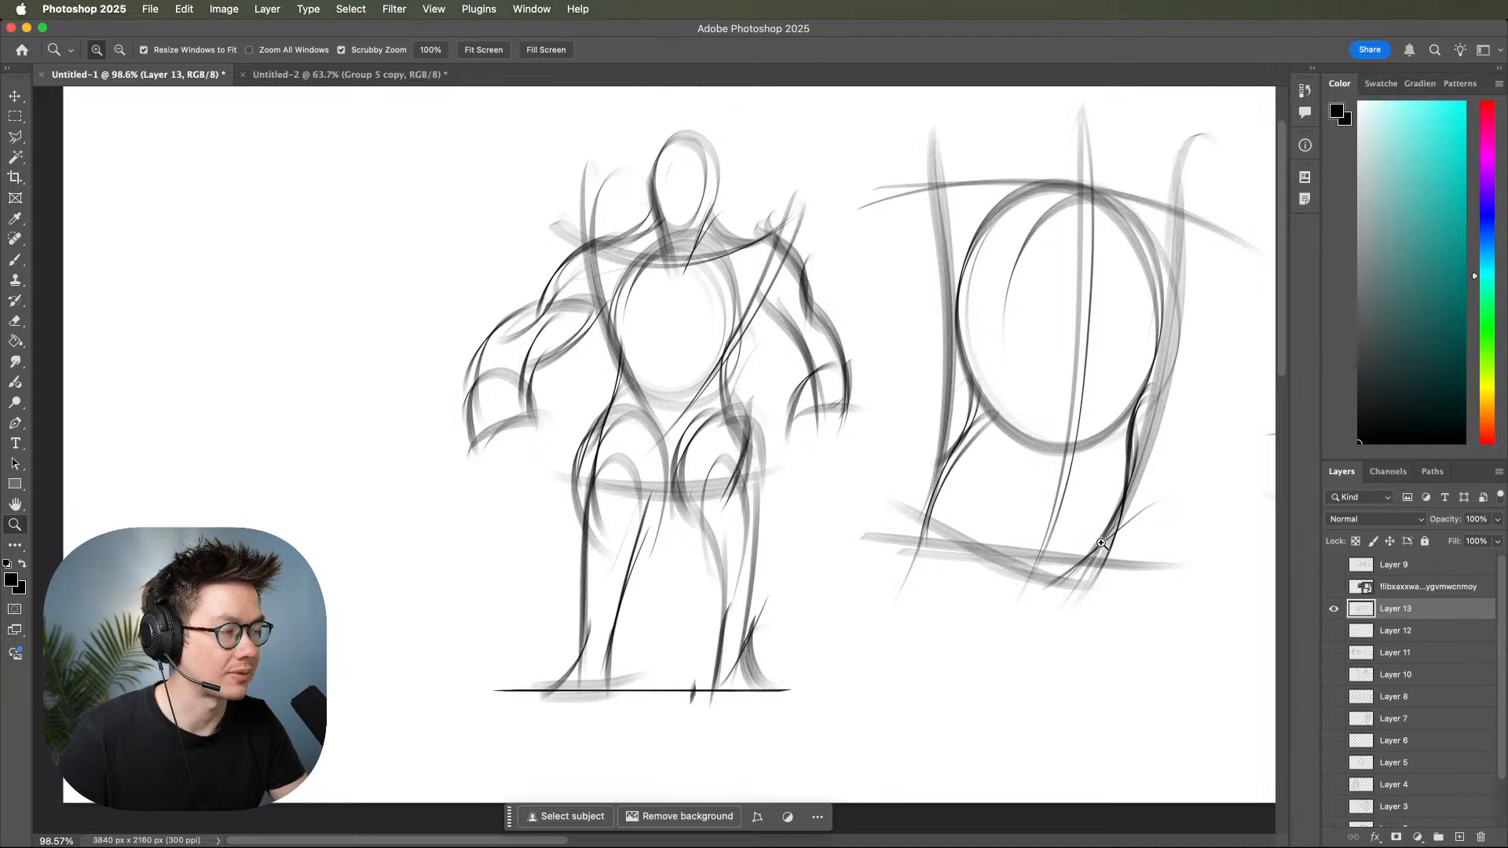
pyautogui.hscroll(2, 1101, 542)
pyautogui.scroll(2, 1101, 543)
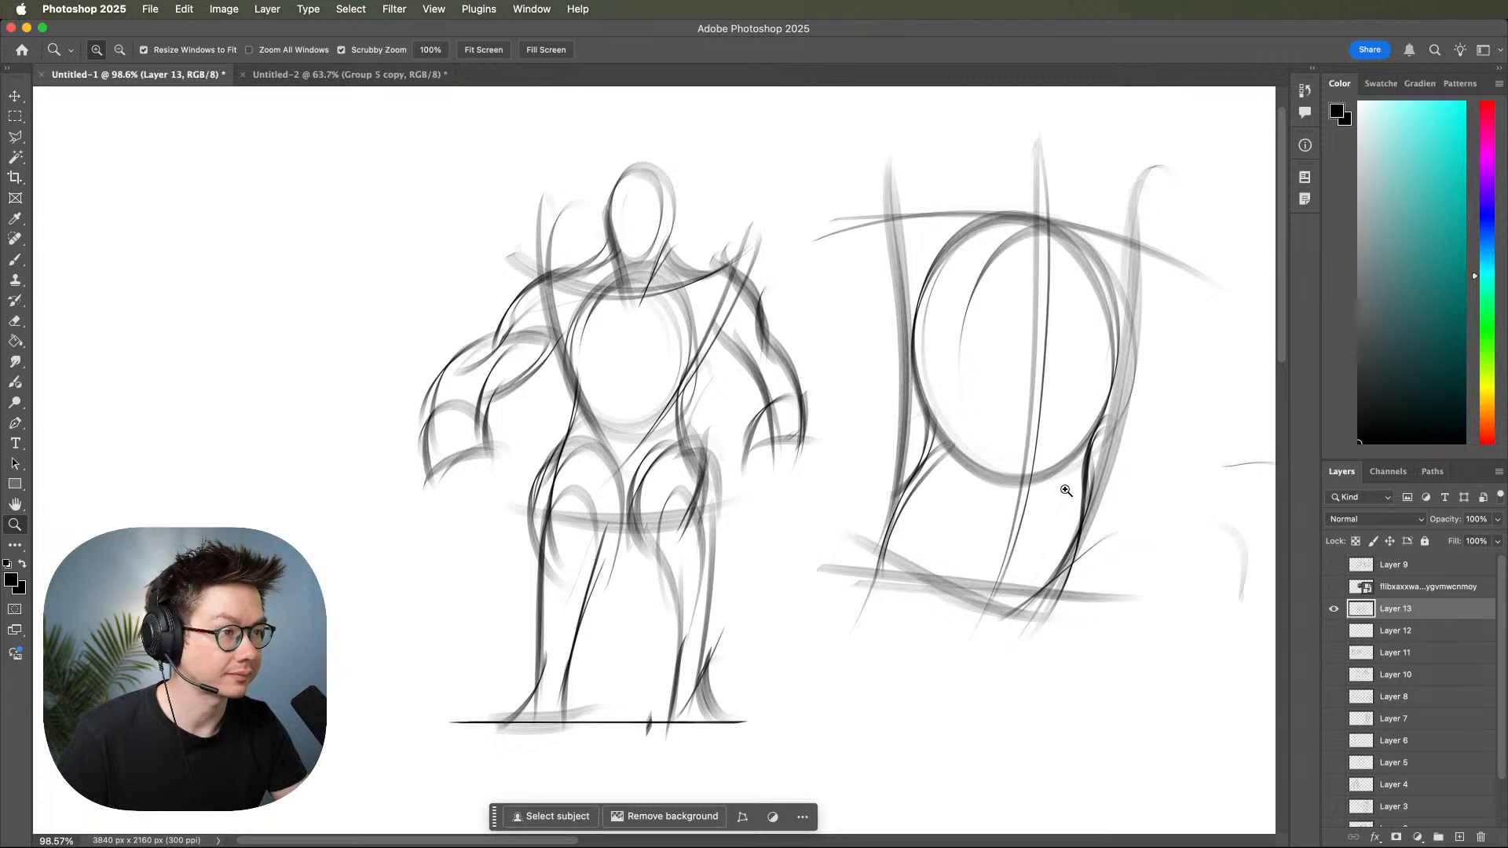
pyautogui.moveTo(990, 575)
pyautogui.mouseDown()
pyautogui.moveTo(1084, 539)
pyautogui.moveTo(1010, 582)
pyautogui.mouseUp()
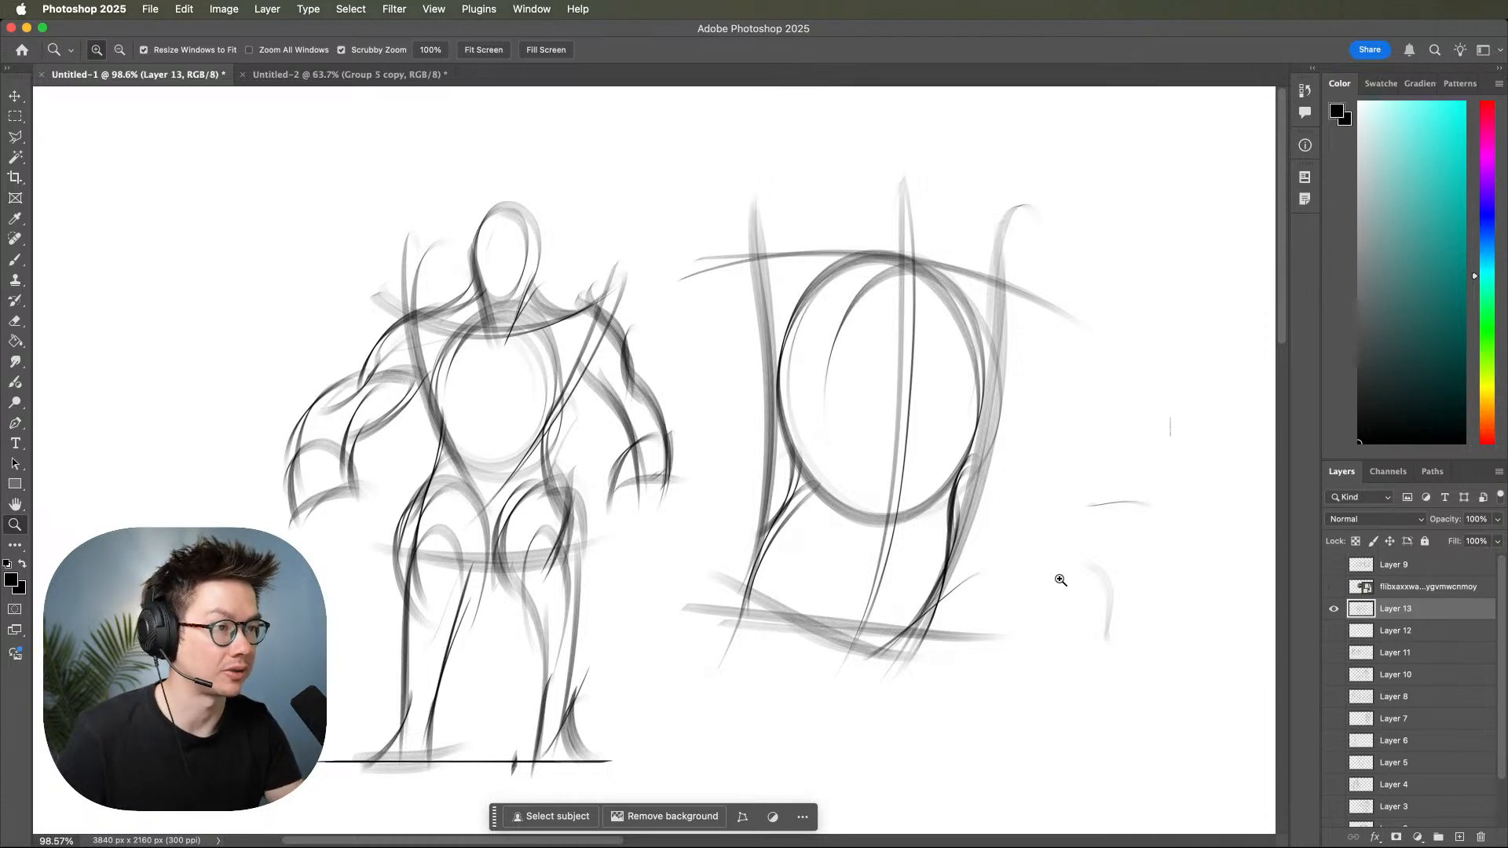
pyautogui.moveTo(1085, 551)
pyautogui.mouseDown()
pyautogui.moveTo(1022, 555)
pyautogui.moveTo(1042, 527)
pyautogui.mouseUp()
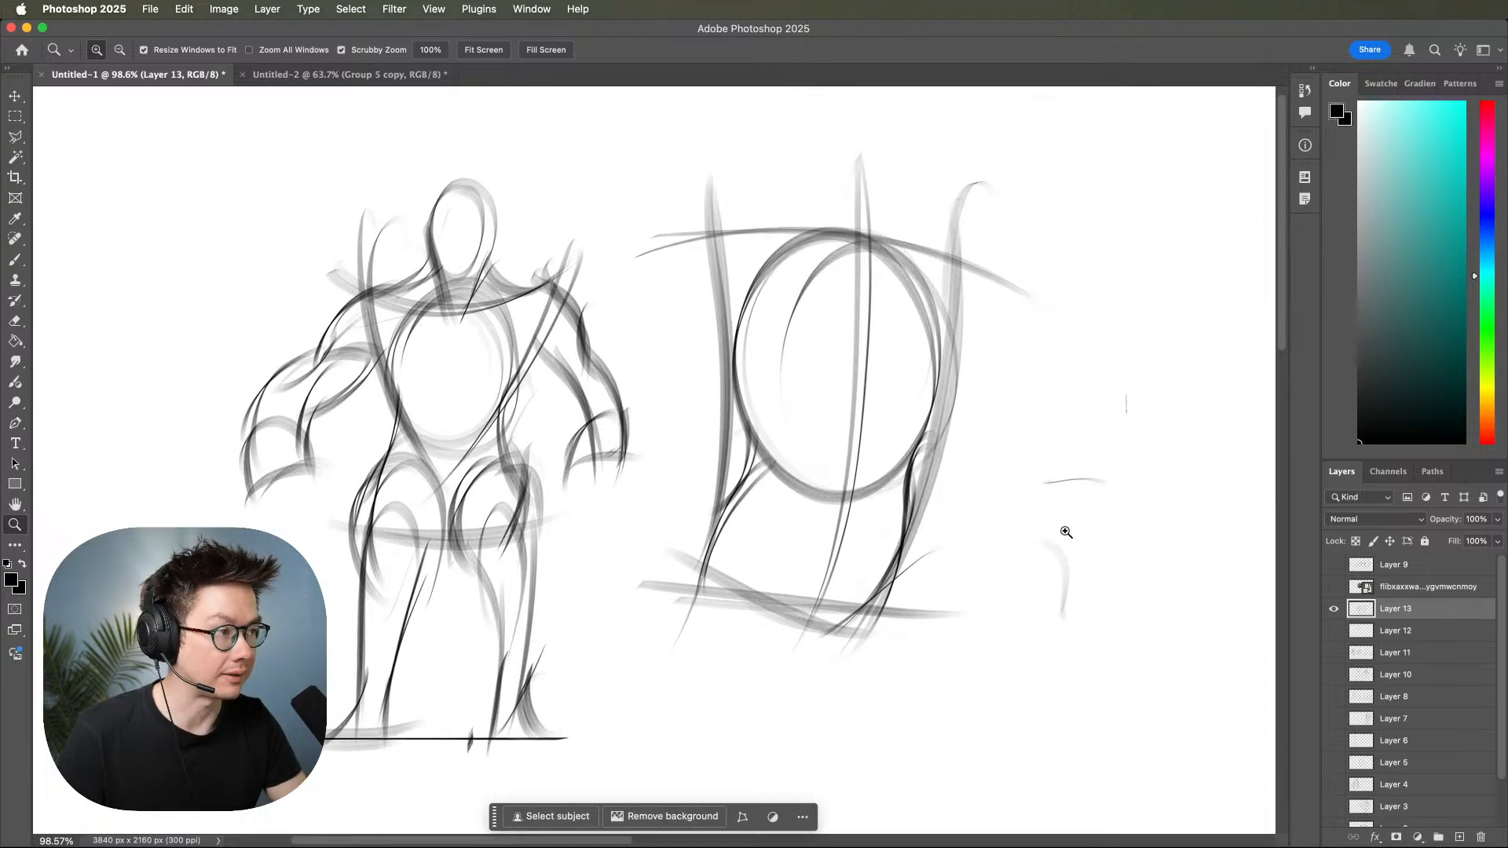
pyautogui.moveTo(1077, 523)
pyautogui.mouseDown()
pyautogui.moveTo(1134, 512)
pyautogui.moveTo(1098, 515)
pyautogui.mouseUp()
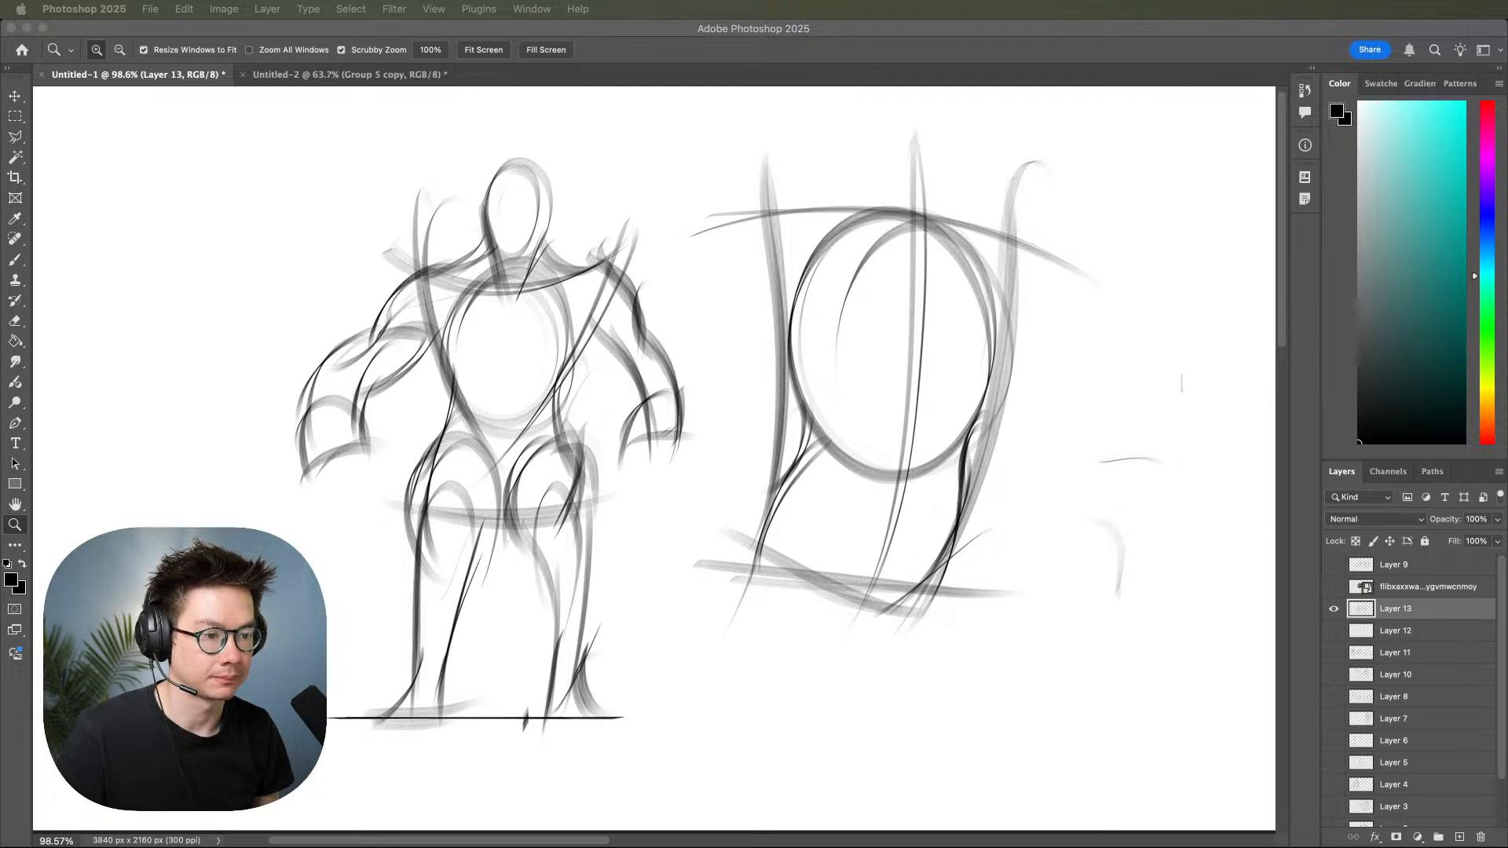
pyautogui.click(980, 469)
pyautogui.moveTo(998, 458); pyautogui.dragTo(767, 472)
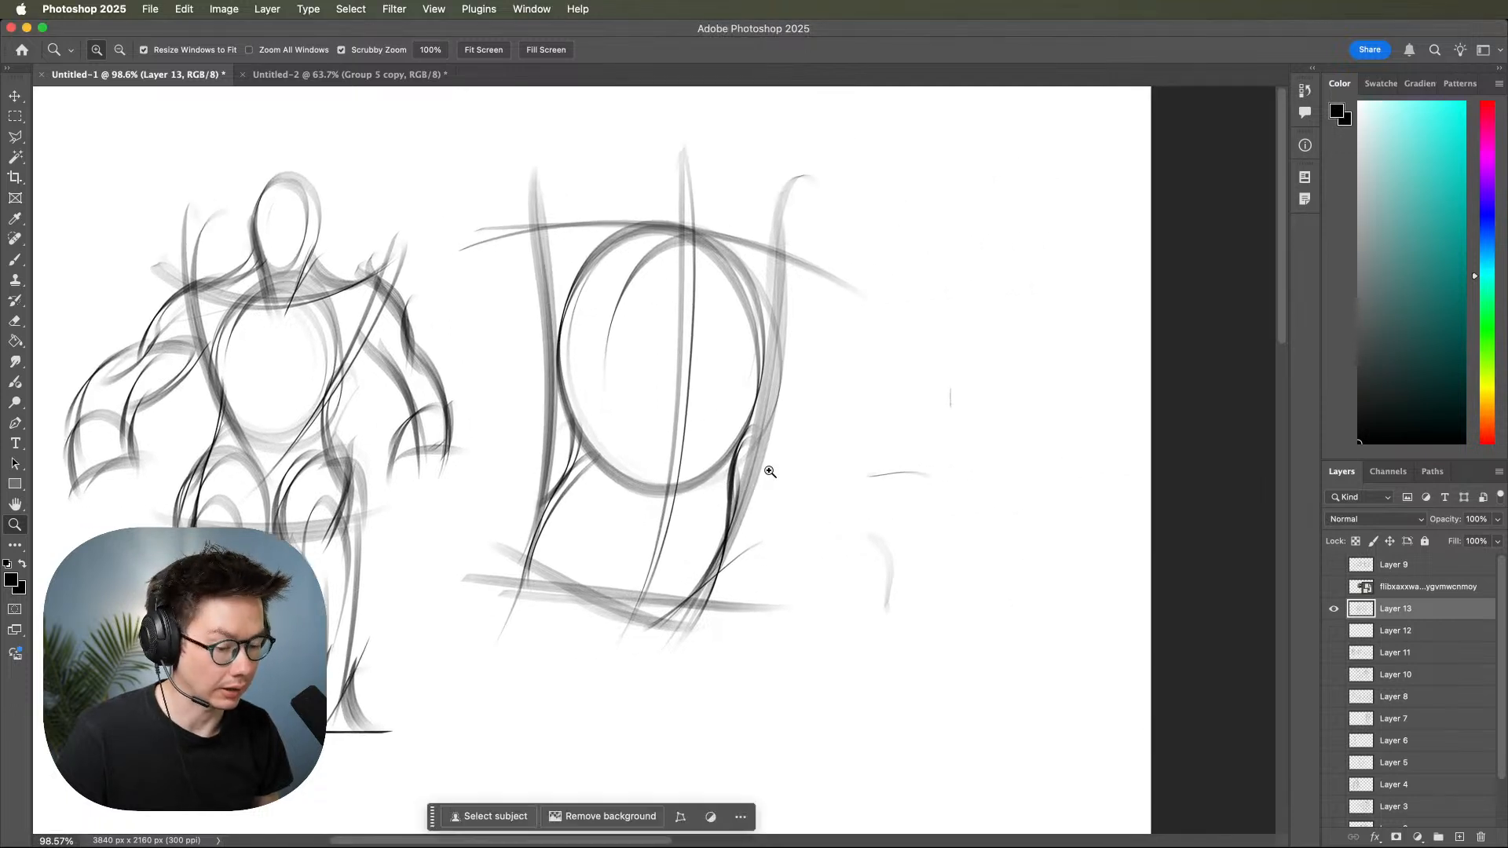
# Hide the V-shaped figure on Layer 13 and show the earlier torso figures on Layers 8 and 10.
pyautogui.click(1333, 608)
pyautogui.click(1333, 653)
pyautogui.click(1333, 653)
pyautogui.click(1333, 652)
pyautogui.click(1333, 675)
pyautogui.click(1333, 653)
pyautogui.click(1335, 696)
pyautogui.moveTo(993, 579); pyautogui.dragTo(1234, 567)
pyautogui.moveTo(1235, 567)
pyautogui.mouseDown()
pyautogui.moveTo(1088, 580)
pyautogui.moveTo(1157, 553)
pyautogui.moveTo(1138, 629)
pyautogui.moveTo(1123, 621)
pyautogui.moveTo(1119, 570)
pyautogui.moveTo(1187, 563)
pyautogui.moveTo(1163, 566)
pyautogui.mouseUp()
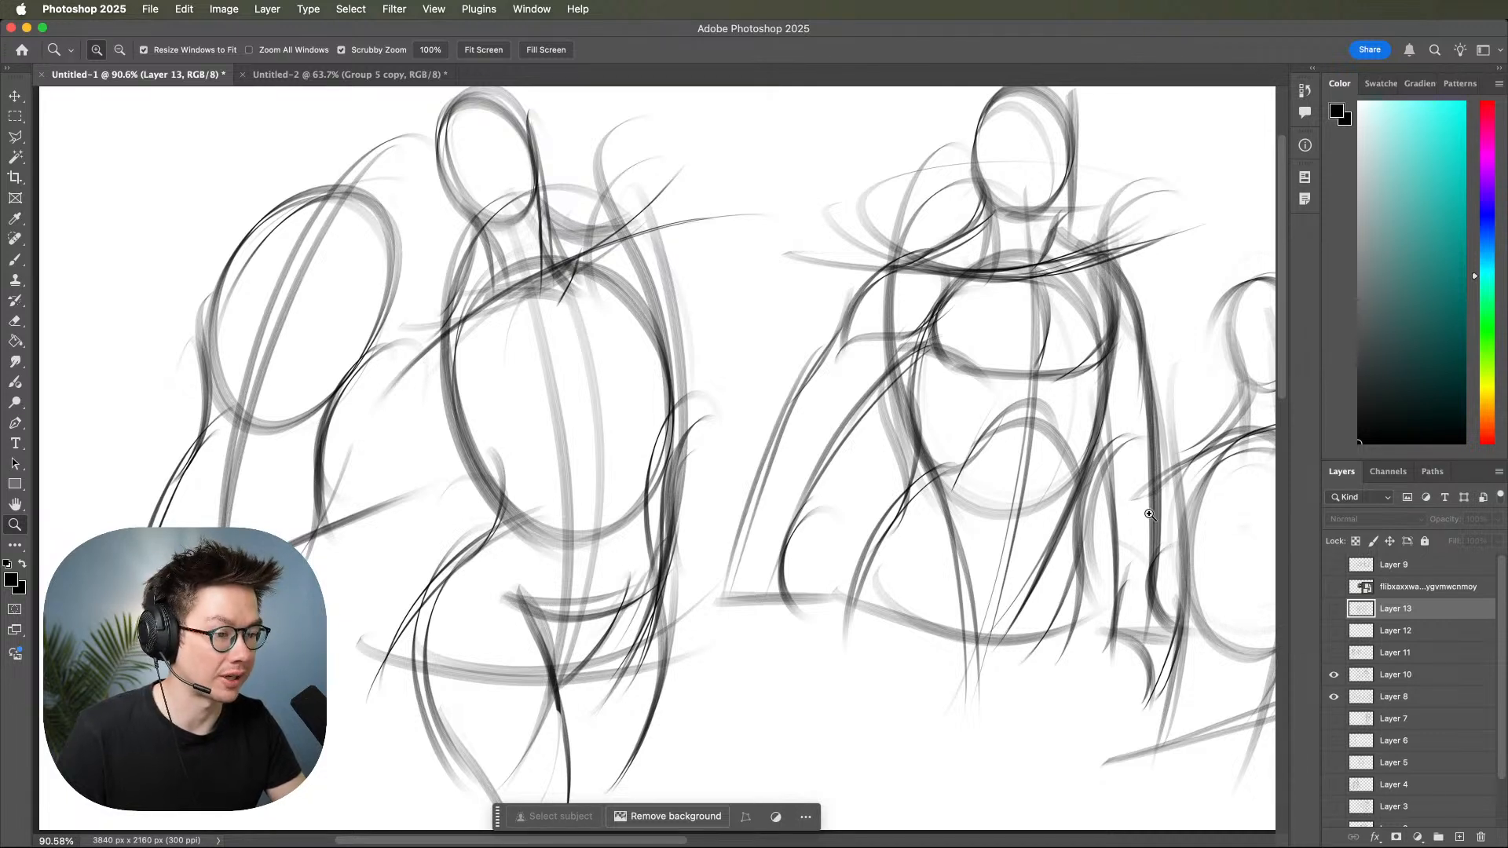
pyautogui.moveTo(1111, 574); pyautogui.dragTo(1038, 630)
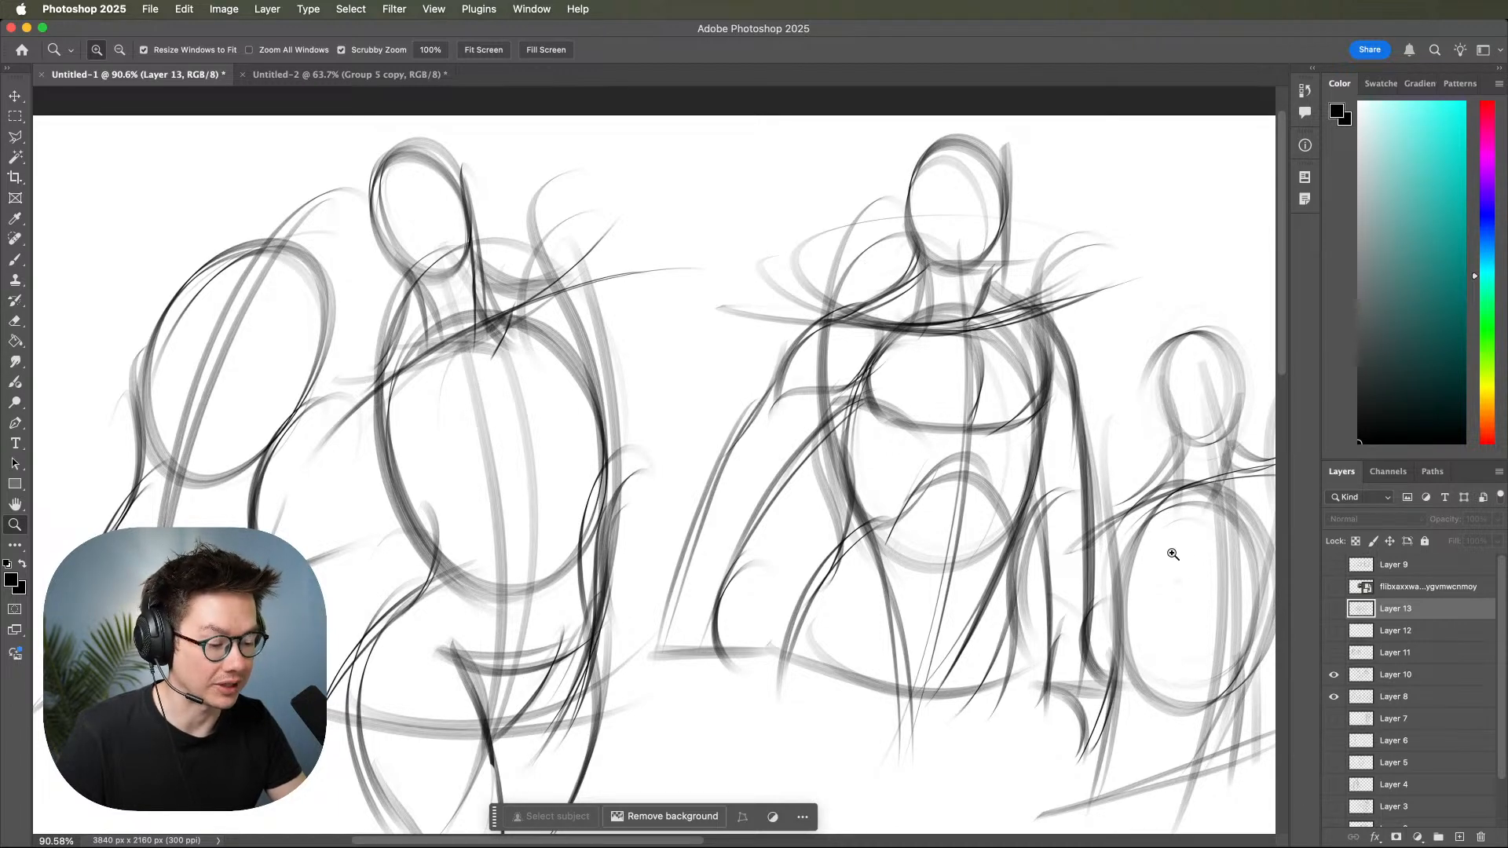
# Add a new empty layer directly above Layer 10 and ready the brush over the tilted torso figure with a head.
pyautogui.click(1407, 677)
pyautogui.click(1459, 837)
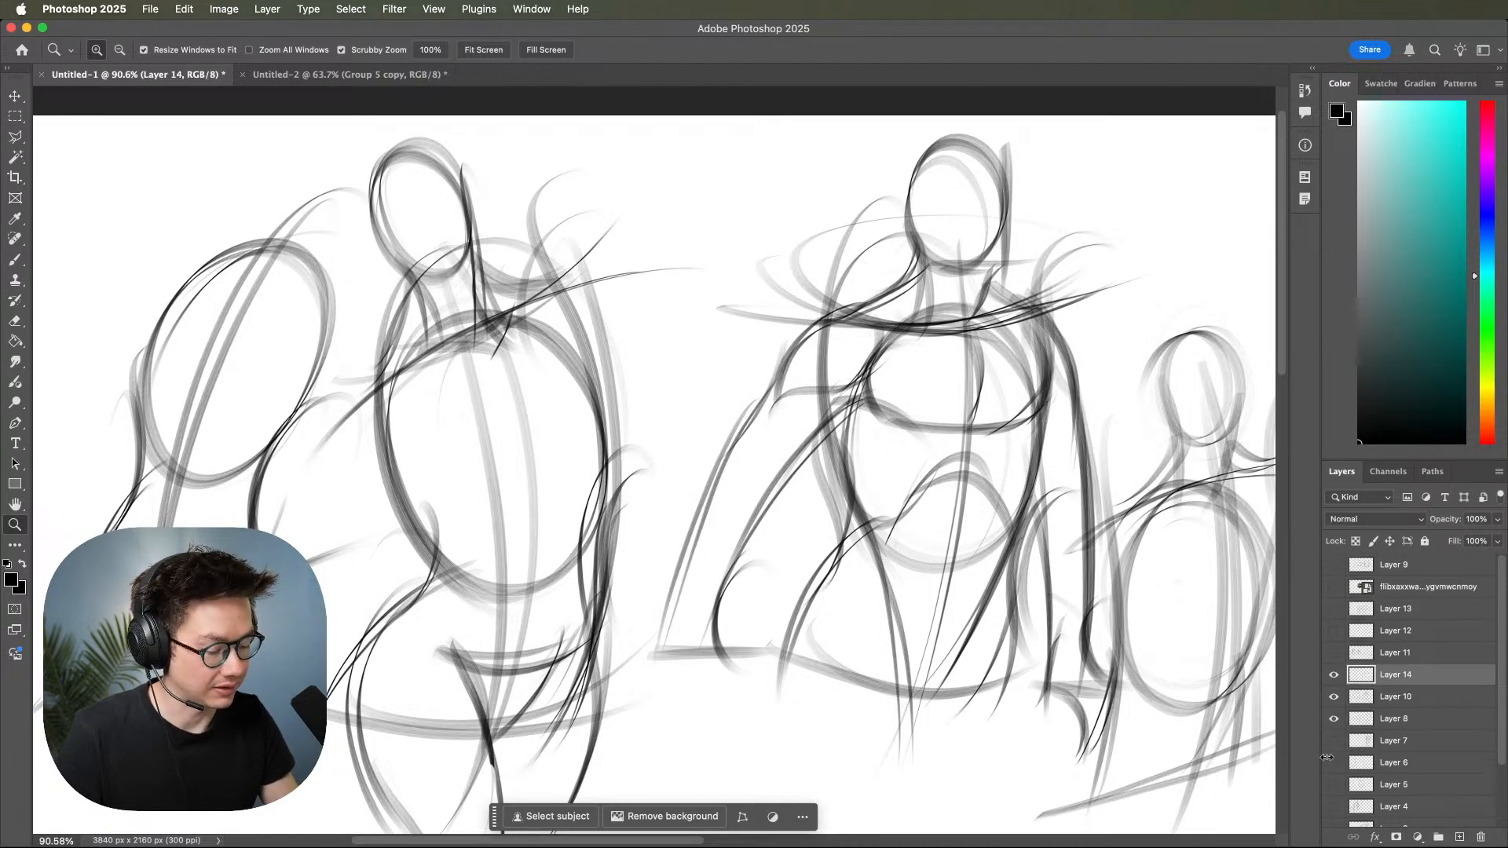
pyautogui.moveTo(917, 599); pyautogui.dragTo(1050, 602)
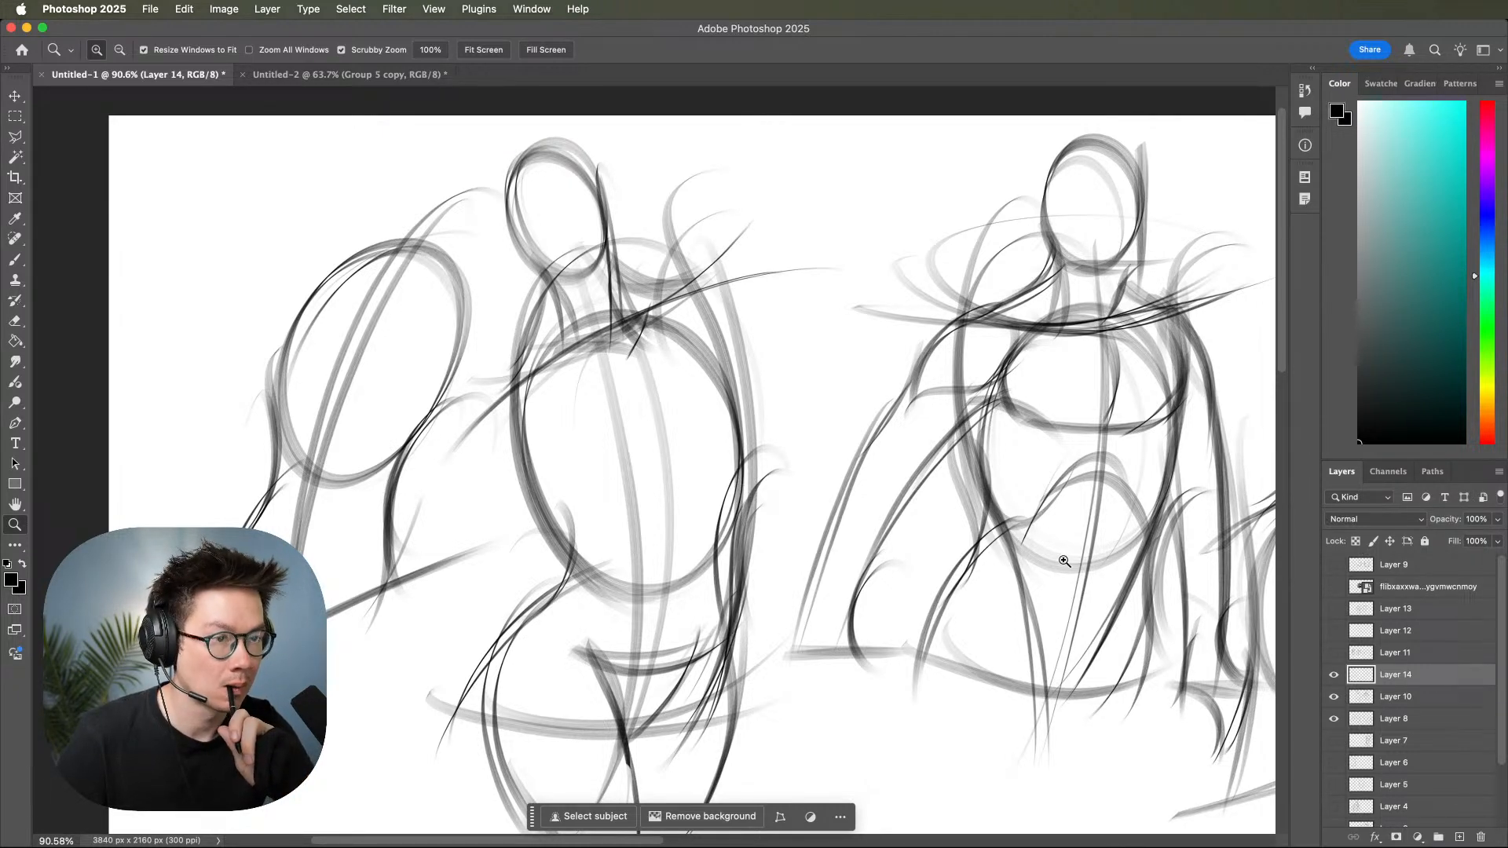
pyautogui.moveTo(1051, 495)
pyautogui.mouseDown()
pyautogui.moveTo(1153, 460)
pyautogui.moveTo(1132, 441)
pyautogui.mouseUp()
pyautogui.press('b')
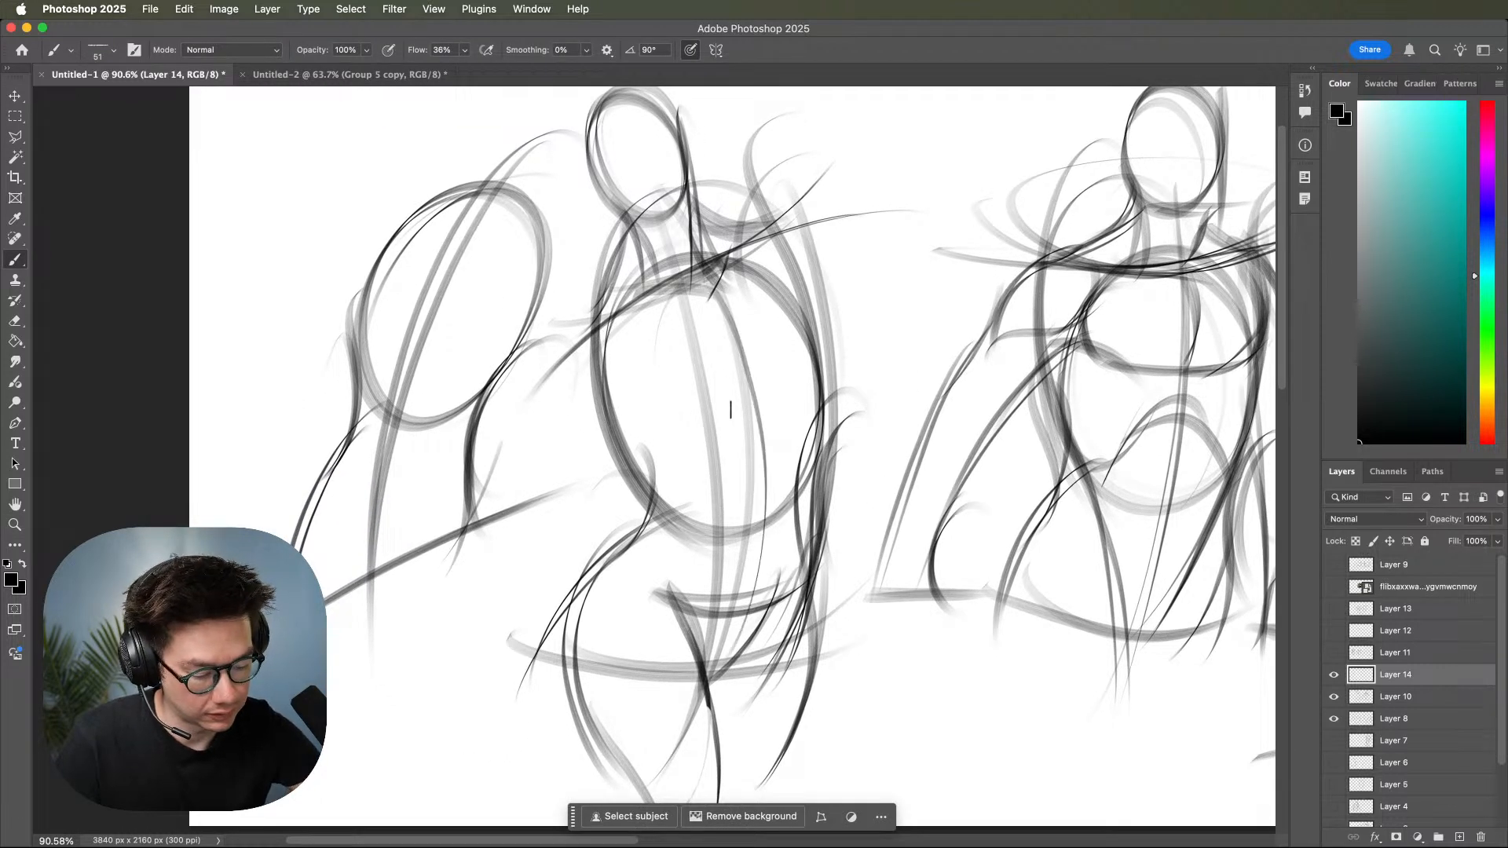
pyautogui.scroll(3, 828, 455)
pyautogui.hscroll(-3, 829, 456)
# Draw the tilted figure's left-hand shoulder and upper-arm contour, add curved chest lines, and darken the right side of the torso.
pyautogui.moveTo(668, 362)
pyautogui.mouseDown()
pyautogui.moveTo(623, 470)
pyautogui.moveTo(644, 504)
pyautogui.mouseUp()
pyautogui.moveTo(685, 351)
pyautogui.mouseDown()
pyautogui.moveTo(618, 470)
pyautogui.moveTo(625, 519)
pyautogui.mouseUp()
pyautogui.moveTo(626, 519)
pyautogui.mouseDown()
pyautogui.moveTo(701, 470)
pyautogui.moveTo(716, 493)
pyautogui.moveTo(766, 456)
pyautogui.mouseUp()
pyautogui.moveTo(683, 480); pyautogui.dragTo(762, 464)
pyautogui.moveTo(879, 295); pyautogui.dragTo(889, 436)
pyautogui.moveTo(785, 352); pyautogui.dragTo(825, 453)
pyautogui.moveTo(807, 385); pyautogui.dragTo(833, 463)
# Sketch curved rib arches across the tilted figure's lower ribcage and erase the stray overlap on its right-hand side.
pyautogui.moveTo(688, 497); pyautogui.dragTo(765, 588)
pyautogui.moveTo(695, 463)
pyautogui.mouseDown()
pyautogui.moveTo(777, 583)
pyautogui.moveTo(829, 497)
pyautogui.mouseUp()
pyautogui.moveTo(803, 564)
pyautogui.mouseDown()
pyautogui.moveTo(867, 484)
pyautogui.moveTo(874, 583)
pyautogui.mouseUp()
pyautogui.moveTo(887, 408); pyautogui.dragTo(869, 578)
pyautogui.press('e')
pyautogui.moveTo(888, 480)
pyautogui.mouseDown()
pyautogui.moveTo(887, 529)
pyautogui.moveTo(845, 498)
pyautogui.mouseUp()
pyautogui.press('b')
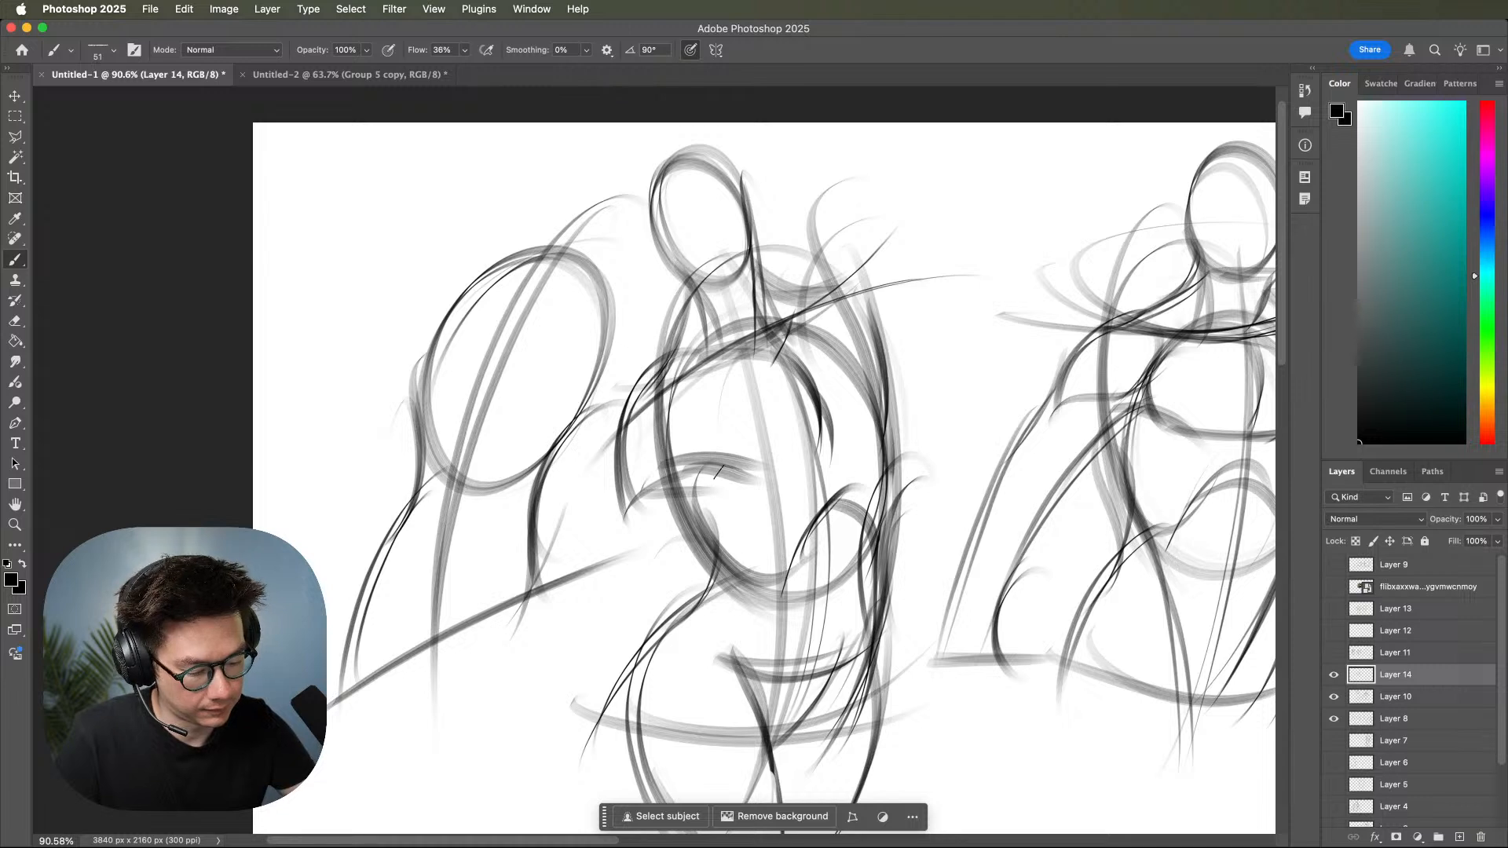
# Draw the tilted figure's left-hand arm hanging from the shoulder past the hip, with forearm and hand strokes.
pyautogui.moveTo(714, 496); pyautogui.dragTo(751, 432)
pyautogui.moveTo(660, 392); pyautogui.dragTo(609, 747)
pyautogui.moveTo(754, 395)
pyautogui.mouseDown()
pyautogui.moveTo(627, 785)
pyautogui.moveTo(625, 773)
pyautogui.mouseUp()
pyautogui.moveTo(693, 603)
pyautogui.mouseDown()
pyautogui.moveTo(737, 489)
pyautogui.moveTo(693, 633)
pyautogui.mouseUp()
pyautogui.moveTo(658, 475)
pyautogui.mouseDown()
pyautogui.moveTo(618, 638)
pyautogui.moveTo(624, 611)
pyautogui.mouseUp()
pyautogui.moveTo(626, 532)
pyautogui.mouseDown()
pyautogui.moveTo(661, 699)
pyautogui.moveTo(714, 655)
pyautogui.moveTo(617, 641)
pyautogui.moveTo(699, 595)
pyautogui.moveTo(691, 681)
pyautogui.mouseUp()
pyautogui.moveTo(701, 595); pyautogui.dragTo(673, 677)
pyautogui.moveTo(923, 600)
pyautogui.mouseDown()
pyautogui.moveTo(870, 733)
pyautogui.moveTo(900, 709)
pyautogui.mouseUp()
pyautogui.moveTo(732, 428); pyautogui.dragTo(707, 521)
pyautogui.moveTo(684, 450)
pyautogui.mouseDown()
pyautogui.moveTo(721, 422)
pyautogui.moveTo(822, 399)
pyautogui.moveTo(845, 348)
pyautogui.moveTo(882, 437)
pyautogui.mouseUp()
# Draw the slope from the tilted figure's neck to the right-hand shoulder and reinforce the left-hand shoulder curve.
pyautogui.moveTo(757, 300)
pyautogui.mouseDown()
pyautogui.moveTo(840, 344)
pyautogui.moveTo(852, 330)
pyautogui.mouseUp()
pyautogui.moveTo(691, 364); pyautogui.dragTo(666, 421)
pyautogui.moveTo(692, 347); pyautogui.dragTo(659, 437)
# Extend the tilted figure's right-hand upper arm sideways toward the middle figure with upper and lower contours meeting at the elbow.
pyautogui.hotkey('alt', 'space')
pyautogui.moveTo(1039, 510)
pyautogui.mouseDown()
pyautogui.moveTo(994, 518)
pyautogui.moveTo(1028, 479)
pyautogui.moveTo(1088, 492)
pyautogui.moveTo(949, 587)
pyautogui.moveTo(992, 561)
pyautogui.moveTo(1003, 605)
pyautogui.moveTo(1094, 654)
pyautogui.mouseUp()
pyautogui.moveTo(694, 367)
pyautogui.mouseDown()
pyautogui.moveTo(802, 399)
pyautogui.moveTo(846, 447)
pyautogui.moveTo(773, 364)
pyautogui.moveTo(845, 405)
pyautogui.moveTo(770, 425)
pyautogui.mouseUp()
pyautogui.moveTo(841, 388); pyautogui.dragTo(759, 420)
pyautogui.moveTo(781, 371)
pyautogui.mouseDown()
pyautogui.moveTo(982, 347)
pyautogui.moveTo(929, 376)
pyautogui.mouseUp()
pyautogui.moveTo(770, 467)
pyautogui.mouseDown()
pyautogui.moveTo(859, 462)
pyautogui.moveTo(789, 451)
pyautogui.moveTo(931, 429)
pyautogui.moveTo(829, 436)
pyautogui.moveTo(907, 433)
pyautogui.mouseUp()
pyautogui.moveTo(900, 439); pyautogui.dragTo(973, 388)
# Draw the outstretched arm's forearm bending upward and top it with a simple bent hand shape.
pyautogui.moveTo(966, 226); pyautogui.dragTo(934, 436)
pyautogui.moveTo(966, 256)
pyautogui.mouseDown()
pyautogui.moveTo(930, 424)
pyautogui.moveTo(903, 365)
pyautogui.moveTo(934, 222)
pyautogui.mouseUp()
pyautogui.moveTo(878, 375); pyautogui.dragTo(937, 211)
pyautogui.moveTo(921, 263)
pyautogui.mouseDown()
pyautogui.moveTo(1020, 228)
pyautogui.moveTo(921, 270)
pyautogui.moveTo(1016, 230)
pyautogui.moveTo(936, 236)
pyautogui.mouseUp()
pyautogui.moveTo(948, 276)
pyautogui.mouseDown()
pyautogui.moveTo(1011, 232)
pyautogui.moveTo(918, 245)
pyautogui.mouseUp()
# Darken the middle figure's chest centre line and its right-hand side contour from the ribs down to the hip.
pyautogui.press('z')
pyautogui.moveTo(1112, 414); pyautogui.dragTo(1005, 424)
pyautogui.moveTo(1102, 495); pyautogui.dragTo(1025, 552)
pyautogui.press('b')
pyautogui.moveTo(935, 383)
pyautogui.mouseDown()
pyautogui.moveTo(997, 384)
pyautogui.moveTo(978, 401)
pyautogui.moveTo(973, 484)
pyautogui.mouseUp()
pyautogui.moveTo(986, 394)
pyautogui.mouseDown()
pyautogui.moveTo(977, 473)
pyautogui.moveTo(957, 490)
pyautogui.mouseUp()
pyautogui.moveTo(981, 480)
pyautogui.mouseDown()
pyautogui.moveTo(1006, 464)
pyautogui.moveTo(1011, 558)
pyautogui.mouseUp()
pyautogui.moveTo(1045, 460)
pyautogui.mouseDown()
pyautogui.moveTo(999, 572)
pyautogui.moveTo(981, 746)
pyautogui.mouseUp()
pyautogui.moveTo(1007, 609); pyautogui.dragTo(961, 761)
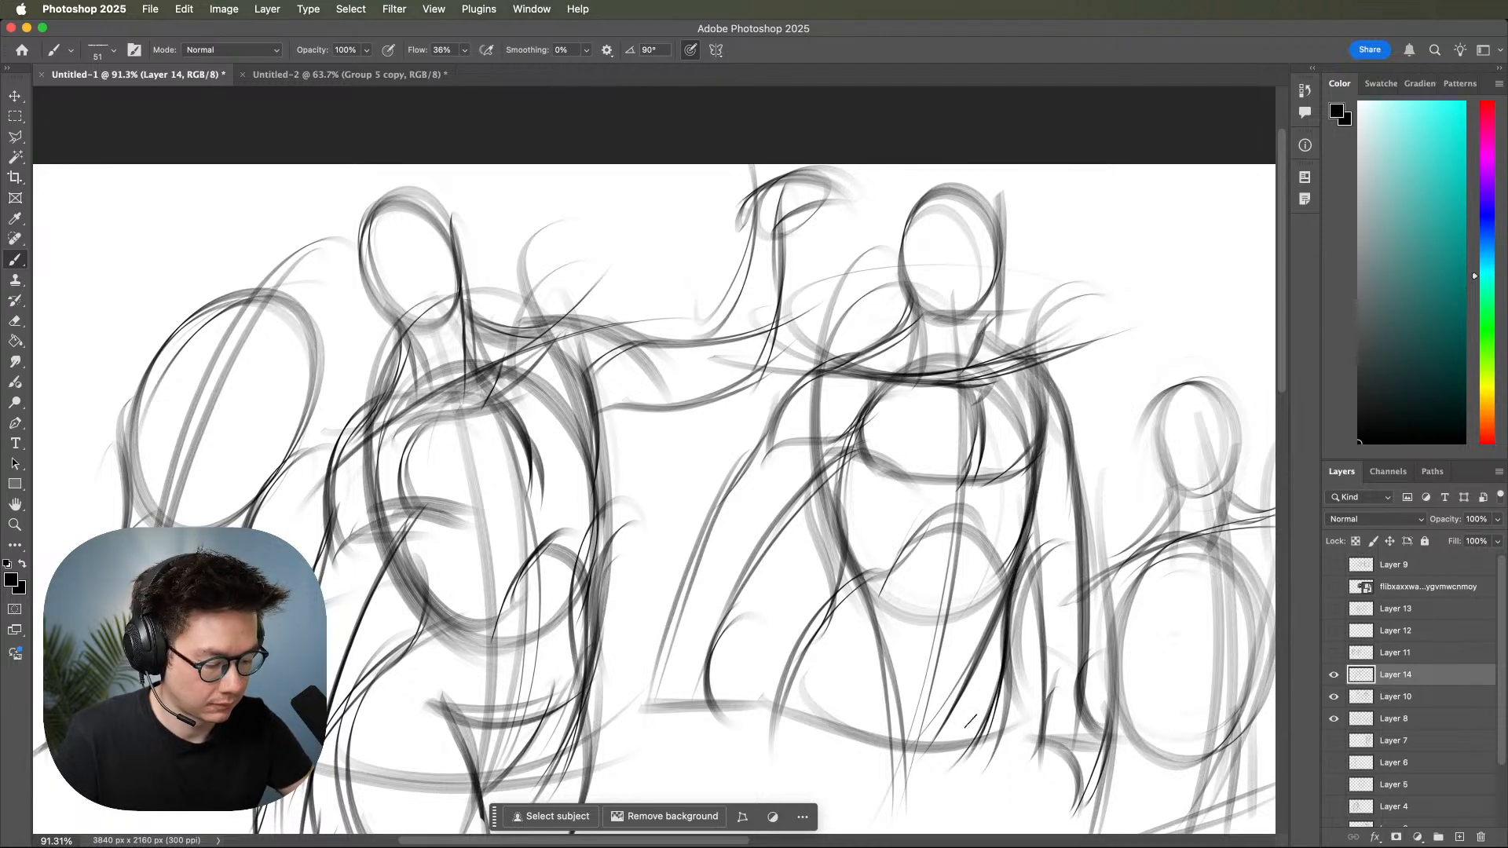
# Draw the curved lower-belly line of the middle figure's pelvis and the hip lines converging below it.
pyautogui.moveTo(885, 655)
pyautogui.mouseDown()
pyautogui.moveTo(983, 677)
pyautogui.moveTo(971, 680)
pyautogui.moveTo(1064, 614)
pyautogui.mouseUp()
pyautogui.moveTo(1023, 607); pyautogui.dragTo(974, 681)
pyautogui.moveTo(1019, 605); pyautogui.dragTo(963, 696)
pyautogui.moveTo(925, 598); pyautogui.dragTo(949, 707)
pyautogui.moveTo(959, 696); pyautogui.dragTo(994, 660)
pyautogui.moveTo(927, 595)
pyautogui.mouseDown()
pyautogui.moveTo(945, 655)
pyautogui.moveTo(929, 778)
pyautogui.moveTo(973, 543)
pyautogui.mouseUp()
pyautogui.moveTo(898, 468); pyautogui.dragTo(865, 533)
pyautogui.moveTo(907, 474)
pyautogui.mouseDown()
pyautogui.moveTo(869, 558)
pyautogui.moveTo(902, 707)
pyautogui.moveTo(947, 724)
pyautogui.mouseUp()
# Draw tapering contours for both of the middle figure's thighs and close them with curved strokes at the knees.
pyautogui.moveTo(893, 672)
pyautogui.mouseDown()
pyautogui.moveTo(966, 640)
pyautogui.moveTo(951, 752)
pyautogui.mouseUp()
pyautogui.moveTo(970, 670); pyautogui.dragTo(934, 772)
pyautogui.moveTo(925, 695); pyautogui.dragTo(940, 748)
pyautogui.moveTo(1094, 639); pyautogui.dragTo(1009, 668)
pyautogui.moveTo(1104, 610)
pyautogui.mouseDown()
pyautogui.moveTo(1087, 609)
pyautogui.moveTo(1079, 633)
pyautogui.moveTo(1112, 626)
pyautogui.mouseUp()
pyautogui.moveTo(927, 537)
pyautogui.mouseDown()
pyautogui.moveTo(1028, 758)
pyautogui.moveTo(1013, 754)
pyautogui.mouseUp()
pyautogui.moveTo(848, 667); pyautogui.dragTo(988, 758)
pyautogui.moveTo(921, 718); pyautogui.dragTo(1054, 710)
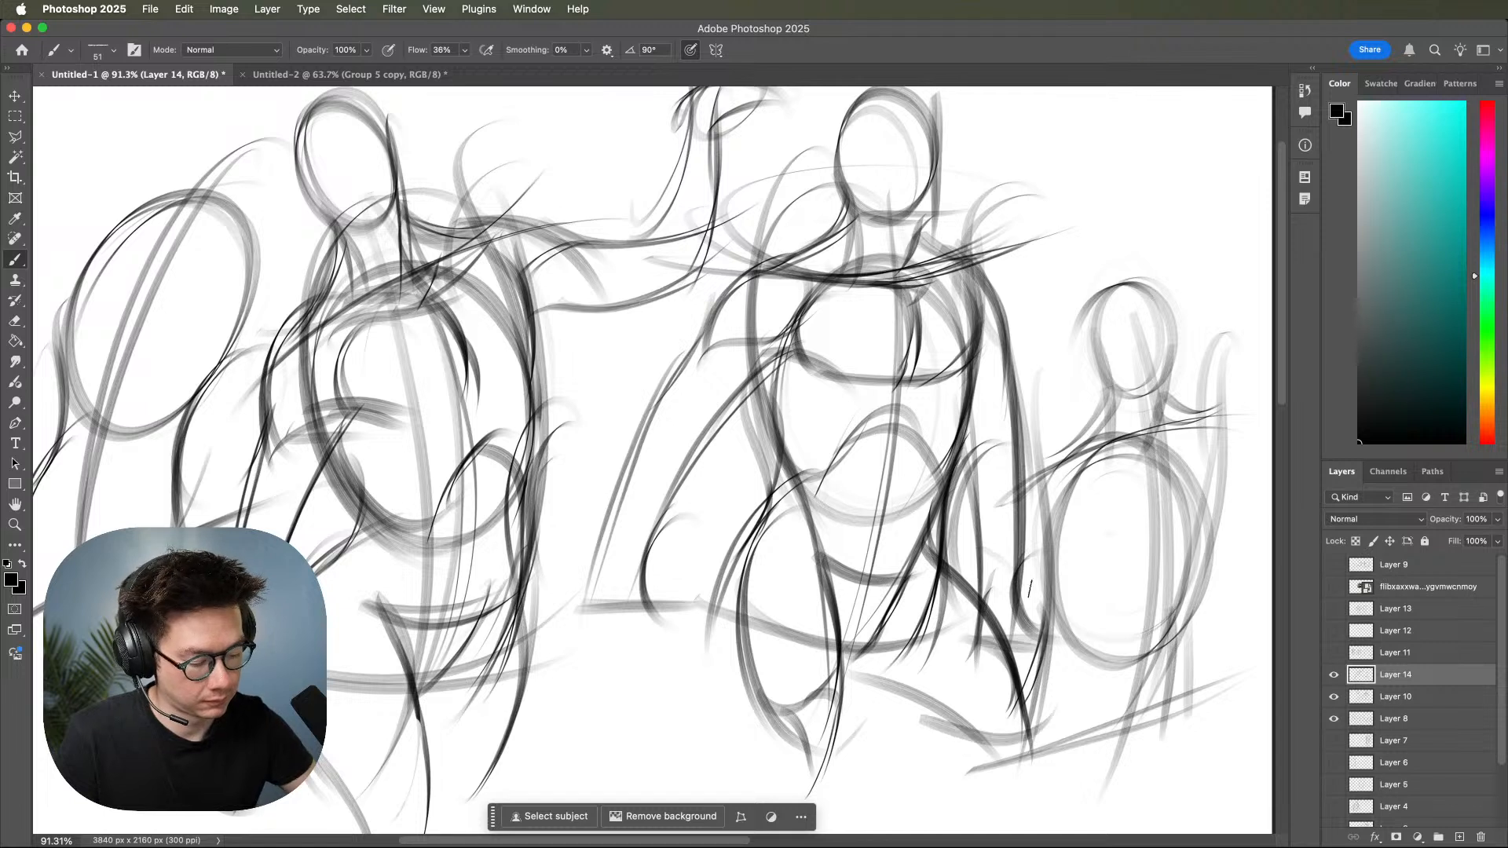
pyautogui.moveTo(931, 531); pyautogui.dragTo(988, 739)
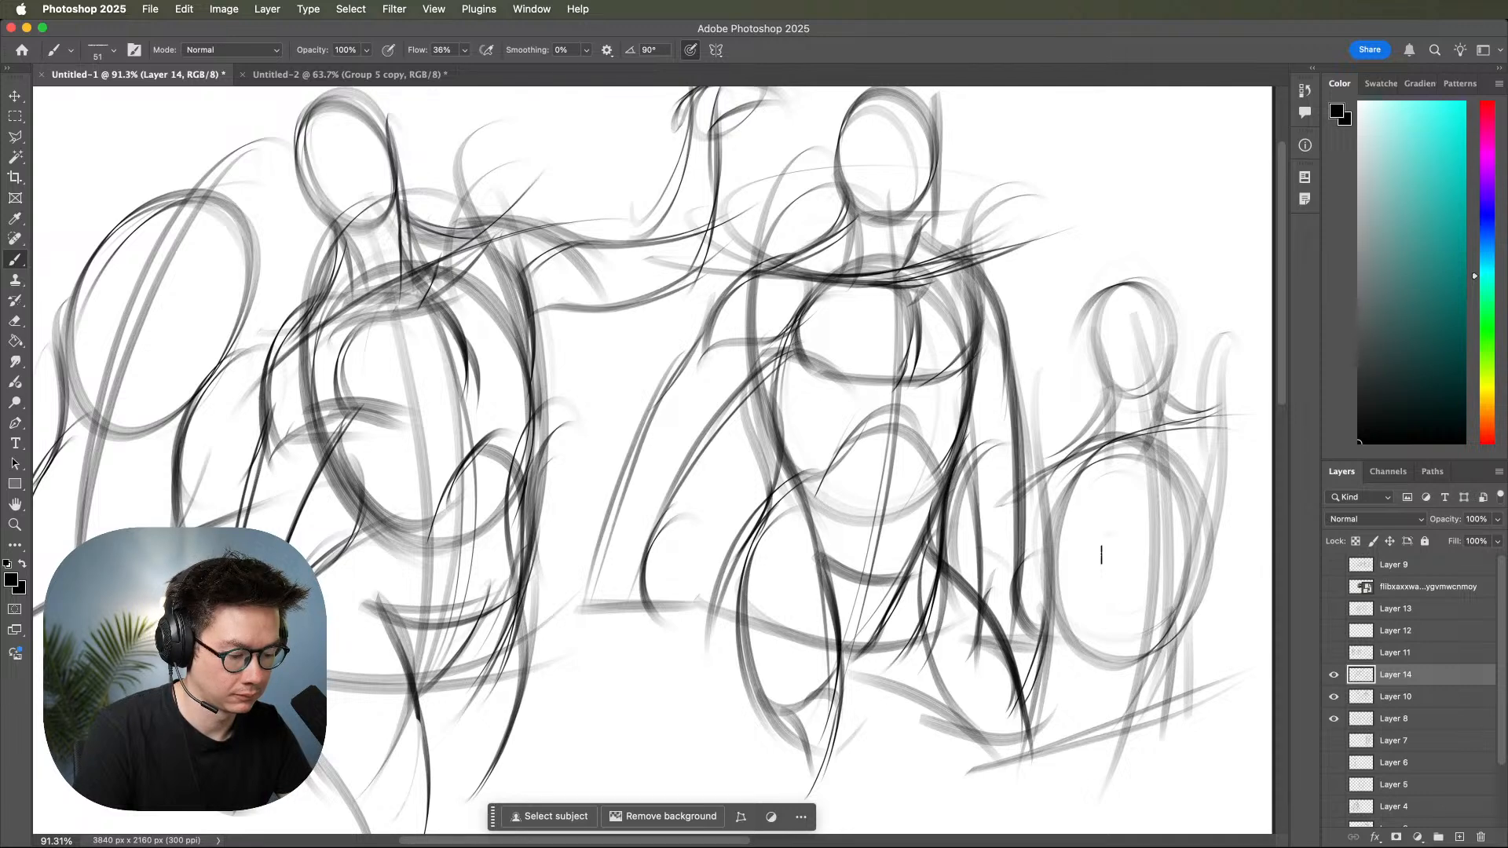
# Reinforce the middle figure's left-hand waist and hip contour, the rib arch over the belly, and the right-hand waist edge.
pyautogui.moveTo(1083, 532)
pyautogui.mouseDown()
pyautogui.moveTo(1177, 490)
pyautogui.moveTo(1170, 401)
pyautogui.moveTo(1096, 447)
pyautogui.moveTo(1080, 556)
pyautogui.mouseUp()
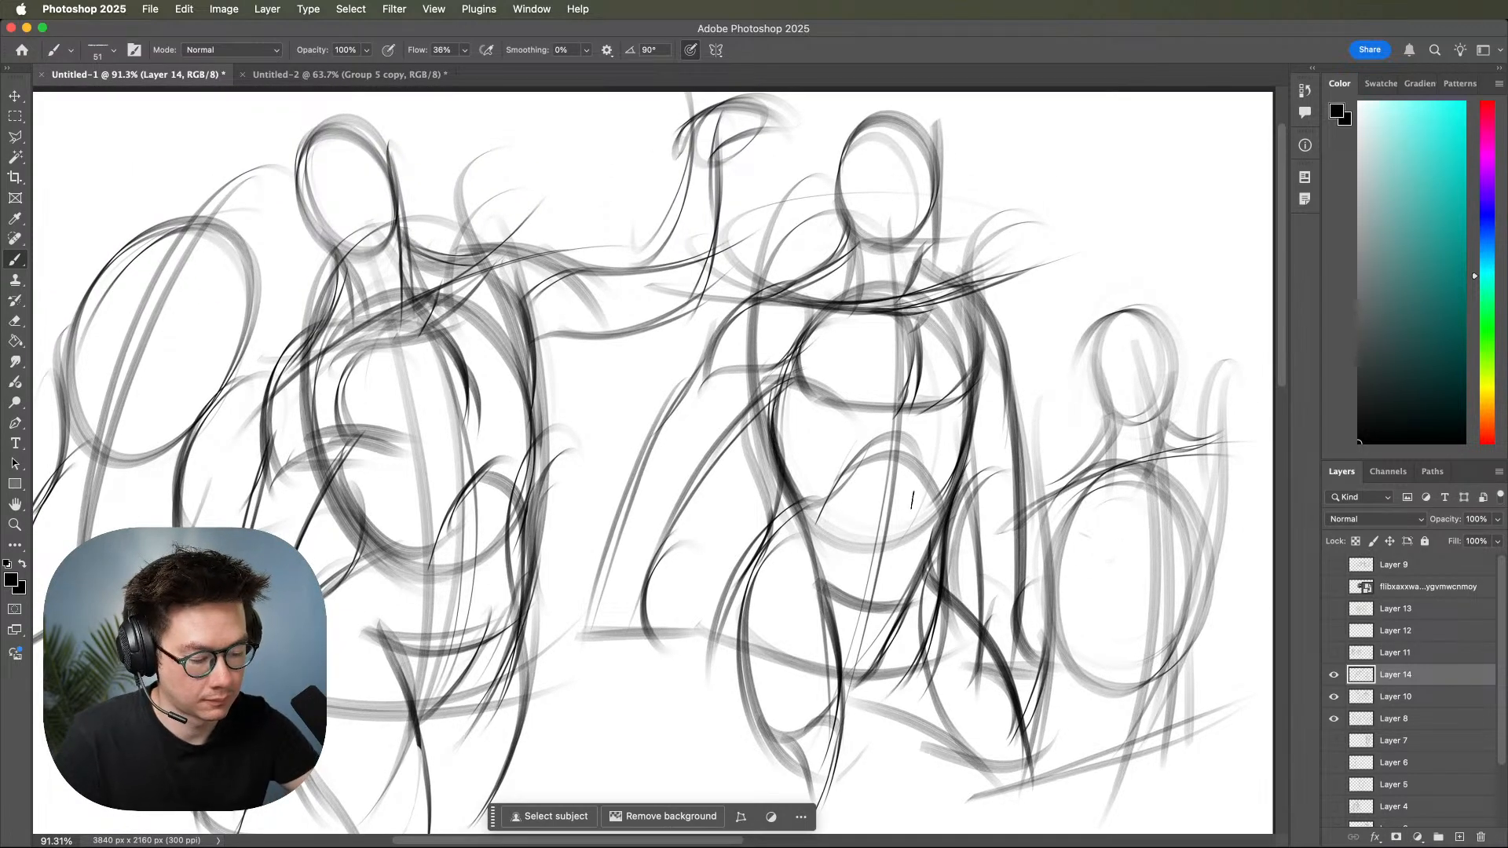
pyautogui.moveTo(790, 472); pyautogui.dragTo(774, 540)
pyautogui.moveTo(795, 471); pyautogui.dragTo(748, 633)
pyautogui.moveTo(816, 508); pyautogui.dragTo(745, 679)
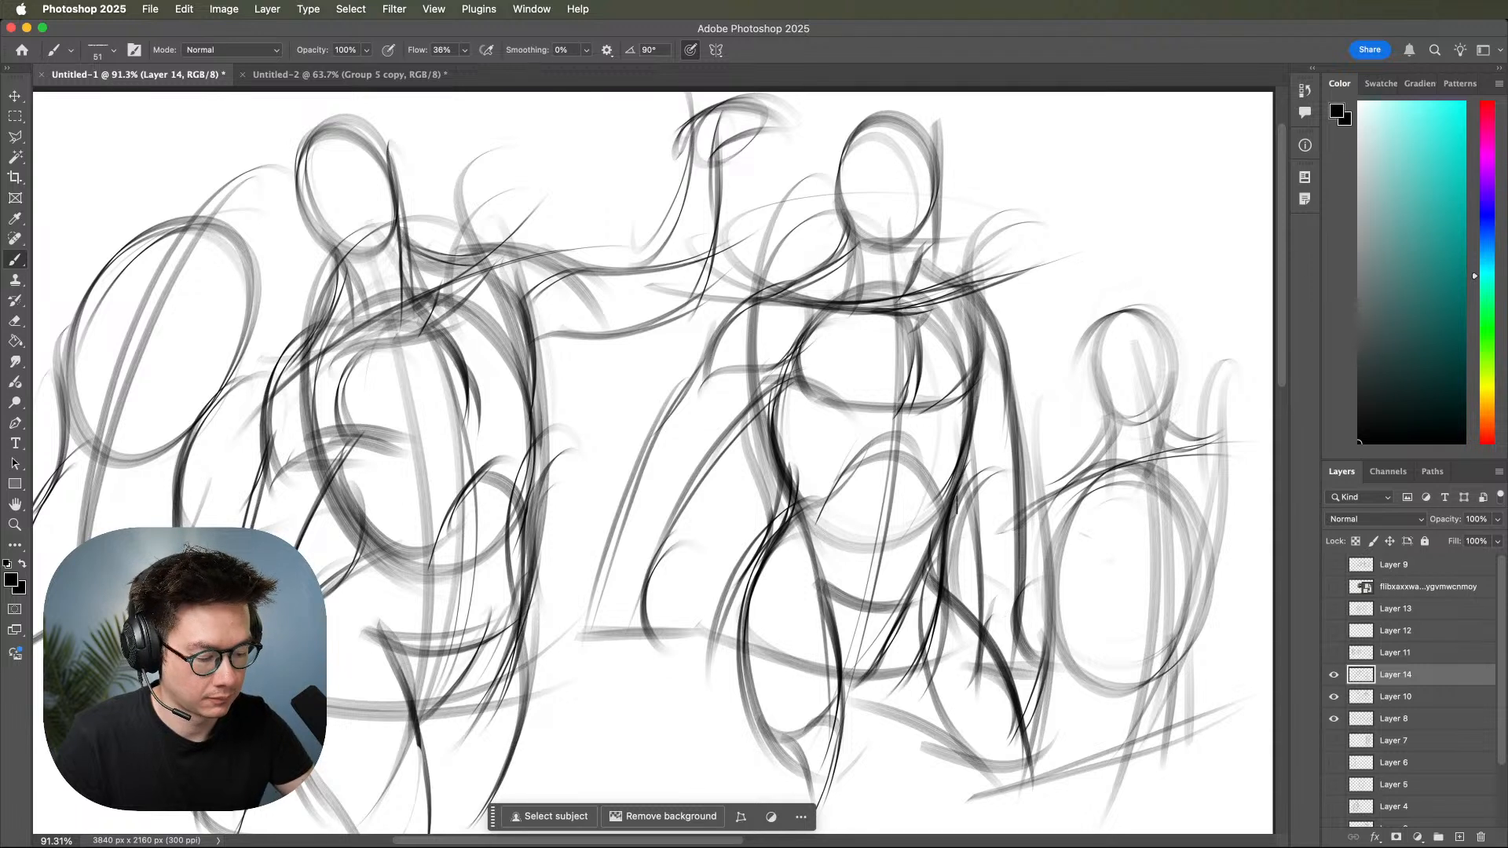
pyautogui.moveTo(792, 463)
pyautogui.mouseDown()
pyautogui.moveTo(887, 441)
pyautogui.moveTo(934, 503)
pyautogui.moveTo(964, 464)
pyautogui.mouseUp()
pyautogui.moveTo(963, 412); pyautogui.dragTo(936, 498)
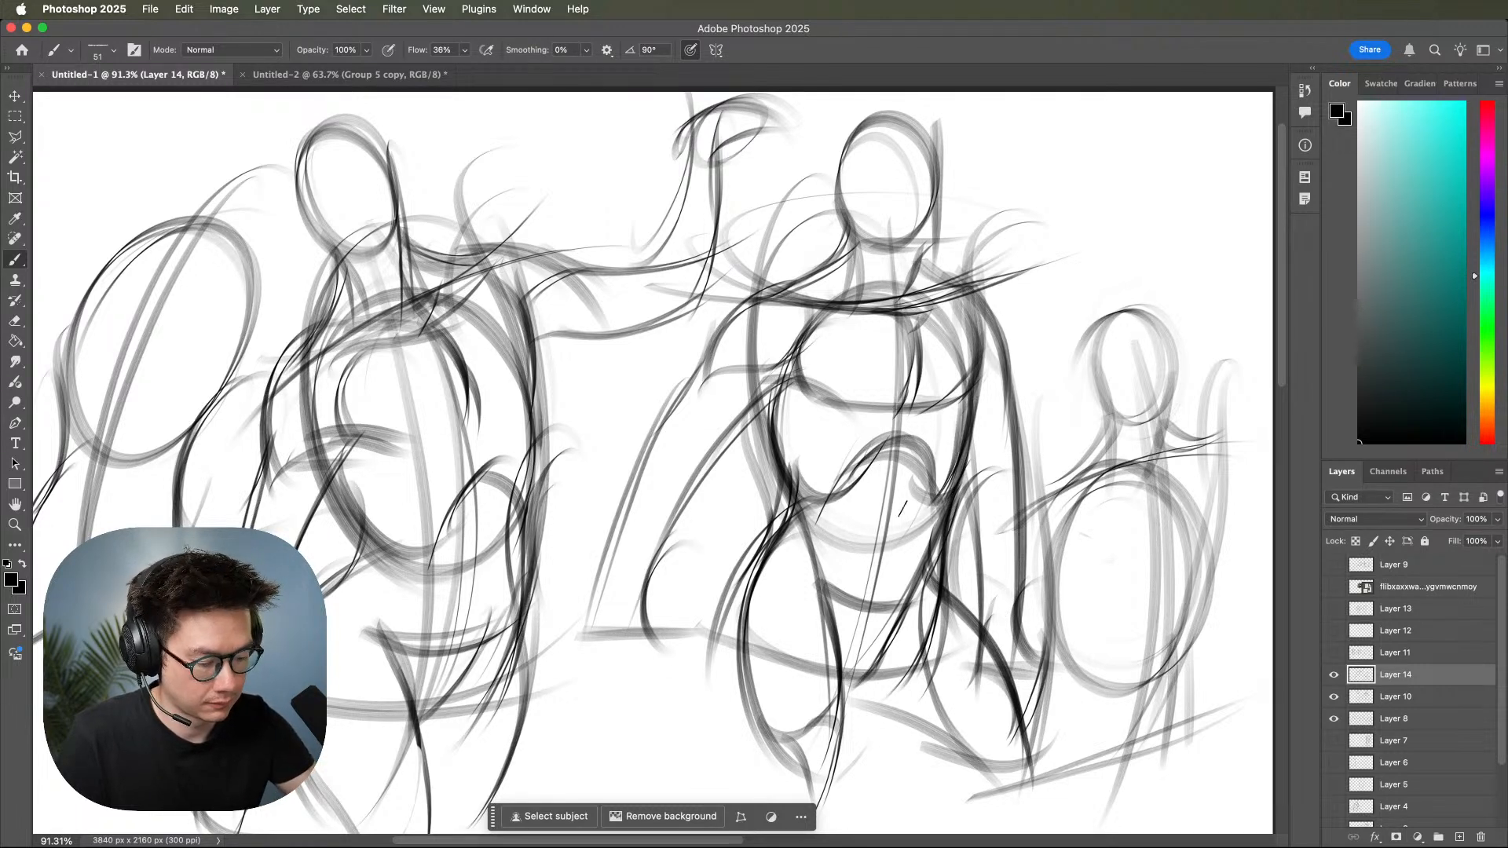
# Darken the inner and outer contours of the middle figure's left-hand upper arm from shoulder to elbow.
pyautogui.press('z')
pyautogui.moveTo(1077, 567)
pyautogui.mouseDown()
pyautogui.moveTo(1044, 594)
pyautogui.moveTo(985, 587)
pyautogui.moveTo(1011, 586)
pyautogui.mouseUp()
pyautogui.moveTo(1017, 588); pyautogui.dragTo(1133, 575)
pyautogui.press('b')
pyautogui.moveTo(855, 293); pyautogui.dragTo(718, 429)
pyautogui.moveTo(834, 311); pyautogui.dragTo(716, 434)
pyautogui.moveTo(747, 366); pyautogui.dragTo(629, 620)
pyautogui.moveTo(742, 242)
pyautogui.mouseDown()
pyautogui.moveTo(696, 281)
pyautogui.moveTo(671, 353)
pyautogui.mouseUp()
pyautogui.moveTo(706, 279); pyautogui.dragTo(632, 389)
pyautogui.moveTo(696, 308); pyautogui.dragTo(631, 402)
pyautogui.moveTo(677, 346); pyautogui.dragTo(625, 500)
# Draw the middle figure's left-hand forearm tapering to the wrist and add a rough hand shape at its end.
pyautogui.moveTo(627, 396)
pyautogui.mouseDown()
pyautogui.moveTo(589, 520)
pyautogui.moveTo(603, 513)
pyautogui.mouseUp()
pyautogui.moveTo(621, 449); pyautogui.dragTo(549, 677)
pyautogui.moveTo(619, 462); pyautogui.dragTo(558, 701)
pyautogui.moveTo(636, 583); pyautogui.dragTo(651, 691)
pyautogui.moveTo(589, 580)
pyautogui.mouseDown()
pyautogui.moveTo(548, 727)
pyautogui.moveTo(644, 778)
pyautogui.mouseUp()
pyautogui.moveTo(652, 620); pyautogui.dragTo(606, 795)
pyautogui.moveTo(581, 633); pyautogui.dragTo(564, 768)
pyautogui.moveTo(574, 706); pyautogui.dragTo(634, 773)
pyautogui.moveTo(660, 598); pyautogui.dragTo(629, 776)
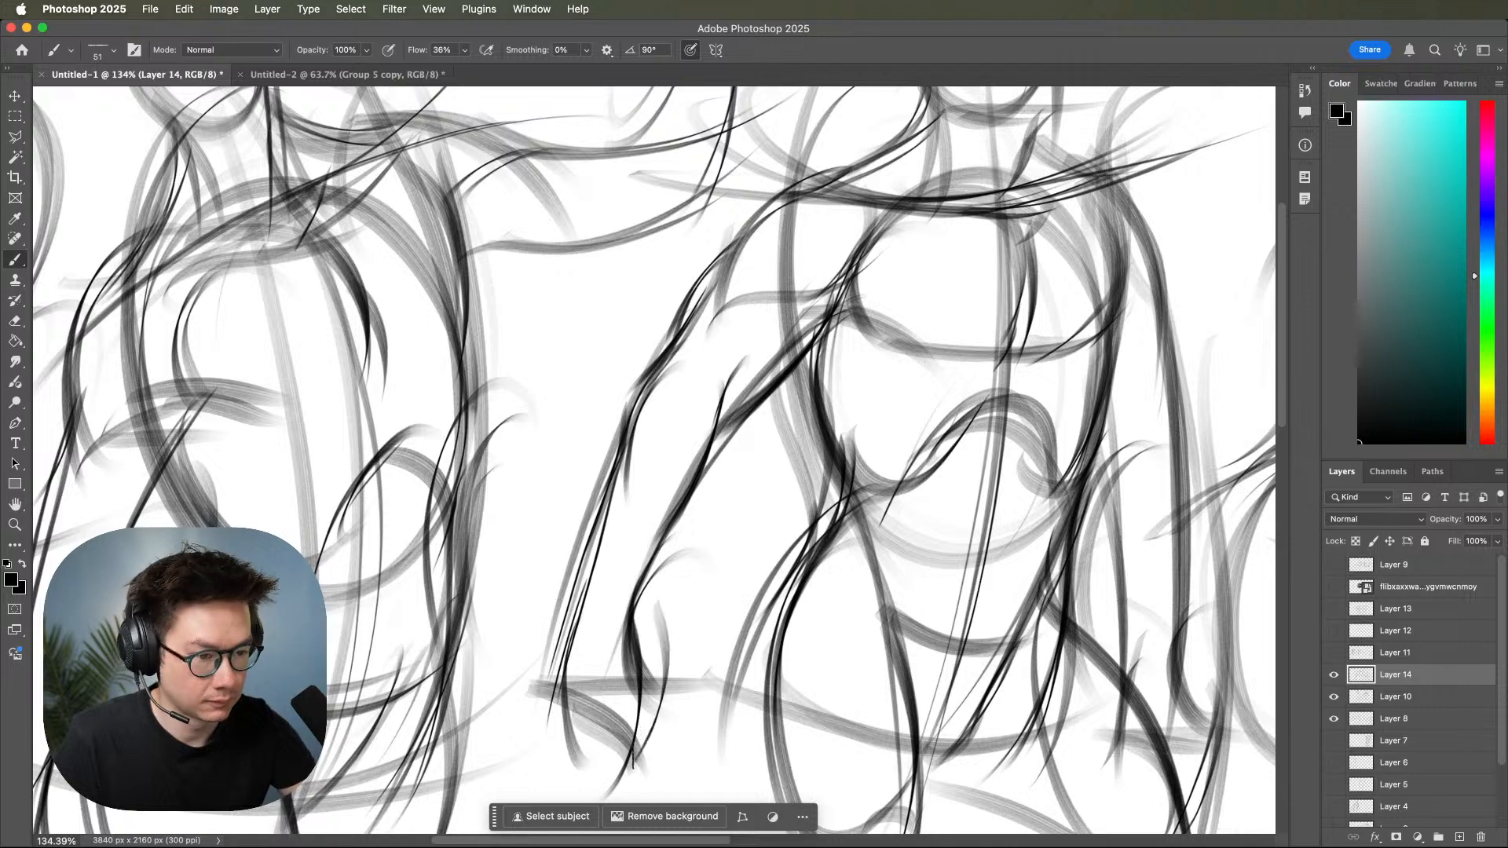
# Add an elbow crease and heavier forearm contour strokes to the middle figure's left-hand arm.
pyautogui.press('space')
pyautogui.press('super+space')
pyautogui.moveTo(1137, 616)
pyautogui.mouseDown()
pyautogui.moveTo(998, 606)
pyautogui.moveTo(1044, 567)
pyautogui.moveTo(1085, 569)
pyautogui.mouseUp()
pyautogui.moveTo(634, 405)
pyautogui.mouseDown()
pyautogui.moveTo(689, 384)
pyautogui.moveTo(677, 437)
pyautogui.mouseUp()
pyautogui.moveTo(653, 374); pyautogui.dragTo(617, 506)
pyautogui.moveTo(636, 423)
pyautogui.mouseDown()
pyautogui.moveTo(602, 481)
pyautogui.moveTo(579, 593)
pyautogui.mouseUp()
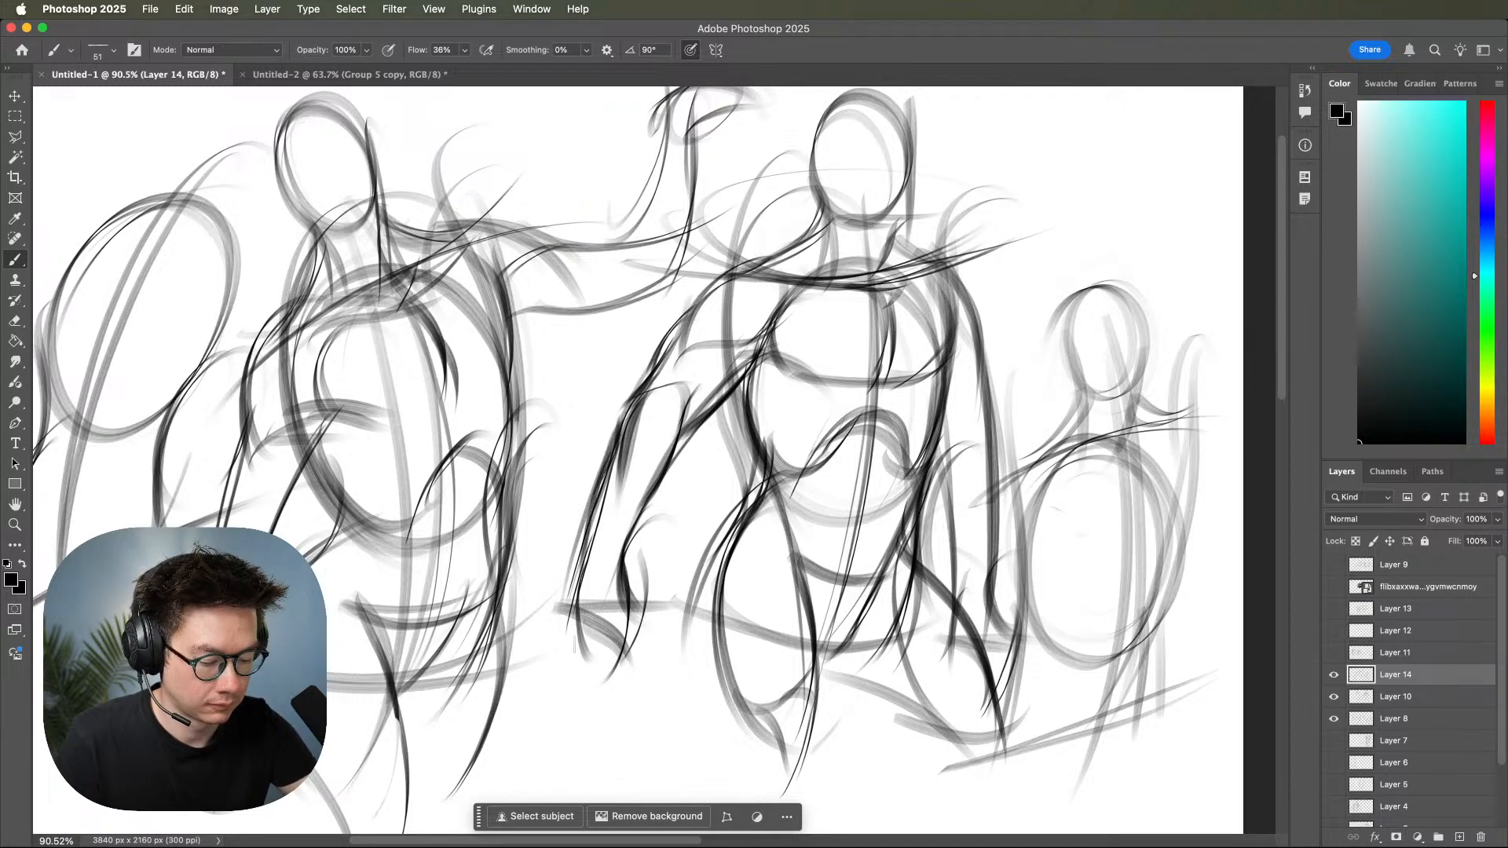
# Darken the lower edge of the middle figure's chest muscles from the left-hand armpit across to the right-hand side.
pyautogui.moveTo(968, 563); pyautogui.dragTo(1069, 606)
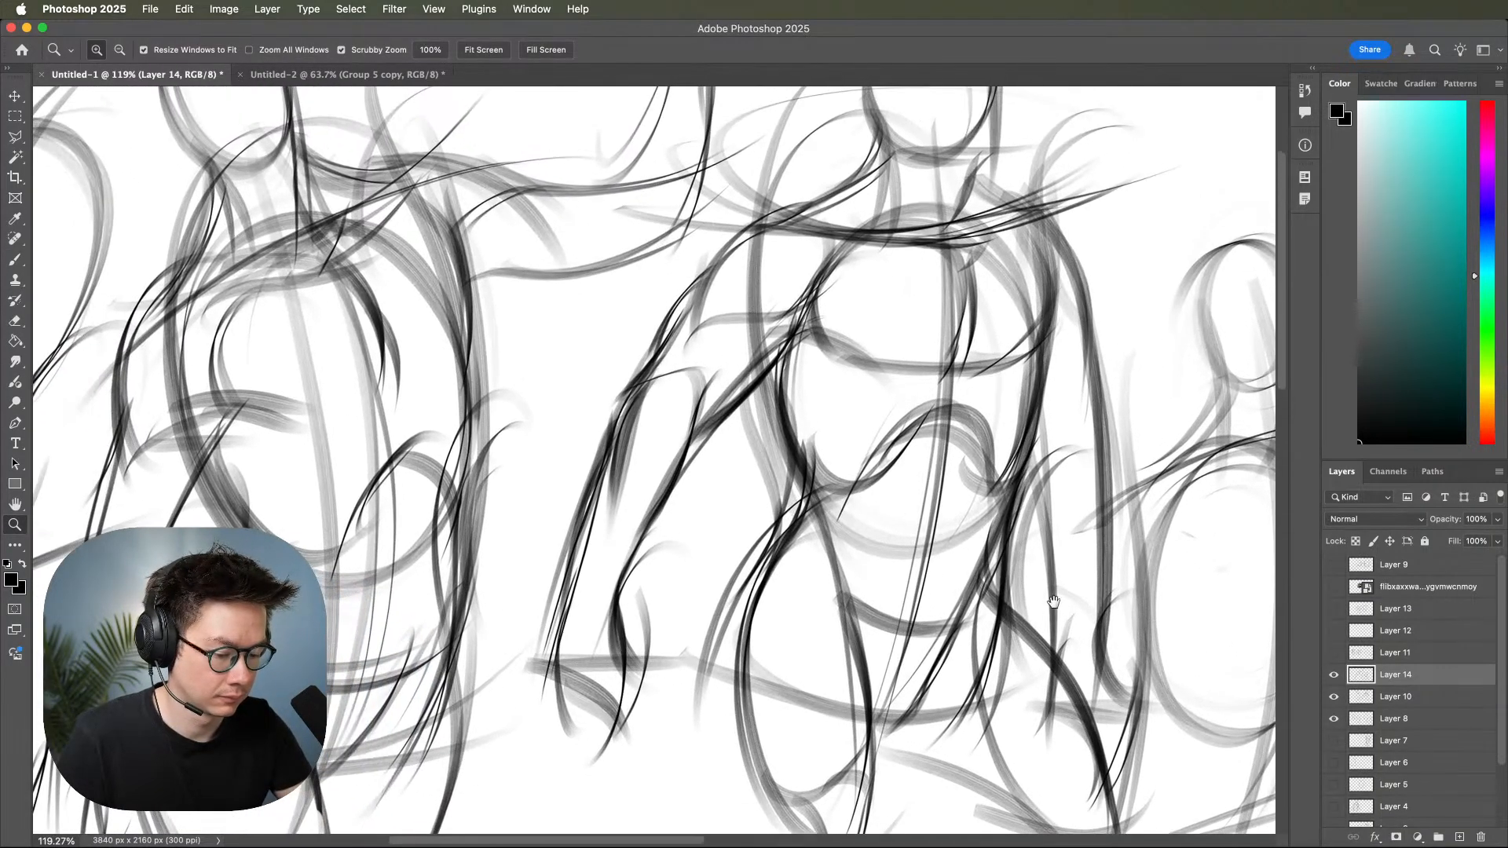
pyautogui.moveTo(711, 393)
pyautogui.mouseDown()
pyautogui.moveTo(707, 416)
pyautogui.moveTo(832, 328)
pyautogui.moveTo(814, 333)
pyautogui.moveTo(843, 327)
pyautogui.moveTo(873, 369)
pyautogui.mouseUp()
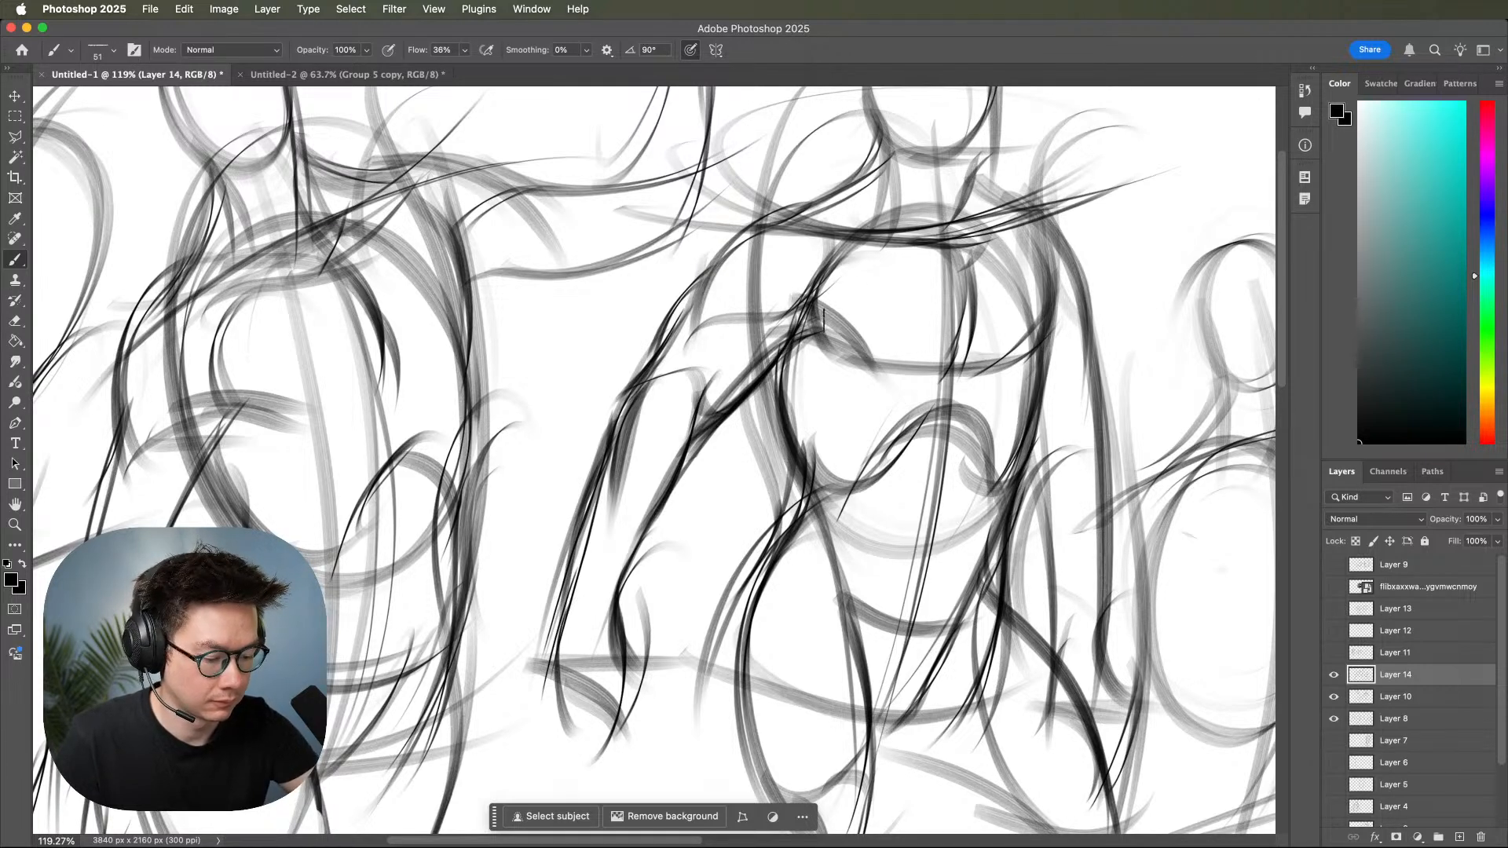
pyautogui.moveTo(817, 289)
pyautogui.mouseDown()
pyautogui.moveTo(950, 240)
pyautogui.moveTo(1020, 366)
pyautogui.mouseUp()
pyautogui.moveTo(1033, 231); pyautogui.dragTo(1026, 345)
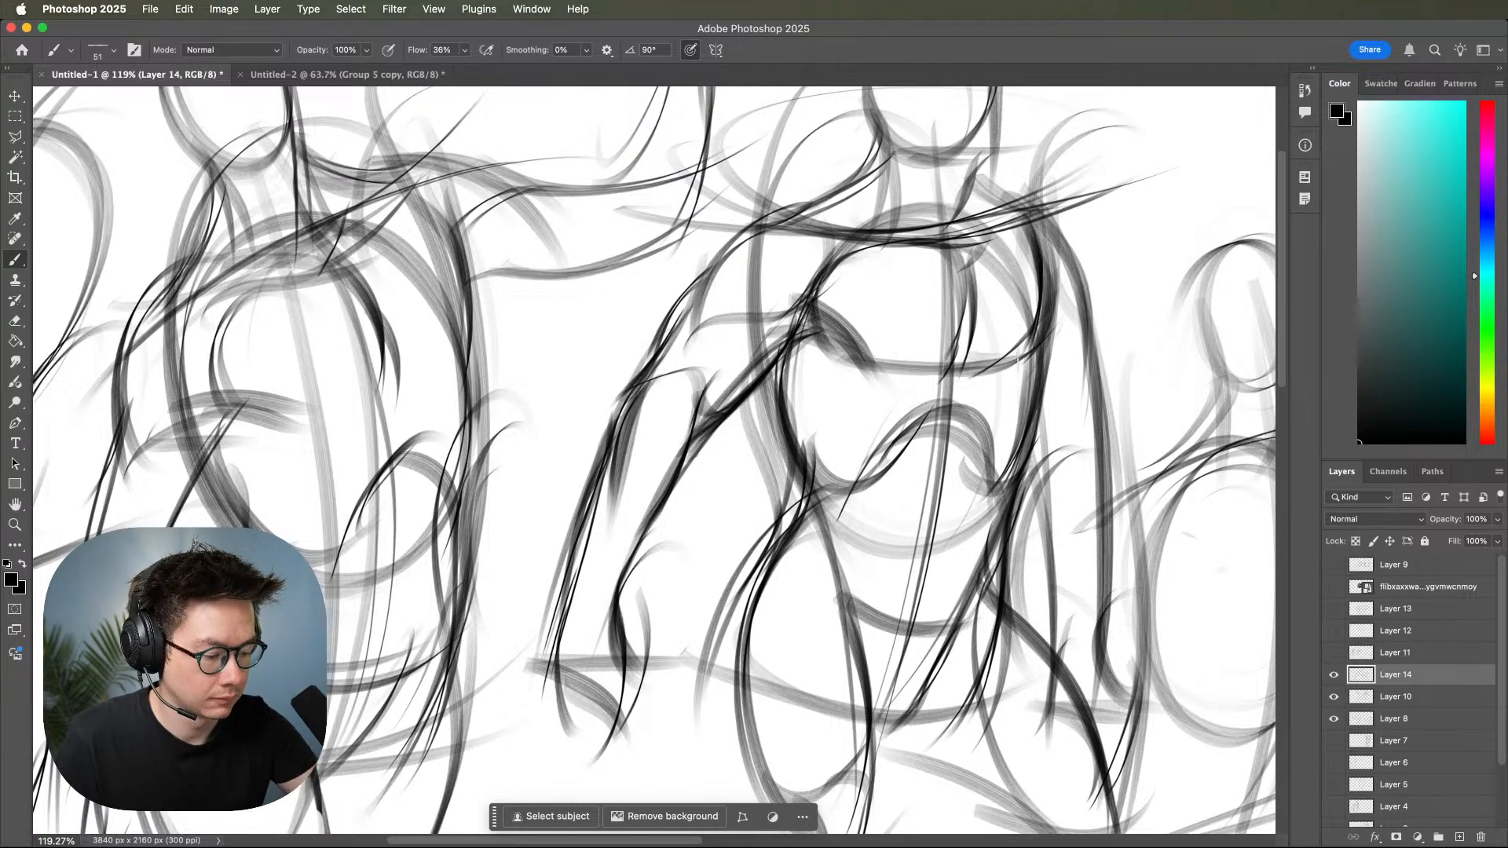
# Examine the tilted and middle figures side by side, comparing their torsos, arms and overall gesture.
pyautogui.press('z')
pyautogui.moveTo(1097, 473); pyautogui.dragTo(1084, 485)
pyautogui.press('space')
pyautogui.moveTo(1071, 550)
pyautogui.mouseDown()
pyautogui.moveTo(1050, 509)
pyautogui.moveTo(1041, 525)
pyautogui.moveTo(999, 526)
pyautogui.moveTo(997, 544)
pyautogui.mouseUp()
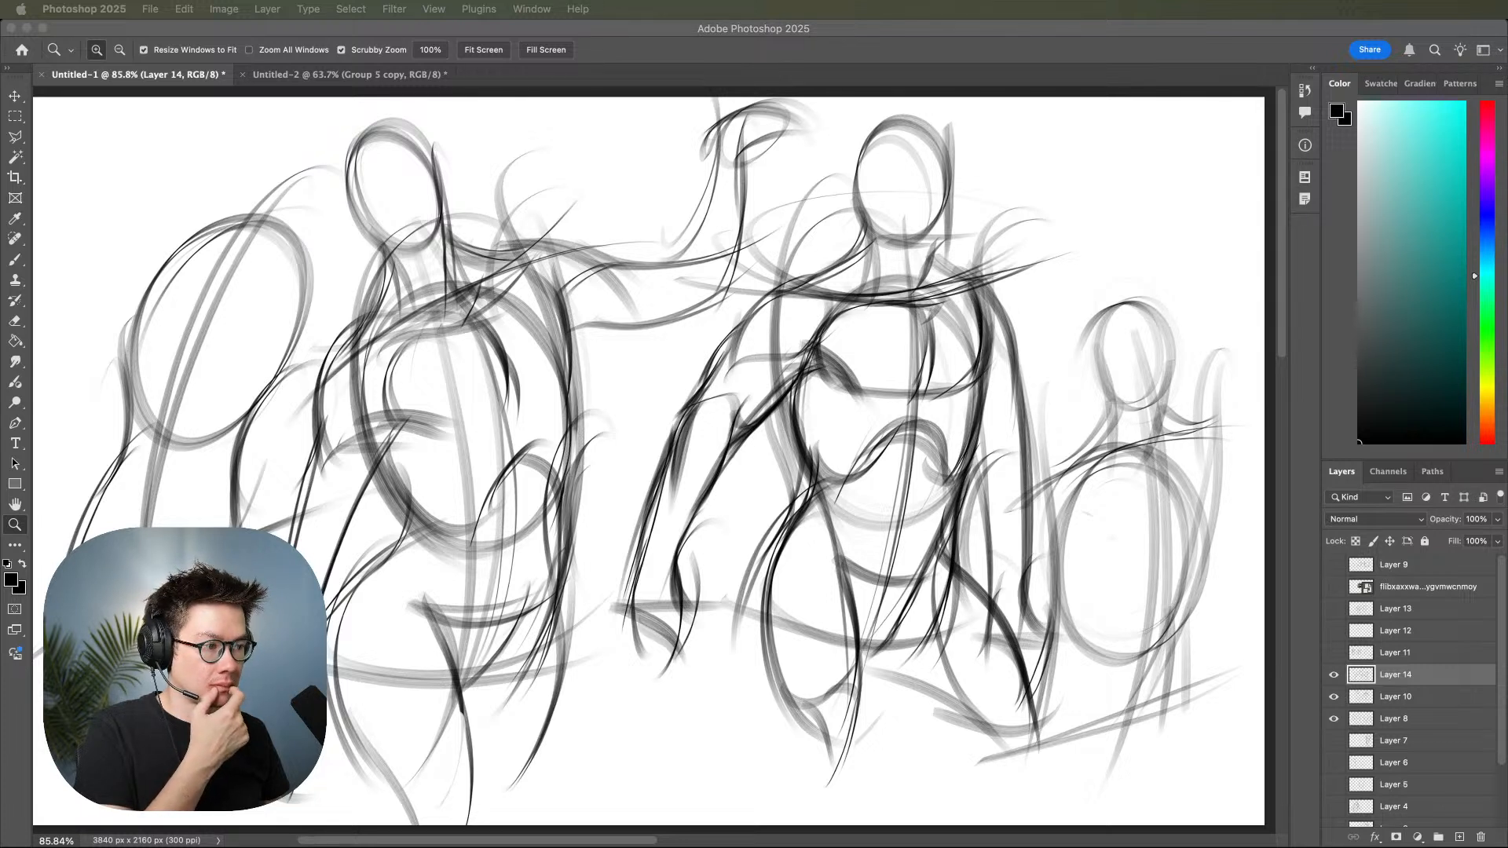
pyautogui.click(628, 414)
pyautogui.moveTo(892, 264)
pyautogui.mouseDown()
pyautogui.moveTo(856, 277)
pyautogui.moveTo(895, 275)
pyautogui.mouseUp()
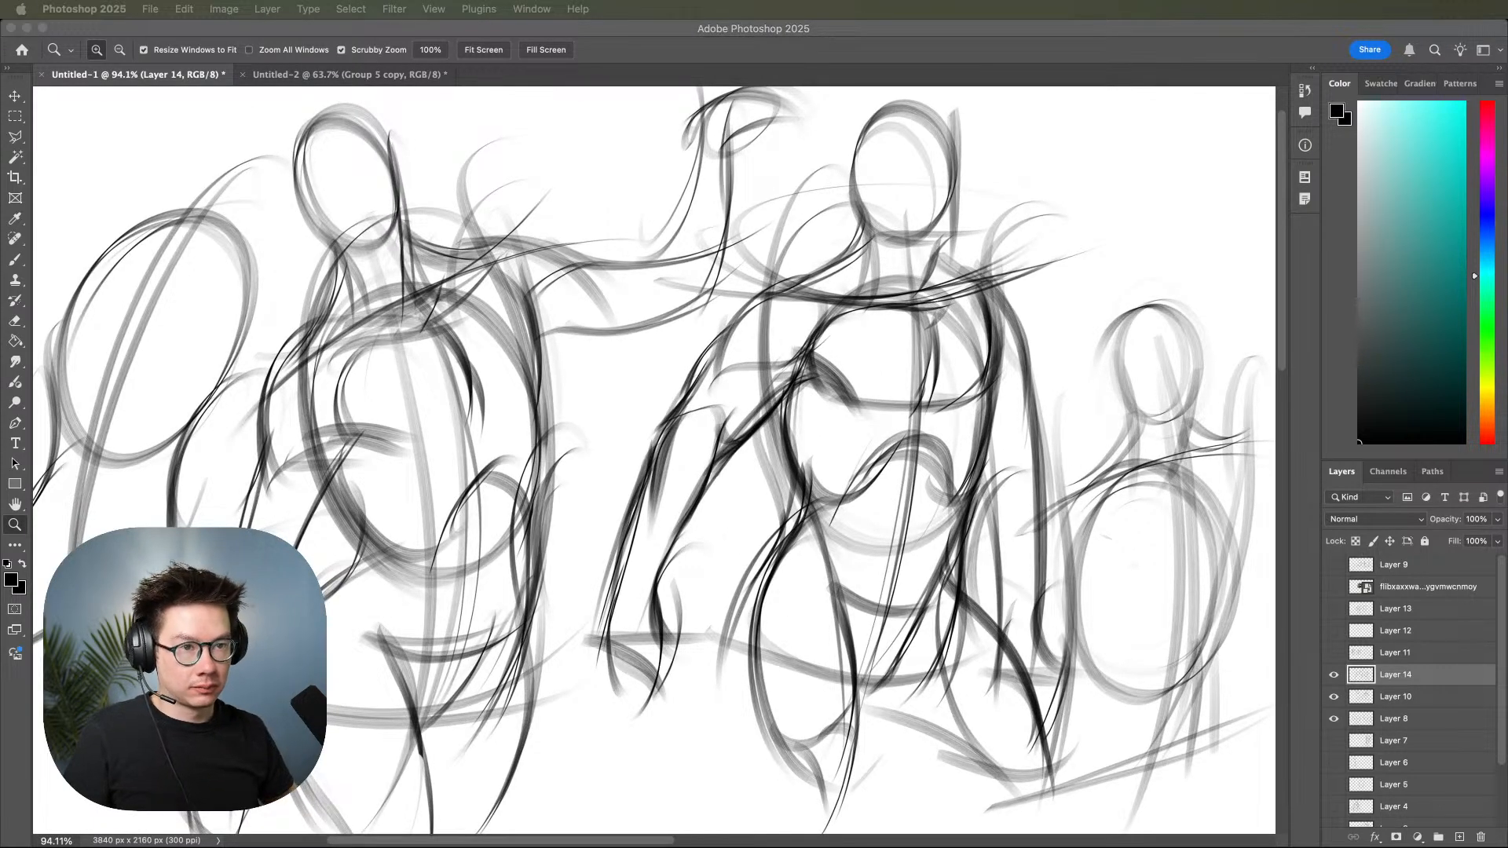
pyautogui.click(1038, 512)
pyautogui.moveTo(1065, 583); pyautogui.dragTo(1138, 679)
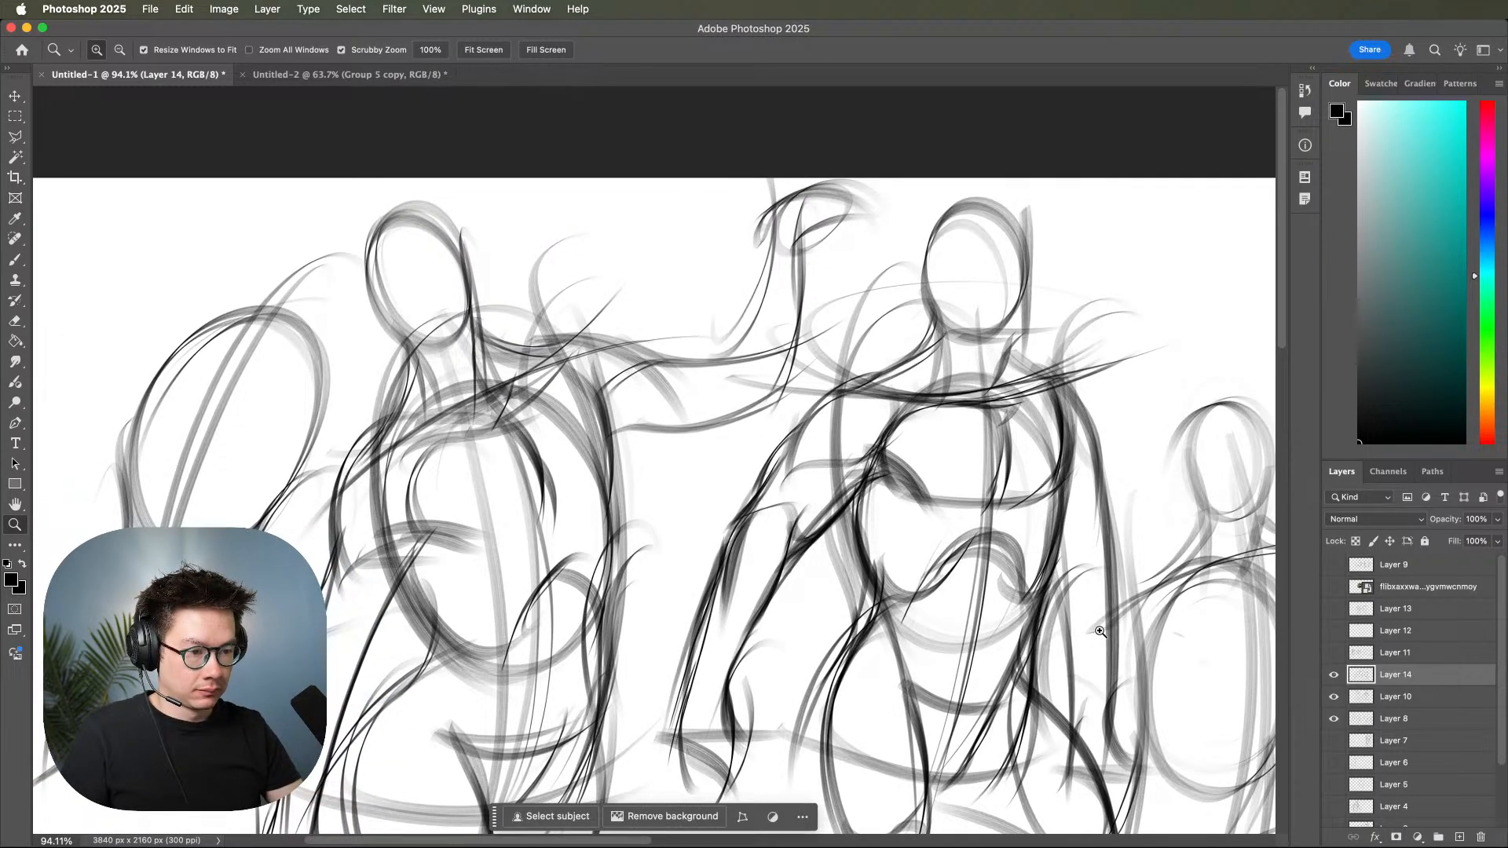
pyautogui.moveTo(1096, 604); pyautogui.dragTo(1066, 618)
pyautogui.press('b')
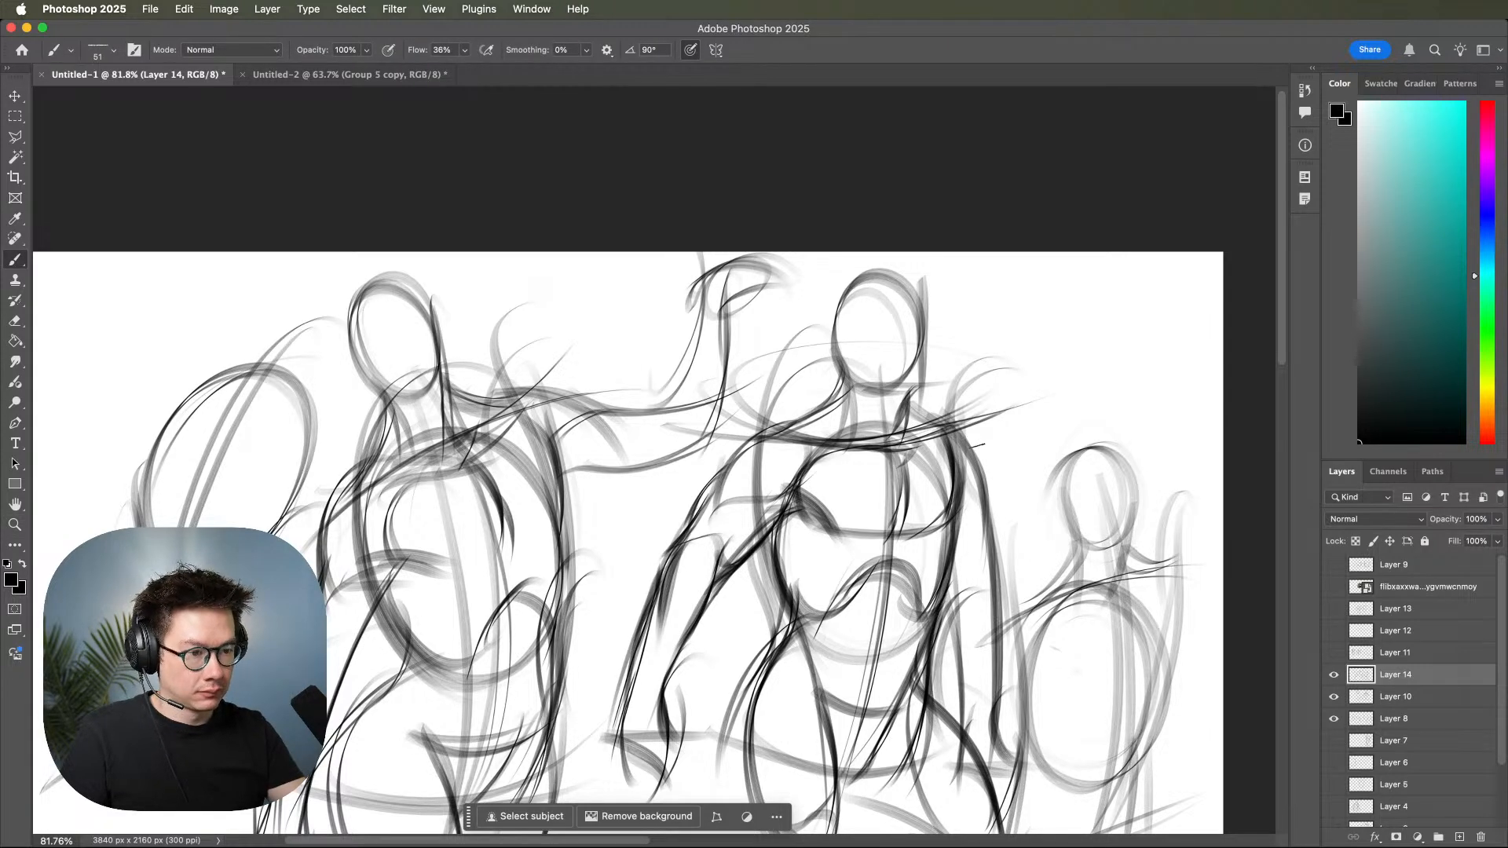
pyautogui.moveTo(985, 472); pyautogui.dragTo(969, 444)
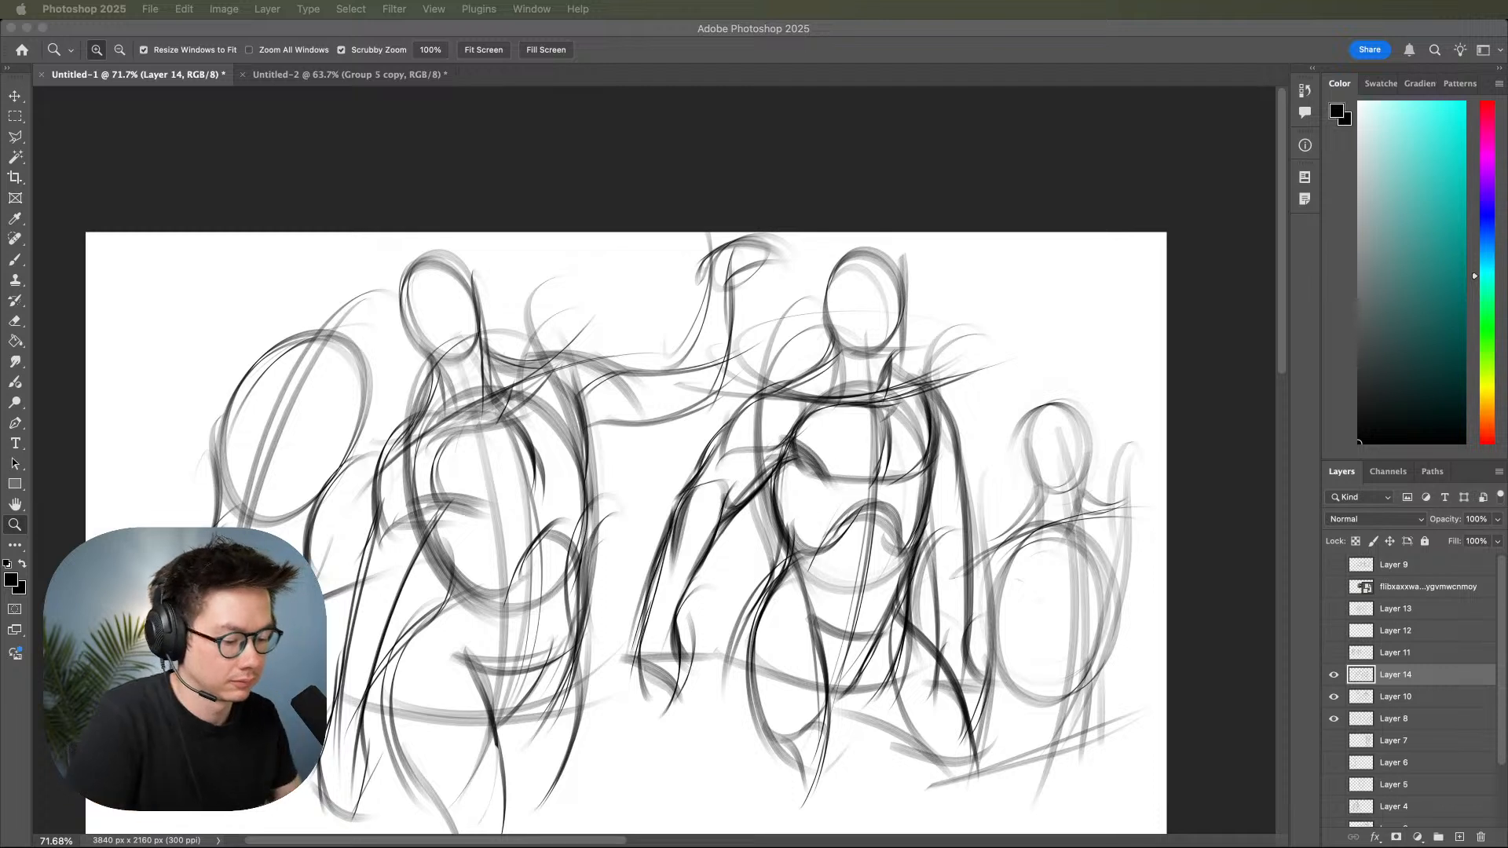
# Hide Layers 14, 10 and 8, then add a new empty layer above Layer 14 for a fresh sketch.
pyautogui.click(1338, 675)
pyautogui.moveTo(1334, 677); pyautogui.dragTo(1334, 714)
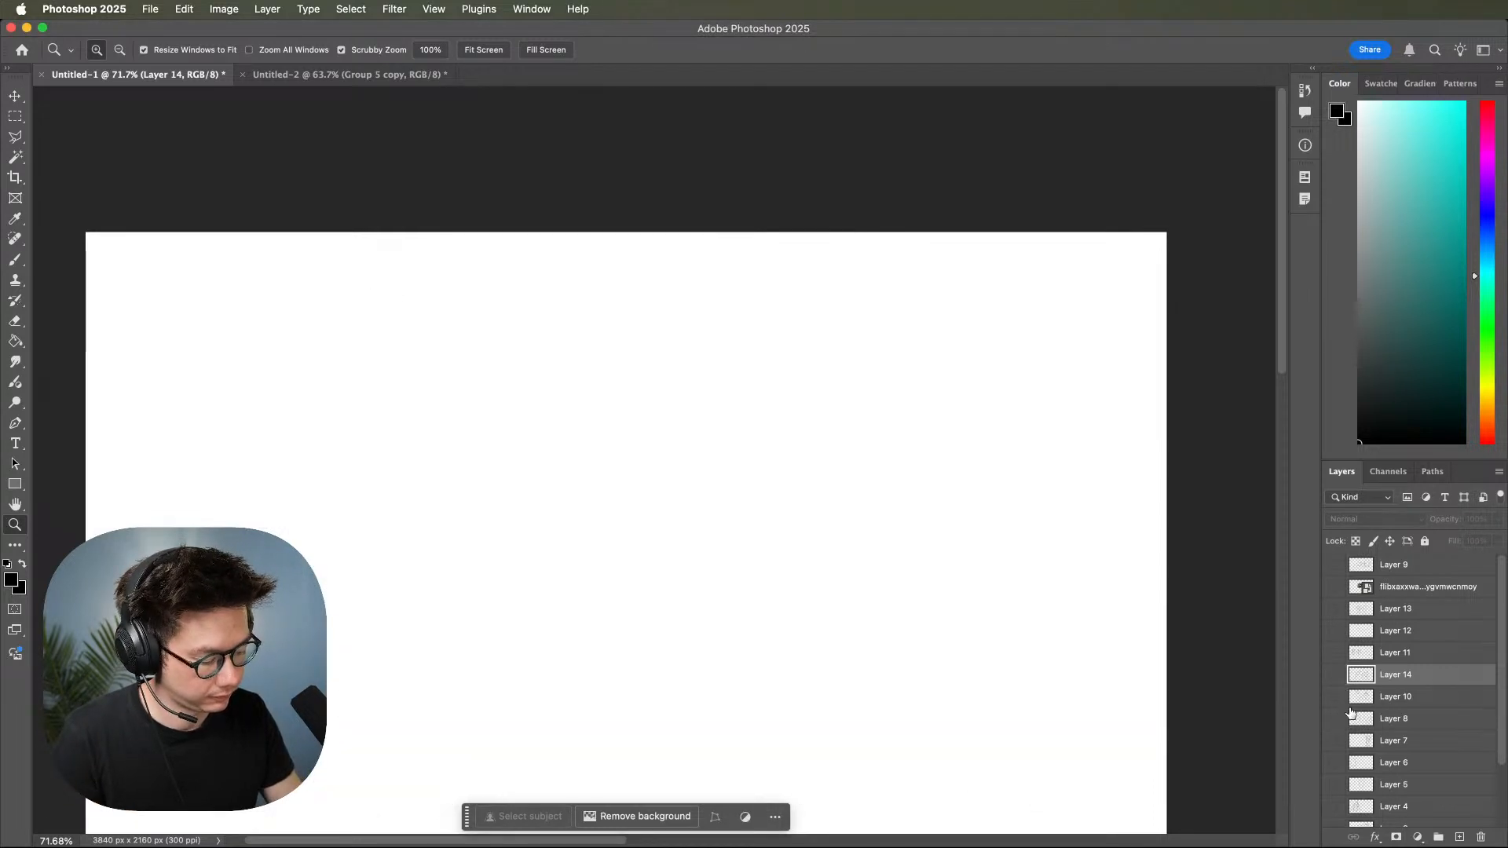
pyautogui.click(1459, 837)
pyautogui.moveTo(1032, 579); pyautogui.dragTo(1084, 546)
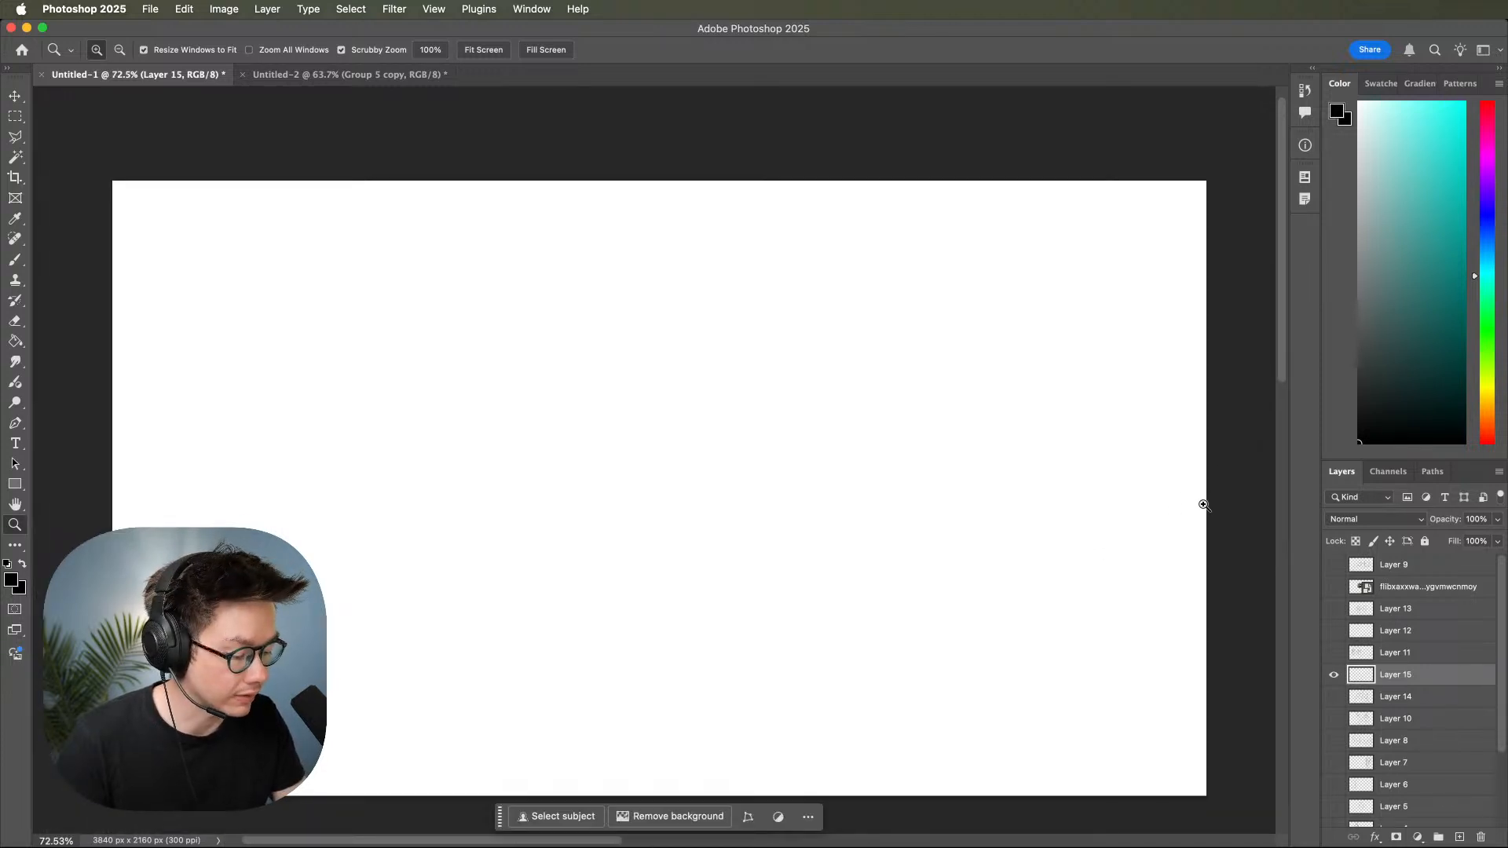
pyautogui.moveTo(1141, 441)
pyautogui.mouseDown()
pyautogui.moveTo(1178, 434)
pyautogui.moveTo(1153, 461)
pyautogui.moveTo(1181, 475)
pyautogui.mouseUp()
pyautogui.press('b')
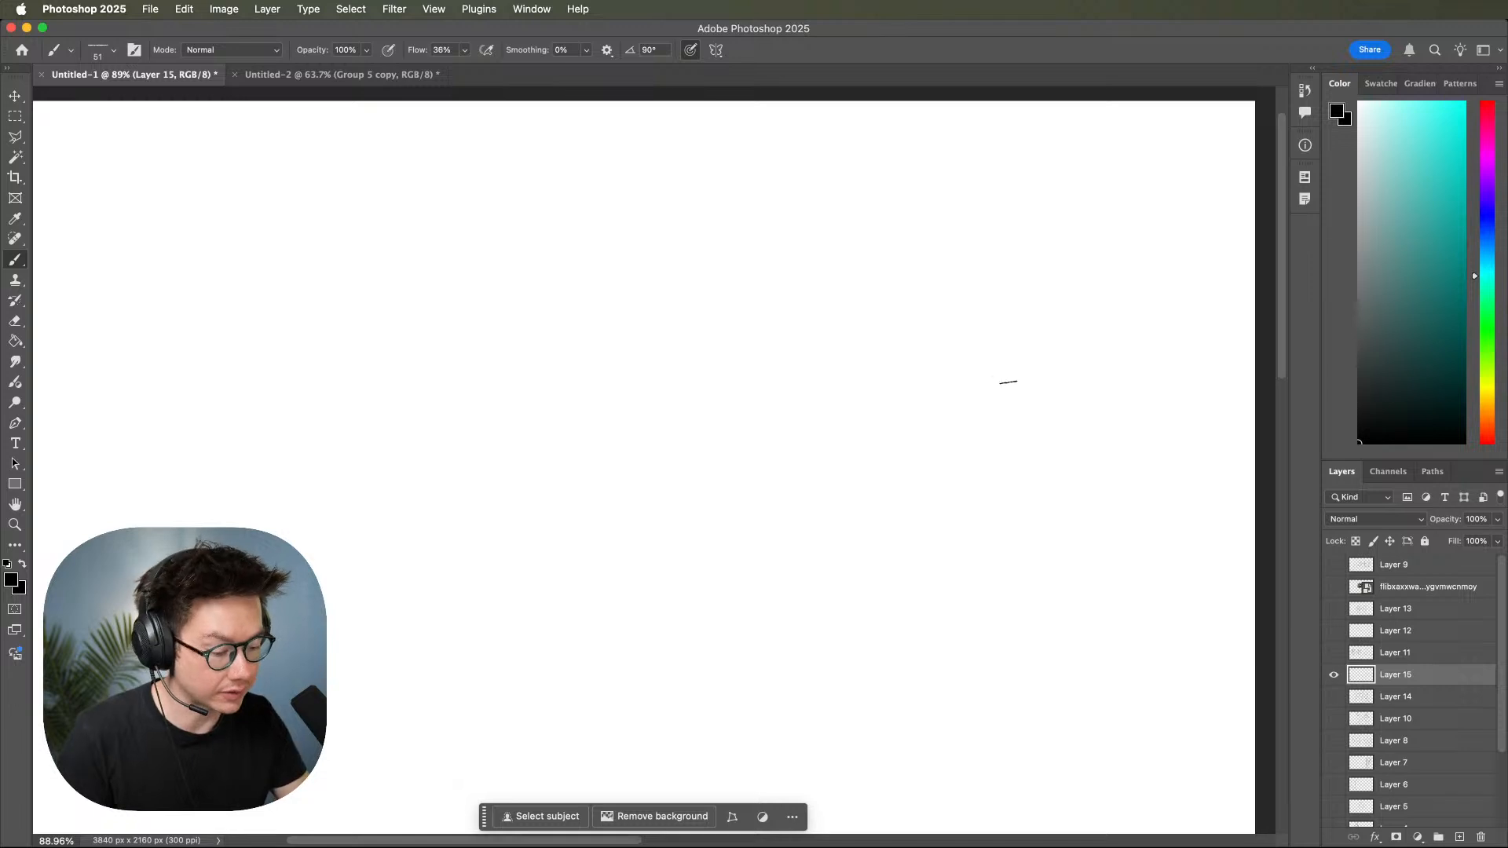
pyautogui.press('space')
pyautogui.moveTo(973, 403); pyautogui.dragTo(974, 407)
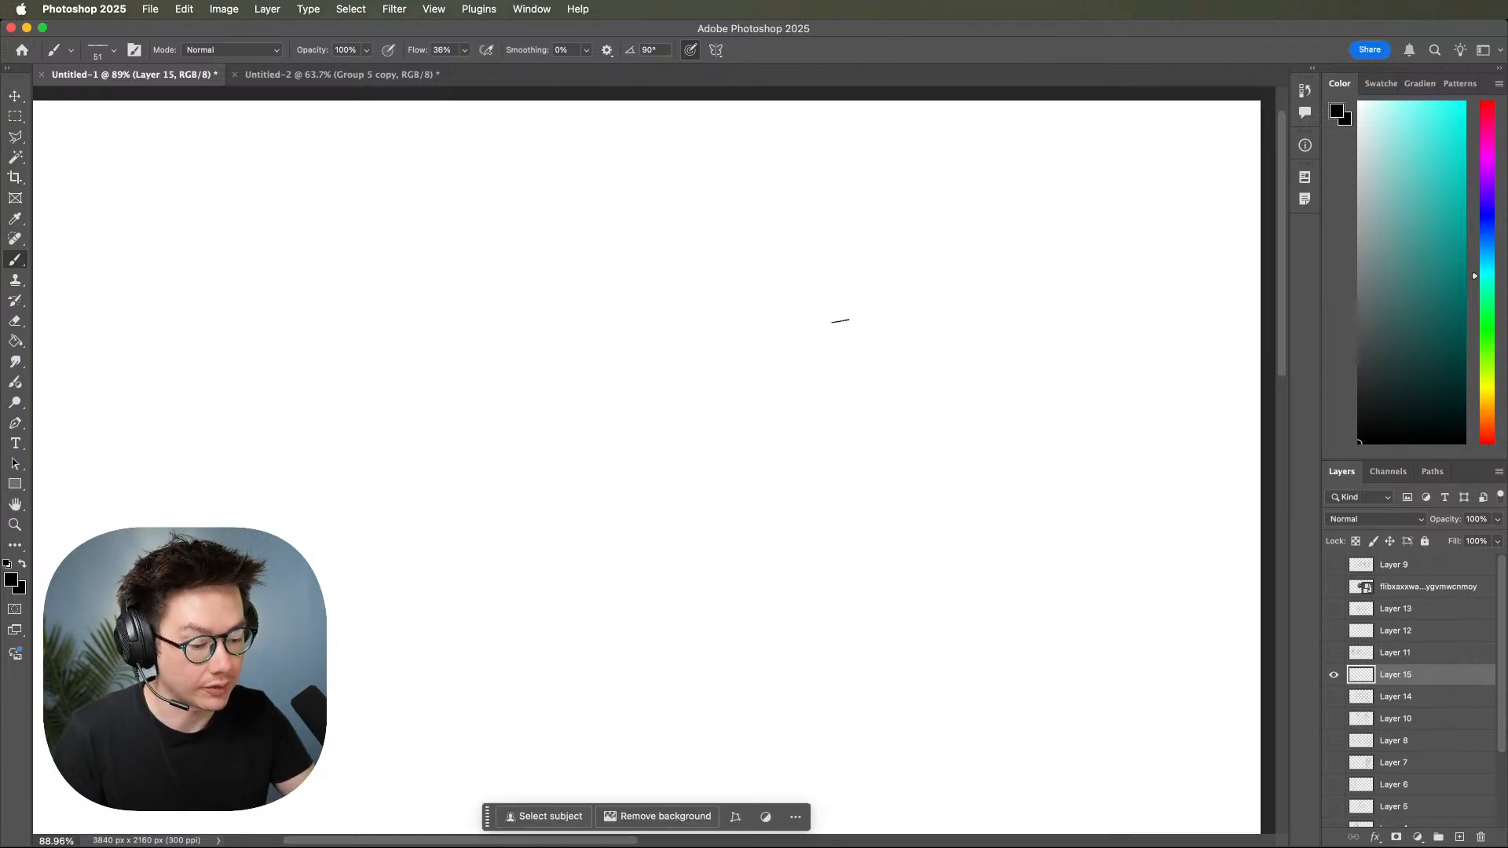
# Start a new torso gesture with a shoulder line curving upward to the right and a bowed left-hand side line.
pyautogui.moveTo(670, 292)
pyautogui.mouseDown()
pyautogui.moveTo(949, 257)
pyautogui.moveTo(819, 287)
pyautogui.moveTo(1007, 230)
pyautogui.mouseUp()
pyautogui.moveTo(725, 206); pyautogui.dragTo(711, 351)
pyautogui.moveTo(740, 274)
pyautogui.mouseDown()
pyautogui.moveTo(712, 378)
pyautogui.moveTo(752, 263)
pyautogui.moveTo(785, 675)
pyautogui.mouseUp()
pyautogui.moveTo(777, 240)
pyautogui.mouseDown()
pyautogui.moveTo(734, 560)
pyautogui.moveTo(773, 664)
pyautogui.mouseUp()
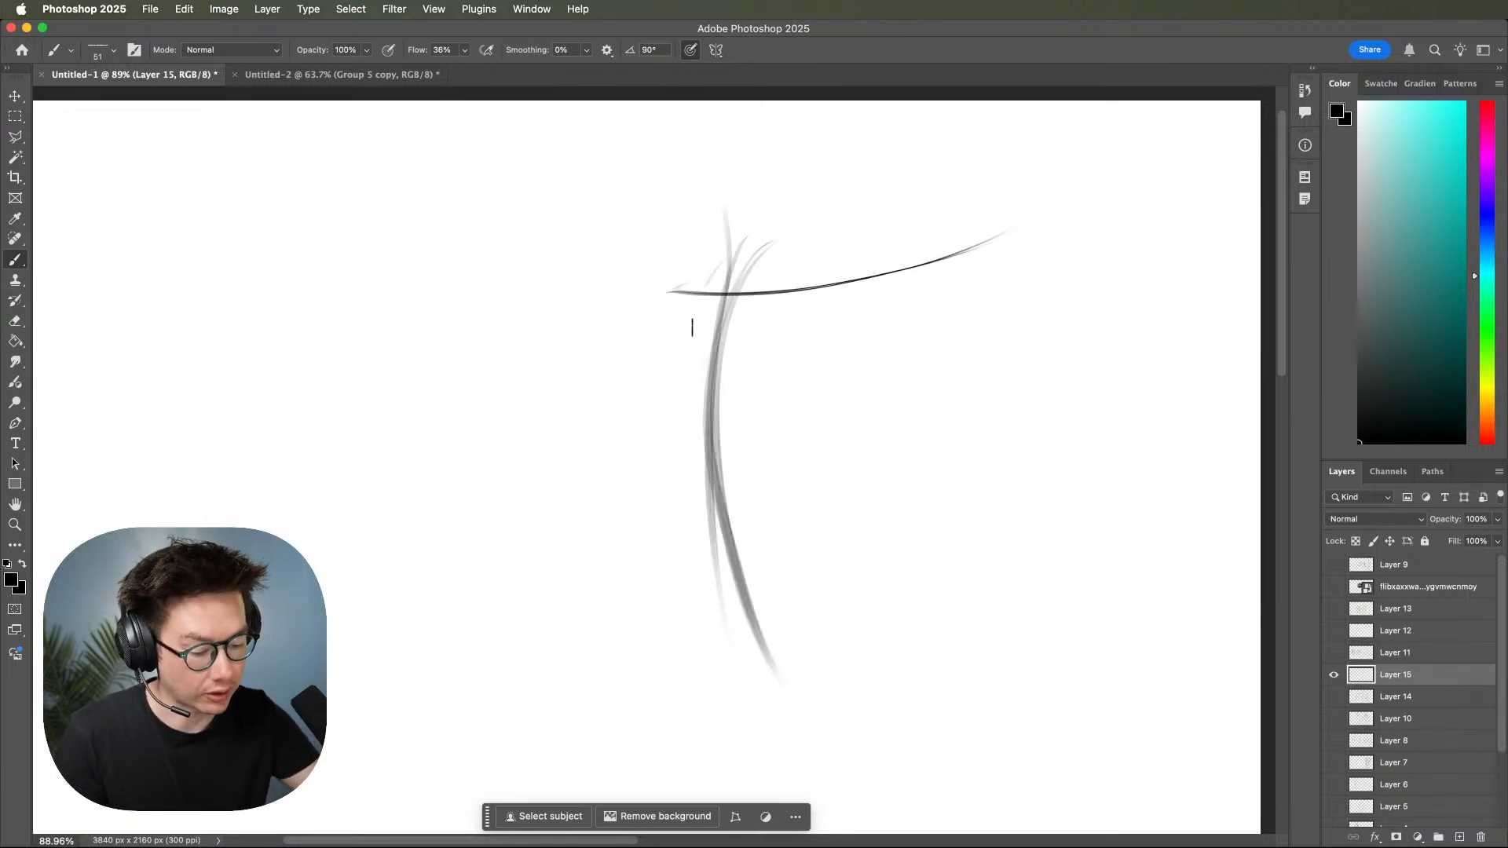
# Complete the torso gesture with repeated bowed left-hand side lines, a pinched right-hand side and a slanted hip line.
pyautogui.moveTo(713, 269); pyautogui.dragTo(768, 673)
pyautogui.moveTo(947, 203); pyautogui.dragTo(889, 491)
pyautogui.moveTo(936, 235)
pyautogui.mouseDown()
pyautogui.moveTo(902, 471)
pyautogui.moveTo(869, 516)
pyautogui.mouseUp()
pyautogui.moveTo(939, 428)
pyautogui.mouseDown()
pyautogui.moveTo(904, 623)
pyautogui.moveTo(919, 664)
pyautogui.mouseUp()
pyautogui.moveTo(715, 511); pyautogui.dragTo(752, 707)
pyautogui.moveTo(702, 622)
pyautogui.mouseDown()
pyautogui.moveTo(845, 633)
pyautogui.moveTo(961, 617)
pyautogui.mouseUp()
pyautogui.moveTo(758, 642); pyautogui.dragTo(951, 628)
pyautogui.moveTo(943, 596); pyautogui.dragTo(1320, 616)
# Sketch a second, upright torso gesture to the left with a level shoulder line, two tapering sides and several hip lines.
pyautogui.moveTo(506, 317); pyautogui.dragTo(826, 328)
pyautogui.moveTo(517, 318); pyautogui.dragTo(751, 330)
pyautogui.moveTo(785, 263); pyautogui.dragTo(711, 550)
pyautogui.moveTo(756, 302); pyautogui.dragTo(709, 683)
pyautogui.moveTo(562, 242); pyautogui.dragTo(578, 691)
pyautogui.moveTo(567, 256); pyautogui.dragTo(585, 707)
pyautogui.moveTo(559, 639)
pyautogui.mouseDown()
pyautogui.moveTo(756, 643)
pyautogui.moveTo(733, 640)
pyautogui.mouseUp()
pyautogui.moveTo(542, 596); pyautogui.dragTo(758, 610)
pyautogui.moveTo(554, 630); pyautogui.dragTo(734, 620)
pyautogui.hscroll(10, 962, 638)
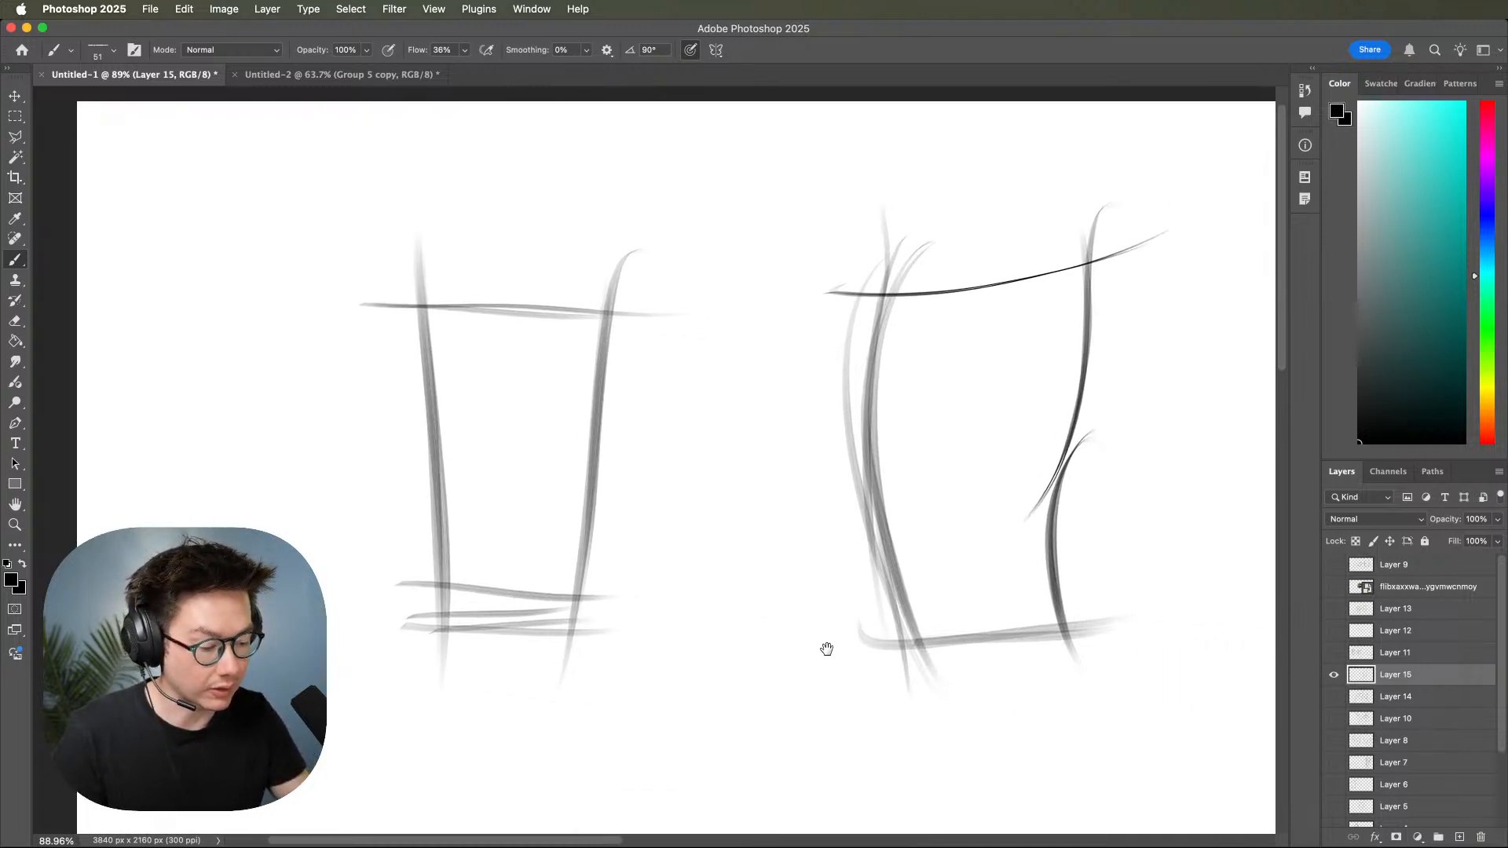
# Build a ribcage oval and an angular pelvis inside the curved torso gesture, darkening the waist lines on both sides.
pyautogui.scroll(3, 1100, 562)
pyautogui.moveTo(785, 353)
pyautogui.mouseDown()
pyautogui.moveTo(851, 606)
pyautogui.moveTo(761, 592)
pyautogui.moveTo(707, 476)
pyautogui.moveTo(787, 367)
pyautogui.moveTo(727, 428)
pyautogui.mouseUp()
pyautogui.moveTo(718, 561); pyautogui.dragTo(736, 695)
pyautogui.moveTo(885, 554); pyautogui.dragTo(897, 726)
pyautogui.moveTo(735, 624)
pyautogui.mouseDown()
pyautogui.moveTo(768, 756)
pyautogui.moveTo(899, 721)
pyautogui.mouseUp()
pyautogui.moveTo(738, 751); pyautogui.dragTo(867, 740)
pyautogui.moveTo(920, 667); pyautogui.dragTo(900, 697)
pyautogui.moveTo(748, 743)
pyautogui.mouseDown()
pyautogui.moveTo(895, 731)
pyautogui.moveTo(941, 673)
pyautogui.mouseUp()
pyautogui.moveTo(874, 741); pyautogui.dragTo(920, 682)
pyautogui.moveTo(878, 735); pyautogui.dragTo(911, 691)
pyautogui.moveTo(887, 620); pyautogui.dragTo(904, 707)
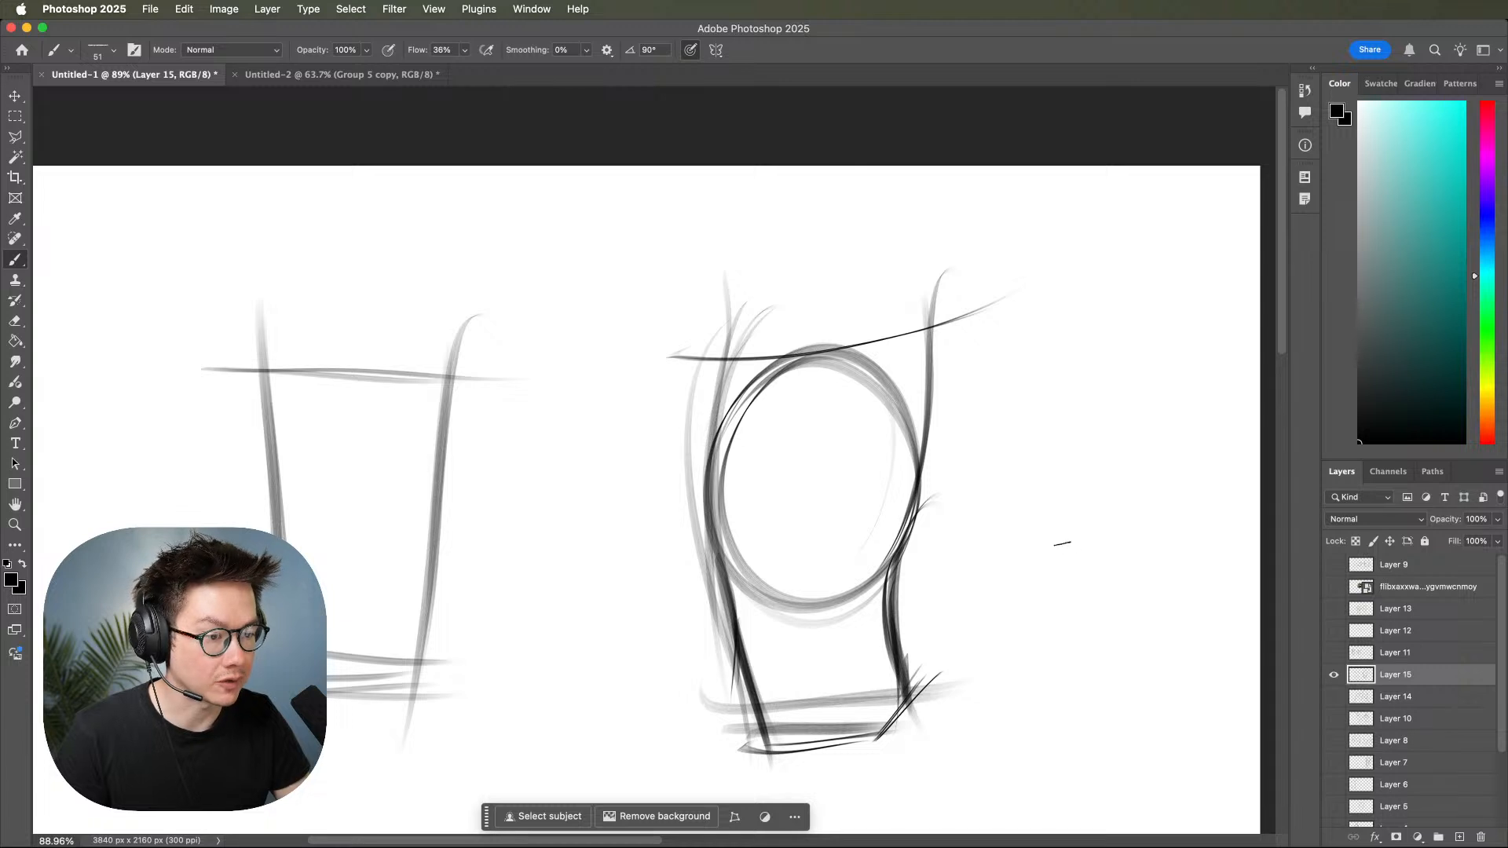
# Add curved collarbone lines dipping across the top of the ribcage beneath the shoulder line.
pyautogui.moveTo(1071, 618); pyautogui.dragTo(1051, 584)
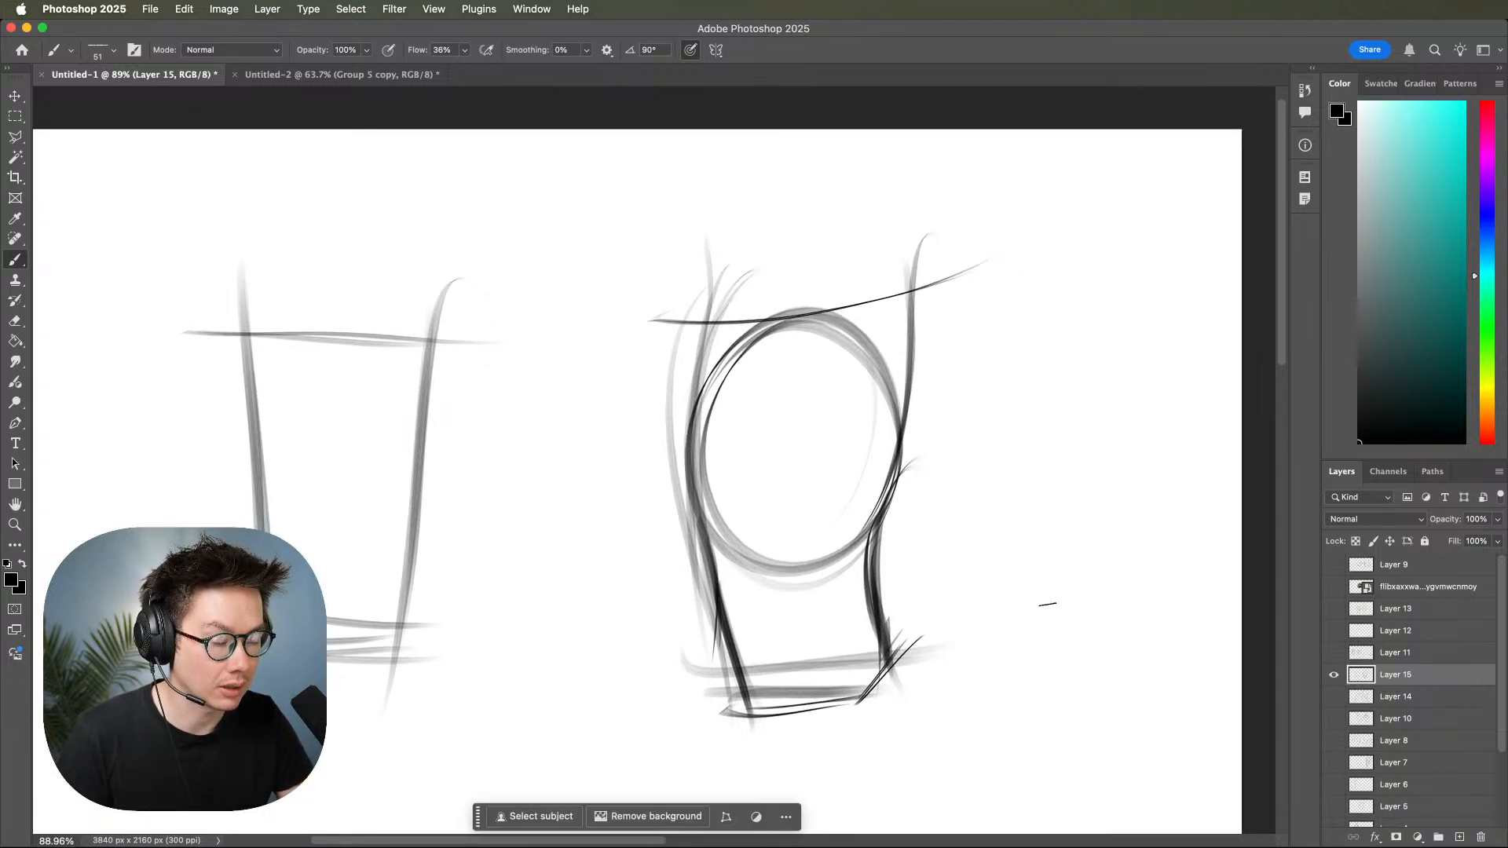
pyautogui.scroll(5, 1058, 577)
pyautogui.hscroll(-4, 1058, 577)
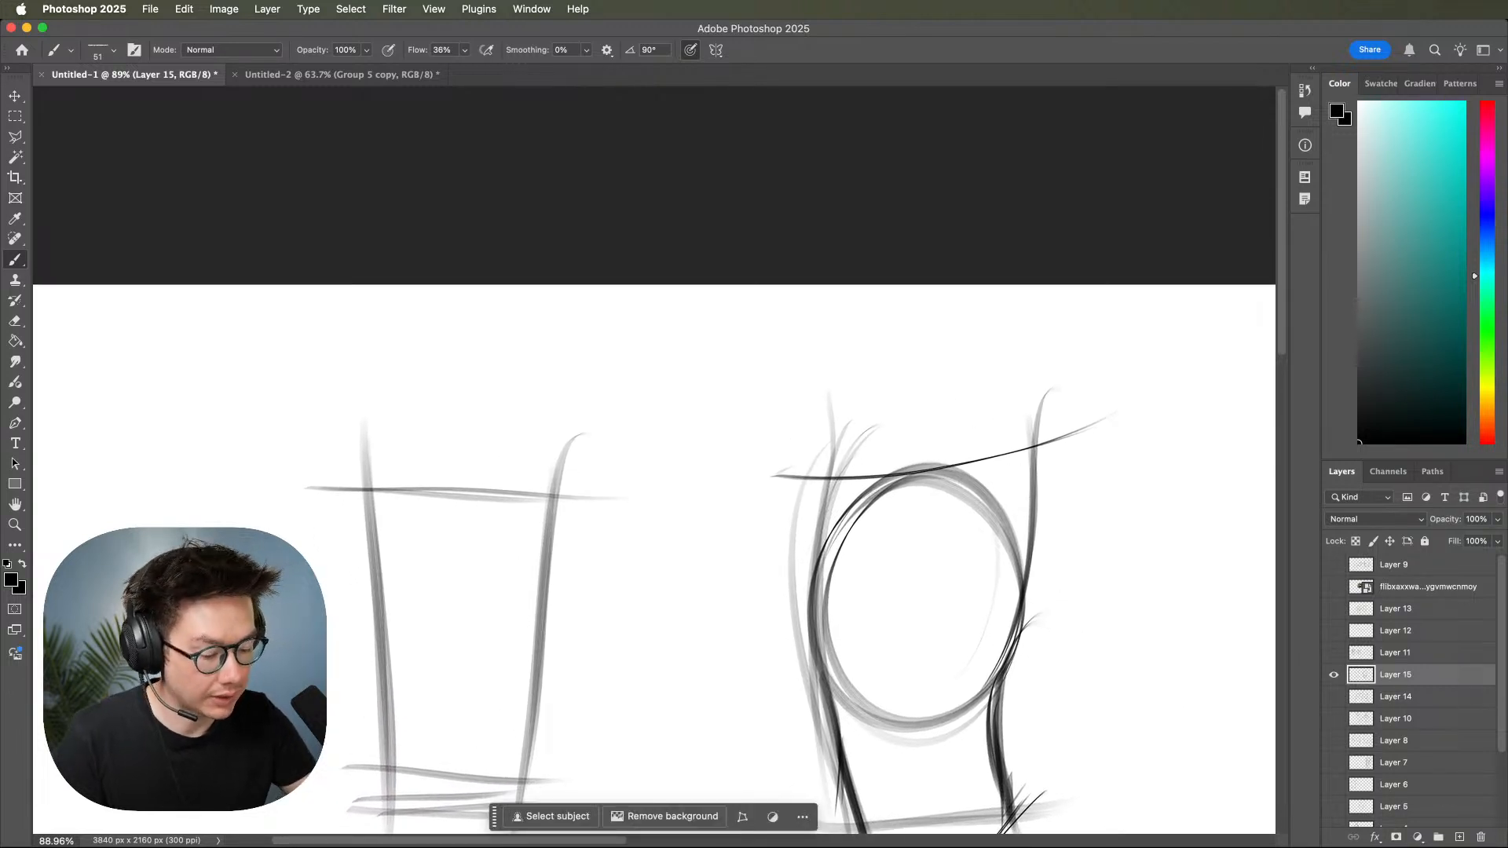
pyautogui.moveTo(814, 480); pyautogui.dragTo(890, 534)
pyautogui.moveTo(828, 479)
pyautogui.mouseDown()
pyautogui.moveTo(976, 477)
pyautogui.moveTo(1003, 462)
pyautogui.mouseUp()
pyautogui.moveTo(900, 520); pyautogui.dragTo(1001, 471)
pyautogui.moveTo(1017, 568); pyautogui.dragTo(951, 551)
pyautogui.hscroll(5, 951, 552)
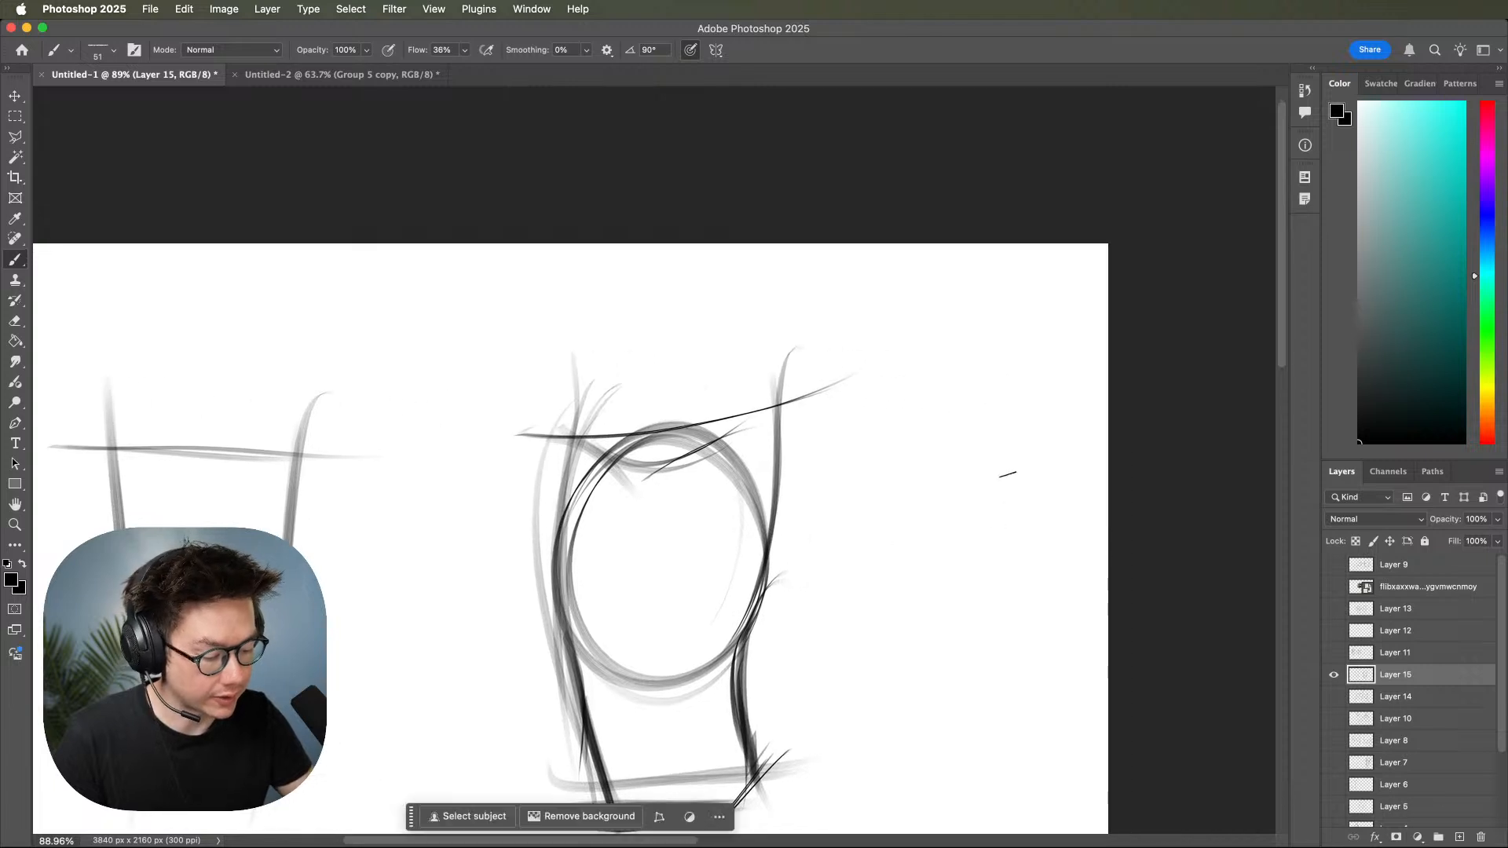
# Draw a small tilted study right of the torso, with an elongated ribcage oval and a long box overlapping its lower end.
pyautogui.moveTo(1029, 377)
pyautogui.mouseDown()
pyautogui.moveTo(952, 545)
pyautogui.moveTo(1017, 374)
pyautogui.moveTo(971, 530)
pyautogui.moveTo(1019, 379)
pyautogui.moveTo(971, 530)
pyautogui.moveTo(1011, 384)
pyautogui.moveTo(939, 551)
pyautogui.moveTo(944, 490)
pyautogui.moveTo(852, 597)
pyautogui.mouseUp()
pyautogui.moveTo(857, 589)
pyautogui.mouseDown()
pyautogui.moveTo(959, 466)
pyautogui.moveTo(922, 493)
pyautogui.moveTo(1007, 475)
pyautogui.mouseUp()
pyautogui.moveTo(1011, 515)
pyautogui.mouseDown()
pyautogui.moveTo(895, 643)
pyautogui.moveTo(917, 619)
pyautogui.mouseUp()
pyautogui.moveTo(927, 505); pyautogui.dragTo(996, 488)
pyautogui.moveTo(988, 476); pyautogui.dragTo(996, 544)
pyautogui.moveTo(997, 494); pyautogui.dragTo(922, 620)
pyautogui.moveTo(912, 529)
pyautogui.mouseDown()
pyautogui.moveTo(847, 610)
pyautogui.moveTo(867, 613)
pyautogui.moveTo(829, 610)
pyautogui.moveTo(855, 581)
pyautogui.moveTo(877, 639)
pyautogui.moveTo(918, 615)
pyautogui.mouseUp()
pyautogui.moveTo(986, 483); pyautogui.dragTo(894, 600)
pyautogui.moveTo(991, 480)
pyautogui.mouseDown()
pyautogui.moveTo(899, 595)
pyautogui.moveTo(918, 579)
pyautogui.moveTo(921, 632)
pyautogui.mouseUp()
pyautogui.moveTo(1003, 518)
pyautogui.mouseDown()
pyautogui.moveTo(911, 640)
pyautogui.moveTo(1046, 616)
pyautogui.mouseUp()
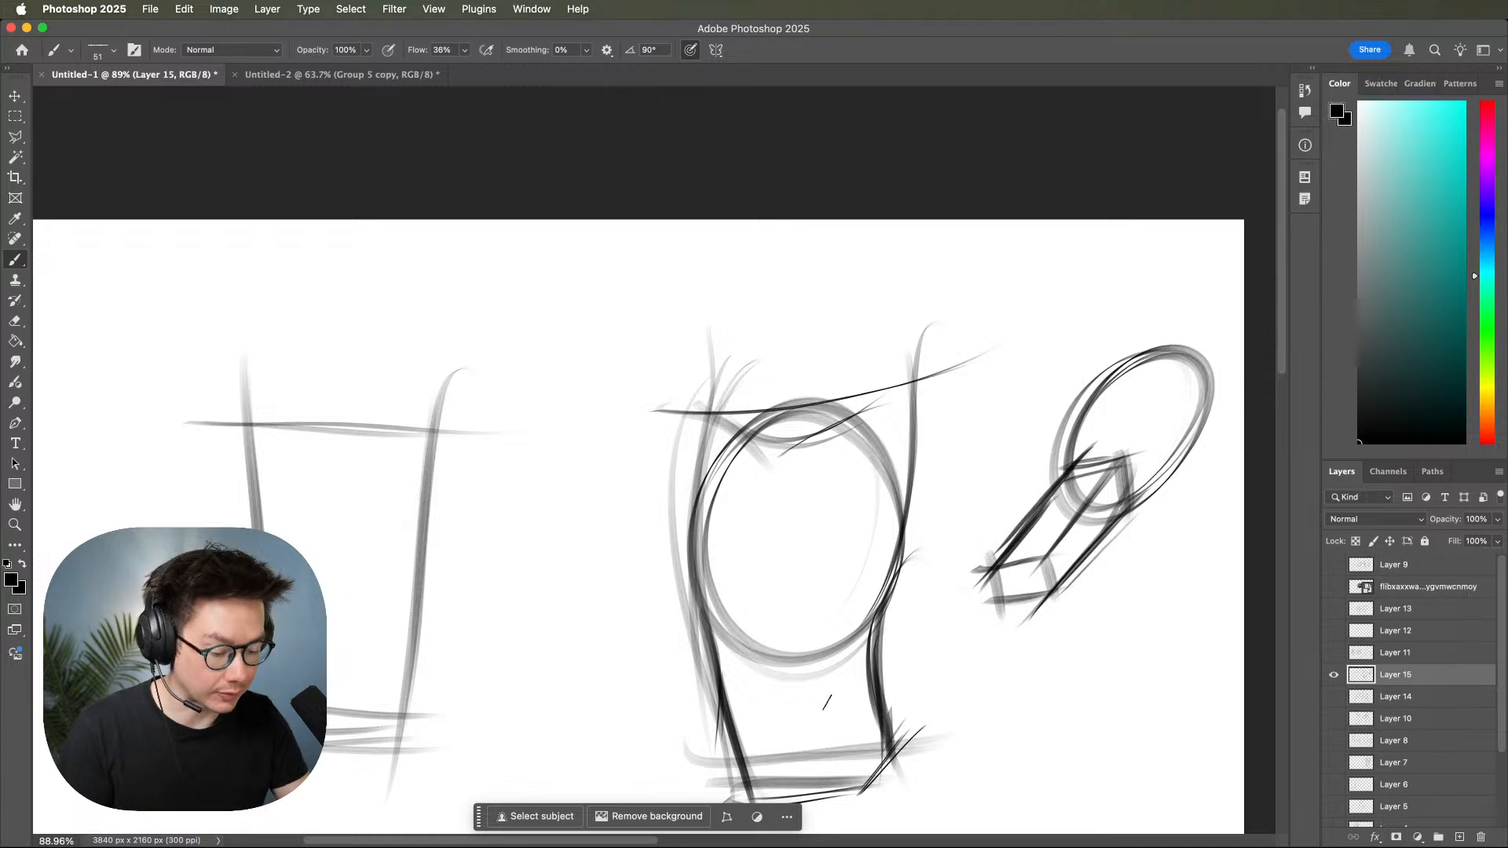
# Add a waist line, a curved vertical centre line and a horizontal cross-contour through the torso's ribcage.
pyautogui.moveTo(695, 712); pyautogui.dragTo(868, 685)
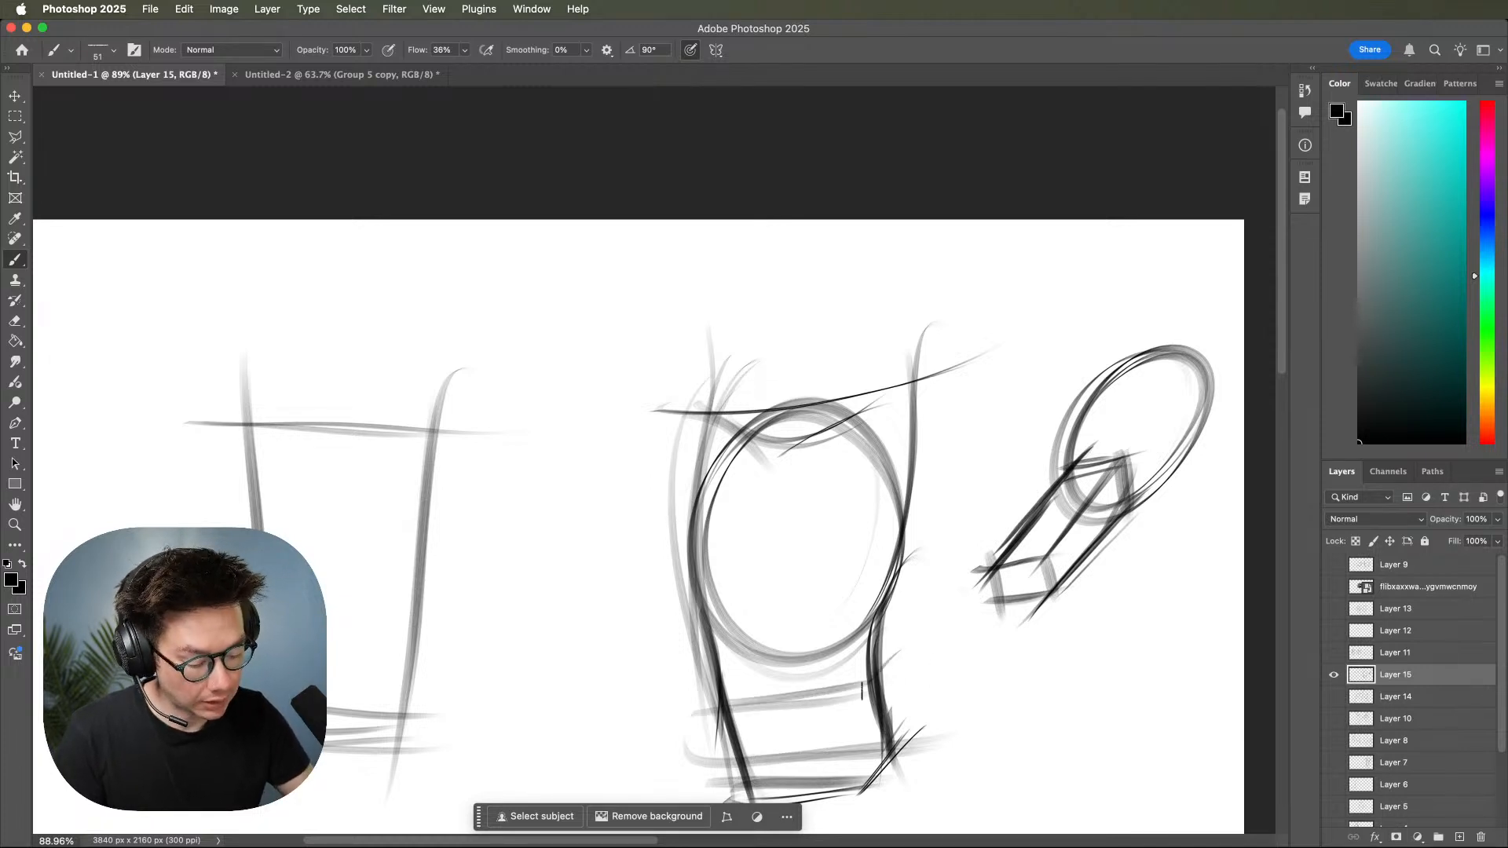
pyautogui.moveTo(860, 298); pyautogui.dragTo(795, 801)
pyautogui.moveTo(815, 351)
pyautogui.mouseDown()
pyautogui.moveTo(771, 515)
pyautogui.moveTo(788, 759)
pyautogui.mouseUp()
pyautogui.moveTo(969, 663); pyautogui.dragTo(999, 727)
pyautogui.moveTo(760, 492)
pyautogui.mouseDown()
pyautogui.moveTo(717, 606)
pyautogui.moveTo(897, 613)
pyautogui.mouseUp()
pyautogui.moveTo(729, 611); pyautogui.dragTo(906, 608)
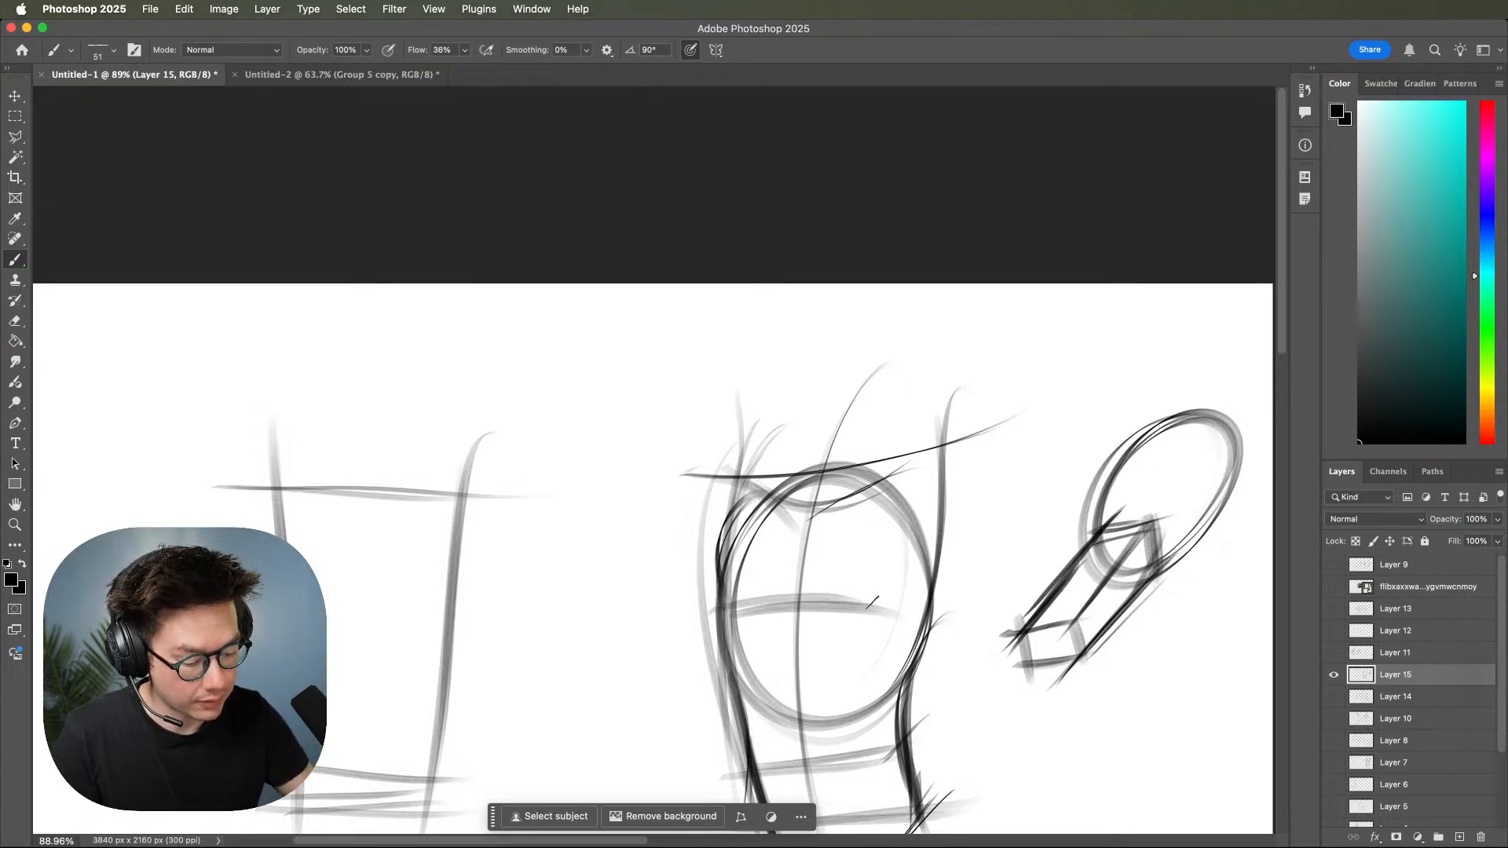
# Sketch the right-hand chest muscle over the ribcage with a rising lower edge and curved lines beside the centre line.
pyautogui.moveTo(704, 611)
pyautogui.mouseDown()
pyautogui.moveTo(917, 568)
pyautogui.moveTo(873, 603)
pyautogui.moveTo(935, 558)
pyautogui.mouseUp()
pyautogui.moveTo(864, 606)
pyautogui.mouseDown()
pyautogui.moveTo(933, 563)
pyautogui.moveTo(930, 576)
pyautogui.mouseUp()
pyautogui.moveTo(796, 540); pyautogui.dragTo(786, 603)
pyautogui.moveTo(825, 516); pyautogui.dragTo(787, 601)
pyautogui.moveTo(808, 518)
pyautogui.mouseDown()
pyautogui.moveTo(779, 604)
pyautogui.moveTo(819, 603)
pyautogui.mouseUp()
pyautogui.moveTo(914, 602); pyautogui.dragTo(1060, 566)
# Draw a tilted egg between the two torsos and wrap several curved cross-contours around it.
pyautogui.moveTo(799, 512)
pyautogui.mouseDown()
pyautogui.moveTo(666, 632)
pyautogui.moveTo(680, 483)
pyautogui.mouseUp()
pyautogui.moveTo(640, 582); pyautogui.dragTo(783, 658)
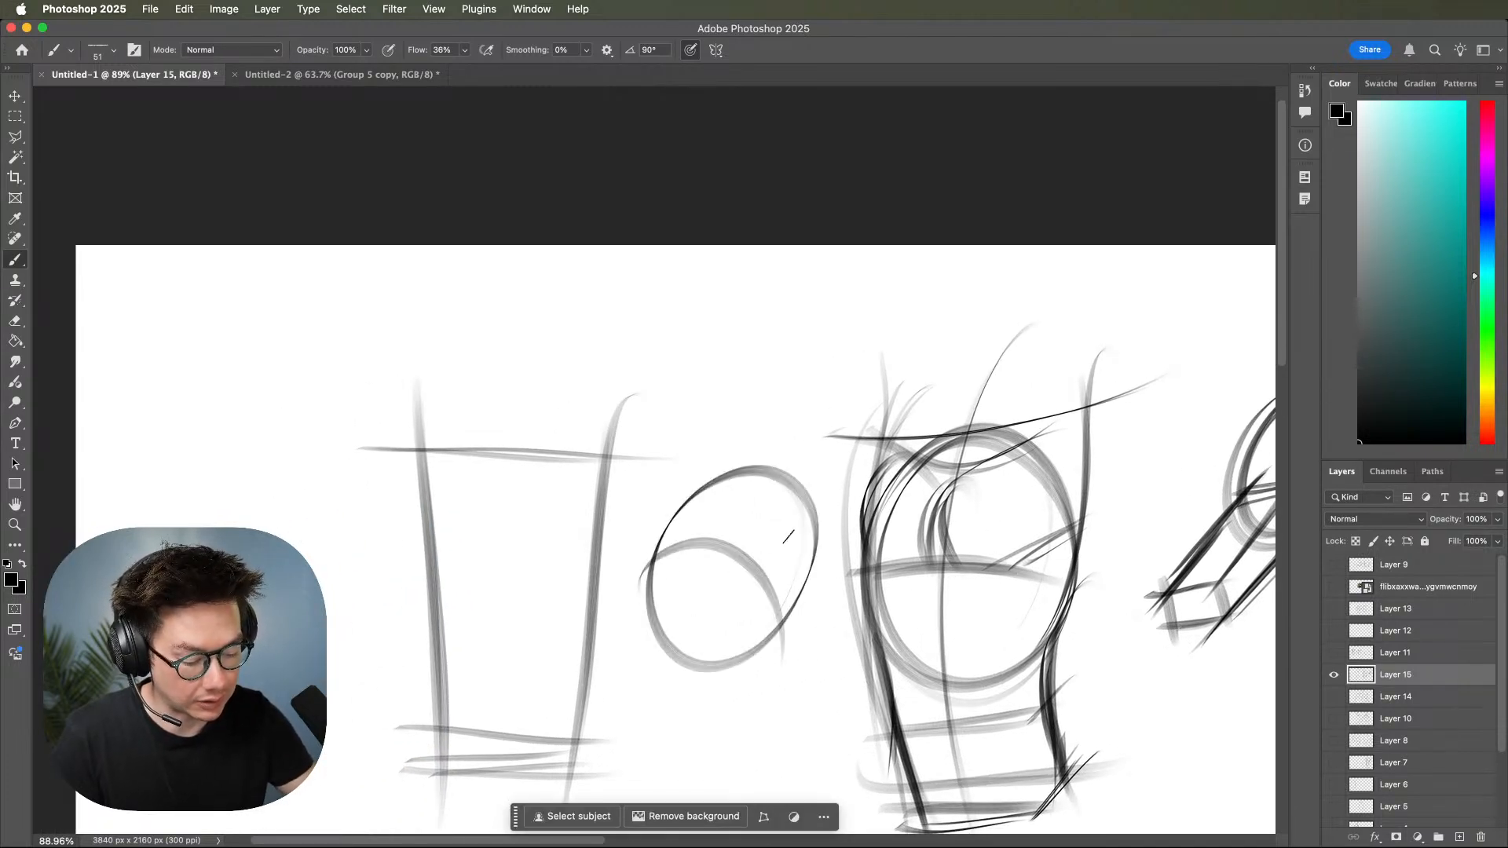
pyautogui.moveTo(657, 531); pyautogui.dragTo(799, 626)
pyautogui.moveTo(646, 579)
pyautogui.mouseDown()
pyautogui.moveTo(676, 519)
pyautogui.moveTo(819, 588)
pyautogui.mouseUp()
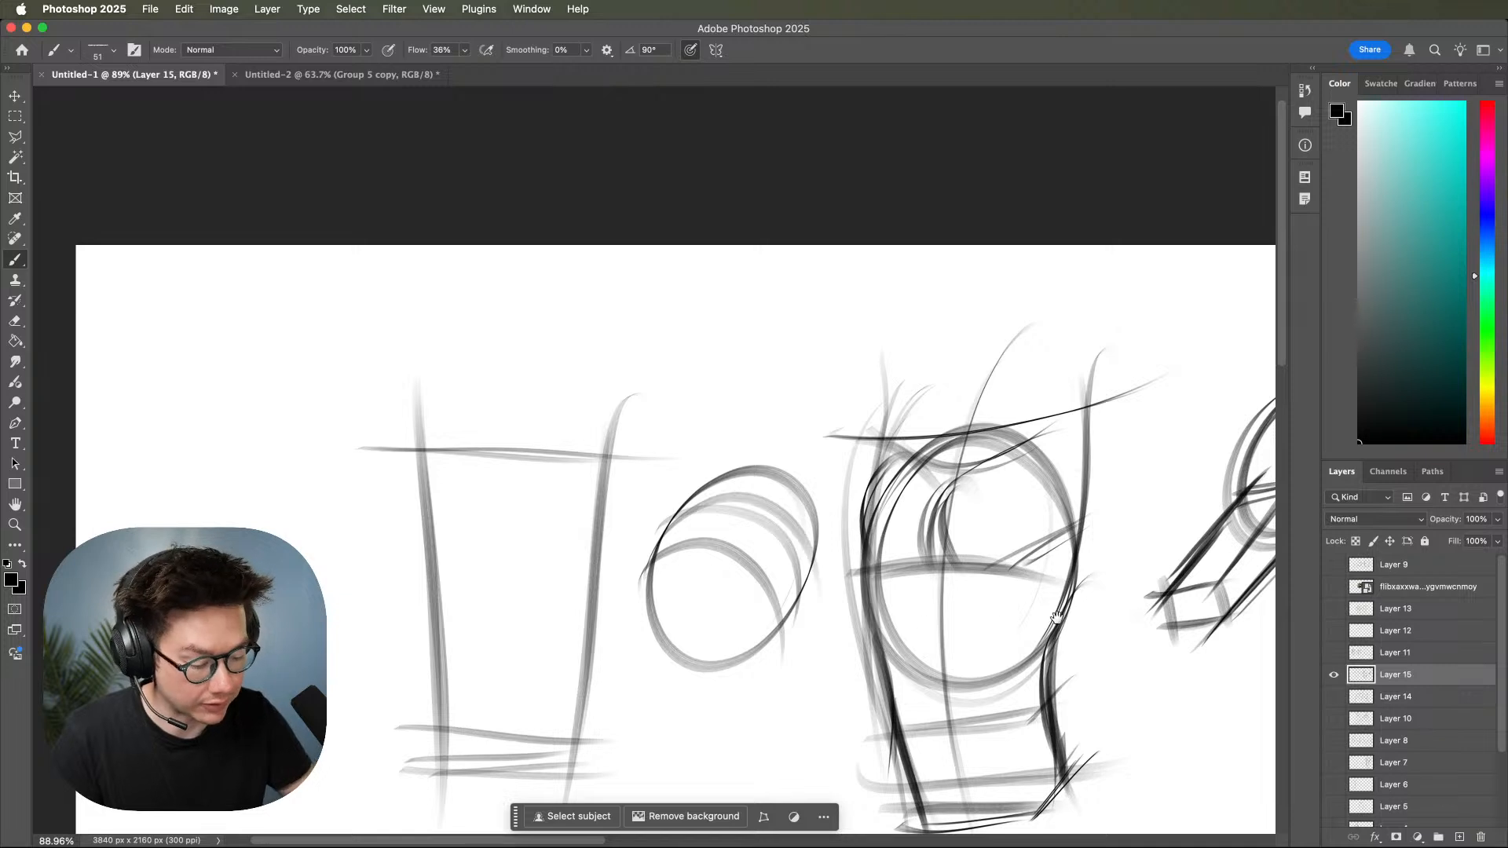
# Refine the chest and shoulder contours over the upper ribcage of the curved torso.
pyautogui.moveTo(1089, 594); pyautogui.dragTo(1010, 649)
pyautogui.moveTo(968, 555)
pyautogui.mouseDown()
pyautogui.moveTo(883, 548)
pyautogui.moveTo(878, 589)
pyautogui.mouseUp()
pyautogui.moveTo(899, 503); pyautogui.dragTo(879, 595)
pyautogui.moveTo(910, 469)
pyautogui.mouseDown()
pyautogui.moveTo(891, 474)
pyautogui.moveTo(880, 530)
pyautogui.mouseUp()
pyautogui.moveTo(906, 455)
pyautogui.mouseDown()
pyautogui.moveTo(869, 493)
pyautogui.moveTo(888, 545)
pyautogui.moveTo(959, 568)
pyautogui.mouseUp()
pyautogui.moveTo(880, 526)
pyautogui.mouseDown()
pyautogui.moveTo(953, 580)
pyautogui.moveTo(991, 532)
pyautogui.moveTo(1058, 499)
pyautogui.mouseUp()
# Draw a large oval at the far left and extend a long, upward-tilted cylinder from its side across the upright torso.
pyautogui.moveTo(707, 518); pyautogui.dragTo(973, 609)
pyautogui.moveTo(539, 417)
pyautogui.mouseDown()
pyautogui.moveTo(653, 603)
pyautogui.moveTo(580, 644)
pyautogui.moveTo(500, 622)
pyautogui.mouseUp()
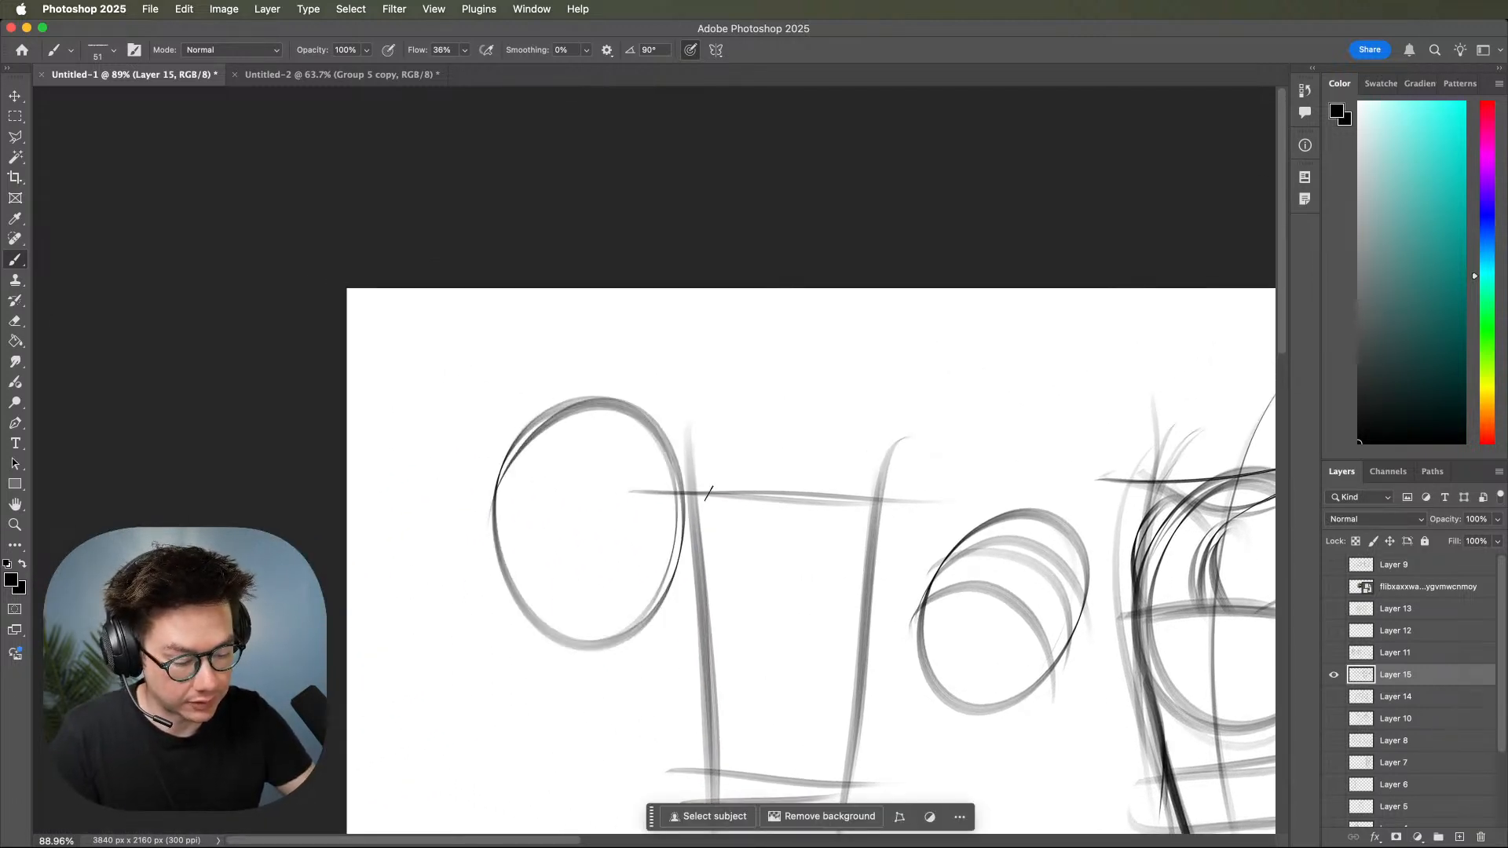
pyautogui.moveTo(662, 433)
pyautogui.mouseDown()
pyautogui.moveTo(650, 521)
pyautogui.moveTo(631, 509)
pyautogui.moveTo(678, 425)
pyautogui.moveTo(892, 370)
pyautogui.moveTo(959, 378)
pyautogui.mouseUp()
pyautogui.press('super+z')
pyautogui.moveTo(695, 500); pyautogui.dragTo(864, 446)
pyautogui.moveTo(659, 517); pyautogui.dragTo(878, 459)
pyautogui.moveTo(1009, 577)
pyautogui.mouseDown()
pyautogui.moveTo(943, 589)
pyautogui.moveTo(1125, 539)
pyautogui.mouseUp()
pyautogui.moveTo(598, 498)
pyautogui.mouseDown()
pyautogui.moveTo(629, 462)
pyautogui.moveTo(760, 454)
pyautogui.mouseUp()
pyautogui.moveTo(594, 512)
pyautogui.mouseDown()
pyautogui.moveTo(782, 467)
pyautogui.moveTo(952, 395)
pyautogui.mouseUp()
pyautogui.moveTo(732, 460); pyautogui.dragTo(995, 384)
pyautogui.moveTo(884, 414)
pyautogui.mouseDown()
pyautogui.moveTo(995, 381)
pyautogui.moveTo(988, 428)
pyautogui.moveTo(949, 420)
pyautogui.mouseUp()
# Add cross-contours to the oval-and-cylinder study and round out the curved torso's right-hand shoulder.
pyautogui.moveTo(1185, 582); pyautogui.dragTo(929, 581)
pyautogui.moveTo(613, 357); pyautogui.dragTo(589, 470)
pyautogui.moveTo(1169, 577); pyautogui.dragTo(753, 632)
pyautogui.moveTo(1073, 592); pyautogui.dragTo(1124, 518)
pyautogui.moveTo(1070, 609)
pyautogui.mouseDown()
pyautogui.moveTo(1201, 521)
pyautogui.moveTo(1357, 512)
pyautogui.mouseUp()
# Sketch a large tilted oval below the egg study with a smaller, narrower oval overlapping its right-hand end.
pyautogui.moveTo(820, 688); pyautogui.dragTo(966, 565)
pyautogui.moveTo(800, 545)
pyautogui.mouseDown()
pyautogui.moveTo(942, 546)
pyautogui.moveTo(840, 632)
pyautogui.mouseUp()
pyautogui.moveTo(1002, 527)
pyautogui.mouseDown()
pyautogui.moveTo(1003, 630)
pyautogui.moveTo(972, 726)
pyautogui.moveTo(986, 700)
pyautogui.mouseUp()
pyautogui.moveTo(1010, 580); pyautogui.dragTo(946, 616)
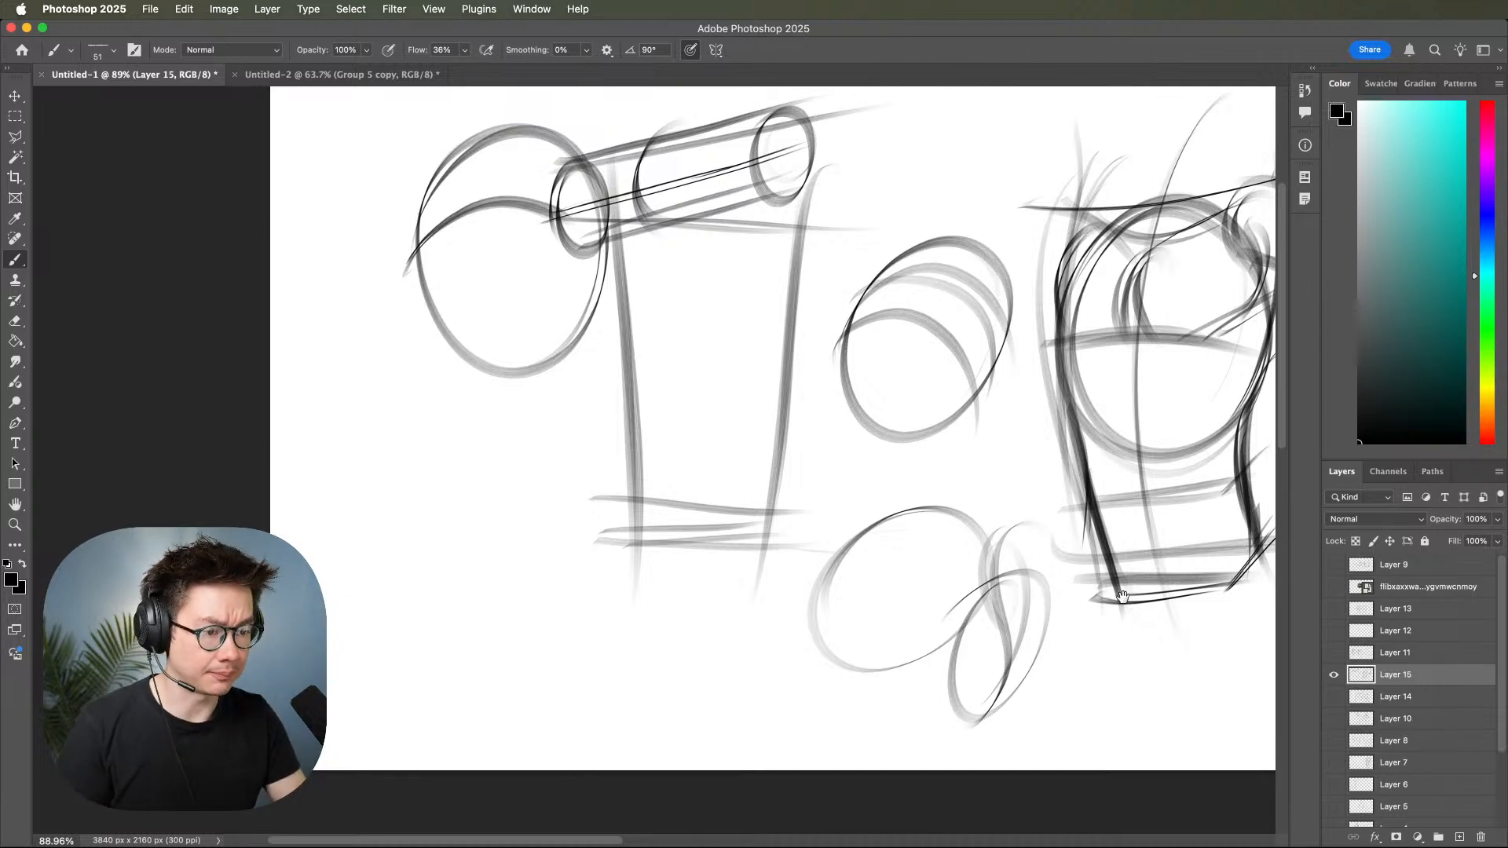
# Draw the figure's left-hand arm extending diagonally down and outward from the shoulder, with darkened upper and lower contours.
pyautogui.hscroll(5, 1108, 605)
pyautogui.scroll(-1, 1107, 605)
pyautogui.hscroll(6, 1113, 599)
pyautogui.scroll(3, 1021, 621)
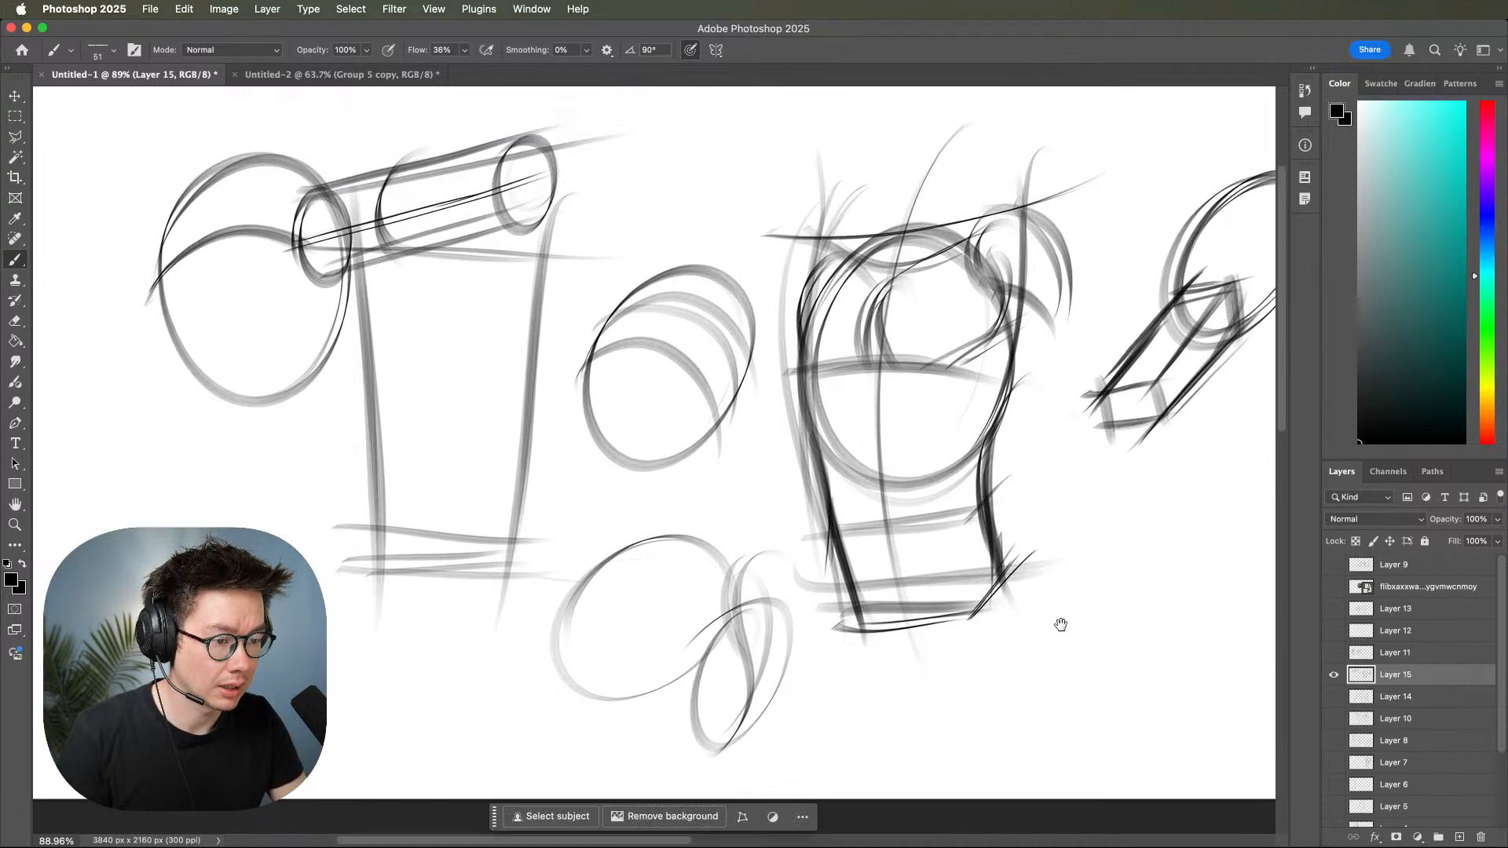
pyautogui.moveTo(1007, 664); pyautogui.dragTo(1012, 666)
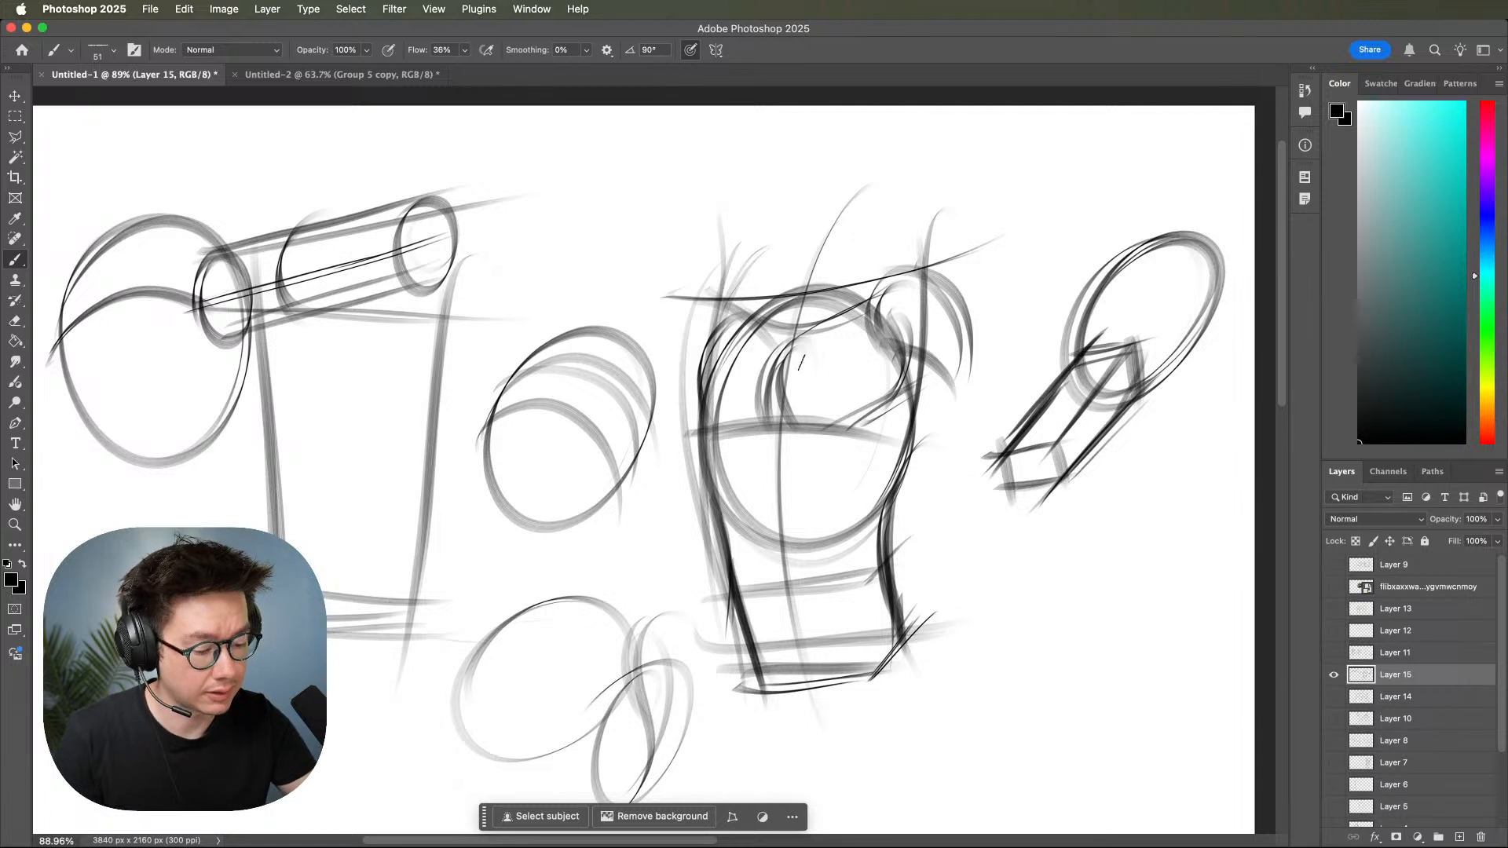
pyautogui.moveTo(743, 283)
pyautogui.mouseDown()
pyautogui.moveTo(651, 389)
pyautogui.moveTo(699, 365)
pyautogui.mouseUp()
pyautogui.moveTo(657, 381)
pyautogui.mouseDown()
pyautogui.moveTo(699, 361)
pyautogui.moveTo(604, 417)
pyautogui.mouseUp()
pyautogui.moveTo(673, 363); pyautogui.dragTo(550, 498)
pyautogui.moveTo(704, 424)
pyautogui.mouseDown()
pyautogui.moveTo(586, 504)
pyautogui.moveTo(598, 498)
pyautogui.mouseUp()
pyautogui.moveTo(621, 407); pyautogui.dragTo(458, 554)
pyautogui.moveTo(590, 437); pyautogui.dragTo(428, 602)
pyautogui.moveTo(660, 463); pyautogui.dragTo(435, 597)
pyautogui.moveTo(593, 498); pyautogui.dragTo(431, 576)
pyautogui.moveTo(480, 534); pyautogui.dragTo(424, 601)
pyautogui.moveTo(713, 602); pyautogui.dragTo(706, 619)
# Add a curving rib arch across the lower part of the figure's ribcage.
pyautogui.moveTo(706, 441)
pyautogui.mouseDown()
pyautogui.moveTo(732, 550)
pyautogui.moveTo(785, 468)
pyautogui.mouseUp()
pyautogui.moveTo(734, 522); pyautogui.dragTo(836, 518)
pyautogui.moveTo(793, 468)
pyautogui.mouseDown()
pyautogui.moveTo(907, 475)
pyautogui.moveTo(845, 525)
pyautogui.mouseUp()
pyautogui.moveTo(910, 470); pyautogui.dragTo(848, 545)
# Draw an oval head above the shoulders and connect it with two neck lines and sloping trapezius lines.
pyautogui.moveTo(829, 217)
pyautogui.mouseDown()
pyautogui.moveTo(834, 145)
pyautogui.moveTo(785, 142)
pyautogui.moveTo(801, 140)
pyautogui.mouseUp()
pyautogui.moveTo(834, 203); pyautogui.dragTo(846, 291)
pyautogui.moveTo(763, 251); pyautogui.dragTo(777, 307)
pyautogui.moveTo(833, 244)
pyautogui.mouseDown()
pyautogui.moveTo(846, 274)
pyautogui.moveTo(909, 256)
pyautogui.mouseUp()
pyautogui.moveTo(773, 264); pyautogui.dragTo(717, 306)
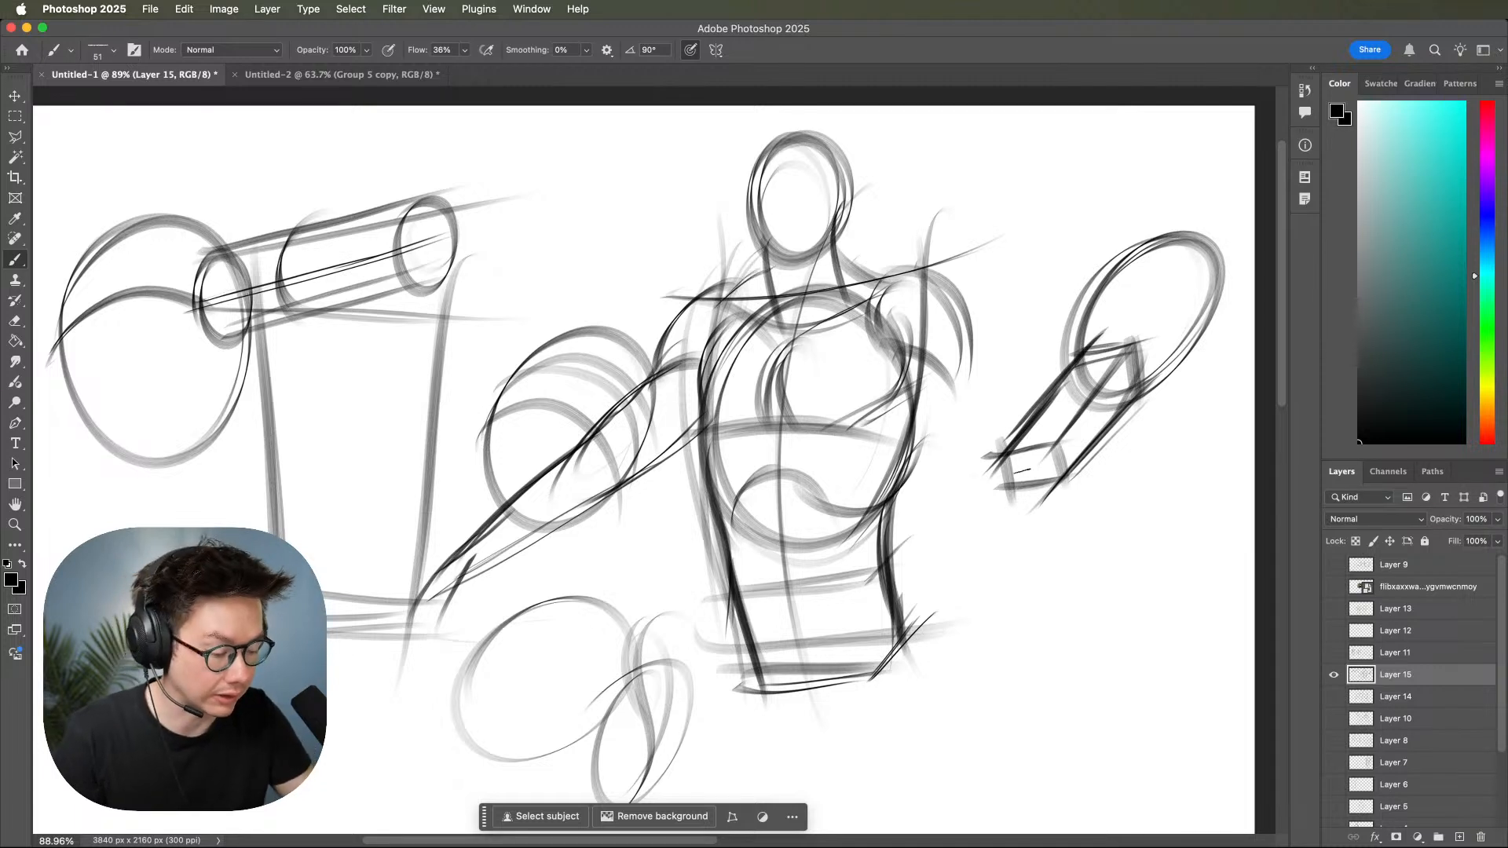
# Draw the figure's right-hand arm hanging from the shoulder, with outer and inner contours and a line across its lower end.
pyautogui.moveTo(972, 318); pyautogui.dragTo(995, 631)
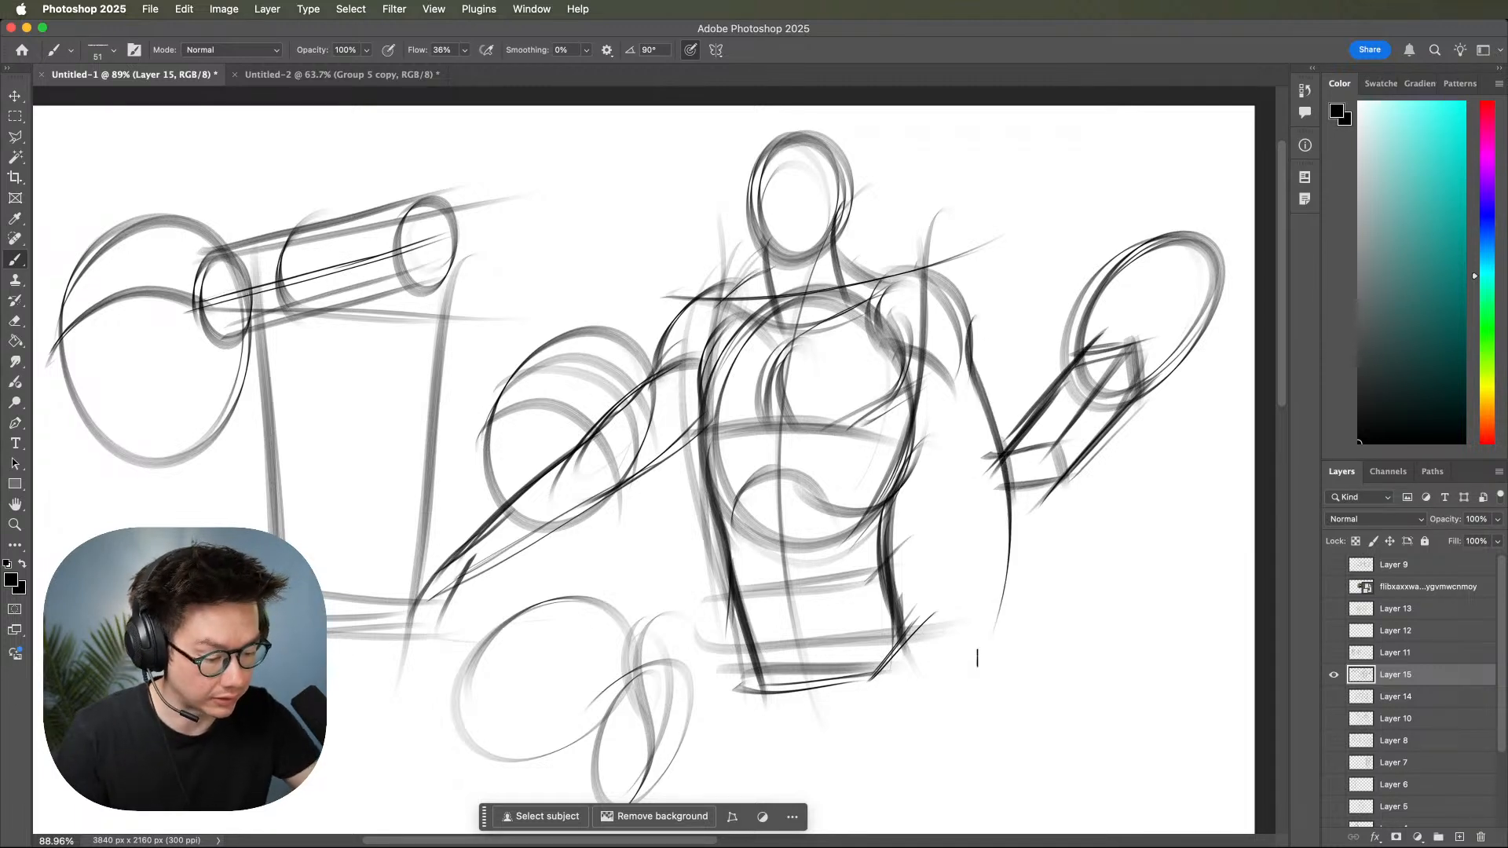
pyautogui.moveTo(972, 350); pyautogui.dragTo(1007, 613)
pyautogui.moveTo(896, 374)
pyautogui.mouseDown()
pyautogui.moveTo(942, 455)
pyautogui.moveTo(969, 663)
pyautogui.mouseUp()
pyautogui.moveTo(1011, 540)
pyautogui.mouseDown()
pyautogui.moveTo(999, 610)
pyautogui.moveTo(1028, 633)
pyautogui.mouseUp()
pyautogui.moveTo(966, 568)
pyautogui.mouseDown()
pyautogui.moveTo(955, 666)
pyautogui.moveTo(1018, 616)
pyautogui.moveTo(1141, 581)
pyautogui.moveTo(1166, 536)
pyautogui.mouseUp()
# Sketch both of the figure's upper legs tapering downward from the pelvis.
pyautogui.moveTo(817, 503)
pyautogui.mouseDown()
pyautogui.moveTo(764, 575)
pyautogui.moveTo(722, 690)
pyautogui.mouseUp()
pyautogui.moveTo(803, 534)
pyautogui.mouseDown()
pyautogui.moveTo(711, 732)
pyautogui.moveTo(883, 621)
pyautogui.moveTo(782, 700)
pyautogui.mouseUp()
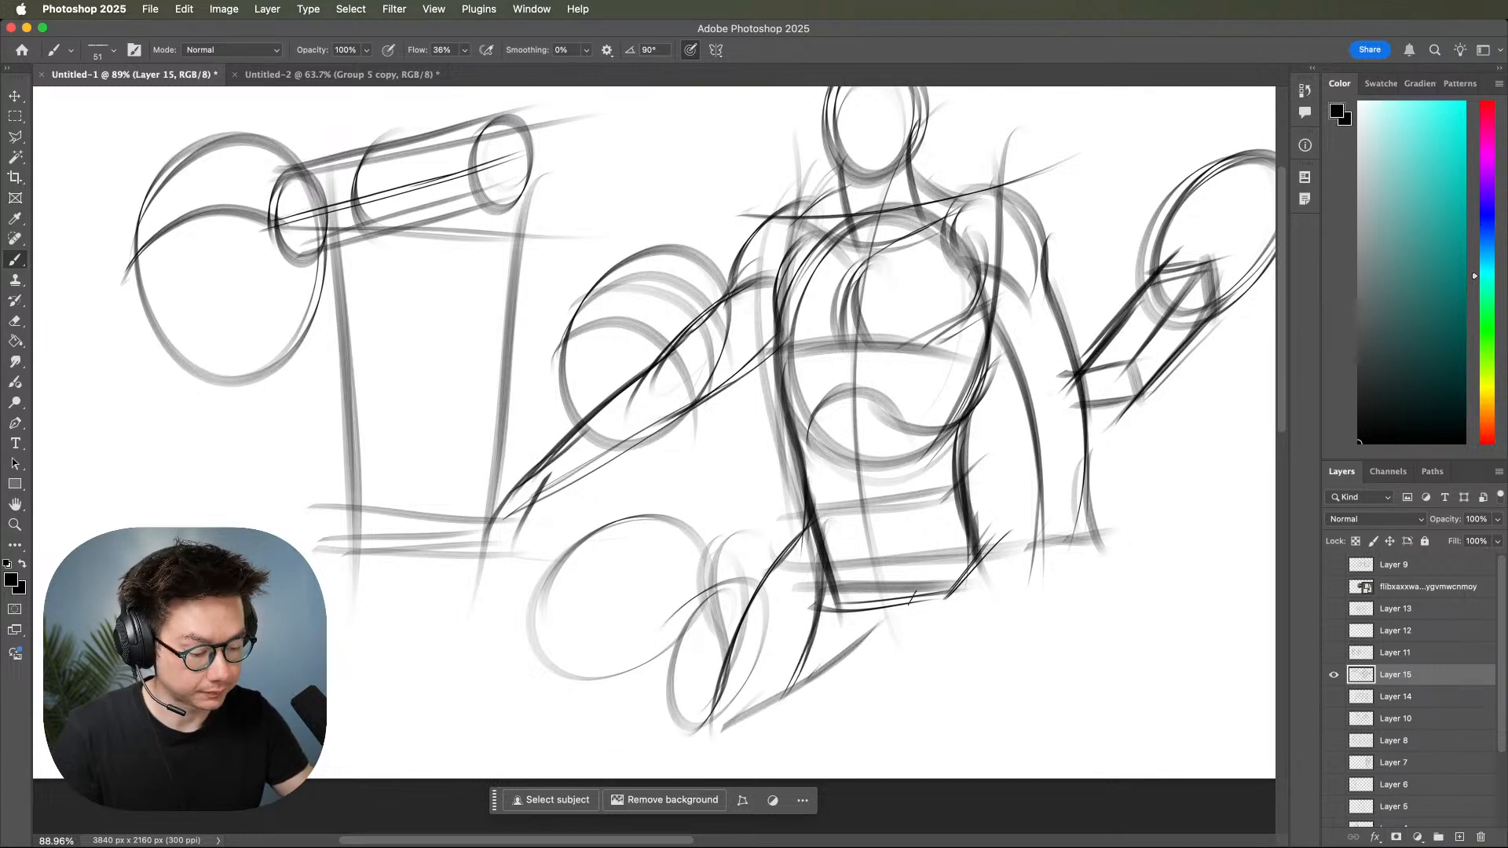
pyautogui.moveTo(945, 495)
pyautogui.mouseDown()
pyautogui.moveTo(890, 672)
pyautogui.moveTo(903, 598)
pyautogui.moveTo(873, 746)
pyautogui.mouseUp()
pyautogui.moveTo(891, 540); pyautogui.dragTo(875, 750)
pyautogui.moveTo(978, 470)
pyautogui.mouseDown()
pyautogui.moveTo(960, 621)
pyautogui.moveTo(910, 746)
pyautogui.mouseUp()
pyautogui.moveTo(899, 680); pyautogui.dragTo(883, 764)
pyautogui.press('z')
pyautogui.moveTo(1053, 567)
pyautogui.mouseDown()
pyautogui.moveTo(996, 562)
pyautogui.moveTo(1023, 570)
pyautogui.moveTo(1121, 527)
pyautogui.mouseUp()
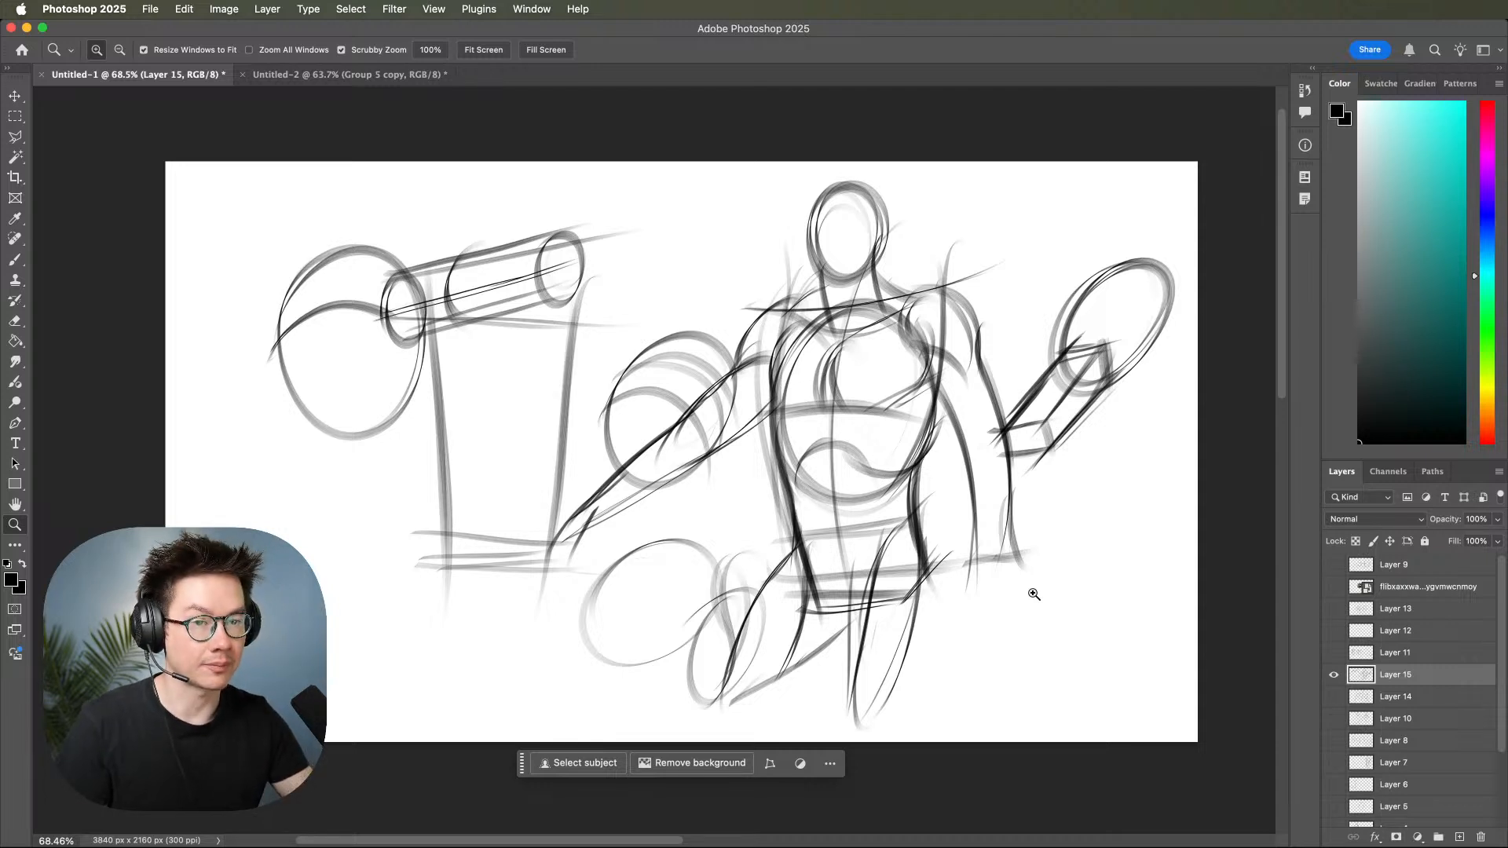
# Draw a broad soft diagonal stroke and thin parallel diagonal strokes in the canvas's lower right area.
pyautogui.press('b')
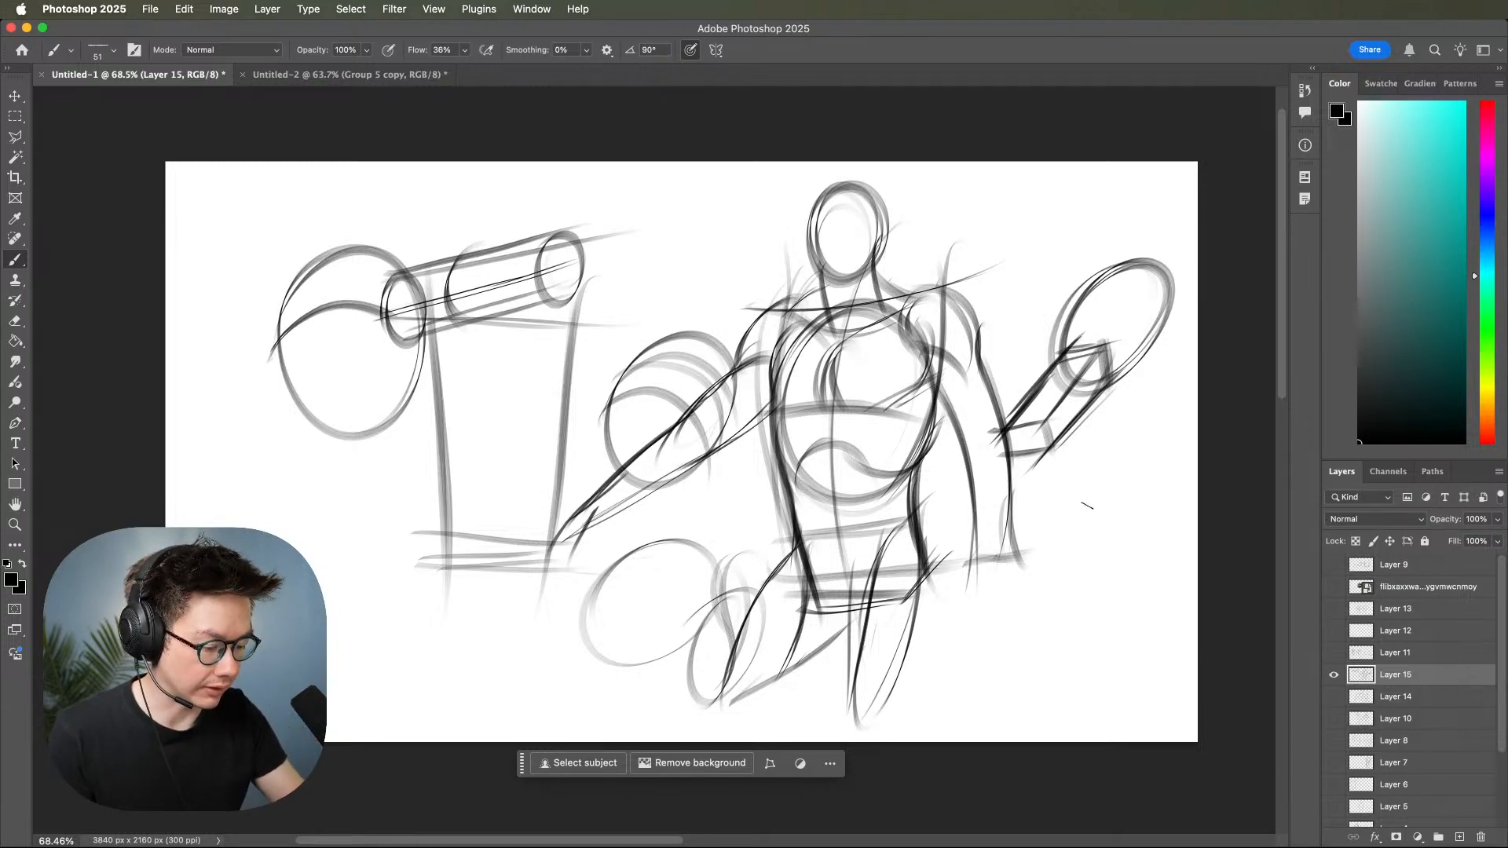
pyautogui.moveTo(1089, 486); pyautogui.dragTo(964, 686)
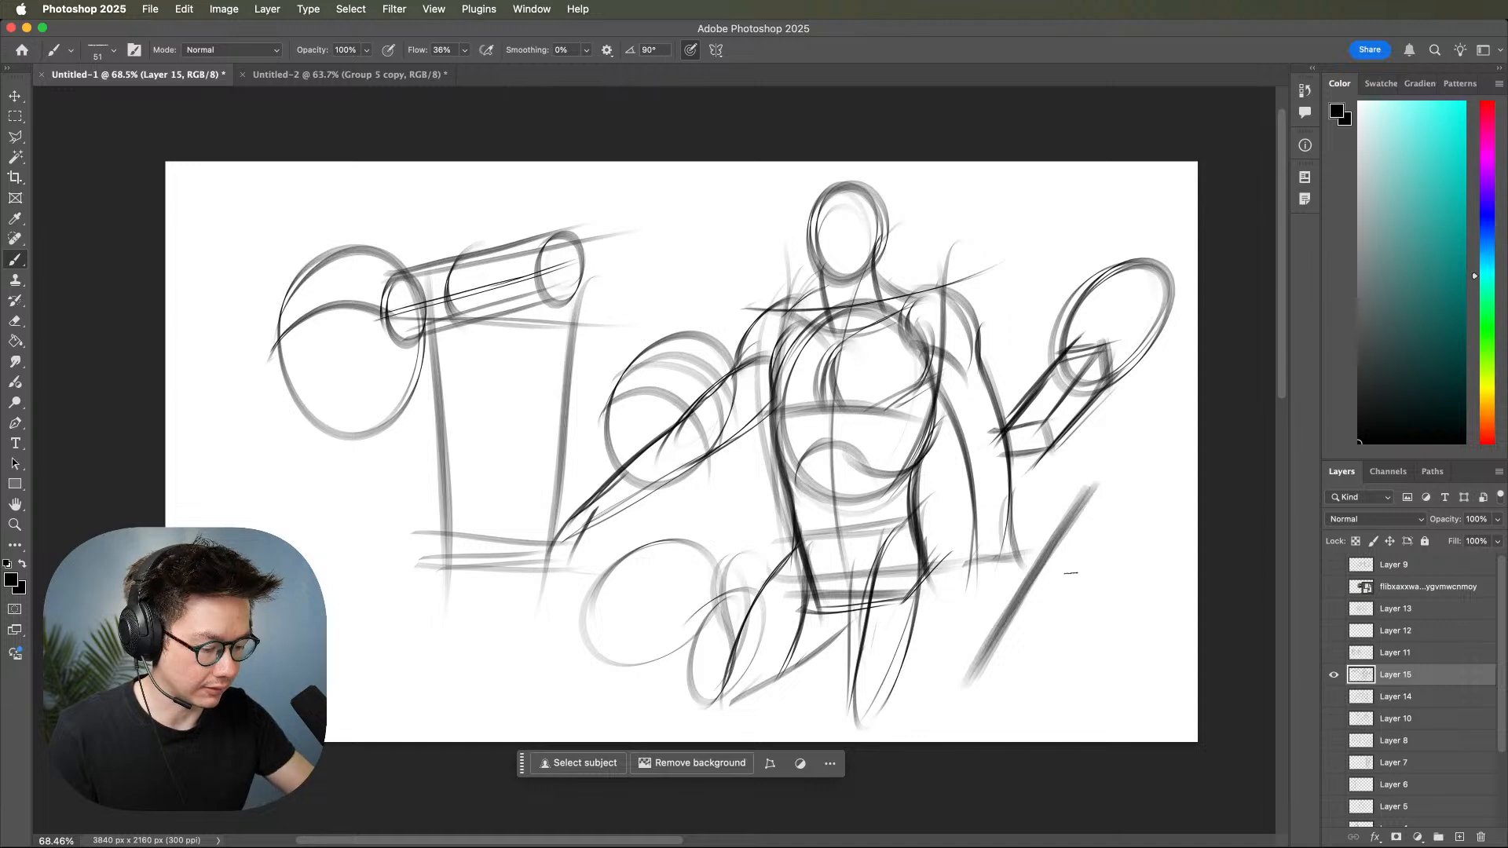
pyautogui.moveTo(1111, 518); pyautogui.dragTo(1015, 690)
pyautogui.moveTo(1129, 490)
pyautogui.mouseDown()
pyautogui.moveTo(1009, 715)
pyautogui.moveTo(1018, 697)
pyautogui.mouseUp()
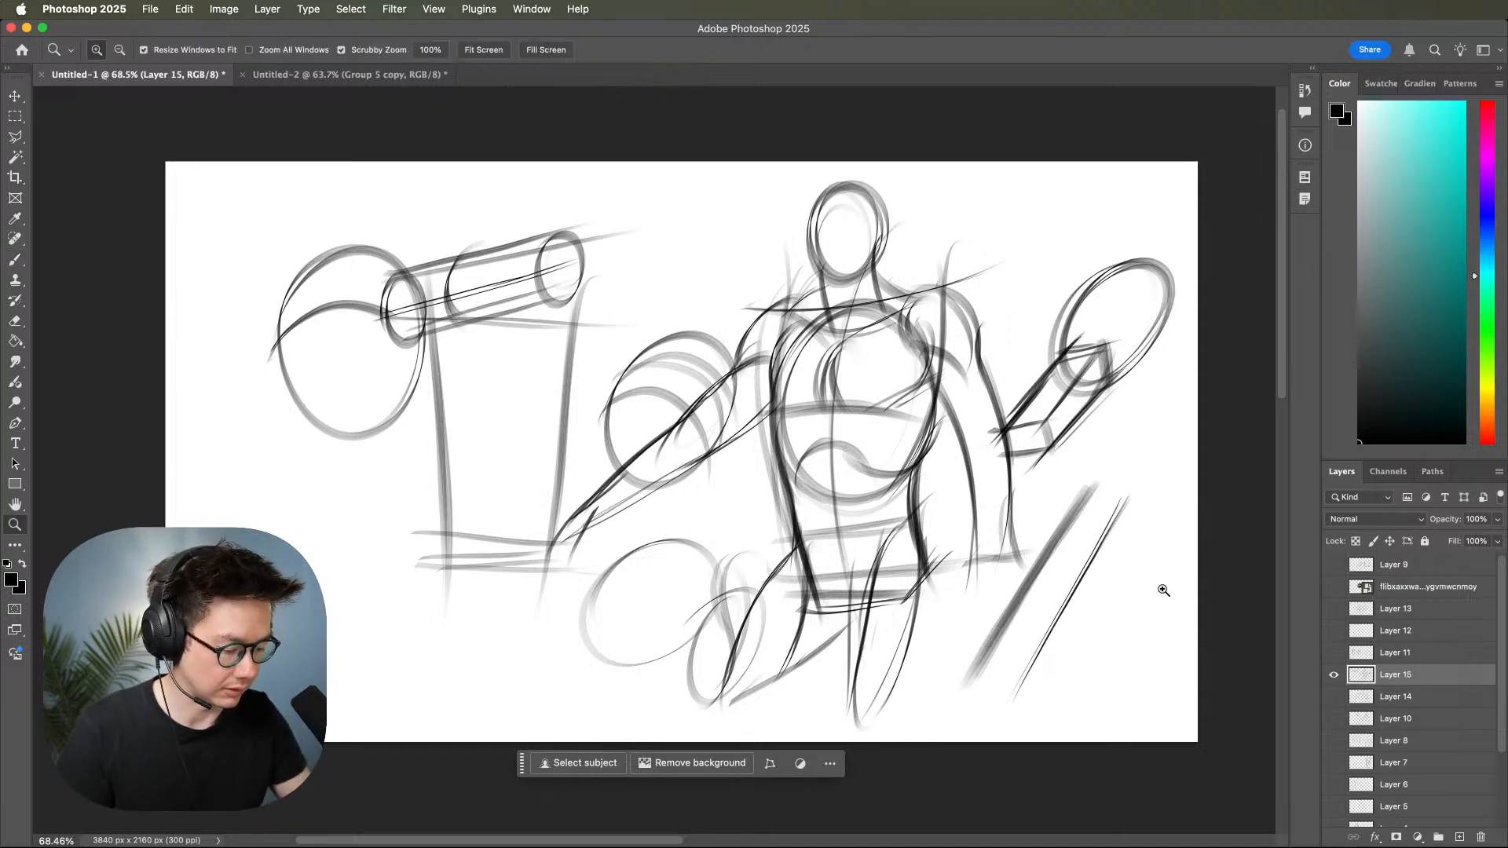
pyautogui.moveTo(1168, 585); pyautogui.dragTo(1205, 566)
pyautogui.moveTo(1107, 633); pyautogui.dragTo(1073, 642)
# Thicken the thin diagonal lines with repeated overlapping strokes and add a steeper line crossing them.
pyautogui.moveTo(1054, 448); pyautogui.dragTo(874, 727)
pyautogui.moveTo(1048, 441); pyautogui.dragTo(864, 734)
pyautogui.moveTo(1052, 405); pyautogui.dragTo(979, 773)
pyautogui.moveTo(1044, 522); pyautogui.dragTo(907, 737)
pyautogui.moveTo(1039, 516); pyautogui.dragTo(874, 801)
pyautogui.moveTo(1072, 493)
pyautogui.mouseDown()
pyautogui.moveTo(908, 728)
pyautogui.moveTo(891, 775)
pyautogui.mouseUp()
pyautogui.moveTo(1043, 523); pyautogui.dragTo(907, 713)
pyautogui.press('z')
pyautogui.moveTo(1093, 552)
pyautogui.mouseDown()
pyautogui.moveTo(1076, 583)
pyautogui.moveTo(1181, 610)
pyautogui.moveTo(1133, 629)
pyautogui.moveTo(1155, 620)
pyautogui.mouseUp()
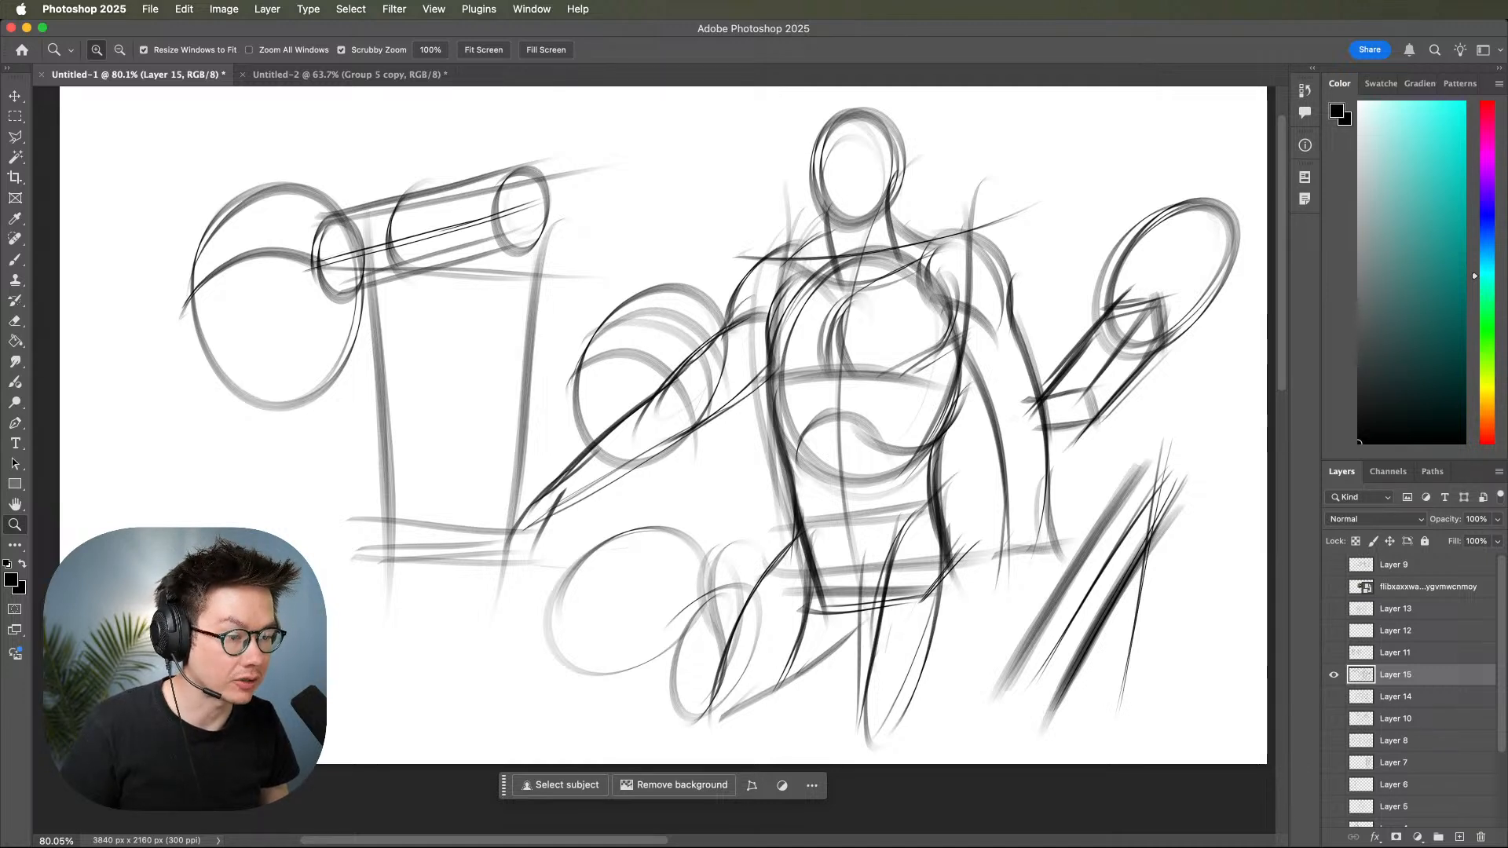
pyautogui.press('super+Tab')
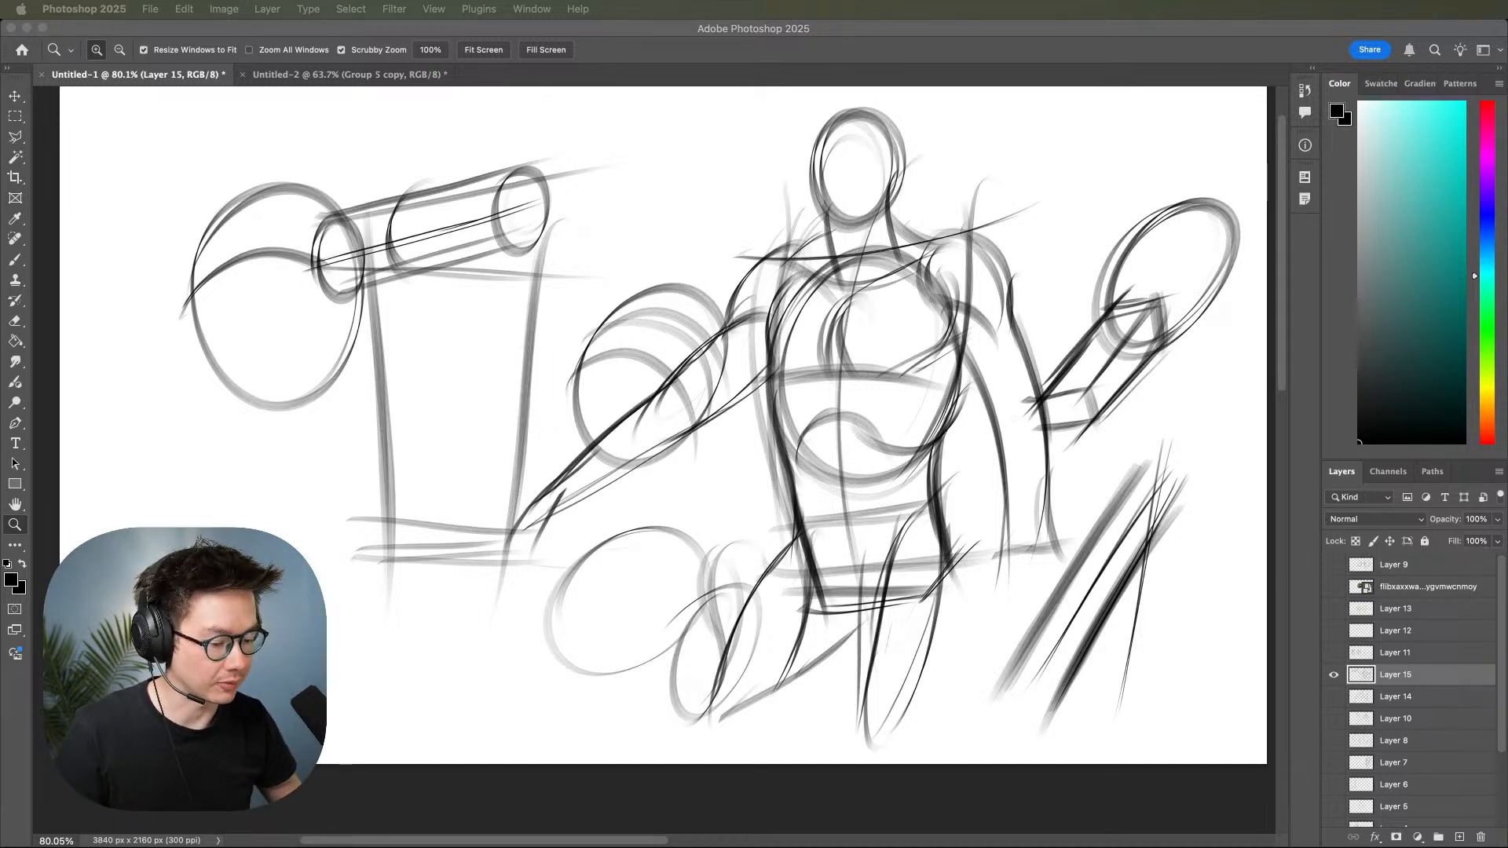
pyautogui.click(1123, 590)
pyautogui.press('space')
pyautogui.moveTo(1118, 607); pyautogui.dragTo(1124, 638)
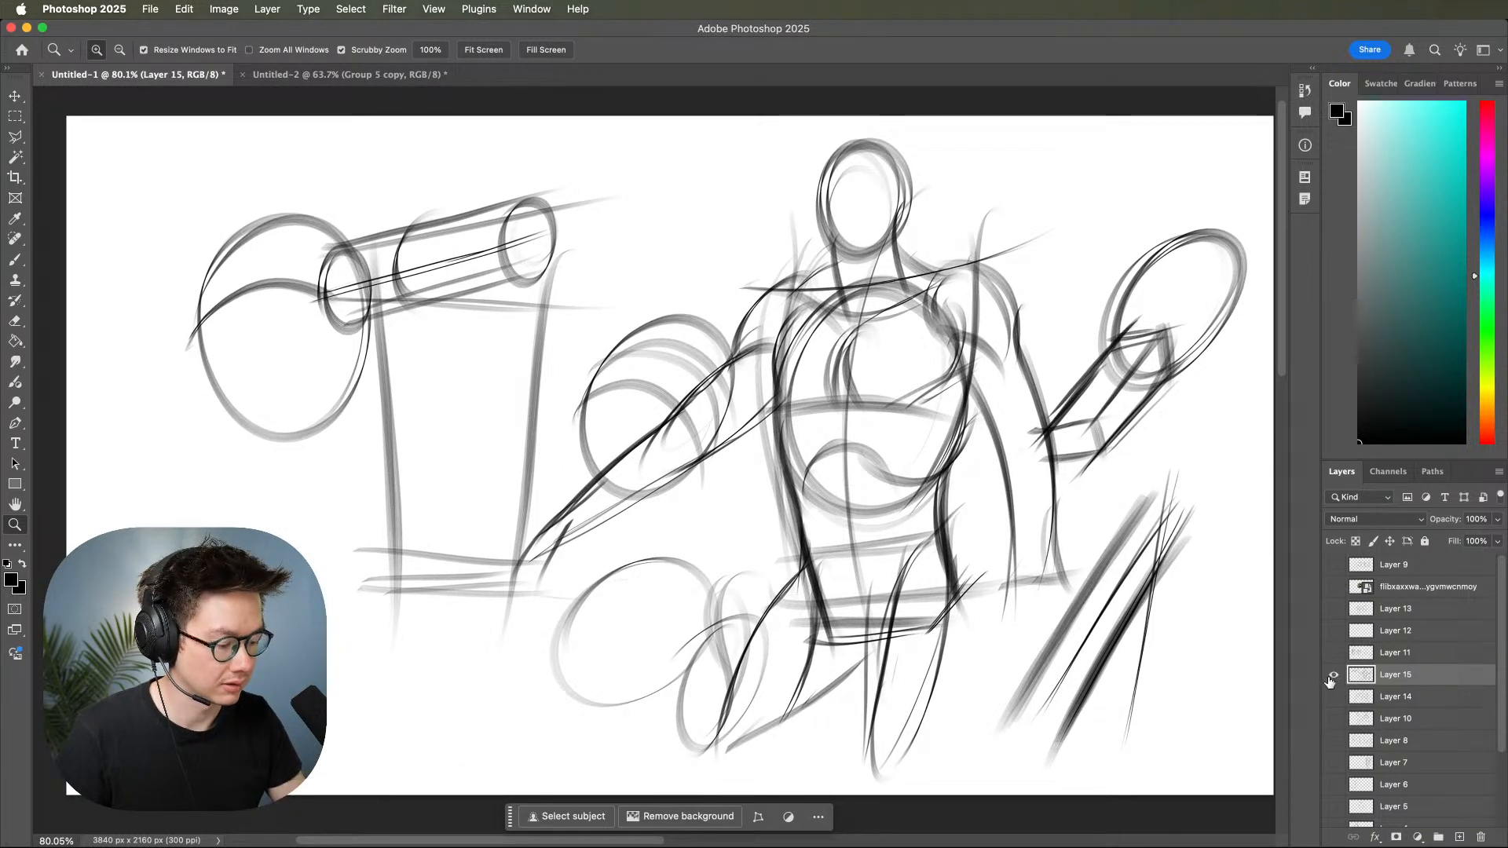
# Hide Layer 15 and add a new empty layer above Layer 9 for another sketch.
pyautogui.click(1334, 675)
pyautogui.click(1409, 571)
pyautogui.click(1459, 837)
pyautogui.moveTo(1056, 514)
pyautogui.mouseDown()
pyautogui.moveTo(969, 539)
pyautogui.moveTo(994, 558)
pyautogui.moveTo(1232, 471)
pyautogui.moveTo(1128, 515)
pyautogui.moveTo(1157, 518)
pyautogui.moveTo(1084, 523)
pyautogui.mouseUp()
pyautogui.press('b')
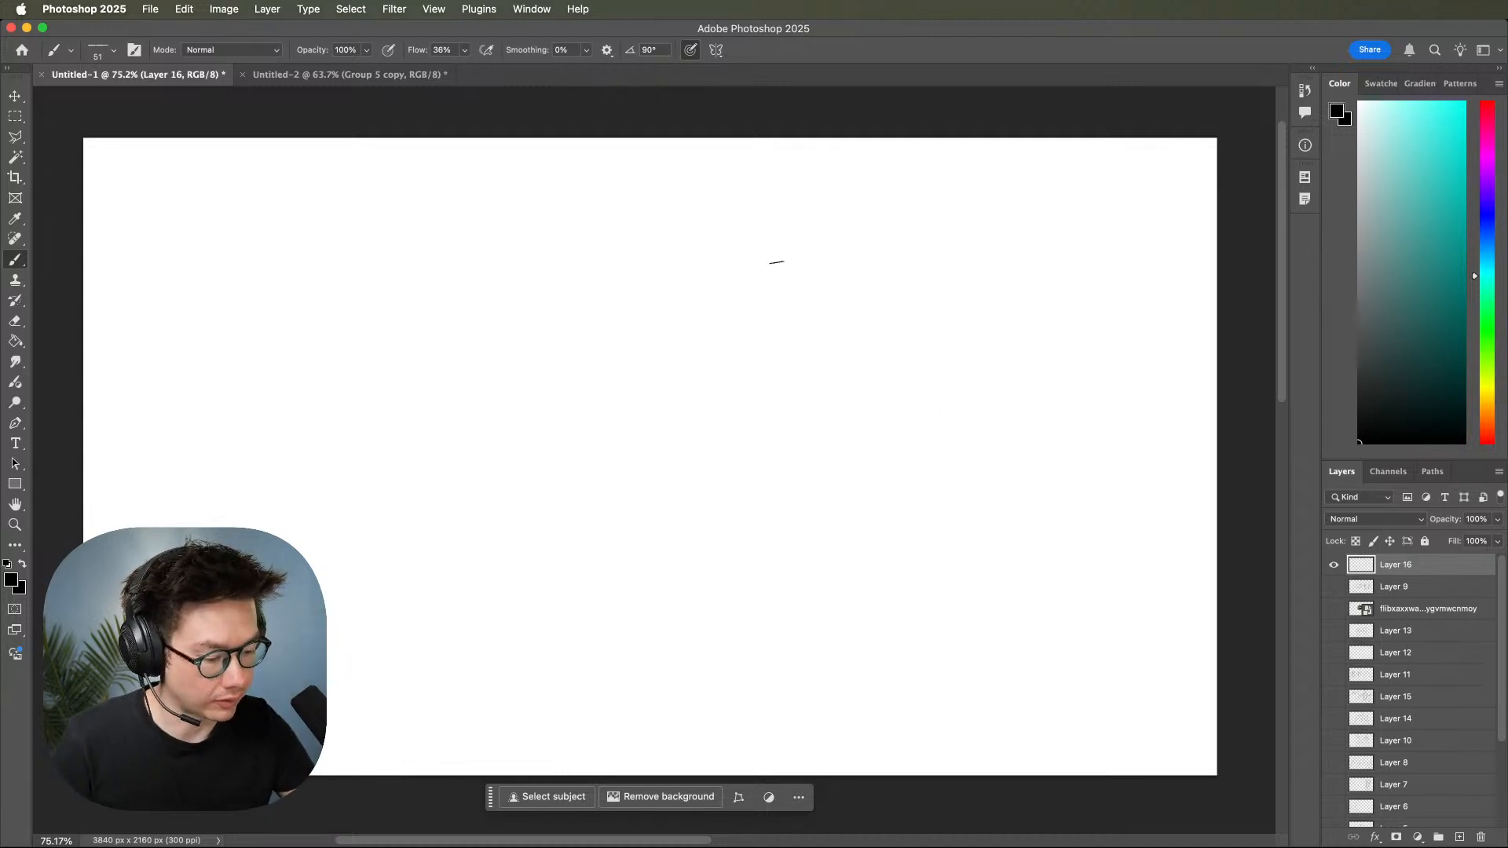
# Sketch a shoulder line rising gently to the right, undoing the last two curved strokes and redrawing them straighter.
pyautogui.moveTo(730, 251); pyautogui.dragTo(1024, 198)
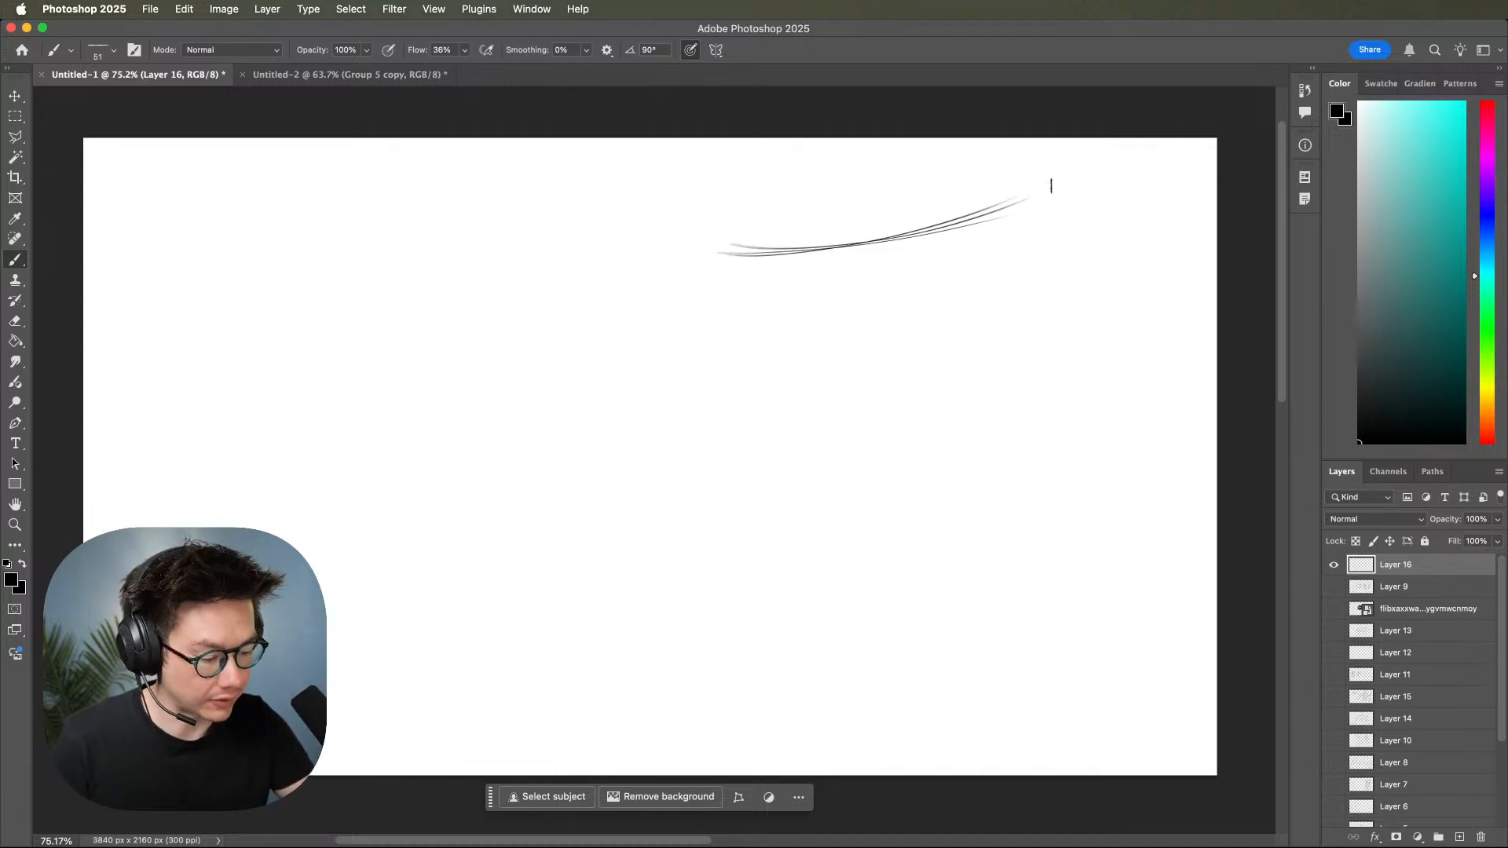
pyautogui.press('super+z')
pyautogui.press('super+z')
pyautogui.moveTo(707, 275)
pyautogui.mouseDown()
pyautogui.moveTo(1060, 217)
pyautogui.moveTo(996, 226)
pyautogui.moveTo(1048, 220)
pyautogui.mouseUp()
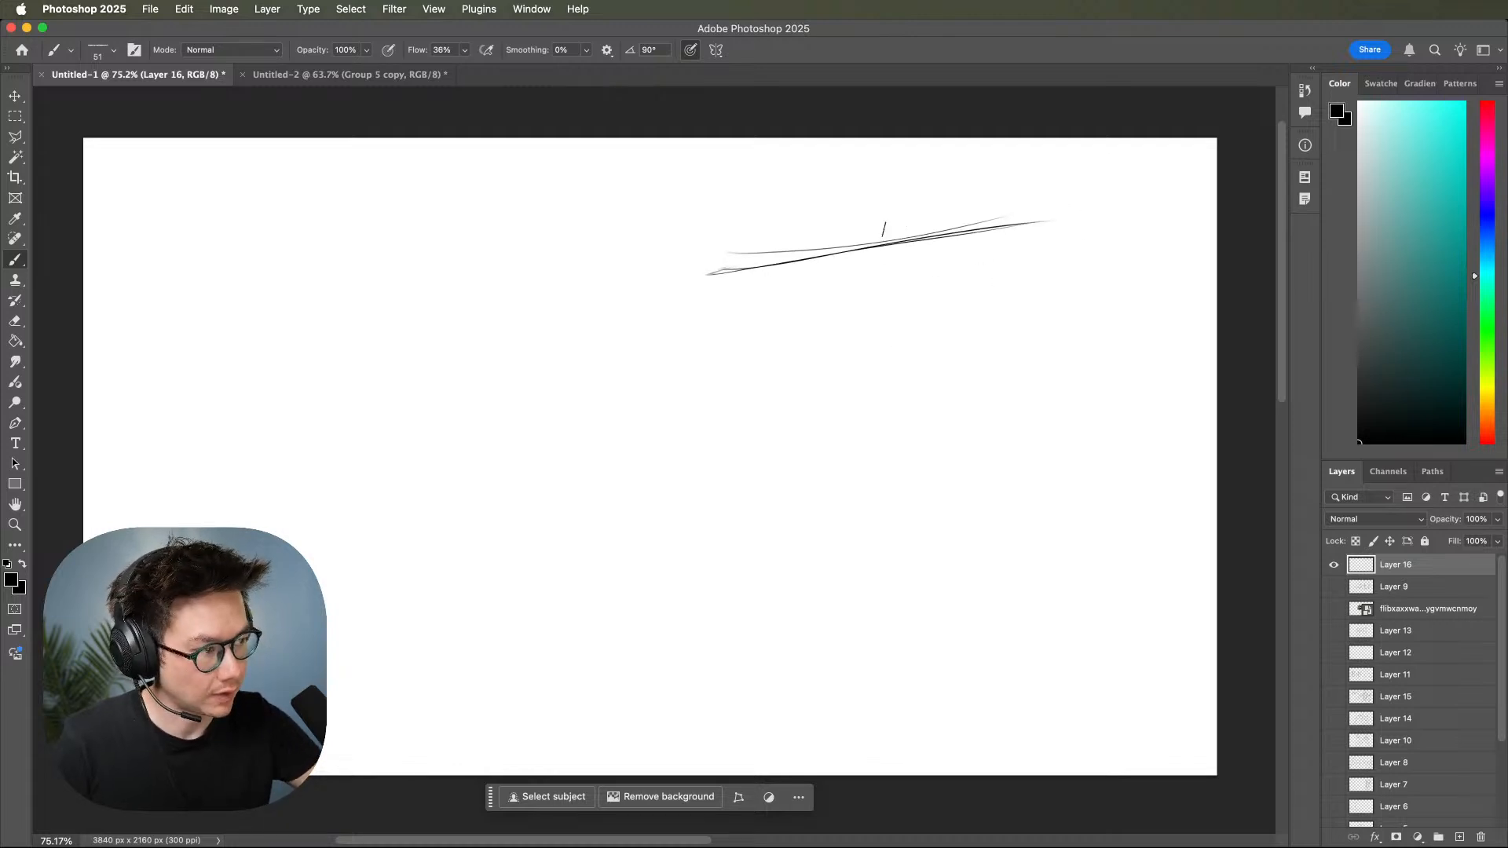
# Draw a long bowed left-hand side line and a right-hand side that bends inward at the waist toward it.
pyautogui.moveTo(765, 207); pyautogui.dragTo(755, 344)
pyautogui.moveTo(811, 206)
pyautogui.mouseDown()
pyautogui.moveTo(844, 677)
pyautogui.moveTo(760, 478)
pyautogui.moveTo(856, 700)
pyautogui.mouseUp()
pyautogui.moveTo(865, 172); pyautogui.dragTo(862, 705)
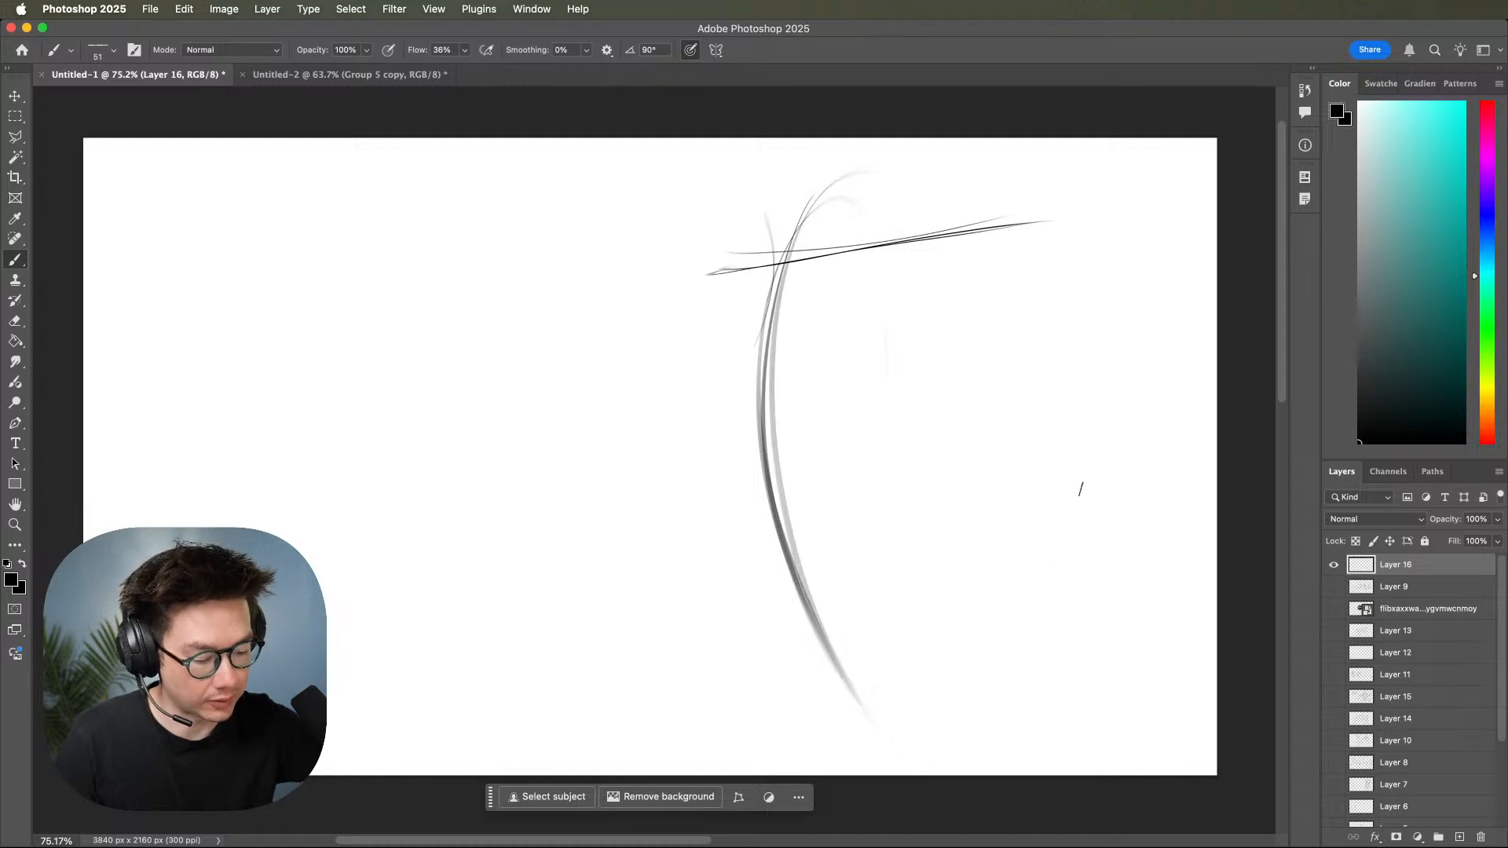
pyautogui.moveTo(1004, 201)
pyautogui.mouseDown()
pyautogui.moveTo(942, 363)
pyautogui.moveTo(896, 426)
pyautogui.mouseUp()
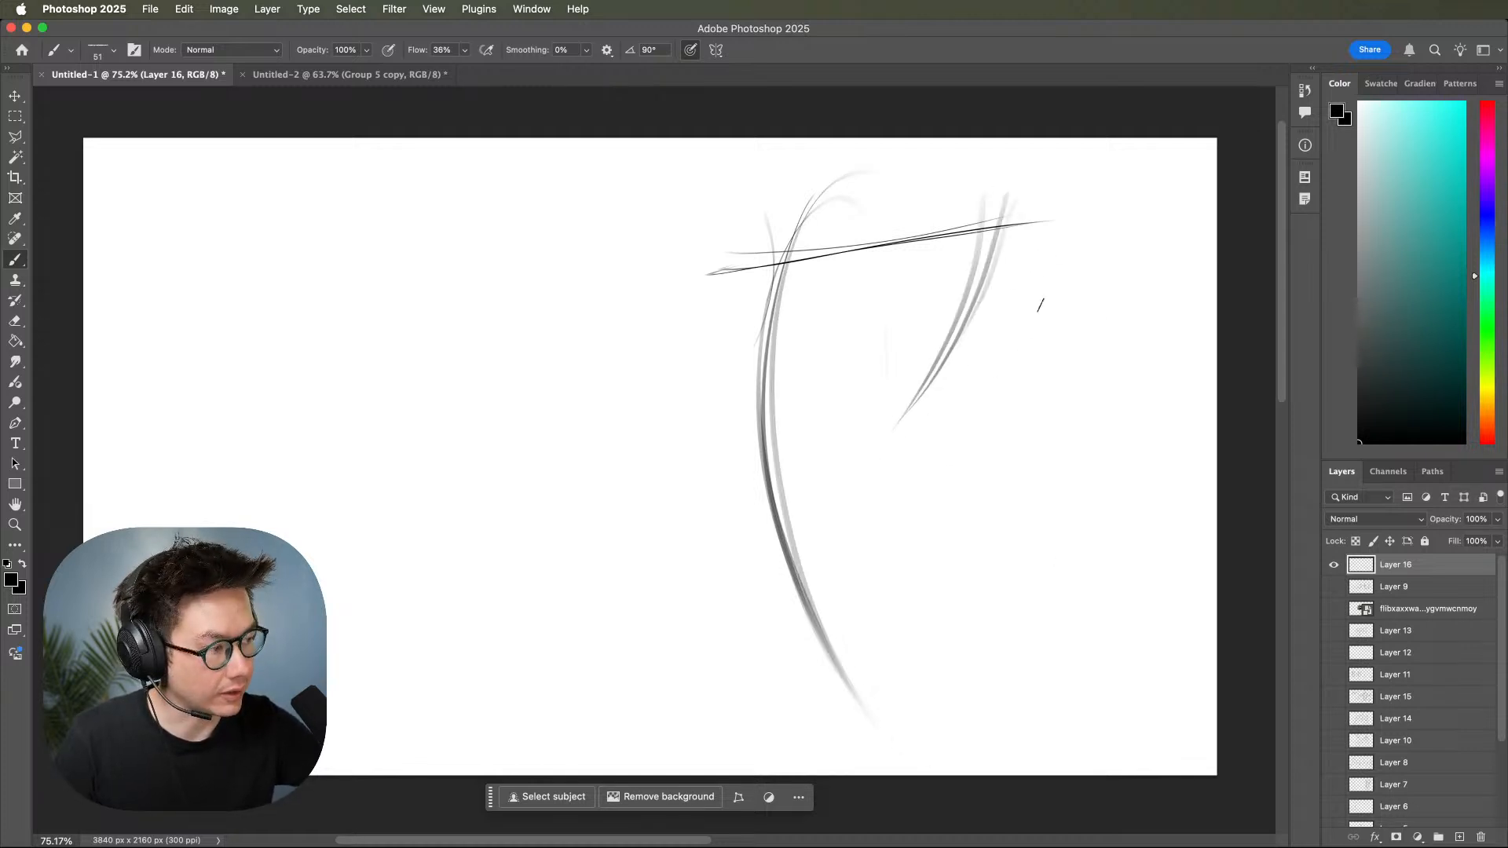
pyautogui.moveTo(975, 329)
pyautogui.mouseDown()
pyautogui.moveTo(918, 394)
pyautogui.moveTo(837, 624)
pyautogui.mouseUp()
pyautogui.moveTo(962, 363); pyautogui.dragTo(827, 628)
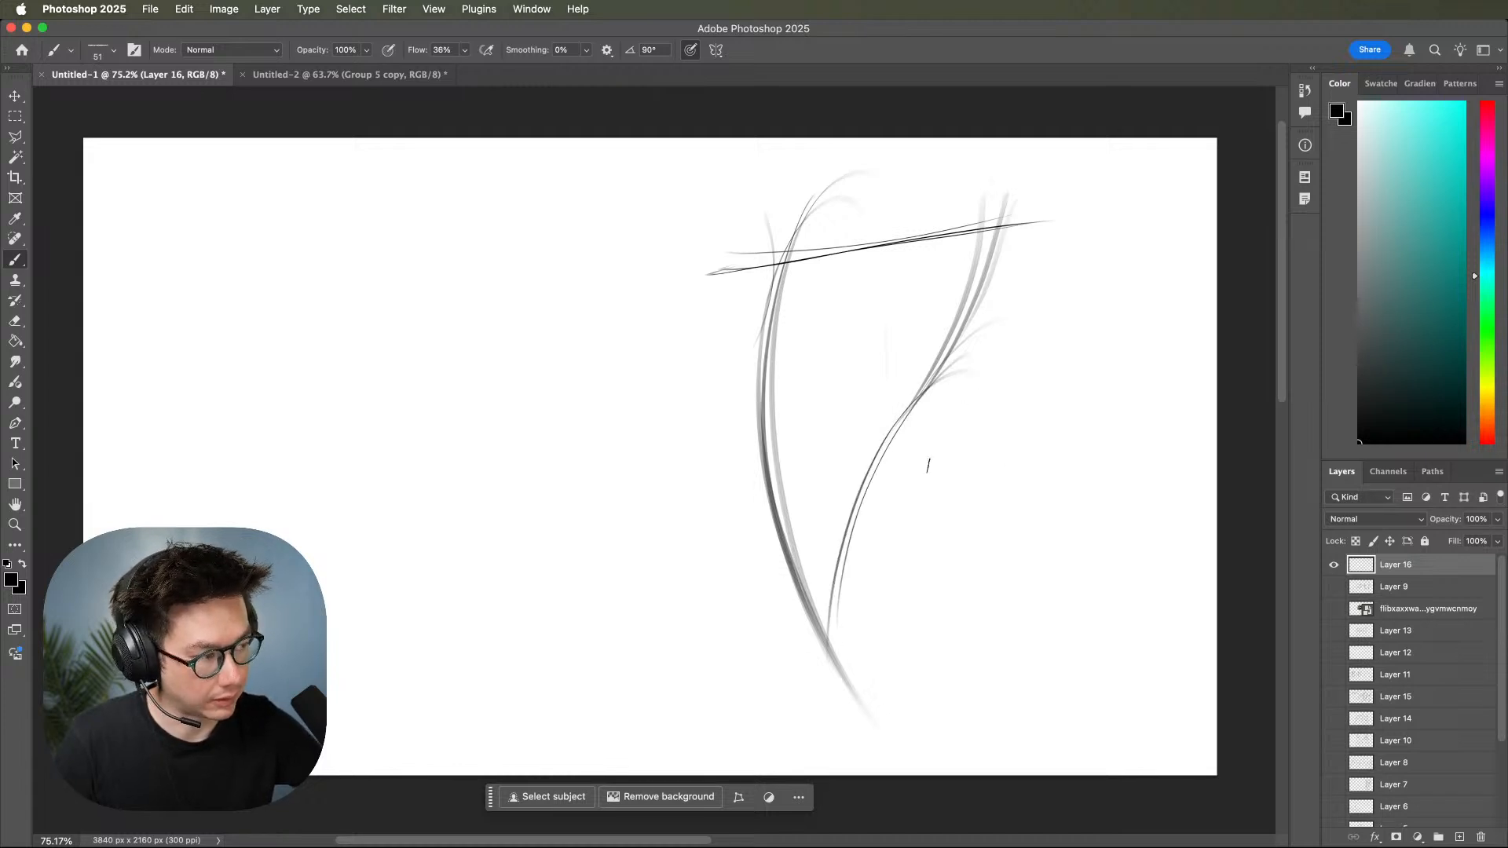
# Draw the flared hip below the bent waist, the opposite waist lines and a rising hip line across the lower torso.
pyautogui.moveTo(952, 363)
pyautogui.mouseDown()
pyautogui.moveTo(943, 505)
pyautogui.moveTo(959, 559)
pyautogui.mouseUp()
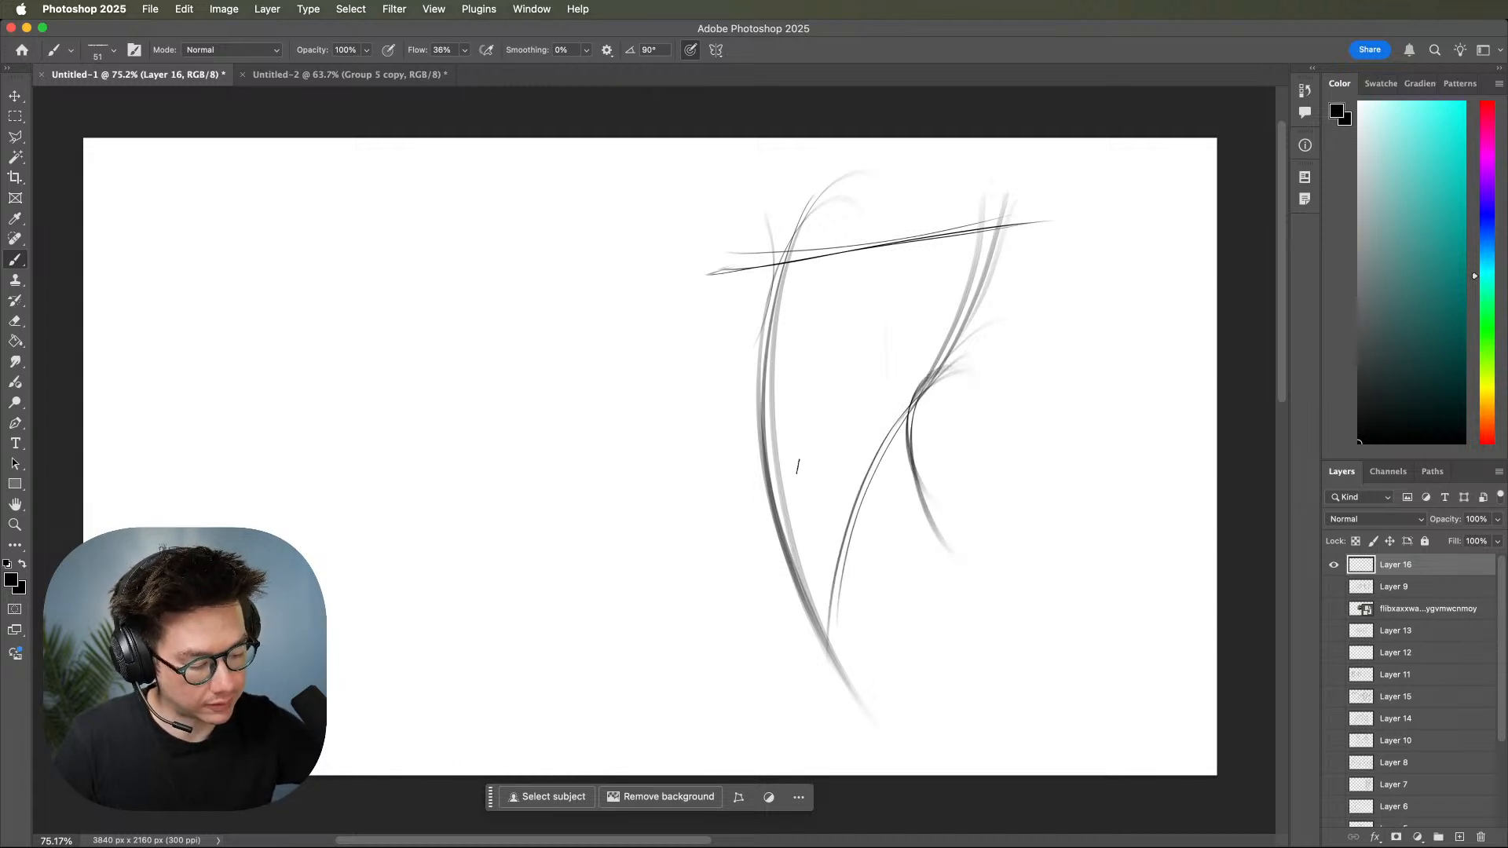
pyautogui.moveTo(773, 363)
pyautogui.mouseDown()
pyautogui.moveTo(768, 470)
pyautogui.moveTo(753, 392)
pyautogui.moveTo(746, 559)
pyautogui.mouseUp()
pyautogui.moveTo(779, 416); pyautogui.dragTo(739, 568)
pyautogui.moveTo(765, 475)
pyautogui.mouseDown()
pyautogui.moveTo(747, 650)
pyautogui.moveTo(1011, 553)
pyautogui.moveTo(774, 624)
pyautogui.mouseUp()
# Sketch a second simplified torso on the empty left half of the canvas using a shoulder line, two bowed sides and a hip line.
pyautogui.moveTo(341, 259)
pyautogui.mouseDown()
pyautogui.moveTo(575, 218)
pyautogui.moveTo(554, 219)
pyautogui.mouseUp()
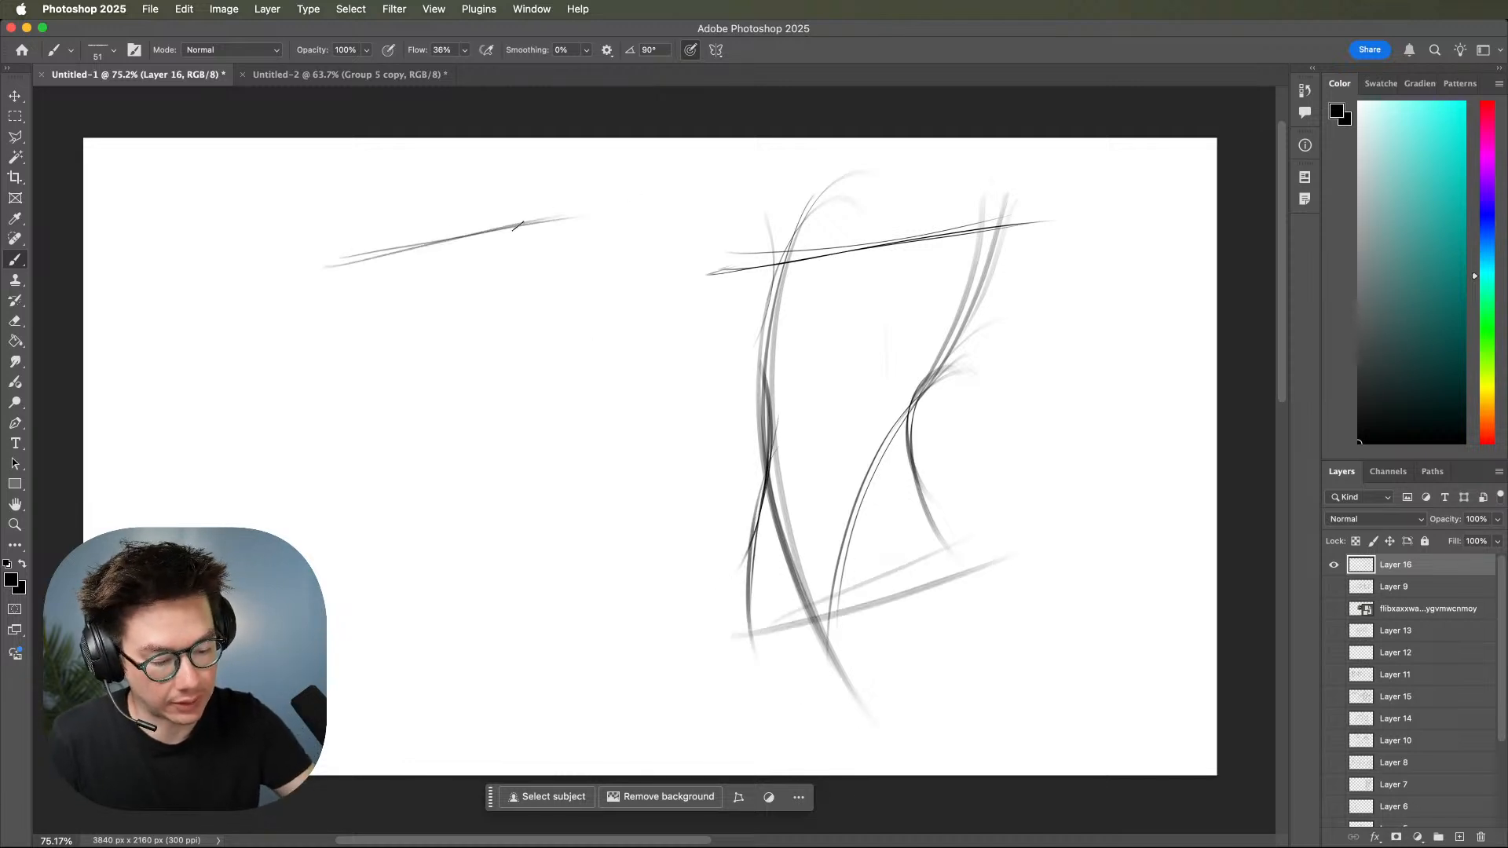
pyautogui.moveTo(391, 186)
pyautogui.mouseDown()
pyautogui.moveTo(497, 593)
pyautogui.moveTo(455, 565)
pyautogui.moveTo(487, 598)
pyautogui.mouseUp()
pyautogui.moveTo(548, 184)
pyautogui.mouseDown()
pyautogui.moveTo(572, 505)
pyautogui.moveTo(596, 520)
pyautogui.mouseUp()
pyautogui.moveTo(548, 186)
pyautogui.mouseDown()
pyautogui.moveTo(522, 293)
pyautogui.moveTo(602, 515)
pyautogui.mouseUp()
pyautogui.moveTo(375, 567)
pyautogui.mouseDown()
pyautogui.moveTo(628, 476)
pyautogui.moveTo(593, 468)
pyautogui.mouseUp()
# Add a long bowed center line to the main torso and darken its shoulder line with a 73 px brush.
pyautogui.scroll(2, 1007, 594)
pyautogui.moveTo(897, 208)
pyautogui.mouseDown()
pyautogui.moveTo(813, 297)
pyautogui.moveTo(850, 776)
pyautogui.moveTo(868, 788)
pyautogui.mouseUp()
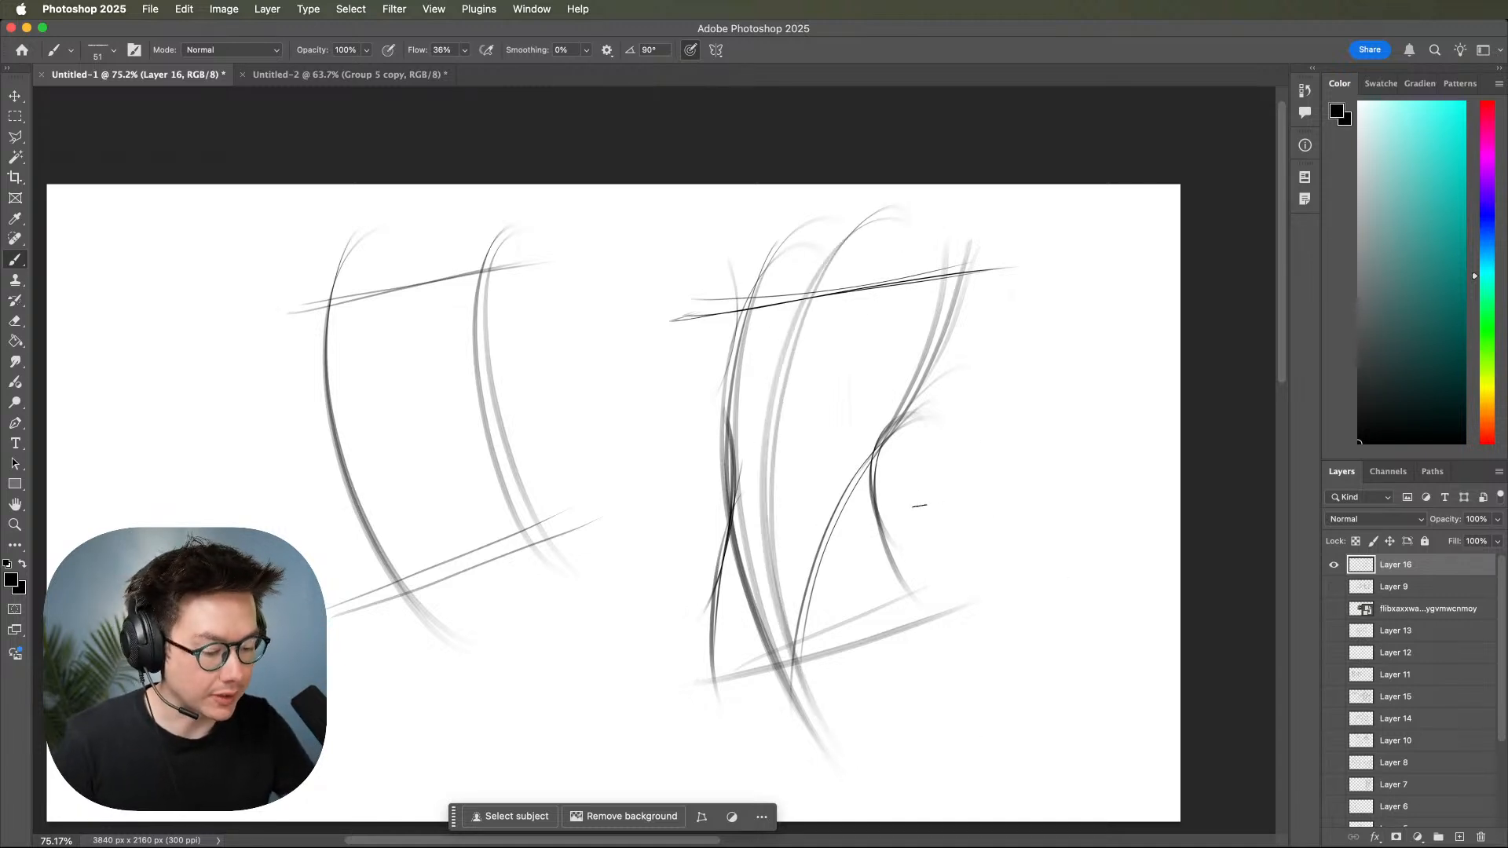
pyautogui.rightClick(856, 406)
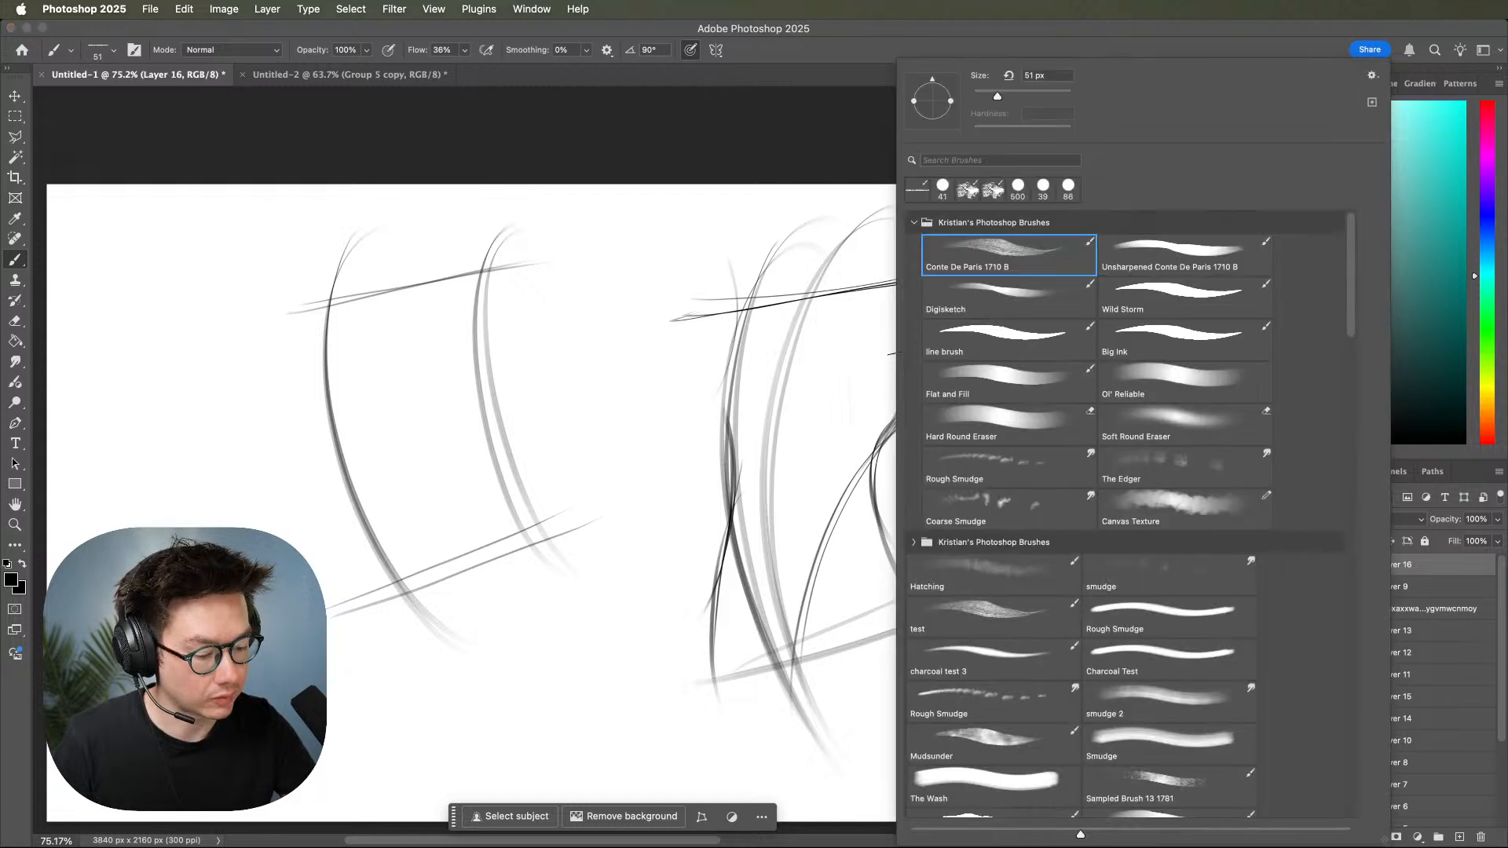
pyautogui.moveTo(1006, 97); pyautogui.dragTo(1008, 96)
pyautogui.click(748, 317)
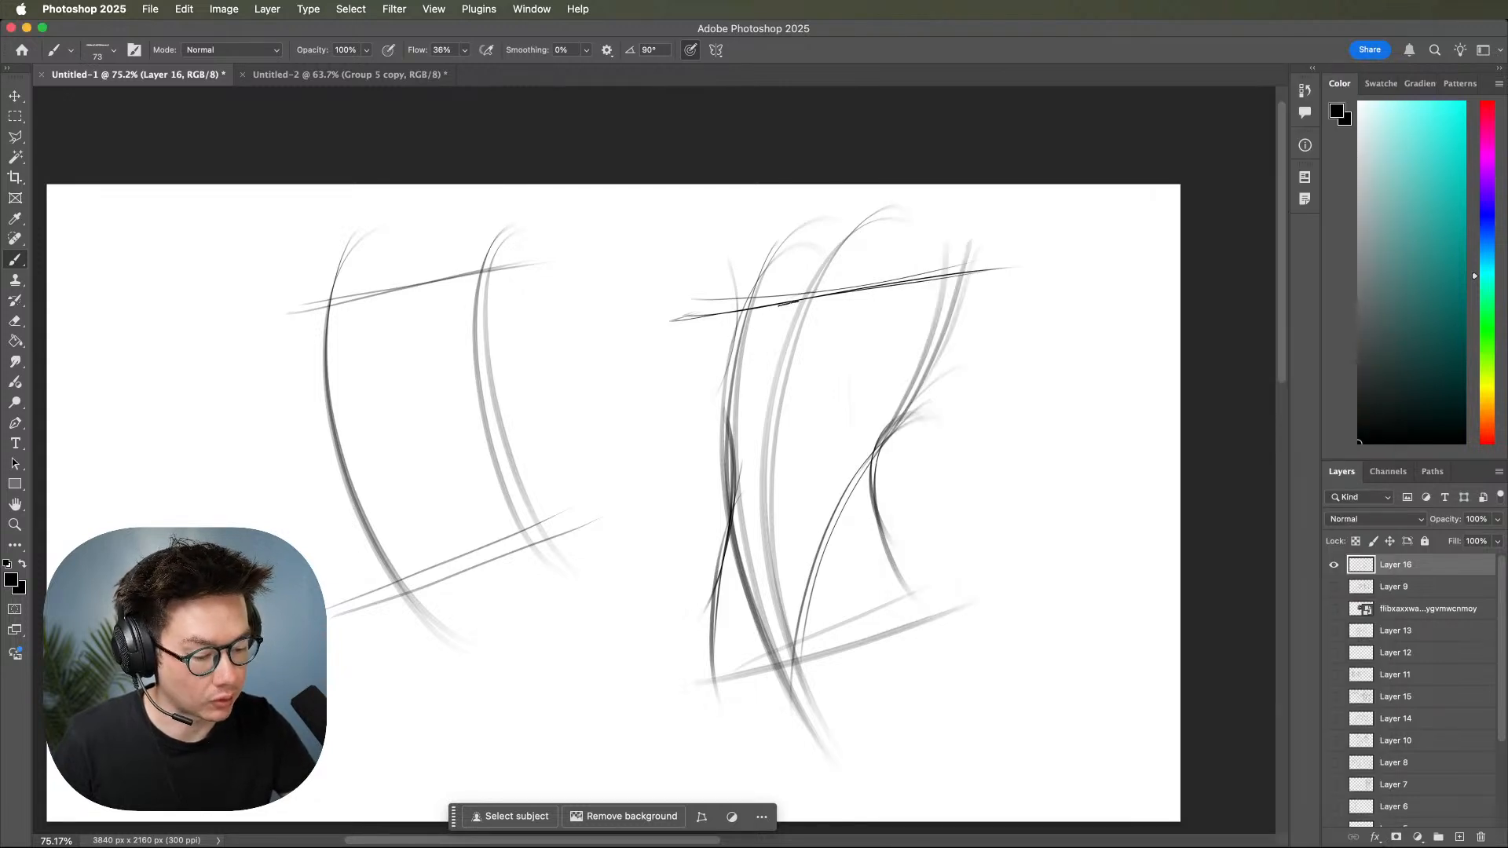
pyautogui.moveTo(726, 318); pyautogui.dragTo(999, 274)
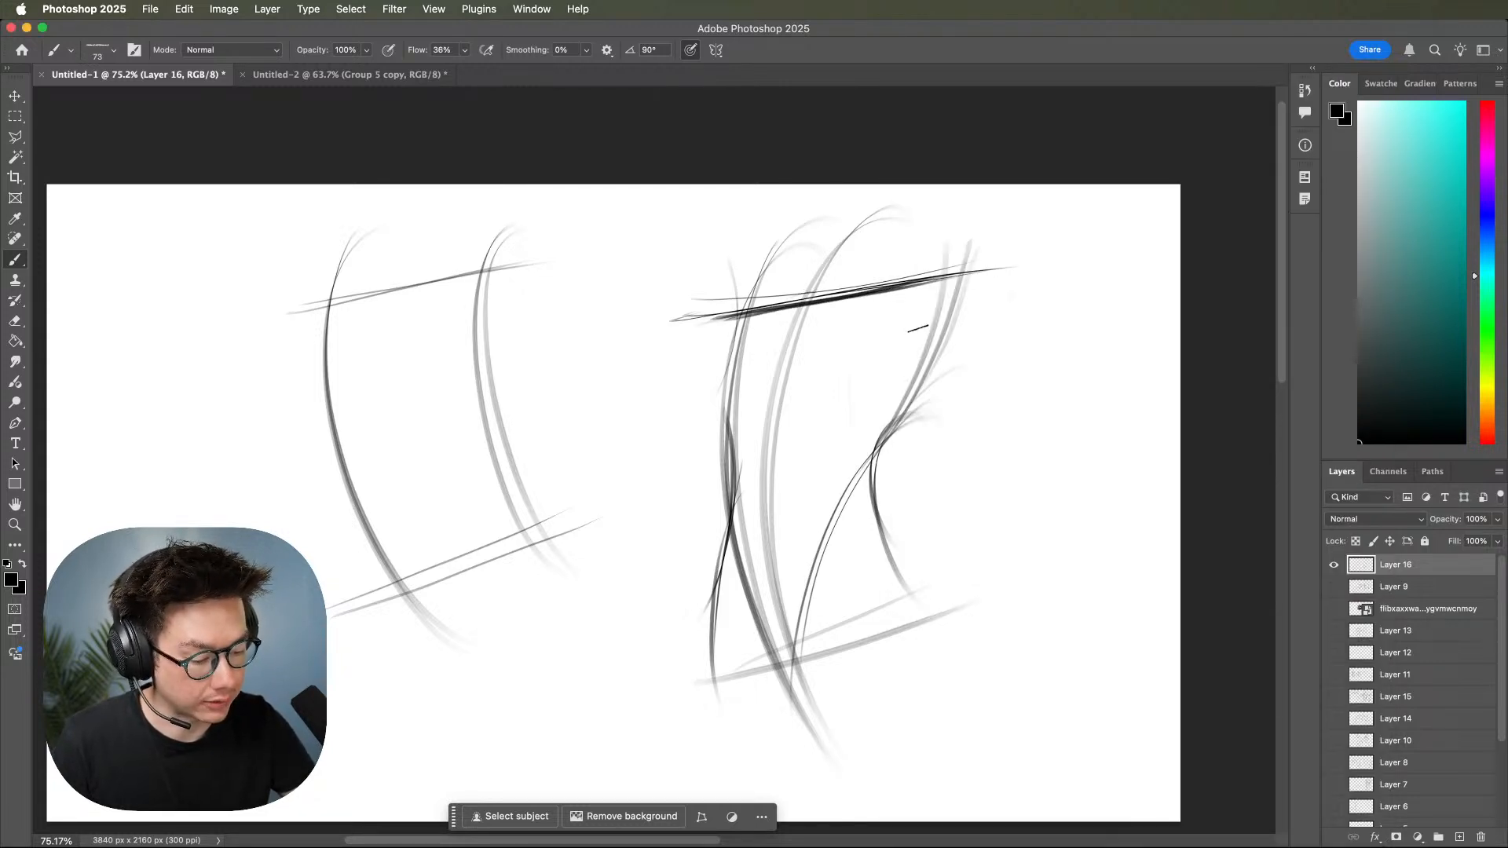
# Draw an oval ribcage with the left breast contour, plus a separate tilted oval crossed by an arc beside the torso.
pyautogui.moveTo(827, 294)
pyautogui.mouseDown()
pyautogui.moveTo(754, 488)
pyautogui.moveTo(900, 376)
pyautogui.moveTo(744, 364)
pyautogui.moveTo(849, 512)
pyautogui.moveTo(848, 303)
pyautogui.moveTo(745, 496)
pyautogui.moveTo(895, 427)
pyautogui.moveTo(768, 344)
pyautogui.moveTo(801, 522)
pyautogui.moveTo(877, 317)
pyautogui.moveTo(853, 583)
pyautogui.mouseUp()
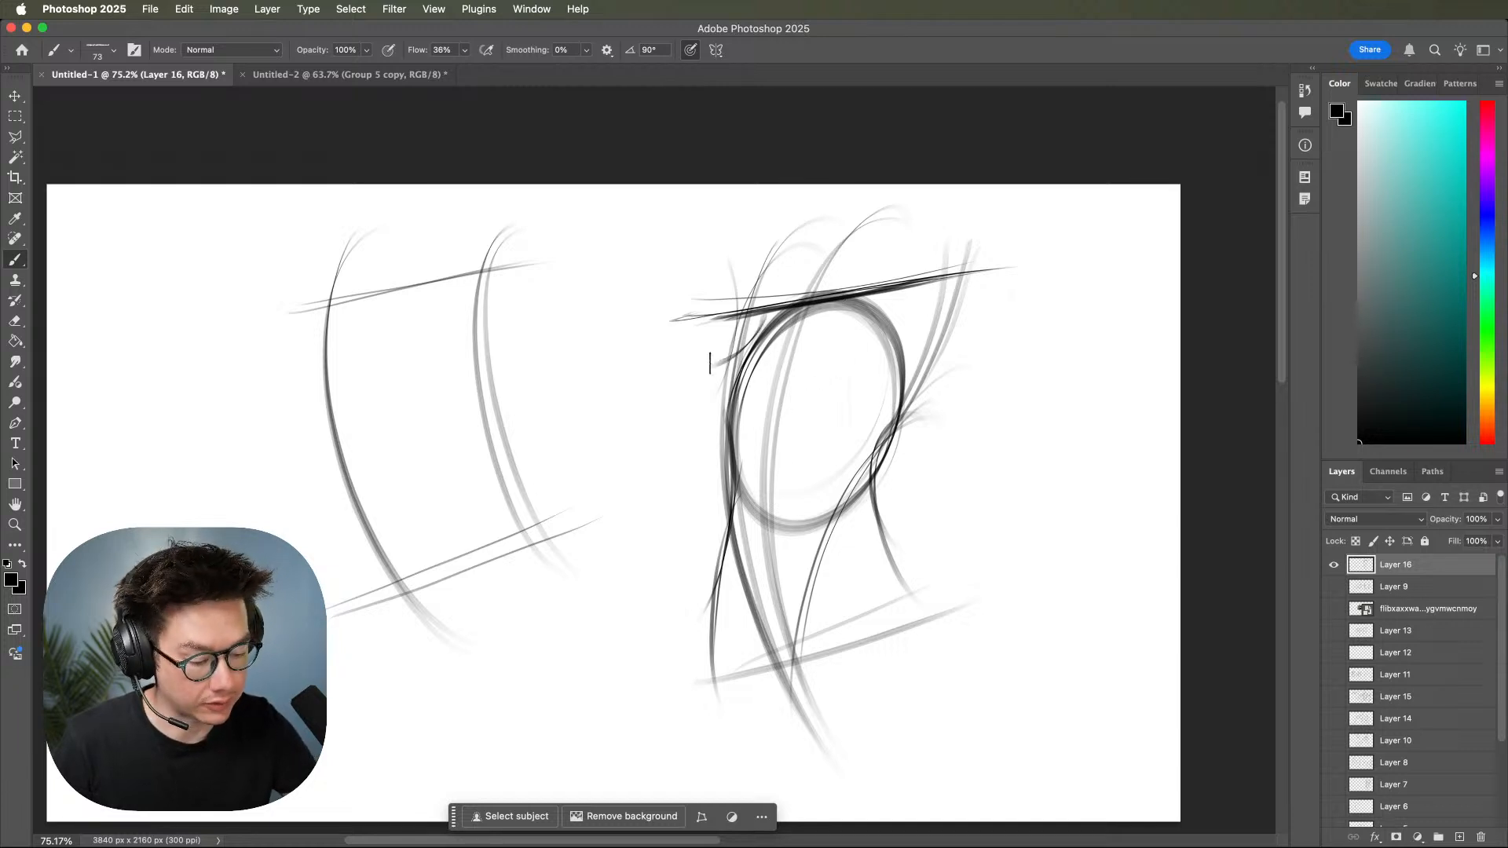
pyautogui.moveTo(741, 349)
pyautogui.mouseDown()
pyautogui.moveTo(727, 428)
pyautogui.moveTo(786, 391)
pyautogui.moveTo(809, 404)
pyautogui.moveTo(870, 323)
pyautogui.moveTo(837, 323)
pyautogui.moveTo(905, 371)
pyautogui.mouseUp()
pyautogui.moveTo(1079, 320)
pyautogui.mouseDown()
pyautogui.moveTo(1020, 327)
pyautogui.moveTo(1063, 310)
pyautogui.moveTo(1037, 506)
pyautogui.moveTo(1054, 504)
pyautogui.mouseUp()
pyautogui.moveTo(954, 444)
pyautogui.mouseDown()
pyautogui.moveTo(1011, 398)
pyautogui.moveTo(1141, 424)
pyautogui.moveTo(1162, 455)
pyautogui.mouseUp()
# Sketch the round right breast on the ribcage with overlapping curved strokes.
pyautogui.moveTo(793, 346)
pyautogui.mouseDown()
pyautogui.moveTo(854, 392)
pyautogui.moveTo(814, 324)
pyautogui.moveTo(862, 399)
pyautogui.moveTo(902, 381)
pyautogui.mouseUp()
pyautogui.moveTo(819, 323)
pyautogui.mouseDown()
pyautogui.moveTo(823, 409)
pyautogui.moveTo(864, 404)
pyautogui.mouseUp()
pyautogui.moveTo(864, 394); pyautogui.dragTo(901, 369)
pyautogui.moveTo(793, 344)
pyautogui.mouseDown()
pyautogui.moveTo(821, 325)
pyautogui.moveTo(864, 330)
pyautogui.moveTo(884, 393)
pyautogui.moveTo(848, 397)
pyautogui.mouseUp()
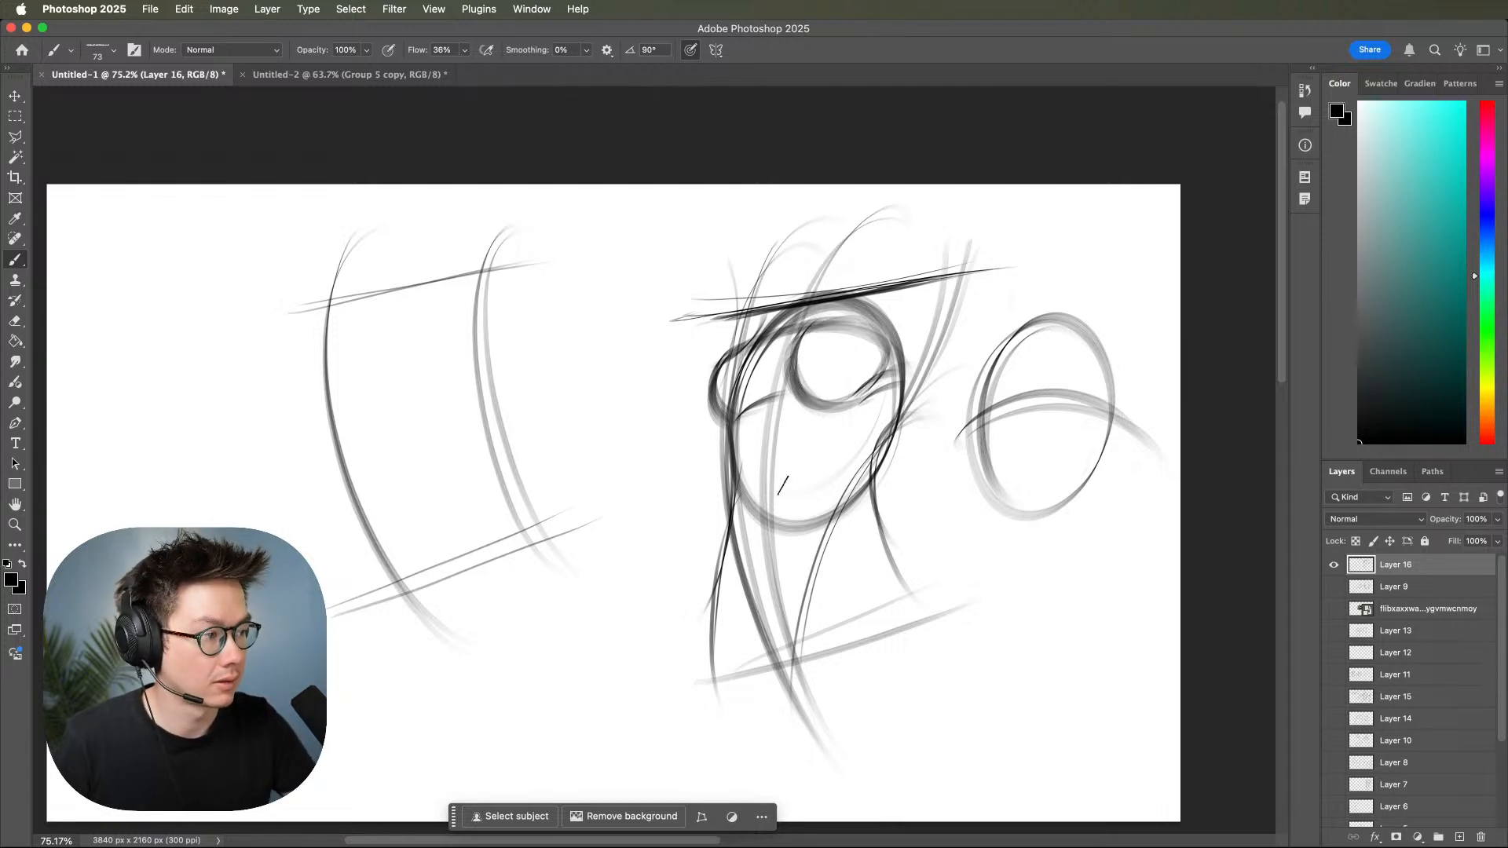
# Reinforce the torso's center line down to the crotch and add the lower belly and groin curves.
pyautogui.moveTo(812, 324)
pyautogui.mouseDown()
pyautogui.moveTo(780, 401)
pyautogui.moveTo(798, 632)
pyautogui.mouseUp()
pyautogui.moveTo(770, 485); pyautogui.dragTo(793, 681)
pyautogui.moveTo(748, 583)
pyautogui.mouseDown()
pyautogui.moveTo(788, 666)
pyautogui.moveTo(825, 584)
pyautogui.moveTo(803, 641)
pyautogui.mouseUp()
pyautogui.moveTo(846, 568); pyautogui.dragTo(801, 675)
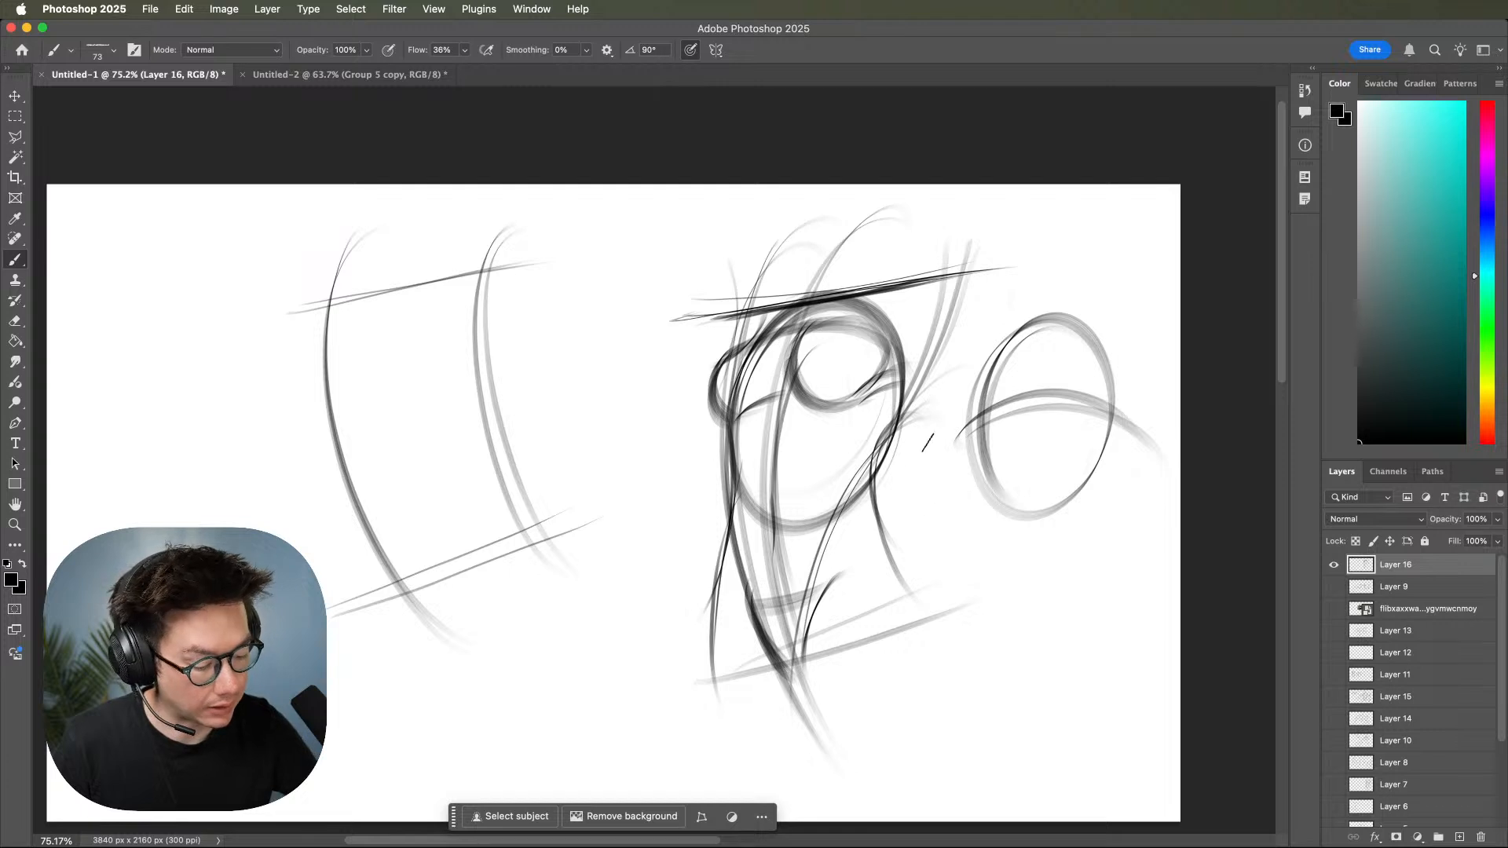
# Darken the right side of the ribcage down to the waist and draw the outward-flaring hip contour below it.
pyautogui.moveTo(914, 359); pyautogui.dragTo(845, 503)
pyautogui.moveTo(903, 384); pyautogui.dragTo(844, 504)
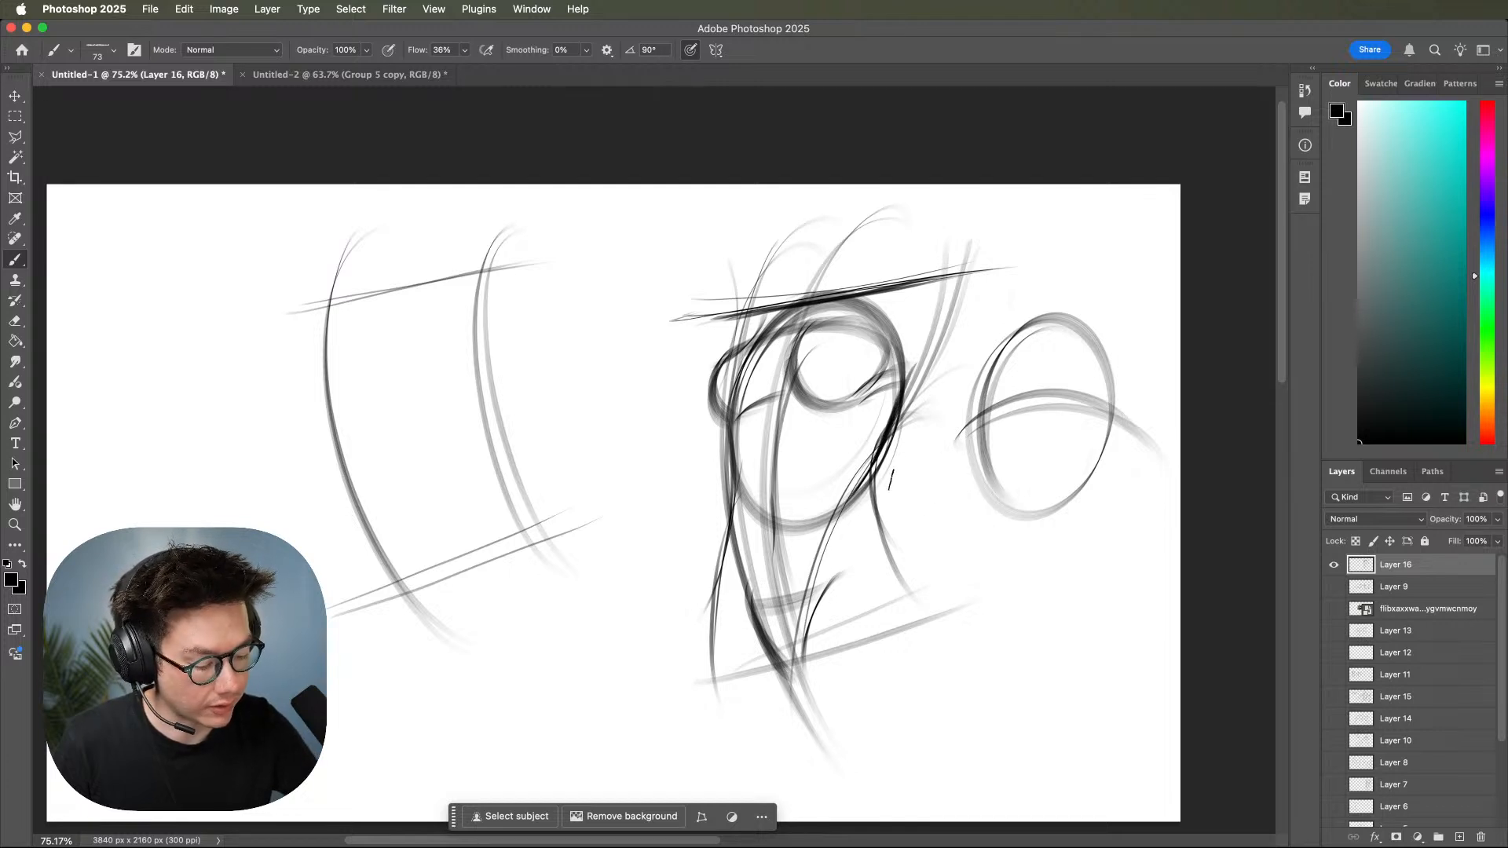
pyautogui.moveTo(898, 443)
pyautogui.mouseDown()
pyautogui.moveTo(864, 532)
pyautogui.moveTo(939, 644)
pyautogui.mouseUp()
pyautogui.moveTo(878, 548); pyautogui.dragTo(921, 691)
pyautogui.moveTo(874, 522); pyautogui.dragTo(911, 693)
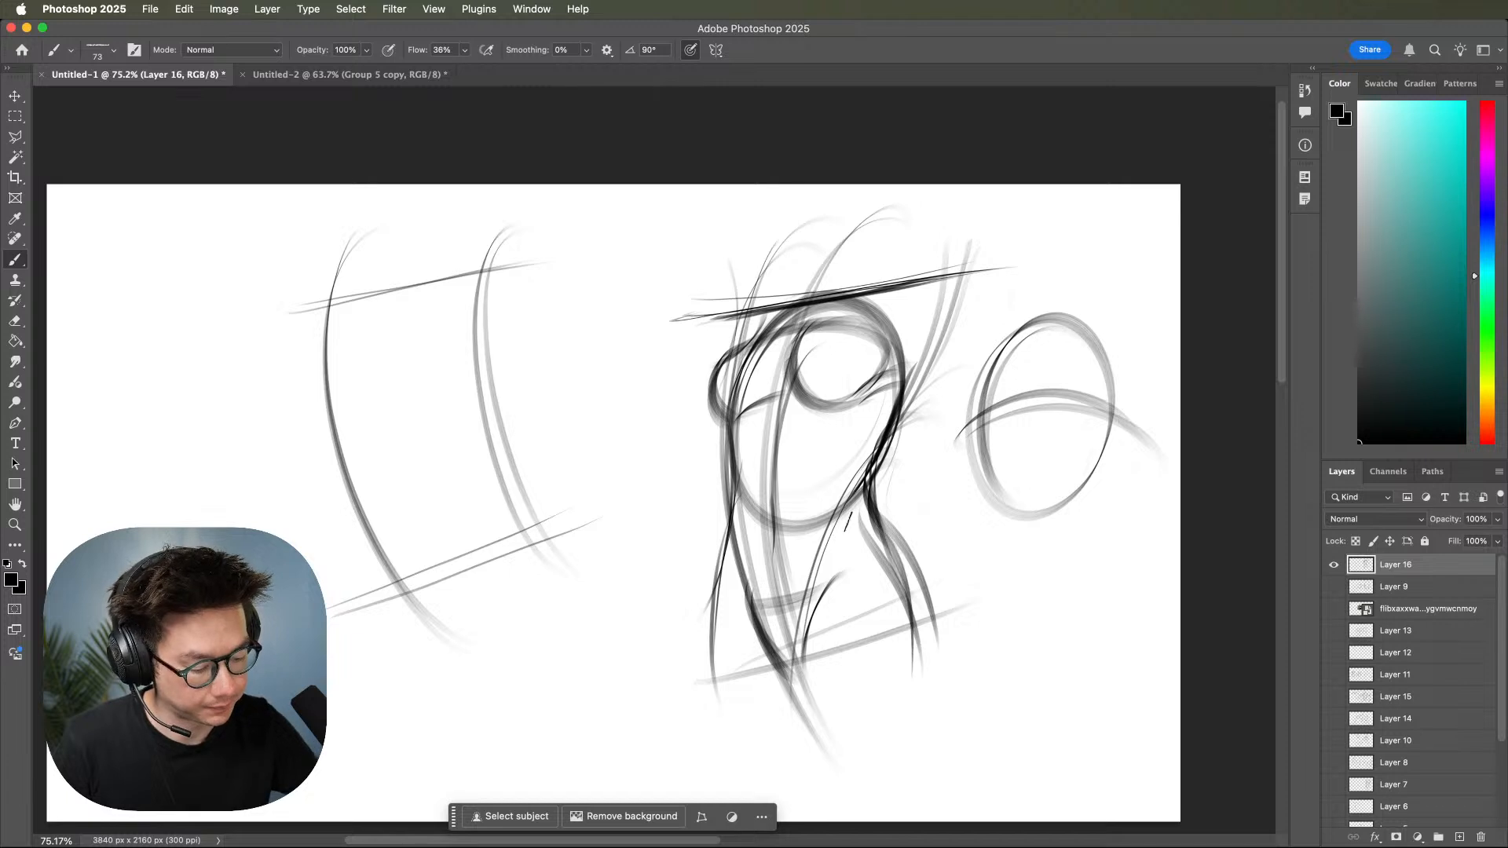
# Darken the left side of the torso from below the breast through the waist to the hip.
pyautogui.moveTo(748, 406); pyautogui.dragTo(739, 534)
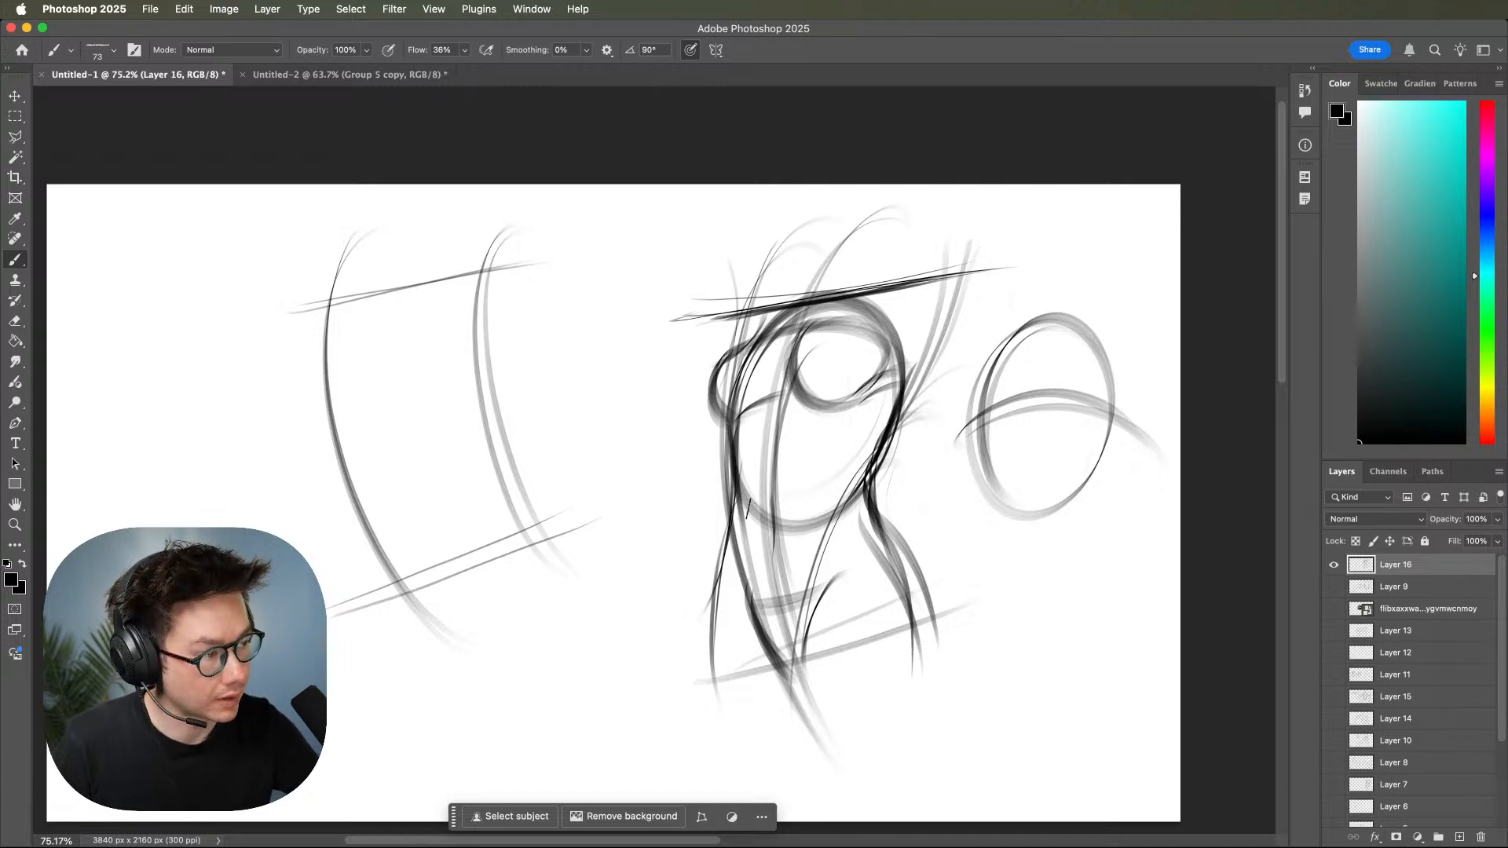
pyautogui.moveTo(742, 457); pyautogui.dragTo(712, 601)
pyautogui.moveTo(747, 525); pyautogui.dragTo(714, 671)
pyautogui.moveTo(866, 518); pyautogui.dragTo(872, 571)
pyautogui.moveTo(747, 472); pyautogui.dragTo(763, 459)
# Sketch rounded shoulder forms at both ends of the shoulder line, curving the right one down toward the arm.
pyautogui.moveTo(734, 376); pyautogui.dragTo(754, 404)
pyautogui.moveTo(754, 344)
pyautogui.mouseDown()
pyautogui.moveTo(707, 415)
pyautogui.moveTo(776, 360)
pyautogui.moveTo(784, 375)
pyautogui.moveTo(870, 334)
pyautogui.mouseUp()
pyautogui.moveTo(785, 367)
pyautogui.mouseDown()
pyautogui.moveTo(958, 302)
pyautogui.moveTo(972, 417)
pyautogui.mouseUp()
pyautogui.moveTo(916, 308); pyautogui.dragTo(974, 428)
pyautogui.moveTo(920, 317)
pyautogui.mouseDown()
pyautogui.moveTo(916, 422)
pyautogui.moveTo(962, 470)
pyautogui.mouseUp()
pyautogui.moveTo(907, 386); pyautogui.dragTo(970, 470)
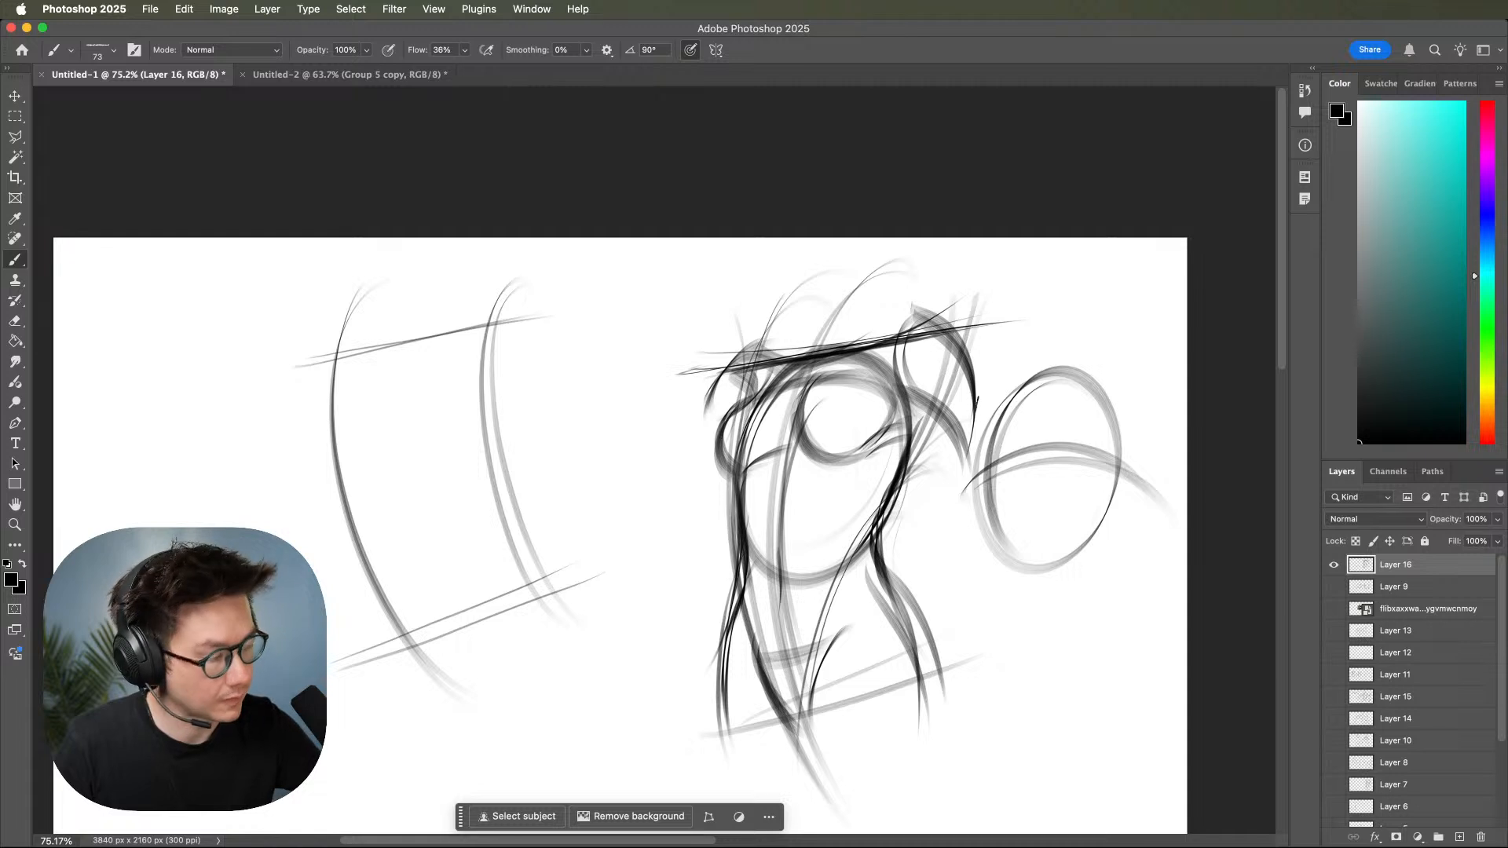
# Draw the right arm's outer contour from the shoulder down to the elbow and back toward the hip.
pyautogui.moveTo(911, 382); pyautogui.dragTo(965, 432)
pyautogui.moveTo(921, 388); pyautogui.dragTo(969, 440)
pyautogui.moveTo(983, 386); pyautogui.dragTo(987, 451)
pyautogui.moveTo(988, 384); pyautogui.dragTo(1021, 593)
pyautogui.moveTo(981, 420)
pyautogui.mouseDown()
pyautogui.moveTo(1007, 561)
pyautogui.moveTo(916, 636)
pyautogui.mouseUp()
pyautogui.moveTo(1060, 520); pyautogui.dragTo(893, 667)
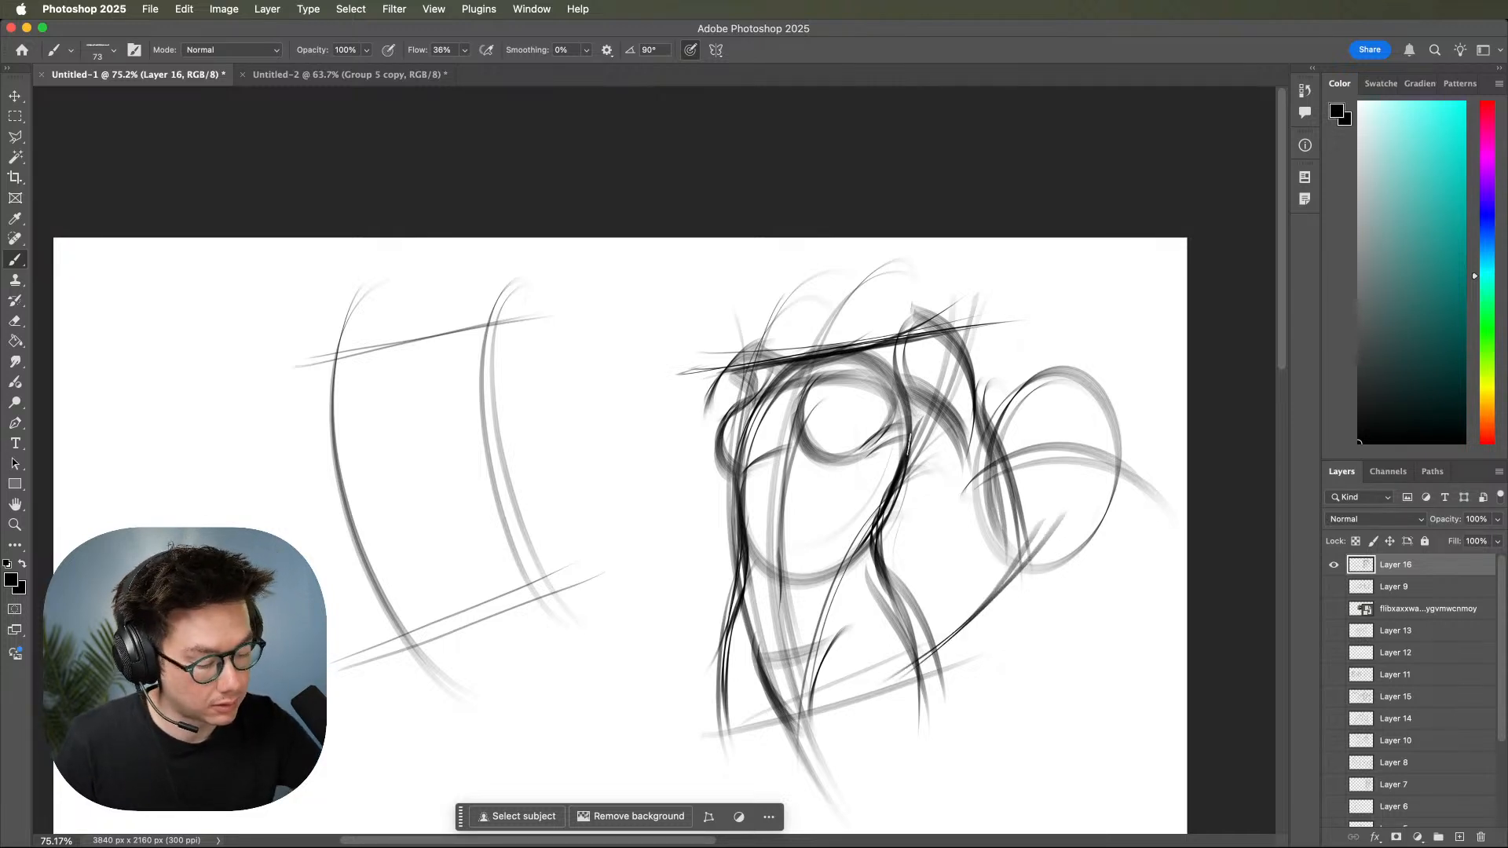
# Draw the right arm's inner contour from the armpit to the elbow and along the forearm.
pyautogui.moveTo(915, 402)
pyautogui.mouseDown()
pyautogui.moveTo(892, 439)
pyautogui.moveTo(883, 416)
pyautogui.mouseUp()
pyautogui.moveTo(899, 407); pyautogui.dragTo(969, 571)
pyautogui.moveTo(895, 380)
pyautogui.mouseDown()
pyautogui.moveTo(976, 557)
pyautogui.moveTo(958, 484)
pyautogui.moveTo(981, 562)
pyautogui.mouseUp()
pyautogui.moveTo(993, 509)
pyautogui.mouseDown()
pyautogui.moveTo(875, 640)
pyautogui.moveTo(893, 637)
pyautogui.mouseUp()
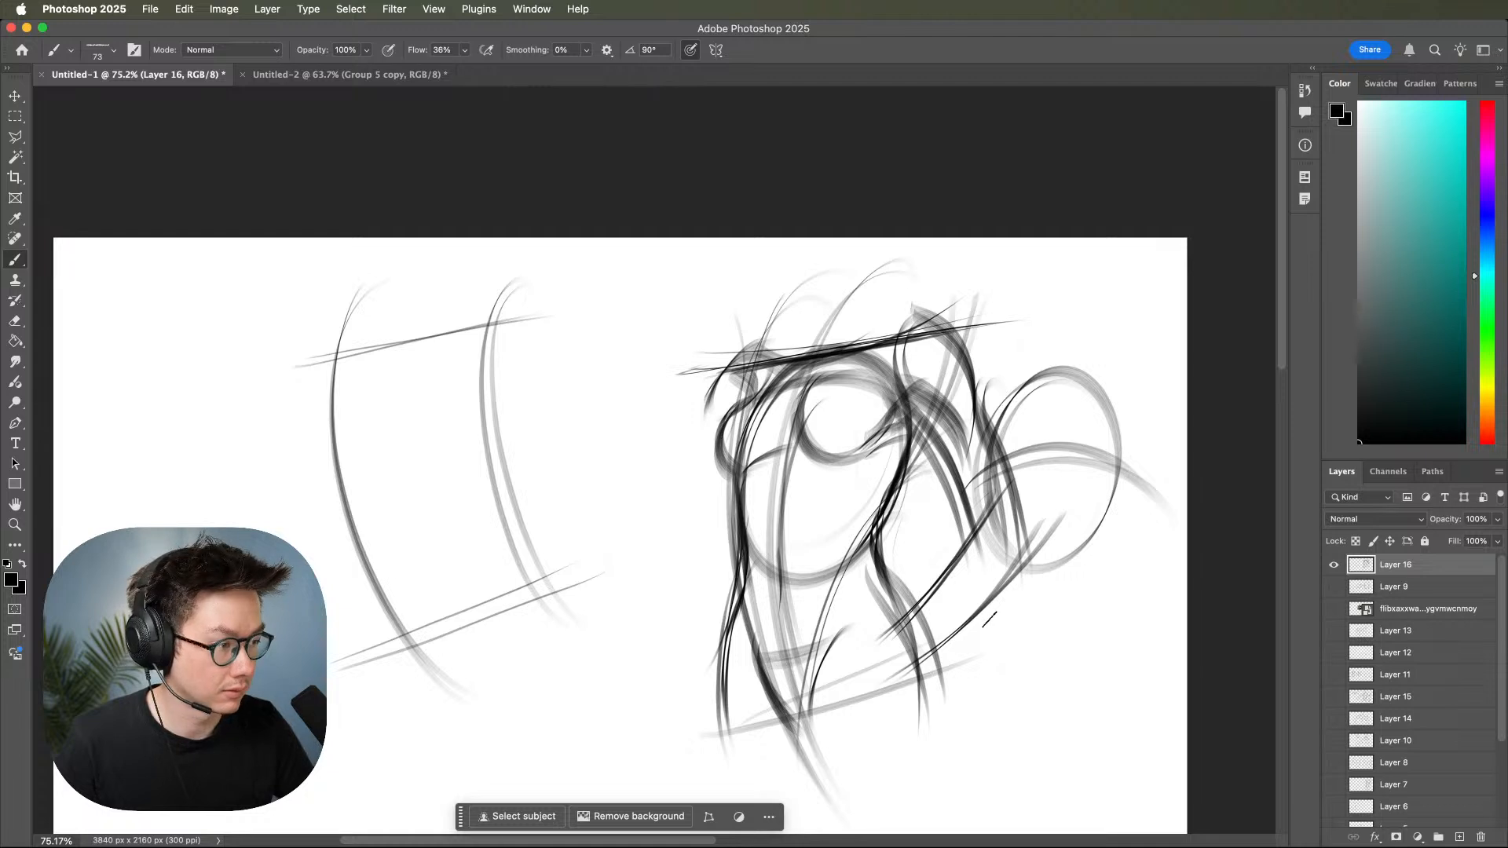
# Undo the last armpit strokes, redraw the torso contour beneath the right arm and start the left upper arm's outline.
pyautogui.moveTo(936, 450); pyautogui.dragTo(901, 482)
pyautogui.press('super+z')
pyautogui.press('super+z')
pyautogui.moveTo(936, 424); pyautogui.dragTo(867, 573)
pyautogui.moveTo(904, 500); pyautogui.dragTo(888, 601)
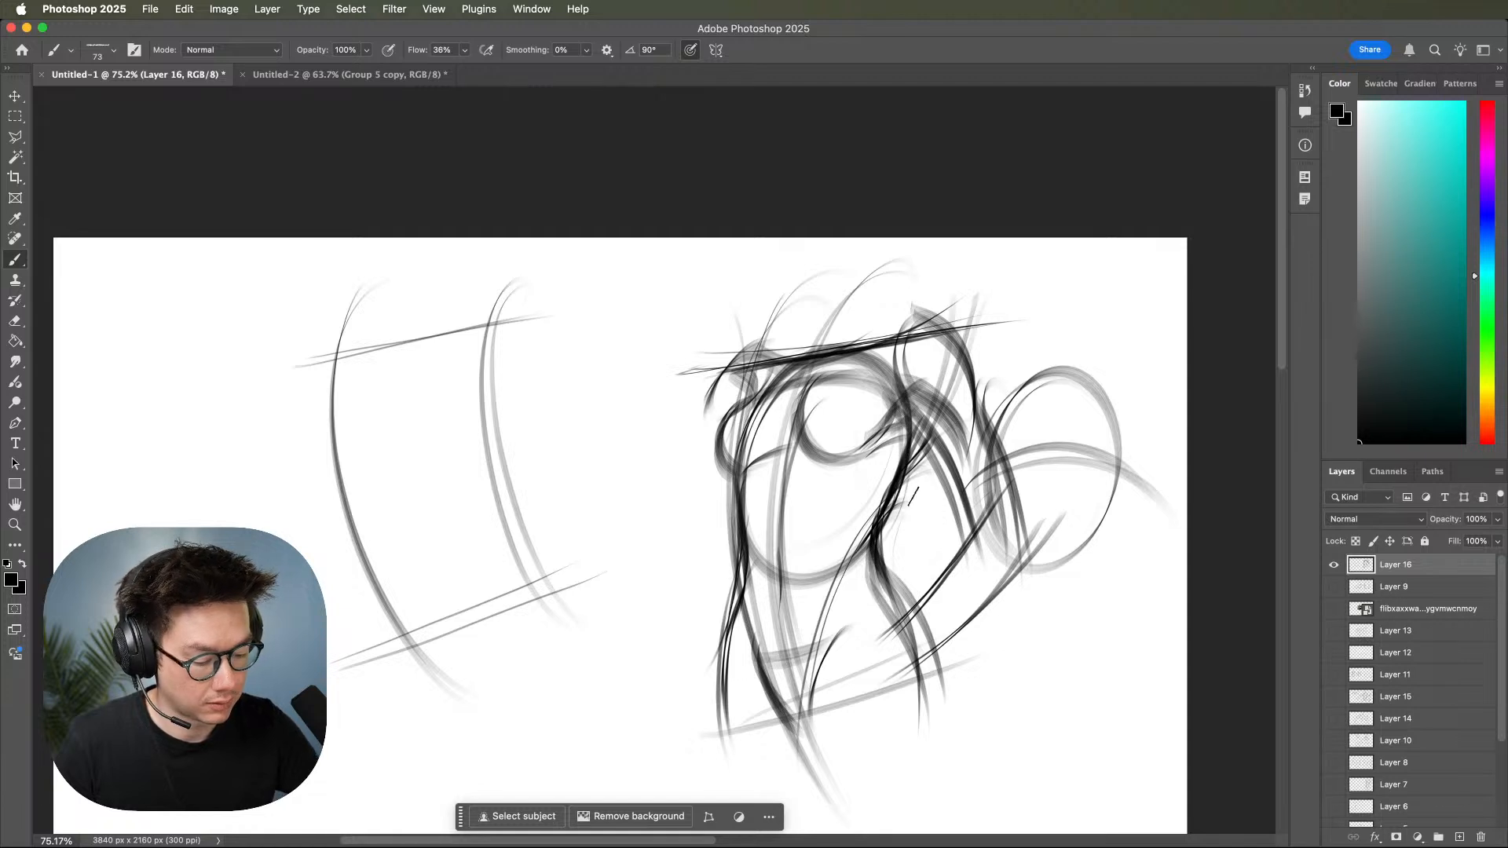
pyautogui.moveTo(742, 476); pyautogui.dragTo(737, 534)
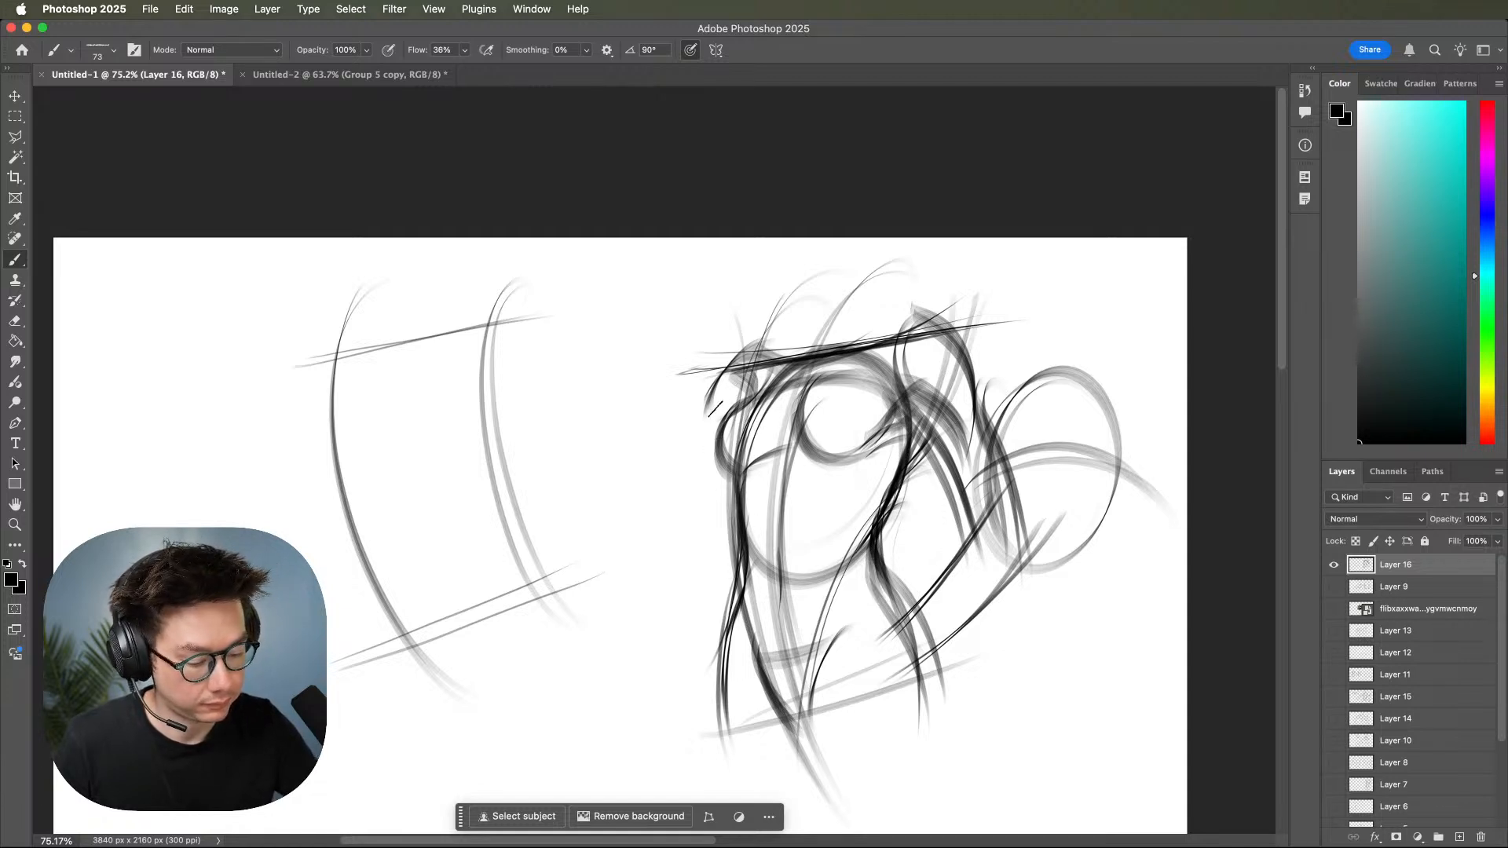
pyautogui.moveTo(719, 368); pyautogui.dragTo(653, 465)
# Draw the letters C, S and I beside the simplified left torso to illustrate the basic line types.
pyautogui.moveTo(1013, 615); pyautogui.dragTo(1280, 533)
pyautogui.moveTo(972, 661)
pyautogui.mouseDown()
pyautogui.moveTo(1183, 649)
pyautogui.moveTo(935, 676)
pyautogui.mouseUp()
pyautogui.moveTo(668, 297)
pyautogui.mouseDown()
pyautogui.moveTo(586, 362)
pyautogui.moveTo(640, 446)
pyautogui.mouseUp()
pyautogui.moveTo(742, 290)
pyautogui.mouseDown()
pyautogui.moveTo(719, 410)
pyautogui.moveTo(673, 424)
pyautogui.mouseUp()
pyautogui.moveTo(779, 270); pyautogui.dragTo(764, 439)
pyautogui.moveTo(997, 552); pyautogui.dragTo(754, 543)
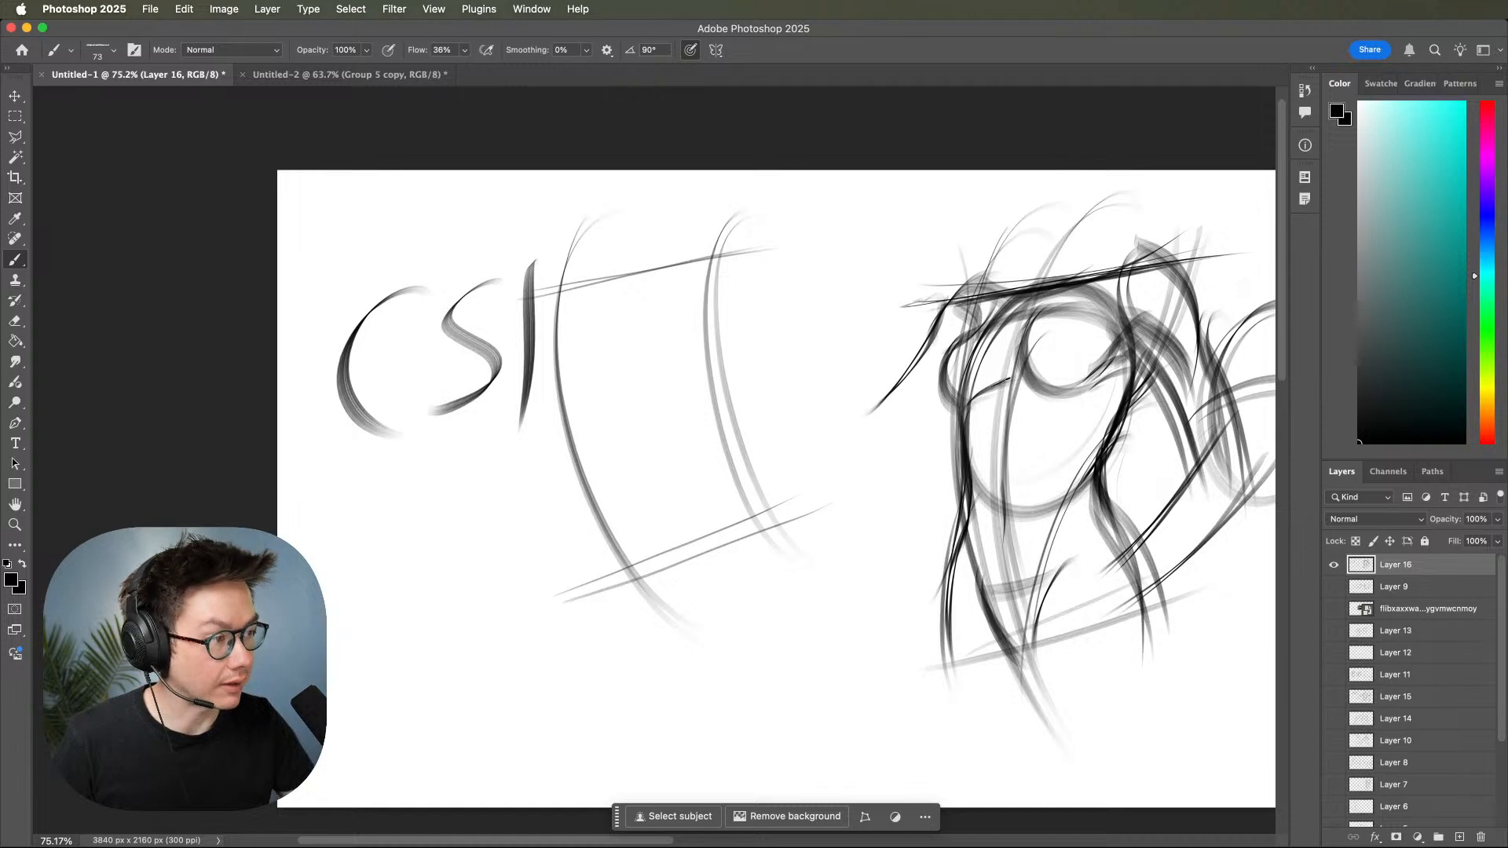
# Sketch the bent left arm, undoing and redrawing its inner forearm curve, and add near-horizontal strokes running to the shoulder.
pyautogui.moveTo(954, 391); pyautogui.dragTo(871, 469)
pyautogui.moveTo(947, 305); pyautogui.dragTo(860, 426)
pyautogui.moveTo(864, 235); pyautogui.dragTo(834, 336)
pyautogui.moveTo(867, 276)
pyautogui.mouseDown()
pyautogui.moveTo(855, 483)
pyautogui.moveTo(883, 428)
pyautogui.mouseUp()
pyautogui.moveTo(920, 296); pyautogui.dragTo(903, 425)
pyautogui.press('super+z')
pyautogui.press('super+z')
pyautogui.moveTo(897, 284); pyautogui.dragTo(893, 419)
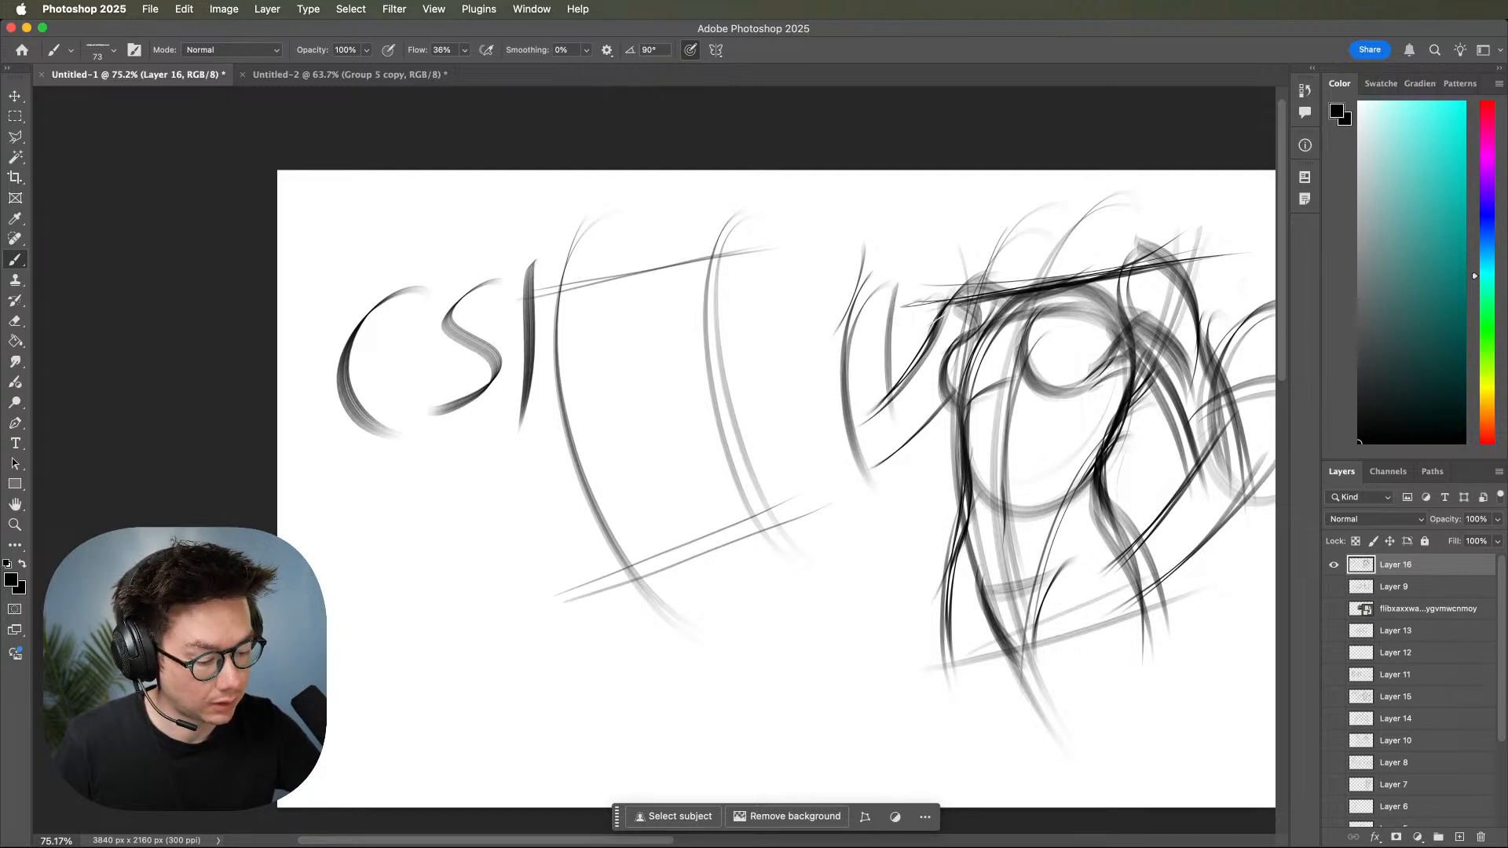
pyautogui.moveTo(829, 280)
pyautogui.mouseDown()
pyautogui.moveTo(994, 264)
pyautogui.moveTo(978, 271)
pyautogui.mouseUp()
pyautogui.moveTo(876, 313); pyautogui.dragTo(980, 284)
# Draw sweeping parallel curves below the simplified left torso and cross their lower ends with short bowed upright curves.
pyautogui.press('space')
pyautogui.moveTo(1173, 474); pyautogui.dragTo(1007, 548)
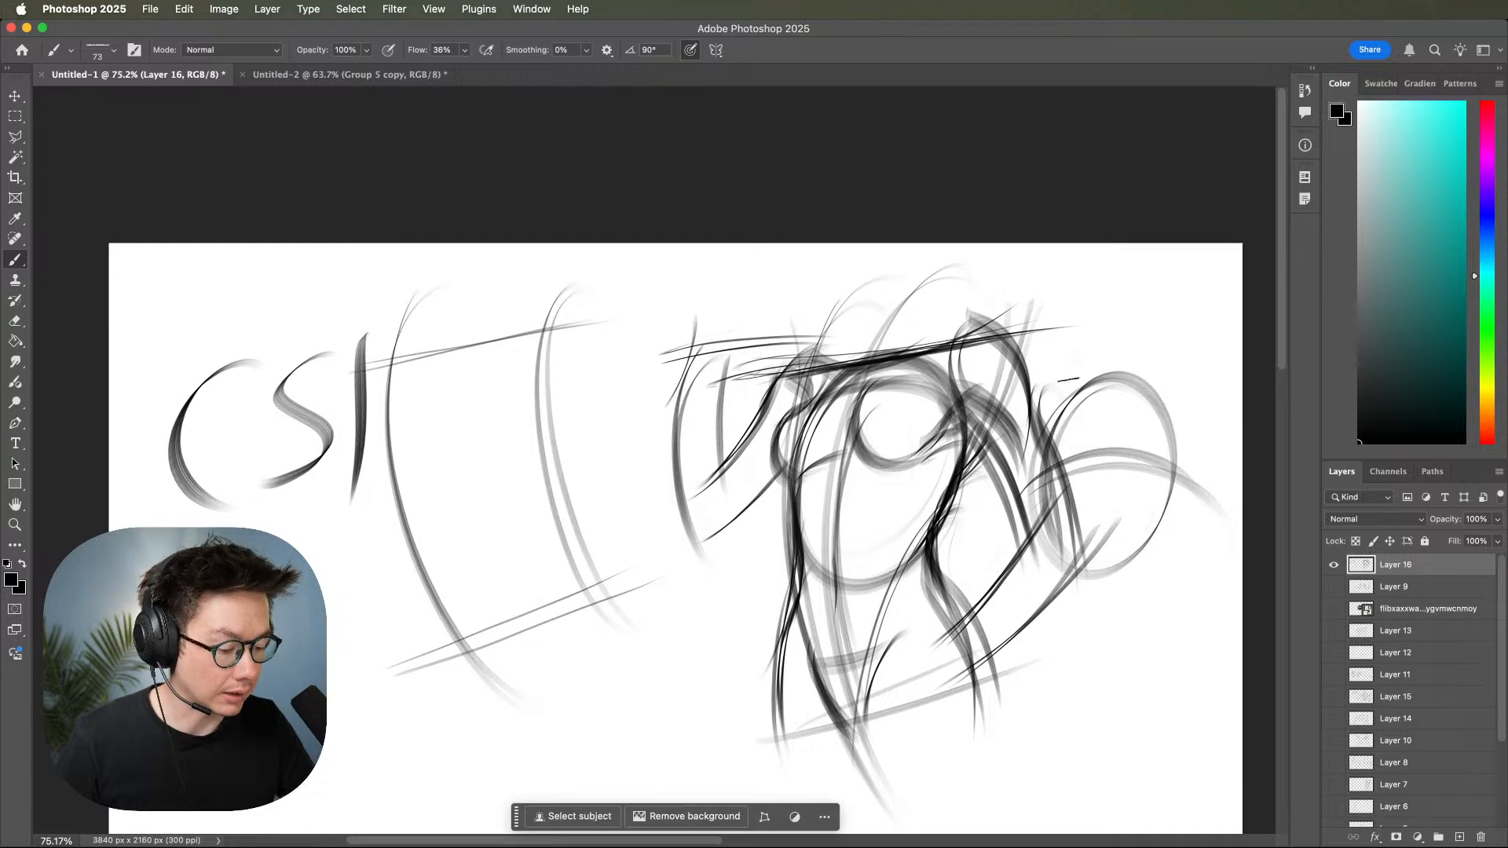
pyautogui.moveTo(563, 763); pyautogui.dragTo(1037, 563)
pyautogui.moveTo(1099, 420); pyautogui.dragTo(833, 614)
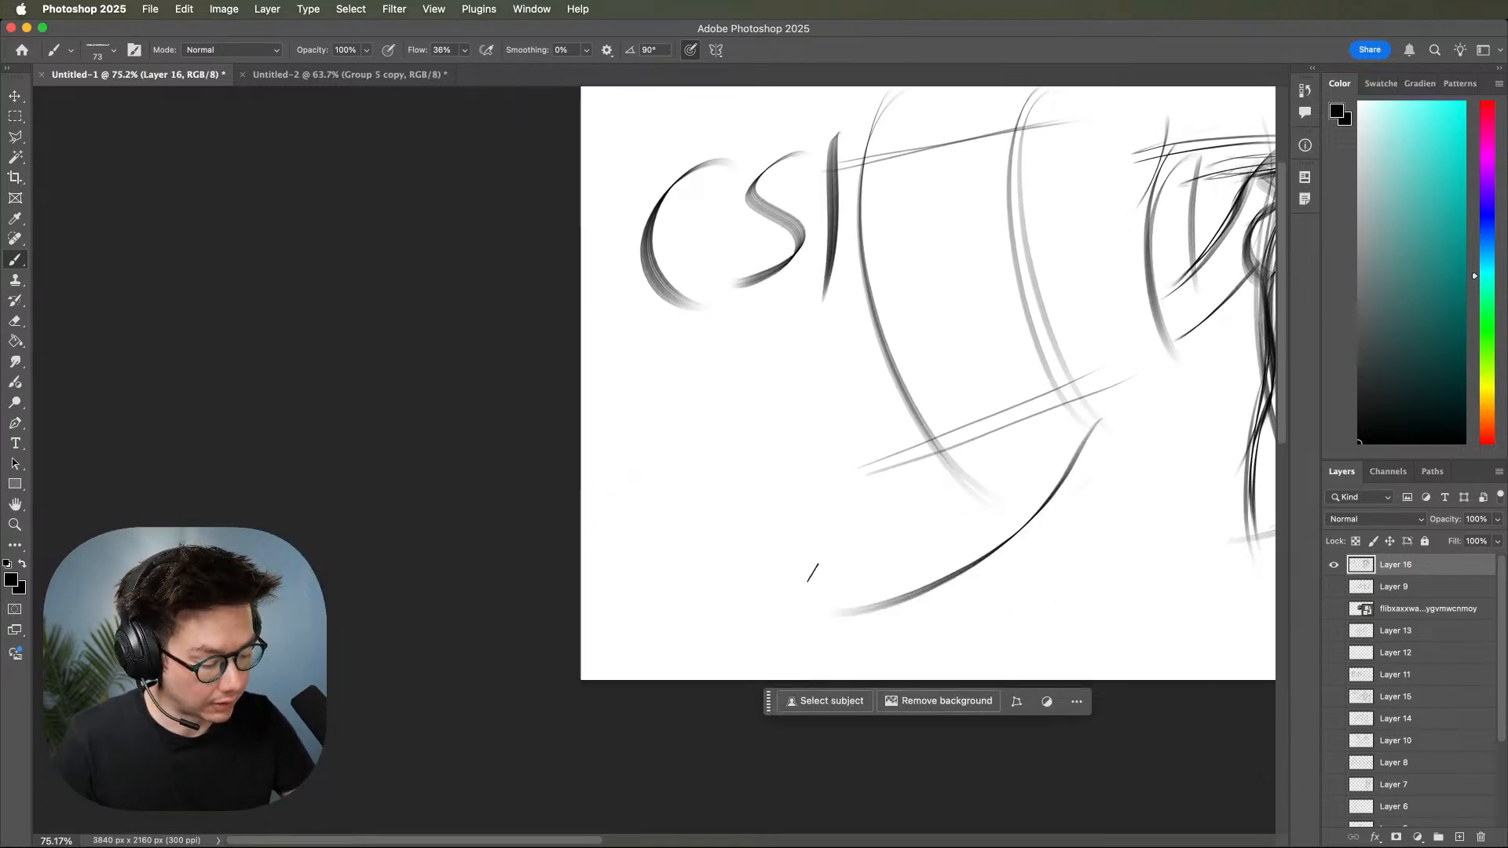
pyautogui.moveTo(1139, 456); pyautogui.dragTo(898, 637)
pyautogui.moveTo(1098, 480); pyautogui.dragTo(863, 634)
pyautogui.moveTo(883, 449)
pyautogui.mouseDown()
pyautogui.moveTo(968, 642)
pyautogui.moveTo(931, 419)
pyautogui.mouseUp()
pyautogui.moveTo(923, 524); pyautogui.dragTo(931, 440)
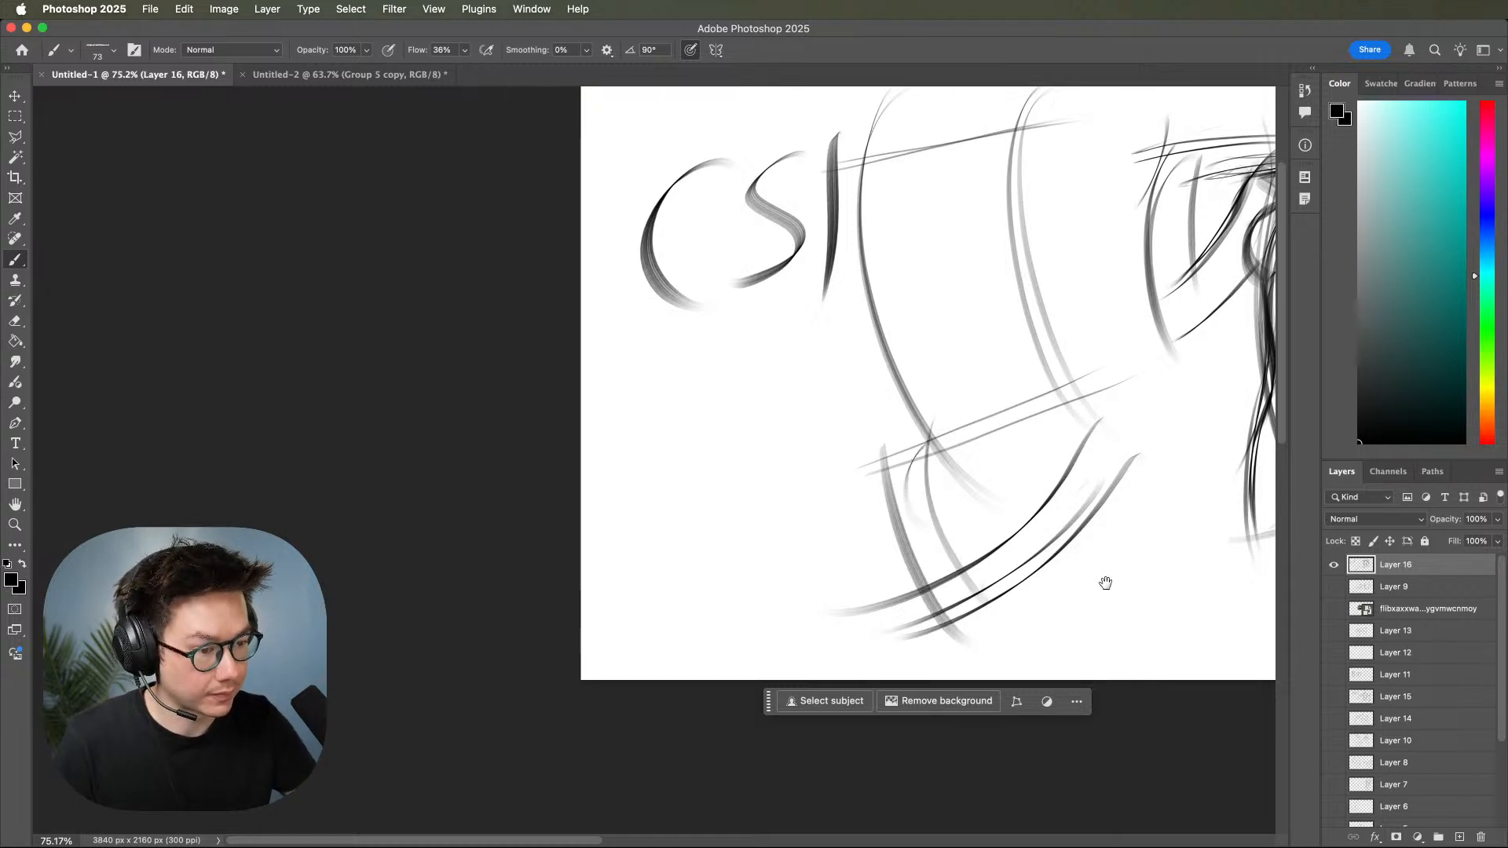
# Extend the main figure's right forearm over the hip with short curved strokes for the wrist and hand.
pyautogui.moveTo(1103, 581); pyautogui.dragTo(865, 578)
pyautogui.moveTo(1050, 567); pyautogui.dragTo(1047, 602)
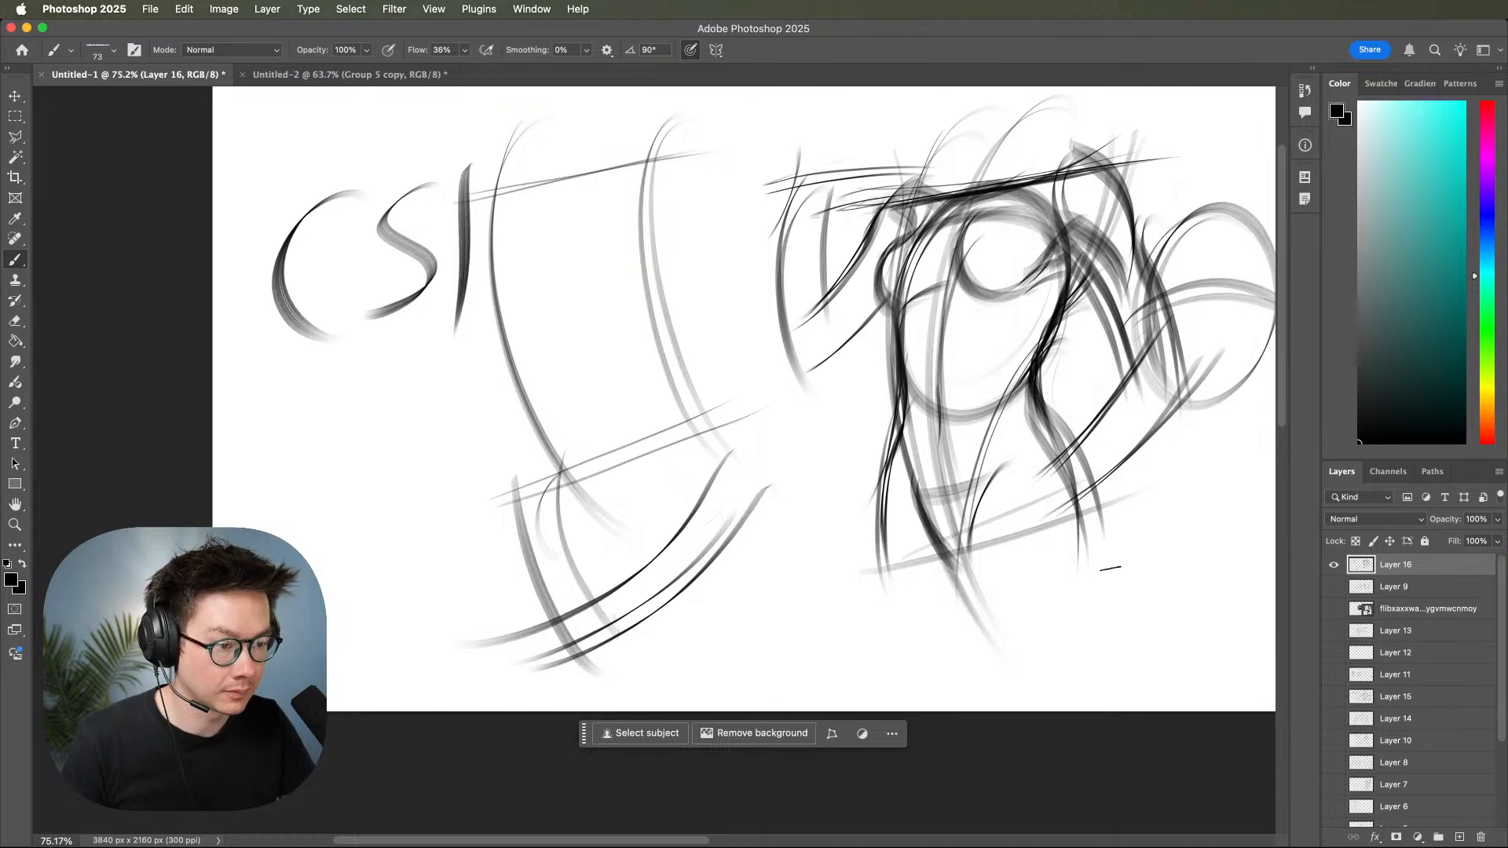
pyautogui.moveTo(1139, 568); pyautogui.dragTo(1005, 624)
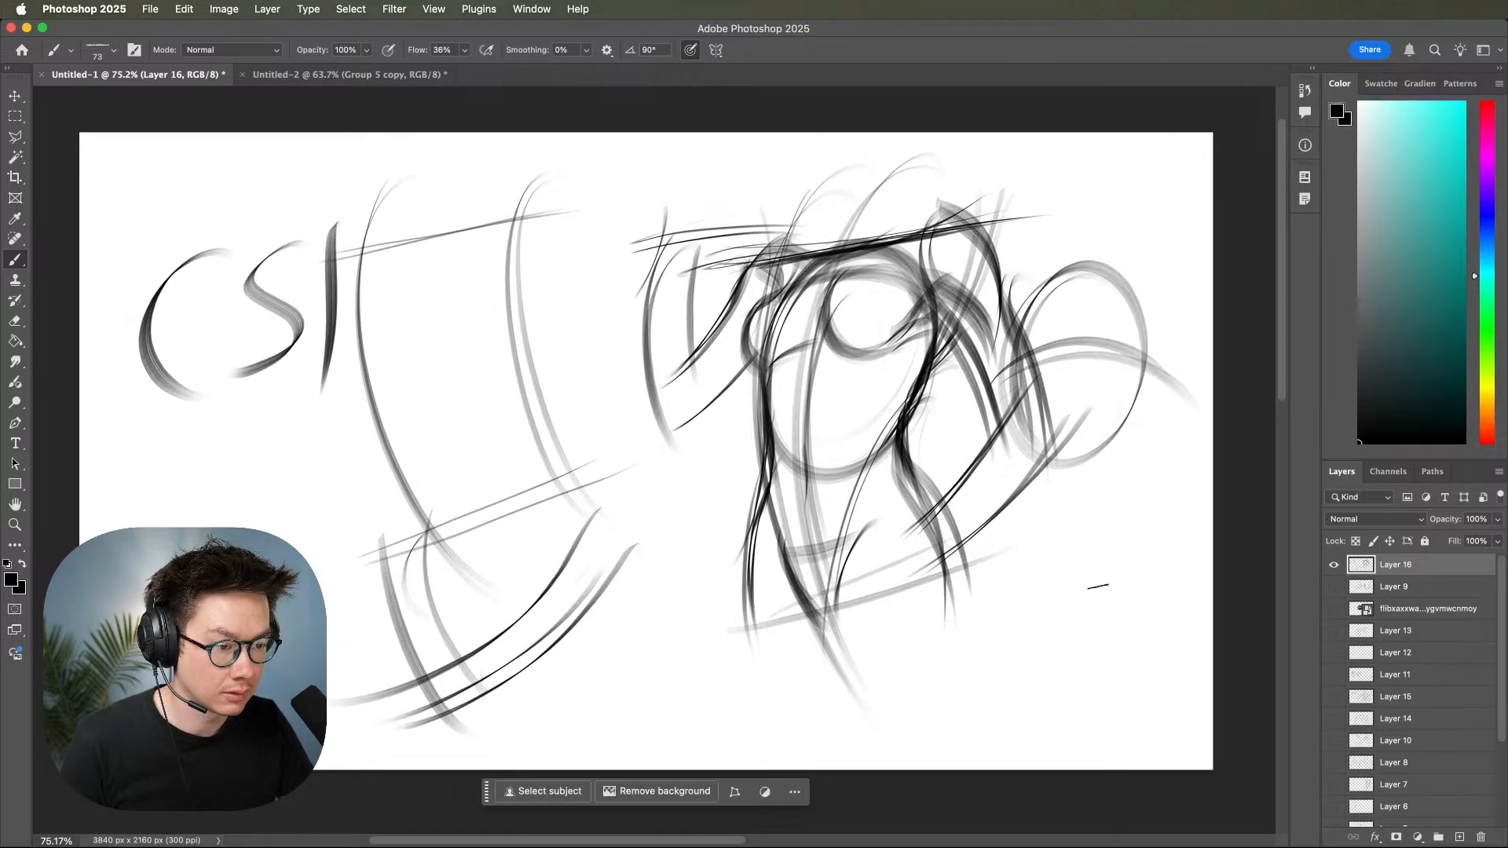
pyautogui.press('z')
pyautogui.moveTo(1068, 582)
pyautogui.mouseDown()
pyautogui.moveTo(1029, 576)
pyautogui.moveTo(1038, 588)
pyautogui.mouseUp()
pyautogui.press('b')
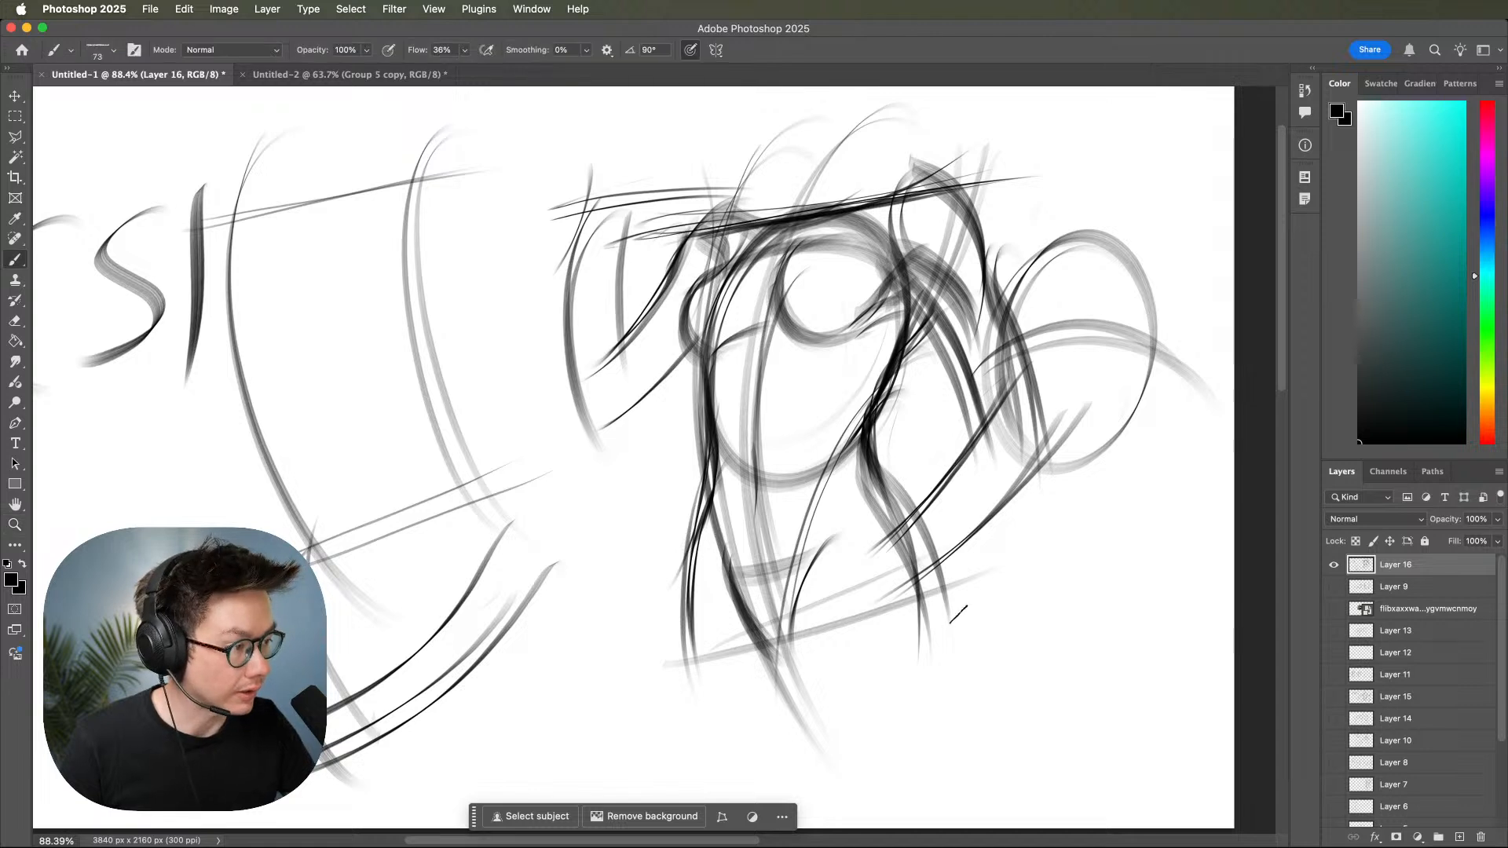
pyautogui.moveTo(984, 519); pyautogui.dragTo(911, 625)
pyautogui.moveTo(911, 529)
pyautogui.mouseDown()
pyautogui.moveTo(855, 578)
pyautogui.moveTo(872, 613)
pyautogui.moveTo(844, 664)
pyautogui.mouseUp()
pyautogui.moveTo(957, 542); pyautogui.dragTo(877, 668)
pyautogui.moveTo(927, 585)
pyautogui.mouseDown()
pyautogui.moveTo(856, 675)
pyautogui.moveTo(871, 680)
pyautogui.mouseUp()
# Draw the main figure's crotch and thigh contours running down from the pelvis on both sides.
pyautogui.moveTo(746, 587); pyautogui.dragTo(781, 663)
pyautogui.moveTo(820, 559); pyautogui.dragTo(801, 795)
pyautogui.moveTo(920, 624); pyautogui.dragTo(813, 805)
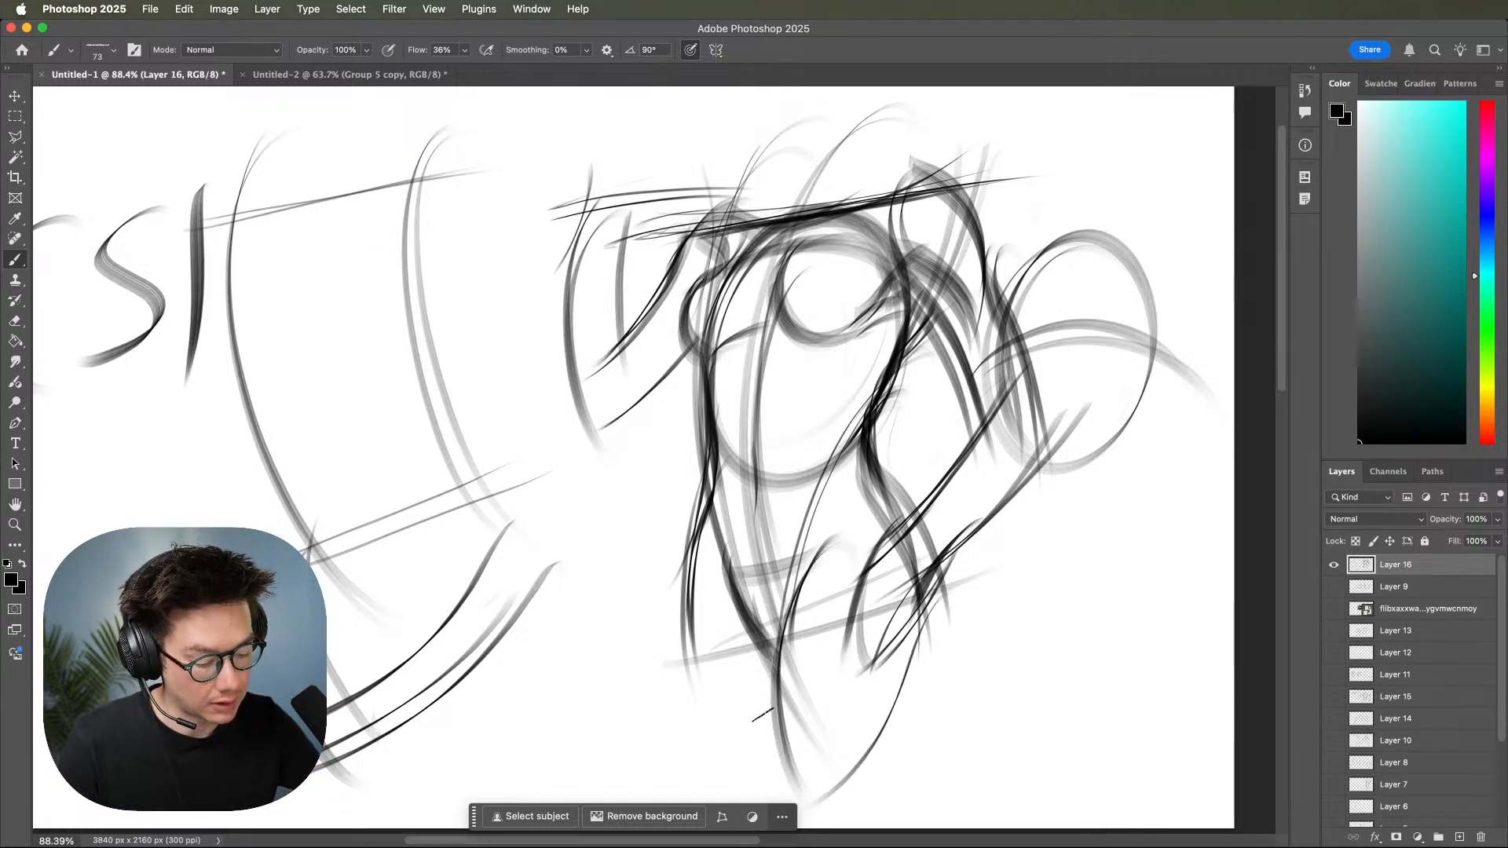
pyautogui.moveTo(705, 518); pyautogui.dragTo(629, 781)
pyautogui.moveTo(705, 583); pyautogui.dragTo(620, 768)
pyautogui.moveTo(788, 597); pyautogui.dragTo(689, 724)
# Fade Layer 16 to 66% opacity and add a new layer above it, with the brush size set to 43 px.
pyautogui.moveTo(1500, 524); pyautogui.dragTo(1472, 542)
pyautogui.click(1459, 838)
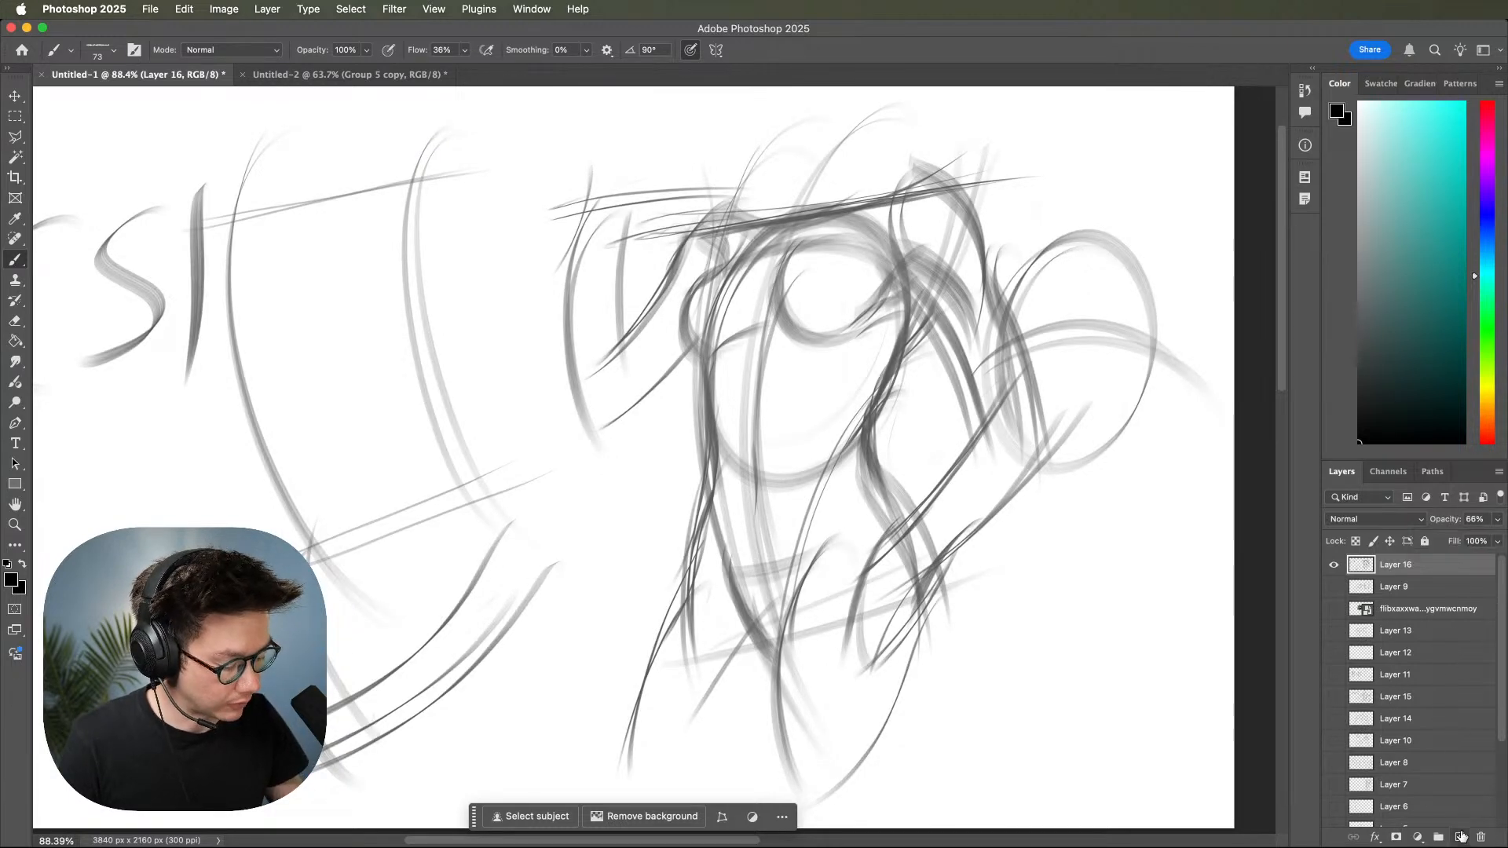
pyautogui.rightClick(945, 453)
pyautogui.moveTo(1064, 95); pyautogui.dragTo(1049, 101)
pyautogui.click(902, 346)
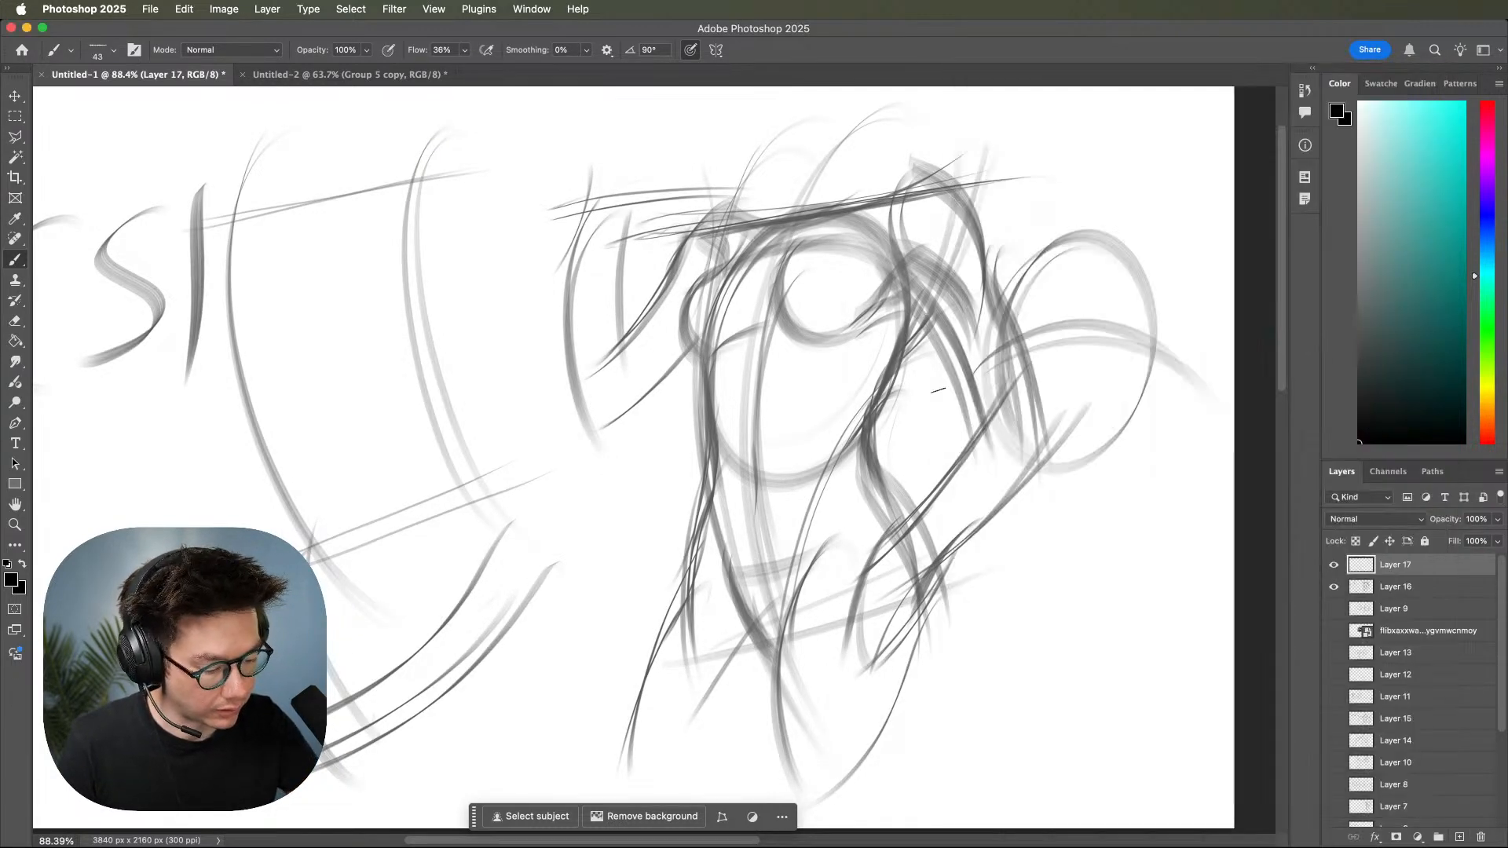
# Fade Layer 16 further to 41% opacity and make Layer 17 active for drawing.
pyautogui.click(1405, 586)
pyautogui.moveTo(1497, 519); pyautogui.dragTo(1457, 550)
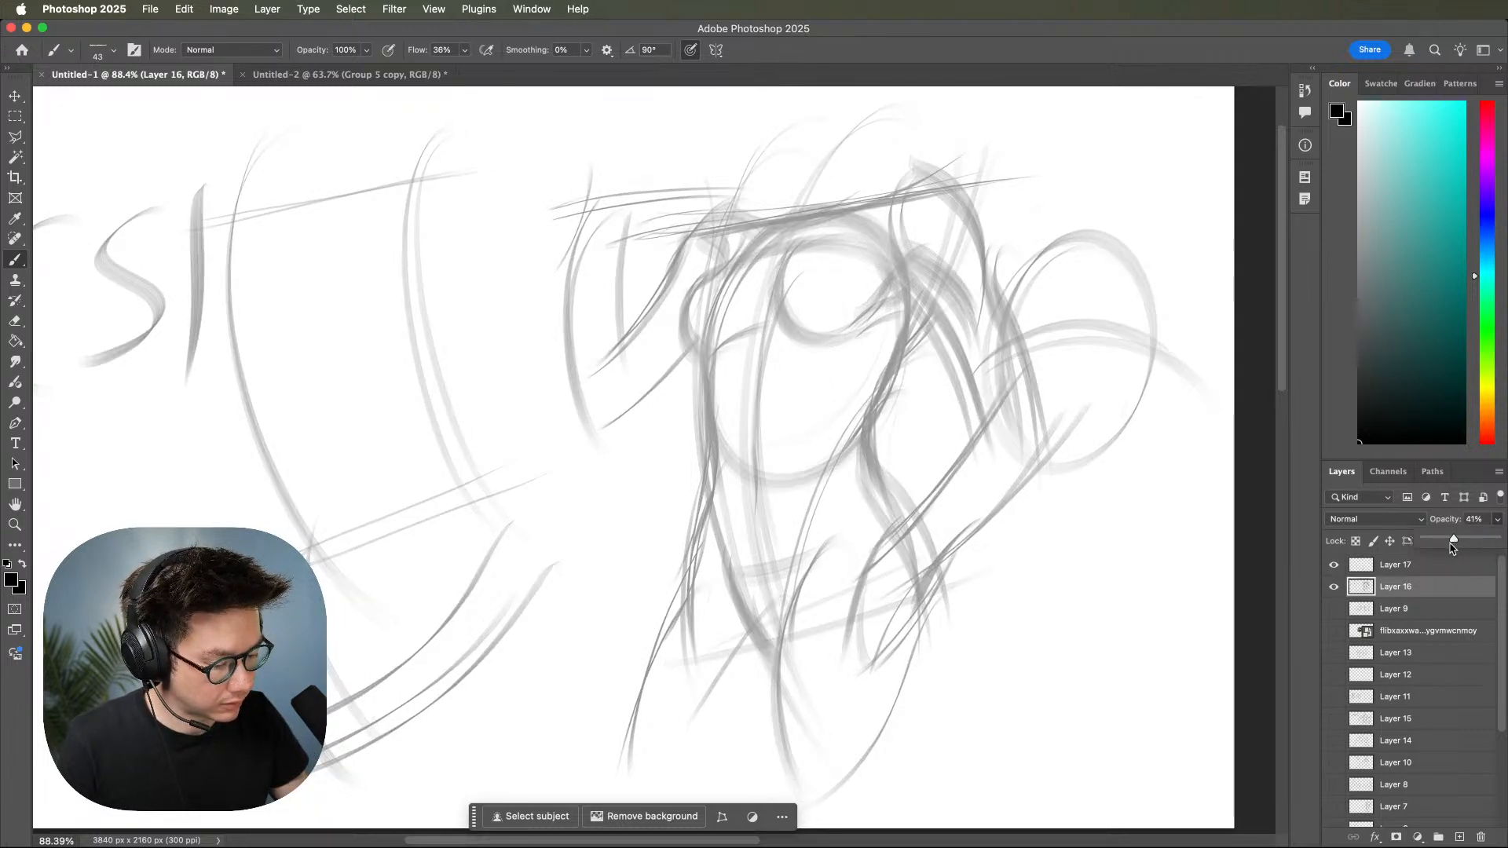
pyautogui.click(1406, 565)
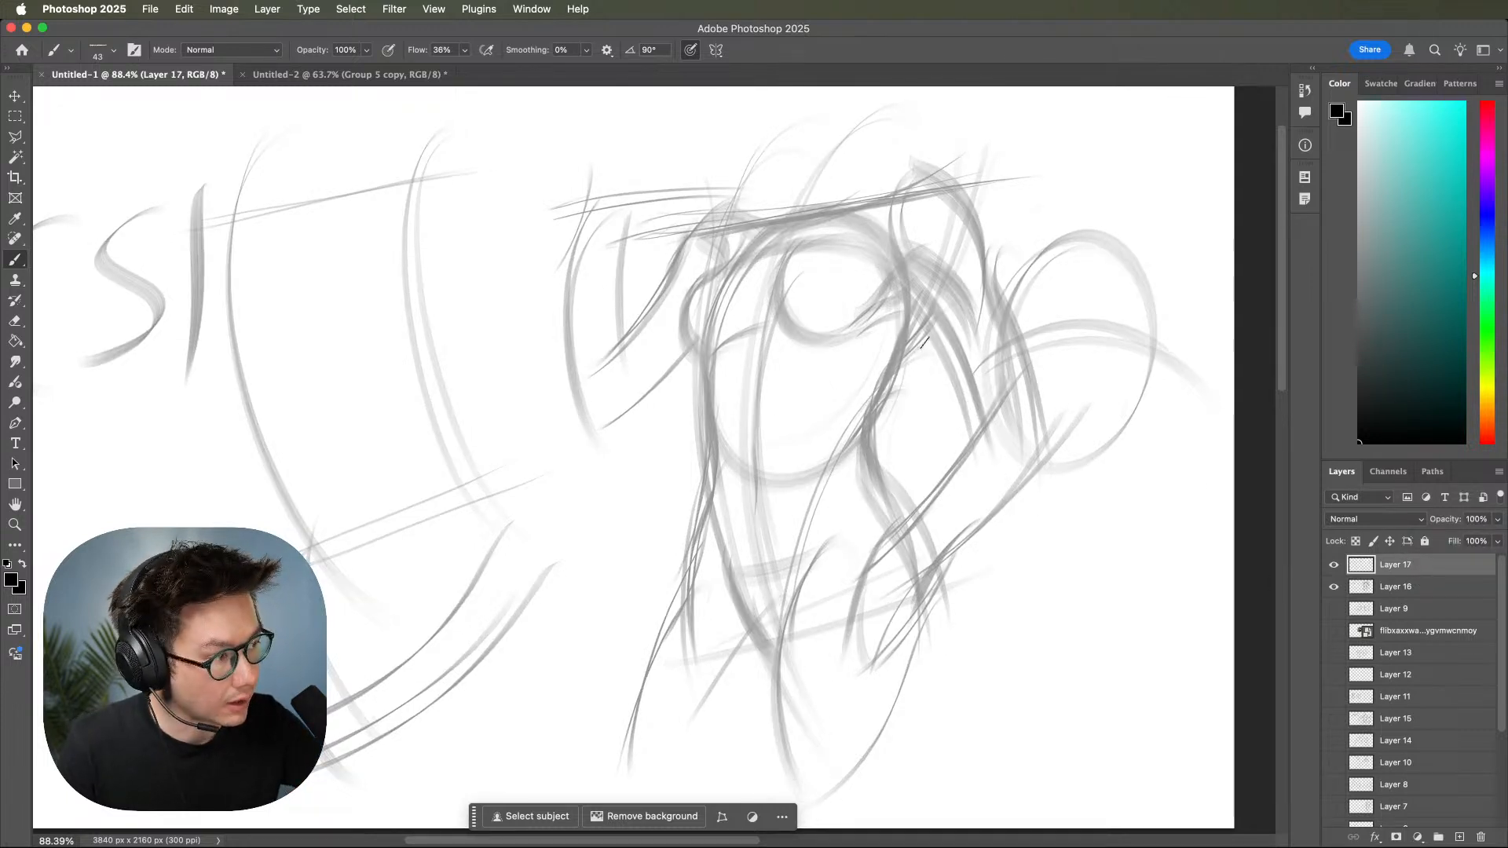
# Ink dark contours over the faded sketch for the right side of the ribcage and the left breast with its underside.
pyautogui.moveTo(925, 322)
pyautogui.mouseDown()
pyautogui.moveTo(900, 359)
pyautogui.moveTo(940, 322)
pyautogui.moveTo(886, 398)
pyautogui.moveTo(909, 340)
pyautogui.moveTo(859, 429)
pyautogui.moveTo(902, 334)
pyautogui.moveTo(839, 444)
pyautogui.mouseUp()
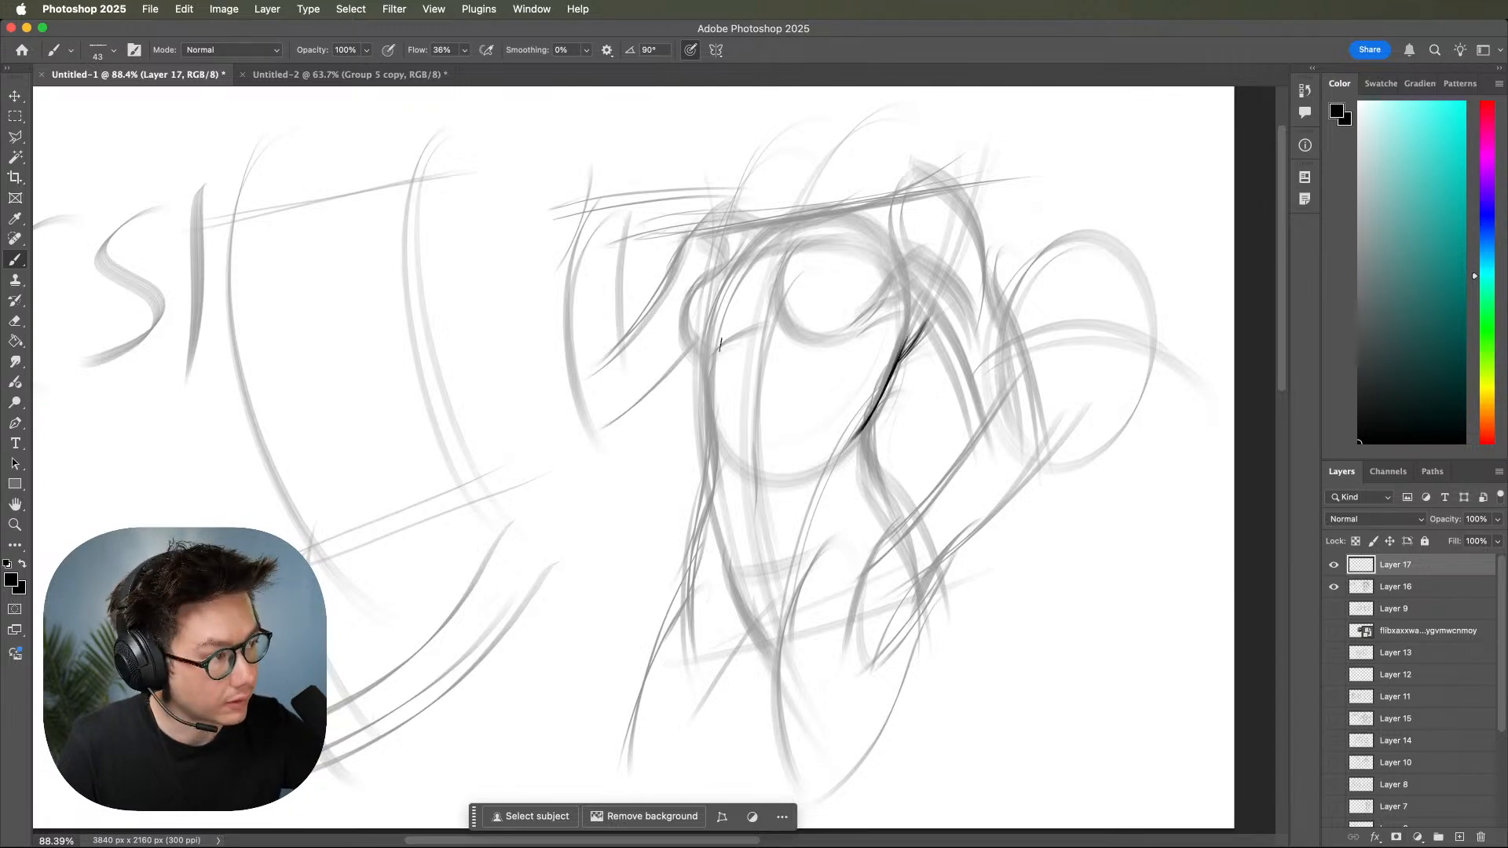
pyautogui.moveTo(742, 245)
pyautogui.mouseDown()
pyautogui.moveTo(687, 306)
pyautogui.moveTo(712, 355)
pyautogui.mouseUp()
pyautogui.moveTo(691, 289)
pyautogui.mouseDown()
pyautogui.moveTo(727, 346)
pyautogui.moveTo(716, 355)
pyautogui.mouseUp()
pyautogui.press('z')
pyautogui.moveTo(822, 357)
pyautogui.mouseDown()
pyautogui.moveTo(872, 354)
pyautogui.moveTo(954, 435)
pyautogui.mouseUp()
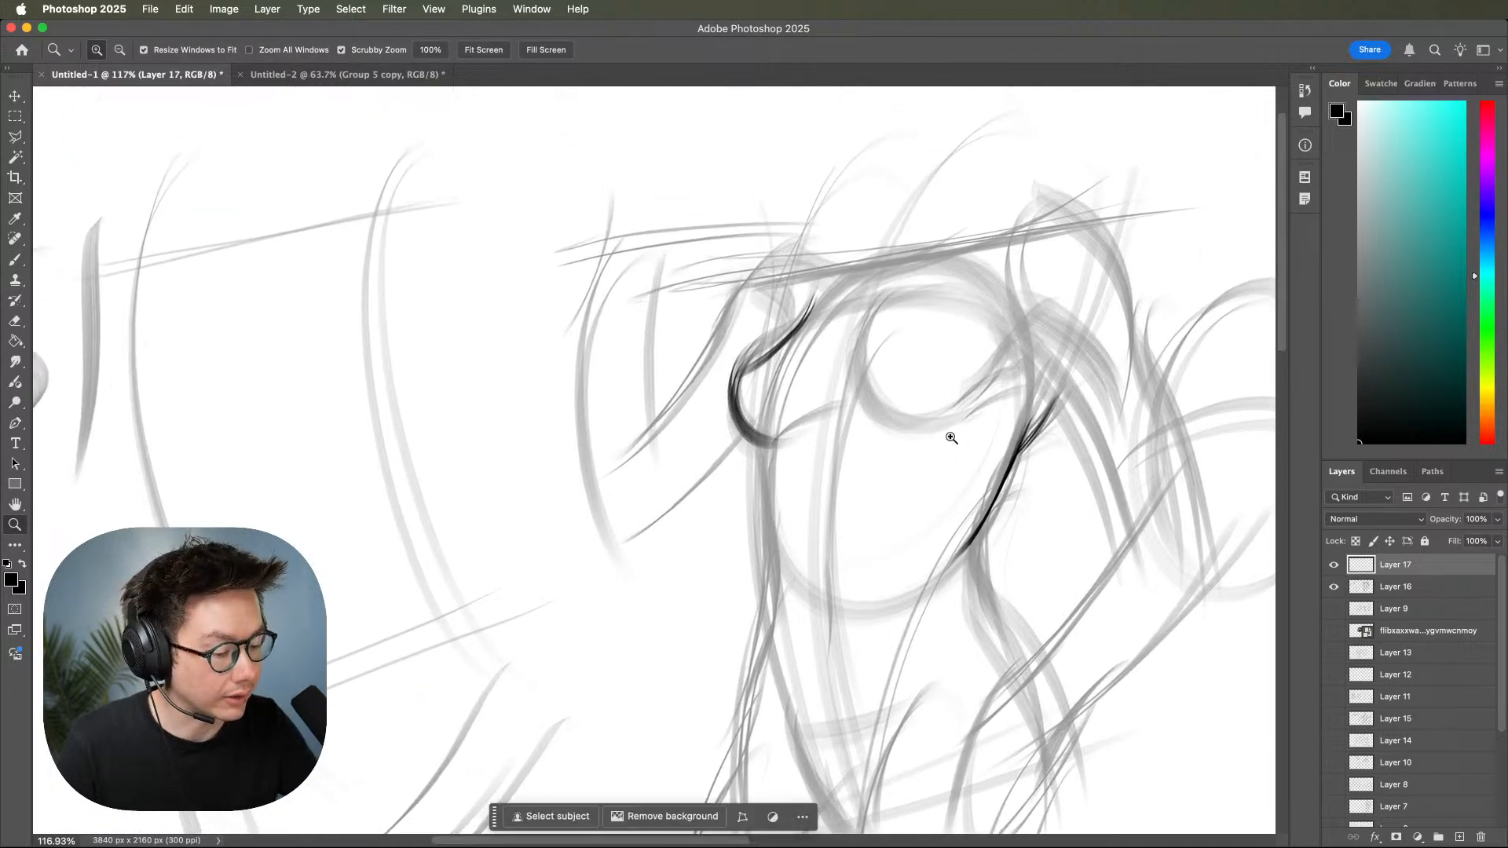
pyautogui.press('b')
pyautogui.moveTo(754, 438)
pyautogui.mouseDown()
pyautogui.moveTo(823, 406)
pyautogui.moveTo(779, 438)
pyautogui.moveTo(841, 414)
pyautogui.moveTo(783, 438)
pyautogui.moveTo(866, 407)
pyautogui.mouseUp()
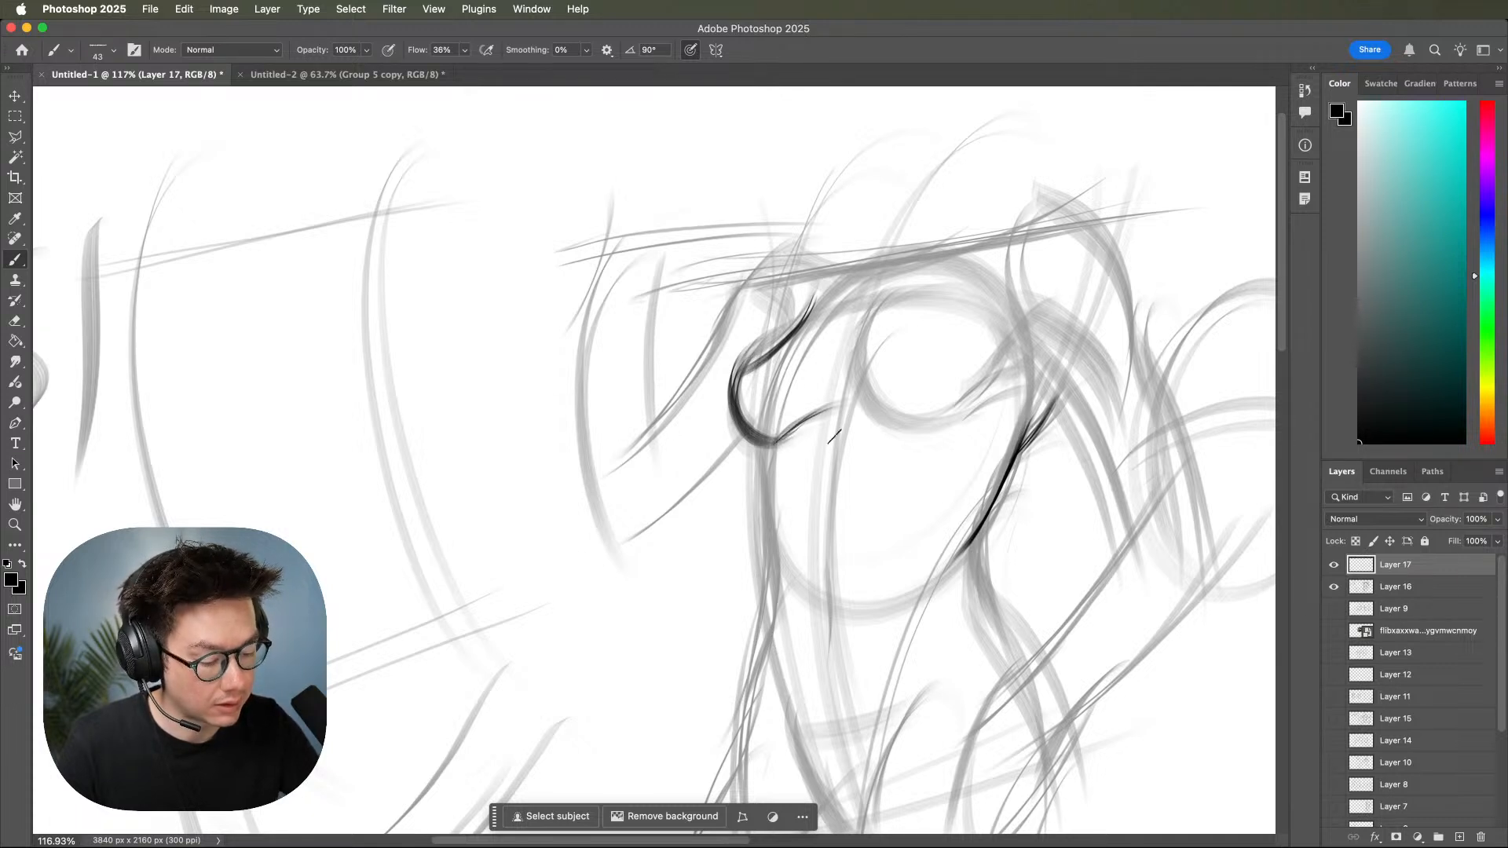
# Ink the left side of the torso from under the breast down to the waist.
pyautogui.press('z')
pyautogui.moveTo(841, 467); pyautogui.dragTo(862, 451)
pyautogui.press('b')
pyautogui.moveTo(743, 440); pyautogui.dragTo(740, 489)
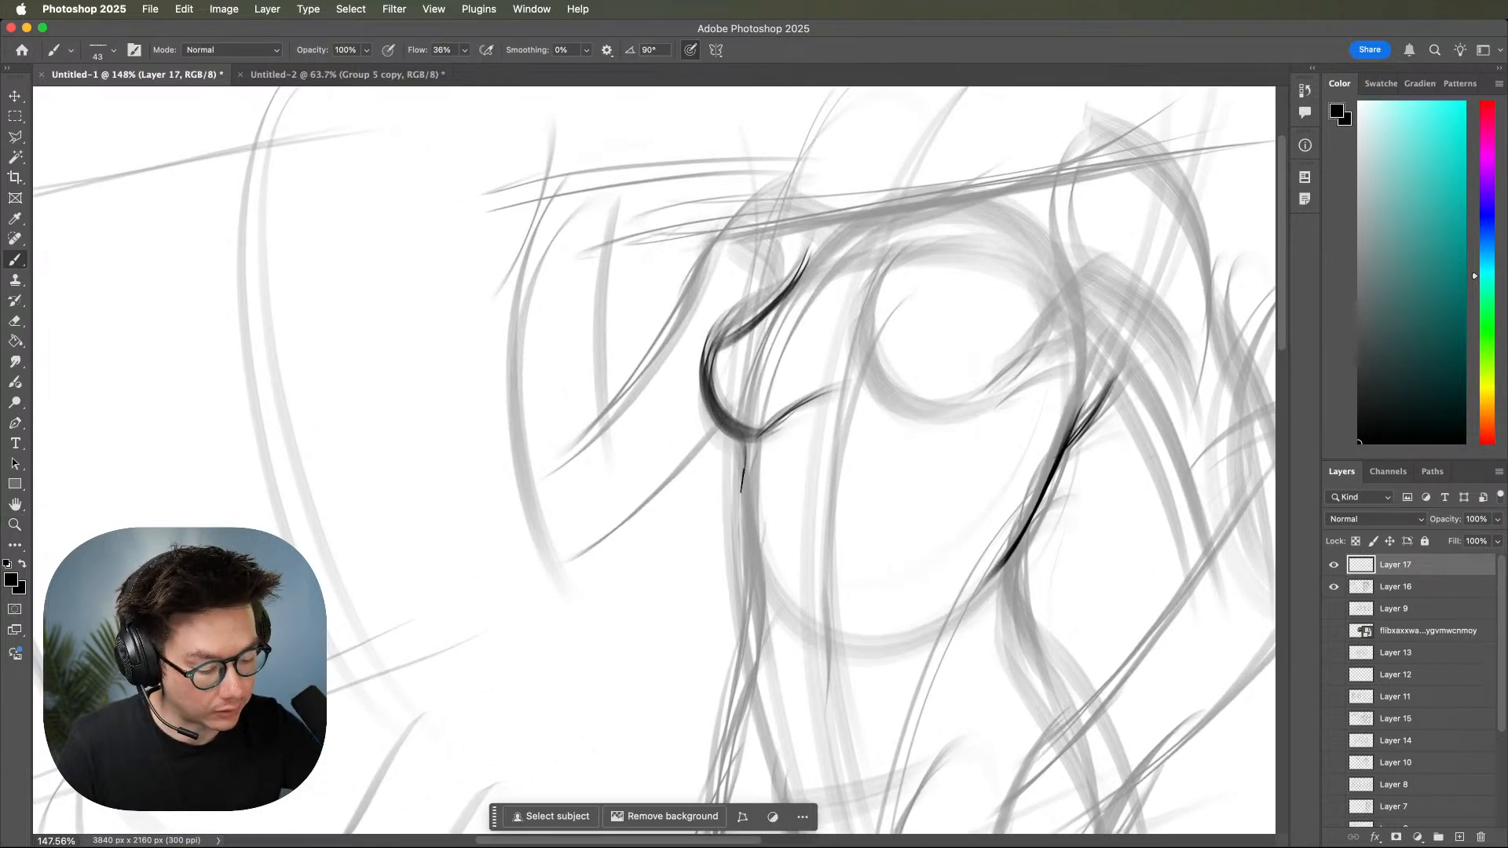
pyautogui.moveTo(738, 435)
pyautogui.mouseDown()
pyautogui.moveTo(766, 589)
pyautogui.moveTo(792, 463)
pyautogui.moveTo(737, 483)
pyautogui.moveTo(805, 593)
pyautogui.moveTo(762, 431)
pyautogui.moveTo(789, 648)
pyautogui.moveTo(766, 588)
pyautogui.mouseUp()
pyautogui.press('z')
pyautogui.moveTo(1043, 608); pyautogui.dragTo(998, 604)
pyautogui.moveTo(1044, 603); pyautogui.dragTo(1031, 428)
pyautogui.moveTo(1034, 547); pyautogui.dragTo(1064, 542)
pyautogui.press('b')
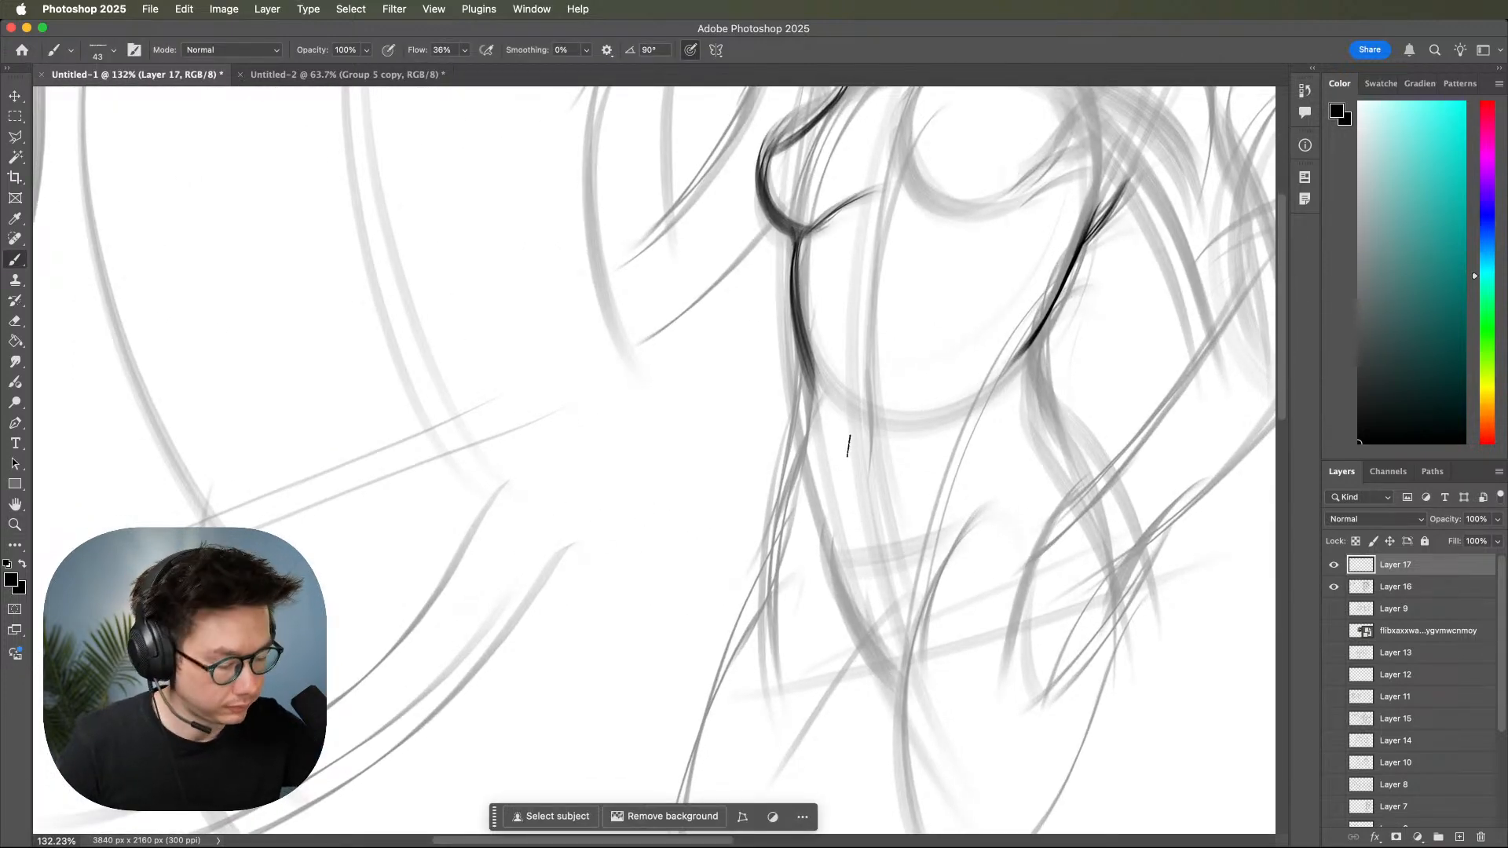
# Ink the left waist contour darker, carrying it down from the ribcage into the start of the hip.
pyautogui.moveTo(809, 357); pyautogui.dragTo(794, 460)
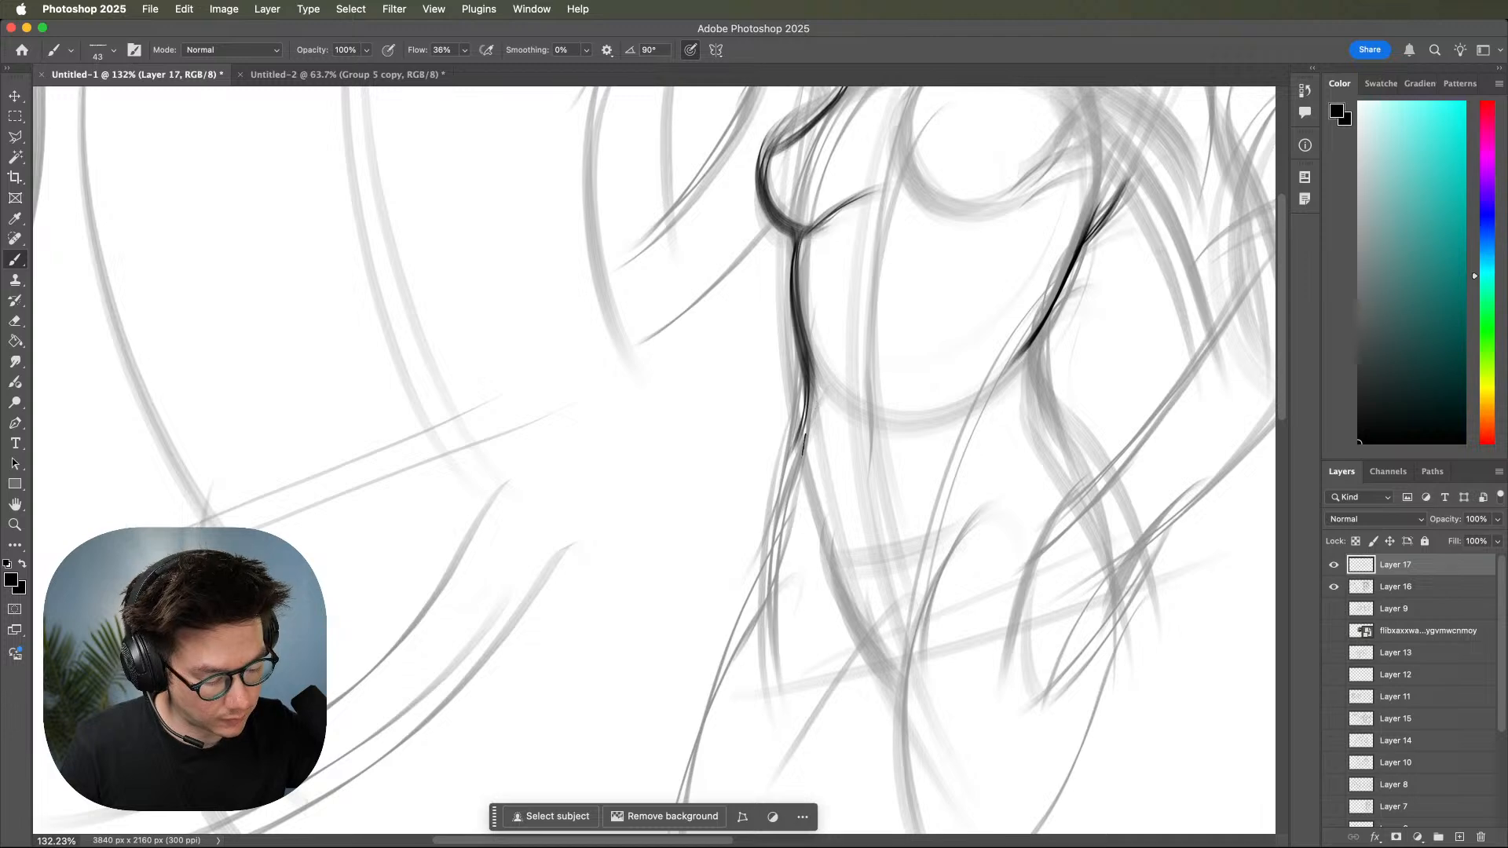
pyautogui.moveTo(799, 447); pyautogui.dragTo(812, 512)
pyautogui.moveTo(812, 407)
pyautogui.mouseDown()
pyautogui.moveTo(801, 466)
pyautogui.moveTo(819, 517)
pyautogui.mouseUp()
pyautogui.moveTo(811, 404)
pyautogui.mouseDown()
pyautogui.moveTo(799, 449)
pyautogui.moveTo(815, 530)
pyautogui.mouseUp()
pyautogui.press('z')
pyautogui.moveTo(1053, 651)
pyautogui.mouseDown()
pyautogui.moveTo(1026, 661)
pyautogui.moveTo(1043, 650)
pyautogui.moveTo(1039, 589)
pyautogui.mouseUp()
pyautogui.press('b')
pyautogui.moveTo(778, 395)
pyautogui.mouseDown()
pyautogui.moveTo(760, 466)
pyautogui.moveTo(776, 509)
pyautogui.mouseUp()
pyautogui.press('super+z')
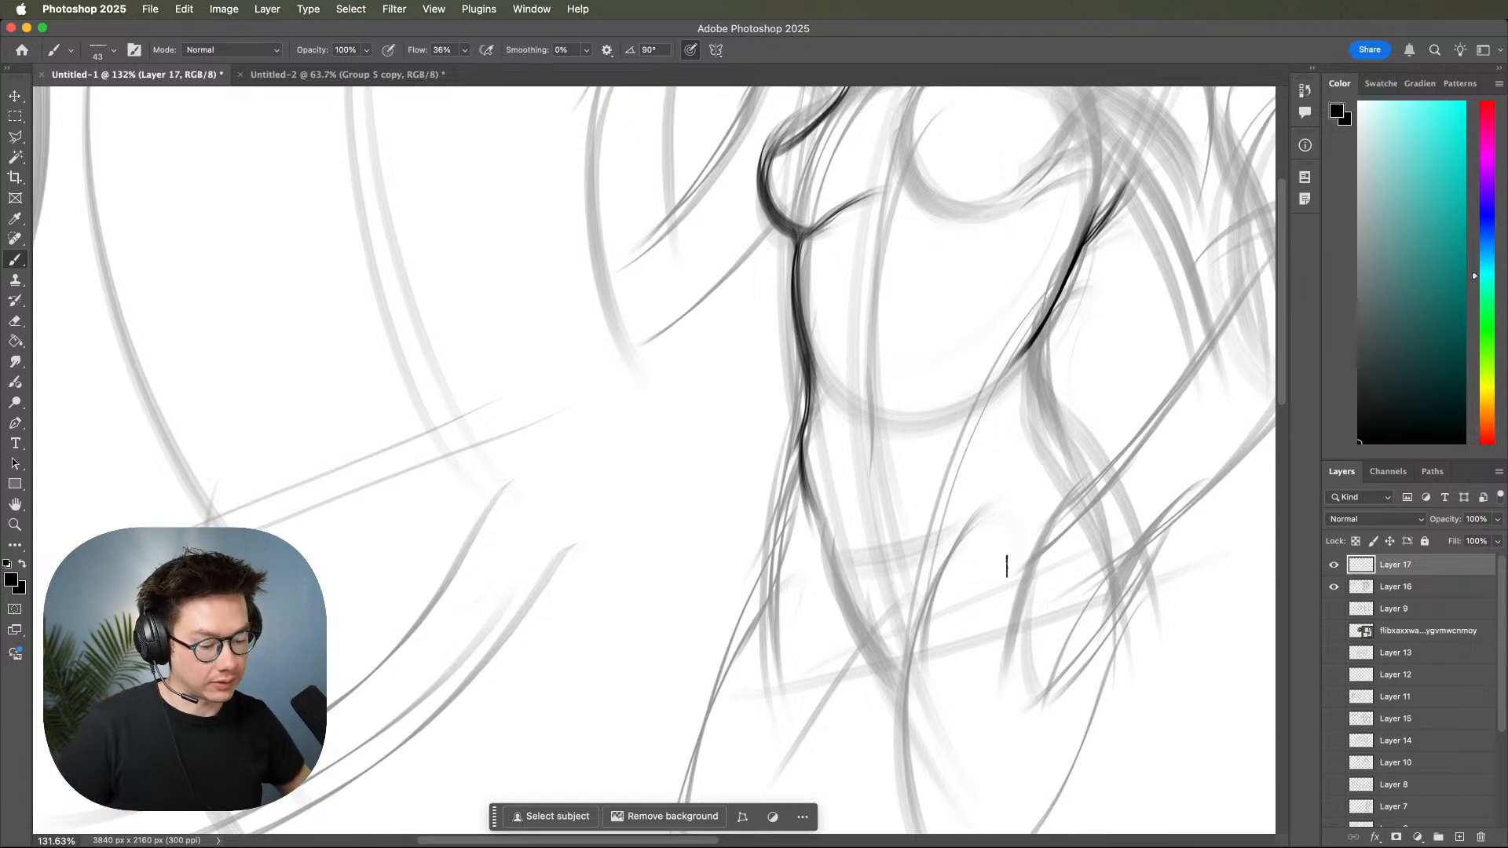
# Ink the left hip's outer curve and the lines between the thighs, undoing the last two strokes.
pyautogui.moveTo(802, 470); pyautogui.dragTo(759, 576)
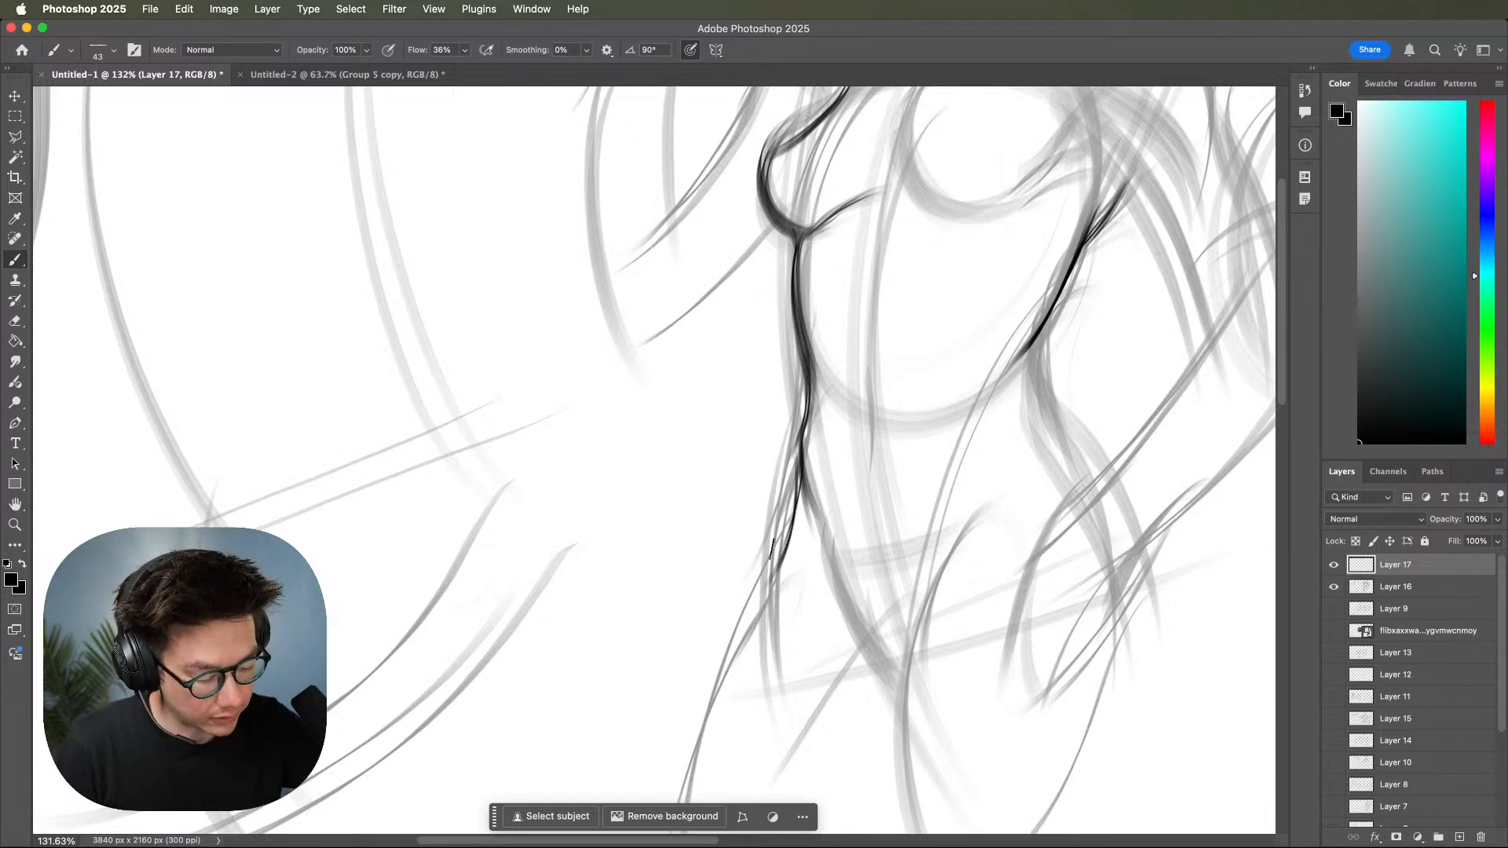
pyautogui.moveTo(884, 502); pyautogui.dragTo(907, 434)
pyautogui.moveTo(823, 399); pyautogui.dragTo(830, 766)
pyautogui.moveTo(908, 588)
pyautogui.mouseDown()
pyautogui.moveTo(817, 760)
pyautogui.moveTo(860, 679)
pyautogui.moveTo(837, 741)
pyautogui.mouseUp()
pyautogui.moveTo(900, 635)
pyautogui.mouseDown()
pyautogui.moveTo(844, 753)
pyautogui.moveTo(891, 675)
pyautogui.moveTo(833, 776)
pyautogui.mouseUp()
pyautogui.moveTo(885, 682)
pyautogui.mouseDown()
pyautogui.moveTo(830, 792)
pyautogui.moveTo(844, 769)
pyautogui.mouseUp()
pyautogui.moveTo(831, 450)
pyautogui.mouseDown()
pyautogui.moveTo(837, 737)
pyautogui.moveTo(846, 657)
pyautogui.mouseUp()
pyautogui.press('super+z')
pyautogui.press('super+z')
# Darken the left thigh's outer contour with repeated strokes and add a long line down its inner side.
pyautogui.moveTo(814, 428); pyautogui.dragTo(756, 567)
pyautogui.moveTo(817, 478)
pyautogui.mouseDown()
pyautogui.moveTo(716, 797)
pyautogui.moveTo(719, 773)
pyautogui.mouseUp()
pyautogui.moveTo(789, 509)
pyautogui.mouseDown()
pyautogui.moveTo(722, 667)
pyautogui.moveTo(716, 794)
pyautogui.mouseUp()
pyautogui.moveTo(821, 489); pyautogui.dragTo(826, 792)
pyautogui.moveTo(1026, 601); pyautogui.dragTo(930, 662)
pyautogui.moveTo(945, 583); pyautogui.dragTo(912, 627)
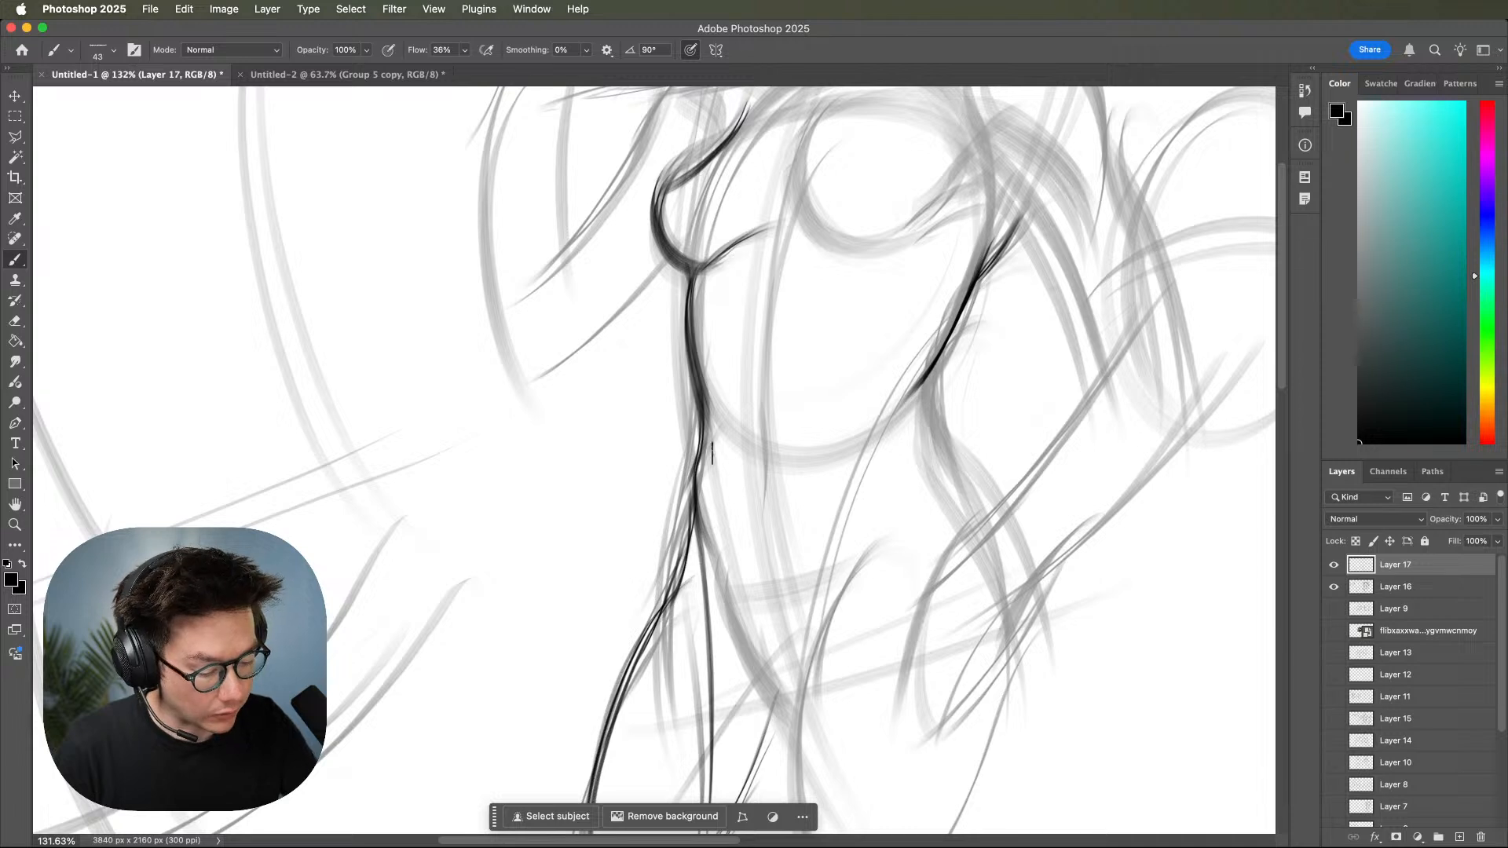
pyautogui.hscroll(-5, 675, 494)
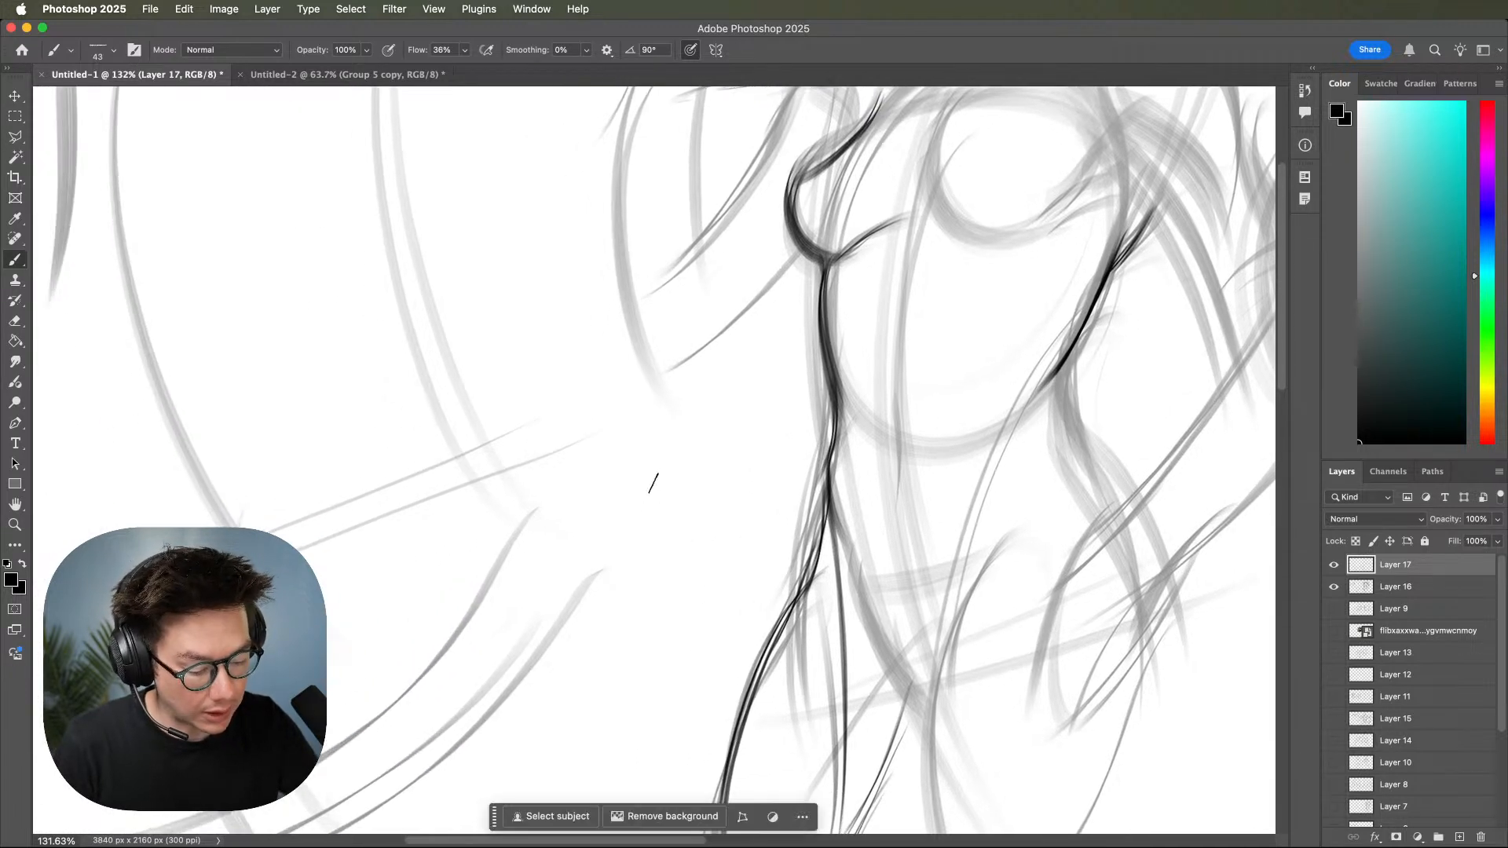
# Sketch the rectangular front face of a box in the empty area to the left of the waist.
pyautogui.moveTo(601, 471); pyautogui.dragTo(632, 631)
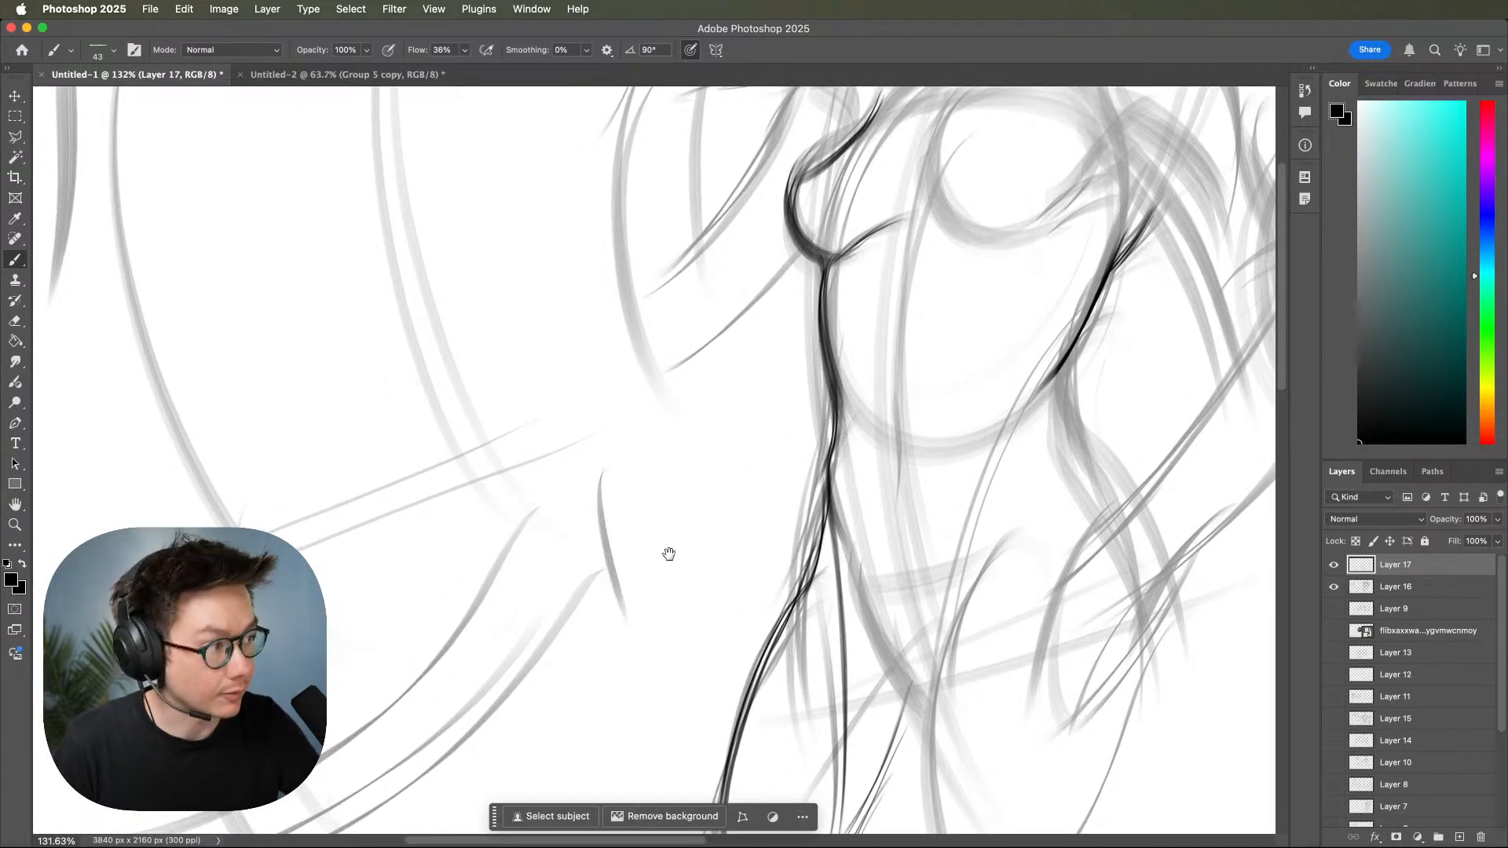
pyautogui.moveTo(601, 507); pyautogui.dragTo(633, 449)
pyautogui.moveTo(581, 497)
pyautogui.mouseDown()
pyautogui.moveTo(746, 464)
pyautogui.moveTo(766, 437)
pyautogui.moveTo(744, 519)
pyautogui.mouseUp()
pyautogui.moveTo(774, 432); pyautogui.dragTo(750, 524)
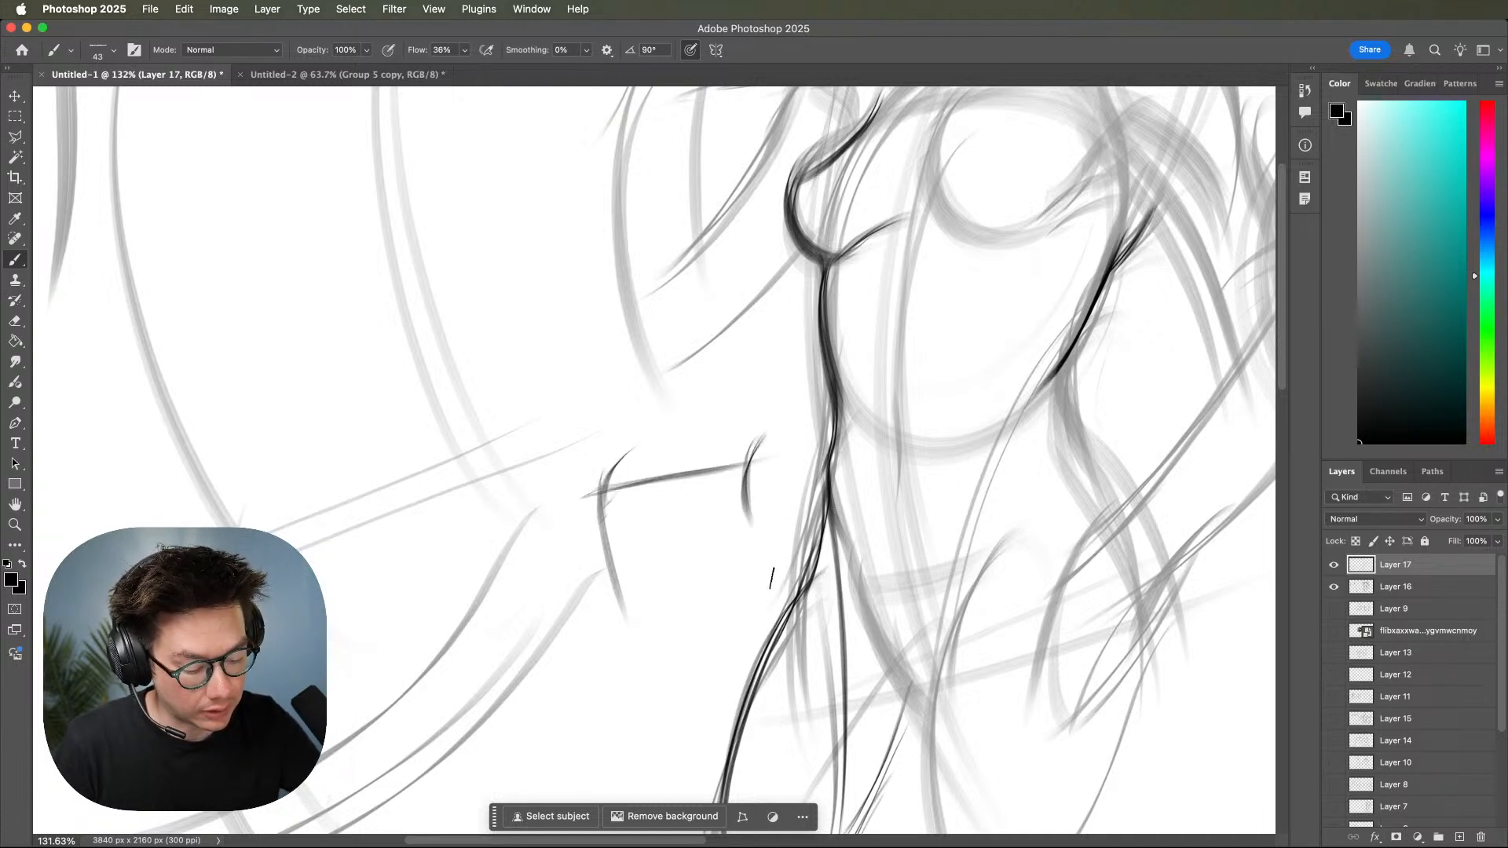
pyautogui.moveTo(601, 501)
pyautogui.mouseDown()
pyautogui.moveTo(741, 479)
pyautogui.moveTo(766, 597)
pyautogui.mouseUp()
pyautogui.moveTo(748, 465); pyautogui.dragTo(765, 593)
pyautogui.moveTo(591, 582); pyautogui.dragTo(797, 559)
pyautogui.moveTo(607, 540)
pyautogui.mouseDown()
pyautogui.moveTo(655, 651)
pyautogui.moveTo(785, 598)
pyautogui.mouseUp()
pyautogui.moveTo(677, 607); pyautogui.dragTo(758, 593)
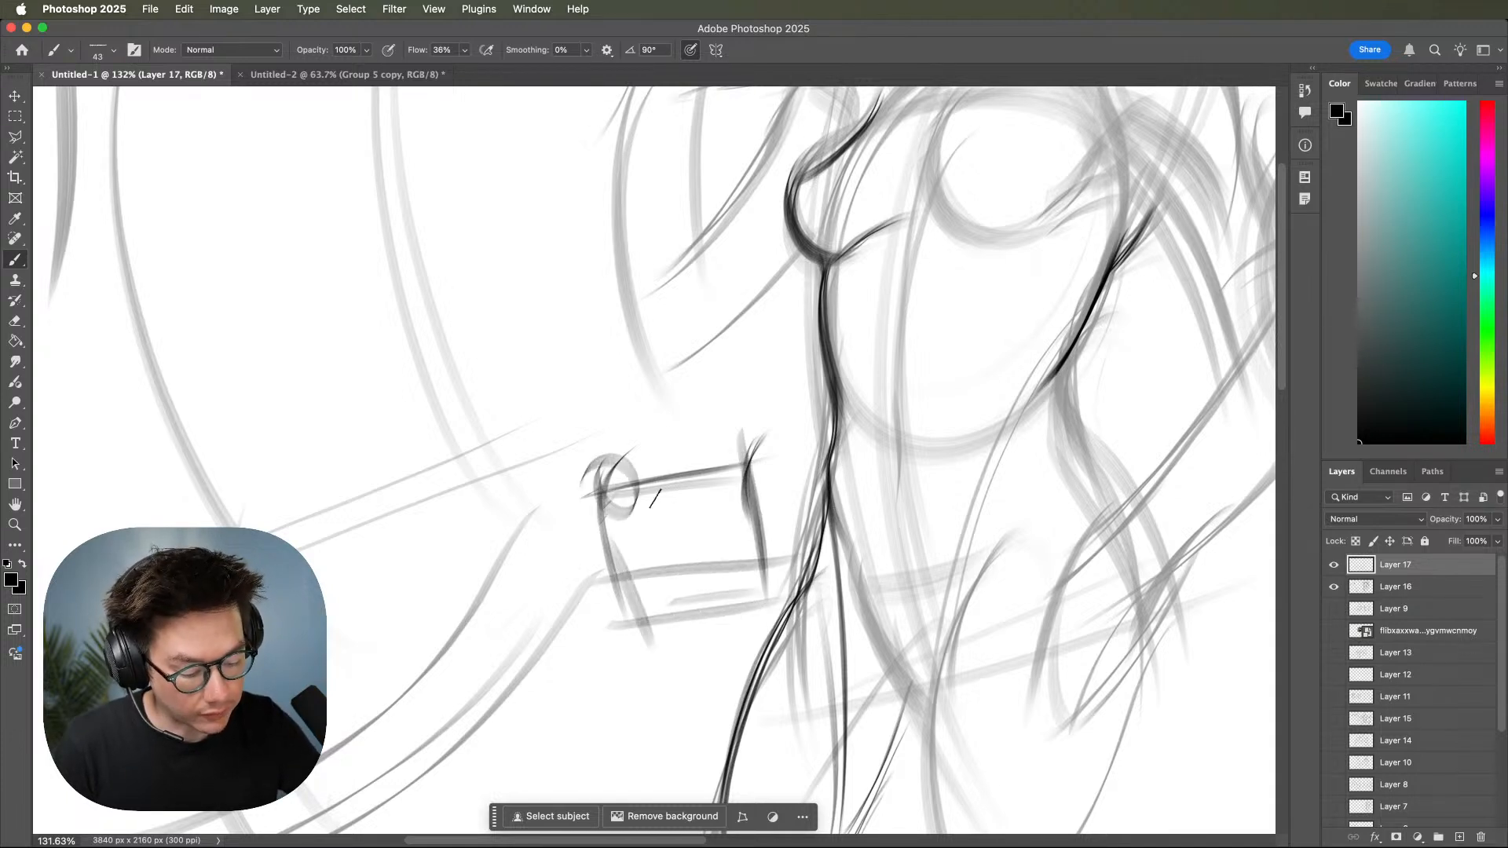
# Add the receding top and right side faces to the box to complete its perspective form.
pyautogui.moveTo(577, 499); pyautogui.dragTo(750, 470)
pyautogui.moveTo(573, 508)
pyautogui.mouseDown()
pyautogui.moveTo(750, 469)
pyautogui.moveTo(794, 414)
pyautogui.mouseUp()
pyautogui.moveTo(735, 483); pyautogui.dragTo(799, 404)
pyautogui.moveTo(599, 463); pyautogui.dragTo(801, 412)
pyautogui.moveTo(640, 450)
pyautogui.mouseDown()
pyautogui.moveTo(769, 424)
pyautogui.moveTo(794, 573)
pyautogui.mouseUp()
pyautogui.moveTo(783, 417)
pyautogui.mouseDown()
pyautogui.moveTo(812, 546)
pyautogui.moveTo(801, 509)
pyautogui.mouseUp()
pyautogui.moveTo(764, 580); pyautogui.dragTo(803, 509)
pyautogui.moveTo(1086, 566); pyautogui.dragTo(987, 572)
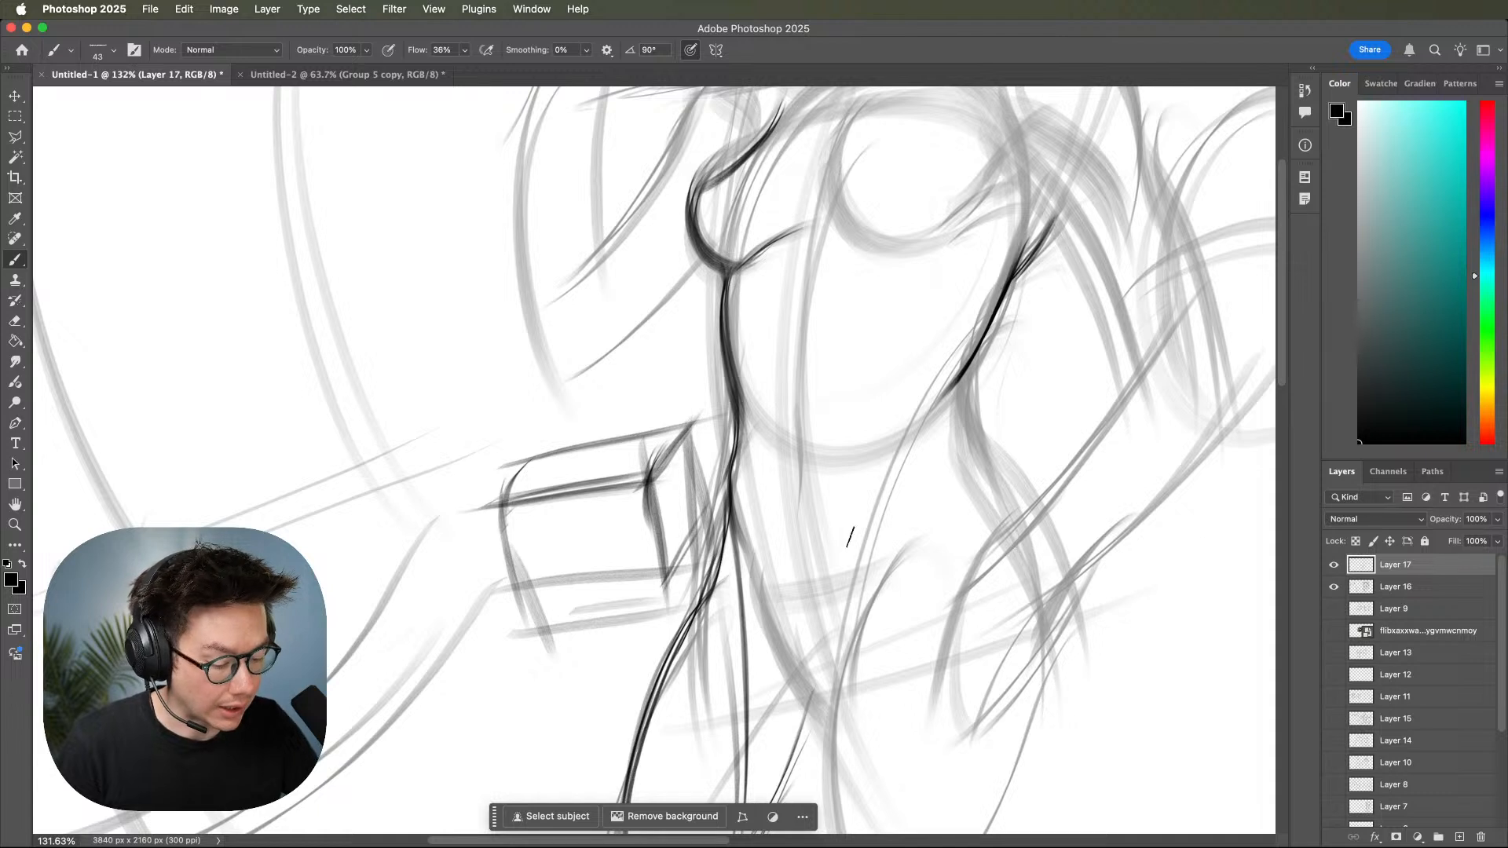
pyautogui.moveTo(692, 430); pyautogui.dragTo(703, 562)
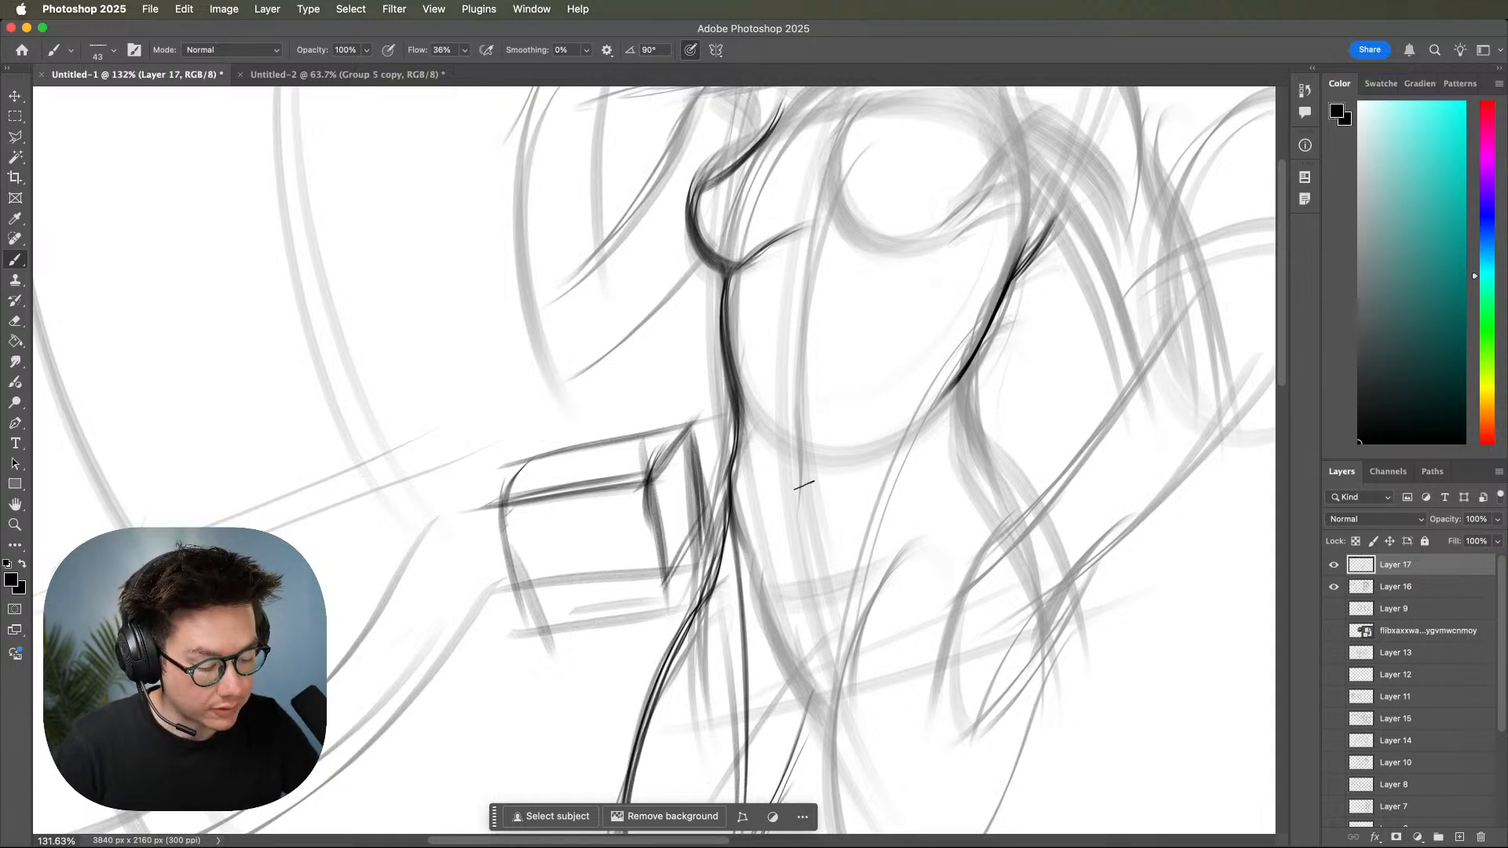
# Draw a light cross line over the waist and ink the front hip contour from it down into the thigh.
pyautogui.moveTo(707, 504)
pyautogui.mouseDown()
pyautogui.moveTo(942, 481)
pyautogui.moveTo(876, 512)
pyautogui.moveTo(871, 537)
pyautogui.mouseUp()
pyautogui.moveTo(889, 475); pyautogui.dragTo(879, 527)
pyautogui.moveTo(900, 468); pyautogui.dragTo(874, 616)
pyautogui.moveTo(880, 512); pyautogui.dragTo(867, 673)
pyautogui.moveTo(973, 564)
pyautogui.mouseDown()
pyautogui.moveTo(951, 512)
pyautogui.moveTo(829, 794)
pyautogui.mouseUp()
pyautogui.moveTo(884, 482); pyautogui.dragTo(838, 777)
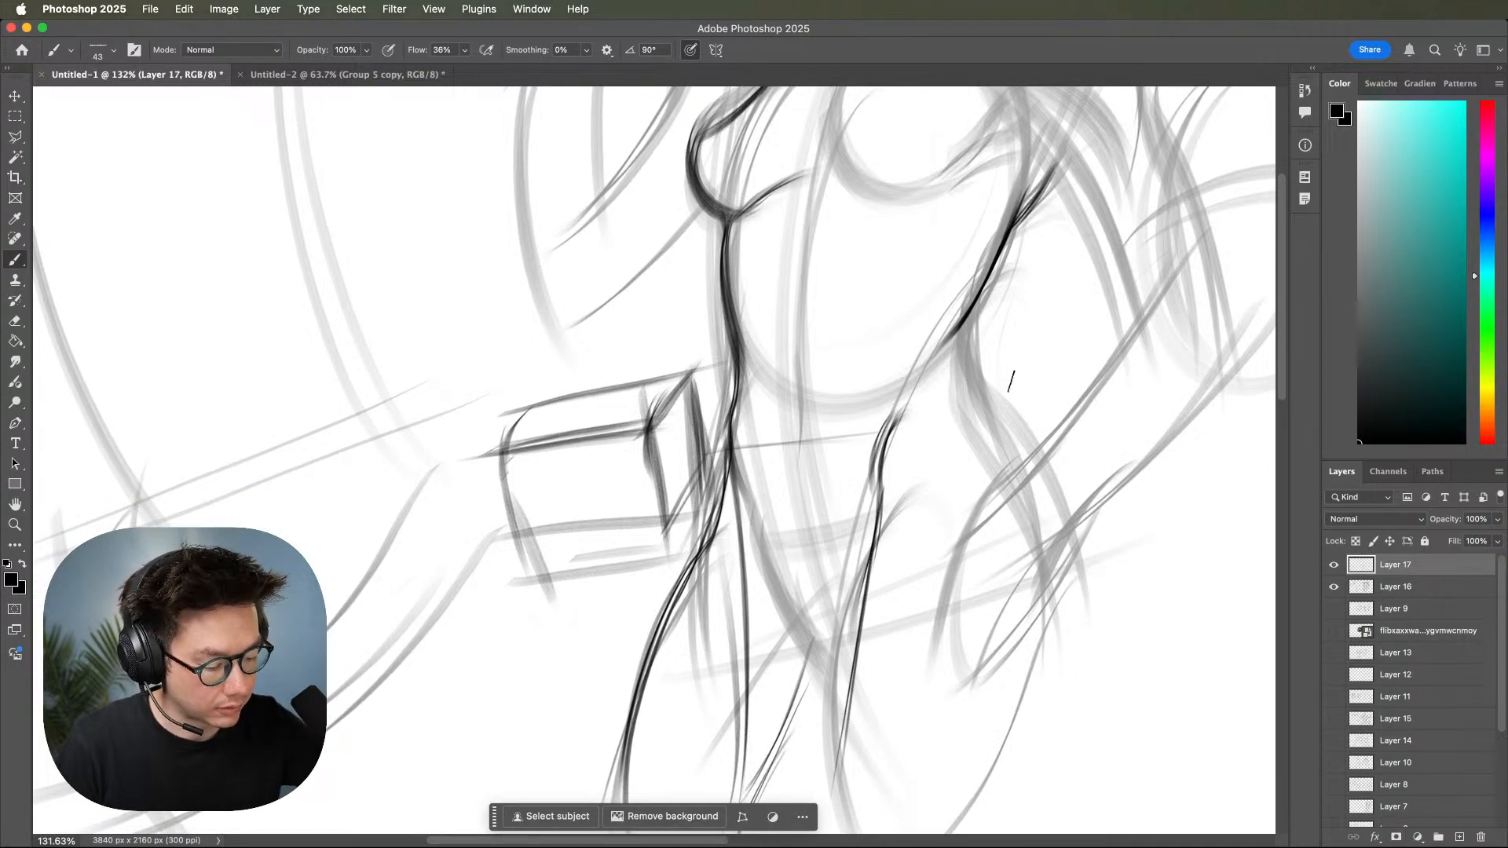
# Ink the torso's right contour from the waist pinch out over the hip.
pyautogui.moveTo(1027, 363); pyautogui.dragTo(938, 434)
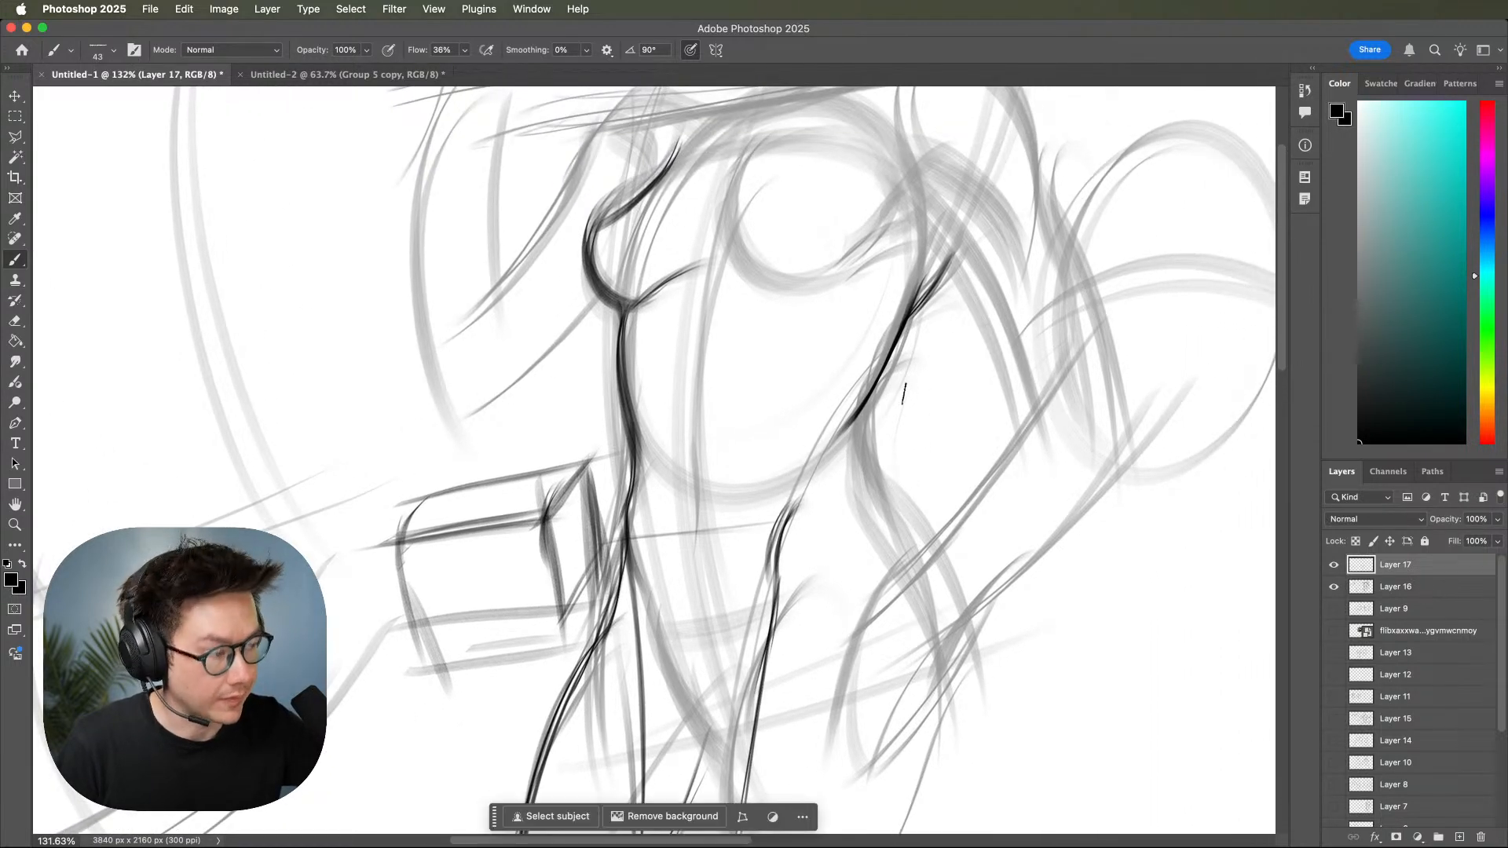
pyautogui.moveTo(877, 373)
pyautogui.mouseDown()
pyautogui.moveTo(857, 451)
pyautogui.moveTo(904, 572)
pyautogui.mouseUp()
pyautogui.moveTo(848, 428)
pyautogui.mouseDown()
pyautogui.moveTo(911, 594)
pyautogui.moveTo(918, 583)
pyautogui.mouseUp()
pyautogui.moveTo(1023, 701); pyautogui.dragTo(986, 626)
pyautogui.moveTo(903, 589); pyautogui.dragTo(907, 664)
pyautogui.moveTo(1024, 637)
pyautogui.mouseDown()
pyautogui.moveTo(971, 710)
pyautogui.moveTo(950, 796)
pyautogui.mouseUp()
pyautogui.moveTo(942, 618); pyautogui.dragTo(1091, 633)
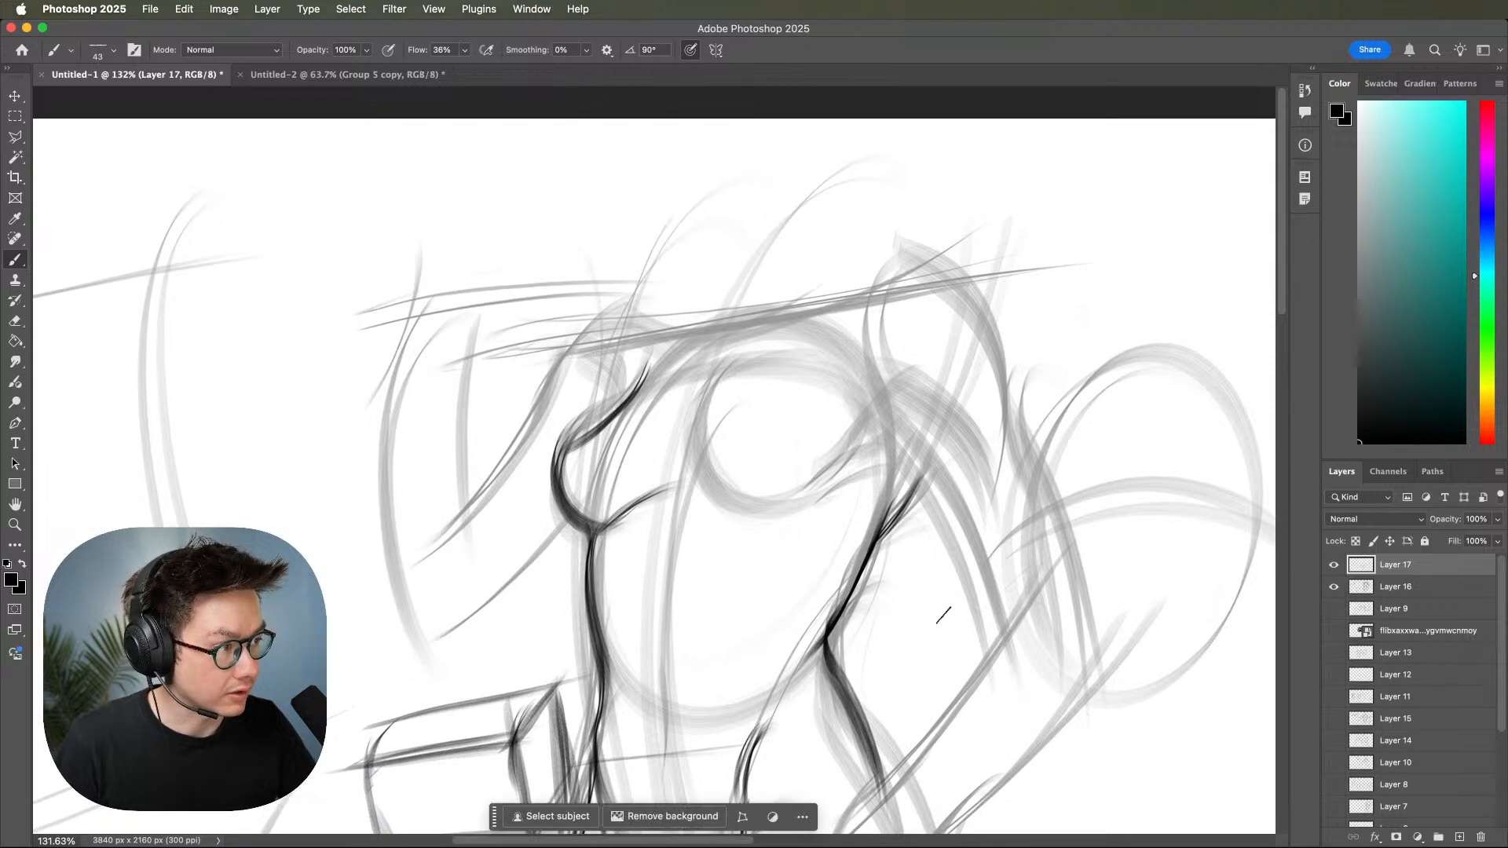
# Ink the underside of the right breast and extend the line up to the armpit.
pyautogui.moveTo(701, 475)
pyautogui.mouseDown()
pyautogui.moveTo(813, 509)
pyautogui.moveTo(875, 404)
pyautogui.mouseUp()
pyautogui.moveTo(730, 497); pyautogui.dragTo(875, 411)
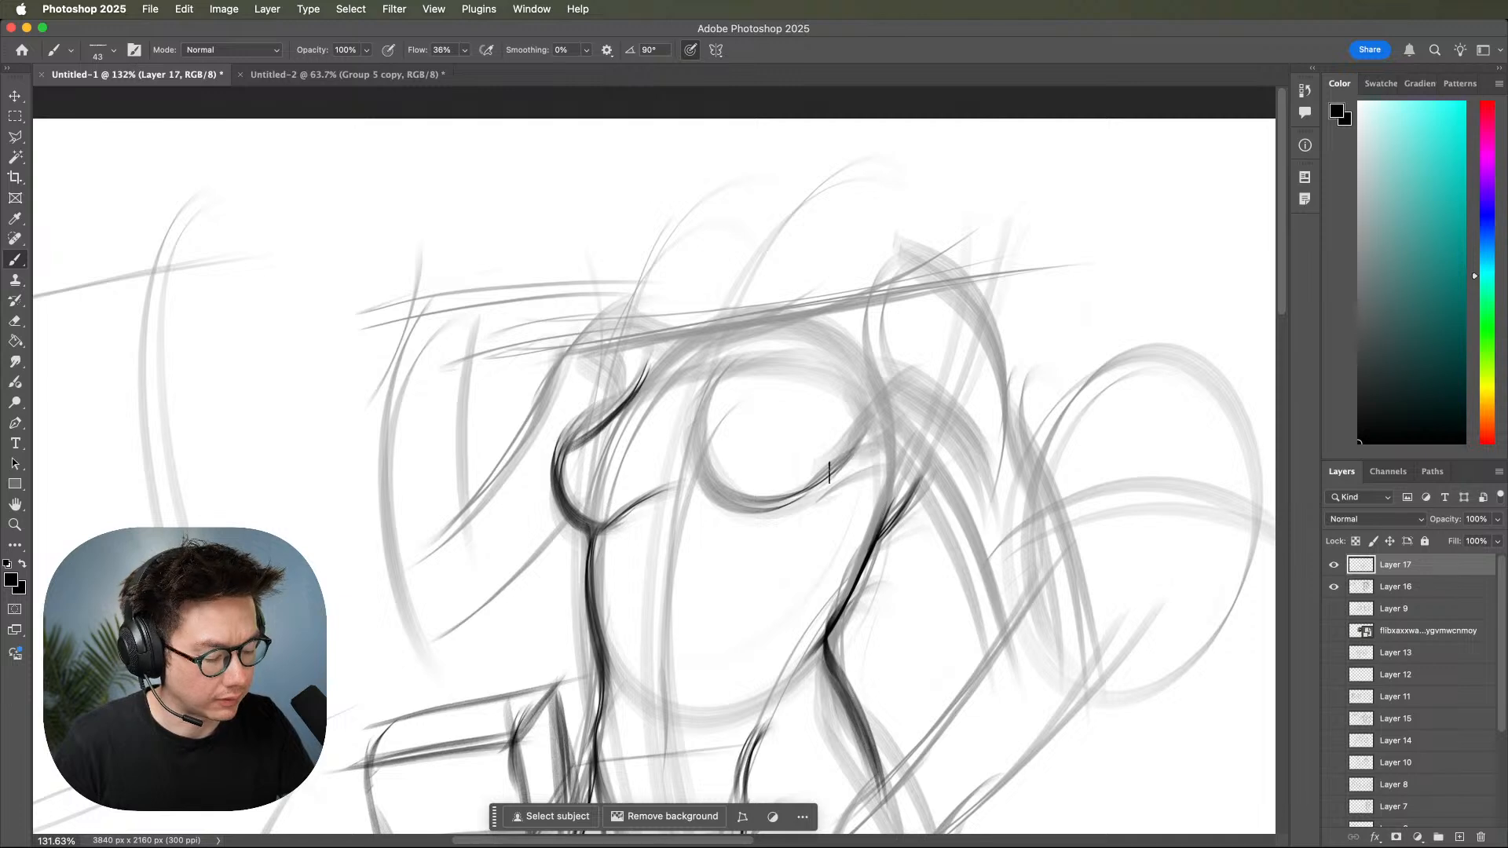
pyautogui.press('z')
pyautogui.moveTo(1083, 511)
pyautogui.mouseDown()
pyautogui.moveTo(1054, 559)
pyautogui.moveTo(1027, 561)
pyautogui.moveTo(1094, 545)
pyautogui.mouseUp()
pyautogui.moveTo(1005, 559)
pyautogui.mouseDown()
pyautogui.moveTo(983, 623)
pyautogui.moveTo(985, 695)
pyautogui.mouseUp()
pyautogui.press('b')
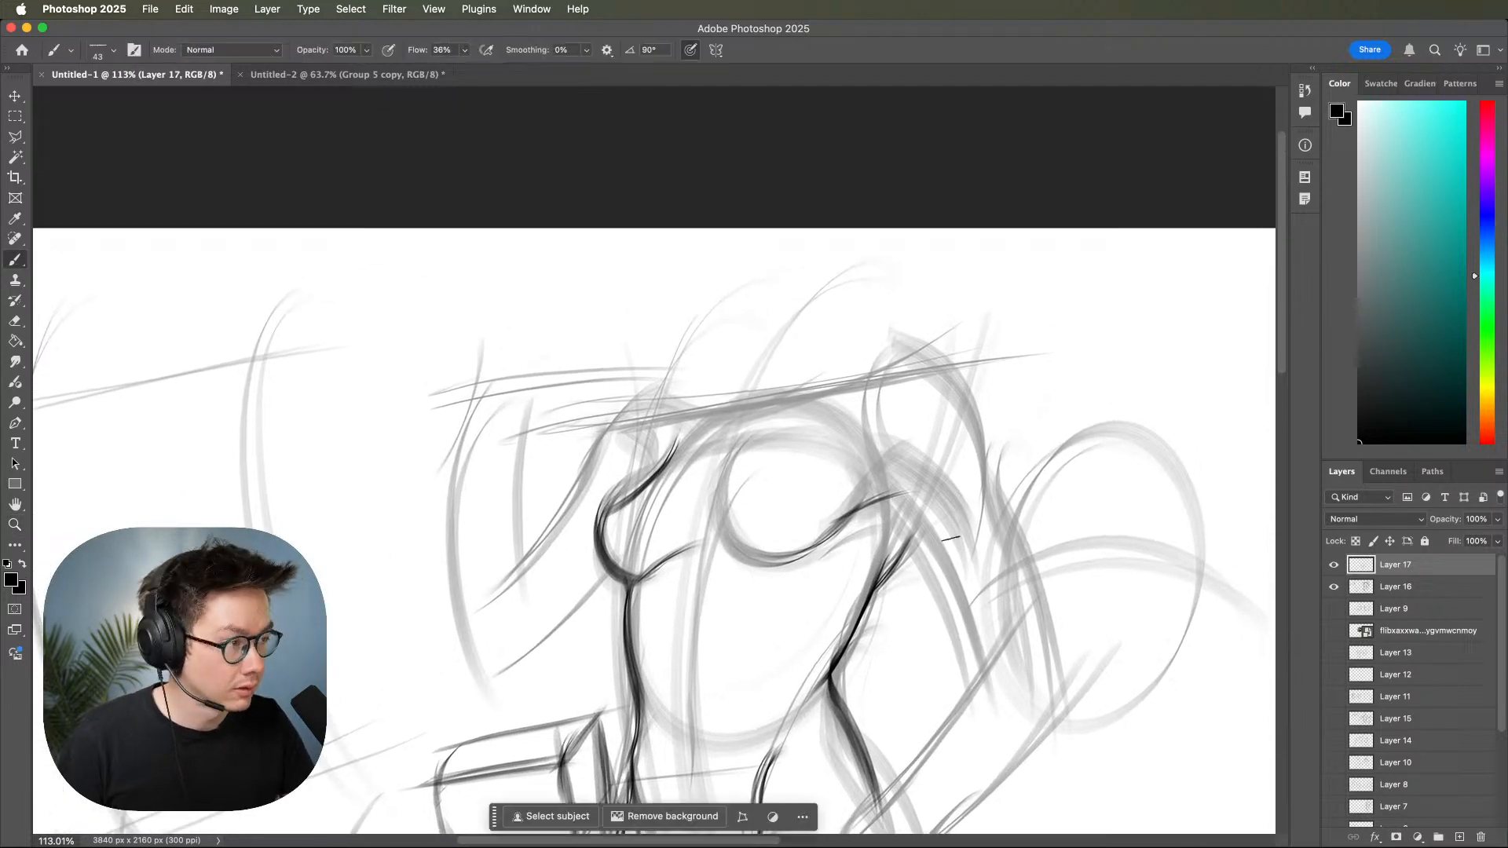
# Ink the shoulder line, the right shoulder's outer curve and both edges of the right upper arm.
pyautogui.moveTo(821, 391)
pyautogui.mouseDown()
pyautogui.moveTo(951, 361)
pyautogui.moveTo(973, 457)
pyautogui.mouseUp()
pyautogui.moveTo(928, 364)
pyautogui.mouseDown()
pyautogui.moveTo(988, 515)
pyautogui.moveTo(1028, 505)
pyautogui.moveTo(1021, 384)
pyautogui.mouseUp()
pyautogui.moveTo(971, 342); pyautogui.dragTo(989, 434)
pyautogui.moveTo(975, 381); pyautogui.dragTo(1032, 617)
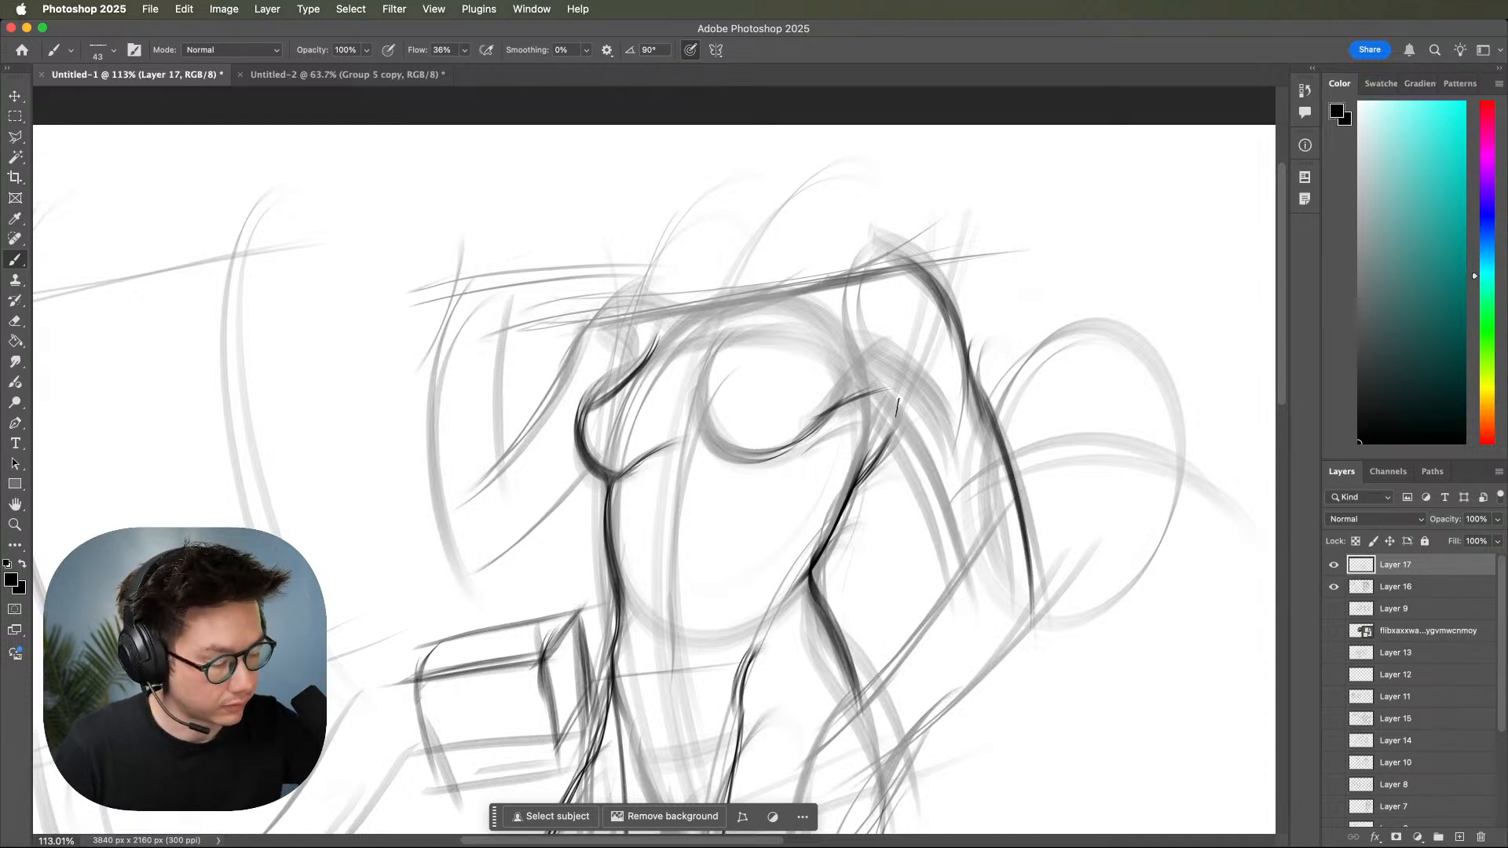
pyautogui.moveTo(858, 371); pyautogui.dragTo(947, 572)
pyautogui.moveTo(875, 406); pyautogui.dragTo(948, 572)
pyautogui.moveTo(1070, 638)
pyautogui.mouseDown()
pyautogui.moveTo(1119, 519)
pyautogui.moveTo(1110, 530)
pyautogui.mouseUp()
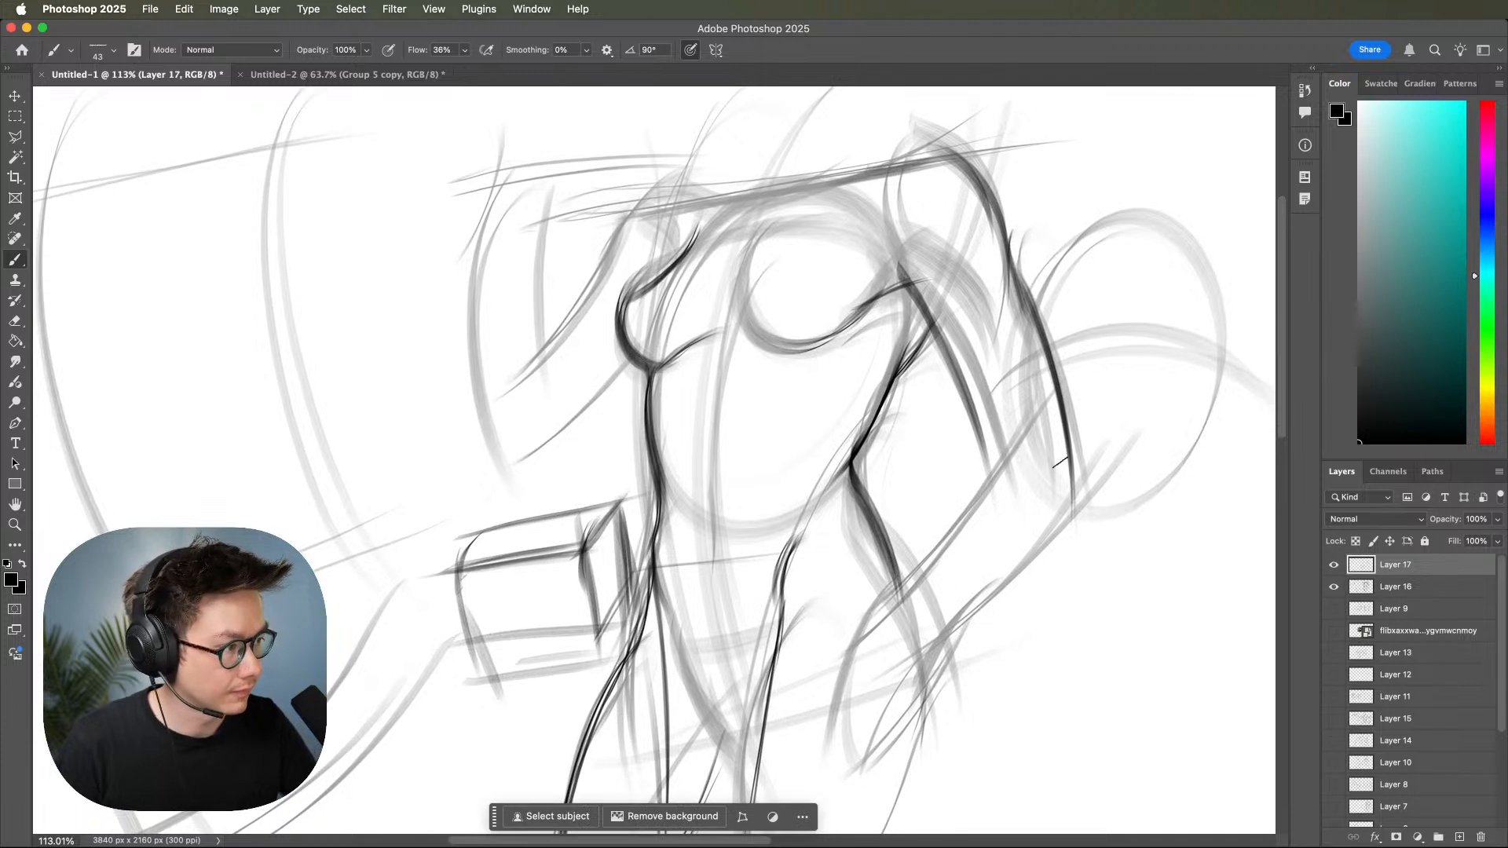
pyautogui.moveTo(988, 481)
pyautogui.mouseDown()
pyautogui.moveTo(1016, 432)
pyautogui.moveTo(948, 638)
pyautogui.mouseUp()
pyautogui.moveTo(1080, 477); pyautogui.dragTo(939, 640)
pyautogui.moveTo(1026, 411); pyautogui.dragTo(871, 623)
pyautogui.press('super+z')
pyautogui.press('super+z')
pyautogui.press('super+z')
# Ink the upper and lower edges of the right forearm from the elbow toward the hand on the hip.
pyautogui.moveTo(1044, 415); pyautogui.dragTo(971, 559)
pyautogui.moveTo(1017, 454); pyautogui.dragTo(876, 619)
pyautogui.moveTo(980, 487); pyautogui.dragTo(875, 616)
pyautogui.moveTo(1005, 565); pyautogui.dragTo(925, 647)
pyautogui.moveTo(1017, 562); pyautogui.dragTo(947, 620)
# Examine the inked torso and right arm contours, both close up around the hip and for the whole figure.
pyautogui.press('z')
pyautogui.moveTo(1129, 567)
pyautogui.mouseDown()
pyautogui.moveTo(1091, 589)
pyautogui.moveTo(1117, 515)
pyautogui.mouseUp()
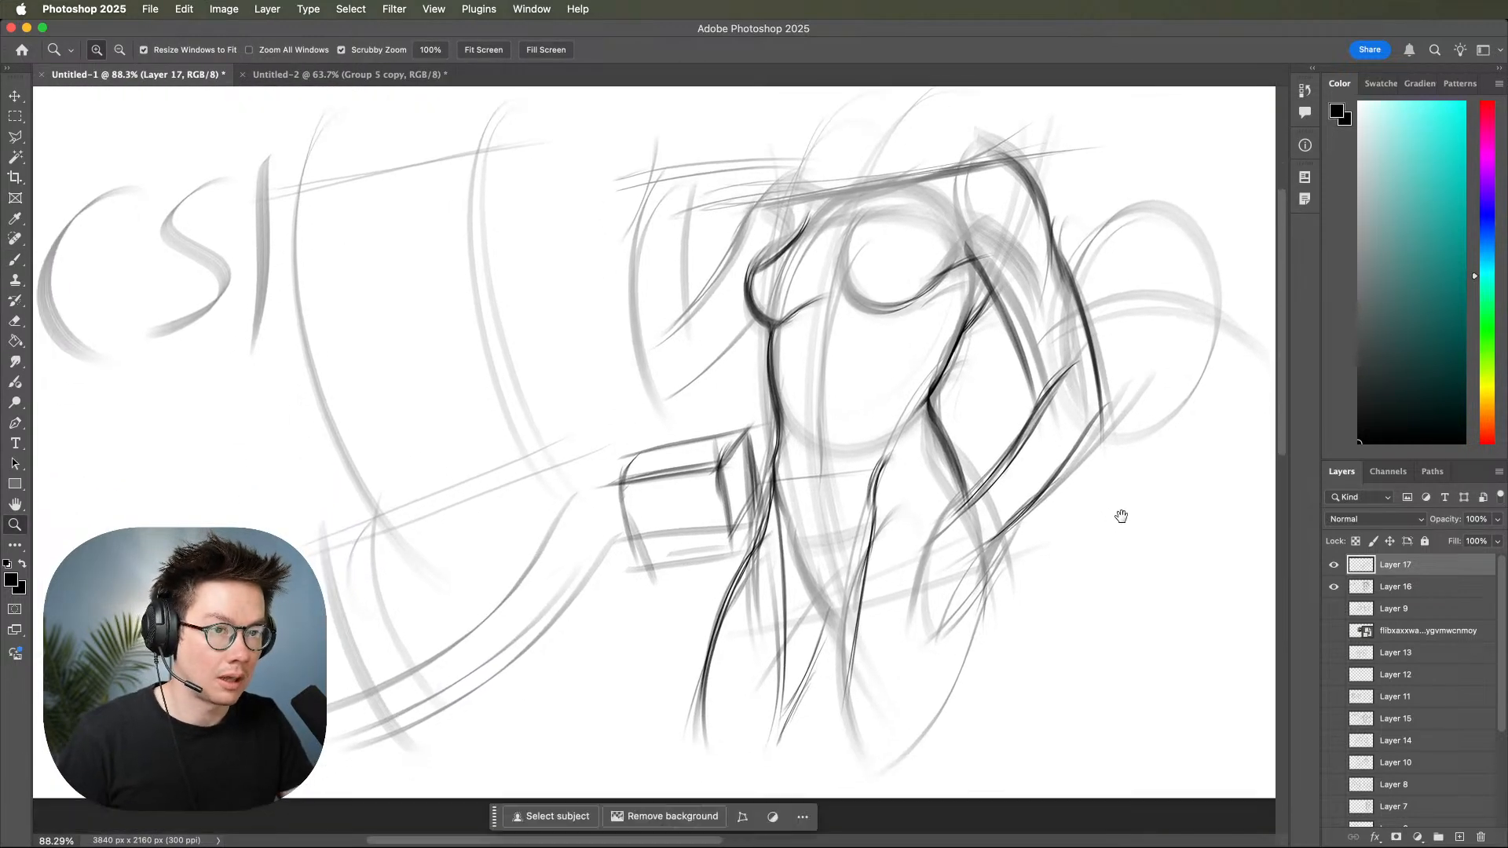
pyautogui.moveTo(1057, 584)
pyautogui.mouseDown()
pyautogui.moveTo(1022, 593)
pyautogui.moveTo(1068, 578)
pyautogui.moveTo(1043, 605)
pyautogui.moveTo(987, 596)
pyautogui.mouseUp()
pyautogui.press('b')
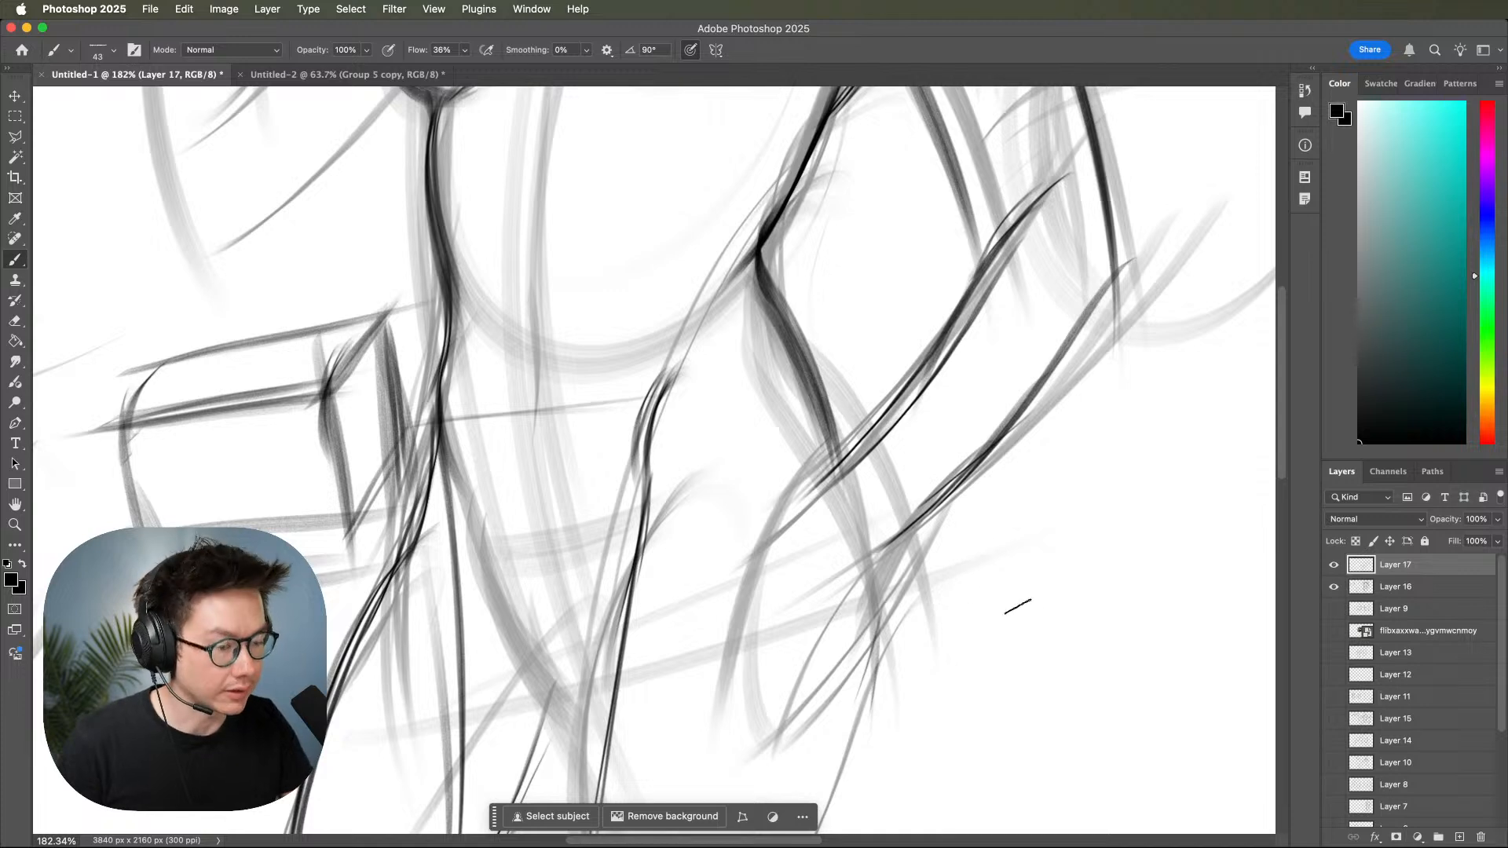
pyautogui.moveTo(1058, 658)
pyautogui.mouseDown()
pyautogui.moveTo(929, 701)
pyautogui.moveTo(1074, 635)
pyautogui.mouseUp()
pyautogui.press('z')
pyautogui.moveTo(1238, 643); pyautogui.dragTo(1050, 595)
pyautogui.press('b')
pyautogui.moveTo(992, 506); pyautogui.dragTo(1178, 453)
pyautogui.press('z')
pyautogui.moveTo(1110, 524); pyautogui.dragTo(1068, 529)
pyautogui.moveTo(1158, 568)
pyautogui.mouseDown()
pyautogui.moveTo(1017, 561)
pyautogui.moveTo(1042, 503)
pyautogui.mouseUp()
pyautogui.press('b')
pyautogui.press('z')
pyautogui.press('b')
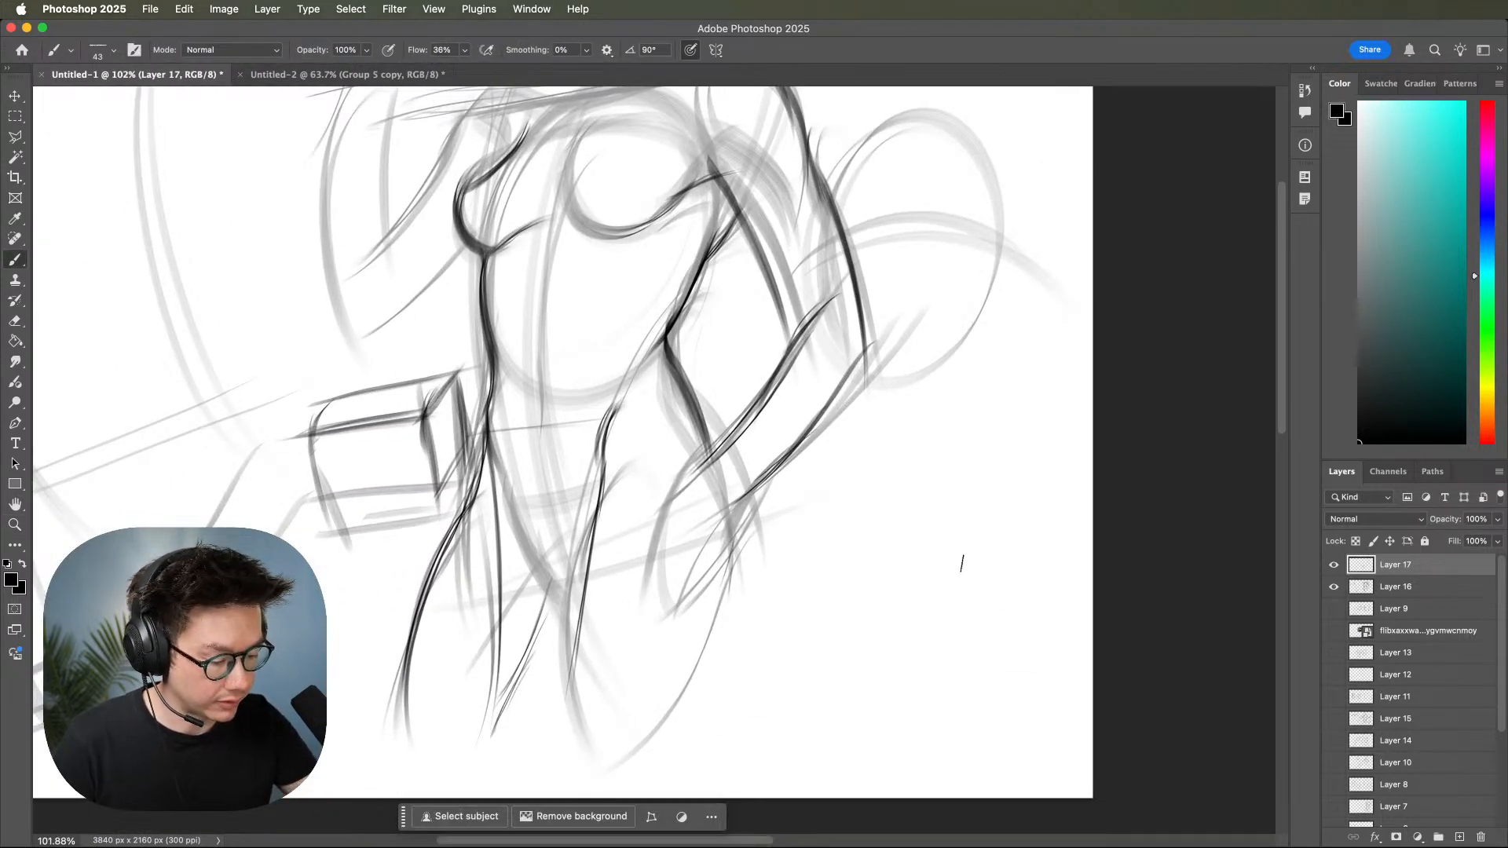
# Sketch two vertical curves crossing two sweeping horizontal curves to the right of the legs, undoing the last stroke.
pyautogui.moveTo(737, 629); pyautogui.dragTo(1067, 560)
pyautogui.moveTo(1003, 322); pyautogui.dragTo(982, 634)
pyautogui.moveTo(1002, 381); pyautogui.dragTo(978, 640)
pyautogui.moveTo(773, 567)
pyautogui.mouseDown()
pyautogui.moveTo(966, 556)
pyautogui.moveTo(886, 595)
pyautogui.moveTo(993, 559)
pyautogui.mouseUp()
pyautogui.moveTo(852, 593); pyautogui.dragTo(989, 528)
pyautogui.moveTo(954, 350)
pyautogui.mouseDown()
pyautogui.moveTo(950, 677)
pyautogui.moveTo(982, 660)
pyautogui.mouseUp()
pyautogui.moveTo(1088, 624); pyautogui.dragTo(1131, 606)
pyautogui.moveTo(1106, 632); pyautogui.dragTo(1150, 614)
pyautogui.moveTo(1028, 656); pyautogui.dragTo(950, 776)
pyautogui.press('b')
pyautogui.moveTo(1062, 467); pyautogui.dragTo(1031, 735)
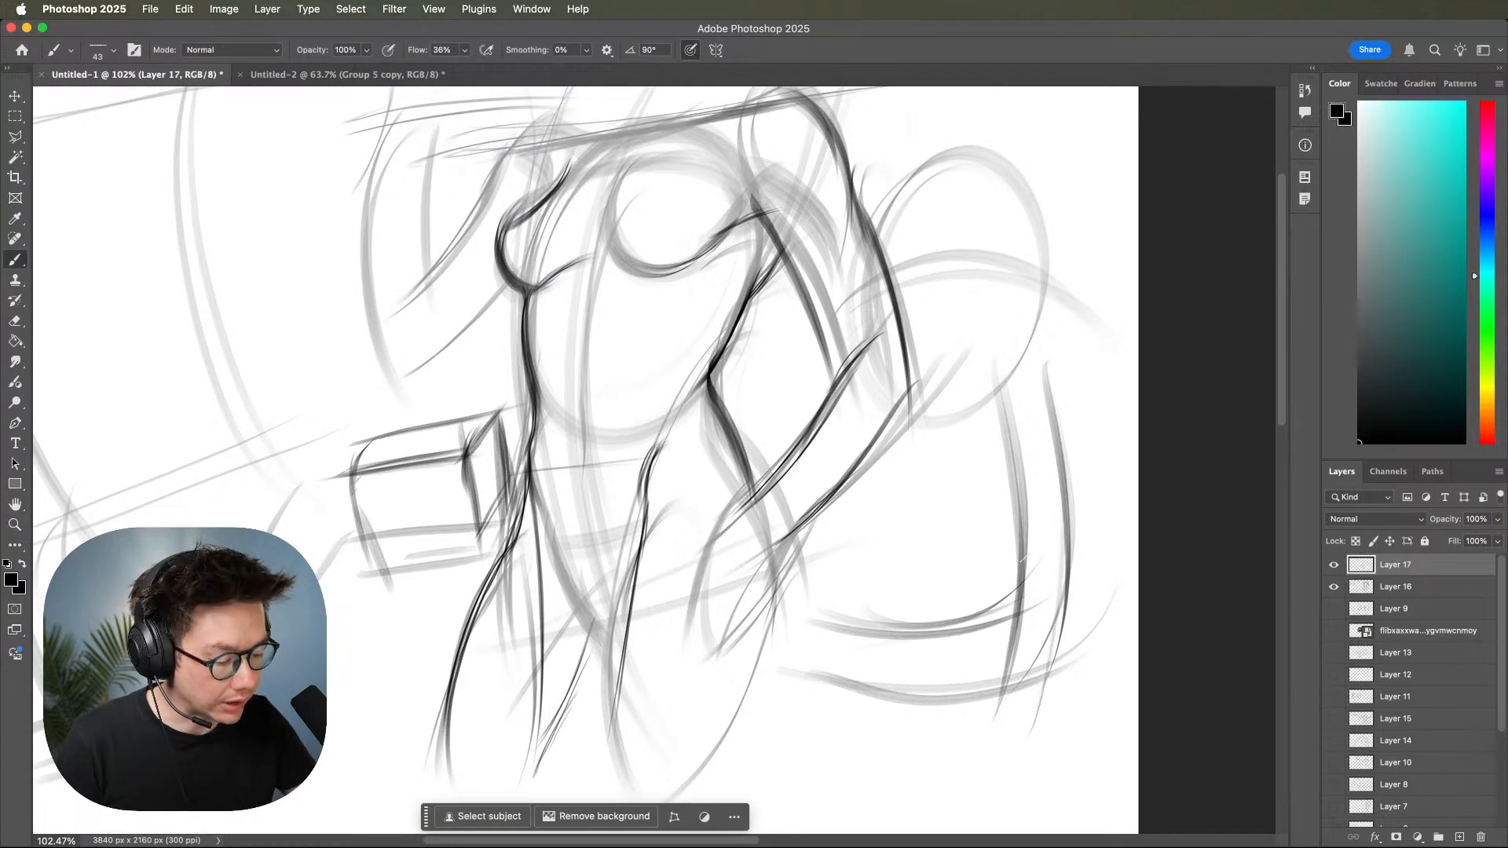
pyautogui.moveTo(817, 640); pyautogui.dragTo(998, 637)
pyautogui.press('super+z')
# Sketch arched bands crossing one another in the empty lower-left area of the canvas.
pyautogui.moveTo(1108, 598)
pyautogui.mouseDown()
pyautogui.moveTo(1175, 582)
pyautogui.moveTo(1220, 616)
pyautogui.mouseUp()
pyautogui.moveTo(801, 706)
pyautogui.mouseDown()
pyautogui.moveTo(1134, 690)
pyautogui.moveTo(1363, 722)
pyautogui.mouseUp()
pyautogui.moveTo(823, 379)
pyautogui.mouseDown()
pyautogui.moveTo(657, 521)
pyautogui.moveTo(822, 400)
pyautogui.moveTo(660, 569)
pyautogui.mouseUp()
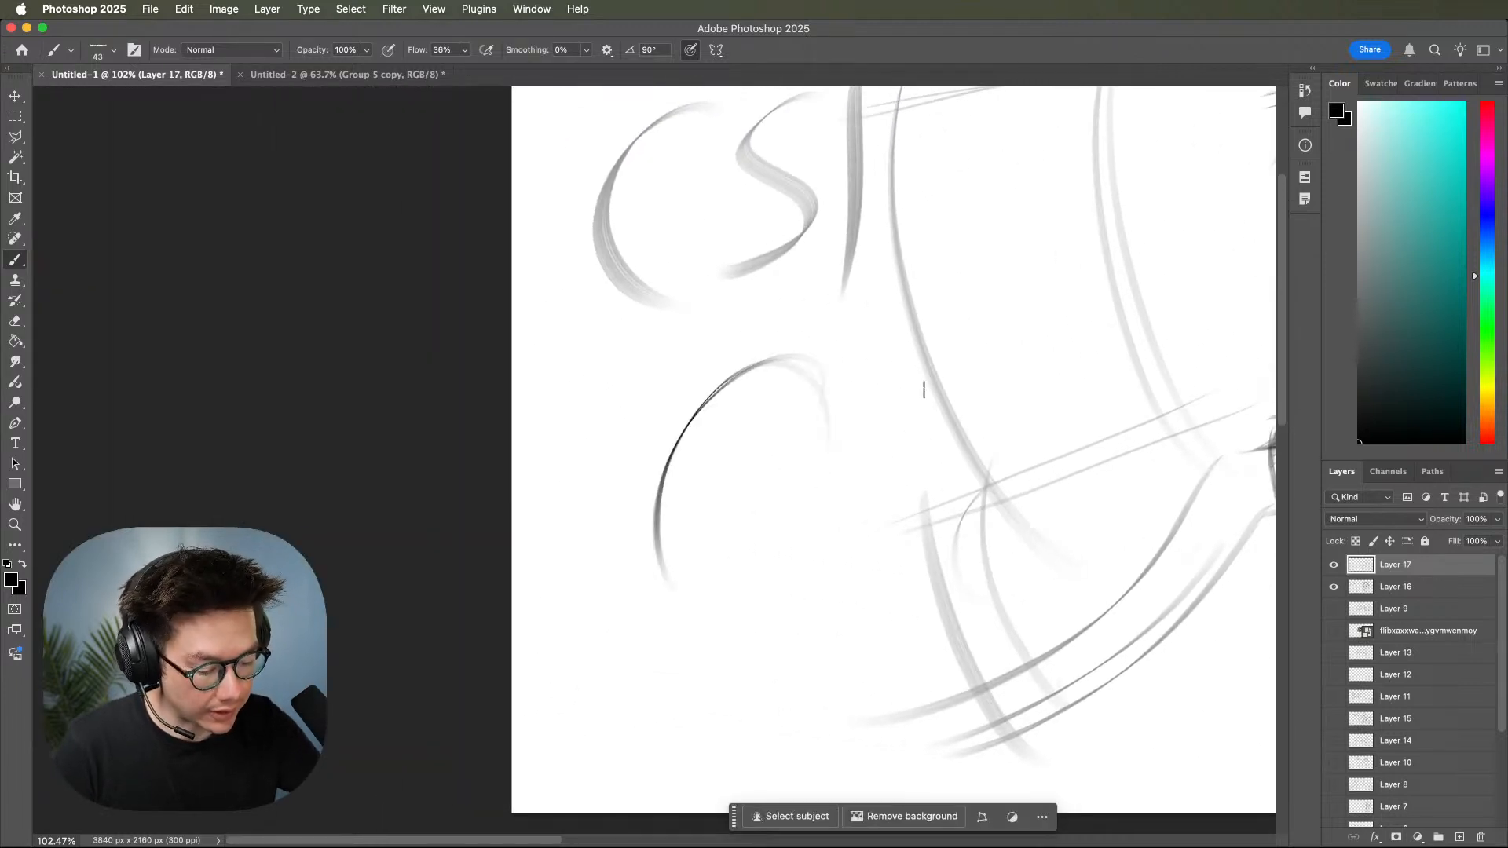
pyautogui.moveTo(872, 344)
pyautogui.mouseDown()
pyautogui.moveTo(710, 558)
pyautogui.moveTo(710, 586)
pyautogui.moveTo(926, 494)
pyautogui.mouseUp()
pyautogui.moveTo(637, 589); pyautogui.dragTo(918, 506)
pyautogui.moveTo(628, 519); pyautogui.dragTo(919, 443)
pyautogui.moveTo(696, 543); pyautogui.dragTo(898, 462)
pyautogui.moveTo(956, 518); pyautogui.dragTo(903, 555)
pyautogui.moveTo(620, 384)
pyautogui.mouseDown()
pyautogui.moveTo(863, 532)
pyautogui.moveTo(929, 637)
pyautogui.mouseUp()
pyautogui.moveTo(626, 411); pyautogui.dragTo(863, 623)
pyautogui.moveTo(675, 428); pyautogui.dragTo(884, 635)
# Ink the left shoulder and the upper and lower edges of the left upper arm.
pyautogui.moveTo(1245, 612); pyautogui.dragTo(1097, 649)
pyautogui.moveTo(1256, 657); pyautogui.dragTo(1028, 670)
pyautogui.moveTo(1118, 629)
pyautogui.mouseDown()
pyautogui.moveTo(1157, 613)
pyautogui.moveTo(1113, 622)
pyautogui.mouseUp()
pyautogui.moveTo(999, 554); pyautogui.dragTo(1072, 708)
pyautogui.moveTo(937, 505)
pyautogui.mouseDown()
pyautogui.moveTo(978, 530)
pyautogui.moveTo(980, 550)
pyautogui.mouseUp()
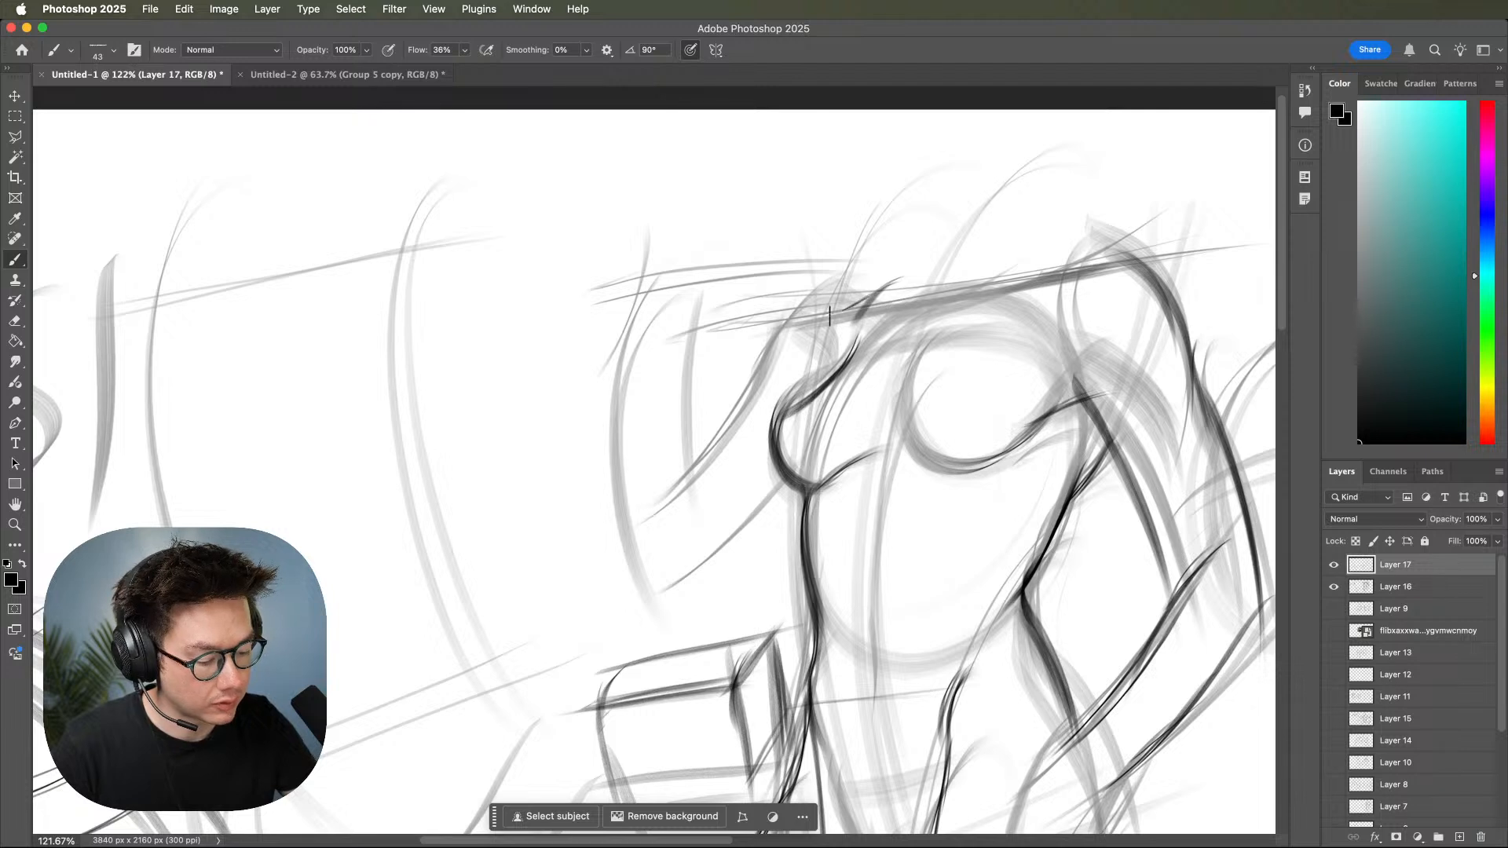
pyautogui.moveTo(799, 325); pyautogui.dragTo(754, 385)
pyautogui.moveTo(843, 309)
pyautogui.mouseDown()
pyautogui.moveTo(787, 338)
pyautogui.moveTo(751, 403)
pyautogui.mouseUp()
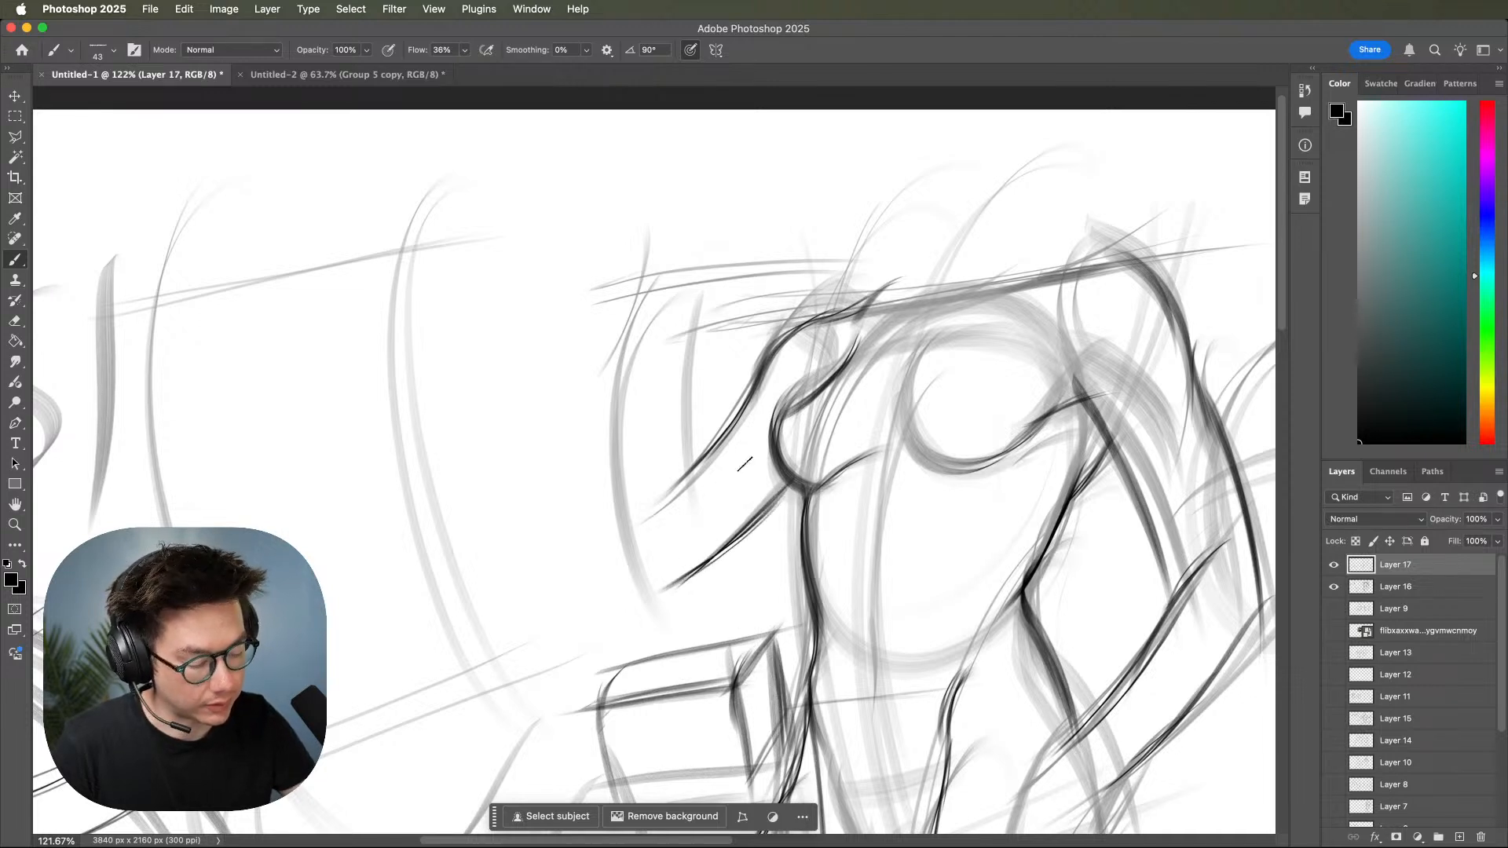
# Ink the outer and inner contours of the raised left forearm down to the elbow.
pyautogui.moveTo(667, 275); pyautogui.dragTo(628, 377)
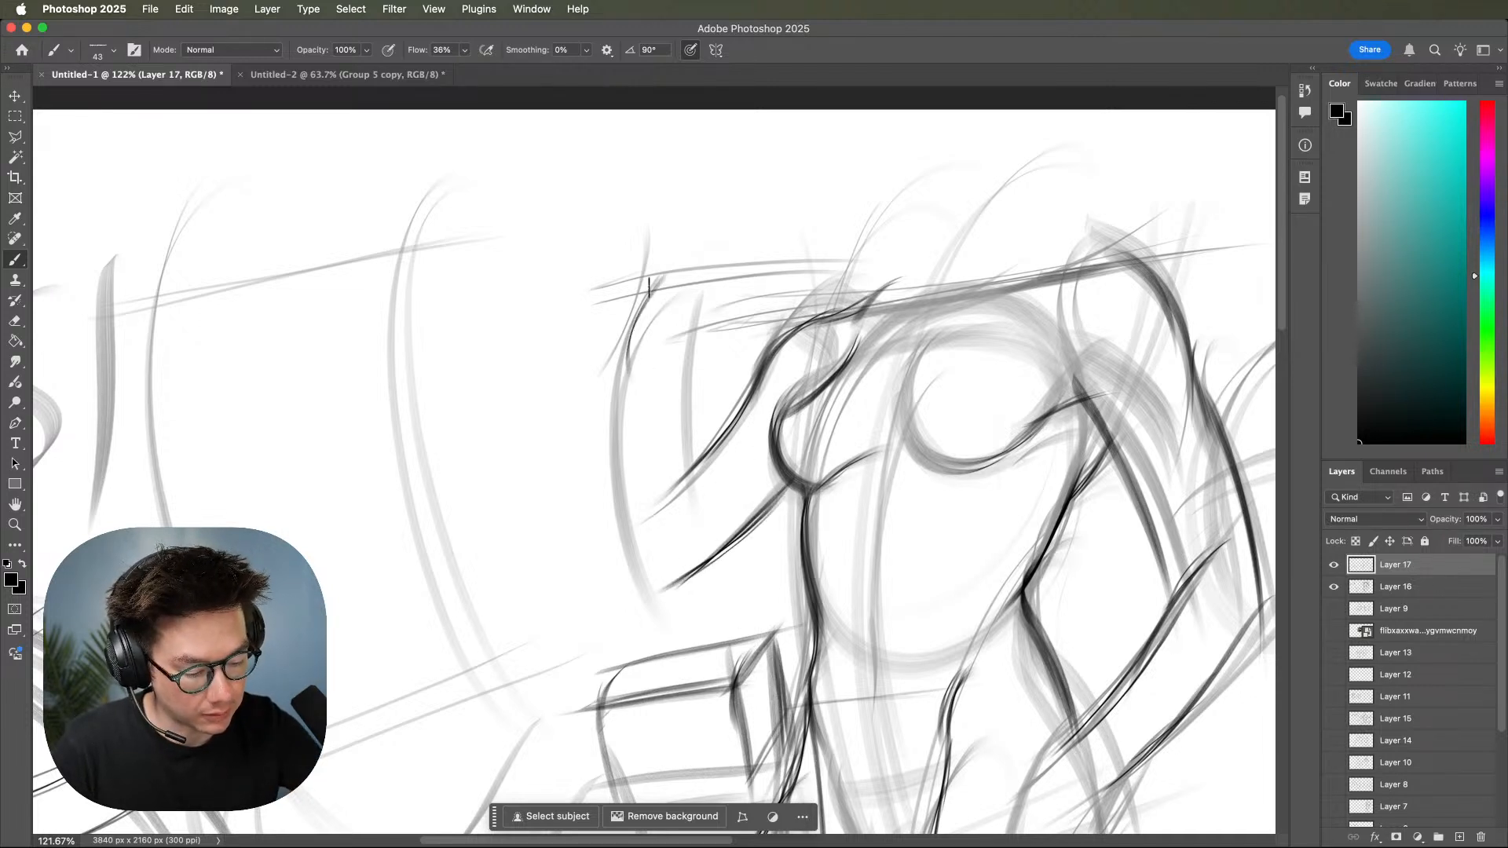
pyautogui.moveTo(630, 303)
pyautogui.mouseDown()
pyautogui.moveTo(610, 476)
pyautogui.moveTo(629, 483)
pyautogui.moveTo(645, 589)
pyautogui.mouseUp()
pyautogui.moveTo(632, 399); pyautogui.dragTo(666, 590)
pyautogui.moveTo(709, 293); pyautogui.dragTo(680, 475)
pyautogui.moveTo(709, 327); pyautogui.dragTo(683, 469)
# Ink the lines running from the top of the left forearm back toward the shoulder.
pyautogui.moveTo(881, 458); pyautogui.dragTo(964, 525)
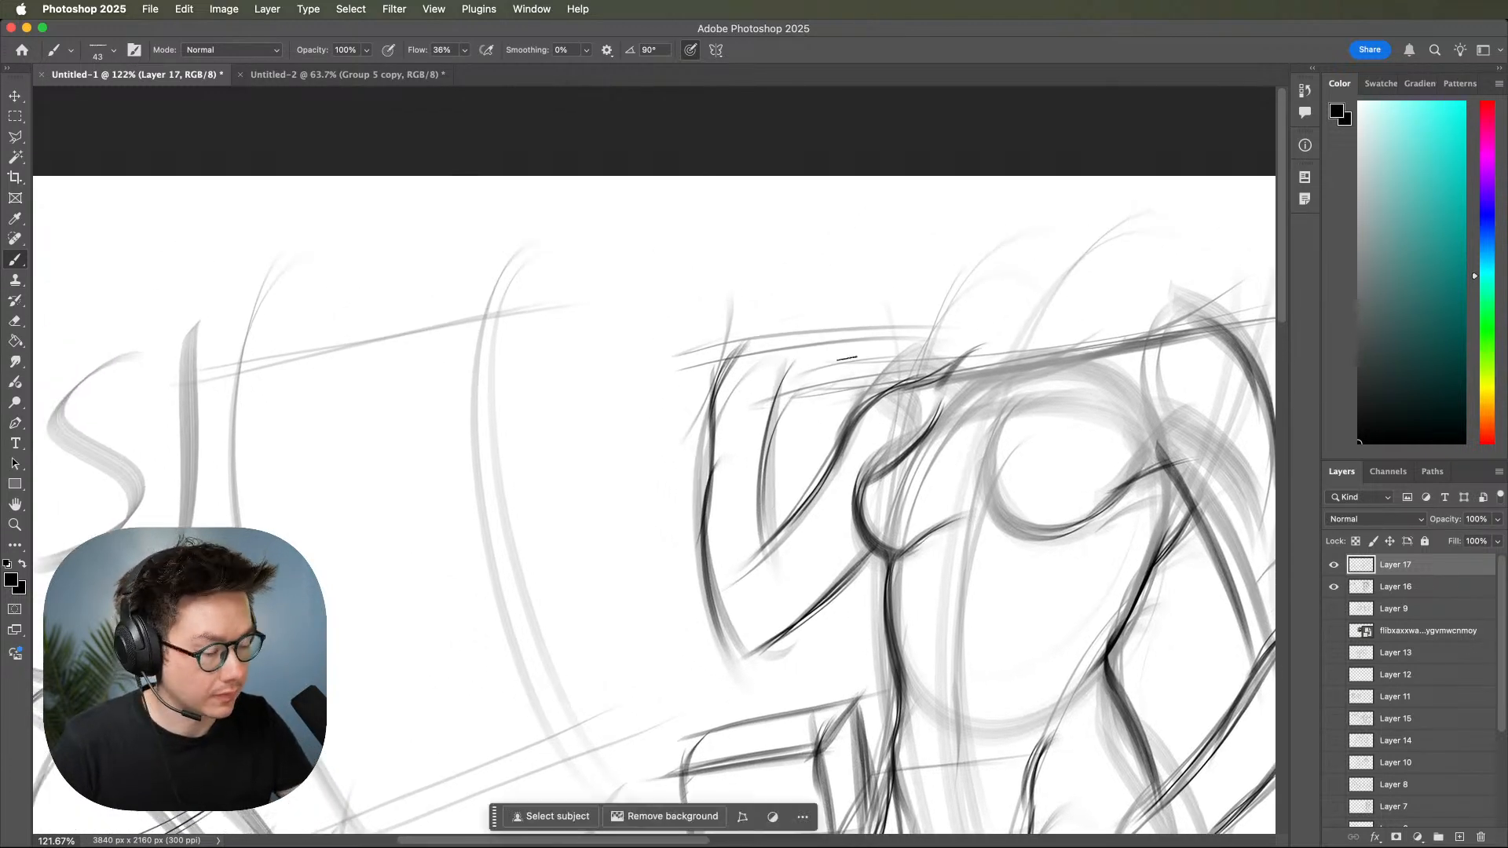
pyautogui.moveTo(699, 377); pyautogui.dragTo(921, 341)
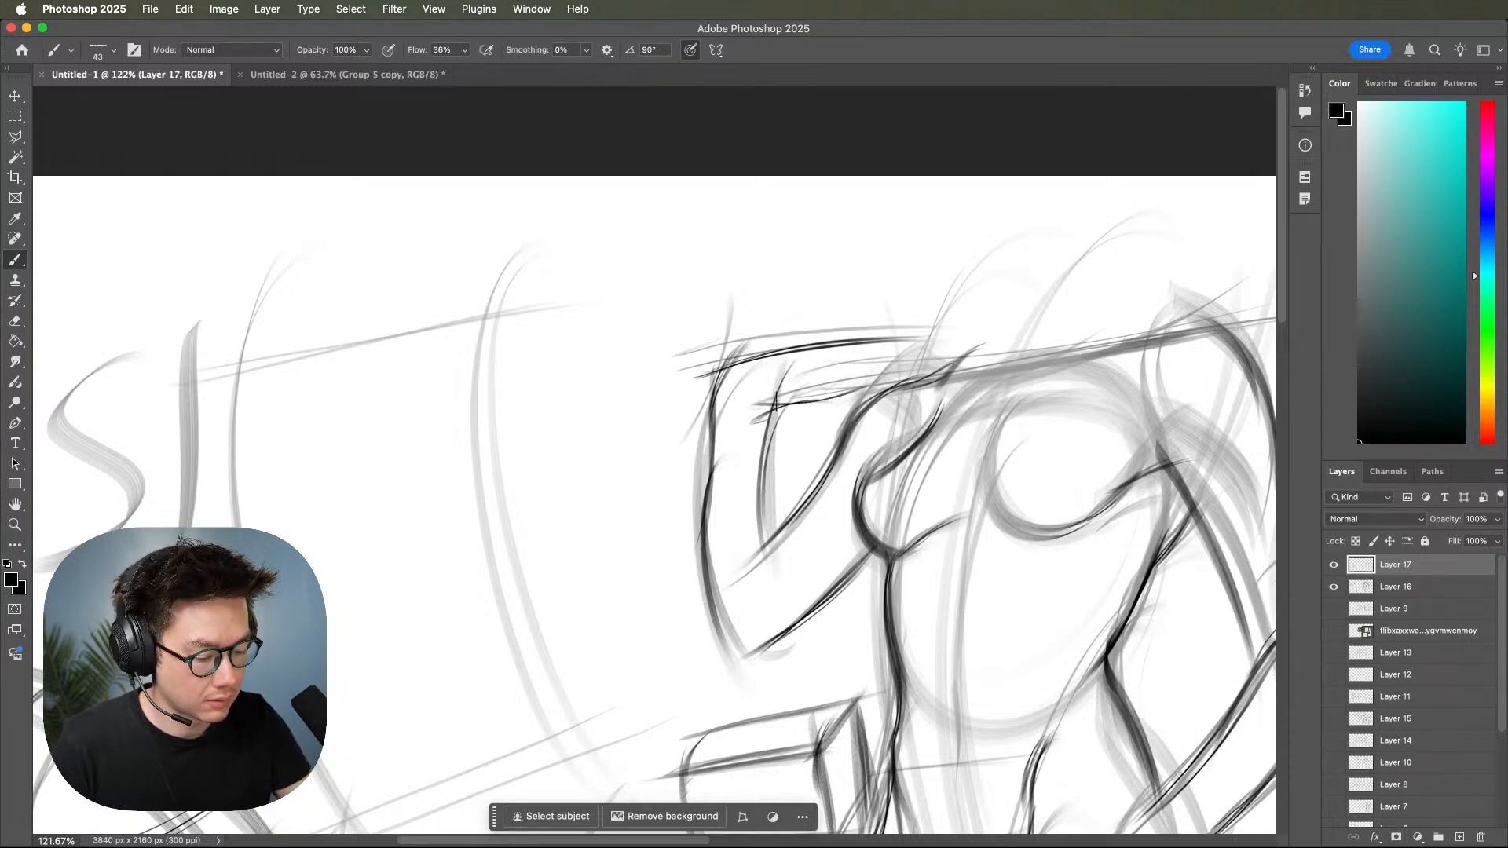
pyautogui.moveTo(775, 347)
pyautogui.mouseDown()
pyautogui.moveTo(756, 574)
pyautogui.moveTo(758, 532)
pyautogui.mouseUp()
# Bring the whole canvas into view and switch to the Flat and Fill brush at 500 px.
pyautogui.moveTo(1109, 589)
pyautogui.mouseDown()
pyautogui.moveTo(1027, 629)
pyautogui.moveTo(1019, 652)
pyautogui.mouseUp()
pyautogui.moveTo(1139, 624)
pyautogui.mouseDown()
pyautogui.moveTo(1094, 643)
pyautogui.moveTo(1004, 557)
pyautogui.mouseUp()
pyautogui.moveTo(1108, 620)
pyautogui.mouseDown()
pyautogui.moveTo(1060, 610)
pyautogui.moveTo(1142, 616)
pyautogui.moveTo(1045, 531)
pyautogui.moveTo(1053, 606)
pyautogui.moveTo(1063, 562)
pyautogui.mouseUp()
pyautogui.press('b')
pyautogui.press('z')
pyautogui.press('b')
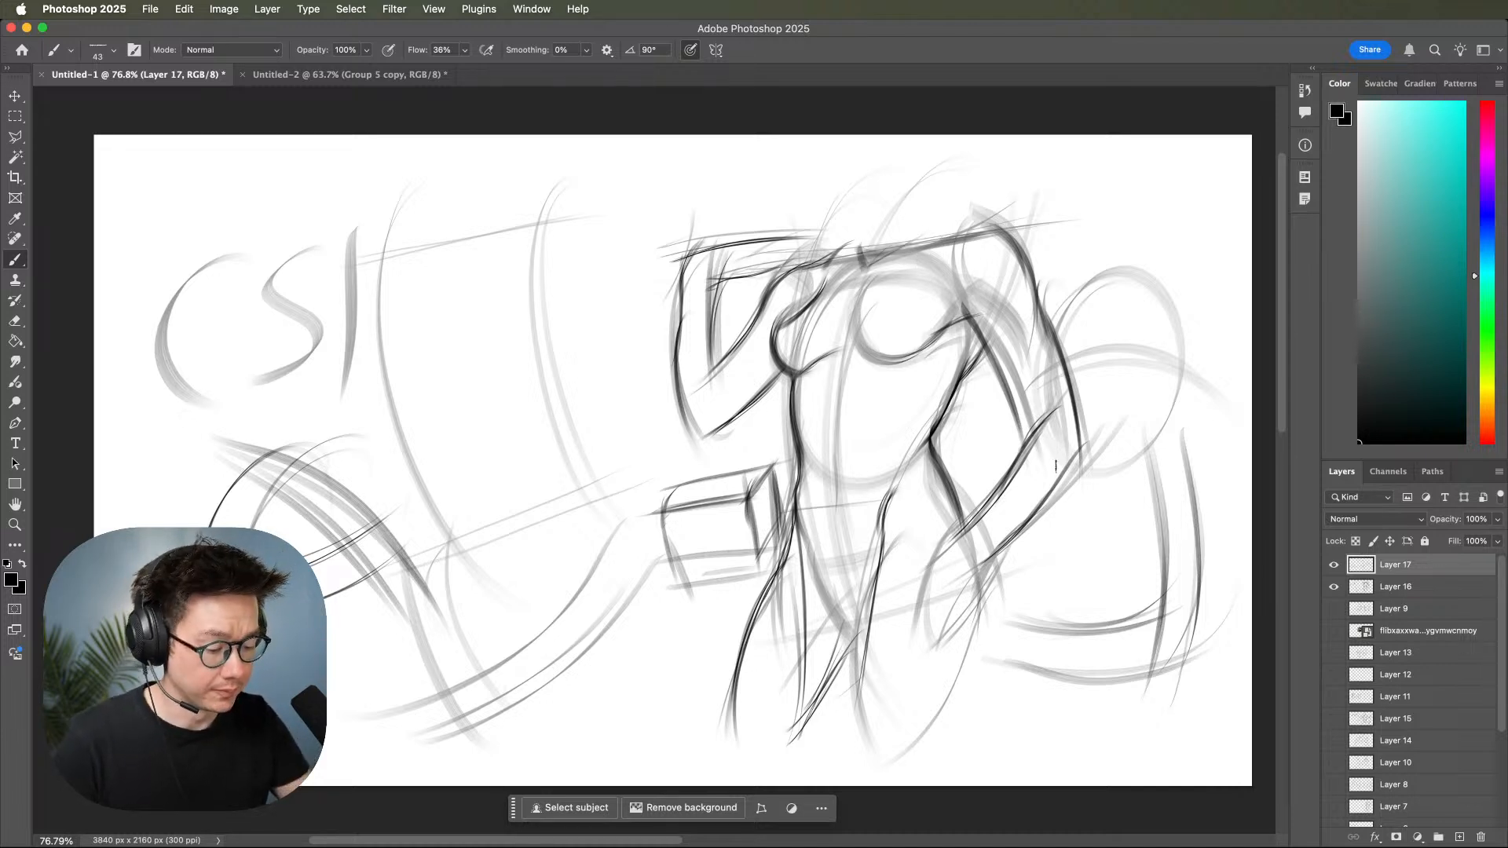
pyautogui.rightClick(1082, 472)
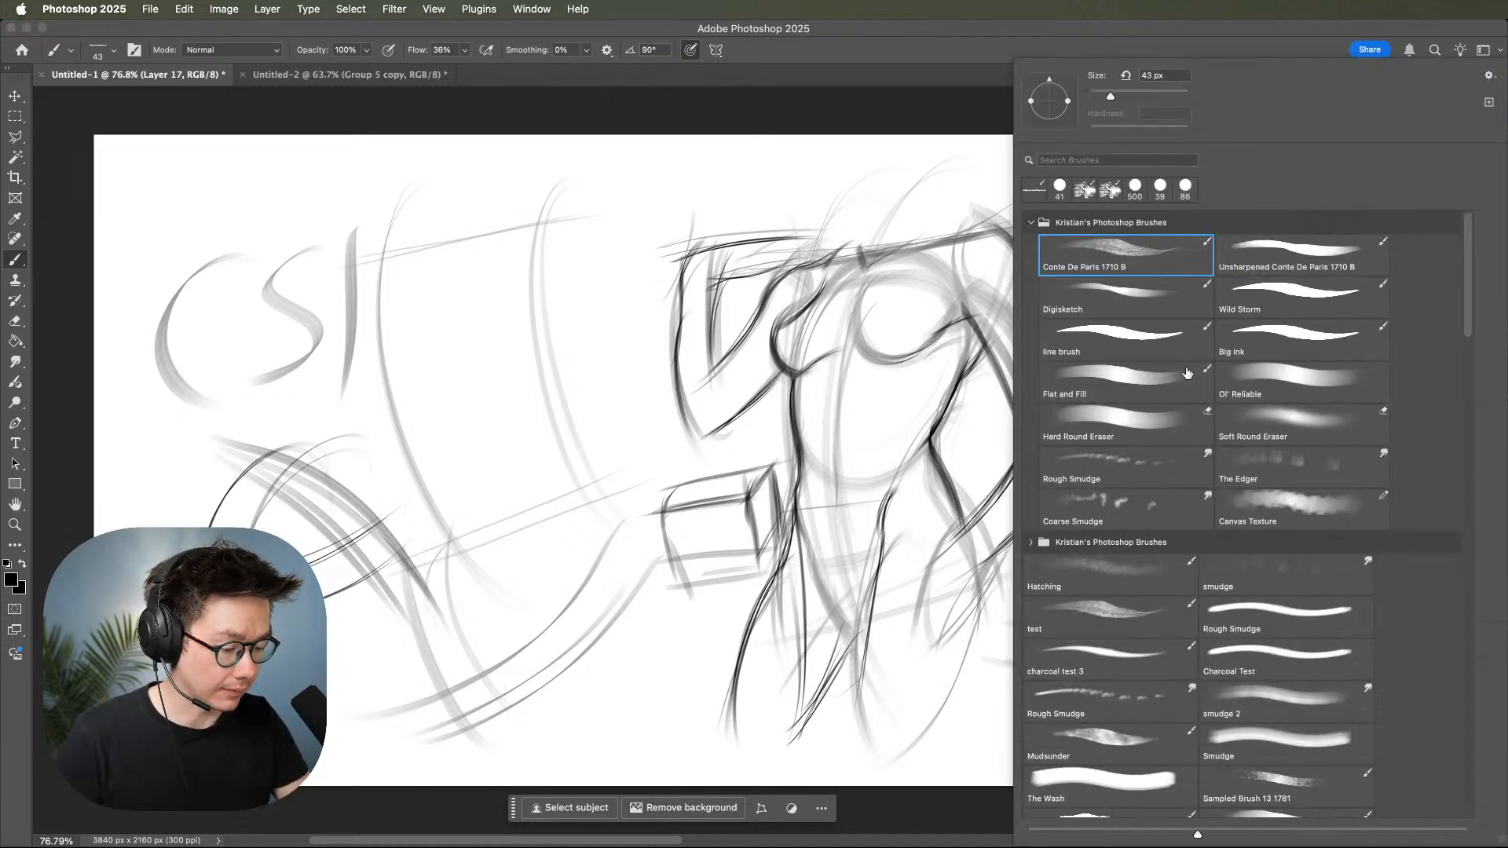
pyautogui.click(1327, 384)
pyautogui.click(1153, 424)
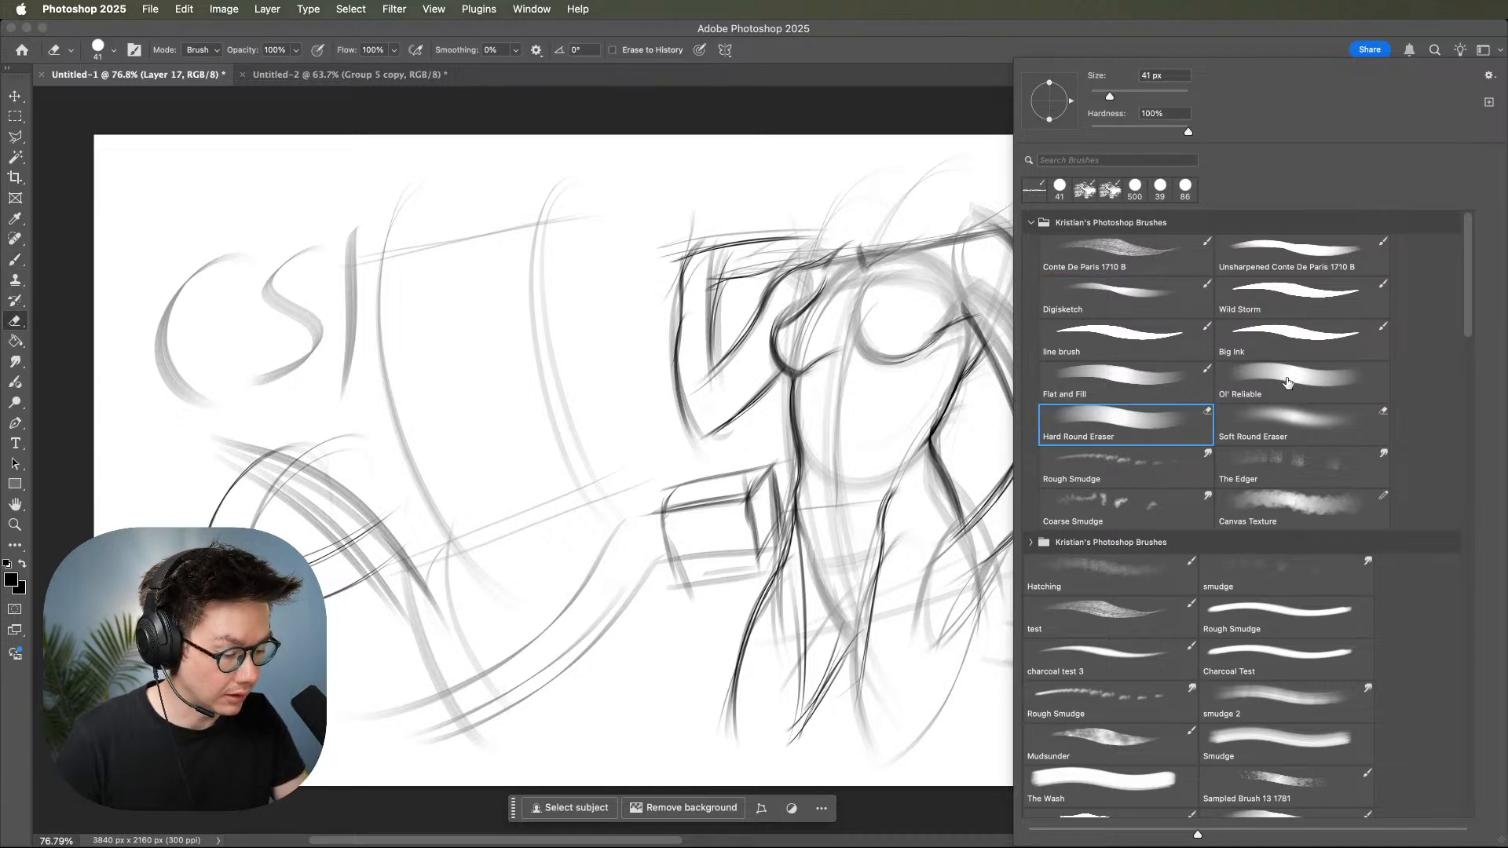
pyautogui.click(1167, 392)
pyautogui.click(931, 608)
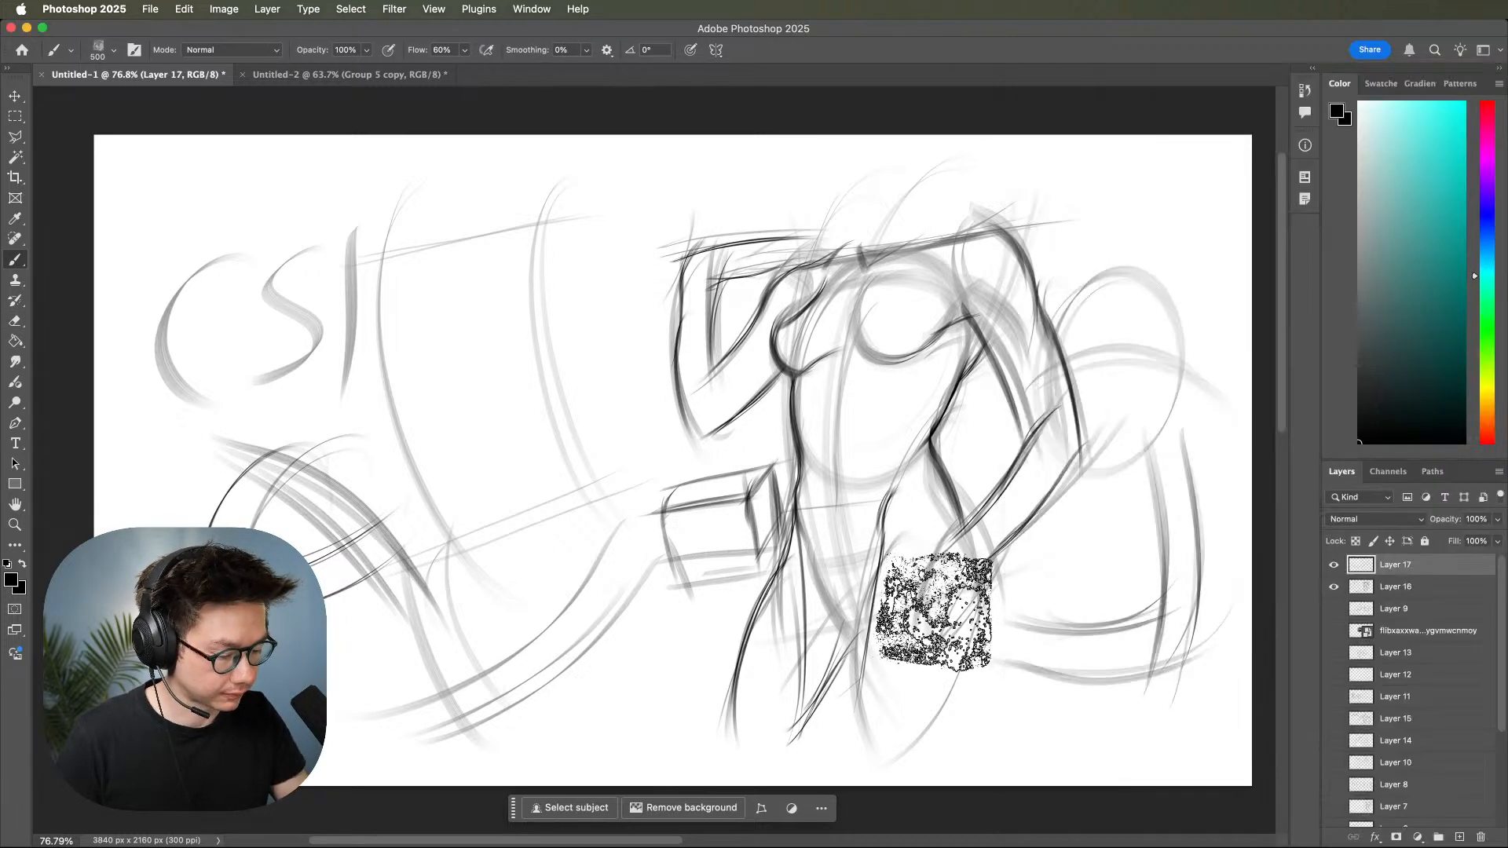
# Add a new layer beneath Layer 16 and block in the whole figure with a flat grey tone.
pyautogui.click(1458, 837)
pyautogui.moveTo(1396, 565); pyautogui.dragTo(1407, 617)
pyautogui.moveTo(908, 381)
pyautogui.mouseDown()
pyautogui.moveTo(892, 519)
pyautogui.moveTo(885, 297)
pyautogui.moveTo(851, 411)
pyautogui.moveTo(834, 366)
pyautogui.moveTo(854, 559)
pyautogui.moveTo(851, 491)
pyautogui.moveTo(788, 687)
pyautogui.moveTo(893, 509)
pyautogui.moveTo(924, 649)
pyautogui.moveTo(924, 532)
pyautogui.moveTo(901, 690)
pyautogui.moveTo(872, 592)
pyautogui.moveTo(939, 311)
pyautogui.moveTo(890, 405)
pyautogui.moveTo(878, 333)
pyautogui.moveTo(817, 312)
pyautogui.moveTo(725, 394)
pyautogui.moveTo(706, 292)
pyautogui.moveTo(693, 379)
pyautogui.moveTo(743, 339)
pyautogui.moveTo(942, 286)
pyautogui.moveTo(1025, 361)
pyautogui.moveTo(997, 269)
pyautogui.moveTo(1042, 402)
pyautogui.moveTo(1048, 495)
pyautogui.moveTo(1000, 527)
pyautogui.moveTo(893, 667)
pyautogui.moveTo(954, 419)
pyautogui.moveTo(984, 363)
pyautogui.mouseUp()
# Set the Flat and Fill brush to 102 px and paint dark shadows on the armpit, breast and ribs.
pyautogui.rightClick(942, 333)
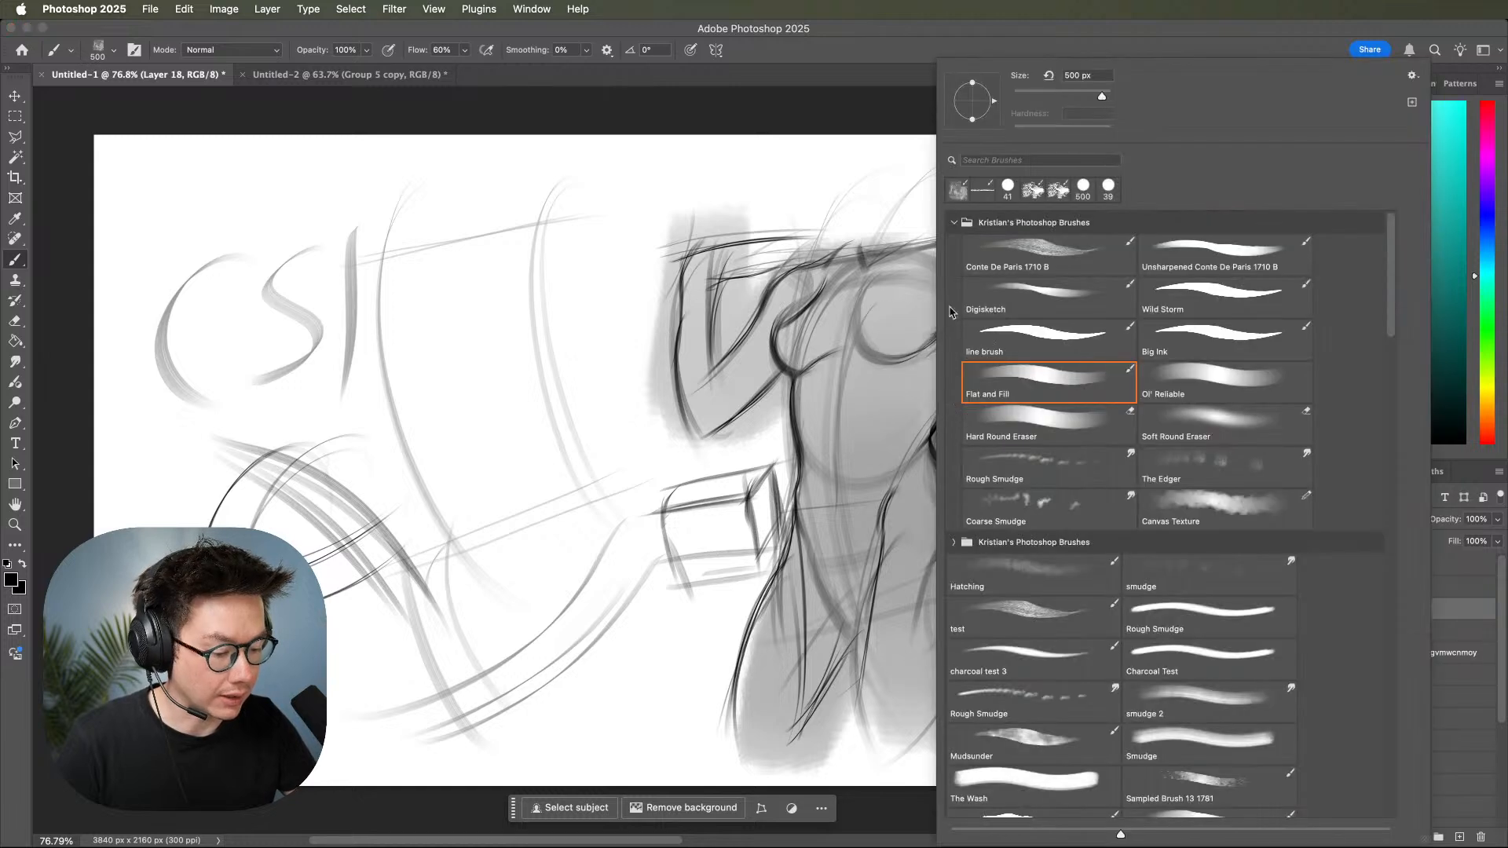
pyautogui.click(873, 313)
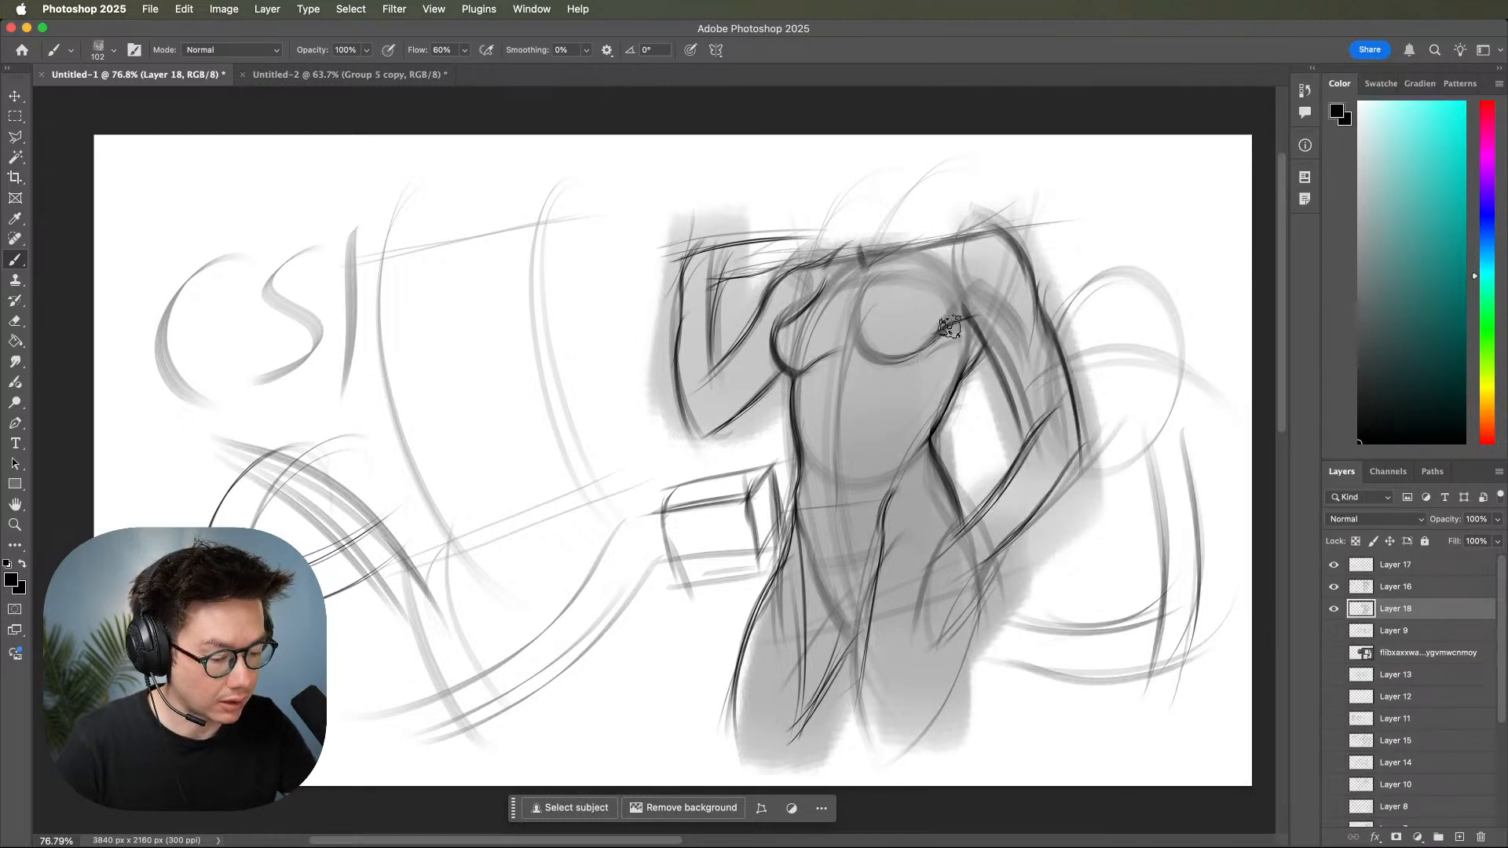
pyautogui.moveTo(914, 286)
pyautogui.mouseDown()
pyautogui.moveTo(918, 351)
pyautogui.moveTo(918, 320)
pyautogui.moveTo(979, 302)
pyautogui.moveTo(918, 320)
pyautogui.moveTo(957, 297)
pyautogui.moveTo(930, 283)
pyautogui.moveTo(933, 303)
pyautogui.moveTo(971, 273)
pyautogui.moveTo(977, 305)
pyautogui.moveTo(972, 276)
pyautogui.moveTo(998, 302)
pyautogui.moveTo(949, 271)
pyautogui.moveTo(1006, 317)
pyautogui.mouseUp()
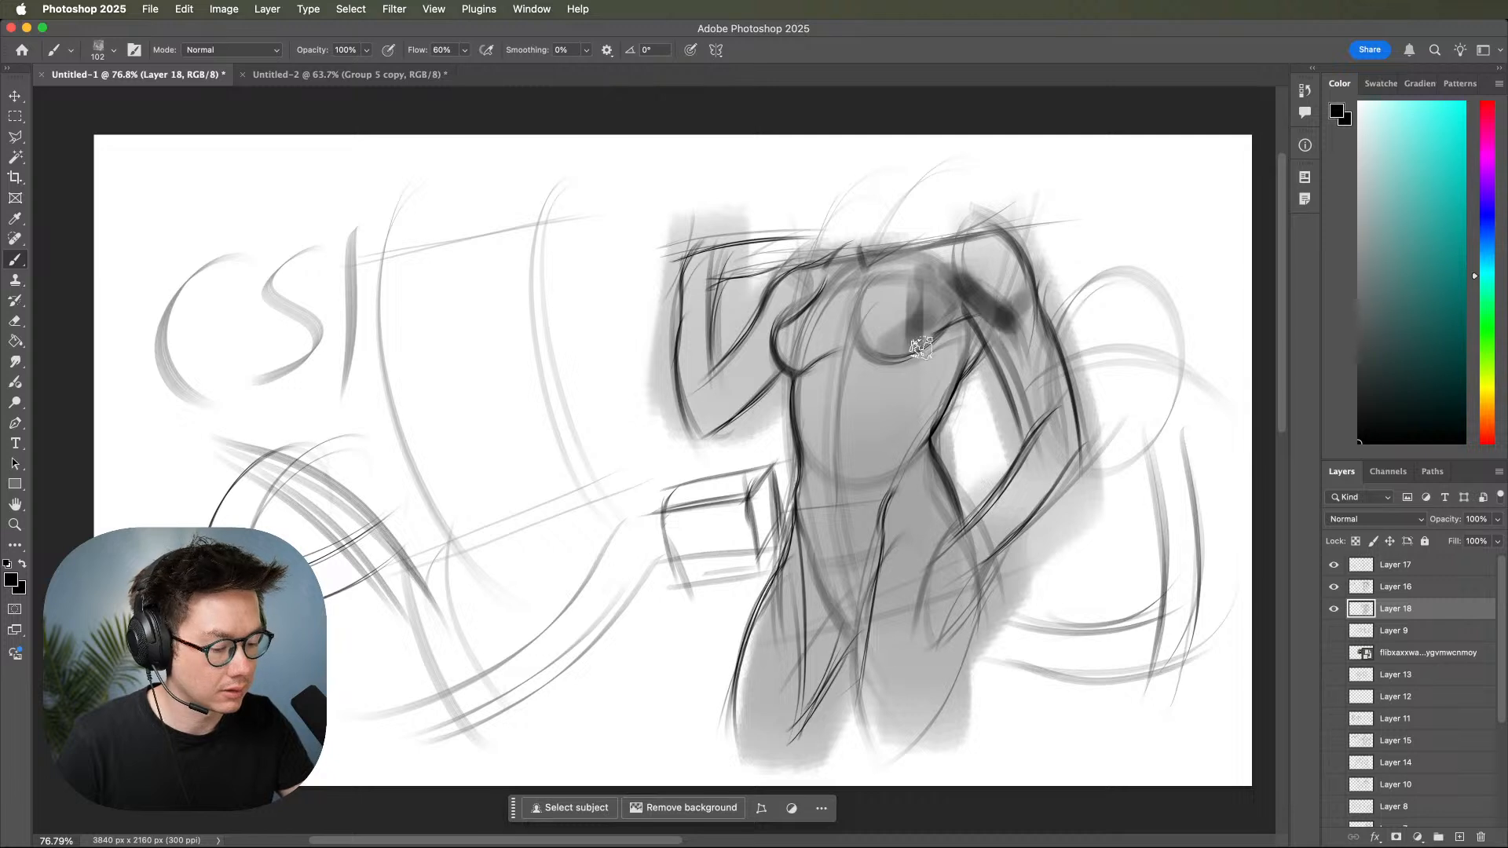
pyautogui.moveTo(907, 359)
pyautogui.mouseDown()
pyautogui.moveTo(914, 419)
pyautogui.moveTo(925, 359)
pyautogui.moveTo(891, 405)
pyautogui.moveTo(897, 381)
pyautogui.moveTo(920, 379)
pyautogui.moveTo(896, 355)
pyautogui.moveTo(905, 417)
pyautogui.moveTo(895, 347)
pyautogui.moveTo(903, 437)
pyautogui.mouseUp()
pyautogui.press('super+z')
pyautogui.press('super+z')
pyautogui.moveTo(873, 385)
pyautogui.mouseDown()
pyautogui.moveTo(920, 428)
pyautogui.moveTo(906, 451)
pyautogui.mouseUp()
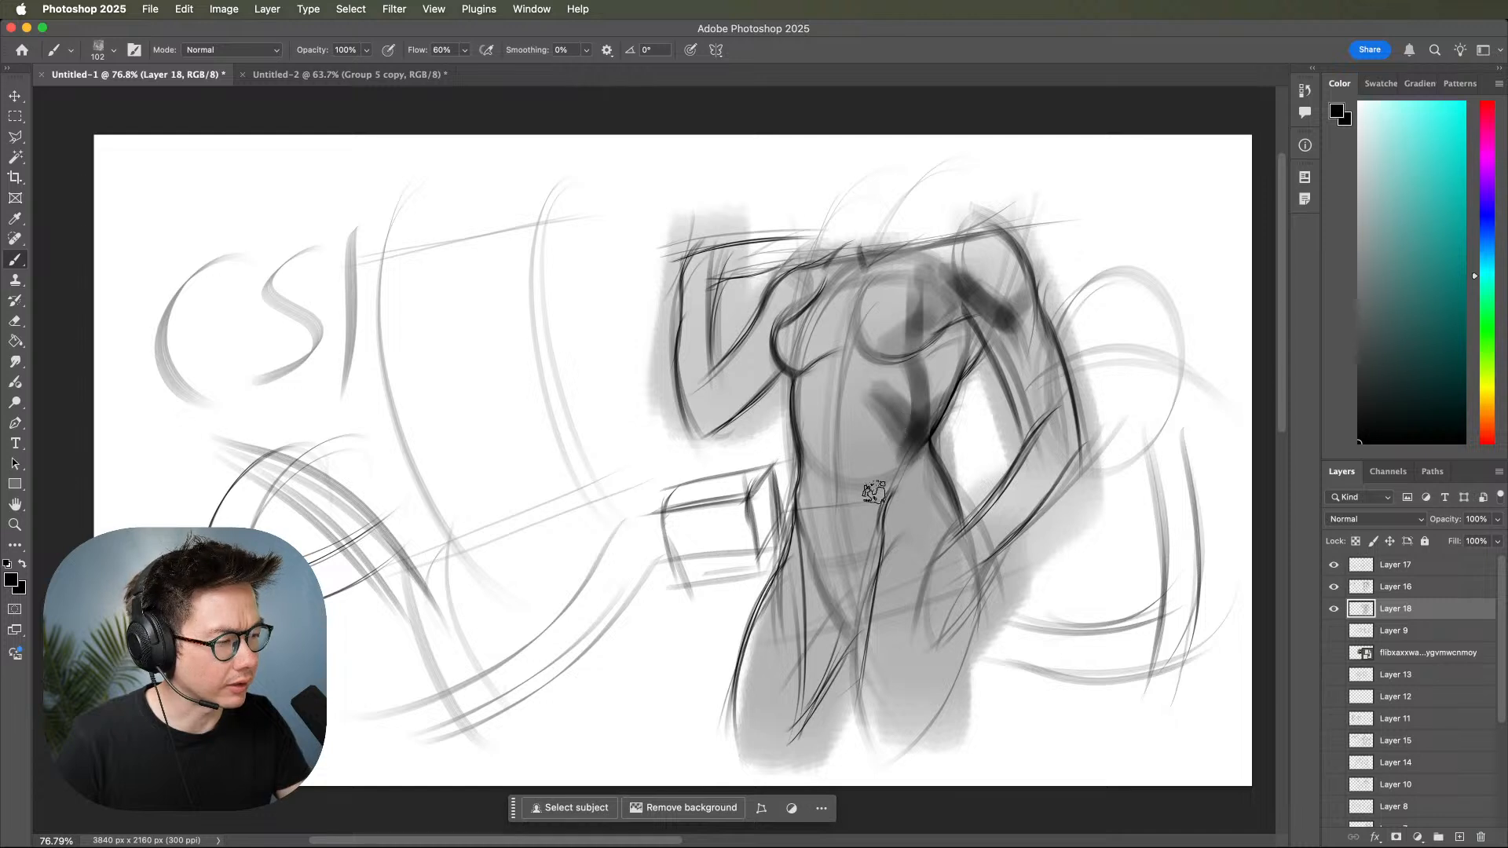
# Paint dark shadow strokes down the side of the abdomen, the hip and the groin.
pyautogui.moveTo(893, 409)
pyautogui.mouseDown()
pyautogui.moveTo(862, 579)
pyautogui.moveTo(911, 493)
pyautogui.moveTo(883, 508)
pyautogui.moveTo(936, 438)
pyautogui.moveTo(904, 489)
pyautogui.mouseUp()
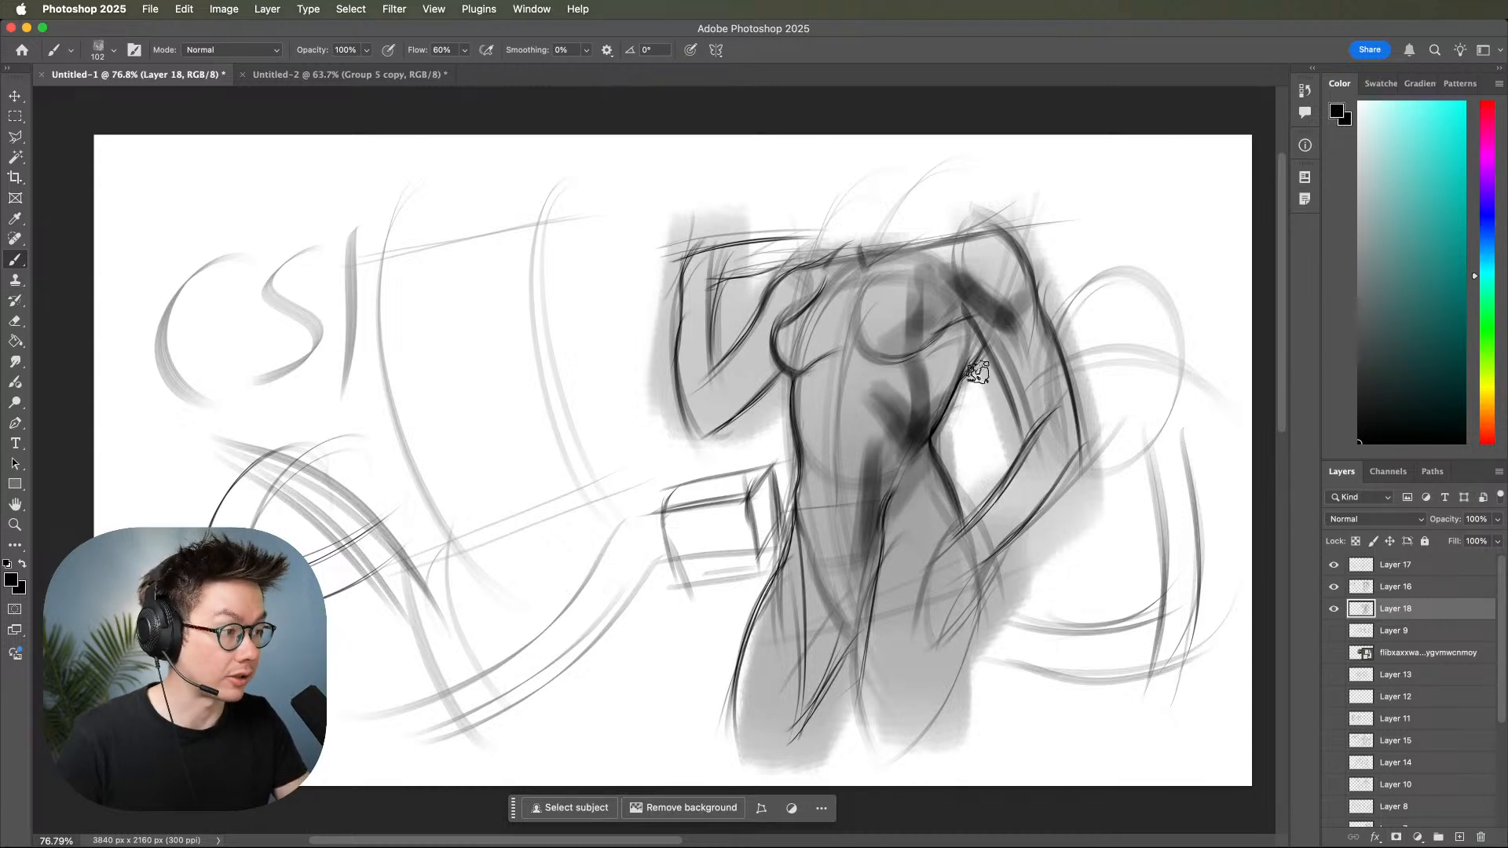
pyautogui.moveTo(929, 472); pyautogui.dragTo(941, 572)
pyautogui.moveTo(856, 532)
pyautogui.mouseDown()
pyautogui.moveTo(840, 605)
pyautogui.moveTo(822, 564)
pyautogui.moveTo(880, 566)
pyautogui.moveTo(862, 607)
pyautogui.mouseUp()
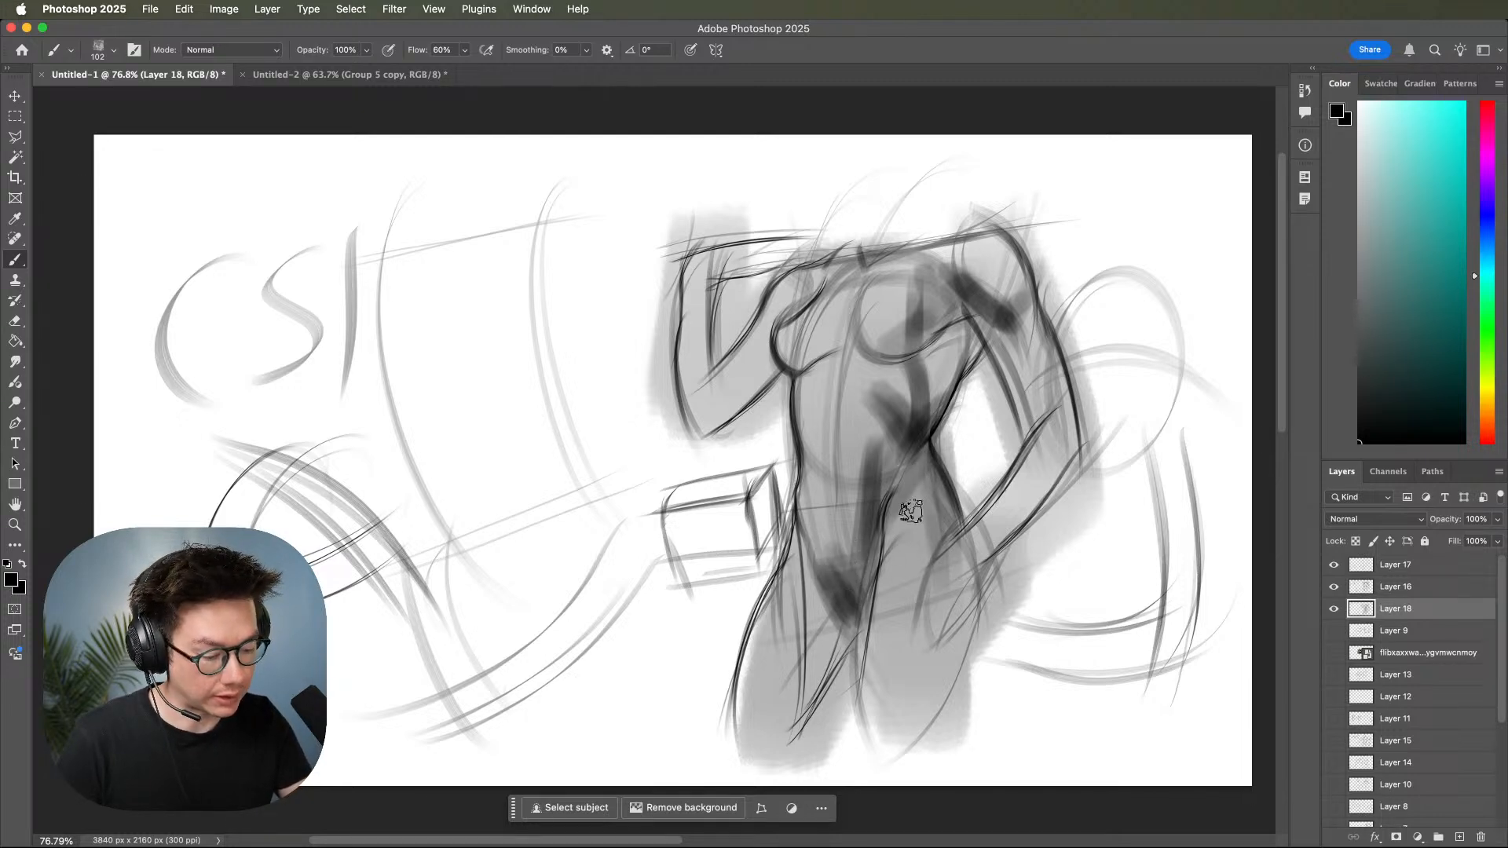
# Pick a light grey and paint lighter tones over the chest and breasts.
pyautogui.press('z')
pyautogui.moveTo(1058, 491)
pyautogui.mouseDown()
pyautogui.moveTo(968, 491)
pyautogui.moveTo(1043, 489)
pyautogui.moveTo(1070, 469)
pyautogui.mouseUp()
pyautogui.press('b')
pyautogui.moveTo(942, 310)
pyautogui.mouseDown()
pyautogui.moveTo(938, 278)
pyautogui.moveTo(962, 298)
pyautogui.moveTo(910, 366)
pyautogui.moveTo(901, 409)
pyautogui.moveTo(926, 427)
pyautogui.moveTo(952, 330)
pyautogui.moveTo(943, 269)
pyautogui.moveTo(951, 322)
pyautogui.mouseUp()
pyautogui.moveTo(1170, 409); pyautogui.dragTo(1163, 500)
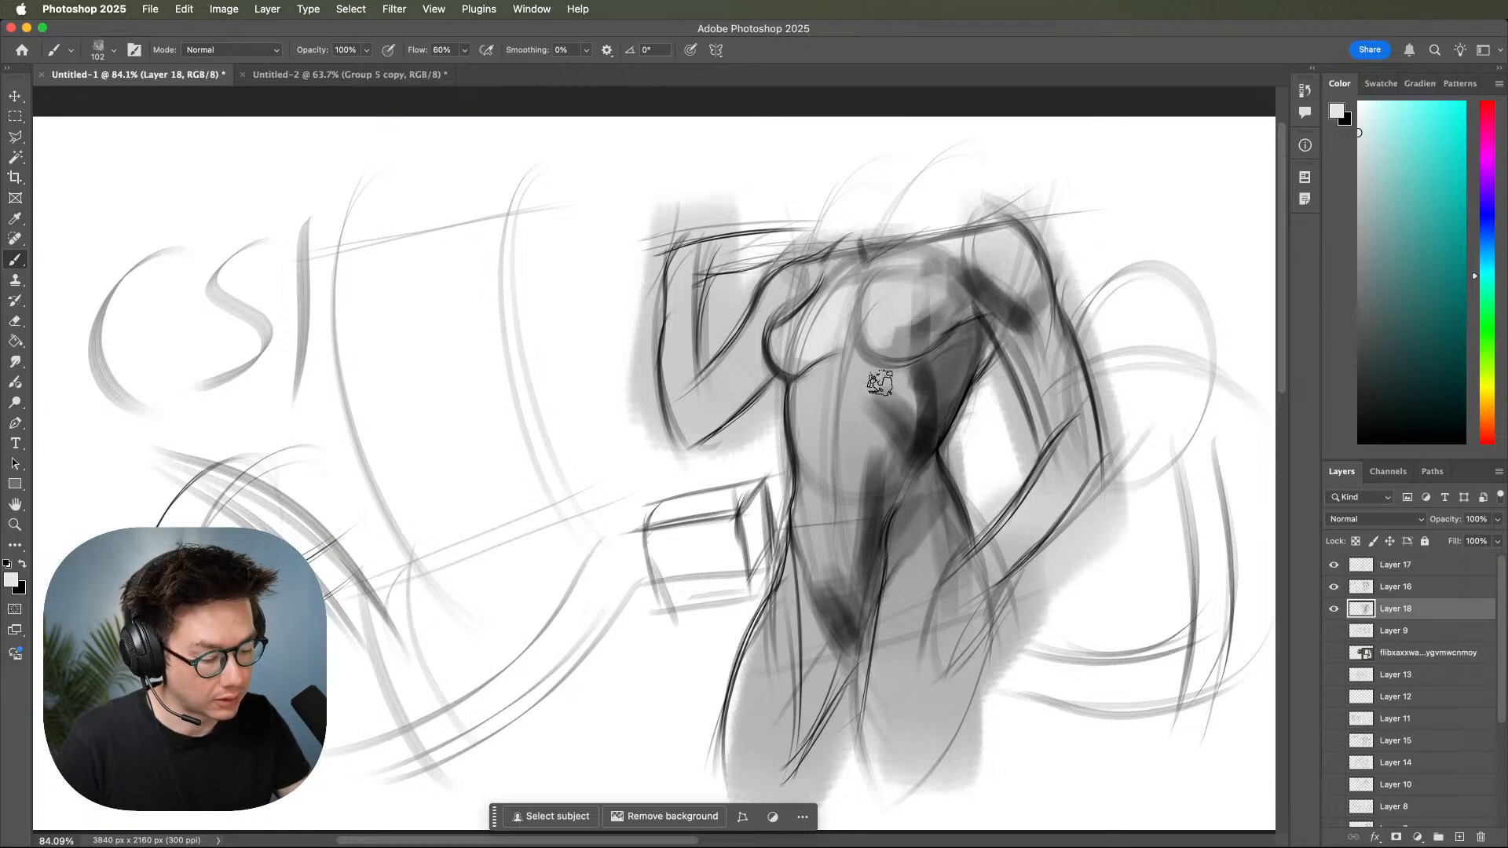
# Duplicate Layers 17, 16 and 18, merge the duplicates into one layer, and hide the three originals.
pyautogui.keyDown('shift'); pyautogui.click(1420, 565); pyautogui.keyUp('shift')
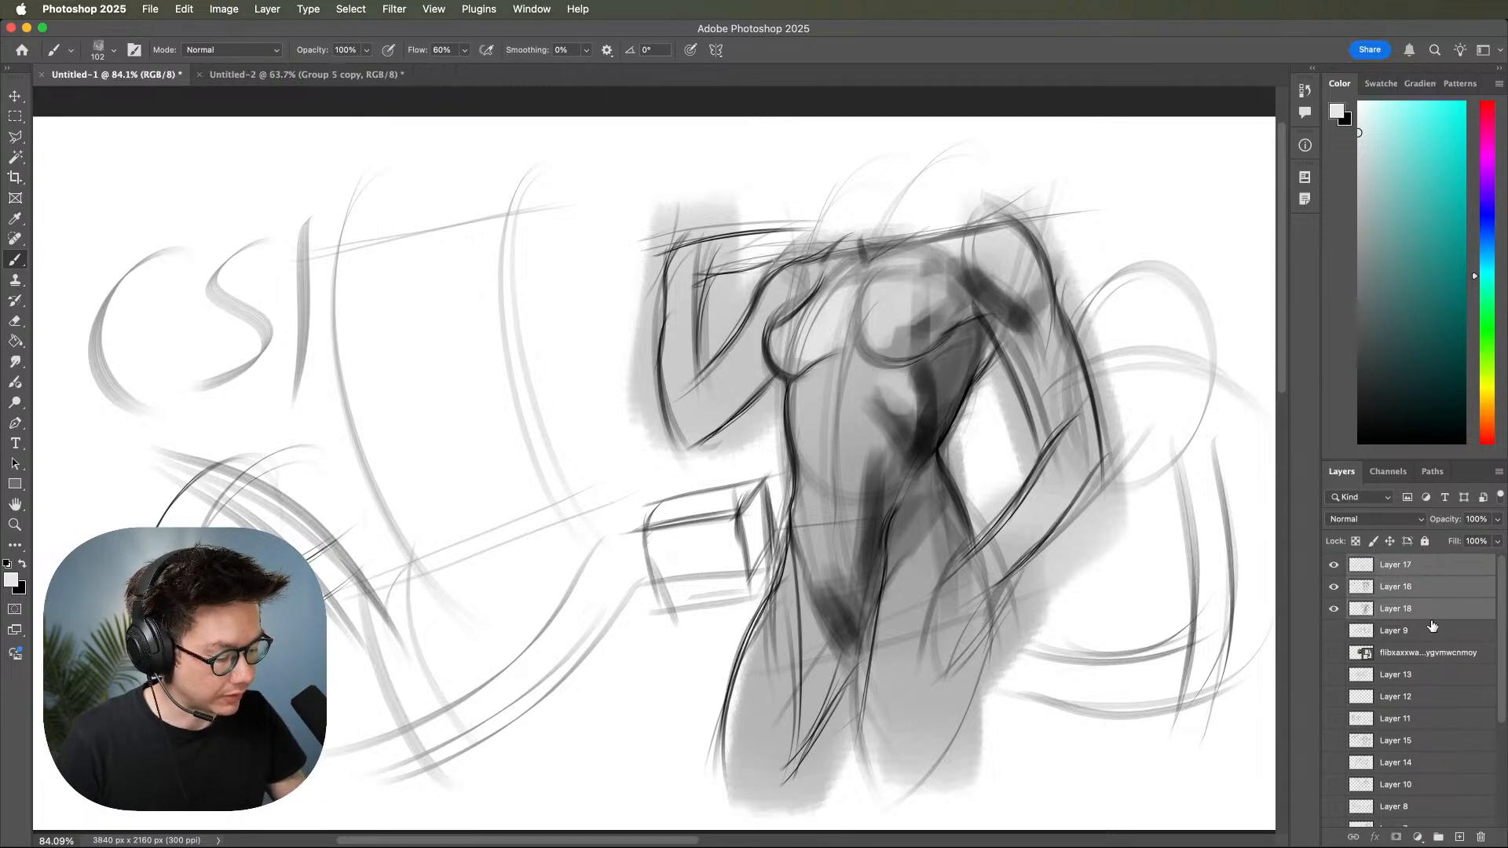
pyautogui.press('super+j')
pyautogui.press('super+e')
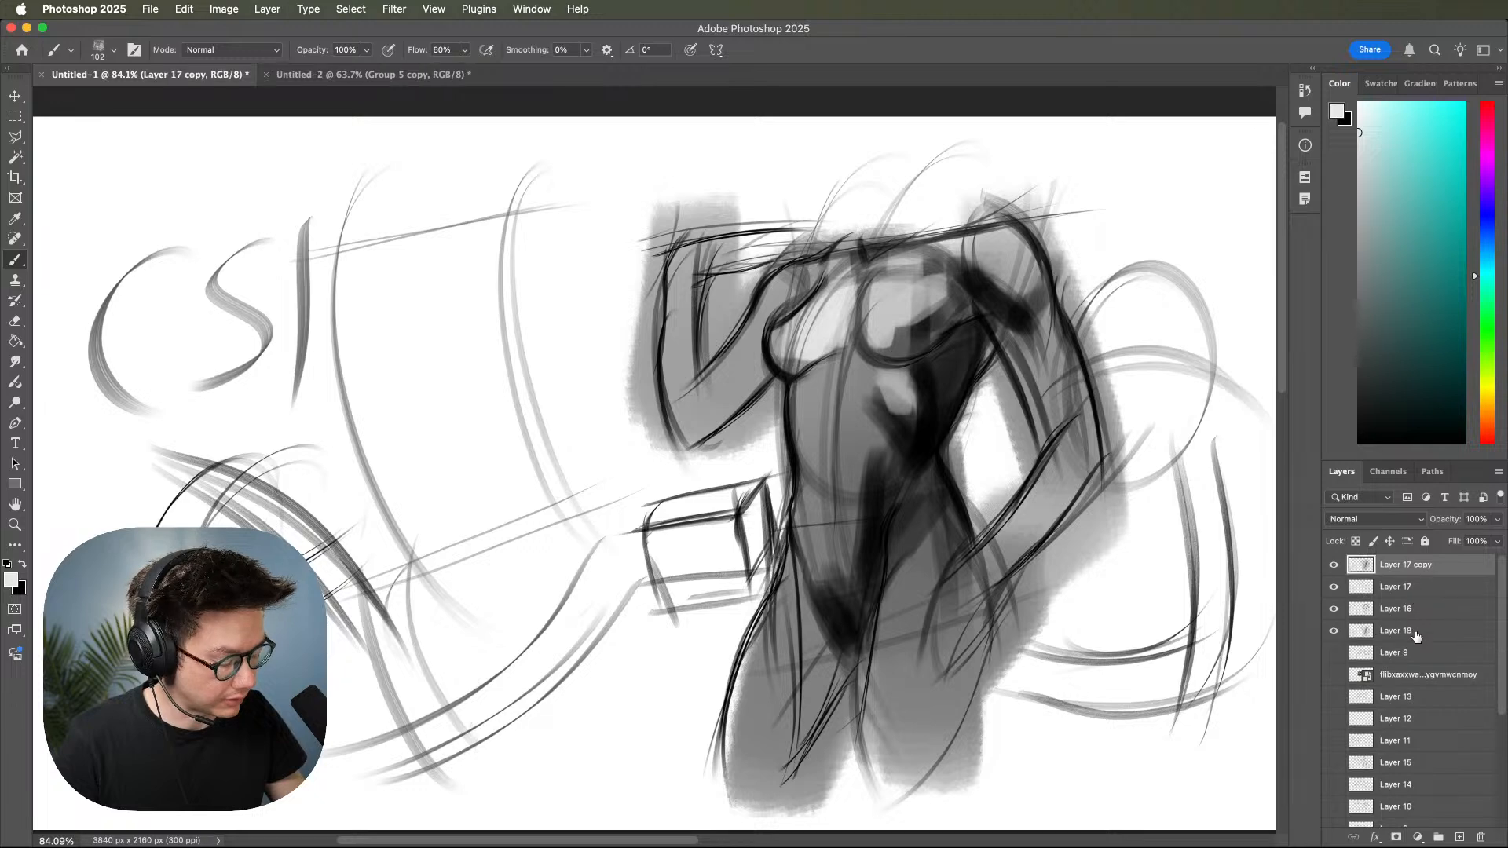
pyautogui.moveTo(1332, 587); pyautogui.dragTo(1334, 630)
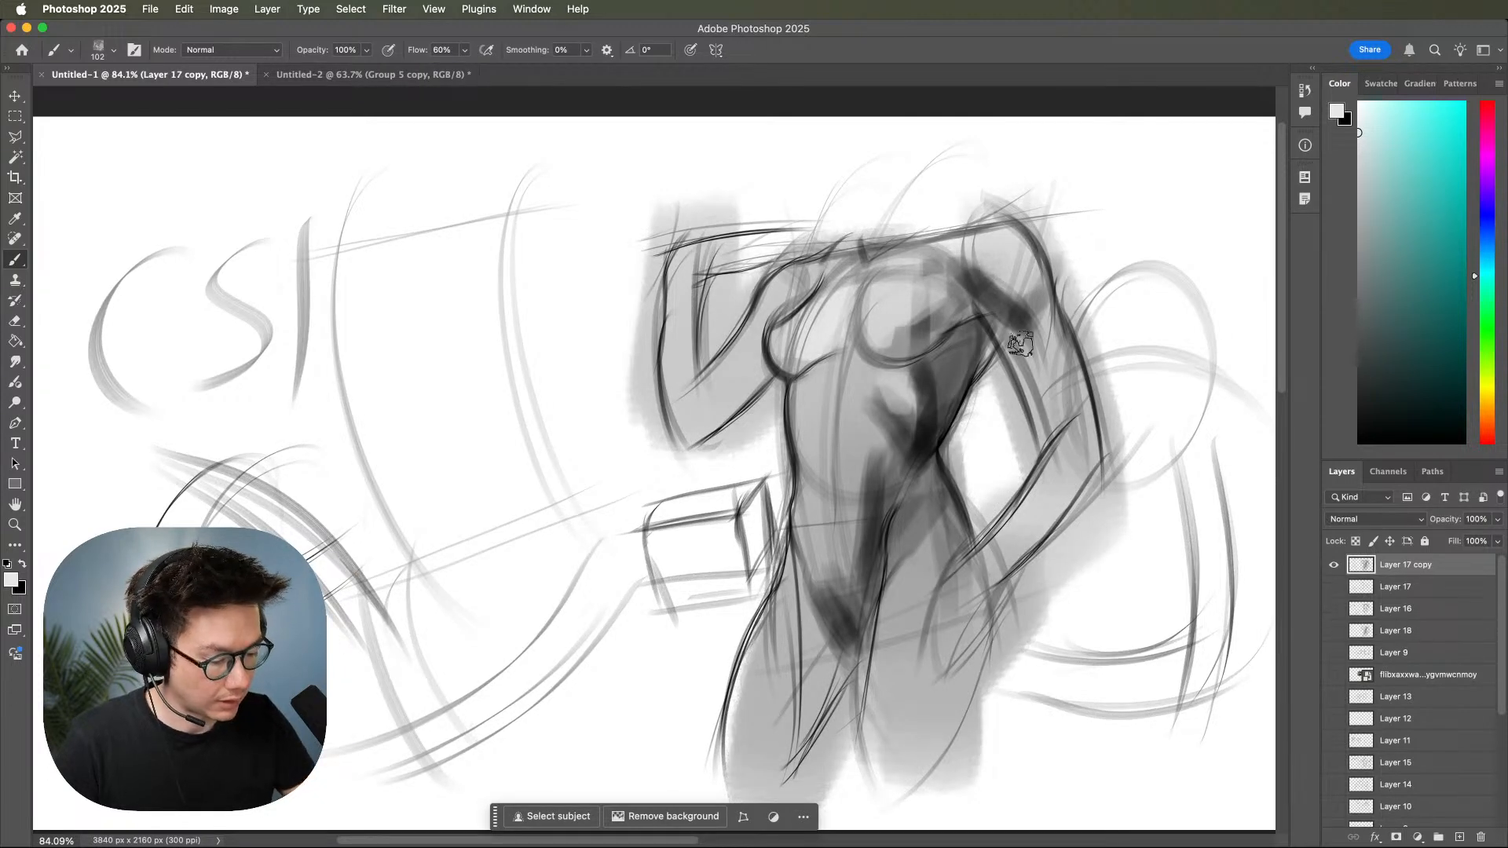
# Smudge the chest and torso shadows on the merged copy and paint black shading down the arm bent toward the hip.
pyautogui.press('r')
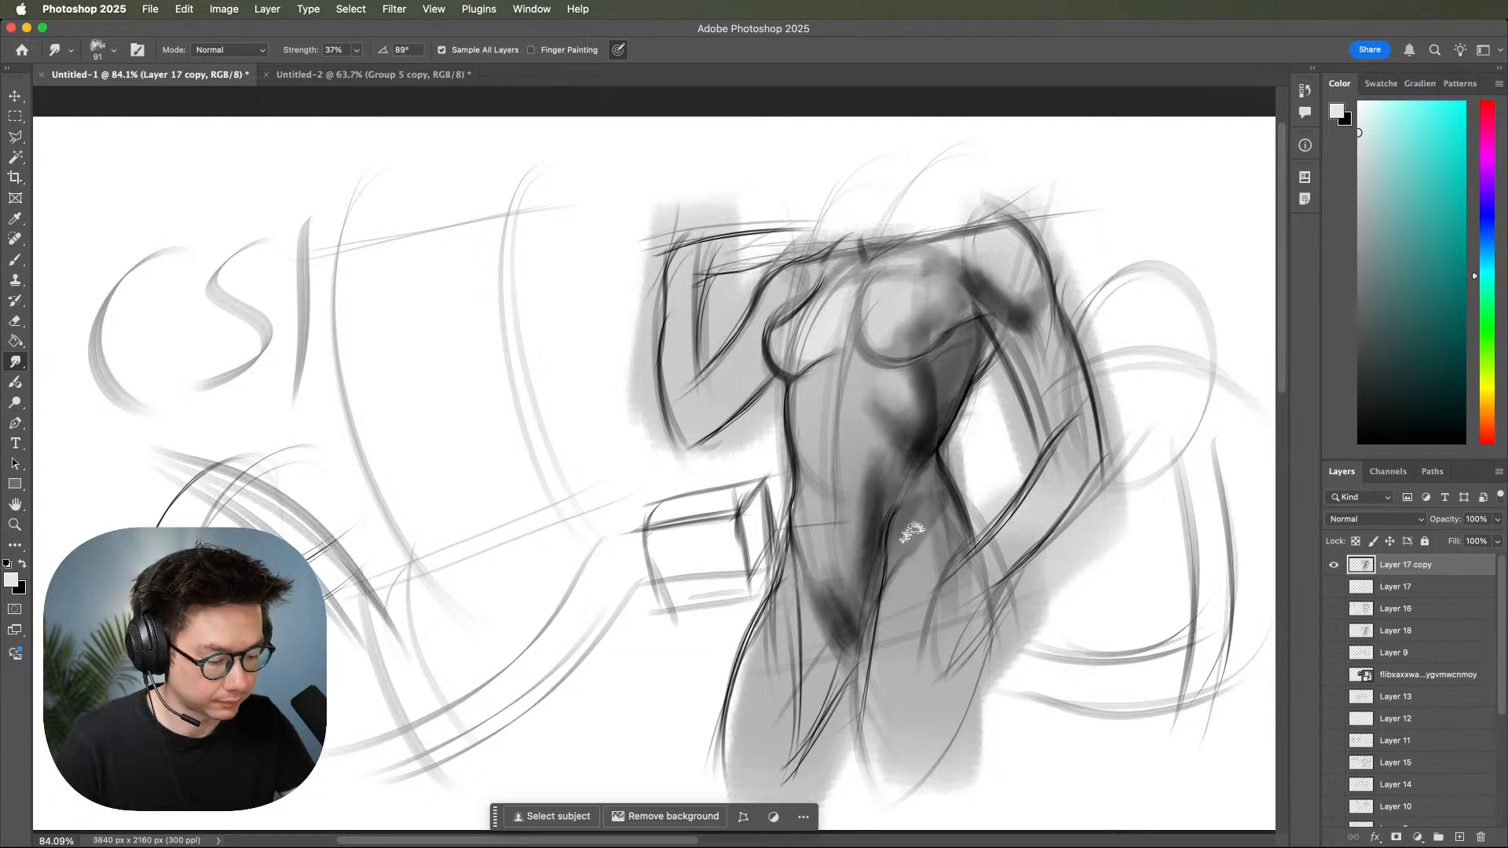
pyautogui.press('b')
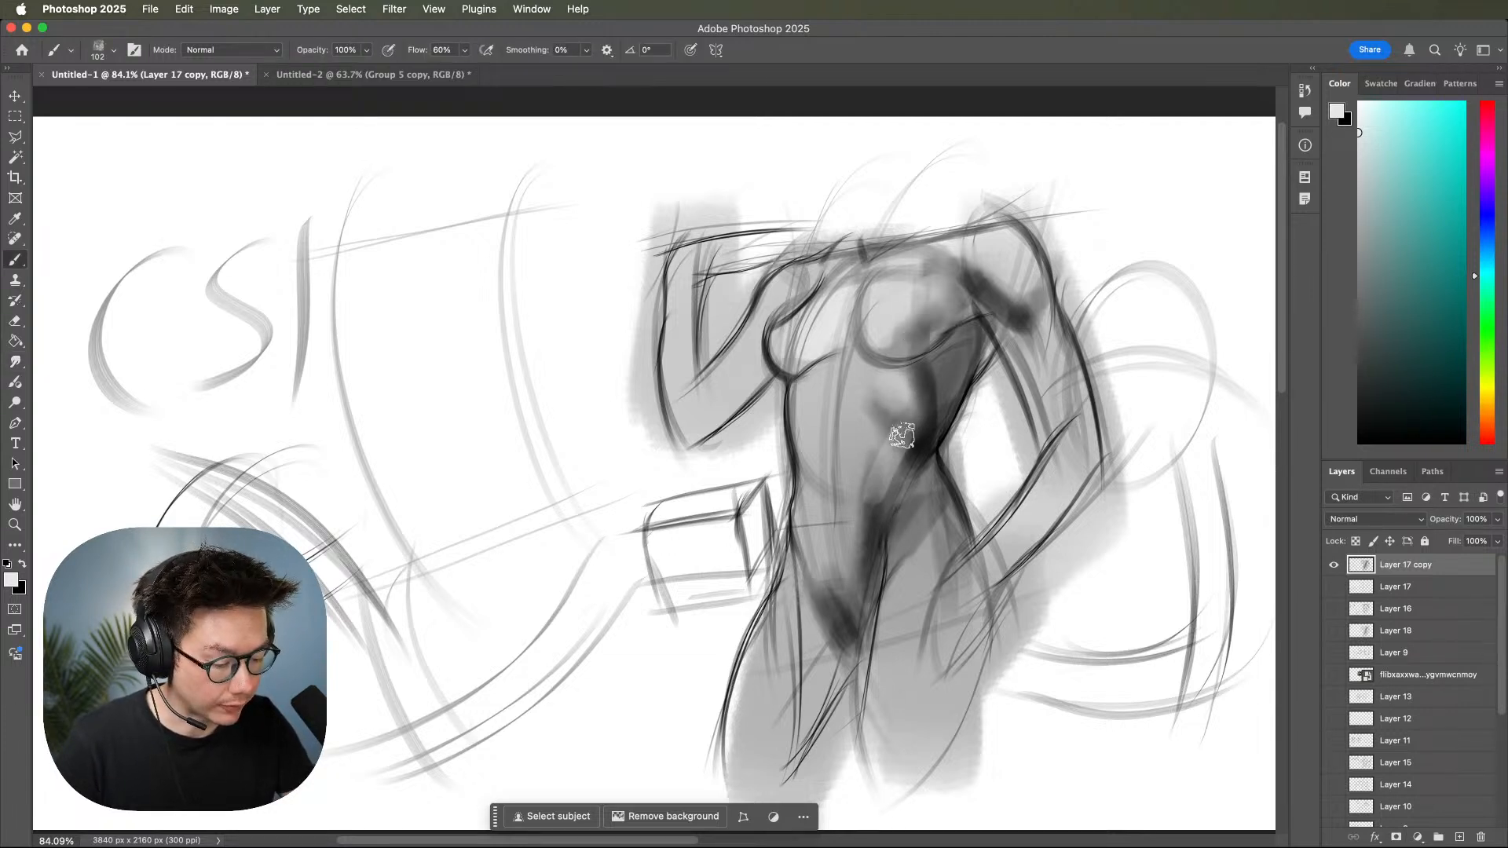
pyautogui.moveTo(1363, 320); pyautogui.dragTo(1358, 420)
pyautogui.moveTo(984, 292); pyautogui.dragTo(1053, 425)
pyautogui.moveTo(1001, 295); pyautogui.dragTo(1075, 466)
pyautogui.moveTo(1029, 336); pyautogui.dragTo(1077, 469)
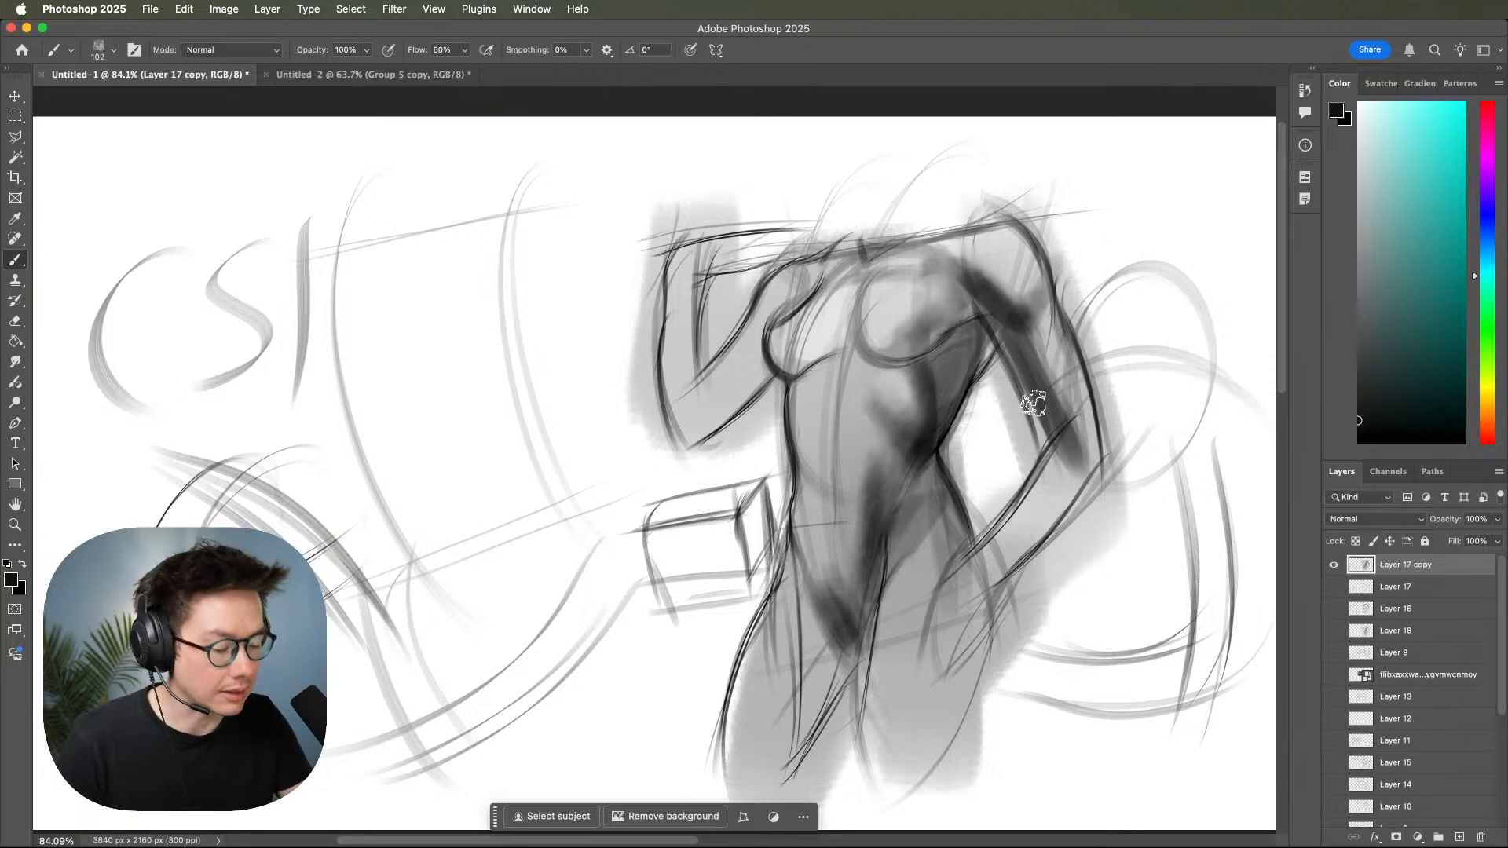
# Paint shadows on the undersides of both breasts and blend the torso shading with the Smudge tool.
pyautogui.moveTo(932, 372)
pyautogui.mouseDown()
pyautogui.moveTo(905, 420)
pyautogui.moveTo(959, 339)
pyautogui.moveTo(925, 336)
pyautogui.moveTo(897, 357)
pyautogui.mouseUp()
pyautogui.moveTo(971, 300)
pyautogui.mouseDown()
pyautogui.moveTo(931, 337)
pyautogui.moveTo(967, 305)
pyautogui.mouseUp()
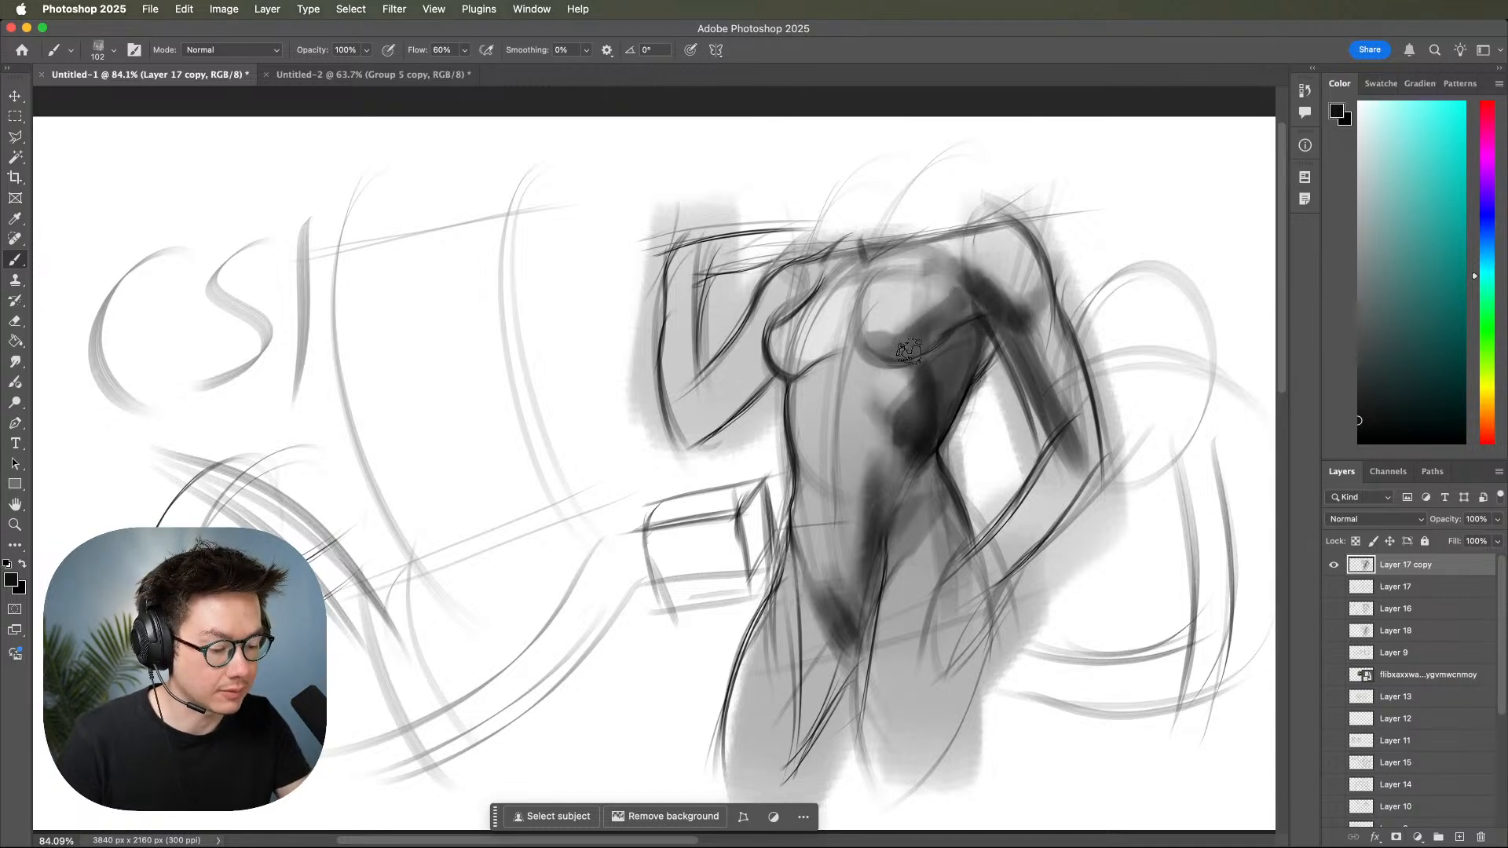
pyautogui.press('r')
pyautogui.press('z')
pyautogui.moveTo(1051, 357)
pyautogui.mouseDown()
pyautogui.moveTo(980, 370)
pyautogui.moveTo(1099, 383)
pyautogui.mouseUp()
pyautogui.press('b')
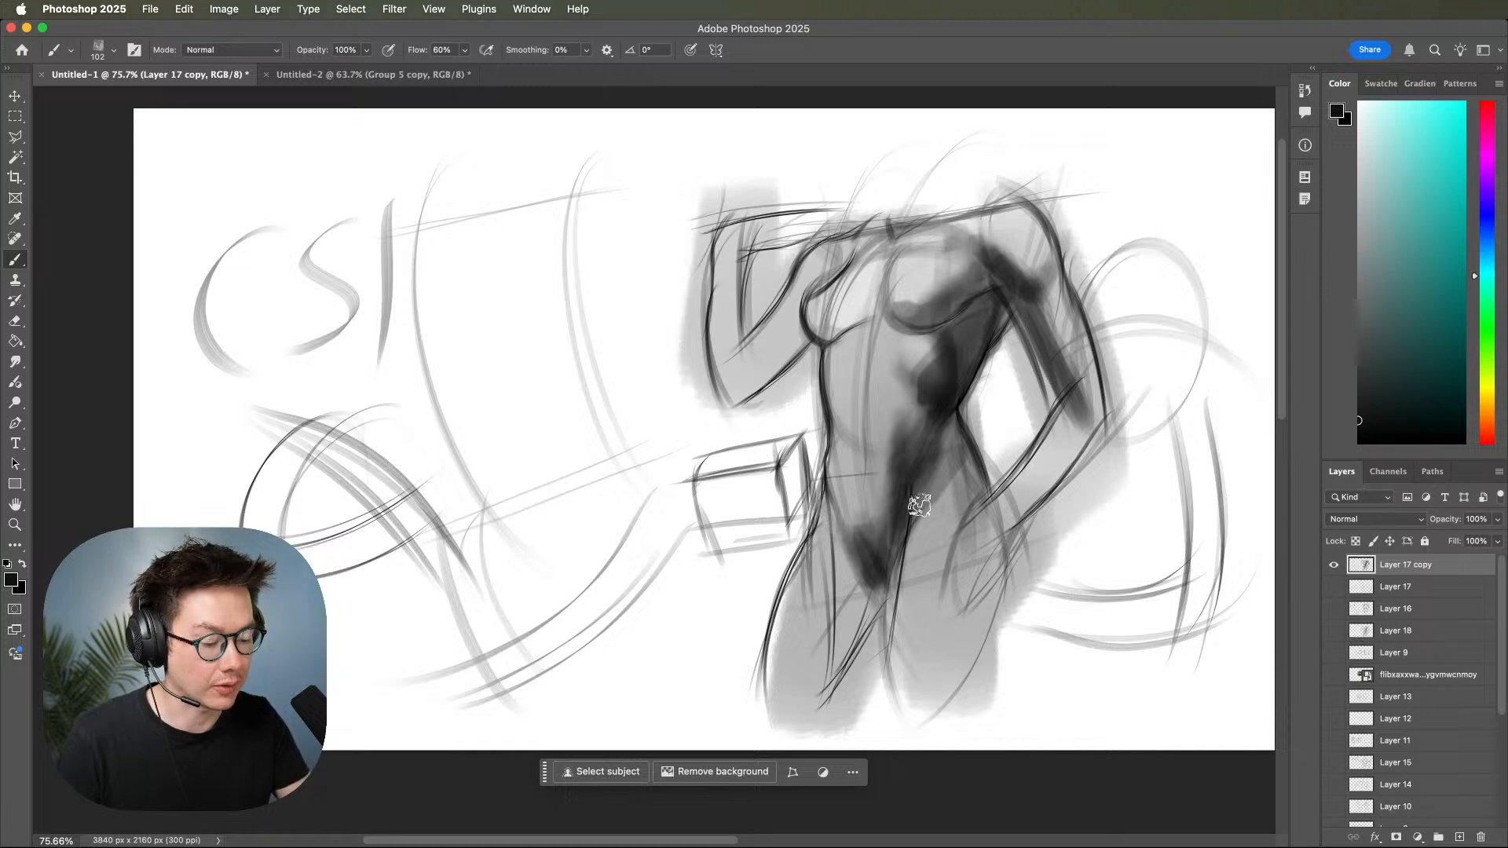
pyautogui.moveTo(811, 310)
pyautogui.mouseDown()
pyautogui.moveTo(825, 328)
pyautogui.moveTo(870, 307)
pyautogui.mouseUp()
pyautogui.press('r')
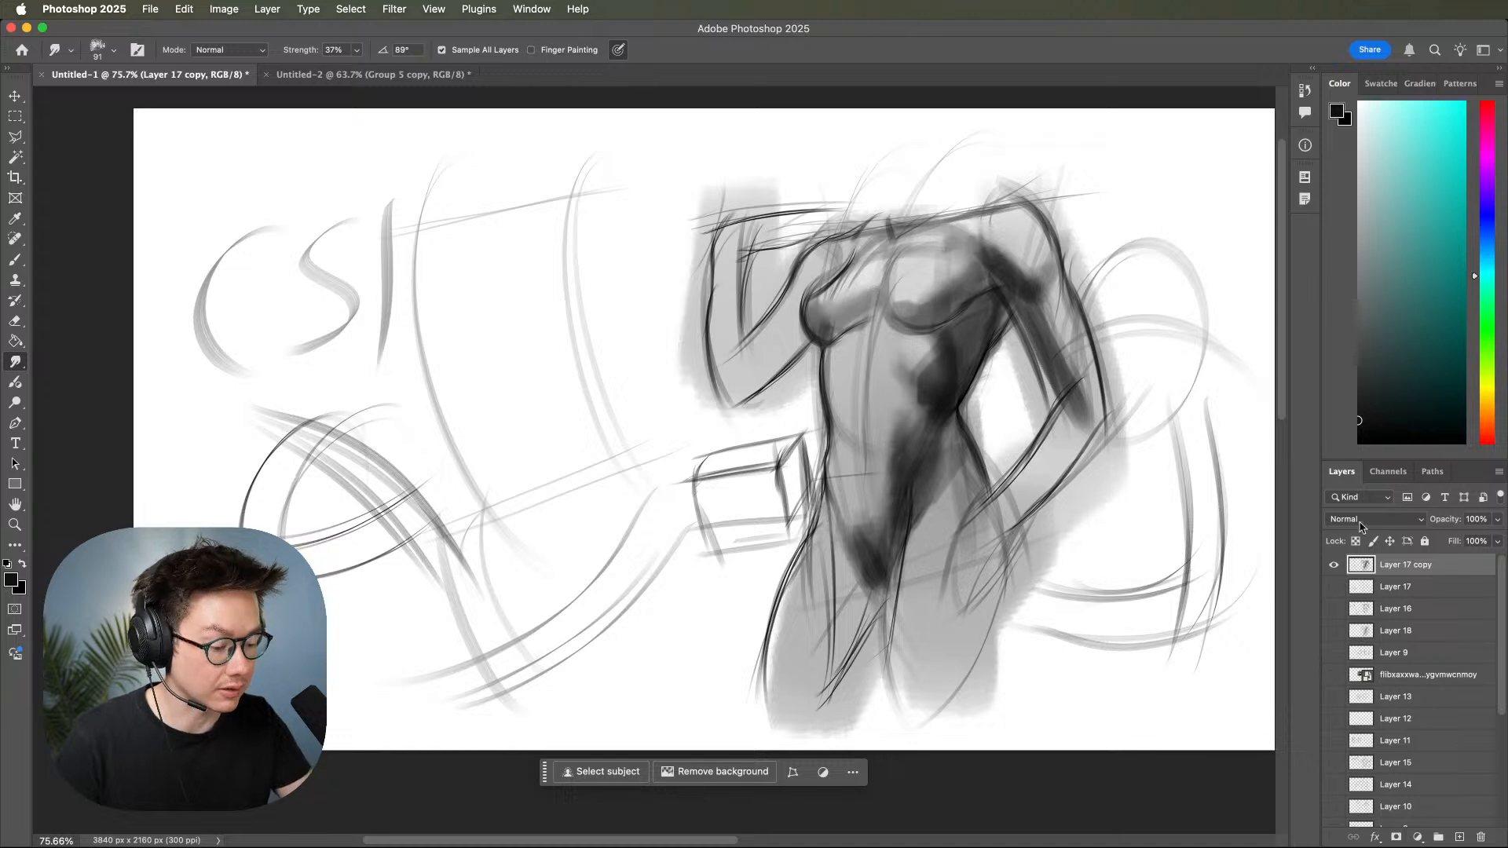
# Hide the merged copy, show the original linework layers, and add a new layer above Layer 16.
pyautogui.click(1333, 565)
pyautogui.moveTo(1334, 587); pyautogui.dragTo(1341, 613)
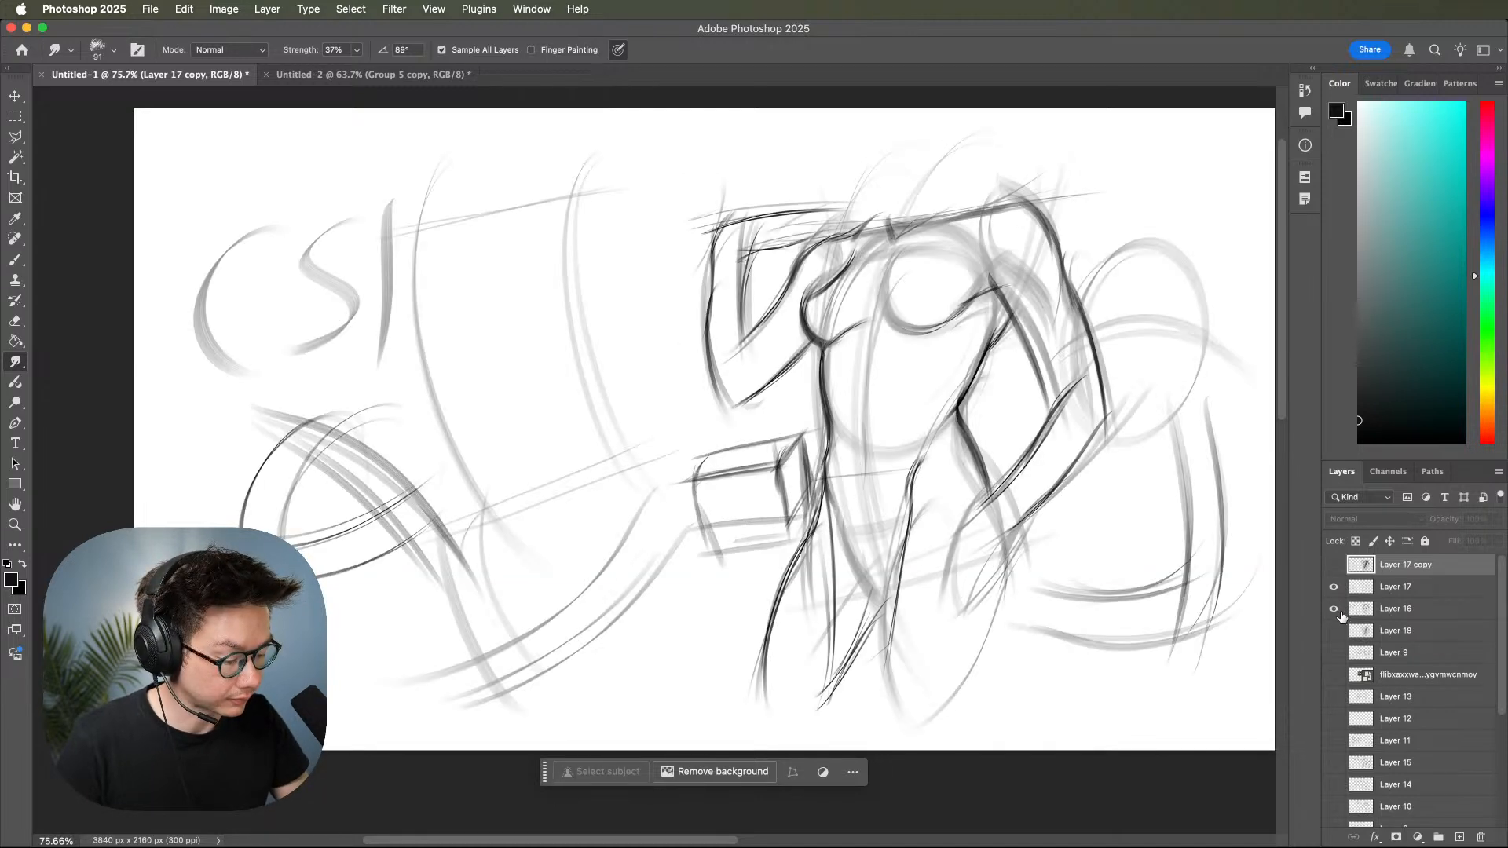
pyautogui.click(1334, 631)
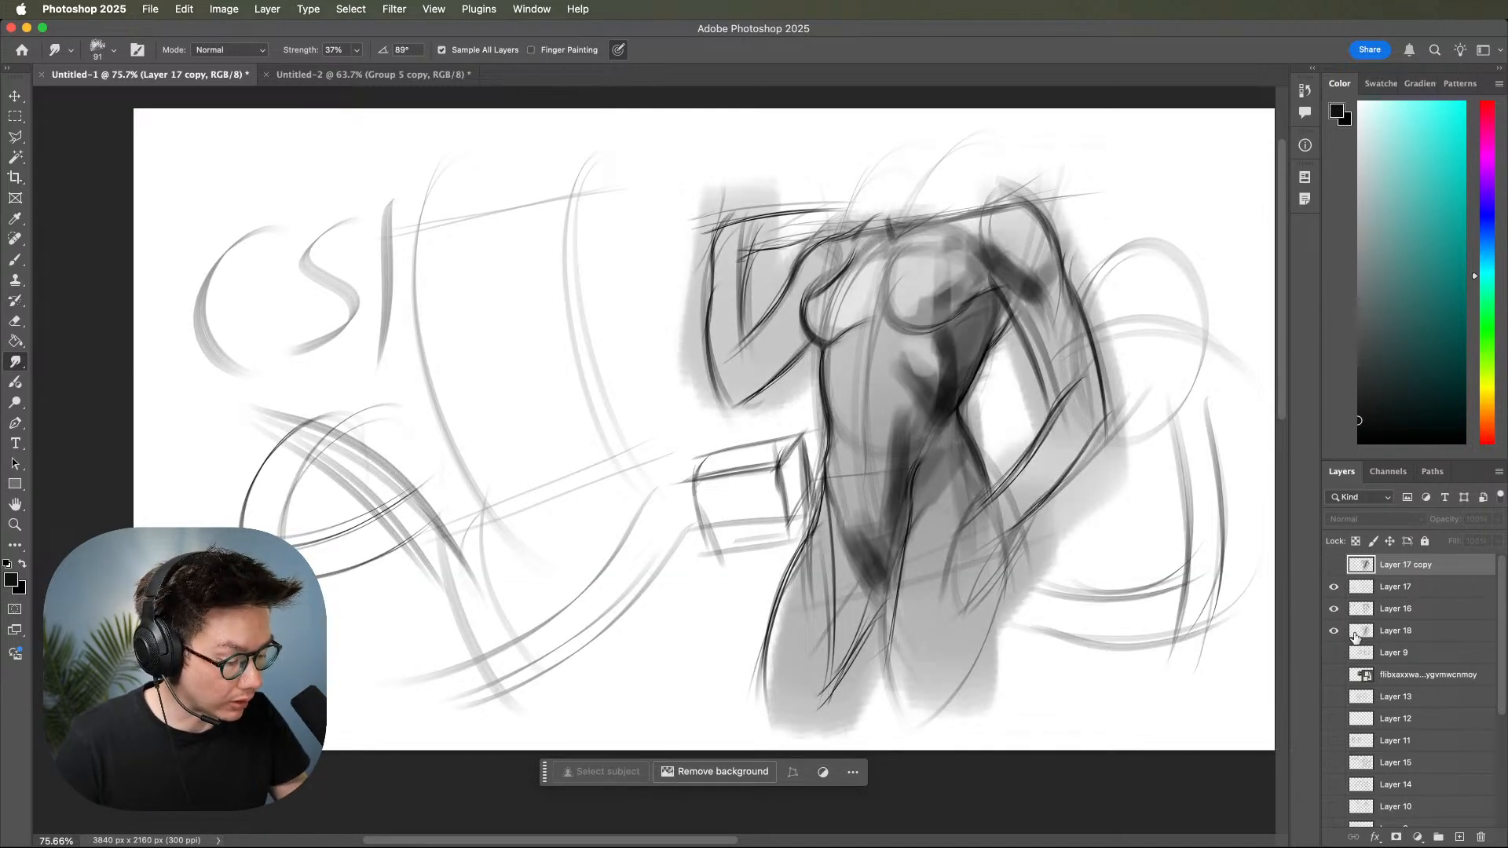
pyautogui.click(1402, 610)
pyautogui.click(1460, 838)
# Switch to the Conte De Paris 1710 B brush and reduce its size to 51 px.
pyautogui.press('b')
pyautogui.rightClick(1106, 310)
pyautogui.click(1145, 262)
pyautogui.click(958, 268)
pyautogui.press('z')
pyautogui.moveTo(1031, 346); pyautogui.dragTo(1067, 336)
pyautogui.press('b')
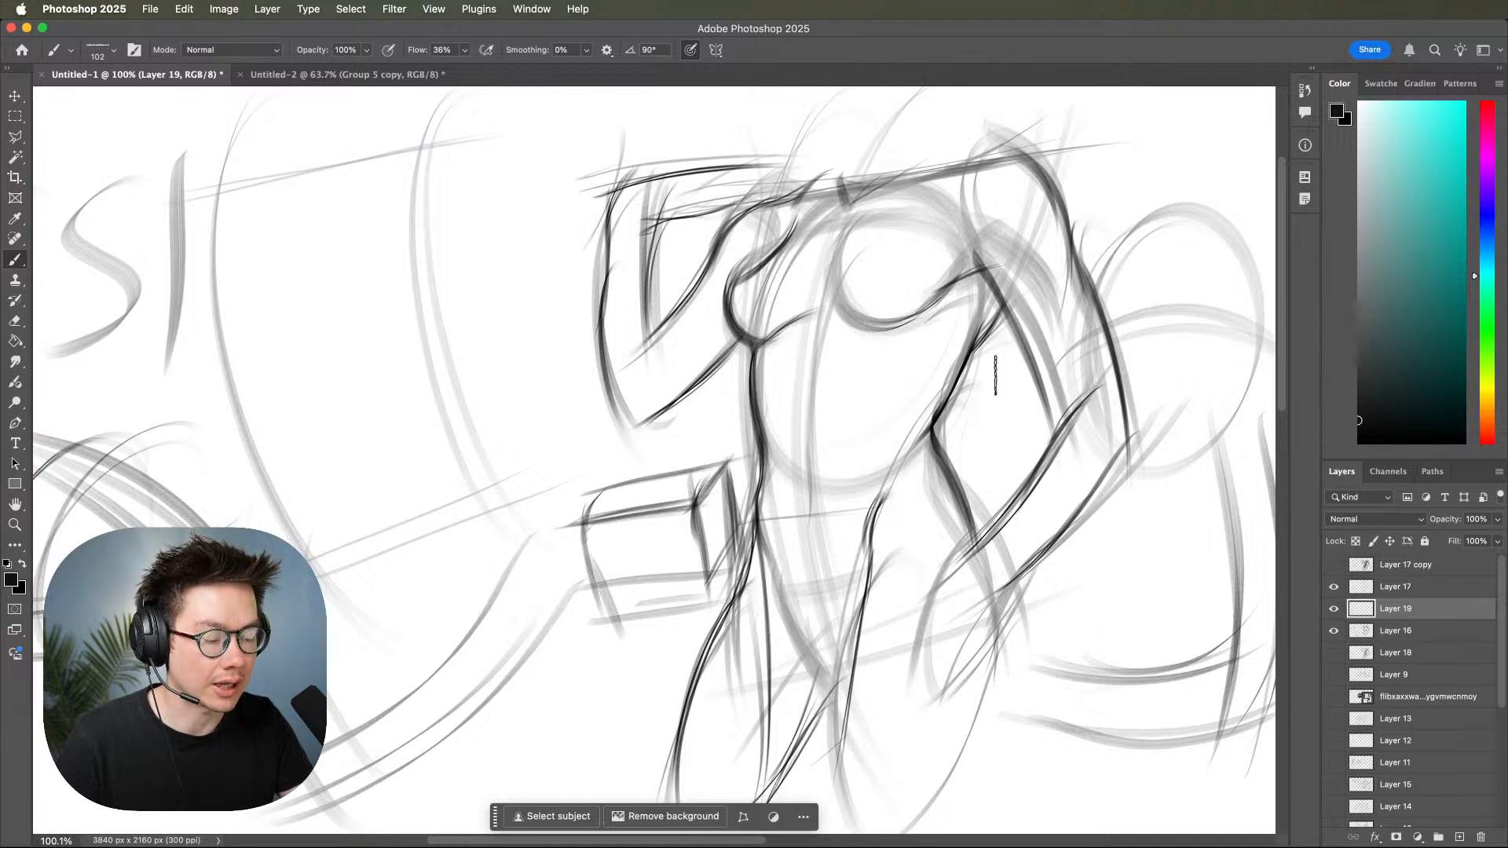
pyautogui.rightClick(1028, 369)
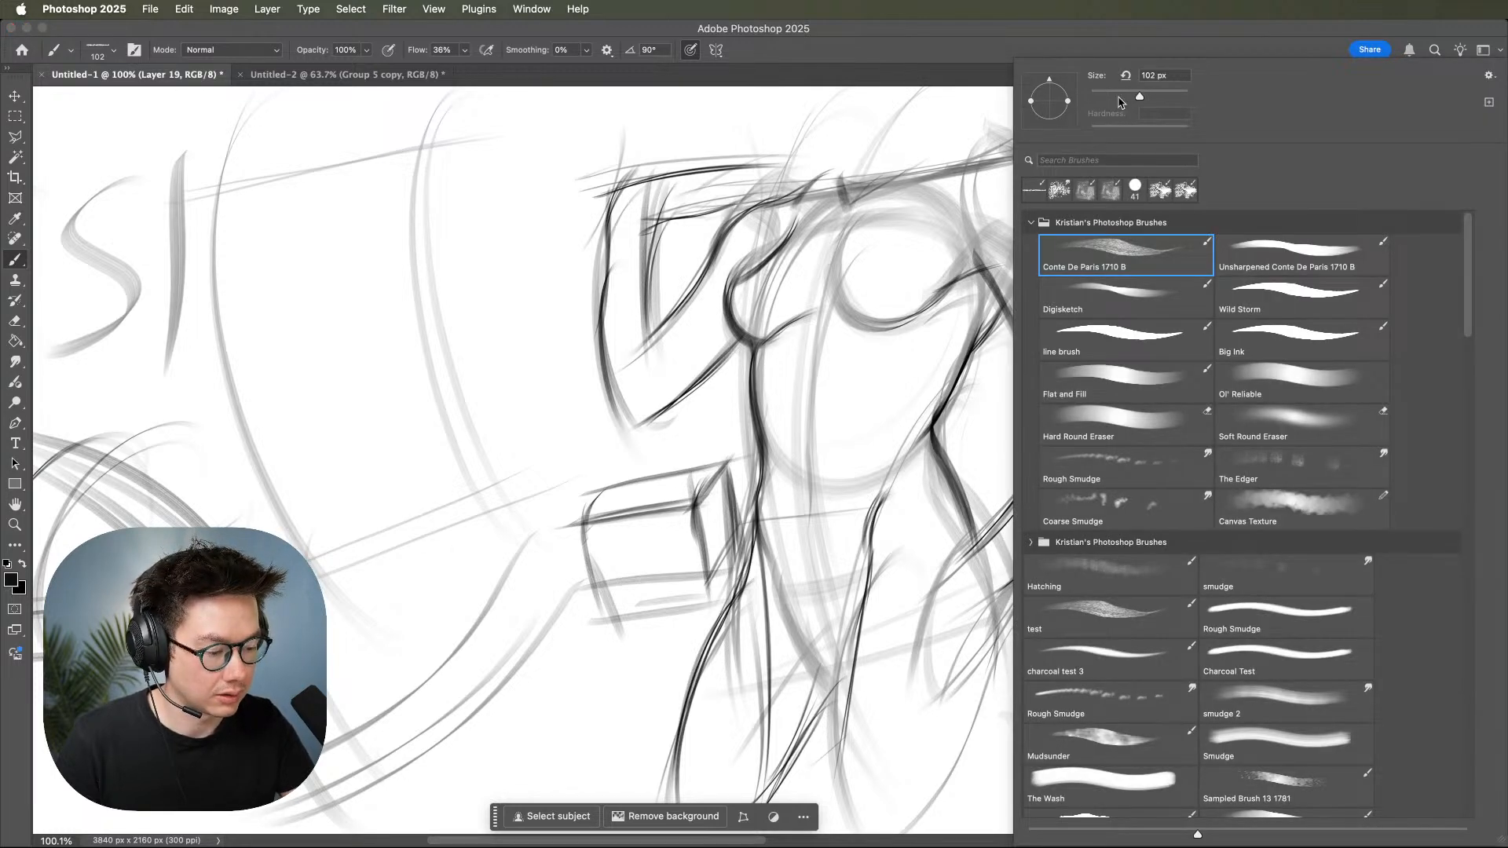
pyautogui.moveTo(1119, 97); pyautogui.dragTo(1116, 97)
pyautogui.press('Return')
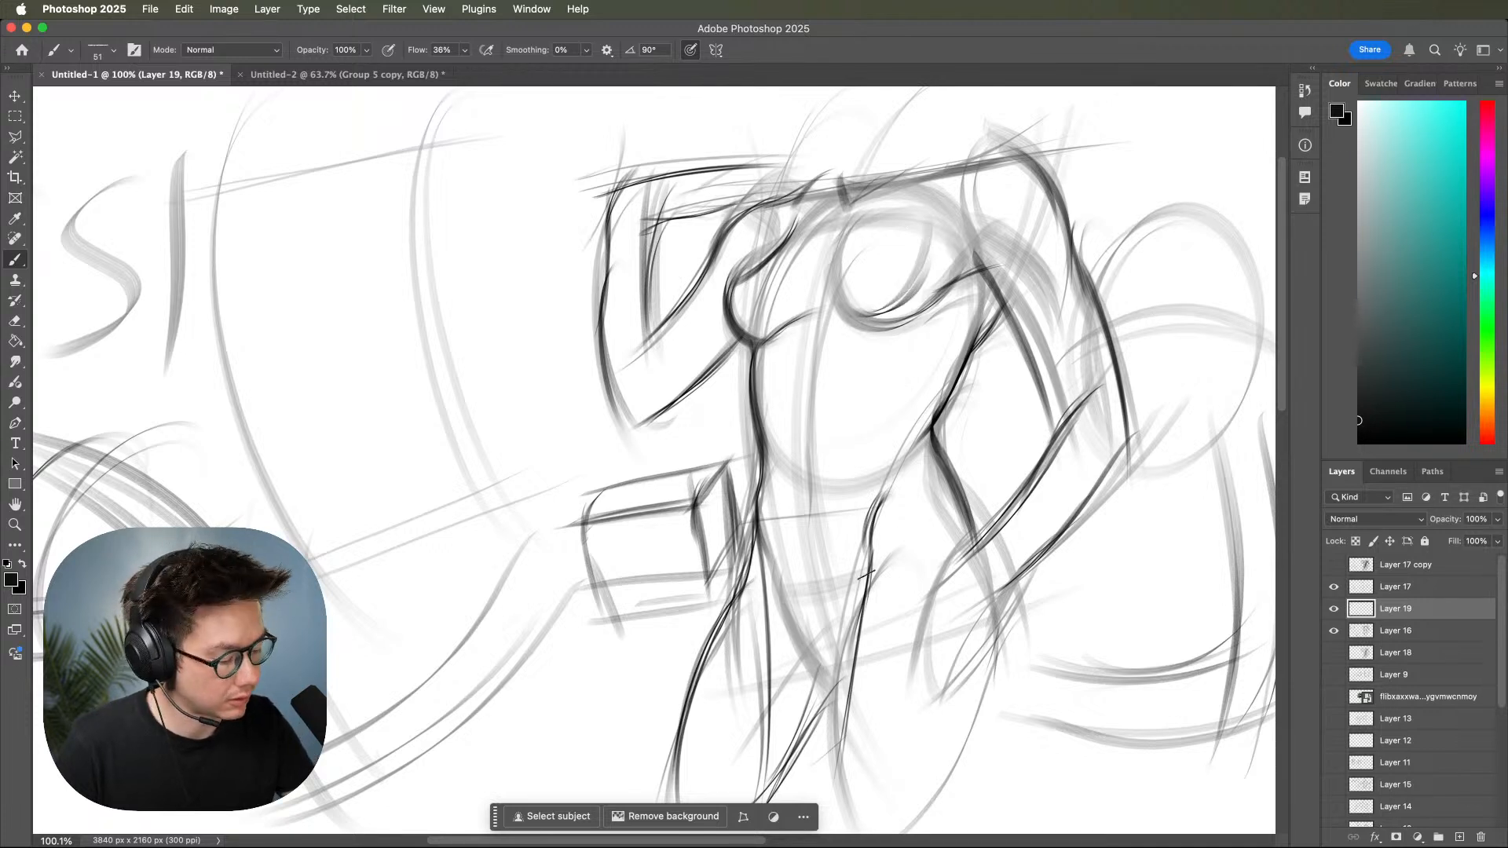
# Sketch linear shadow strokes around the breast and down the side of the ribcage on the new layer.
pyautogui.click(1333, 610)
pyautogui.click(1333, 609)
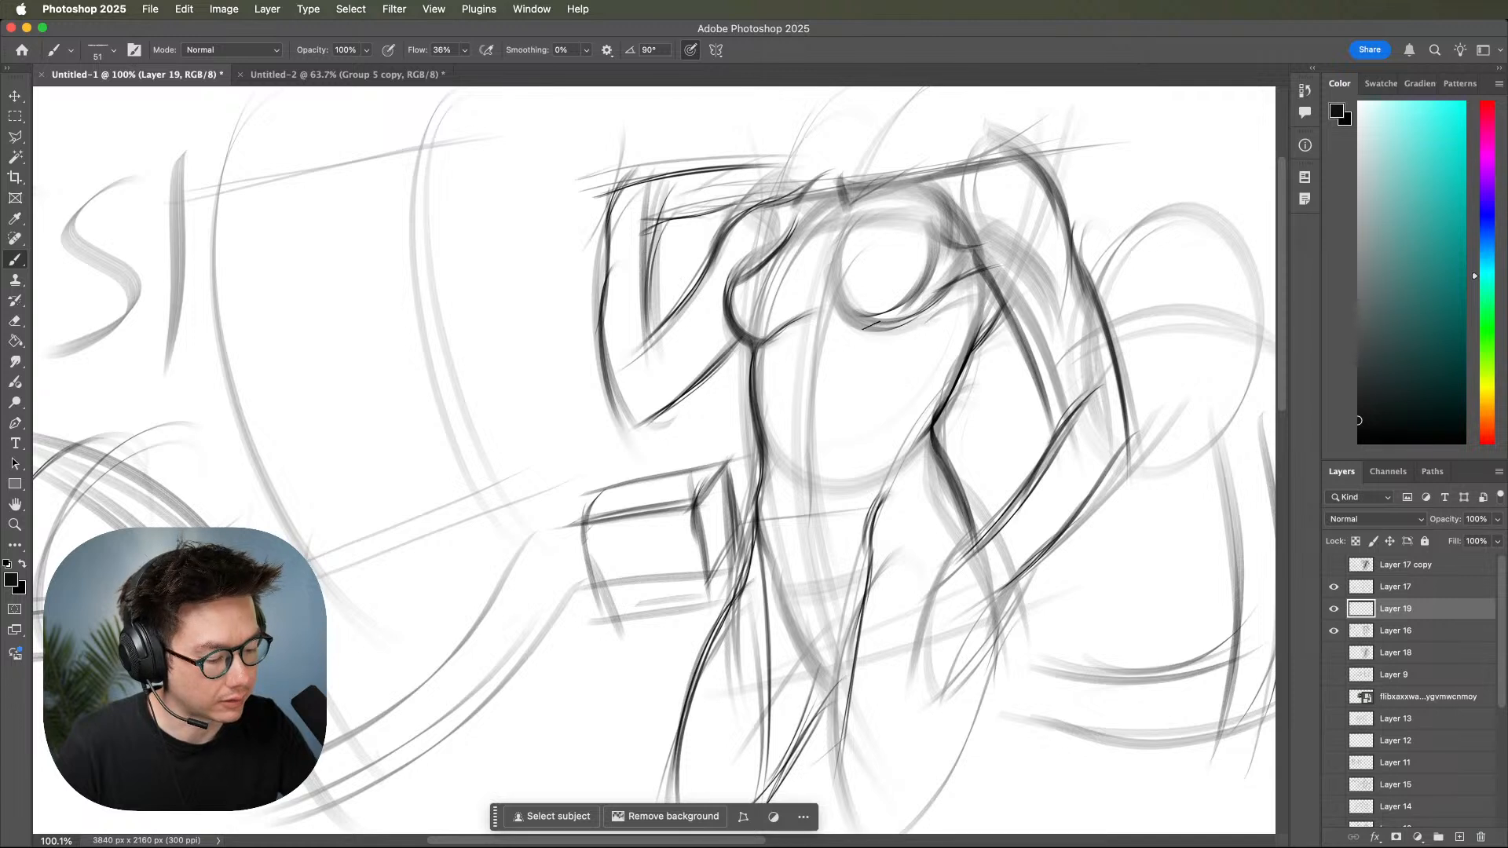
pyautogui.moveTo(873, 325)
pyautogui.mouseDown()
pyautogui.moveTo(908, 356)
pyautogui.moveTo(891, 386)
pyautogui.mouseUp()
pyautogui.press('super+z')
pyautogui.press('super+z')
pyautogui.moveTo(902, 325)
pyautogui.mouseDown()
pyautogui.moveTo(911, 394)
pyautogui.moveTo(873, 452)
pyautogui.mouseUp()
pyautogui.moveTo(934, 388); pyautogui.dragTo(871, 454)
pyautogui.moveTo(979, 344); pyautogui.dragTo(900, 451)
pyautogui.moveTo(901, 318); pyautogui.dragTo(893, 451)
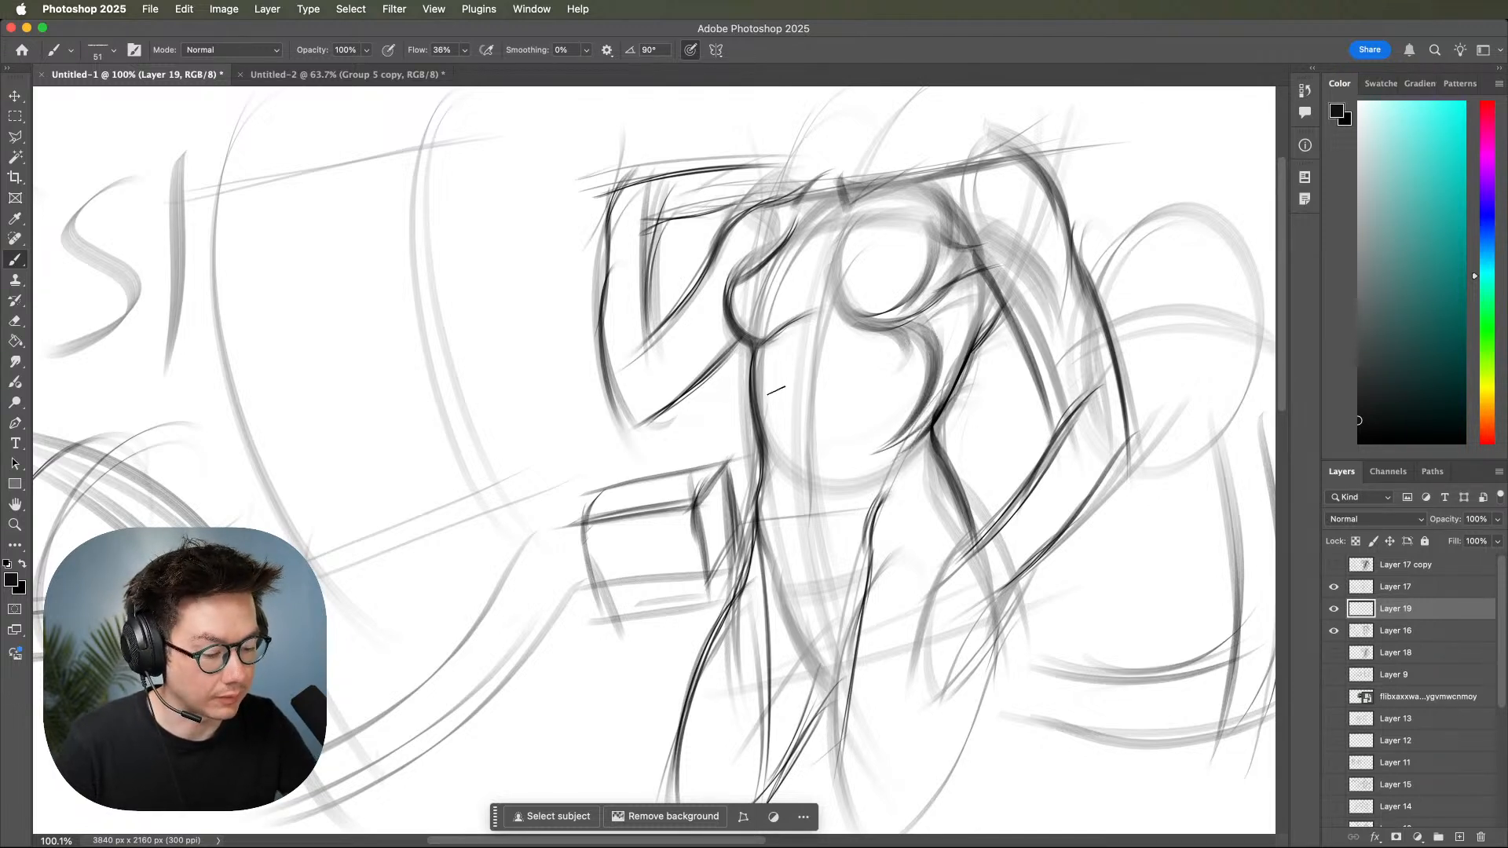
# Add diagonal shading strokes on the abdomen and darken the ribcage shadow and the torso's side contour down to the waist.
pyautogui.moveTo(827, 364); pyautogui.dragTo(890, 462)
pyautogui.moveTo(848, 375); pyautogui.dragTo(890, 455)
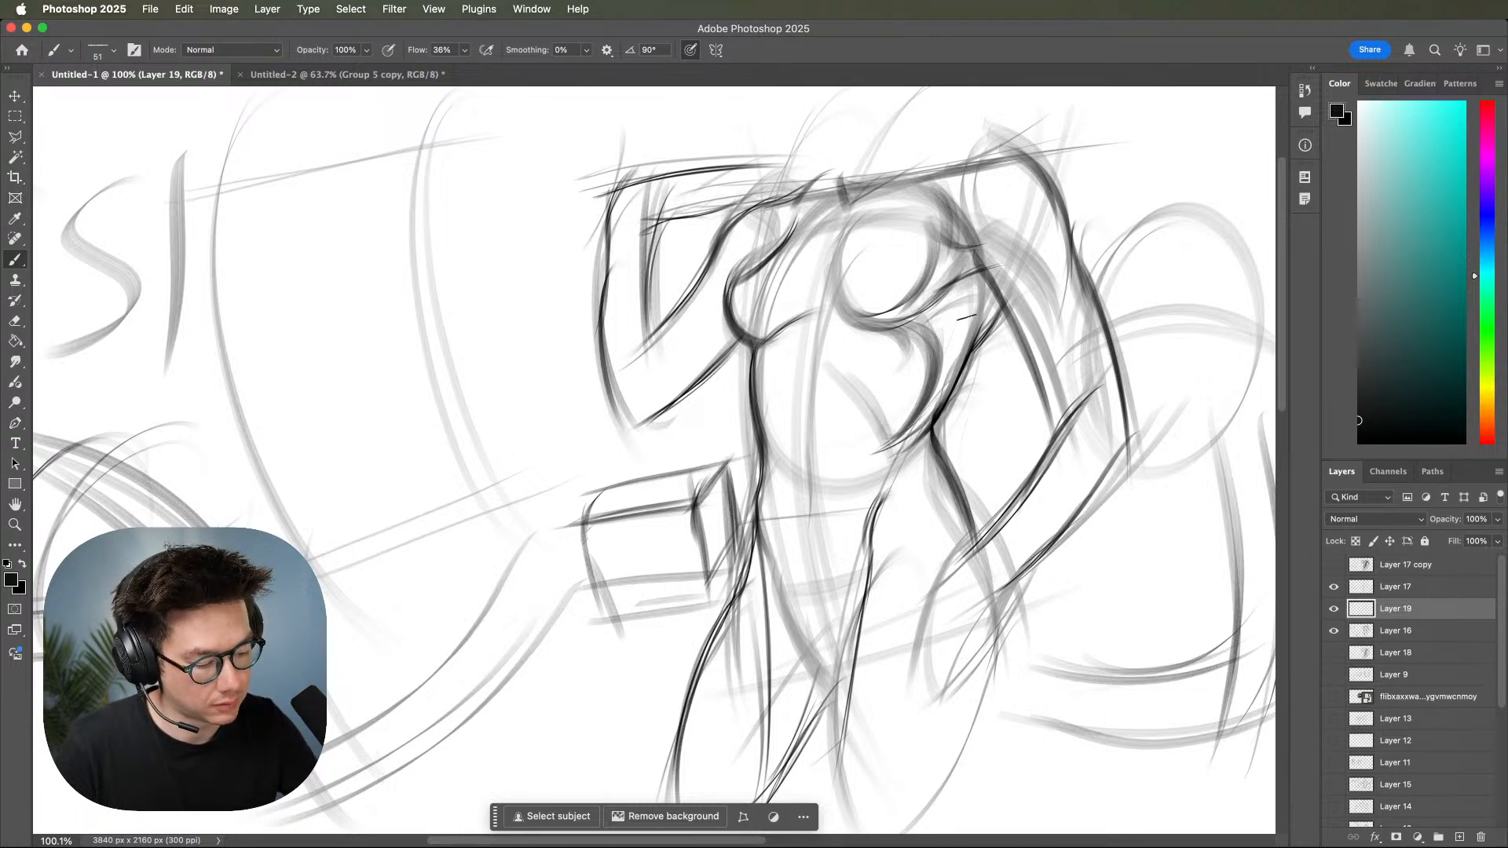
pyautogui.moveTo(898, 318)
pyautogui.mouseDown()
pyautogui.moveTo(913, 424)
pyautogui.moveTo(894, 443)
pyautogui.mouseUp()
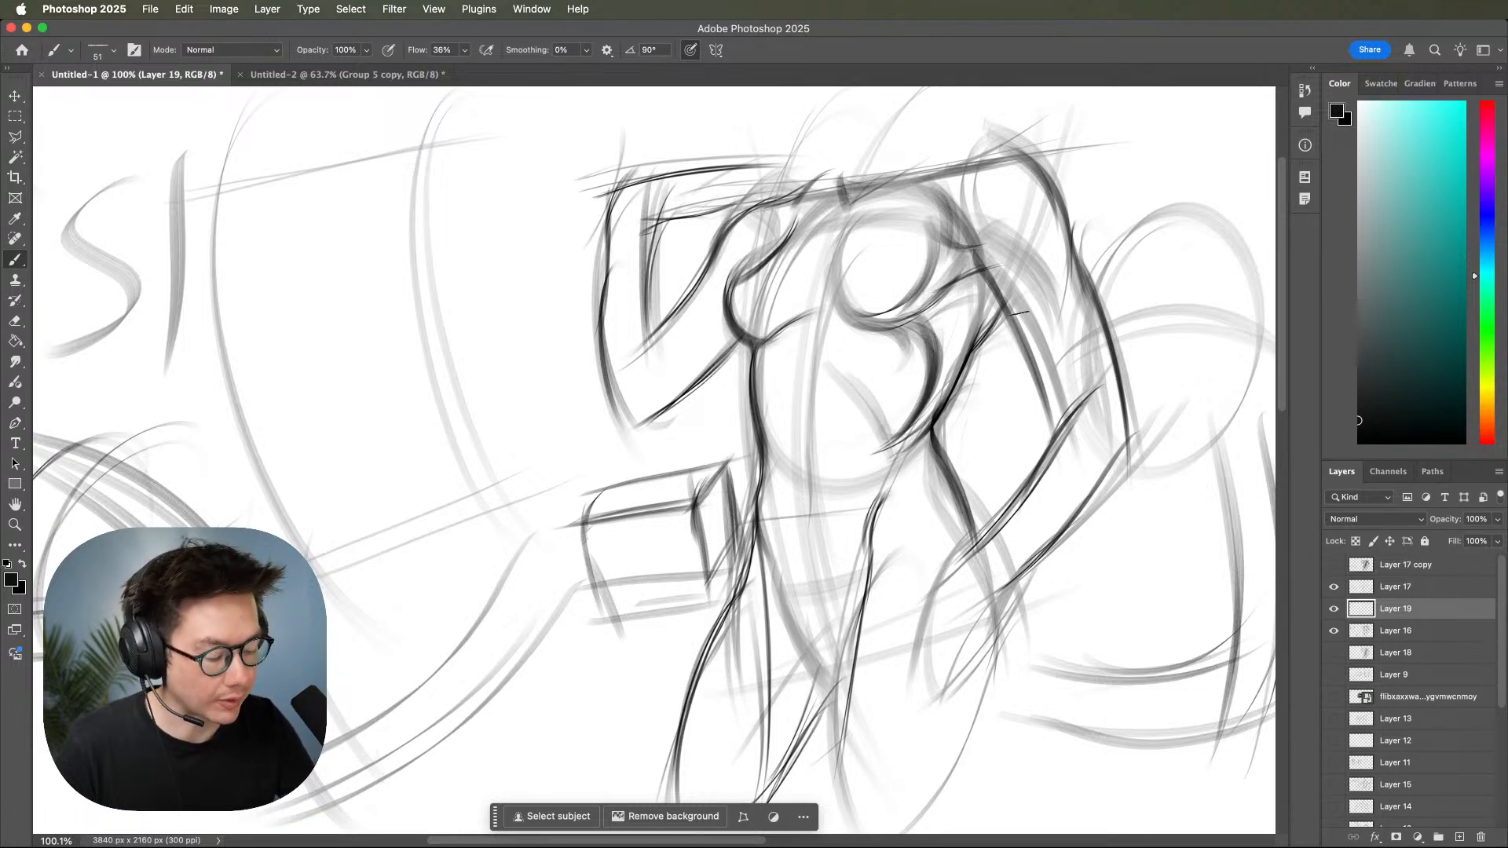
pyautogui.moveTo(997, 316); pyautogui.dragTo(935, 431)
# Draw an upright oval beside the figure's shoulder and hatch a dark shadow along its side and base.
pyautogui.press('z')
pyautogui.moveTo(1095, 469); pyautogui.dragTo(1013, 477)
pyautogui.moveTo(1124, 512)
pyautogui.mouseDown()
pyautogui.moveTo(1017, 530)
pyautogui.moveTo(1107, 543)
pyautogui.mouseUp()
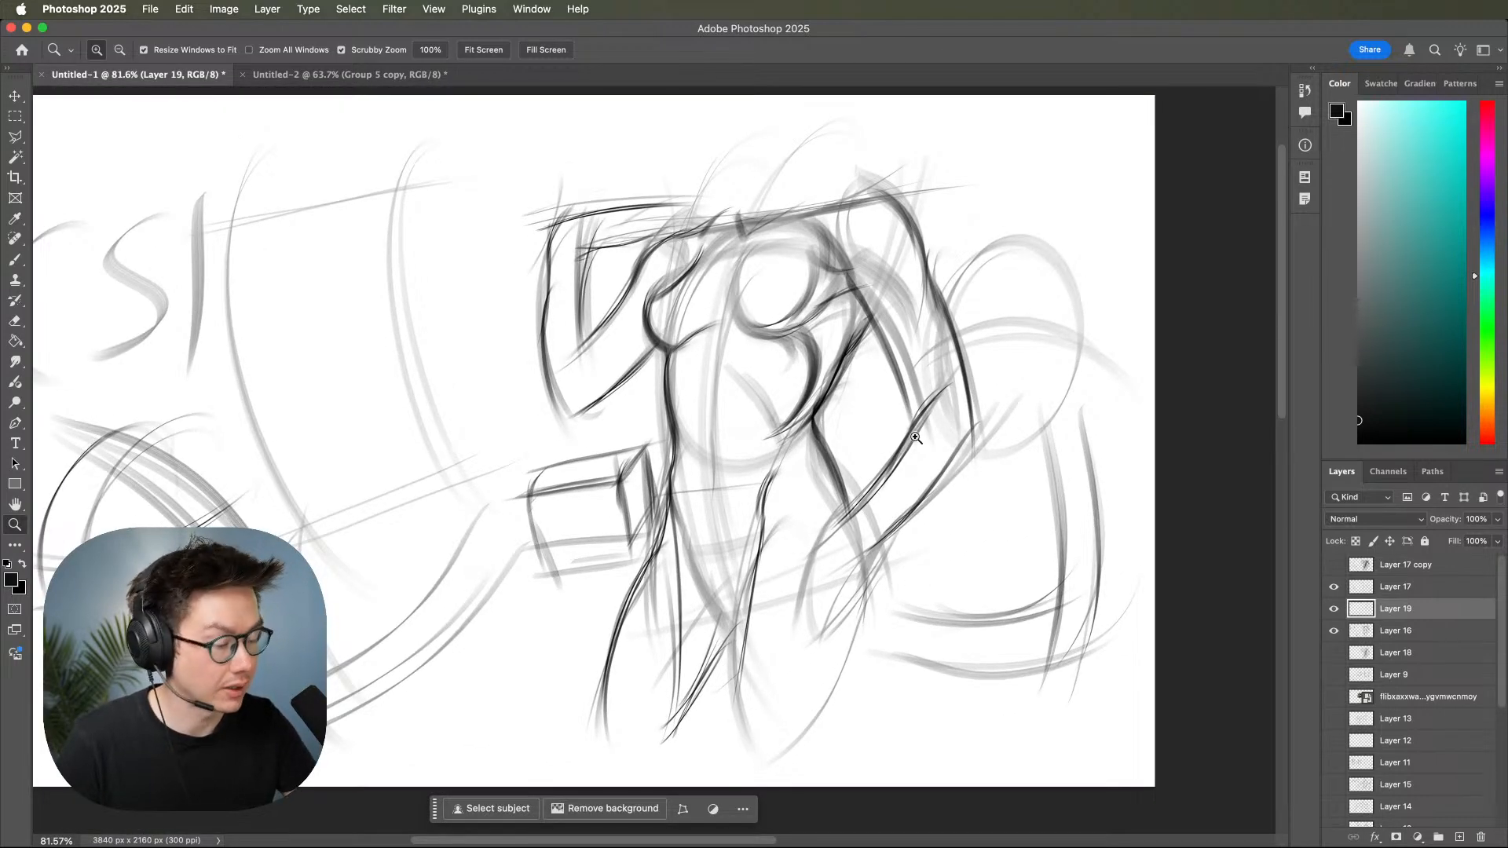
pyautogui.moveTo(828, 383)
pyautogui.mouseDown()
pyautogui.moveTo(831, 405)
pyautogui.moveTo(788, 432)
pyautogui.moveTo(802, 453)
pyautogui.mouseUp()
pyautogui.press('b')
pyautogui.moveTo(1075, 450); pyautogui.dragTo(1017, 515)
pyautogui.moveTo(681, 273)
pyautogui.mouseDown()
pyautogui.moveTo(619, 480)
pyautogui.moveTo(664, 281)
pyautogui.mouseUp()
pyautogui.press('super+z')
pyautogui.moveTo(1036, 236)
pyautogui.mouseDown()
pyautogui.moveTo(977, 263)
pyautogui.moveTo(1021, 231)
pyautogui.moveTo(964, 367)
pyautogui.moveTo(995, 366)
pyautogui.mouseUp()
pyautogui.moveTo(1079, 253)
pyautogui.mouseDown()
pyautogui.moveTo(1036, 385)
pyautogui.moveTo(1021, 395)
pyautogui.moveTo(1006, 380)
pyautogui.moveTo(1014, 352)
pyautogui.moveTo(1046, 361)
pyautogui.moveTo(1082, 331)
pyautogui.moveTo(993, 428)
pyautogui.moveTo(1047, 416)
pyautogui.mouseUp()
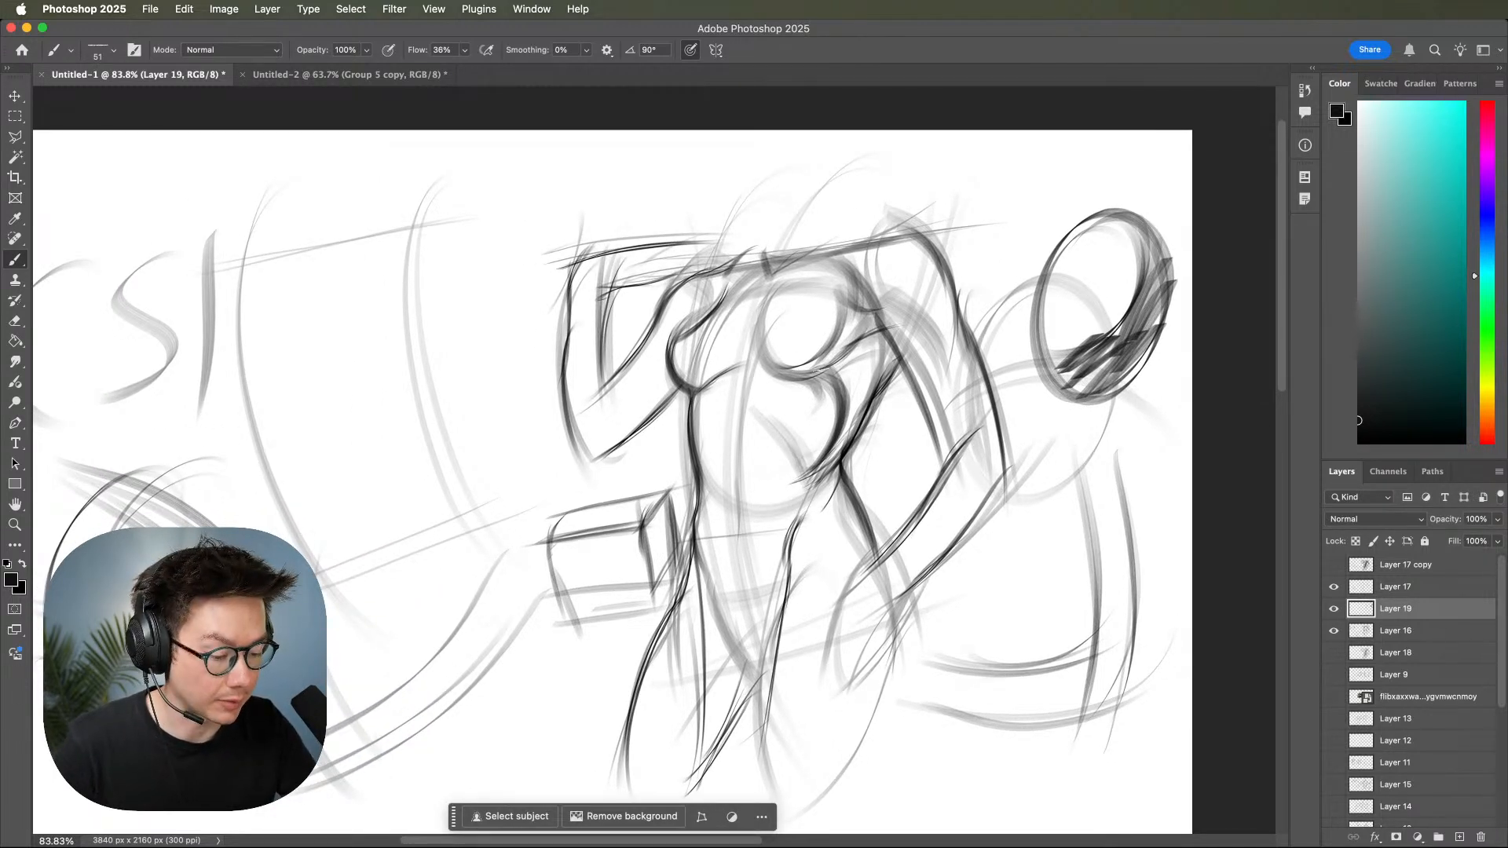
# Hatch the shadow between the armpit and the upper arm beneath the shoulder.
pyautogui.moveTo(853, 267); pyautogui.dragTo(879, 324)
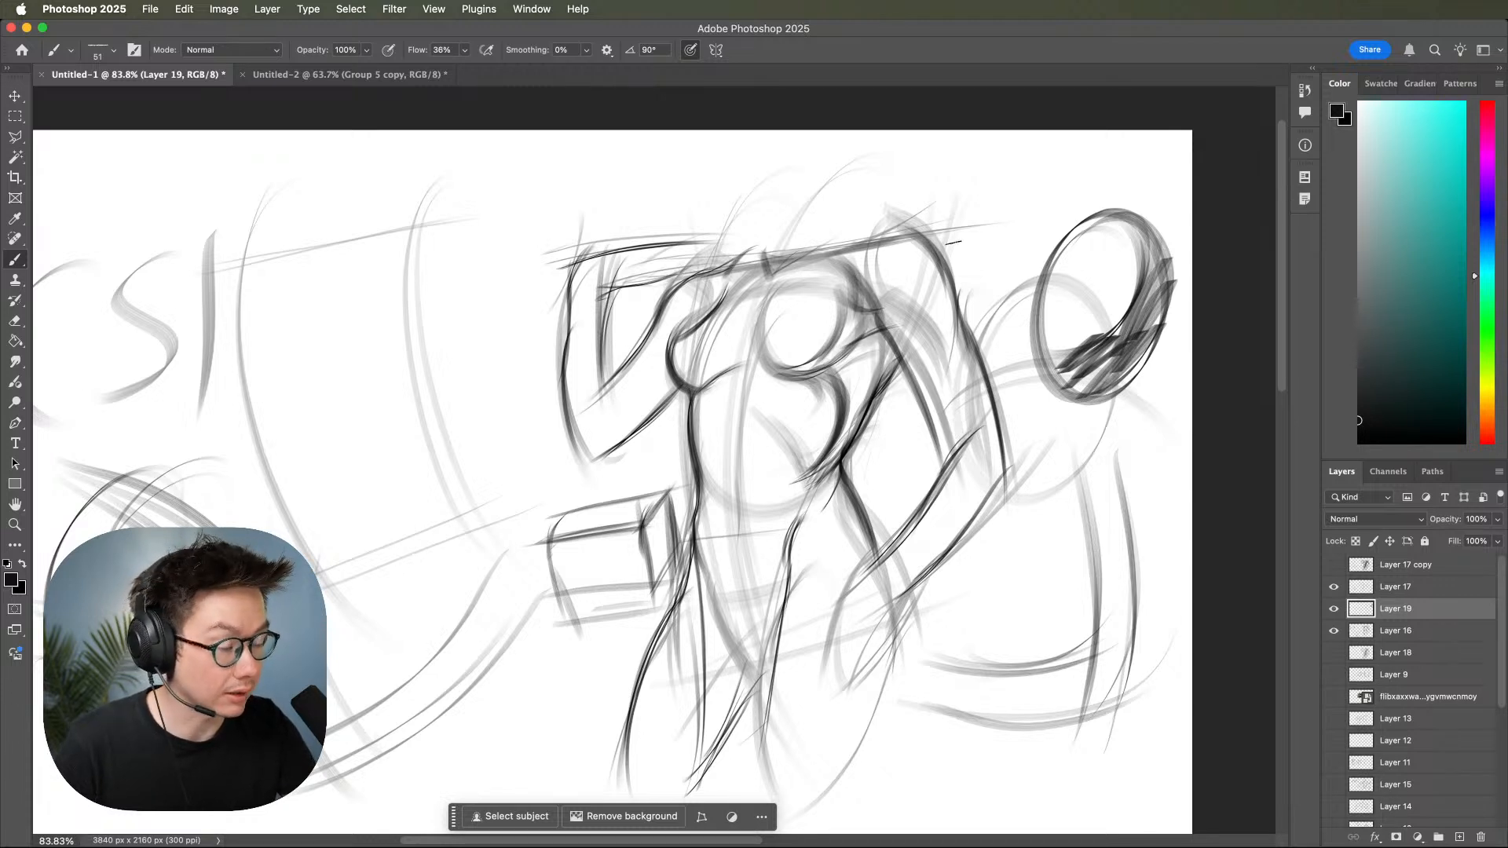
pyautogui.moveTo(848, 257); pyautogui.dragTo(926, 317)
pyautogui.moveTo(859, 263)
pyautogui.mouseDown()
pyautogui.moveTo(920, 309)
pyautogui.moveTo(915, 263)
pyautogui.moveTo(936, 343)
pyautogui.mouseUp()
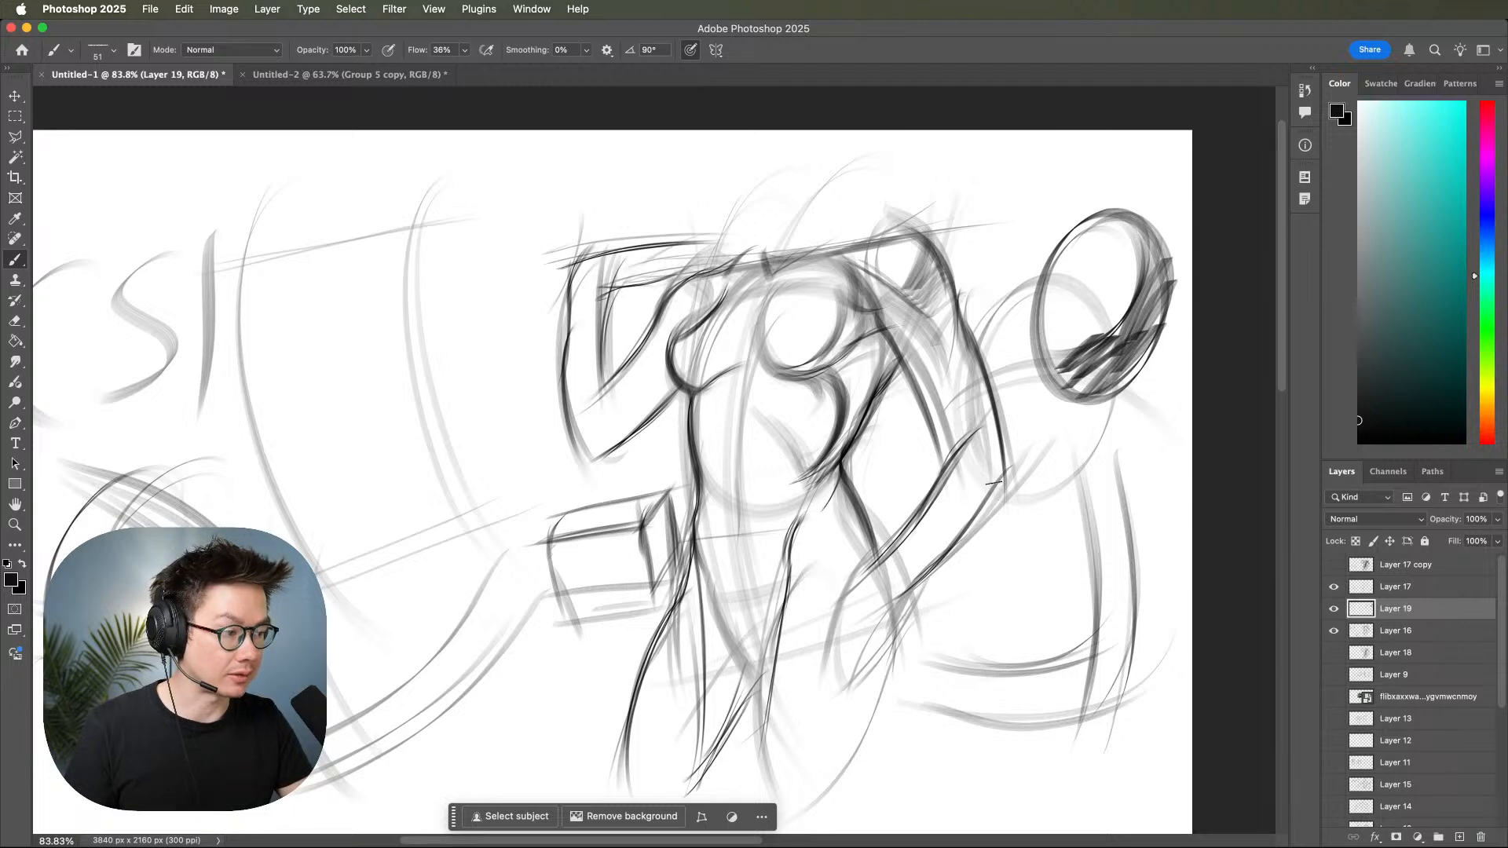
# Hatch a shadow along the narrow side of the waist and mark a short dark line at the navel.
pyautogui.moveTo(936, 619); pyautogui.dragTo(1037, 515)
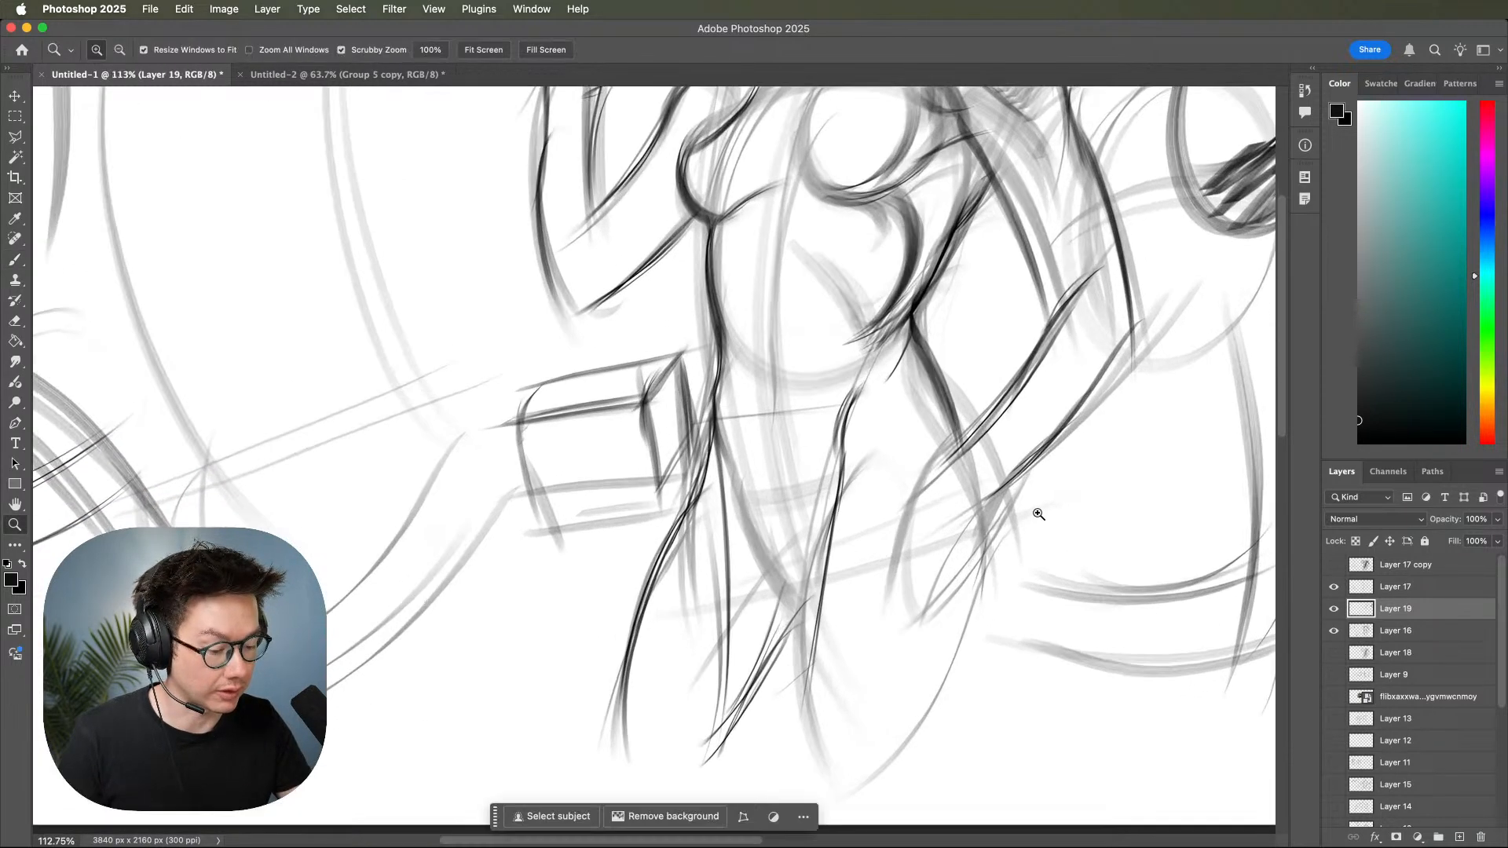
pyautogui.moveTo(909, 322)
pyautogui.mouseDown()
pyautogui.moveTo(856, 391)
pyautogui.moveTo(870, 386)
pyautogui.mouseUp()
pyautogui.moveTo(909, 348); pyautogui.dragTo(865, 393)
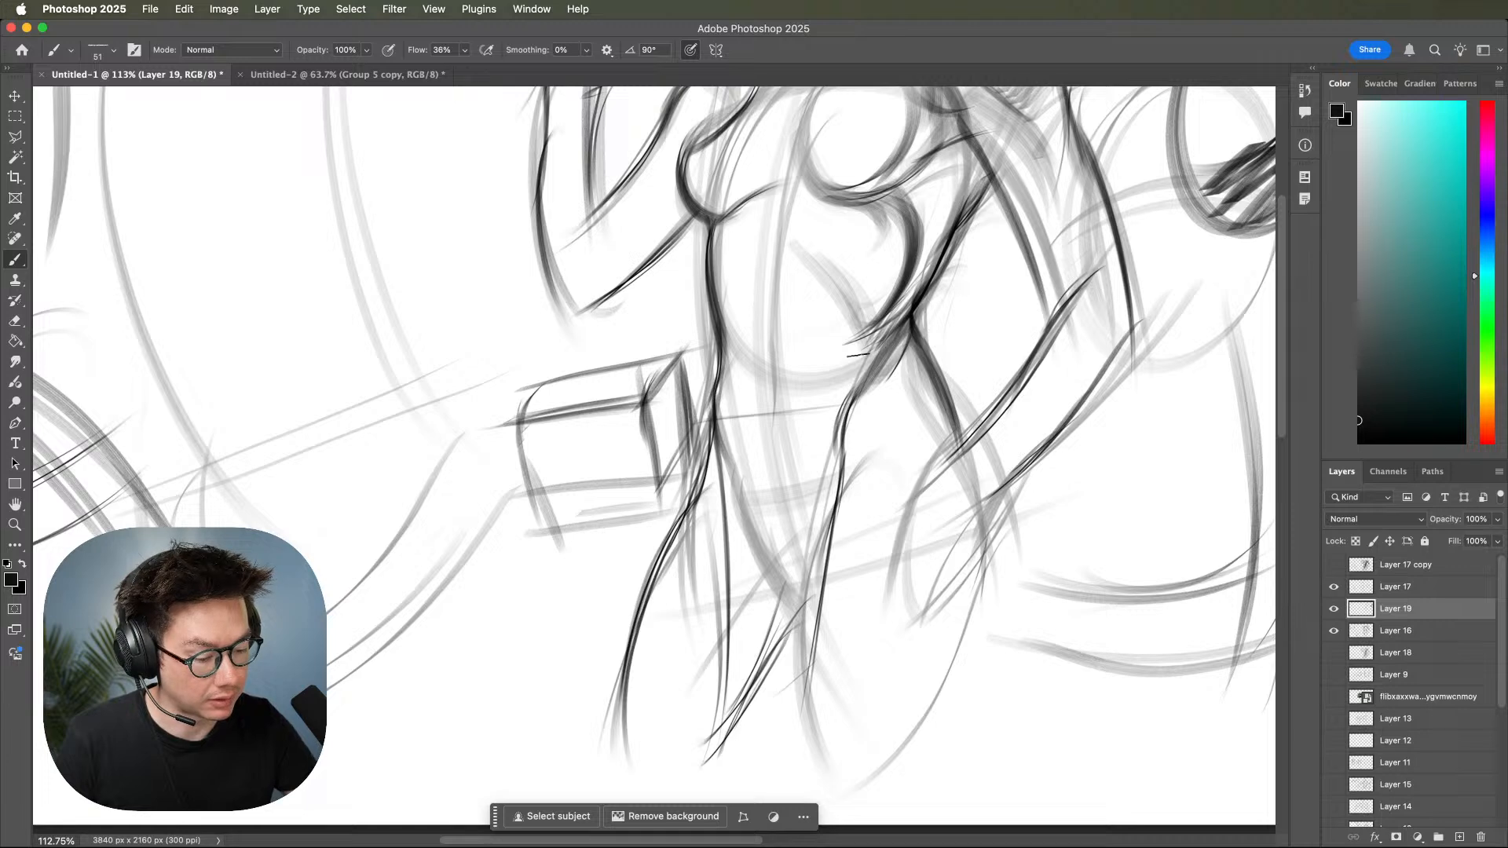
pyautogui.moveTo(773, 341)
pyautogui.mouseDown()
pyautogui.moveTo(768, 410)
pyautogui.moveTo(767, 390)
pyautogui.mouseUp()
# Hatch the outer hip below the waist, down to the wrist of the bent arm.
pyautogui.scroll(3, 997, 497)
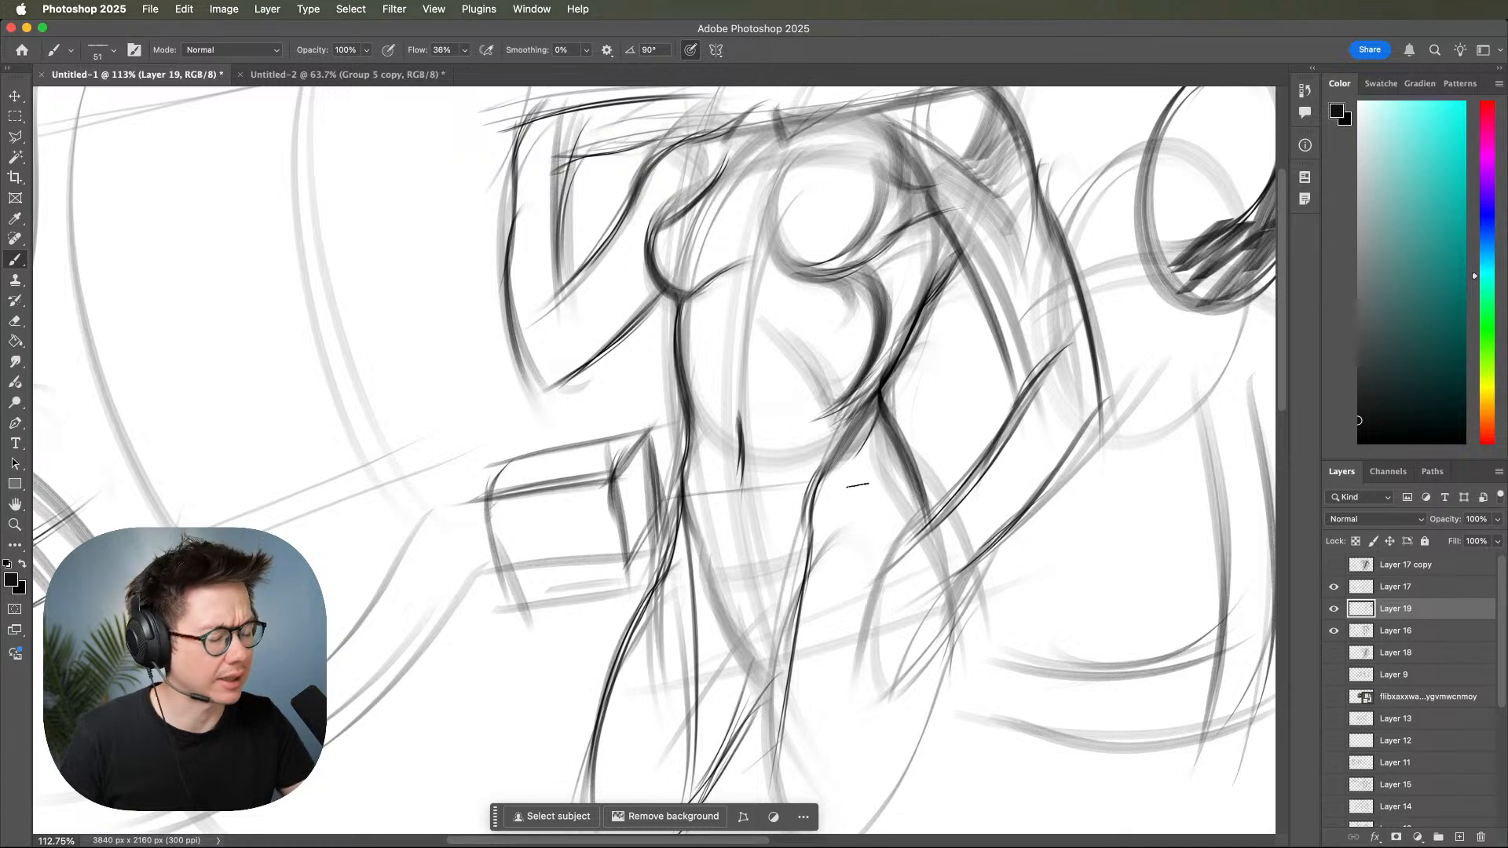
pyautogui.moveTo(873, 420)
pyautogui.mouseDown()
pyautogui.moveTo(912, 483)
pyautogui.moveTo(902, 444)
pyautogui.moveTo(895, 480)
pyautogui.moveTo(884, 459)
pyautogui.moveTo(881, 559)
pyautogui.mouseUp()
pyautogui.moveTo(884, 441); pyautogui.dragTo(883, 561)
pyautogui.moveTo(981, 499); pyautogui.dragTo(966, 504)
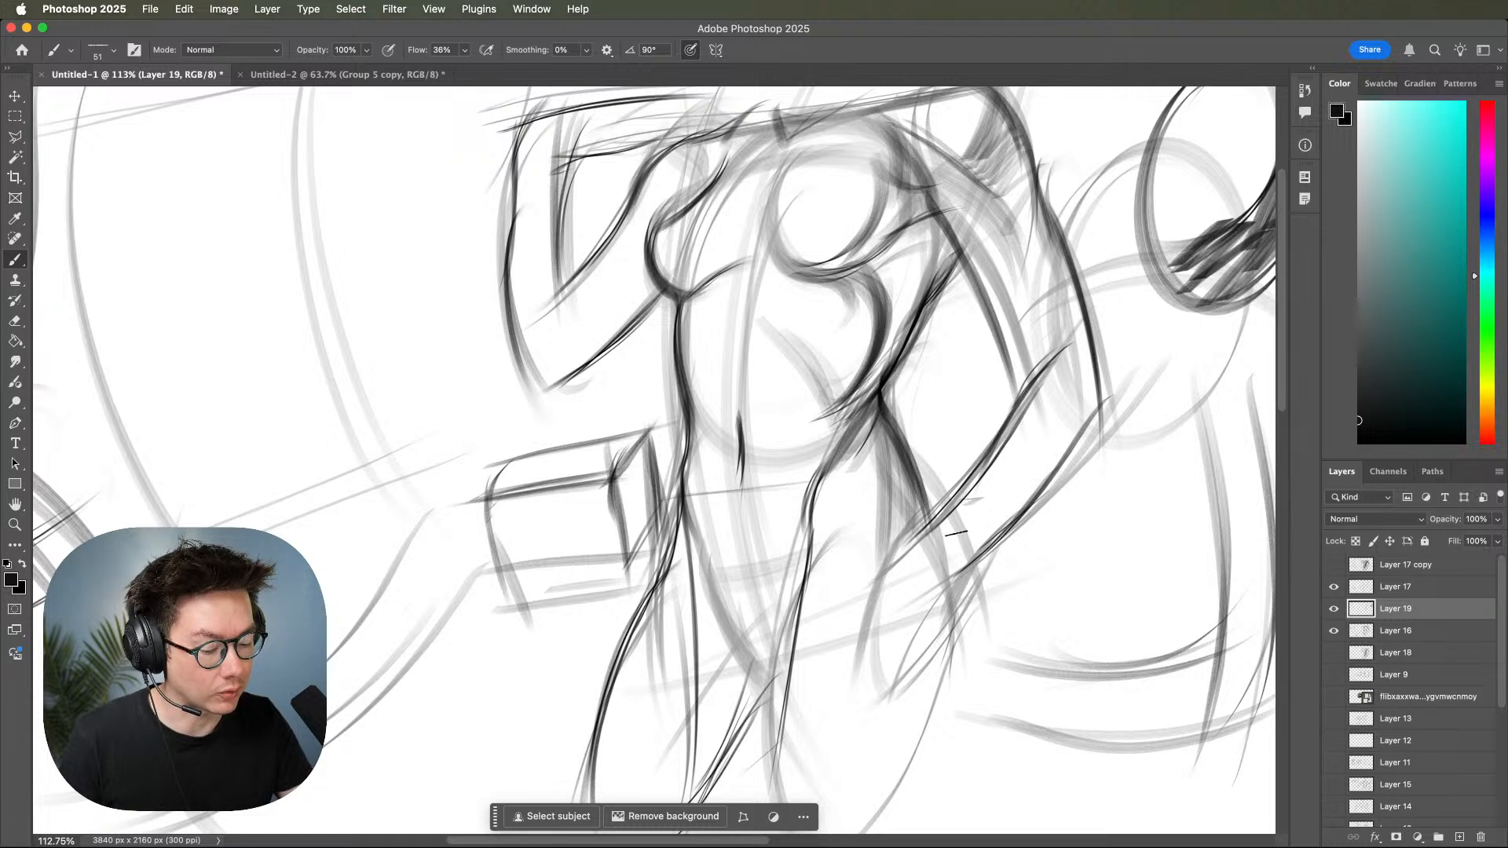
# Sketch the angular shadow edge across the pelvis and fill the inner thigh with dense hatching.
pyautogui.scroll(-5, 934, 561)
pyautogui.moveTo(773, 485)
pyautogui.mouseDown()
pyautogui.moveTo(843, 575)
pyautogui.moveTo(808, 489)
pyautogui.moveTo(831, 575)
pyautogui.mouseUp()
pyautogui.moveTo(778, 489)
pyautogui.mouseDown()
pyautogui.moveTo(851, 441)
pyautogui.moveTo(804, 491)
pyautogui.moveTo(844, 494)
pyautogui.moveTo(807, 507)
pyautogui.moveTo(798, 564)
pyautogui.moveTo(791, 483)
pyautogui.moveTo(756, 652)
pyautogui.mouseUp()
pyautogui.moveTo(778, 536)
pyautogui.mouseDown()
pyautogui.moveTo(754, 688)
pyautogui.moveTo(733, 726)
pyautogui.mouseUp()
pyautogui.moveTo(774, 615); pyautogui.dragTo(732, 741)
pyautogui.moveTo(789, 615); pyautogui.dragTo(735, 740)
pyautogui.moveTo(801, 584); pyautogui.dragTo(729, 742)
pyautogui.moveTo(758, 611); pyautogui.dragTo(724, 758)
pyautogui.moveTo(745, 674); pyautogui.dragTo(717, 732)
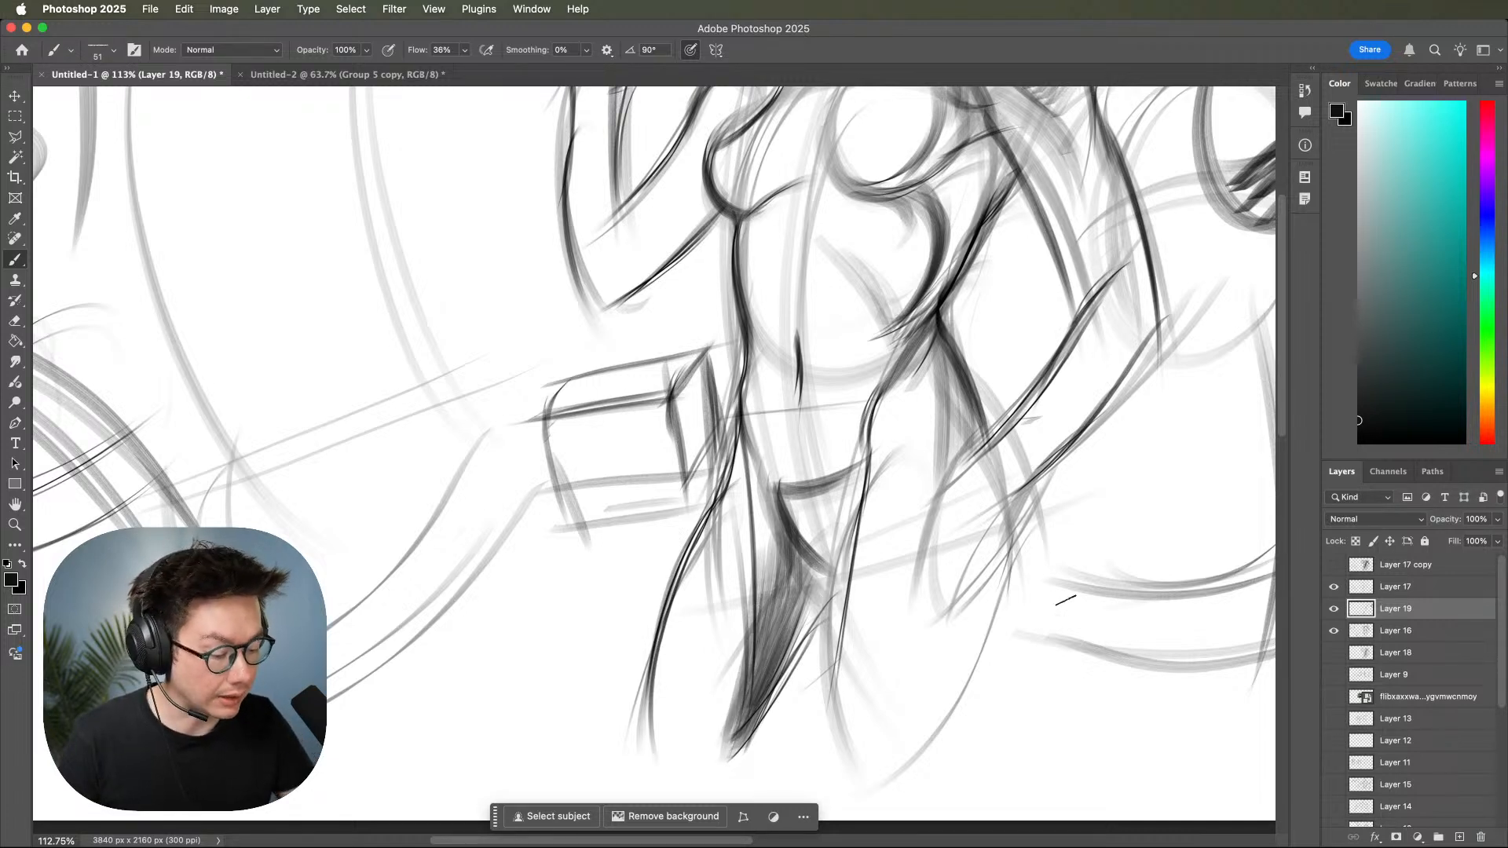
pyautogui.press('z')
pyautogui.moveTo(1104, 589)
pyautogui.mouseDown()
pyautogui.moveTo(1087, 585)
pyautogui.moveTo(1054, 652)
pyautogui.mouseUp()
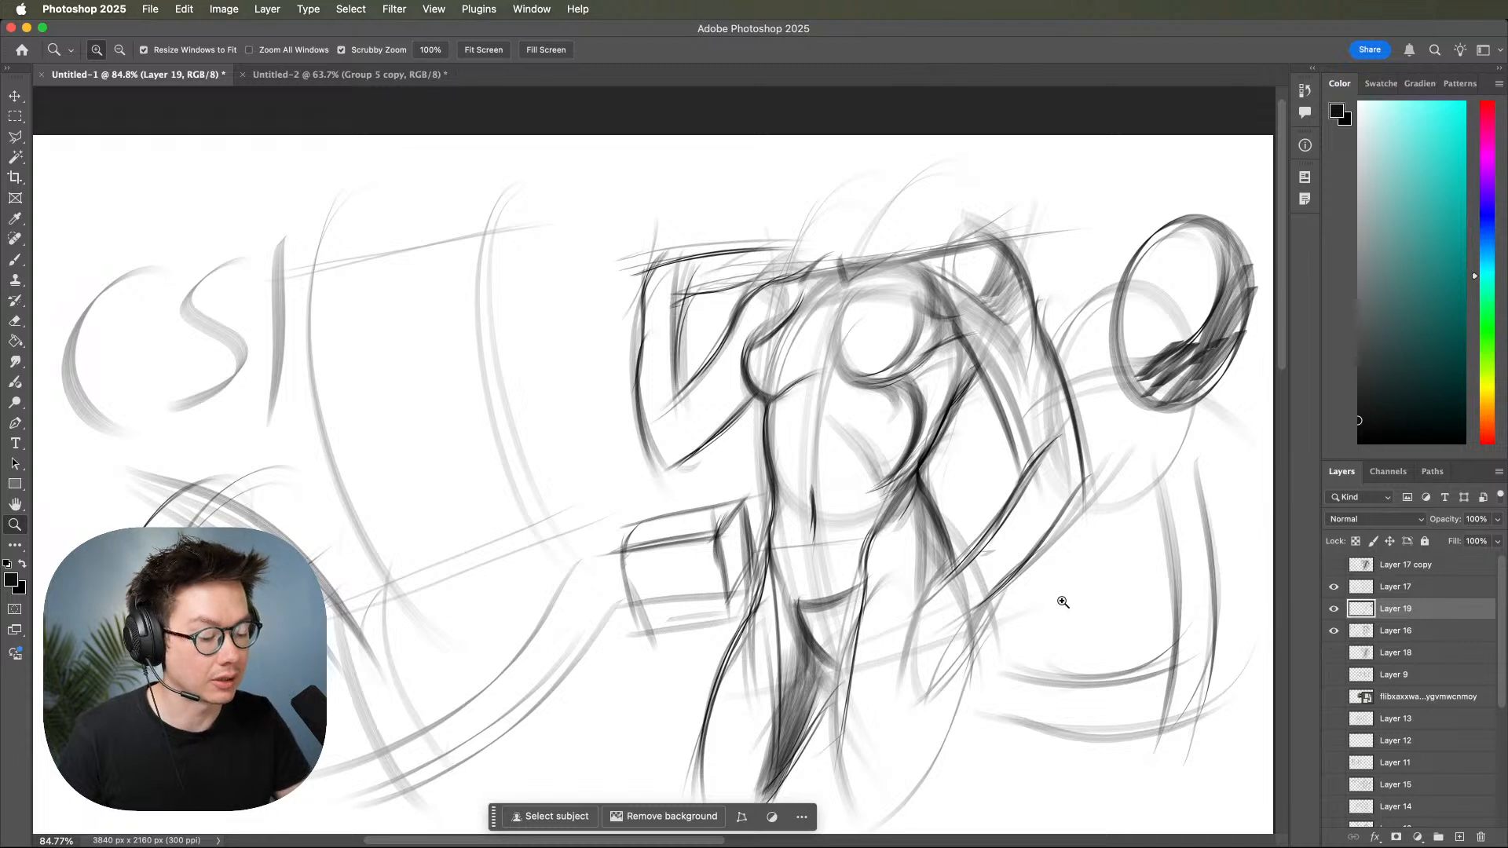
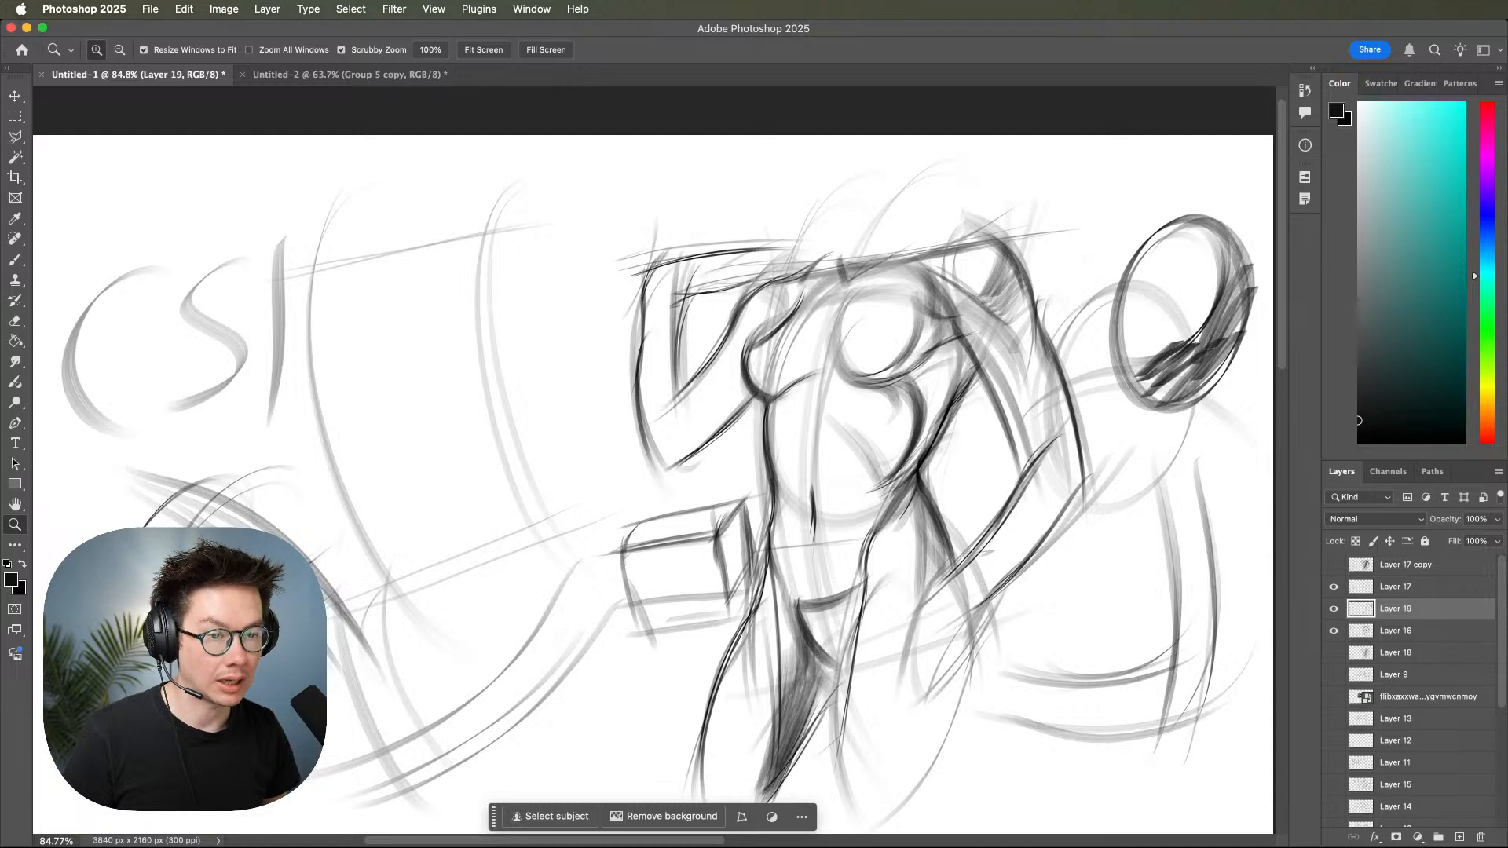
# Hide Layer 17, Layer 19 and Layer 16 to clear the canvas.
pyautogui.click(1334, 588)
pyautogui.click(1333, 609)
pyautogui.click(1333, 630)
pyautogui.click(1334, 652)
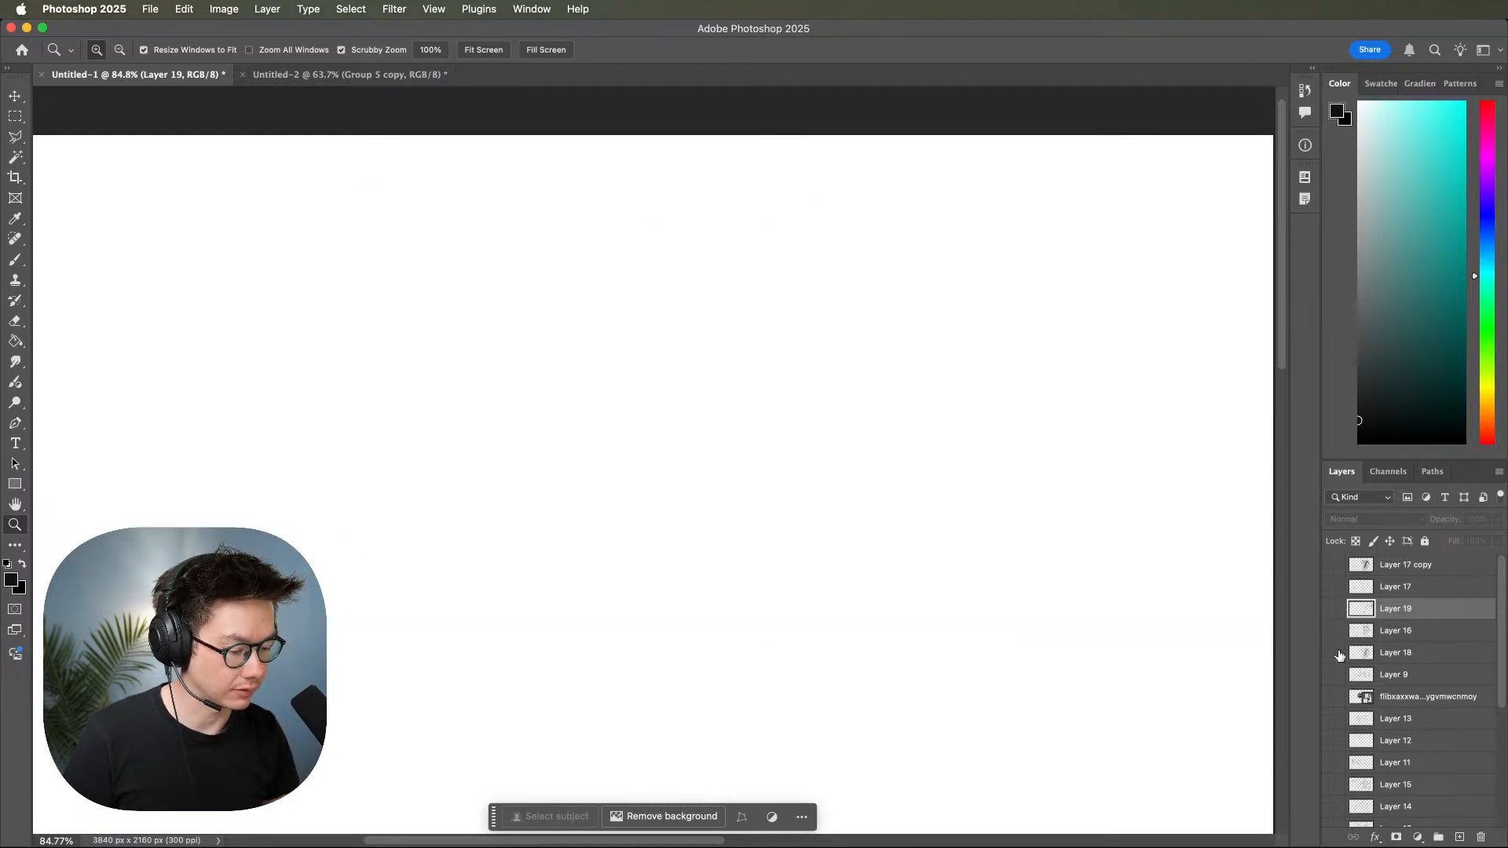
# Toggle the visibility of Layer 18, Layer 9, the layer beneath it and Layer 17 to check their contents.
pyautogui.click(1335, 658)
pyautogui.click(1335, 676)
pyautogui.click(1335, 678)
pyautogui.click(1335, 697)
pyautogui.click(1335, 698)
pyautogui.click(1333, 588)
pyautogui.click(1328, 590)
pyautogui.press('super+Tab')
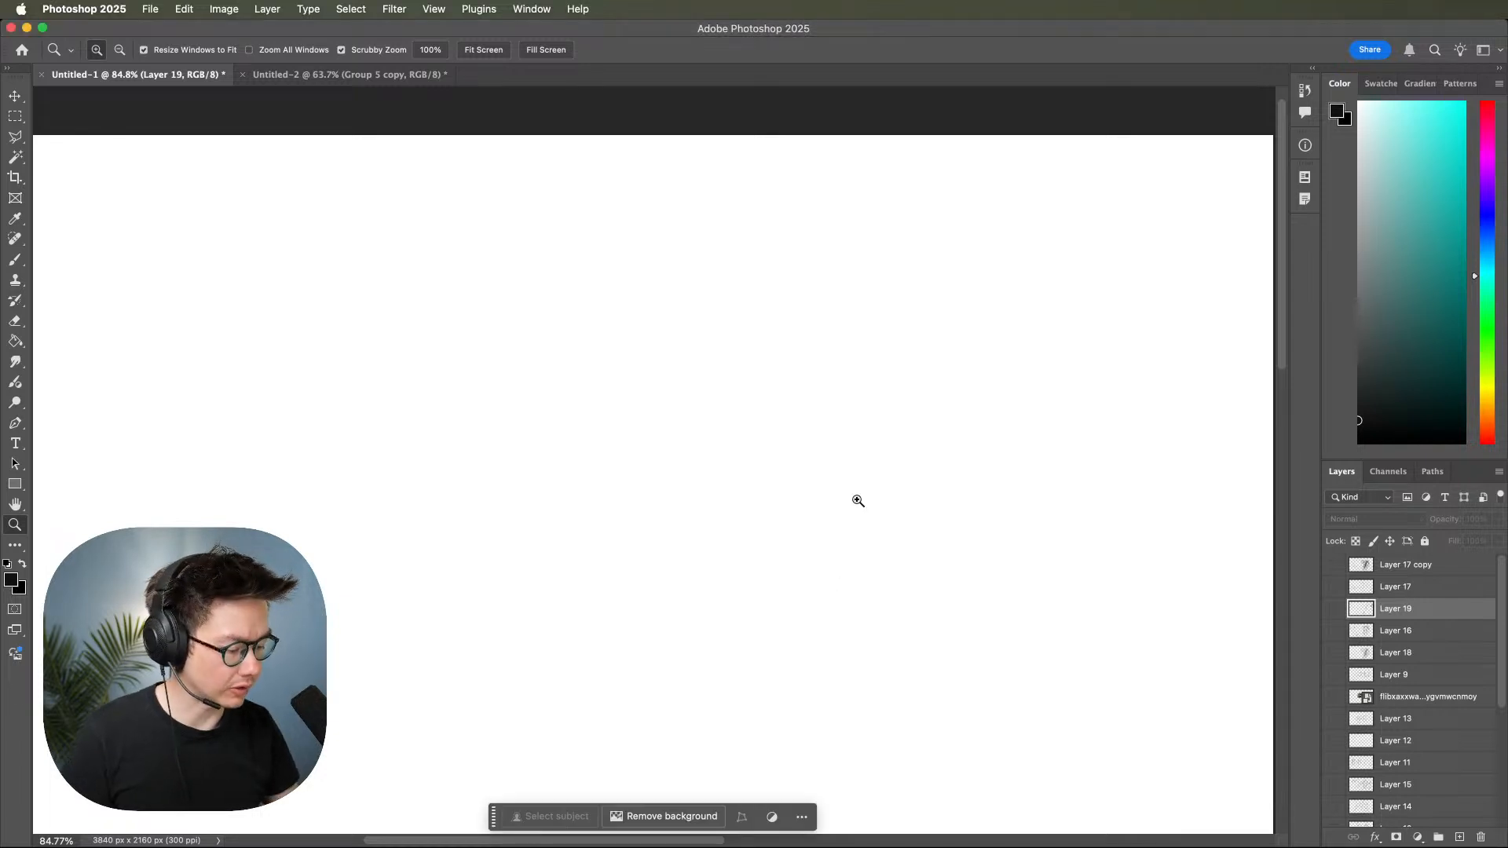
# Add a new layer above Layer 17 copy and switch to the Brush tool.
pyautogui.click(1417, 565)
pyautogui.click(1459, 837)
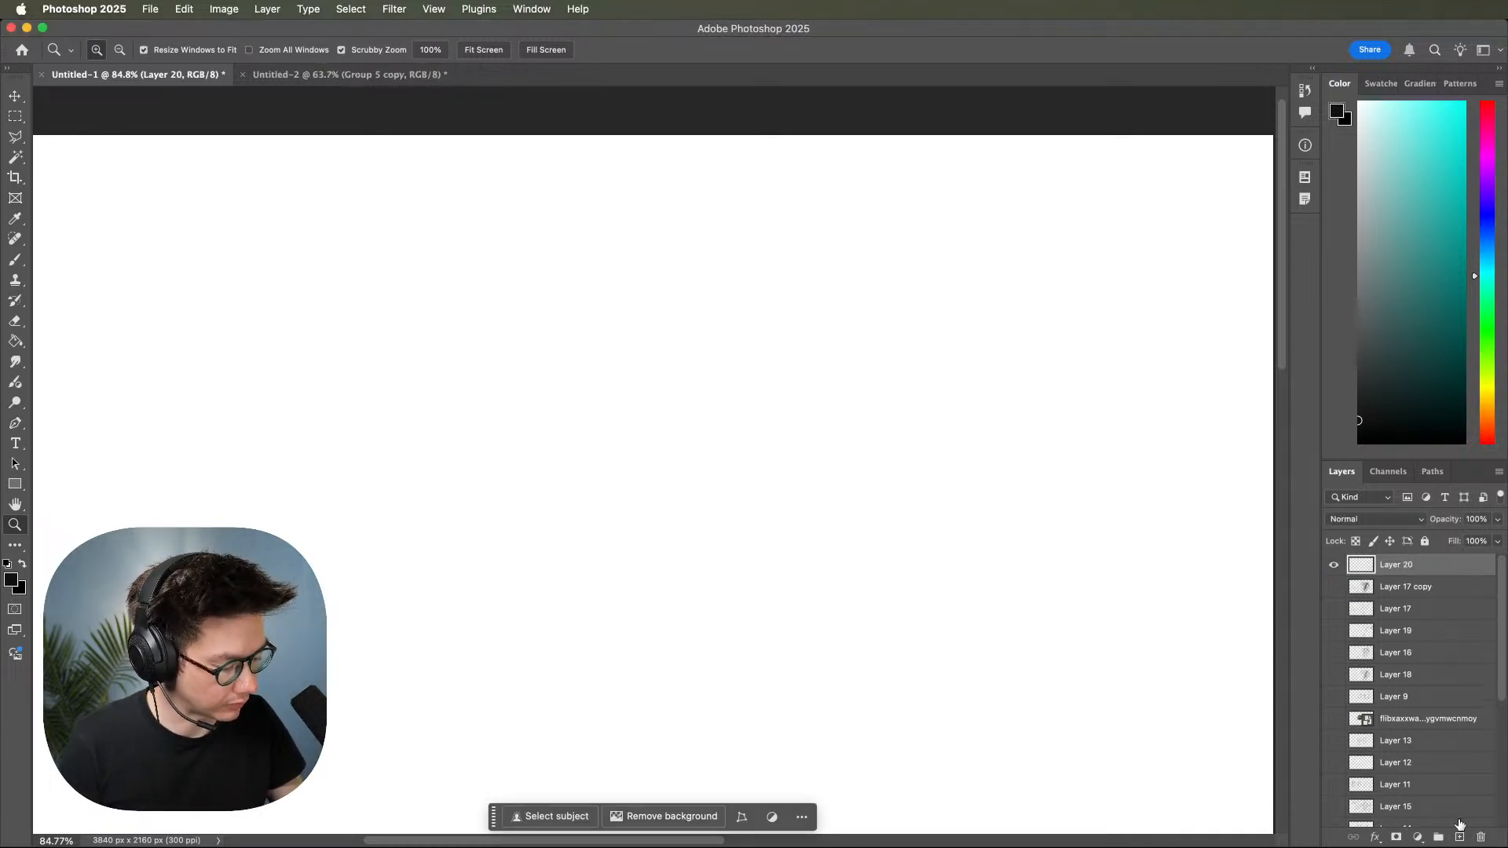
pyautogui.moveTo(989, 468); pyautogui.dragTo(1008, 526)
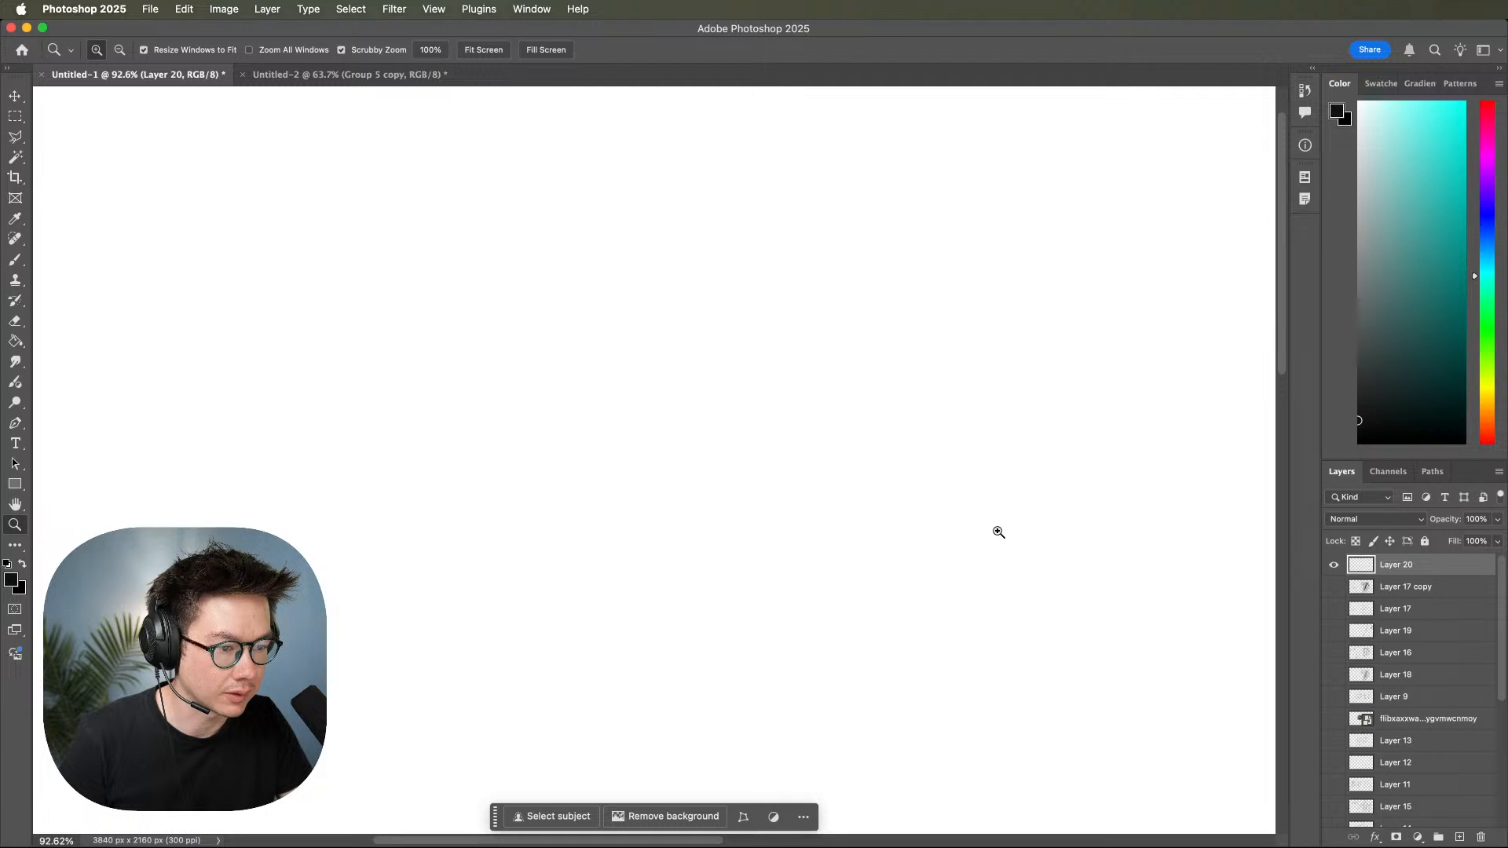
pyautogui.moveTo(1003, 533)
pyautogui.mouseDown()
pyautogui.moveTo(990, 536)
pyautogui.moveTo(1020, 508)
pyautogui.mouseUp()
pyautogui.press('b')
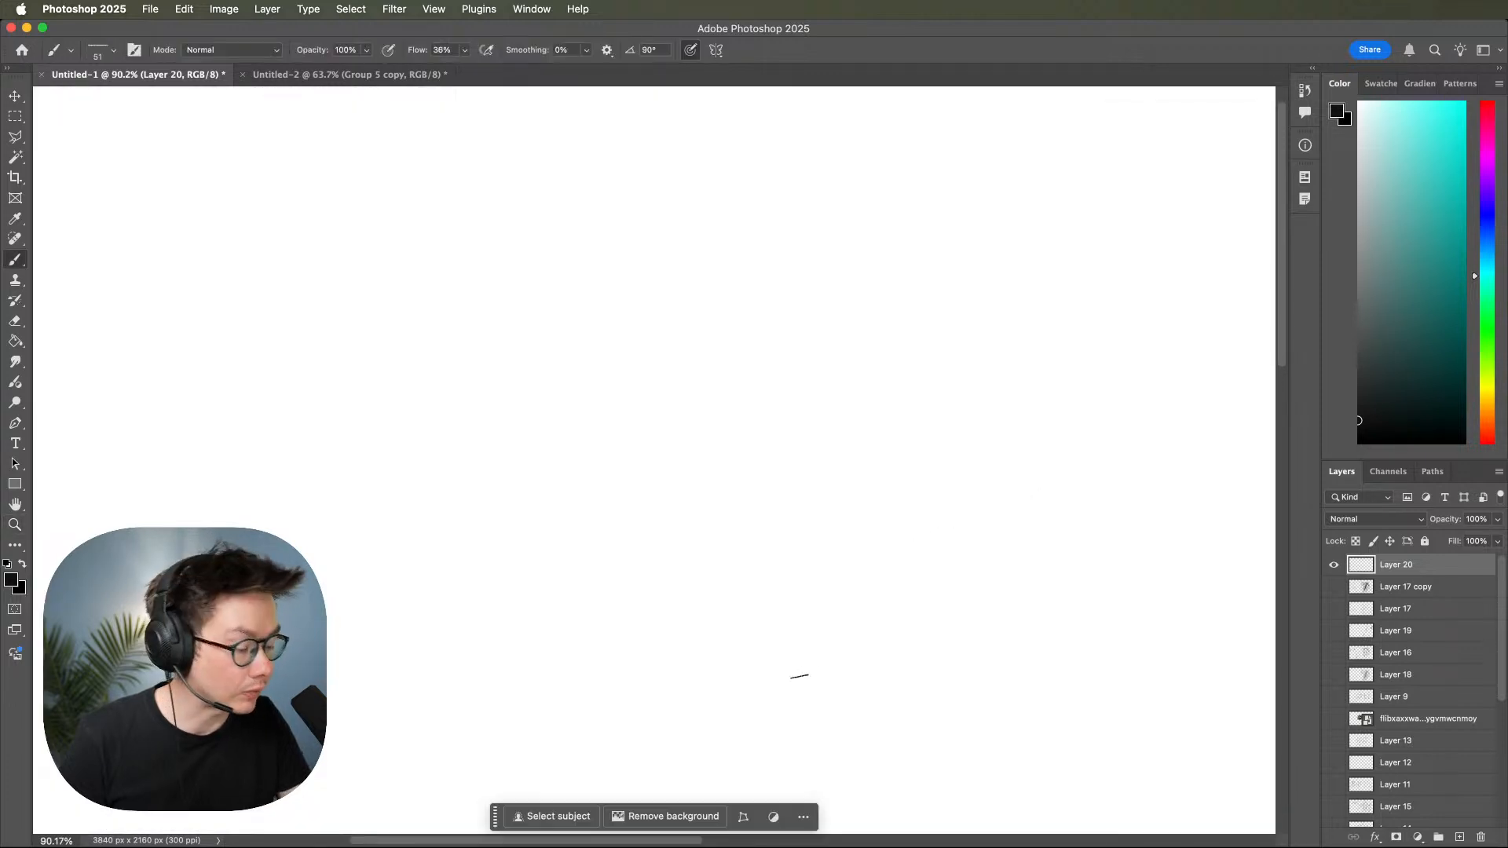
# Sketch a light arched shoulder line and a long inward-curving line for one side of the torso envelope.
pyautogui.moveTo(798, 324); pyautogui.dragTo(1099, 343)
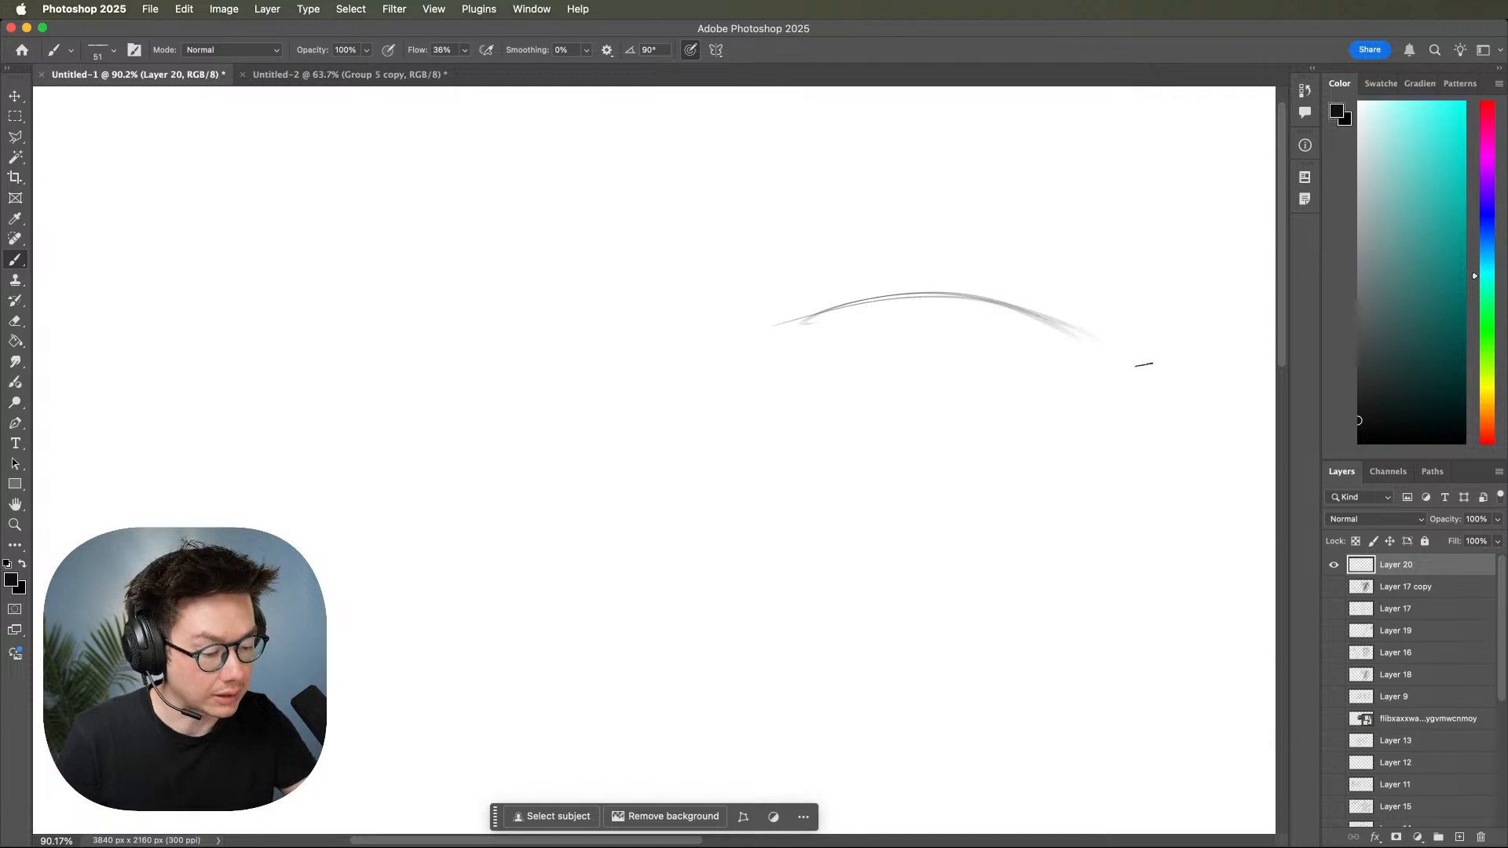
pyautogui.moveTo(1057, 234); pyautogui.dragTo(985, 546)
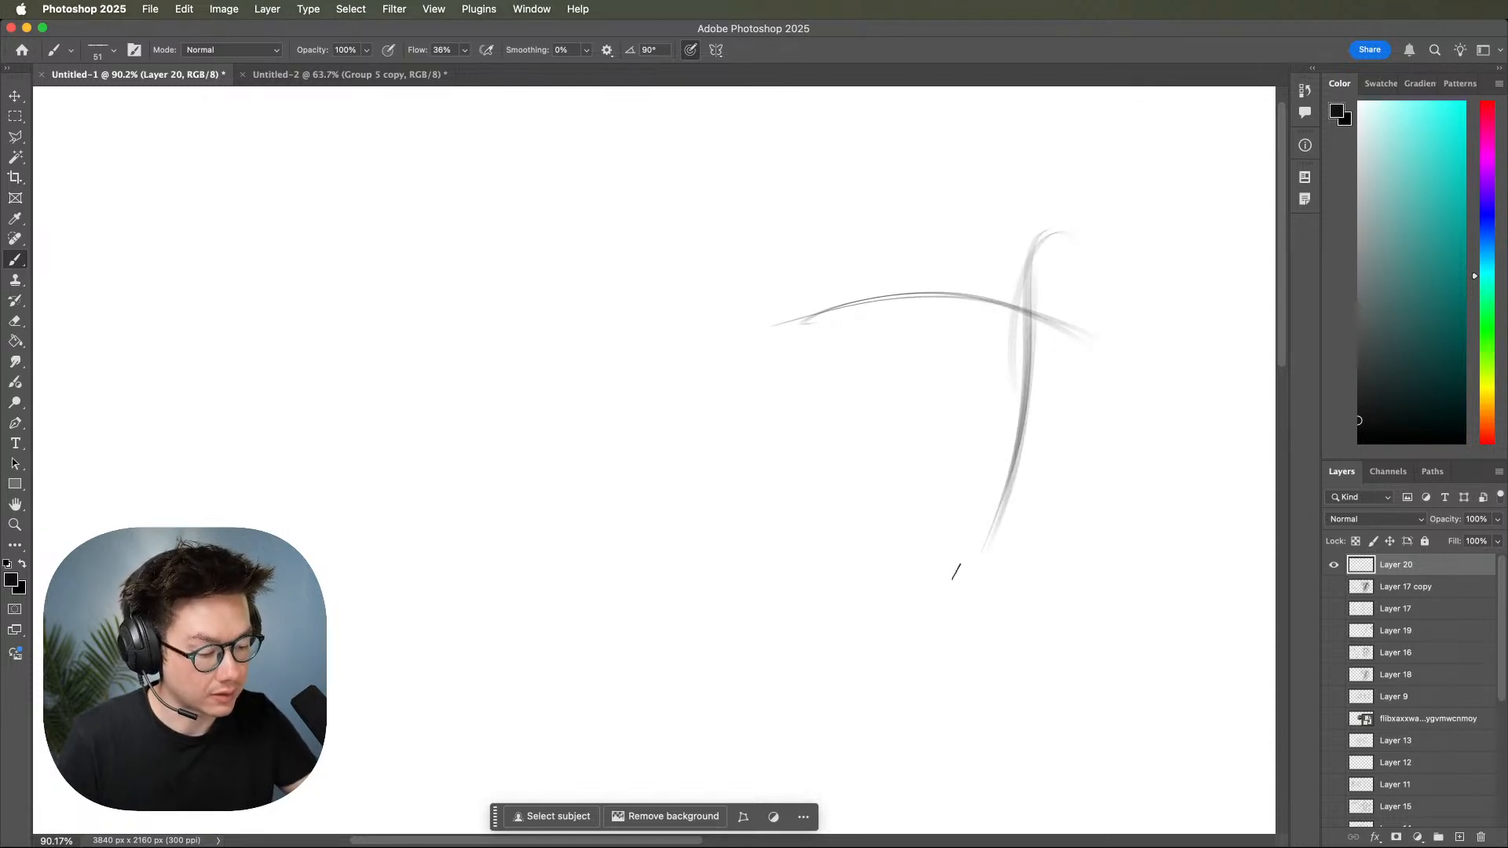
pyautogui.moveTo(926, 227); pyautogui.dragTo(909, 430)
pyautogui.press('super+z')
pyautogui.press('super+z')
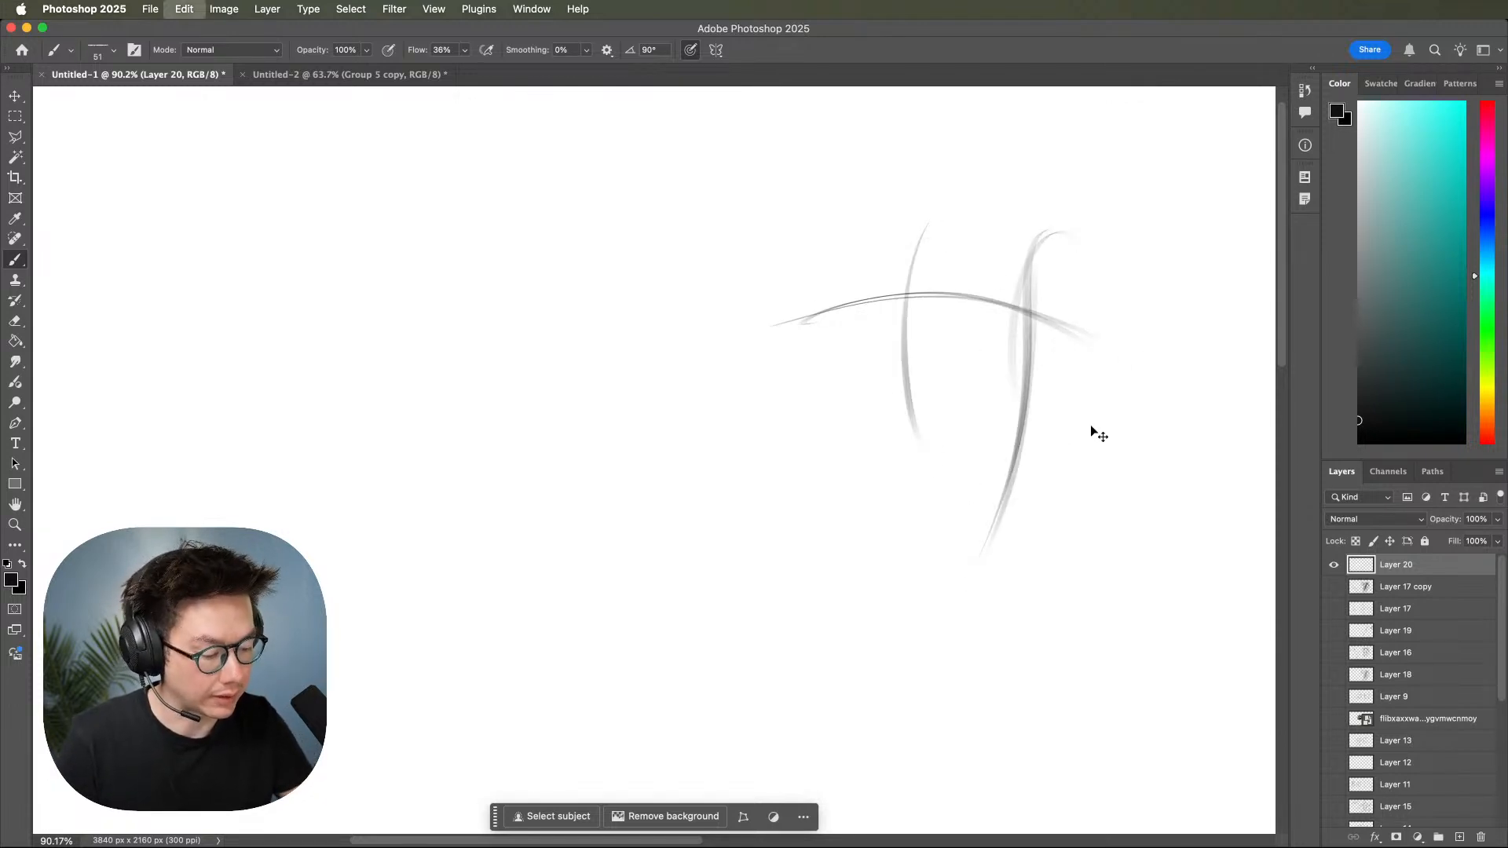
# Complete the torso envelope with the opposite side, a base line and an extension of the first side.
pyautogui.moveTo(832, 259); pyautogui.dragTo(846, 644)
pyautogui.moveTo(836, 459); pyautogui.dragTo(844, 633)
pyautogui.moveTo(779, 640); pyautogui.dragTo(1021, 613)
pyautogui.moveTo(856, 635); pyautogui.dragTo(950, 633)
pyautogui.moveTo(1019, 465); pyautogui.dragTo(953, 658)
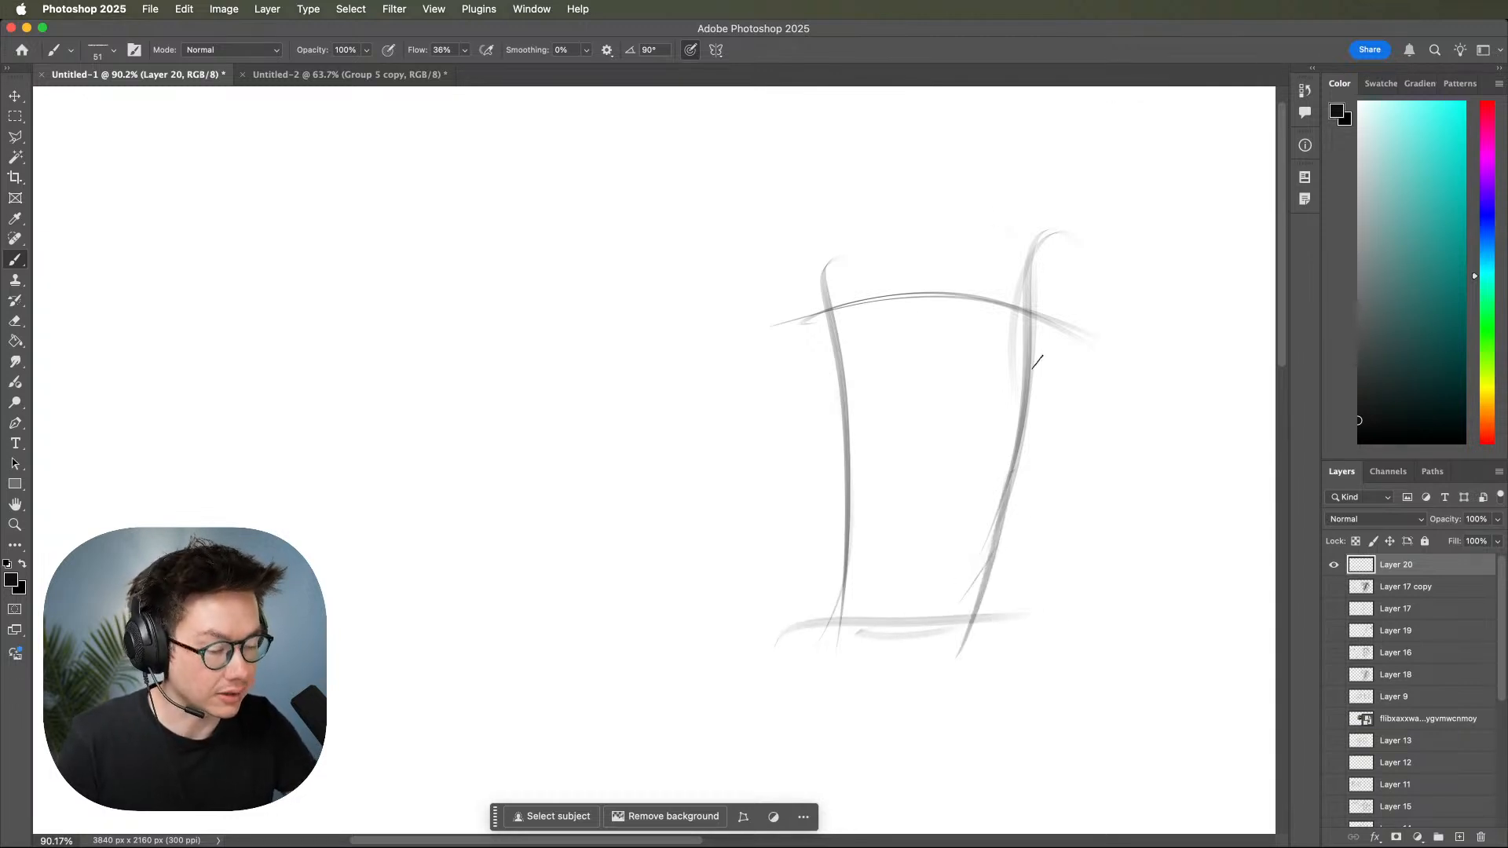
# Draw an S-curved gesture line down the torso, with a large ribcage oval and a smaller head oval above.
pyautogui.moveTo(964, 330)
pyautogui.mouseDown()
pyautogui.moveTo(828, 326)
pyautogui.moveTo(849, 314)
pyautogui.mouseUp()
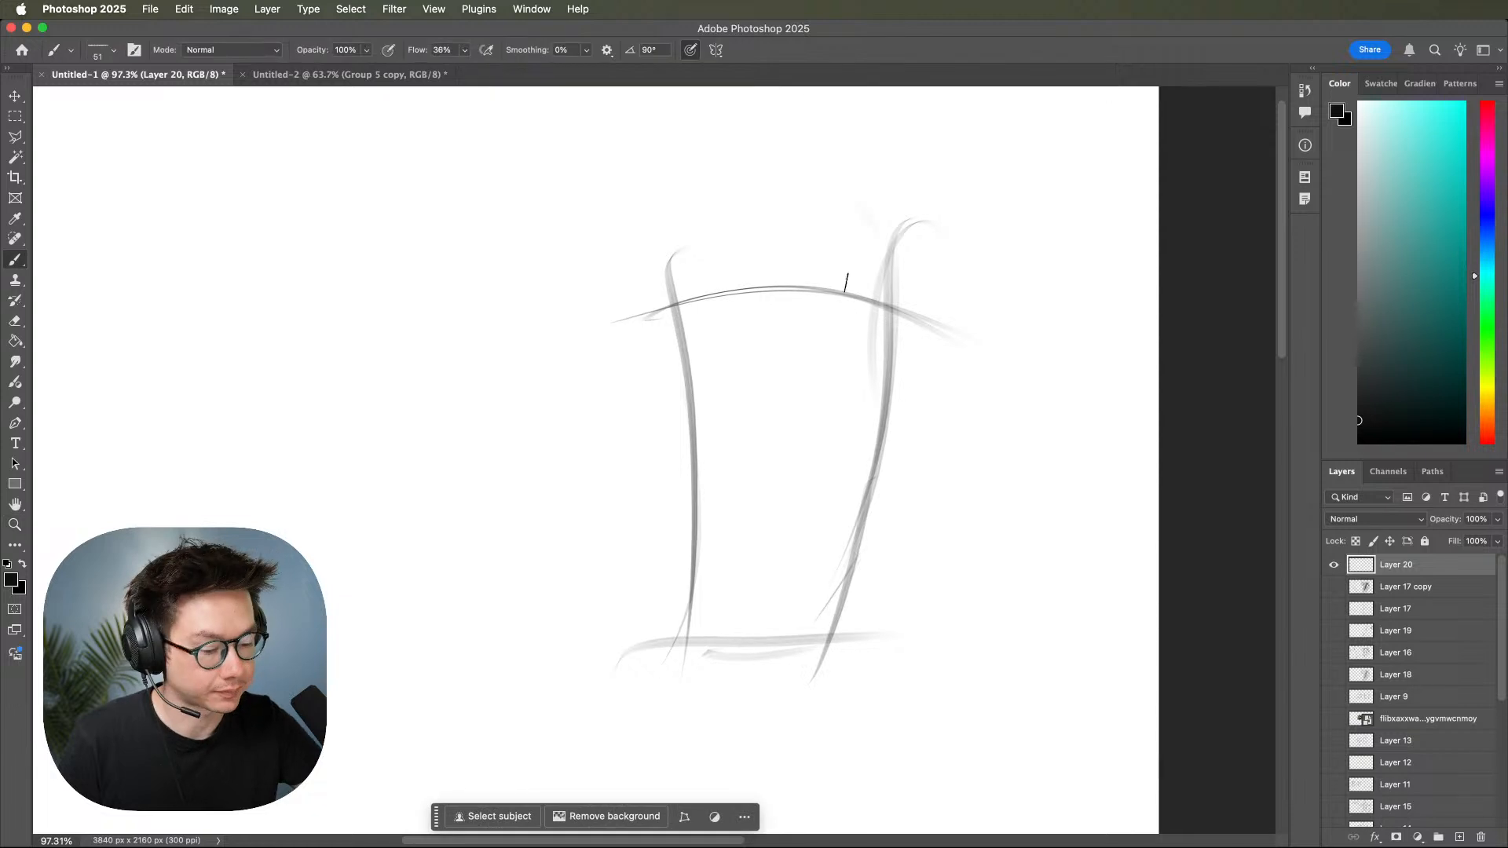
pyautogui.moveTo(817, 232)
pyautogui.mouseDown()
pyautogui.moveTo(779, 509)
pyautogui.moveTo(759, 548)
pyautogui.mouseUp()
pyautogui.moveTo(756, 459); pyautogui.dragTo(742, 573)
pyautogui.moveTo(780, 522)
pyautogui.mouseDown()
pyautogui.moveTo(719, 651)
pyautogui.moveTo(726, 638)
pyautogui.moveTo(756, 648)
pyautogui.moveTo(771, 669)
pyautogui.mouseUp()
pyautogui.moveTo(832, 314)
pyautogui.mouseDown()
pyautogui.moveTo(697, 421)
pyautogui.moveTo(832, 292)
pyautogui.moveTo(856, 377)
pyautogui.moveTo(824, 532)
pyautogui.moveTo(704, 498)
pyautogui.moveTo(774, 314)
pyautogui.moveTo(869, 407)
pyautogui.moveTo(874, 463)
pyautogui.mouseUp()
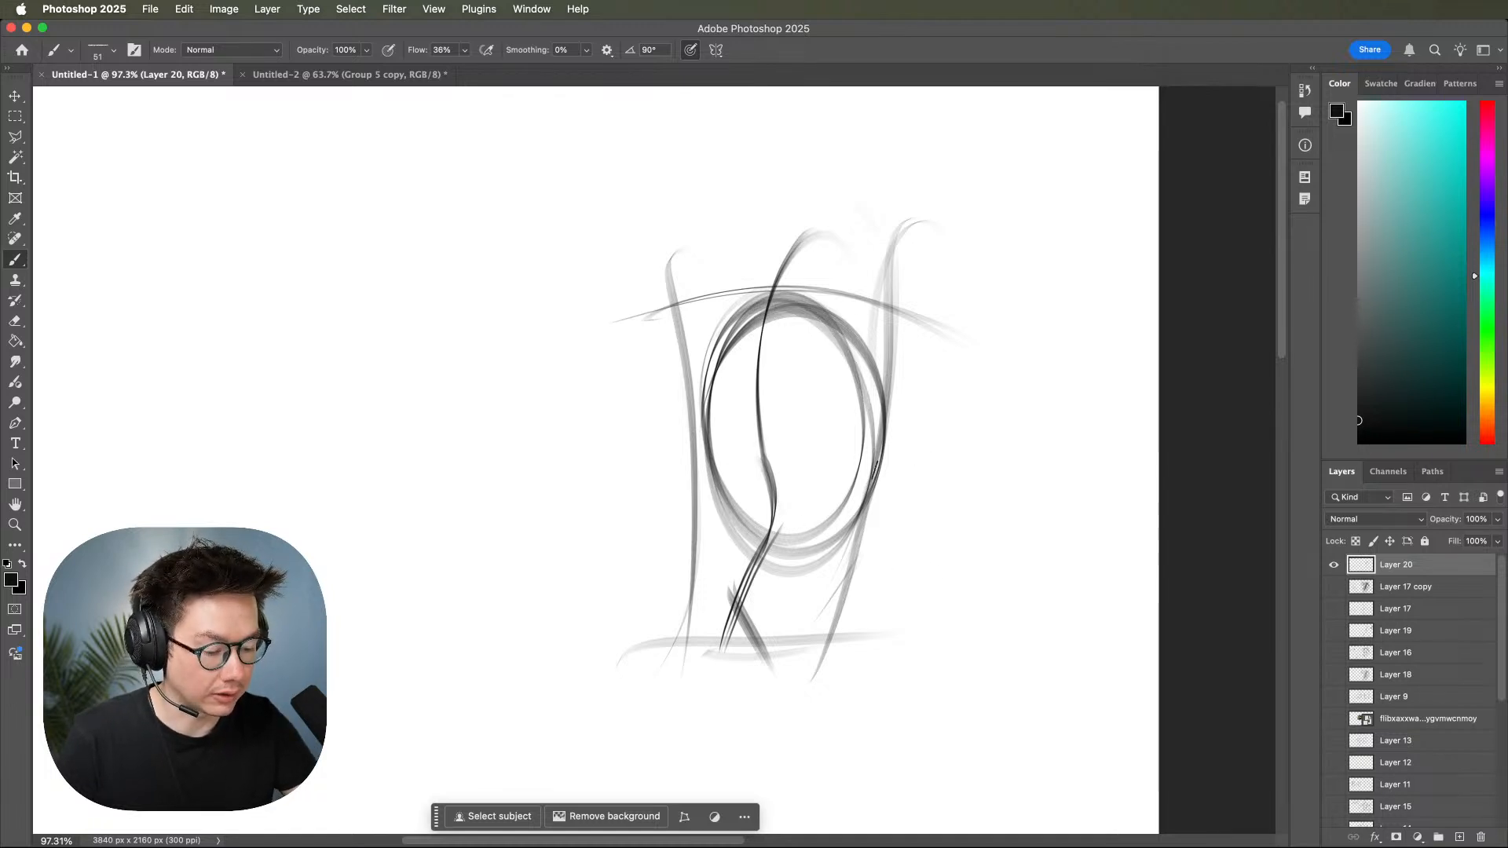
pyautogui.moveTo(801, 139)
pyautogui.mouseDown()
pyautogui.moveTo(793, 124)
pyautogui.moveTo(781, 259)
pyautogui.mouseUp()
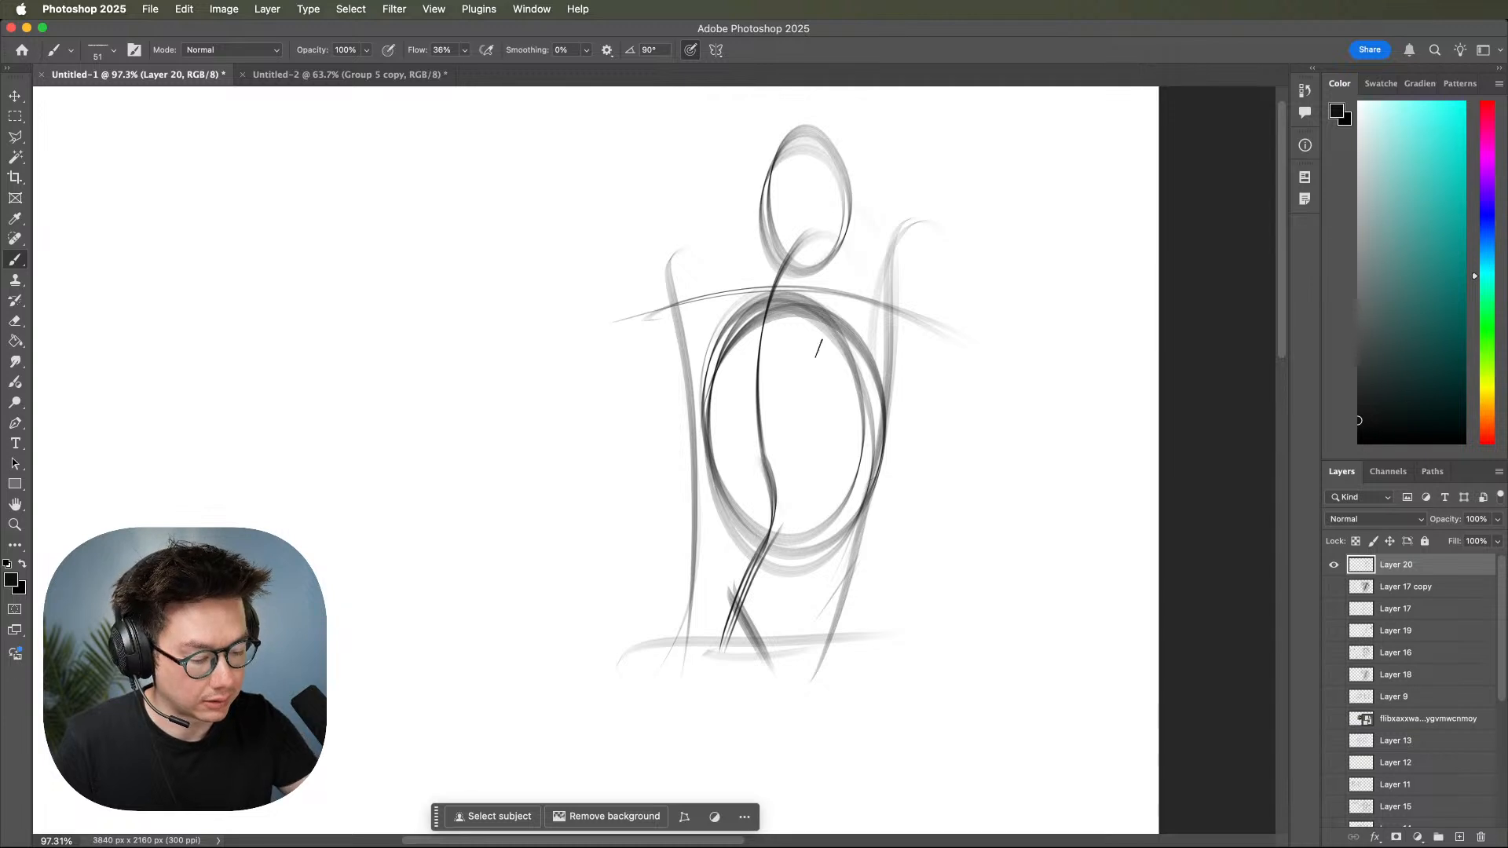
# Block in the upper chest with a shoulder line, a vertical dividing line and curved lower chest edges.
pyautogui.moveTo(643, 294); pyautogui.dragTo(868, 329)
pyautogui.moveTo(776, 313)
pyautogui.mouseDown()
pyautogui.moveTo(875, 299)
pyautogui.moveTo(808, 343)
pyautogui.moveTo(823, 388)
pyautogui.moveTo(716, 393)
pyautogui.moveTo(775, 306)
pyautogui.moveTo(715, 401)
pyautogui.moveTo(748, 383)
pyautogui.moveTo(828, 404)
pyautogui.mouseUp()
pyautogui.moveTo(695, 395)
pyautogui.mouseDown()
pyautogui.moveTo(824, 419)
pyautogui.moveTo(884, 388)
pyautogui.mouseUp()
pyautogui.moveTo(865, 302); pyautogui.dragTo(876, 395)
pyautogui.moveTo(878, 307)
pyautogui.mouseDown()
pyautogui.moveTo(840, 415)
pyautogui.moveTo(890, 403)
pyautogui.moveTo(857, 402)
pyautogui.mouseUp()
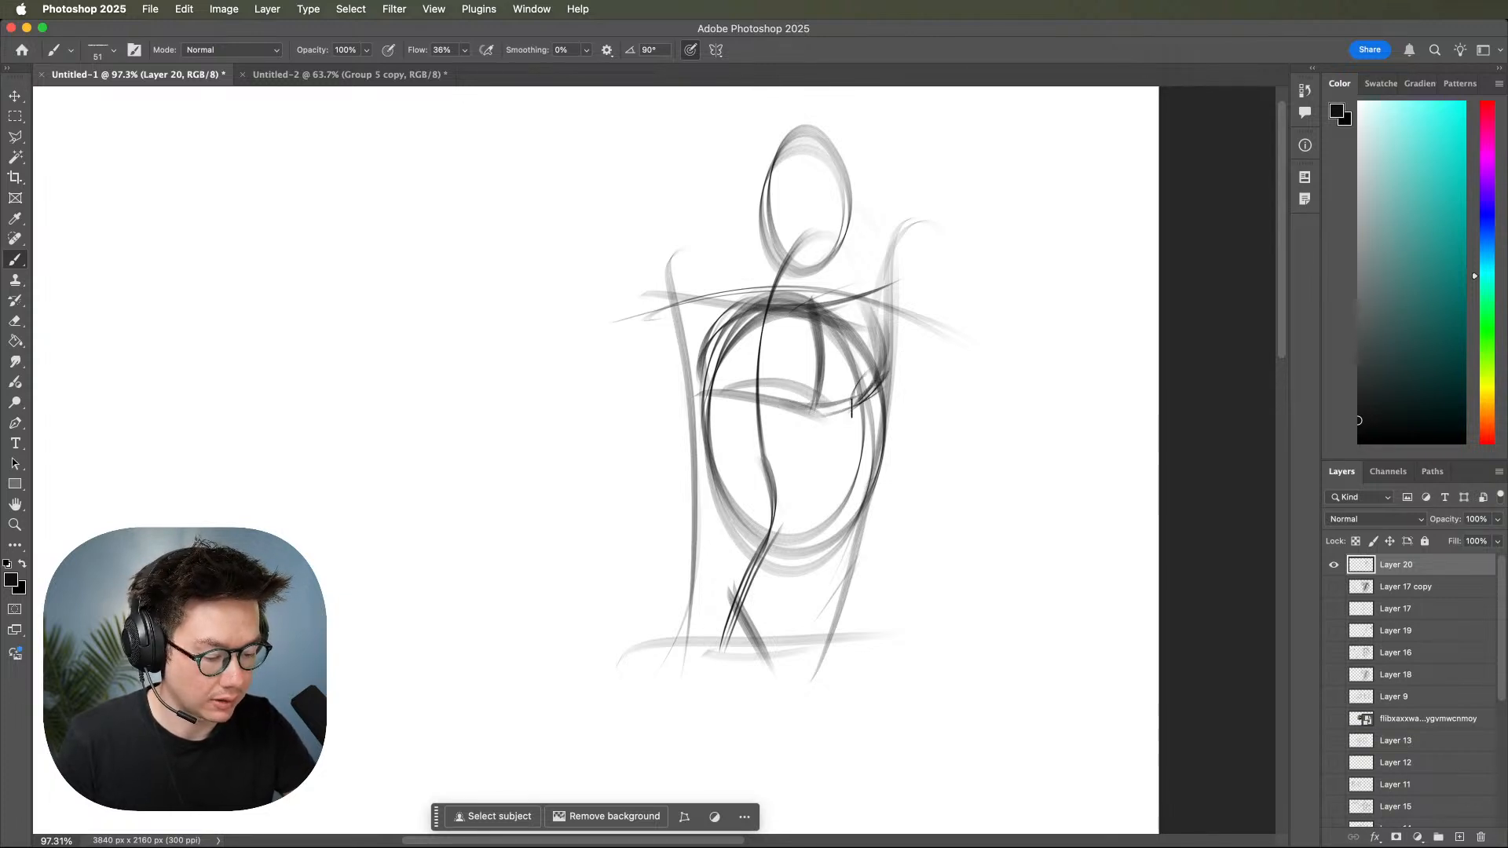
# Continue the centre line down to the hips and sketch the ribcage arch and waist curves.
pyautogui.moveTo(772, 569); pyautogui.dragTo(755, 622)
pyautogui.moveTo(822, 315)
pyautogui.mouseDown()
pyautogui.moveTo(817, 503)
pyautogui.moveTo(762, 692)
pyautogui.mouseUp()
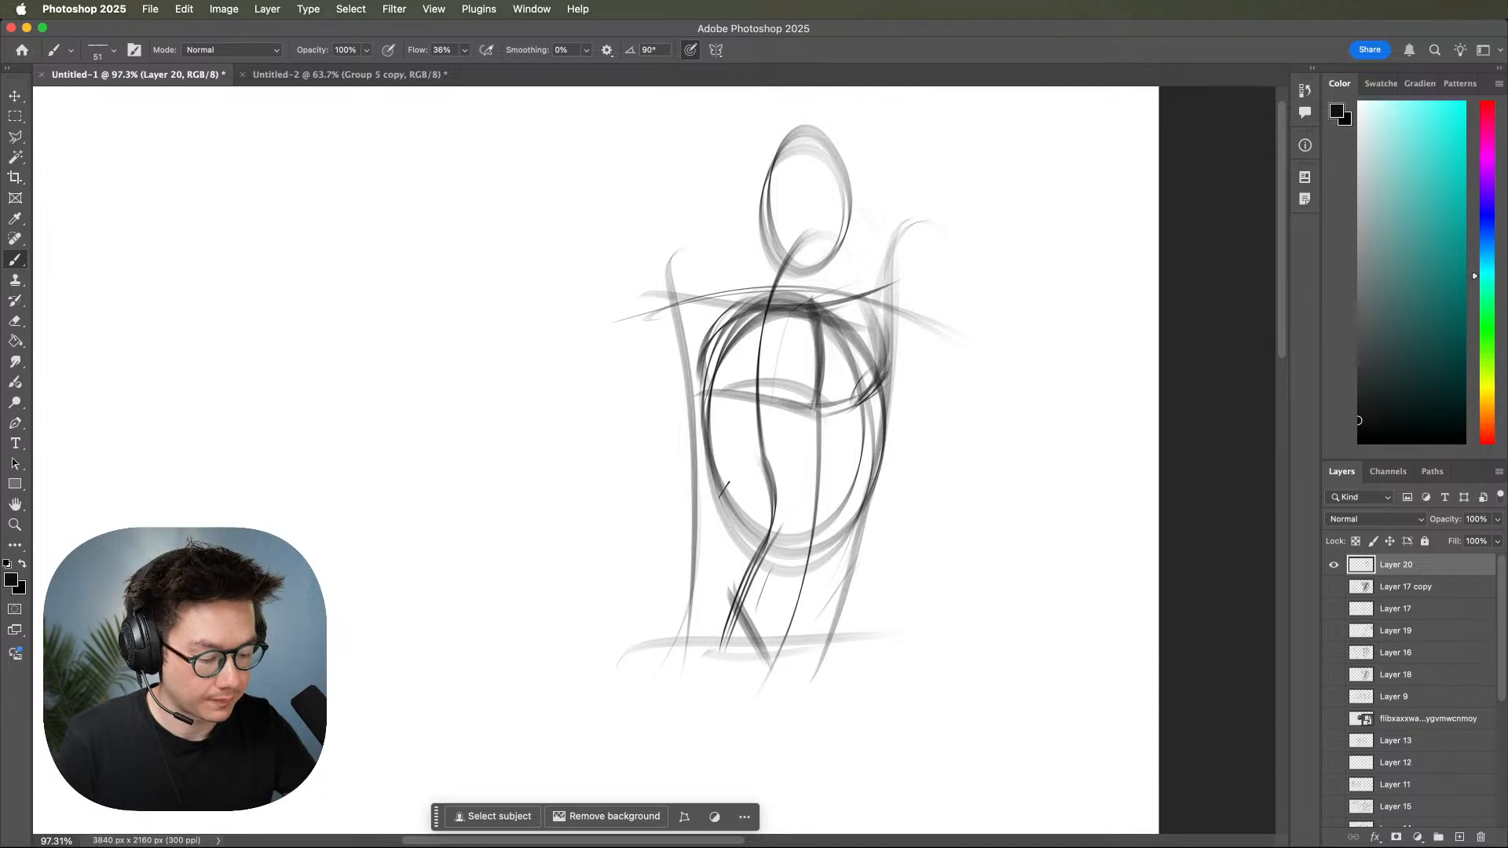
pyautogui.moveTo(760, 518); pyautogui.dragTo(830, 444)
pyautogui.moveTo(788, 491)
pyautogui.mouseDown()
pyautogui.moveTo(846, 472)
pyautogui.moveTo(873, 512)
pyautogui.moveTo(888, 452)
pyautogui.moveTo(850, 505)
pyautogui.mouseUp()
pyautogui.moveTo(879, 418); pyautogui.dragTo(831, 492)
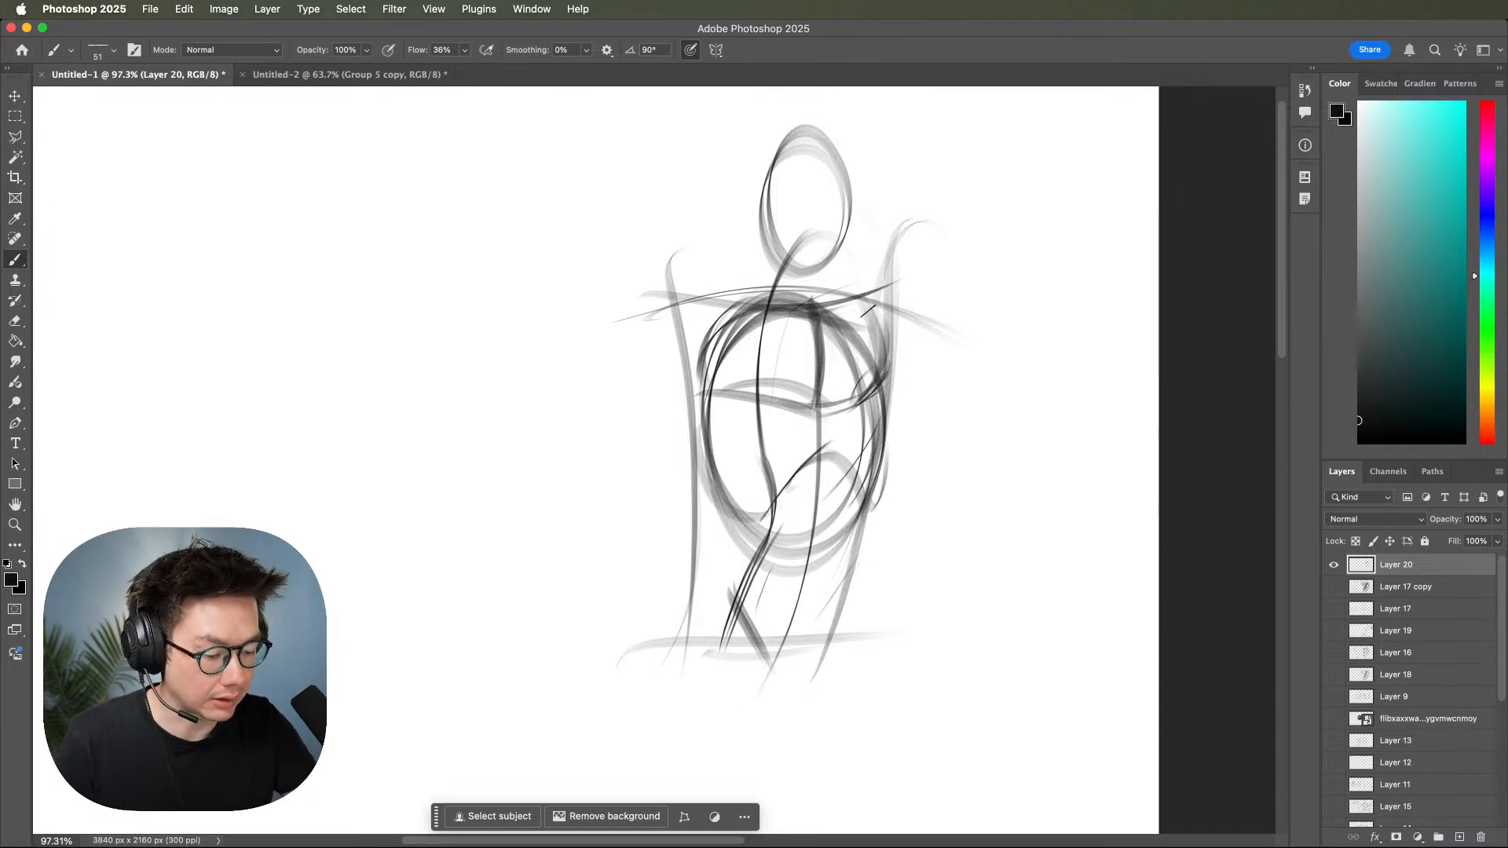
# Refine the head oval and sketch the neck sides running down into the sloping shoulders.
pyautogui.moveTo(827, 153)
pyautogui.mouseDown()
pyautogui.moveTo(763, 226)
pyautogui.moveTo(781, 135)
pyautogui.mouseUp()
pyautogui.moveTo(803, 188); pyautogui.dragTo(781, 276)
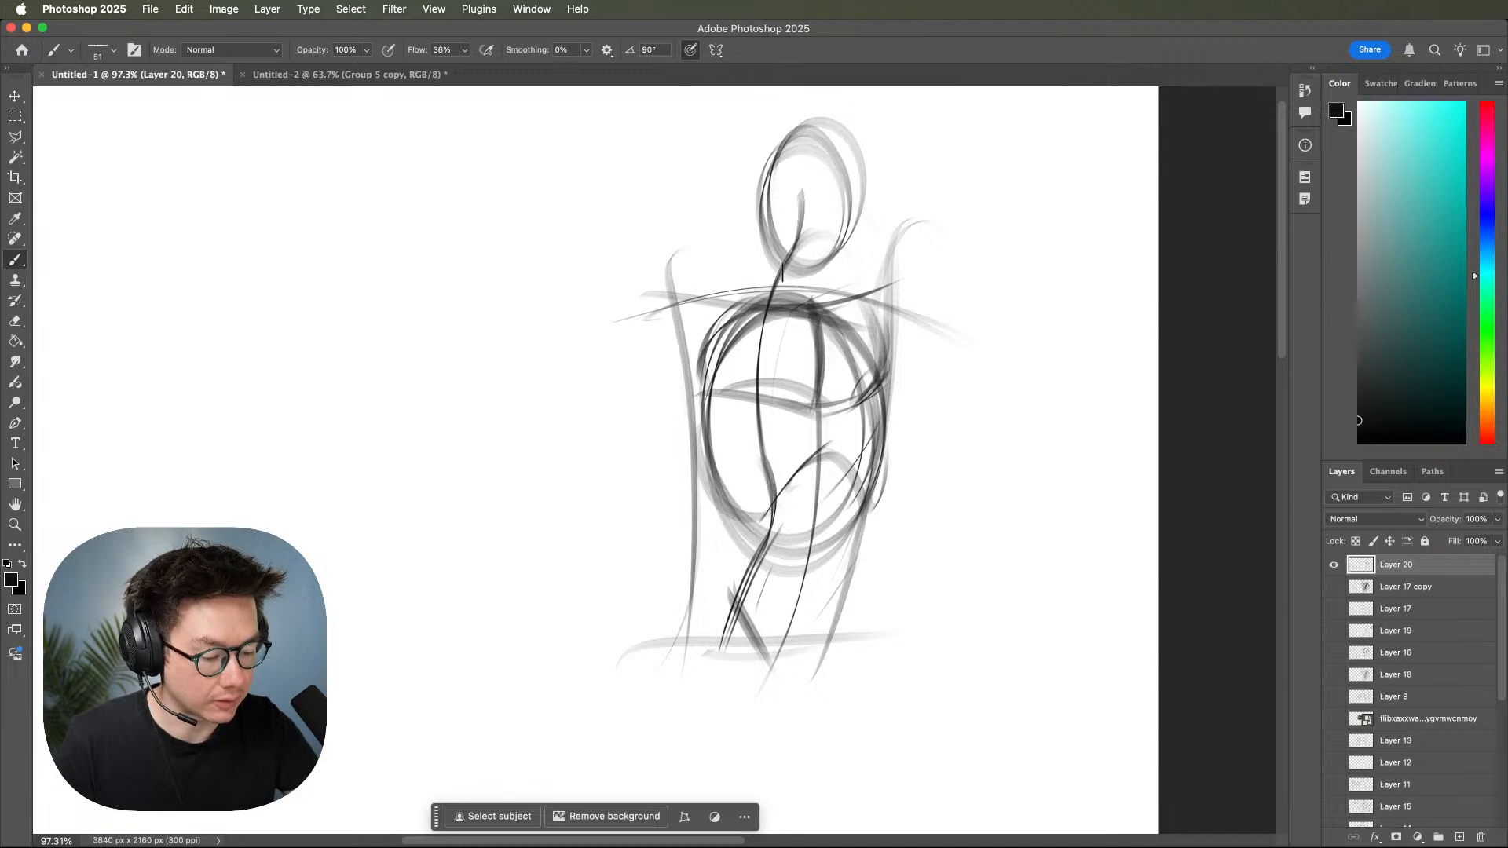
pyautogui.moveTo(817, 122); pyautogui.dragTo(786, 181)
pyautogui.moveTo(846, 232); pyautogui.dragTo(816, 304)
pyautogui.moveTo(769, 211)
pyautogui.mouseDown()
pyautogui.moveTo(772, 297)
pyautogui.moveTo(760, 285)
pyautogui.mouseUp()
pyautogui.moveTo(844, 250); pyautogui.dragTo(883, 284)
pyautogui.moveTo(770, 263); pyautogui.dragTo(697, 293)
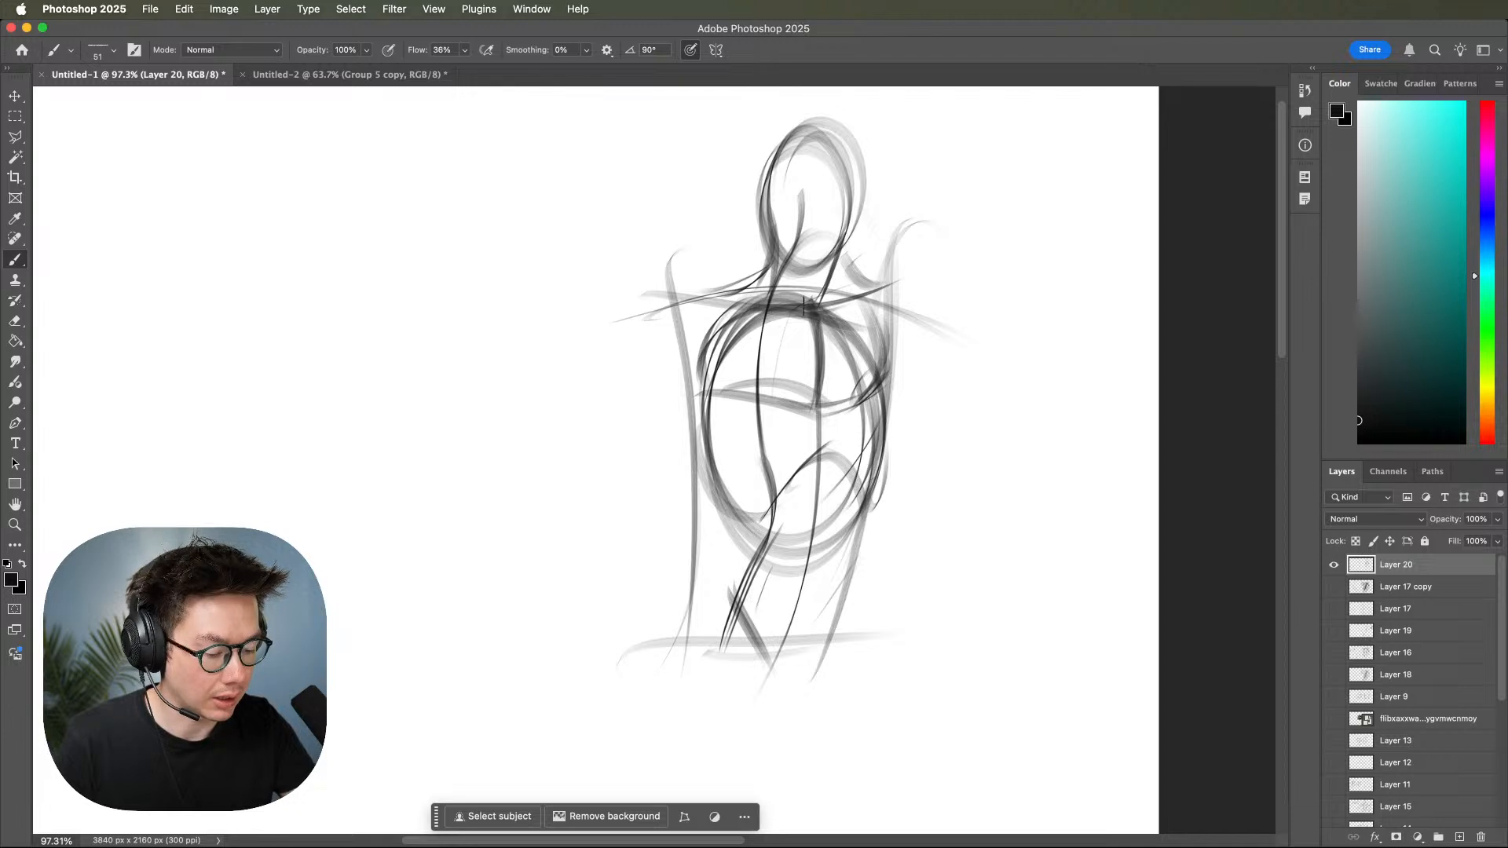
# Sketch the shoulder and upper arm of the bent arm, angled outward to the elbow.
pyautogui.moveTo(934, 591)
pyautogui.mouseDown()
pyautogui.moveTo(958, 599)
pyautogui.moveTo(976, 573)
pyautogui.moveTo(888, 667)
pyautogui.moveTo(940, 600)
pyautogui.mouseUp()
pyautogui.moveTo(713, 235)
pyautogui.mouseDown()
pyautogui.moveTo(648, 251)
pyautogui.moveTo(603, 360)
pyautogui.moveTo(691, 316)
pyautogui.mouseUp()
pyautogui.moveTo(710, 244); pyautogui.dragTo(574, 476)
pyautogui.moveTo(678, 336); pyautogui.dragTo(590, 446)
pyautogui.moveTo(601, 289); pyautogui.dragTo(541, 392)
pyautogui.moveTo(611, 314); pyautogui.dragTo(505, 492)
# Draw the forearm of the bent arm back toward the waist and block in the hand on the hip.
pyautogui.moveTo(492, 398); pyautogui.dragTo(662, 583)
pyautogui.moveTo(534, 362); pyautogui.dragTo(617, 524)
pyautogui.moveTo(585, 411)
pyautogui.mouseDown()
pyautogui.moveTo(610, 509)
pyautogui.moveTo(617, 497)
pyautogui.moveTo(720, 529)
pyautogui.moveTo(647, 535)
pyautogui.moveTo(733, 533)
pyautogui.moveTo(674, 559)
pyautogui.moveTo(680, 611)
pyautogui.mouseUp()
pyautogui.moveTo(642, 526)
pyautogui.mouseDown()
pyautogui.moveTo(689, 545)
pyautogui.moveTo(673, 537)
pyautogui.moveTo(703, 605)
pyautogui.mouseUp()
pyautogui.moveTo(613, 585); pyautogui.dragTo(681, 627)
pyautogui.moveTo(644, 551); pyautogui.dragTo(704, 515)
pyautogui.moveTo(701, 515)
pyautogui.mouseDown()
pyautogui.moveTo(707, 601)
pyautogui.moveTo(693, 625)
pyautogui.mouseUp()
# Outline the other arm with curved strokes hanging along the opposite side of the torso.
pyautogui.moveTo(867, 219)
pyautogui.mouseDown()
pyautogui.moveTo(920, 463)
pyautogui.moveTo(914, 424)
pyautogui.mouseUp()
pyautogui.moveTo(919, 310); pyautogui.dragTo(887, 506)
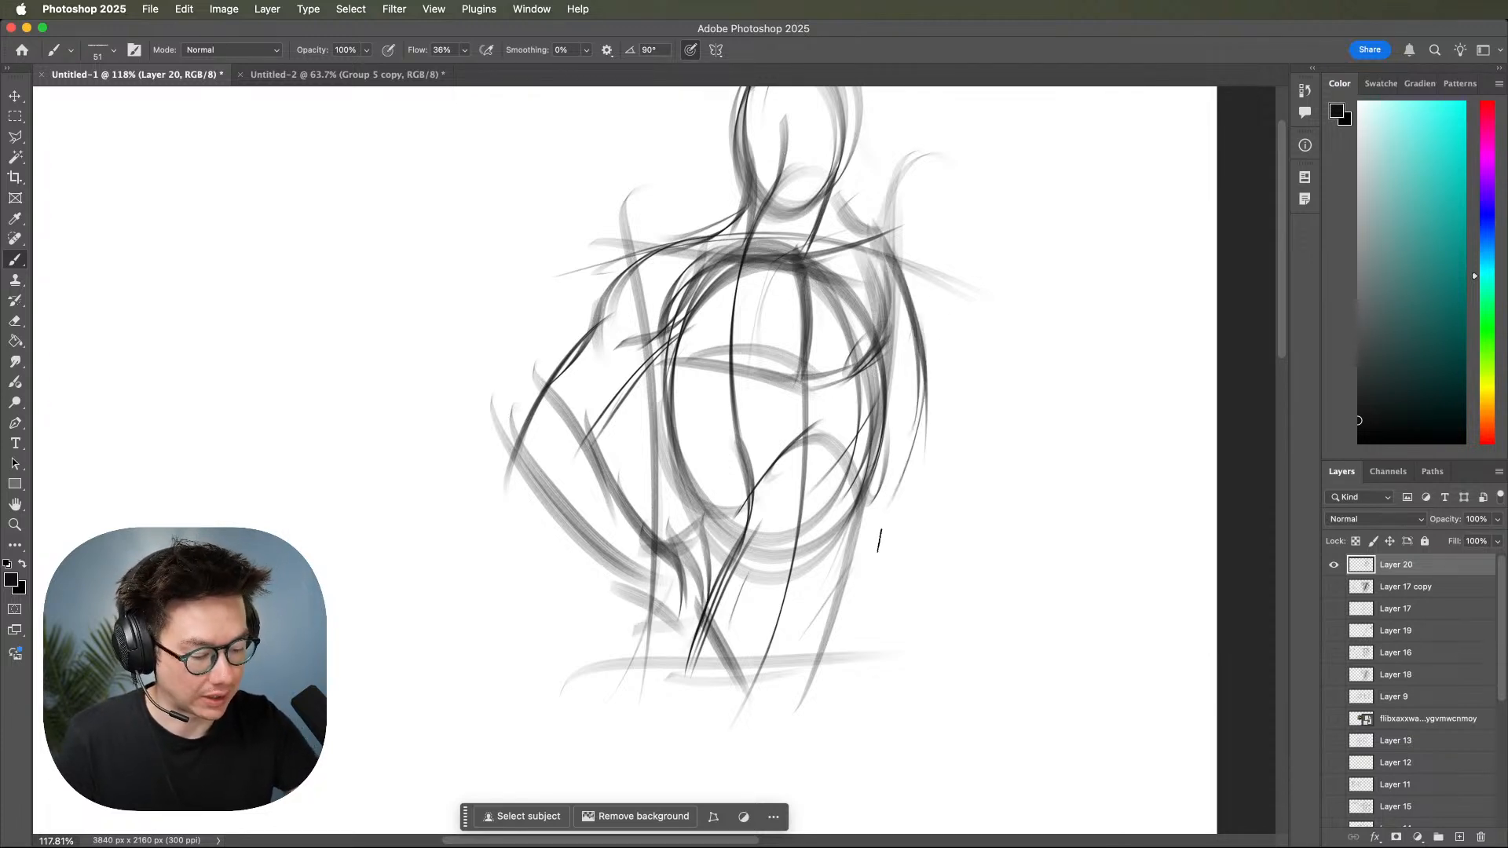
pyautogui.scroll(-3, 841, 581)
pyautogui.hscroll(-2, 840, 581)
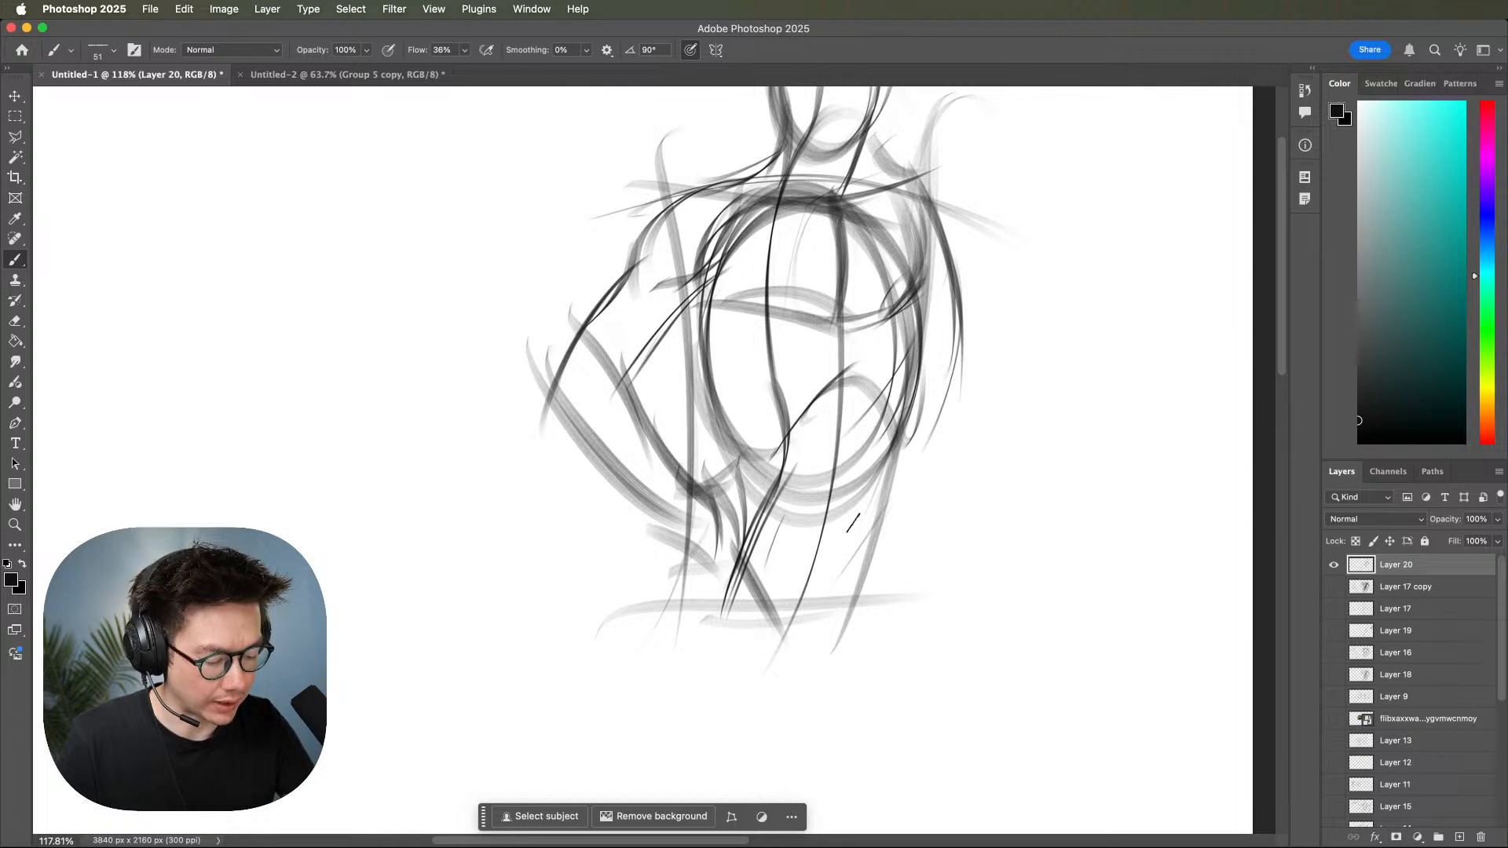
pyautogui.moveTo(744, 476); pyautogui.dragTo(751, 573)
pyautogui.press('super+z')
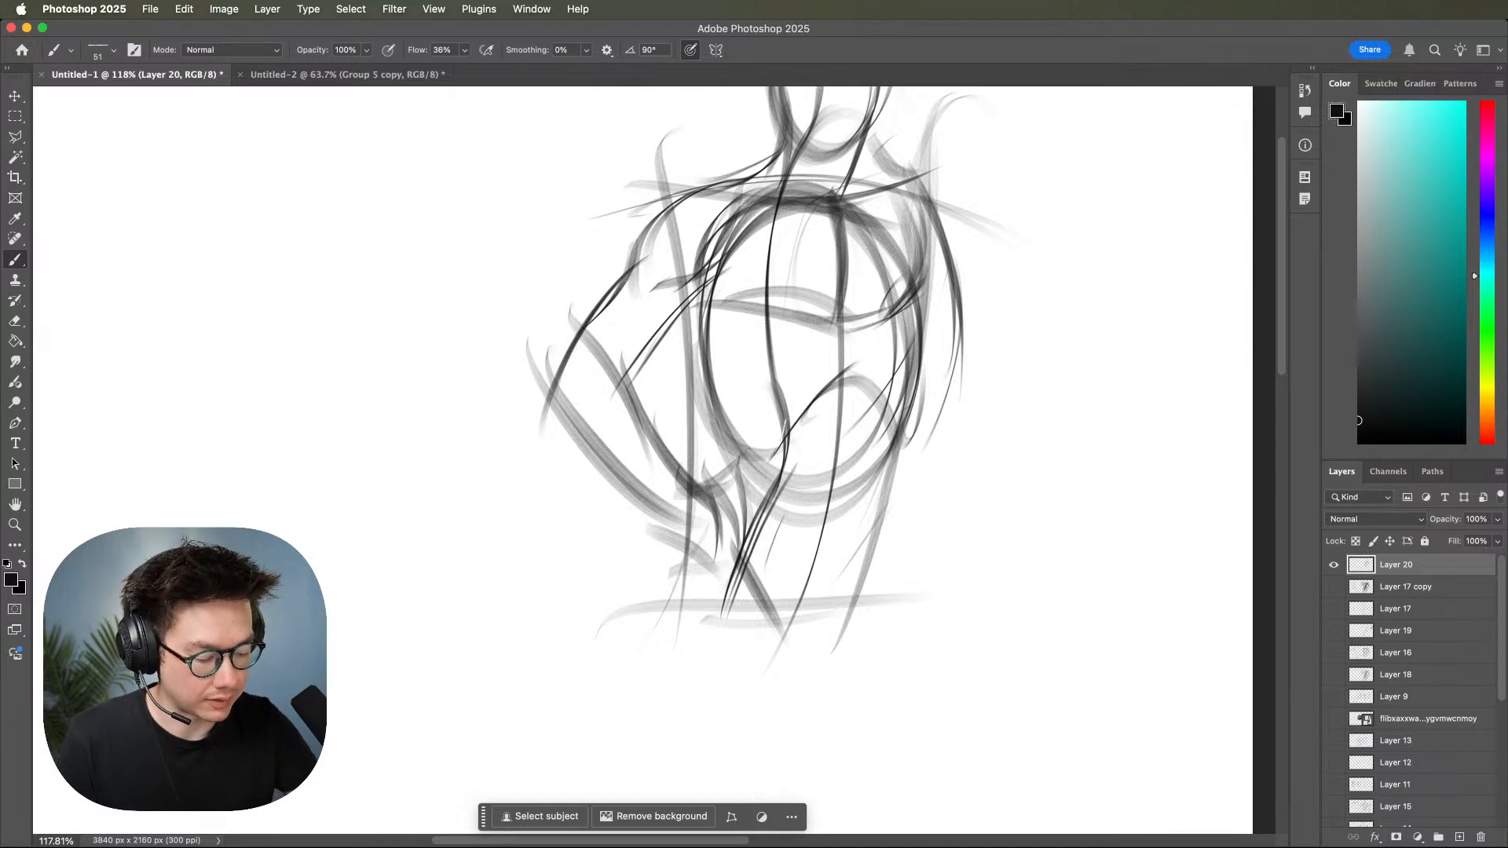
# Sketch the line across the waist marking the top of the pelvis, undoing unwanted strokes.
pyautogui.moveTo(782, 408)
pyautogui.mouseDown()
pyautogui.moveTo(772, 483)
pyautogui.moveTo(833, 484)
pyautogui.moveTo(779, 515)
pyautogui.mouseUp()
pyautogui.moveTo(817, 477); pyautogui.dragTo(771, 523)
pyautogui.moveTo(674, 483); pyautogui.dragTo(900, 494)
pyautogui.press('super+z')
pyautogui.press('super+z')
pyautogui.press('super+z')
# Sketch a small perspective box beside the figure's hips, showing its thin top plane, vertical edges and base.
pyautogui.moveTo(726, 487); pyautogui.dragTo(1173, 471)
pyautogui.moveTo(943, 486); pyautogui.dragTo(1143, 470)
pyautogui.moveTo(1095, 544); pyautogui.dragTo(1015, 538)
pyautogui.moveTo(886, 448); pyautogui.dragTo(889, 629)
pyautogui.moveTo(853, 563)
pyautogui.mouseDown()
pyautogui.moveTo(1013, 613)
pyautogui.moveTo(942, 605)
pyautogui.mouseUp()
pyautogui.moveTo(1038, 409)
pyautogui.mouseDown()
pyautogui.moveTo(1051, 597)
pyautogui.moveTo(1057, 580)
pyautogui.moveTo(920, 581)
pyautogui.mouseUp()
pyautogui.moveTo(863, 480)
pyautogui.mouseDown()
pyautogui.moveTo(978, 505)
pyautogui.moveTo(1076, 480)
pyautogui.mouseUp()
pyautogui.moveTo(929, 493); pyautogui.dragTo(999, 488)
pyautogui.moveTo(936, 503); pyautogui.dragTo(944, 590)
pyautogui.moveTo(932, 491); pyautogui.dragTo(946, 597)
pyautogui.moveTo(1050, 473); pyautogui.dragTo(1054, 578)
pyautogui.moveTo(1051, 468); pyautogui.dragTo(1045, 564)
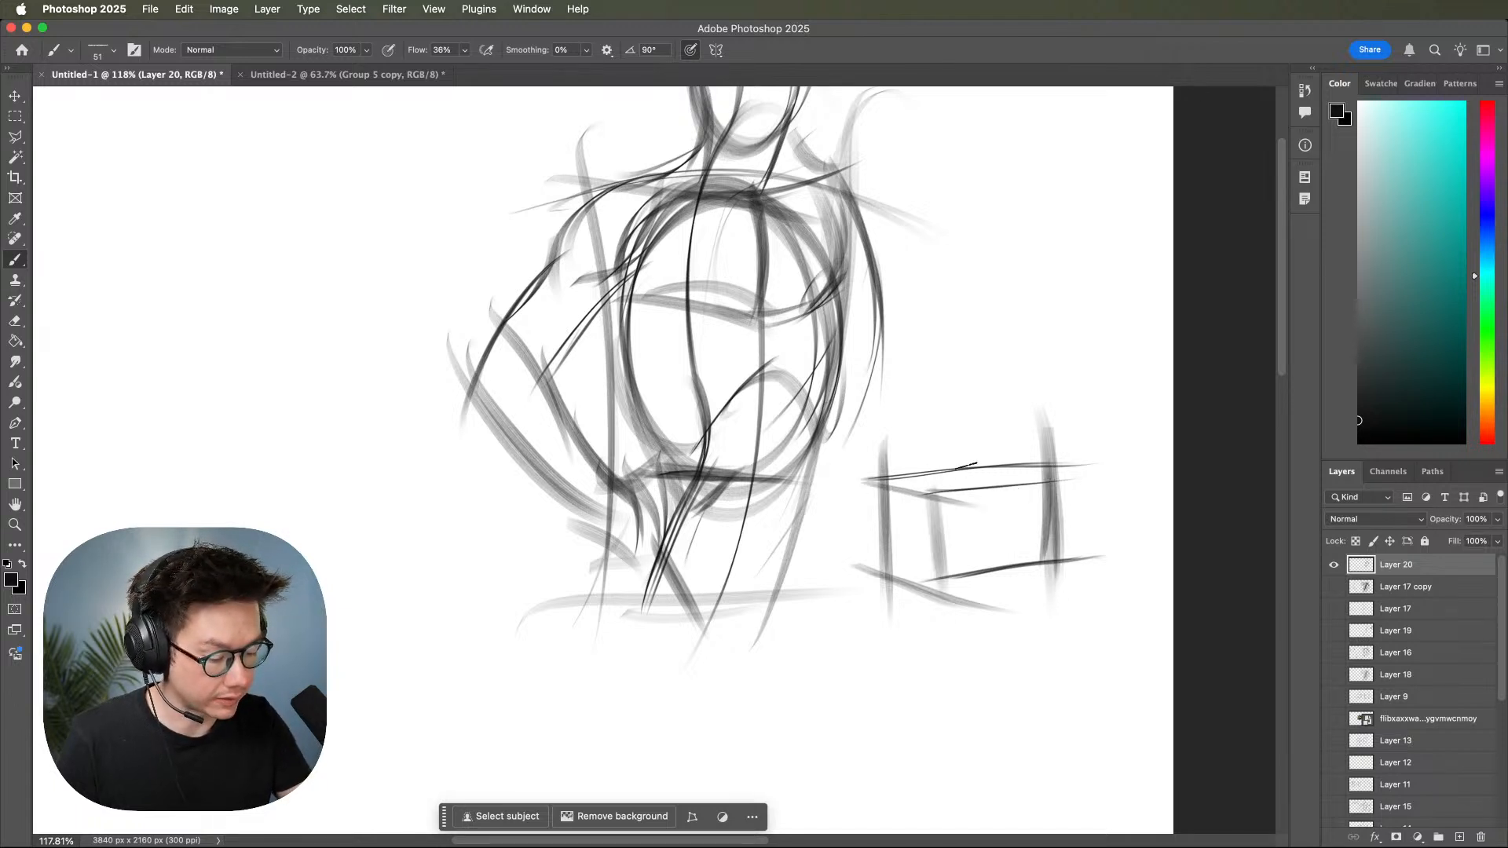
# Draw a downward arrow pointing at the top plane of the small box.
pyautogui.moveTo(915, 472)
pyautogui.mouseDown()
pyautogui.moveTo(978, 461)
pyautogui.moveTo(959, 518)
pyautogui.moveTo(959, 499)
pyautogui.mouseUp()
pyautogui.moveTo(956, 431)
pyautogui.mouseDown()
pyautogui.moveTo(958, 484)
pyautogui.moveTo(946, 285)
pyautogui.moveTo(959, 485)
pyautogui.mouseUp()
pyautogui.moveTo(971, 406); pyautogui.dragTo(958, 487)
pyautogui.moveTo(963, 567); pyautogui.dragTo(1043, 575)
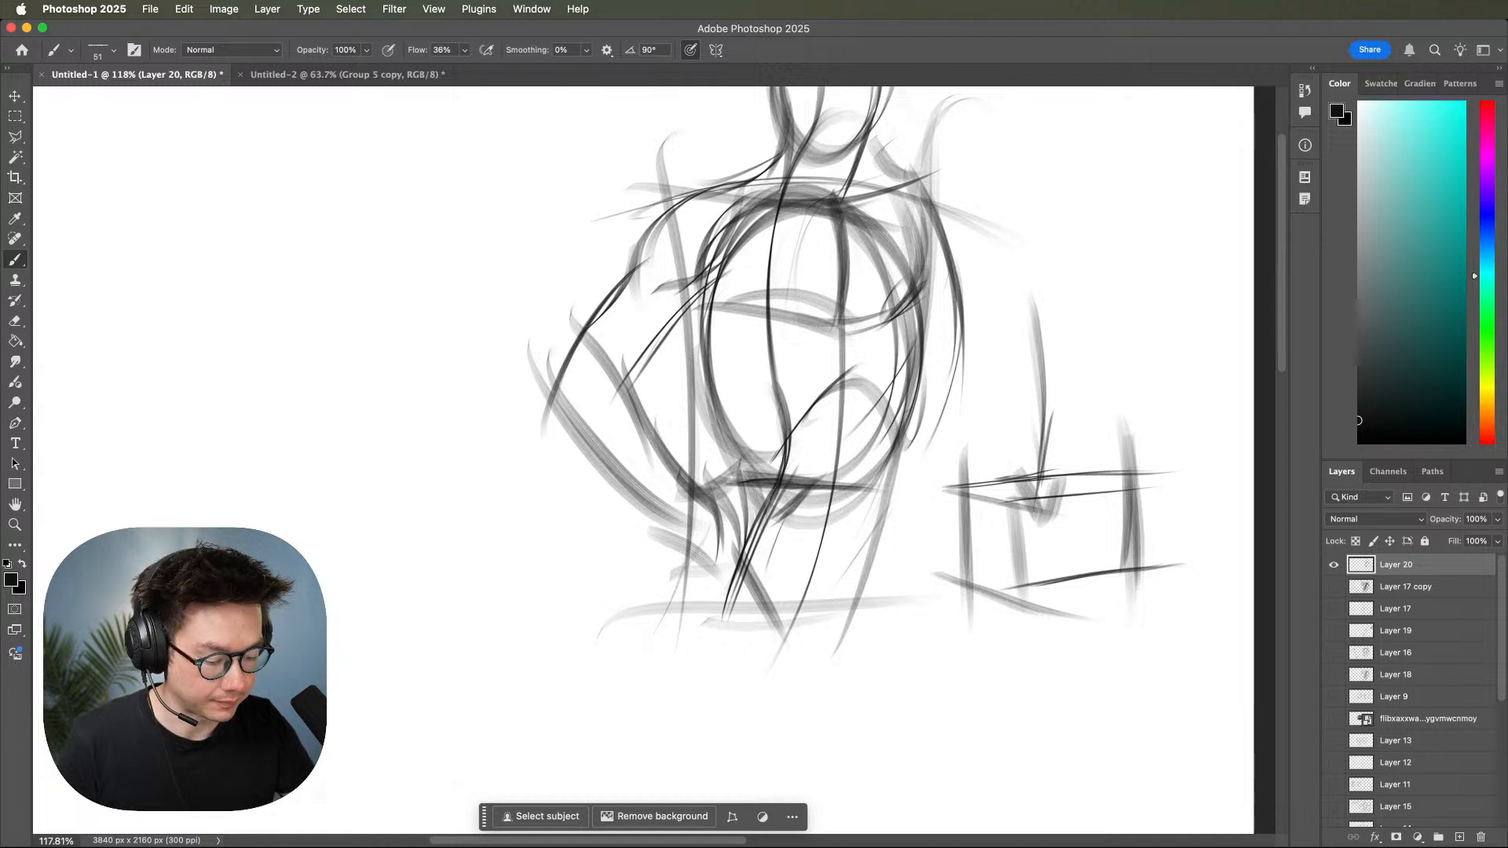
# Build the pelvis as a box below the waist, with a darkened top edge, front plane, slanted sides and base line.
pyautogui.moveTo(783, 481)
pyautogui.mouseDown()
pyautogui.moveTo(692, 486)
pyautogui.moveTo(819, 486)
pyautogui.mouseUp()
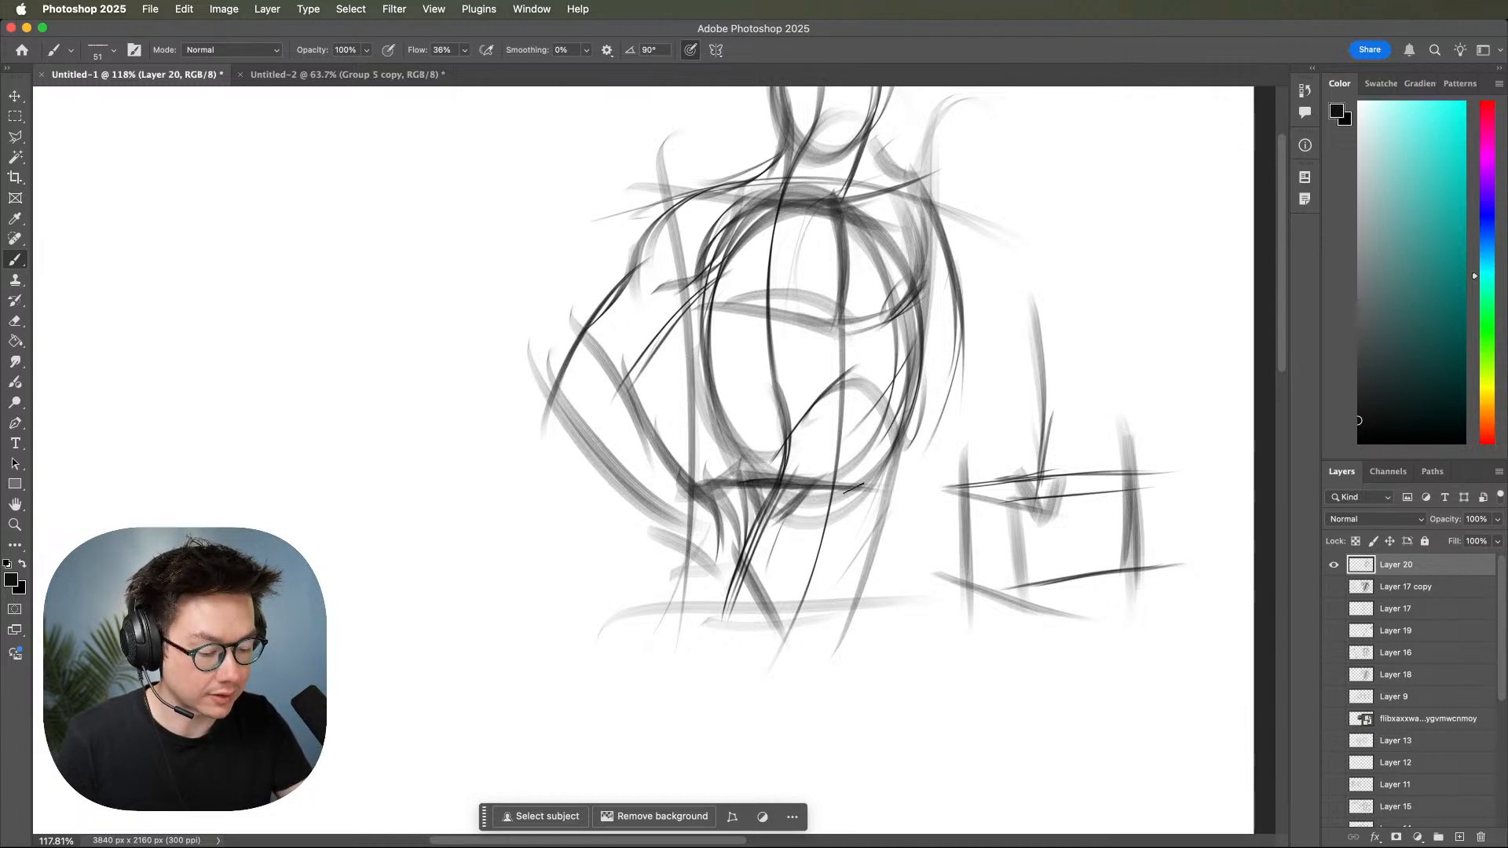
pyautogui.moveTo(1117, 487); pyautogui.dragTo(893, 485)
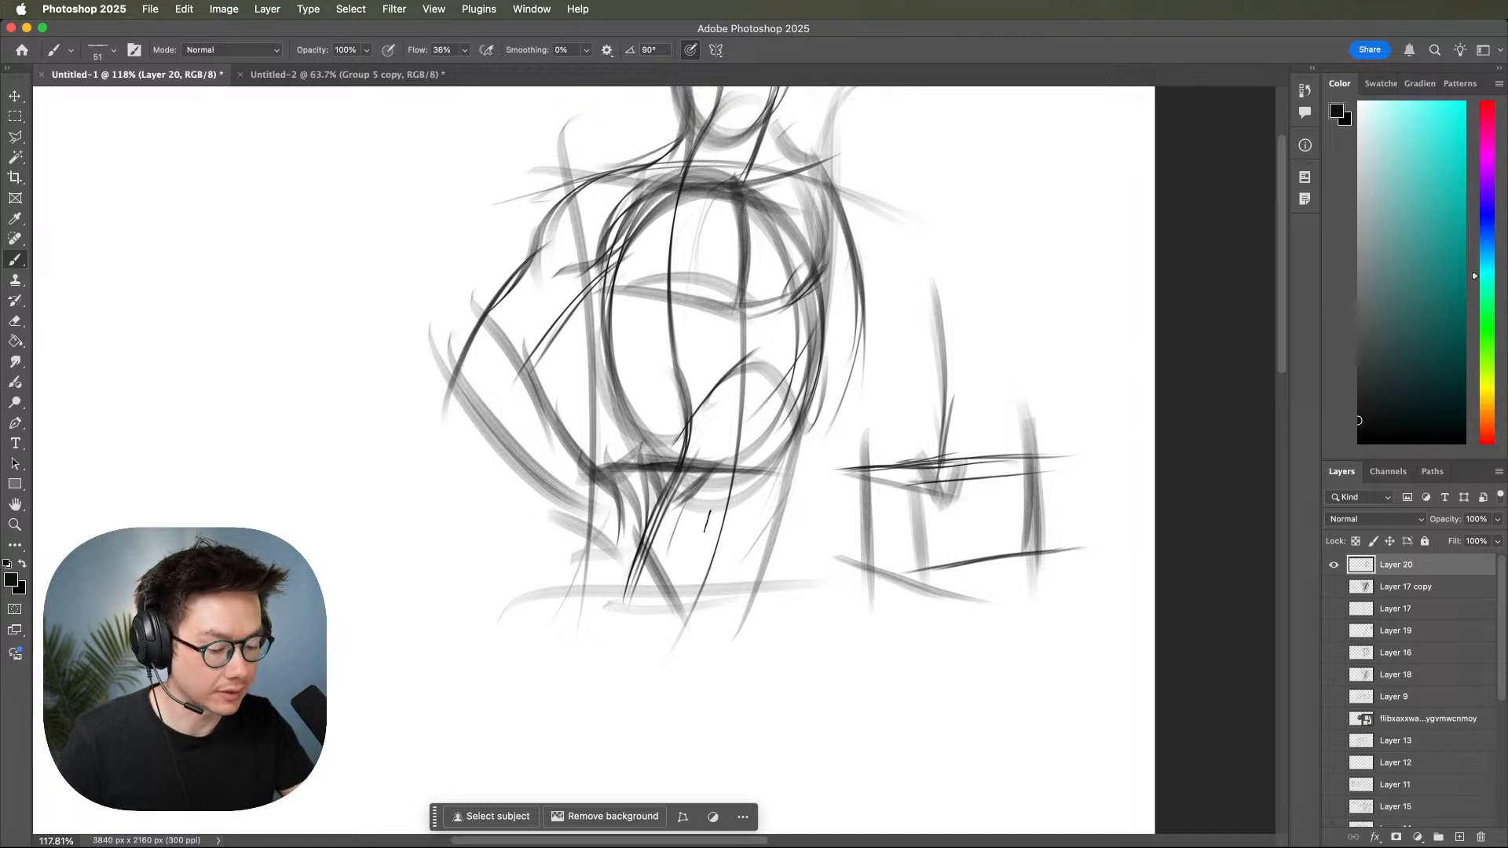
pyautogui.moveTo(599, 446)
pyautogui.mouseDown()
pyautogui.moveTo(688, 544)
pyautogui.moveTo(672, 534)
pyautogui.moveTo(774, 505)
pyautogui.mouseUp()
pyautogui.moveTo(647, 509); pyautogui.dragTo(785, 509)
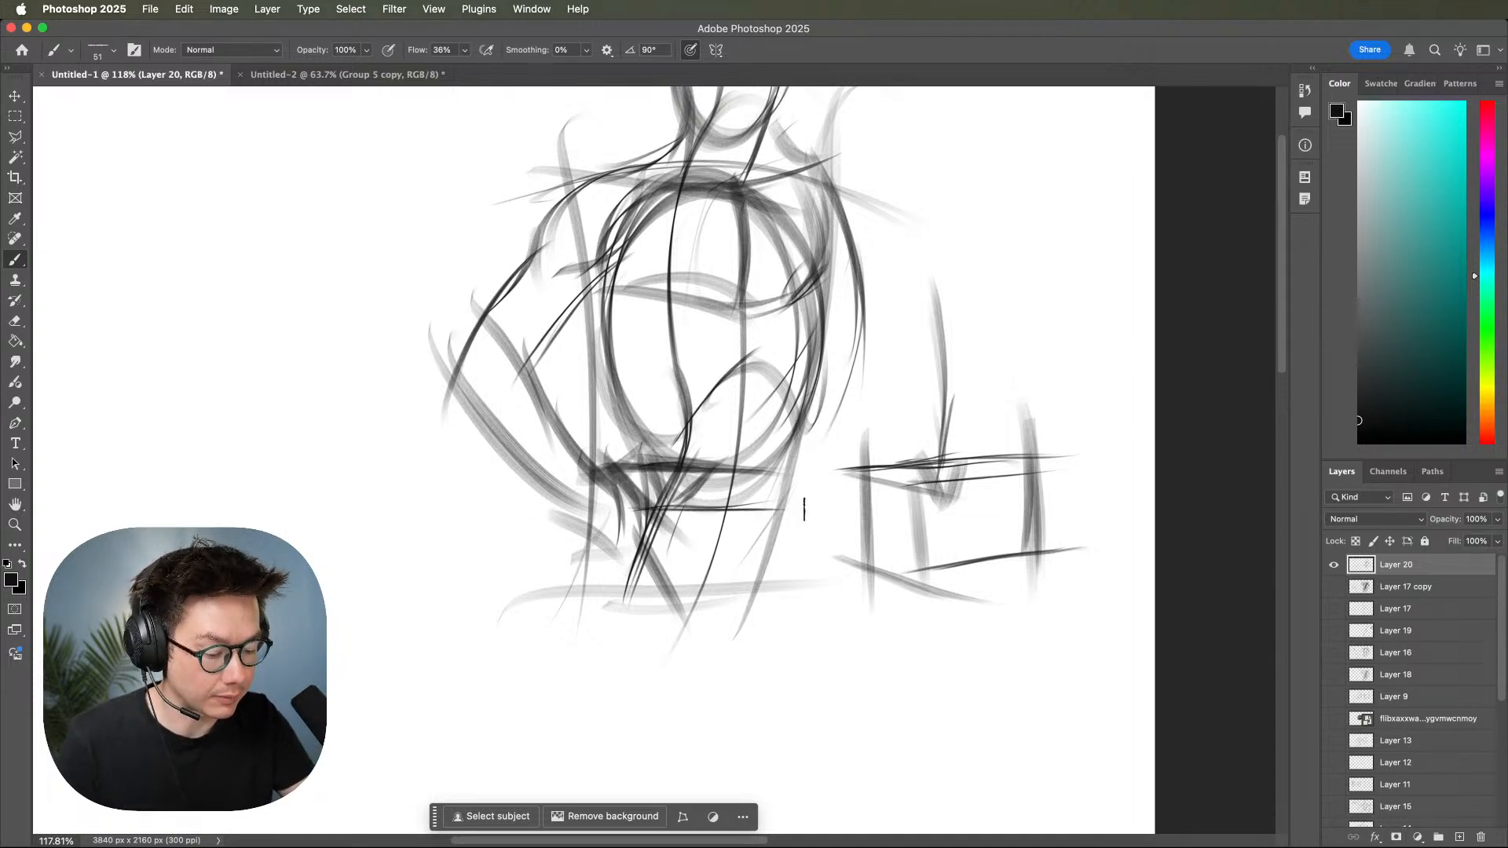
pyautogui.moveTo(782, 456)
pyautogui.mouseDown()
pyautogui.moveTo(732, 622)
pyautogui.moveTo(746, 582)
pyautogui.mouseUp()
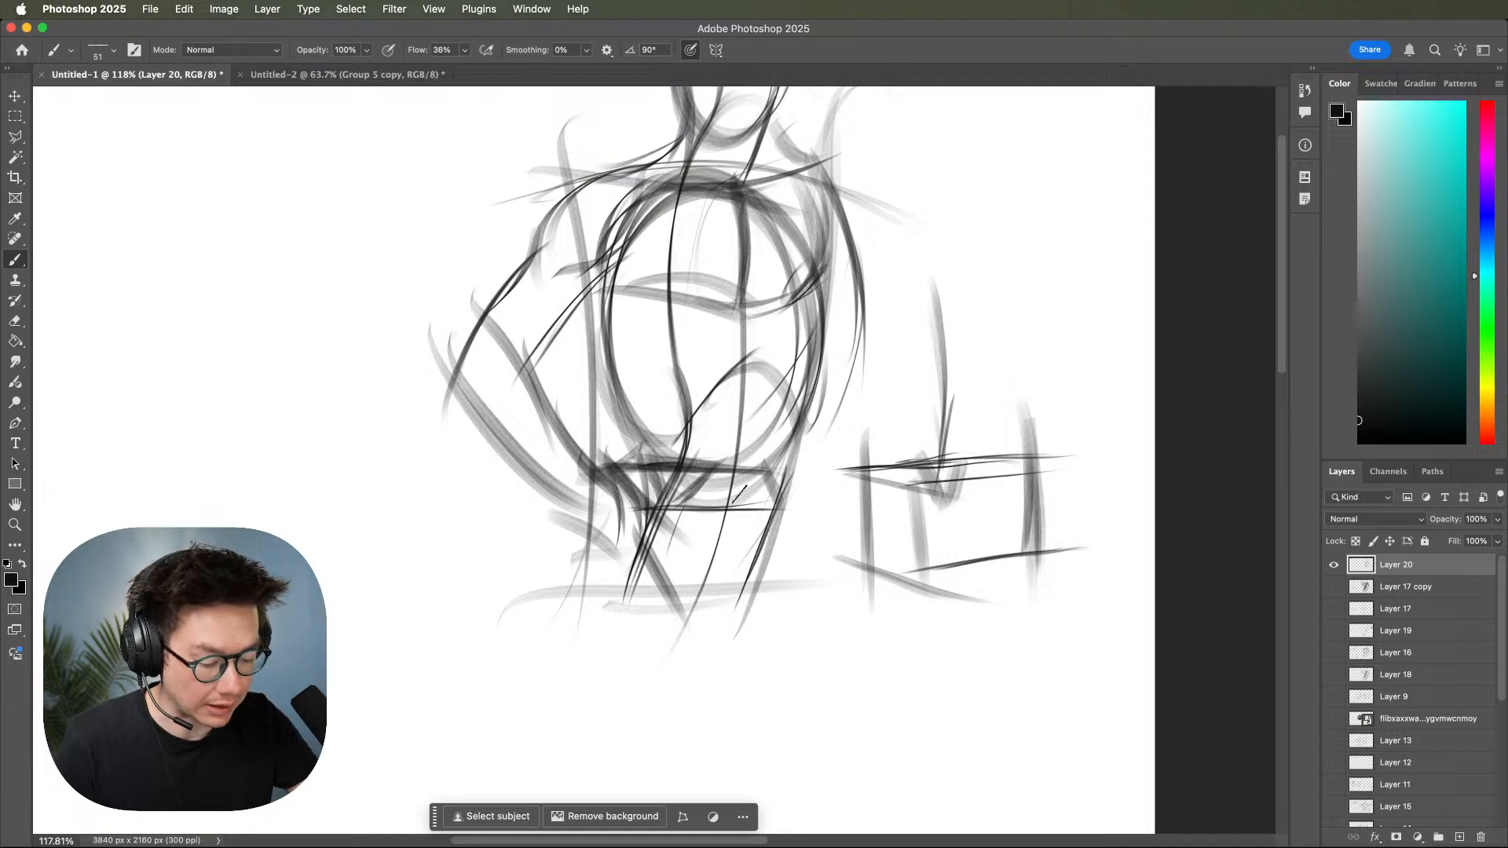
pyautogui.moveTo(632, 449); pyautogui.dragTo(581, 596)
pyautogui.moveTo(620, 518)
pyautogui.mouseDown()
pyautogui.moveTo(581, 601)
pyautogui.moveTo(800, 590)
pyautogui.mouseUp()
pyautogui.moveTo(879, 622)
pyautogui.mouseDown()
pyautogui.moveTo(979, 629)
pyautogui.moveTo(987, 601)
pyautogui.moveTo(959, 638)
pyautogui.moveTo(974, 612)
pyautogui.mouseUp()
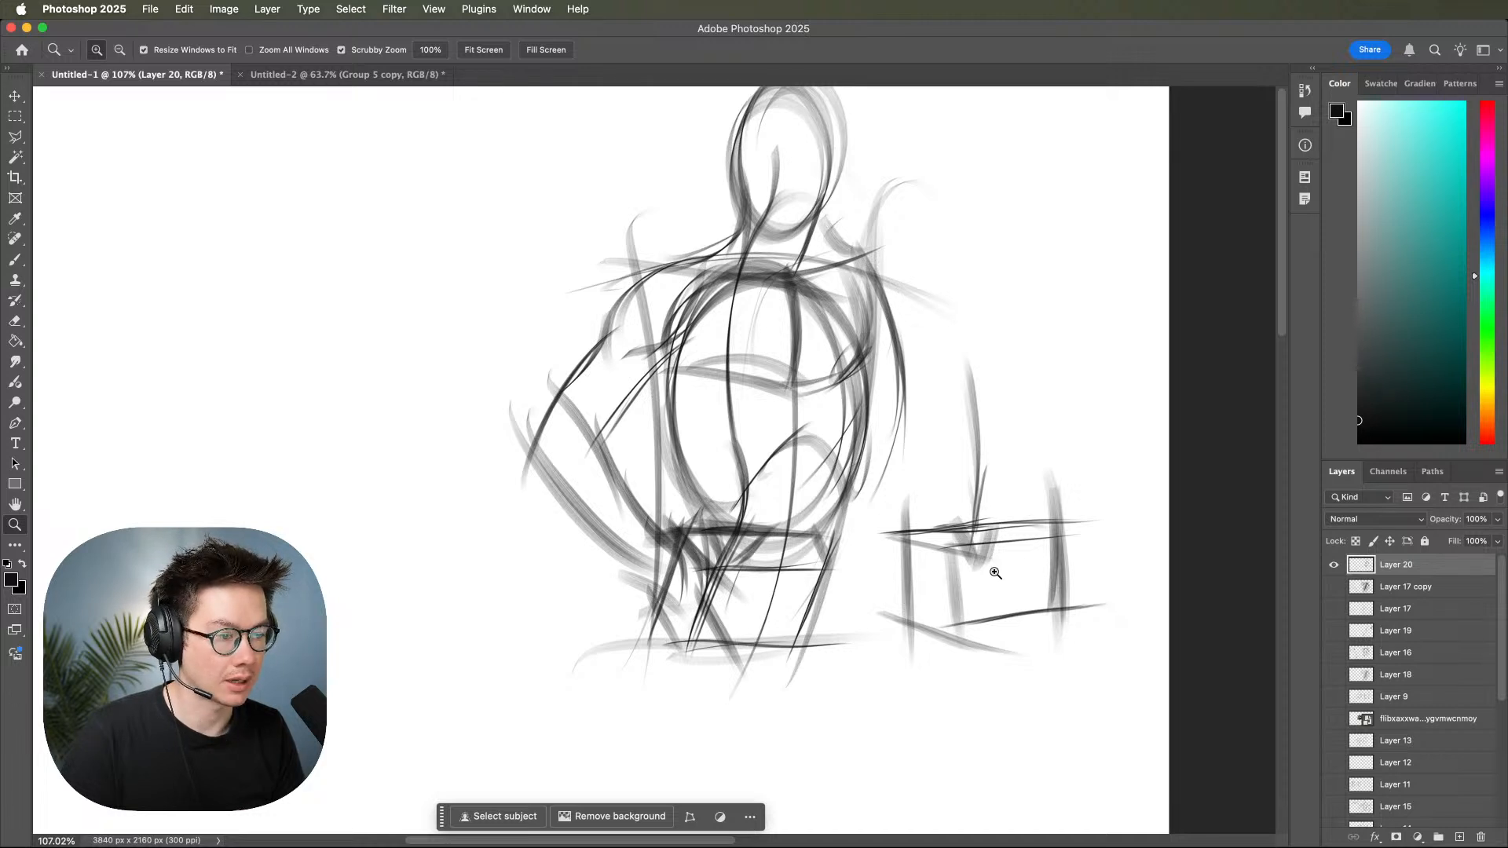
pyautogui.press('super+space')
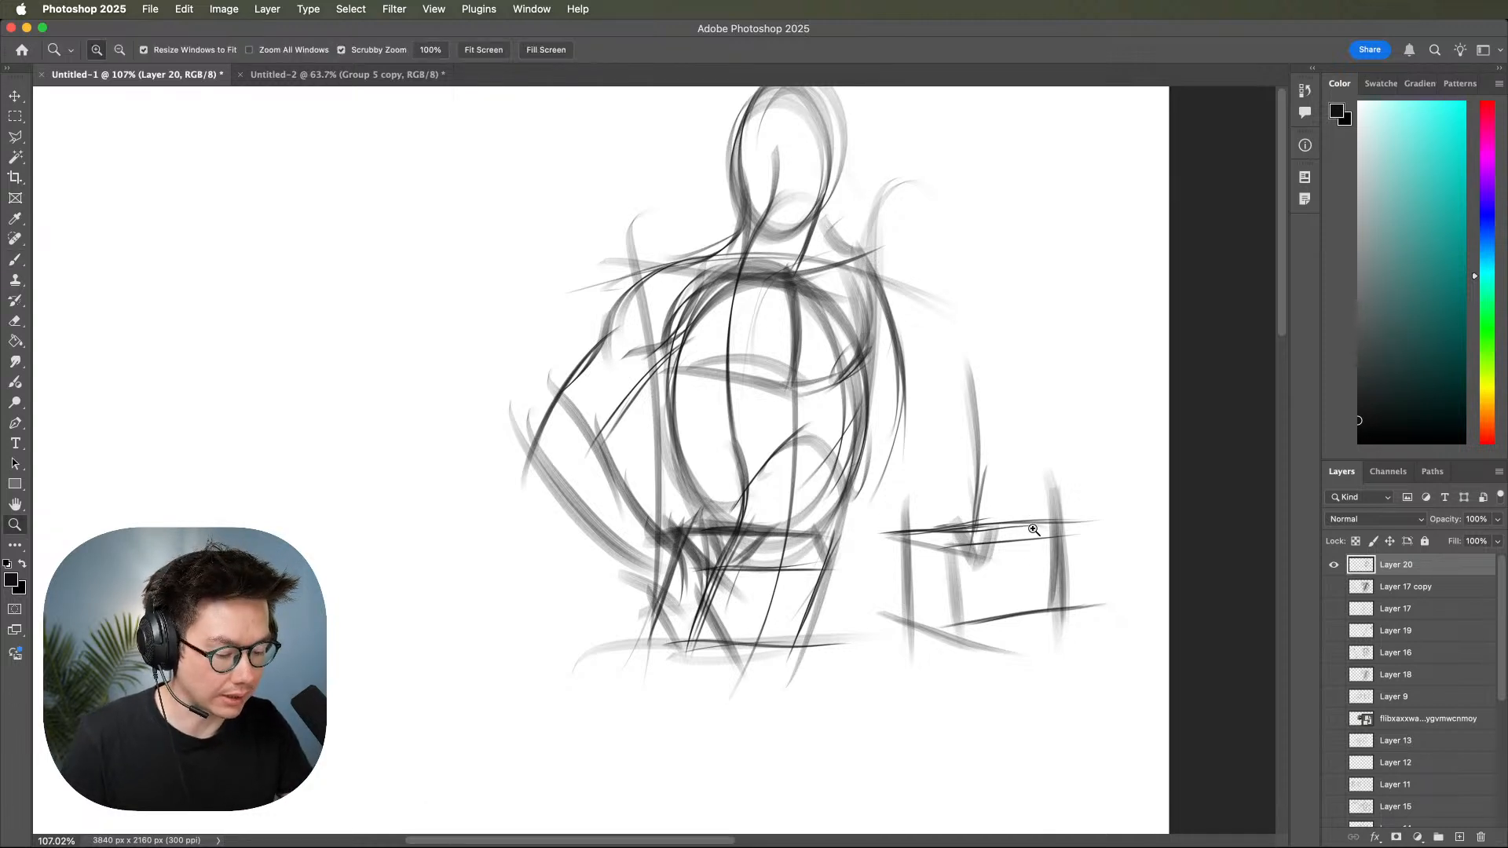
pyautogui.moveTo(1011, 532); pyautogui.dragTo(1018, 535)
pyautogui.moveTo(816, 534)
pyautogui.mouseDown()
pyautogui.moveTo(1107, 602)
pyautogui.moveTo(1088, 596)
pyautogui.mouseUp()
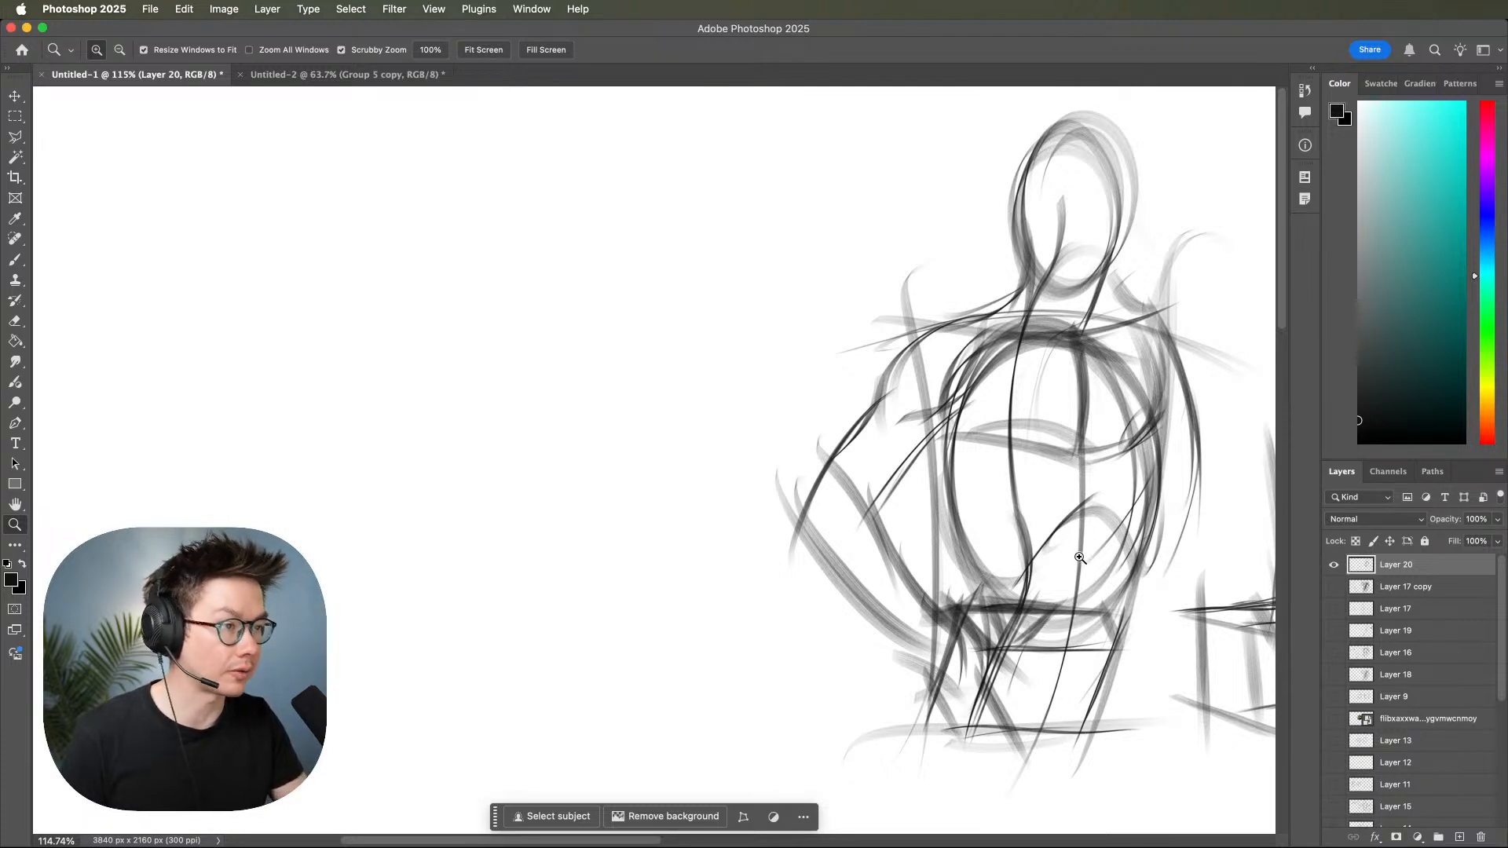
pyautogui.scroll(-2, 1064, 553)
pyautogui.moveTo(1067, 550); pyautogui.dragTo(1059, 557)
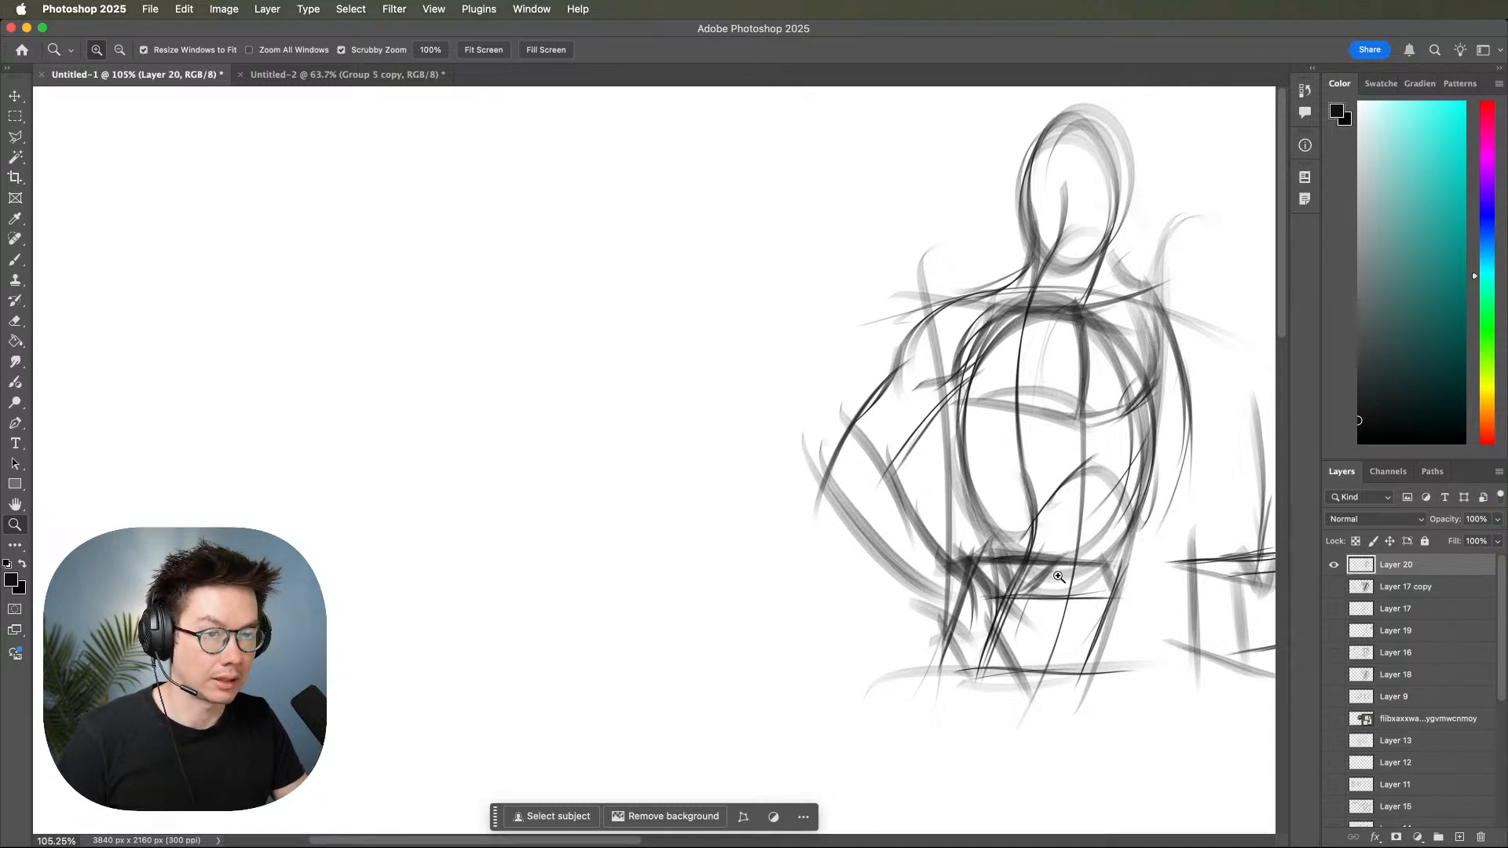
pyautogui.moveTo(1058, 576)
pyautogui.mouseDown()
pyautogui.moveTo(943, 592)
pyautogui.moveTo(958, 569)
pyautogui.moveTo(917, 564)
pyautogui.mouseUp()
# Reinforce the contour from the side of the ribcage down over the waist and outer hip.
pyautogui.press('b')
pyautogui.moveTo(1019, 261)
pyautogui.mouseDown()
pyautogui.moveTo(1038, 377)
pyautogui.moveTo(983, 611)
pyautogui.mouseUp()
pyautogui.moveTo(1009, 512); pyautogui.dragTo(932, 660)
pyautogui.moveTo(1046, 600); pyautogui.dragTo(942, 610)
# Add a new layer above the sketch and set the brush colour to bright red.
pyautogui.press('z')
pyautogui.moveTo(941, 610); pyautogui.dragTo(1026, 637)
pyautogui.moveTo(1489, 150); pyautogui.dragTo(1485, 100)
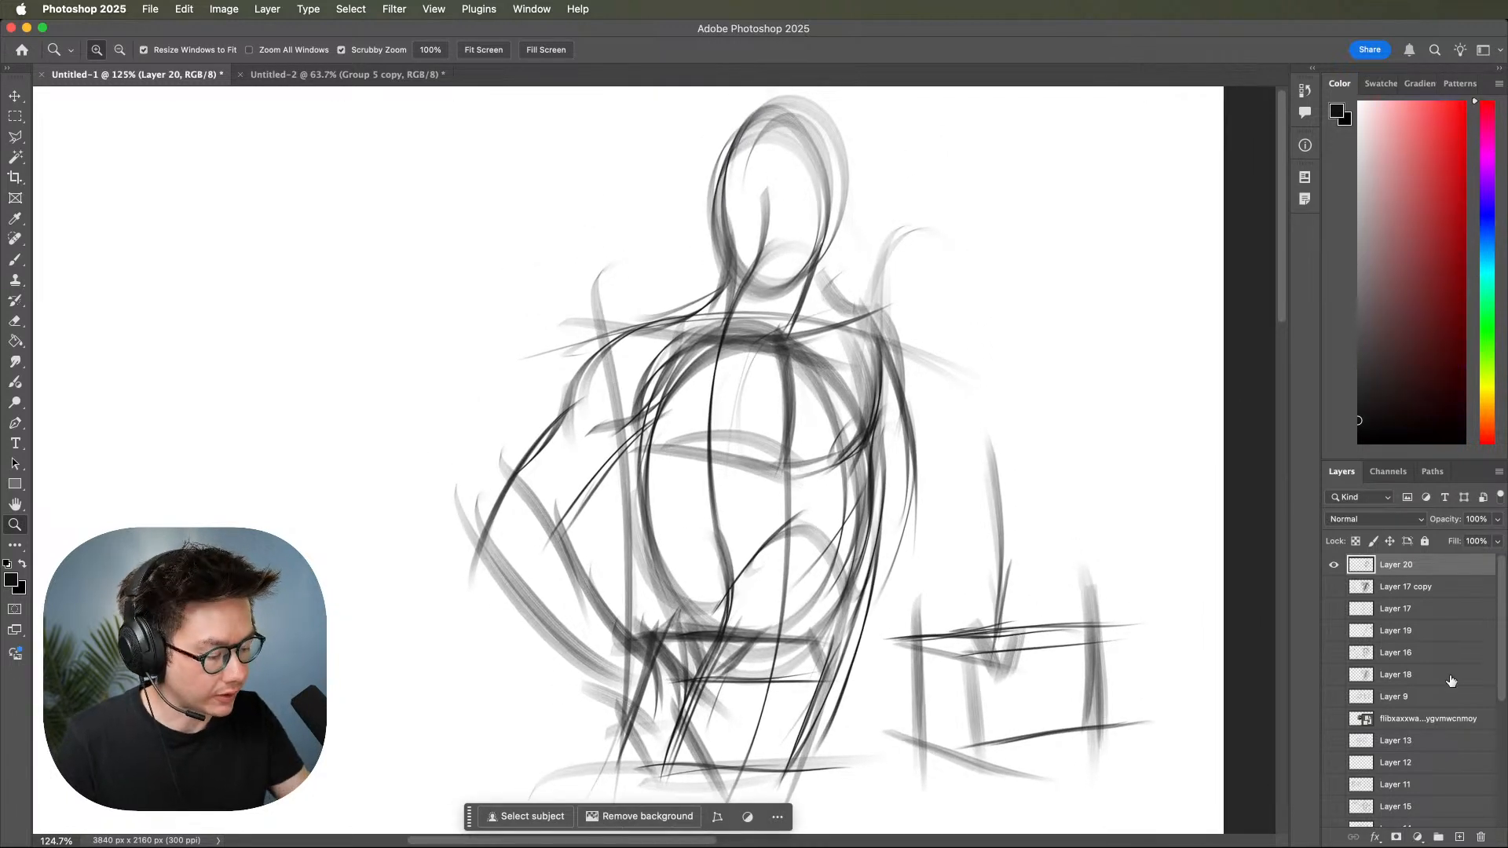
pyautogui.click(1459, 837)
pyautogui.press('b')
pyautogui.moveTo(769, 179); pyautogui.dragTo(757, 290)
pyautogui.moveTo(1393, 187); pyautogui.dragTo(1472, 88)
# Trace the gesture line in red from the head down to the pelvis and mark the pelvis top in red.
pyautogui.moveTo(772, 155); pyautogui.dragTo(721, 321)
pyautogui.moveTo(750, 270)
pyautogui.mouseDown()
pyautogui.moveTo(719, 335)
pyautogui.moveTo(716, 516)
pyautogui.mouseUp()
pyautogui.moveTo(769, 245); pyautogui.dragTo(715, 412)
pyautogui.press('super+z')
pyautogui.press('super+z')
pyautogui.moveTo(773, 246)
pyautogui.mouseDown()
pyautogui.moveTo(712, 416)
pyautogui.moveTo(710, 525)
pyautogui.moveTo(732, 583)
pyautogui.moveTo(713, 648)
pyautogui.moveTo(811, 648)
pyautogui.mouseUp()
pyautogui.moveTo(655, 639); pyautogui.dragTo(816, 643)
# Draw a large red ribcage oval in the empty space beside the figure.
pyautogui.press('z')
pyautogui.moveTo(1008, 568); pyautogui.dragTo(981, 597)
pyautogui.moveTo(1015, 617)
pyautogui.mouseDown()
pyautogui.moveTo(994, 612)
pyautogui.moveTo(997, 594)
pyautogui.mouseUp()
pyautogui.moveTo(791, 616); pyautogui.dragTo(1041, 605)
pyautogui.moveTo(710, 346)
pyautogui.mouseDown()
pyautogui.moveTo(653, 528)
pyautogui.moveTo(522, 339)
pyautogui.mouseUp()
# Draw a curved red gesture line through the ribcage oval, undoing and redrawing it until its curve fits.
pyautogui.moveTo(707, 171)
pyautogui.mouseDown()
pyautogui.moveTo(574, 269)
pyautogui.moveTo(563, 457)
pyautogui.mouseUp()
pyautogui.press('super+z')
pyautogui.moveTo(710, 192); pyautogui.dragTo(559, 554)
pyautogui.press('super+z')
pyautogui.moveTo(698, 187); pyautogui.dragTo(587, 556)
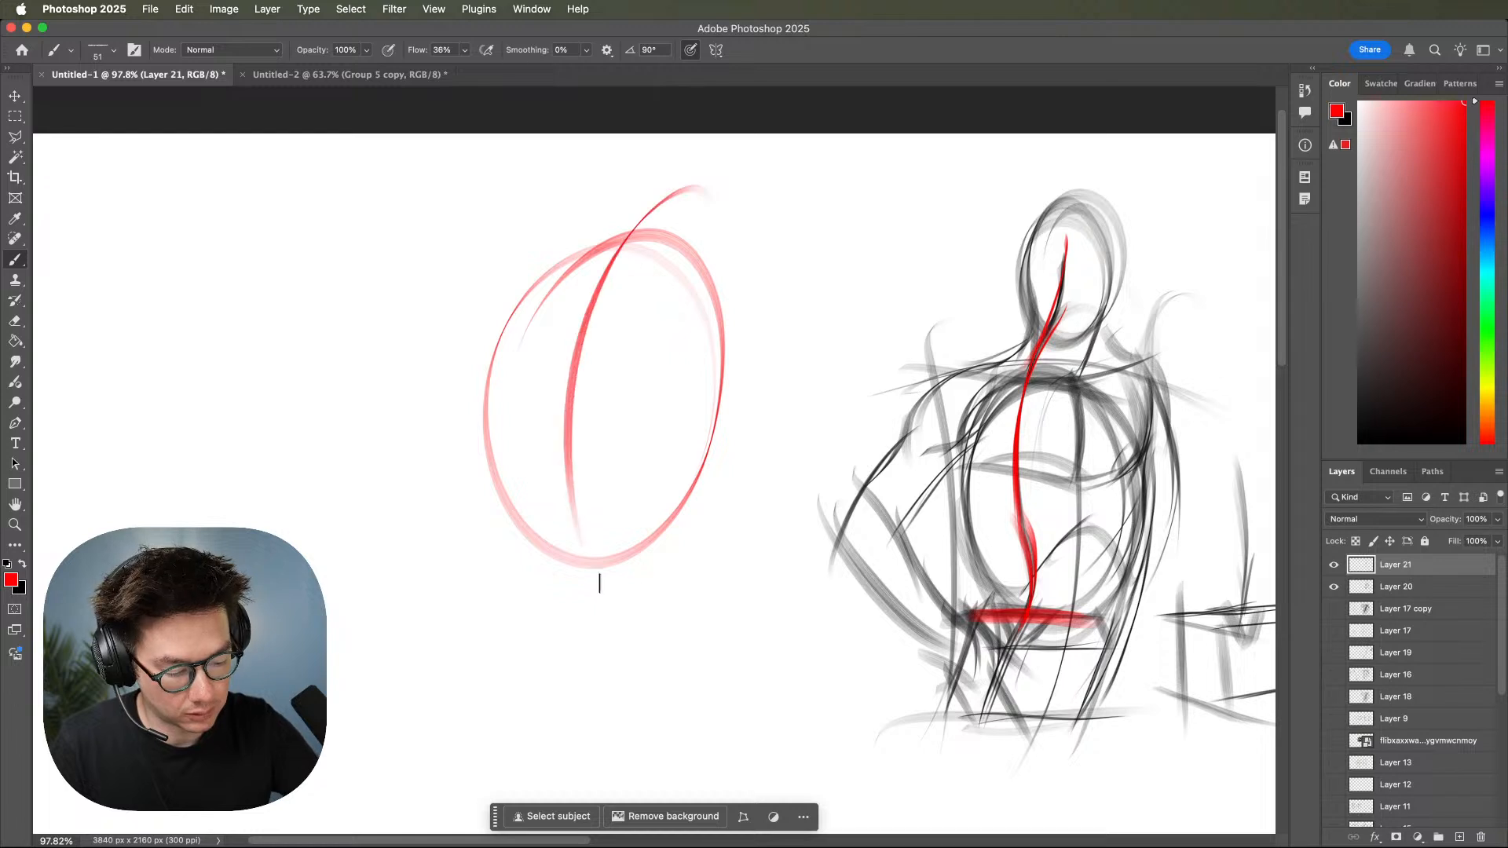
pyautogui.press('super+z')
pyautogui.moveTo(702, 206)
pyautogui.mouseDown()
pyautogui.moveTo(636, 225)
pyautogui.moveTo(558, 532)
pyautogui.mouseUp()
# Extend the red gesture line below the oval and add matching slanted waist lines from both sides of the ribcage.
pyautogui.moveTo(550, 445); pyautogui.dragTo(495, 642)
pyautogui.moveTo(550, 472)
pyautogui.mouseDown()
pyautogui.moveTo(471, 629)
pyautogui.moveTo(556, 509)
pyautogui.moveTo(503, 638)
pyautogui.mouseUp()
pyautogui.moveTo(491, 433)
pyautogui.mouseDown()
pyautogui.moveTo(474, 568)
pyautogui.moveTo(430, 616)
pyautogui.mouseUp()
pyautogui.moveTo(494, 479); pyautogui.dragTo(447, 623)
pyautogui.moveTo(701, 475); pyautogui.dragTo(594, 684)
pyautogui.moveTo(730, 613)
pyautogui.mouseDown()
pyautogui.moveTo(856, 594)
pyautogui.moveTo(1006, 510)
pyautogui.mouseUp()
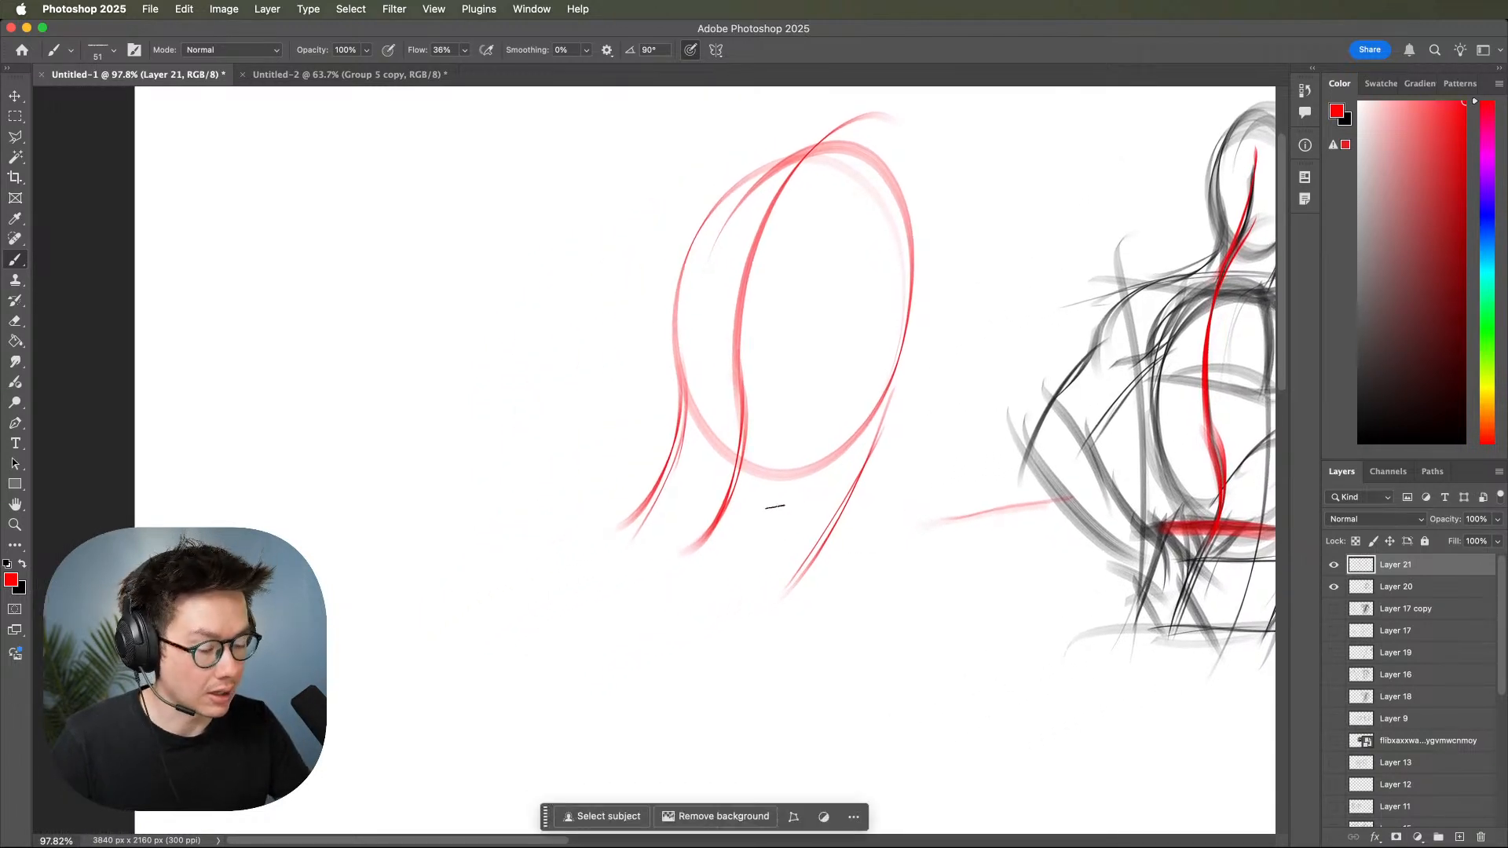
# Draw the slanted outer sides and the bottom edges of a red pelvis box under the waist lines.
pyautogui.moveTo(684, 453); pyautogui.dragTo(548, 670)
pyautogui.moveTo(835, 536)
pyautogui.mouseDown()
pyautogui.moveTo(712, 701)
pyautogui.moveTo(732, 652)
pyautogui.mouseUp()
pyautogui.moveTo(541, 596); pyautogui.dragTo(801, 687)
pyautogui.moveTo(538, 626); pyautogui.dragTo(789, 698)
# Sketch a red V-shaped mark at the centre of the pelvis box's top edge and undo the last strokes.
pyautogui.moveTo(691, 501); pyautogui.dragTo(682, 571)
pyautogui.moveTo(705, 496); pyautogui.dragTo(683, 559)
pyautogui.moveTo(683, 501)
pyautogui.mouseDown()
pyautogui.moveTo(761, 515)
pyautogui.moveTo(701, 514)
pyautogui.moveTo(681, 571)
pyautogui.mouseUp()
pyautogui.moveTo(746, 522)
pyautogui.mouseDown()
pyautogui.moveTo(691, 559)
pyautogui.moveTo(807, 573)
pyautogui.mouseUp()
pyautogui.press('super+z')
pyautogui.press('super+z')
# Draw the pelvis box's top edge in red, add the inner edge of its side plane and build up its lower edges.
pyautogui.moveTo(629, 481); pyautogui.dragTo(794, 518)
pyautogui.moveTo(664, 500)
pyautogui.mouseDown()
pyautogui.moveTo(810, 544)
pyautogui.moveTo(813, 603)
pyautogui.mouseUp()
pyautogui.moveTo(769, 512); pyautogui.dragTo(802, 599)
pyautogui.moveTo(811, 546); pyautogui.dragTo(721, 679)
pyautogui.moveTo(772, 517)
pyautogui.mouseDown()
pyautogui.moveTo(685, 669)
pyautogui.moveTo(697, 640)
pyautogui.mouseUp()
pyautogui.moveTo(666, 481)
pyautogui.mouseDown()
pyautogui.moveTo(602, 575)
pyautogui.moveTo(637, 570)
pyautogui.moveTo(576, 596)
pyautogui.moveTo(706, 620)
pyautogui.mouseUp()
pyautogui.moveTo(605, 597)
pyautogui.mouseDown()
pyautogui.moveTo(703, 627)
pyautogui.moveTo(696, 659)
pyautogui.mouseUp()
pyautogui.moveTo(582, 584); pyautogui.dragTo(617, 647)
pyautogui.moveTo(576, 625); pyautogui.dragTo(762, 672)
pyautogui.moveTo(630, 657); pyautogui.dragTo(702, 667)
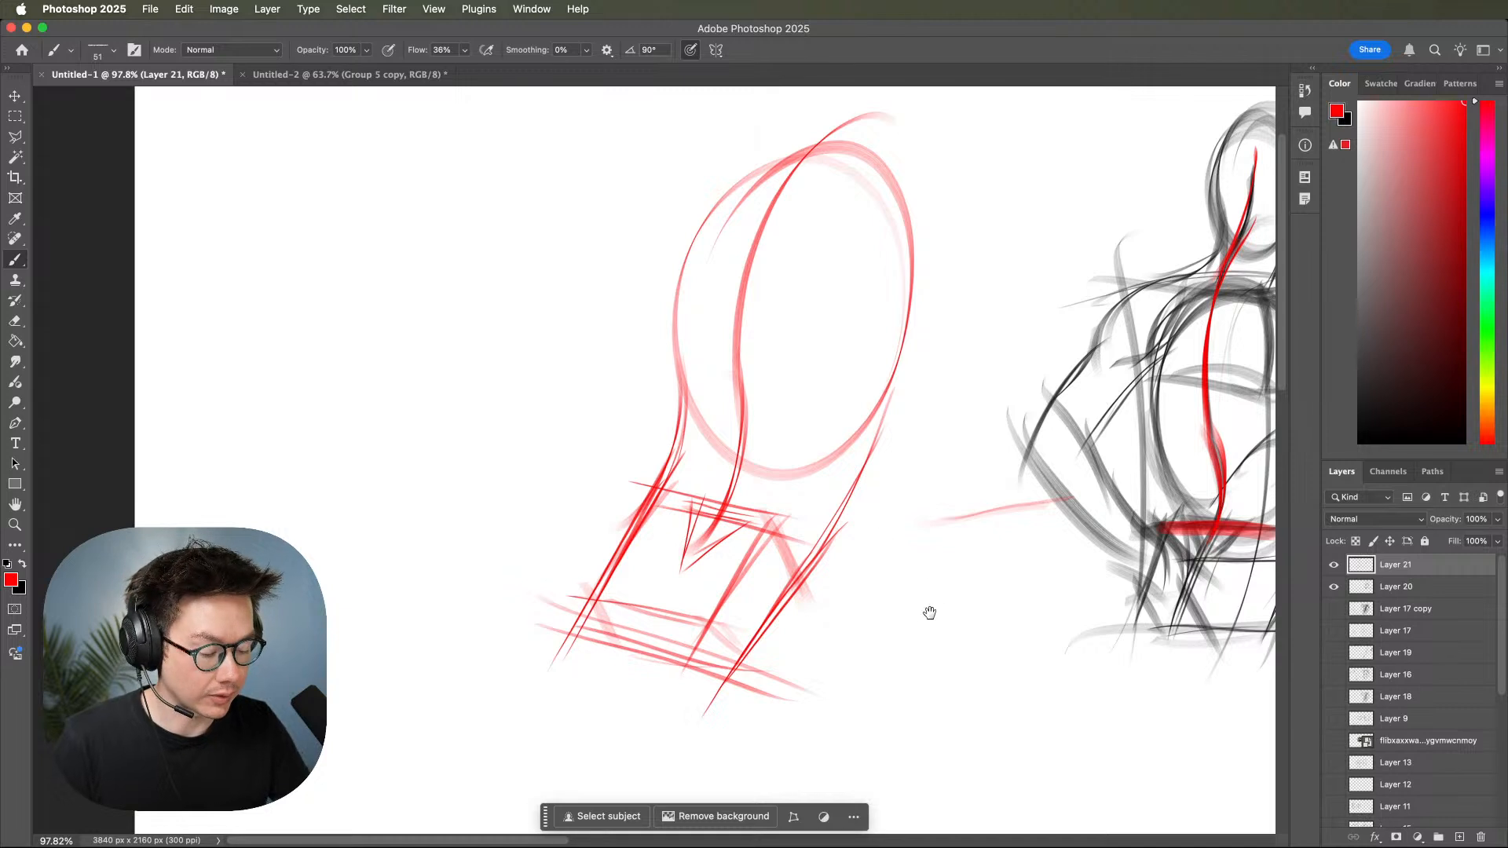
# Reinforce the ribcage oval above the pelvis box with additional curved red strokes.
pyautogui.moveTo(933, 607); pyautogui.dragTo(871, 646)
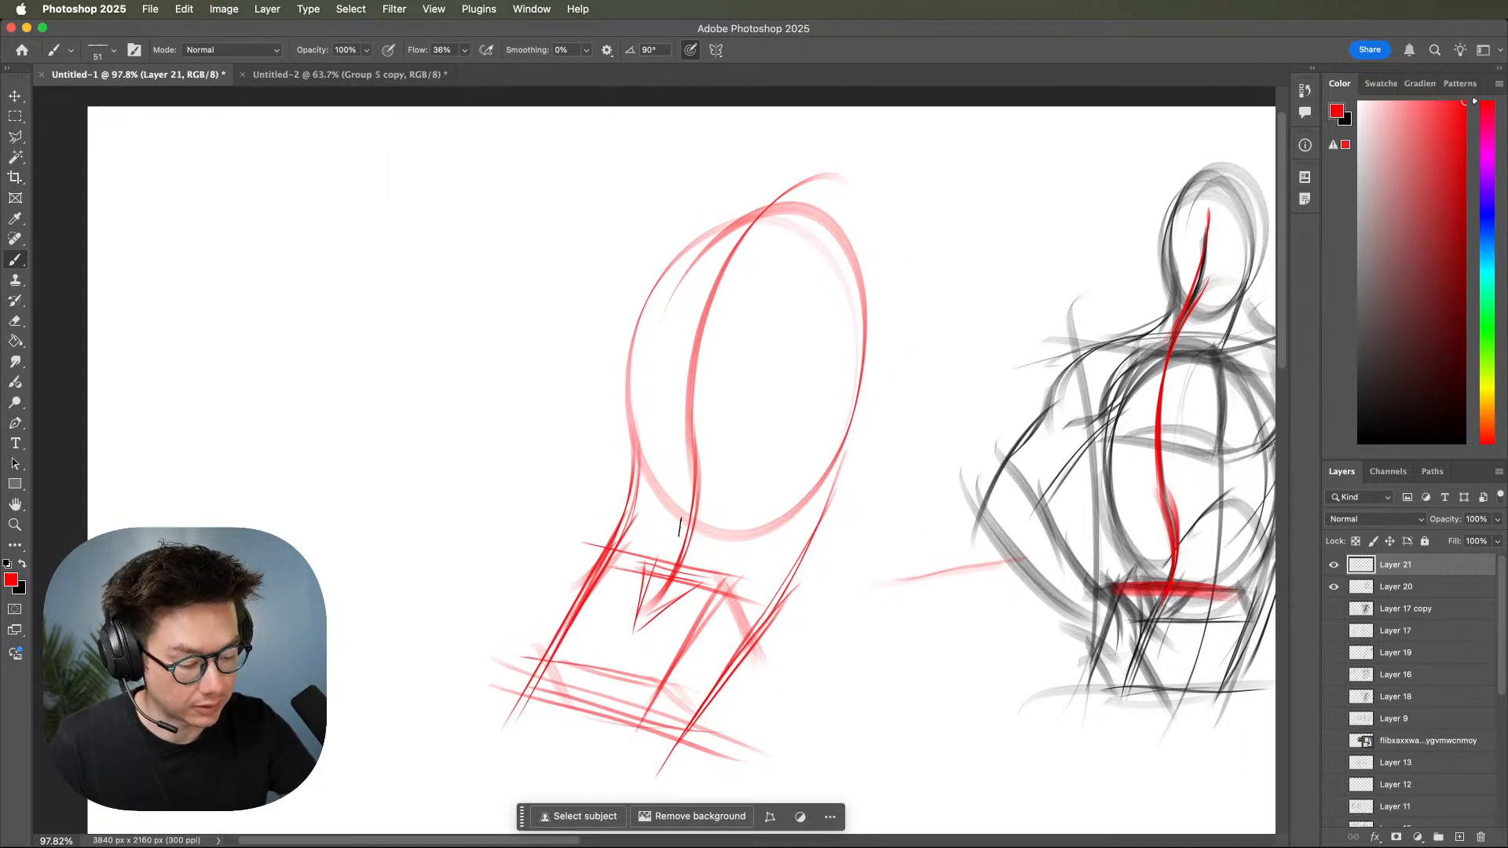
pyautogui.moveTo(690, 270); pyautogui.dragTo(638, 409)
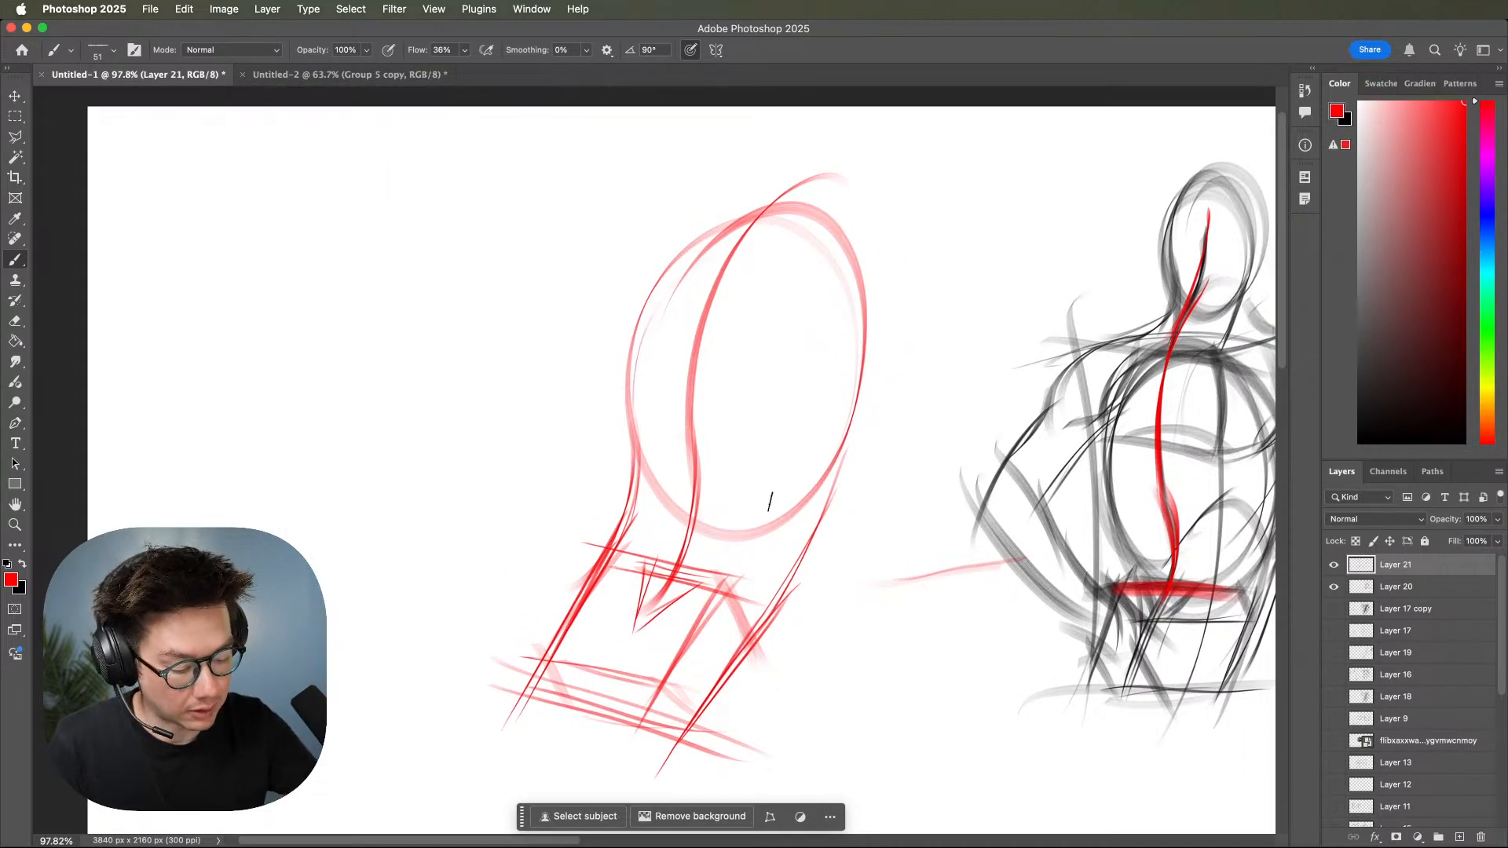
pyautogui.moveTo(737, 236)
pyautogui.mouseDown()
pyautogui.moveTo(652, 456)
pyautogui.moveTo(855, 438)
pyautogui.moveTo(731, 220)
pyautogui.moveTo(664, 488)
pyautogui.moveTo(849, 416)
pyautogui.moveTo(700, 243)
pyautogui.moveTo(688, 519)
pyautogui.moveTo(841, 309)
pyautogui.moveTo(655, 293)
pyautogui.moveTo(770, 563)
pyautogui.moveTo(827, 270)
pyautogui.moveTo(663, 424)
pyautogui.mouseUp()
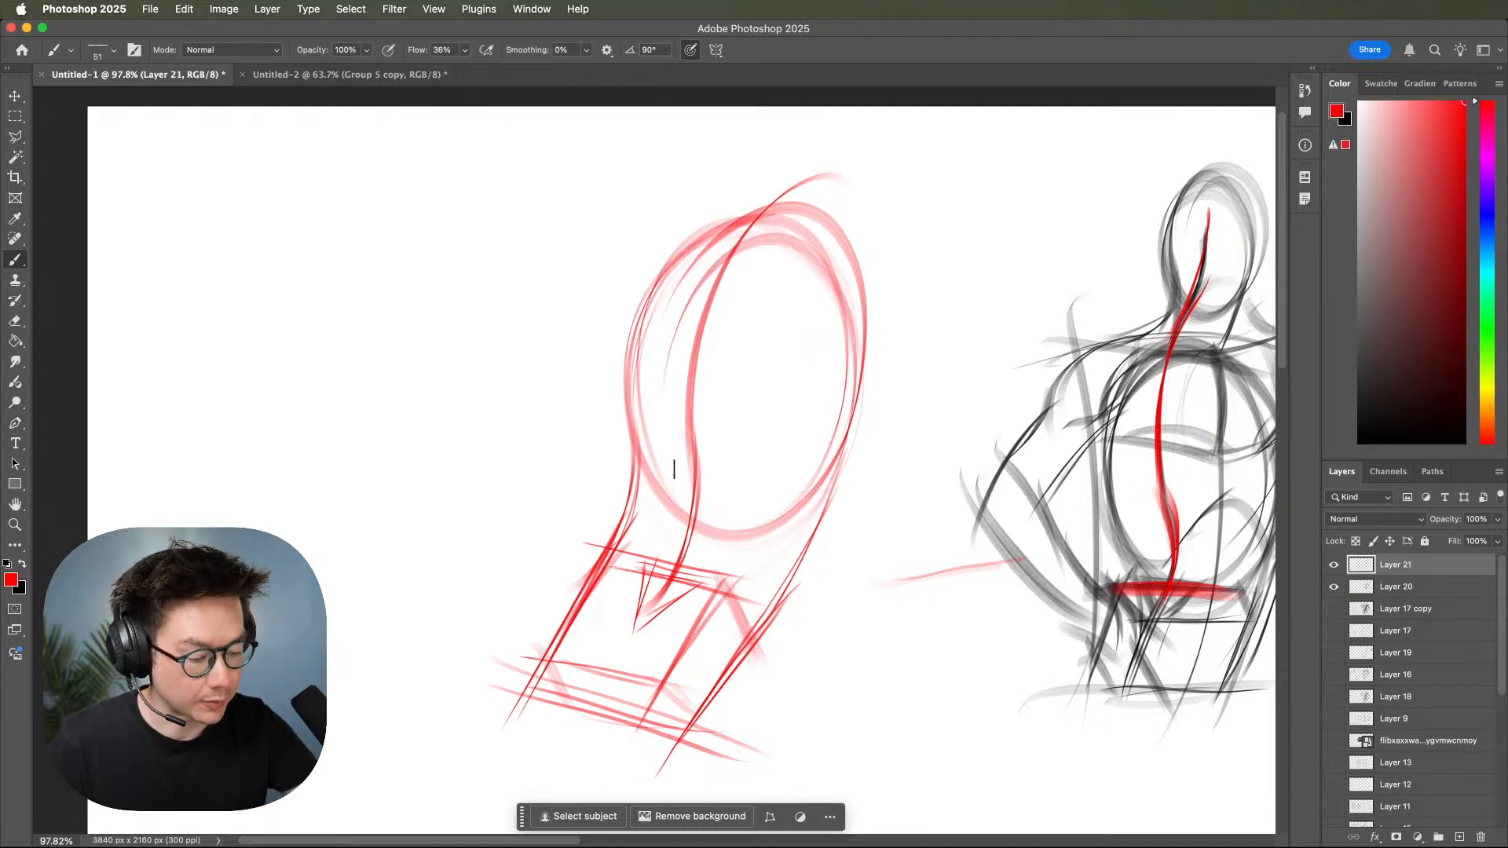
# Draw long red contour lines from the ribcage's right side down along the pelvis box's outer edge.
pyautogui.moveTo(916, 586)
pyautogui.mouseDown()
pyautogui.moveTo(983, 545)
pyautogui.moveTo(926, 608)
pyautogui.mouseUp()
pyautogui.moveTo(940, 322); pyautogui.dragTo(763, 679)
pyautogui.moveTo(898, 409); pyautogui.dragTo(743, 710)
pyautogui.moveTo(792, 552)
pyautogui.mouseDown()
pyautogui.moveTo(839, 621)
pyautogui.moveTo(825, 601)
pyautogui.mouseUp()
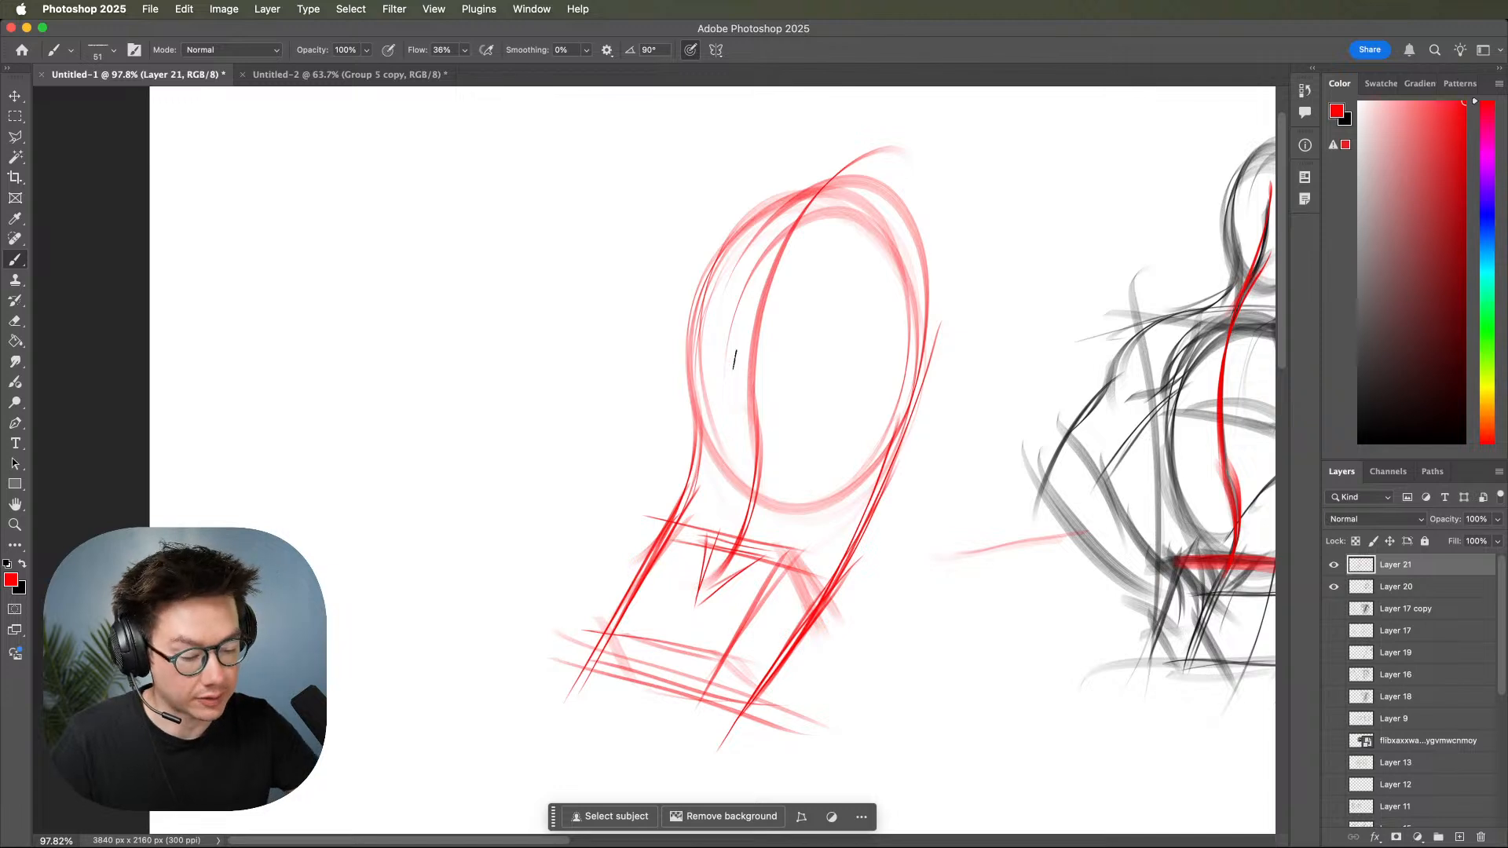
# Draw curved red muscle lines from the ribcage's left side down to the top of the pelvis box.
pyautogui.moveTo(703, 268); pyautogui.dragTo(710, 476)
pyautogui.moveTo(700, 385); pyautogui.dragTo(713, 550)
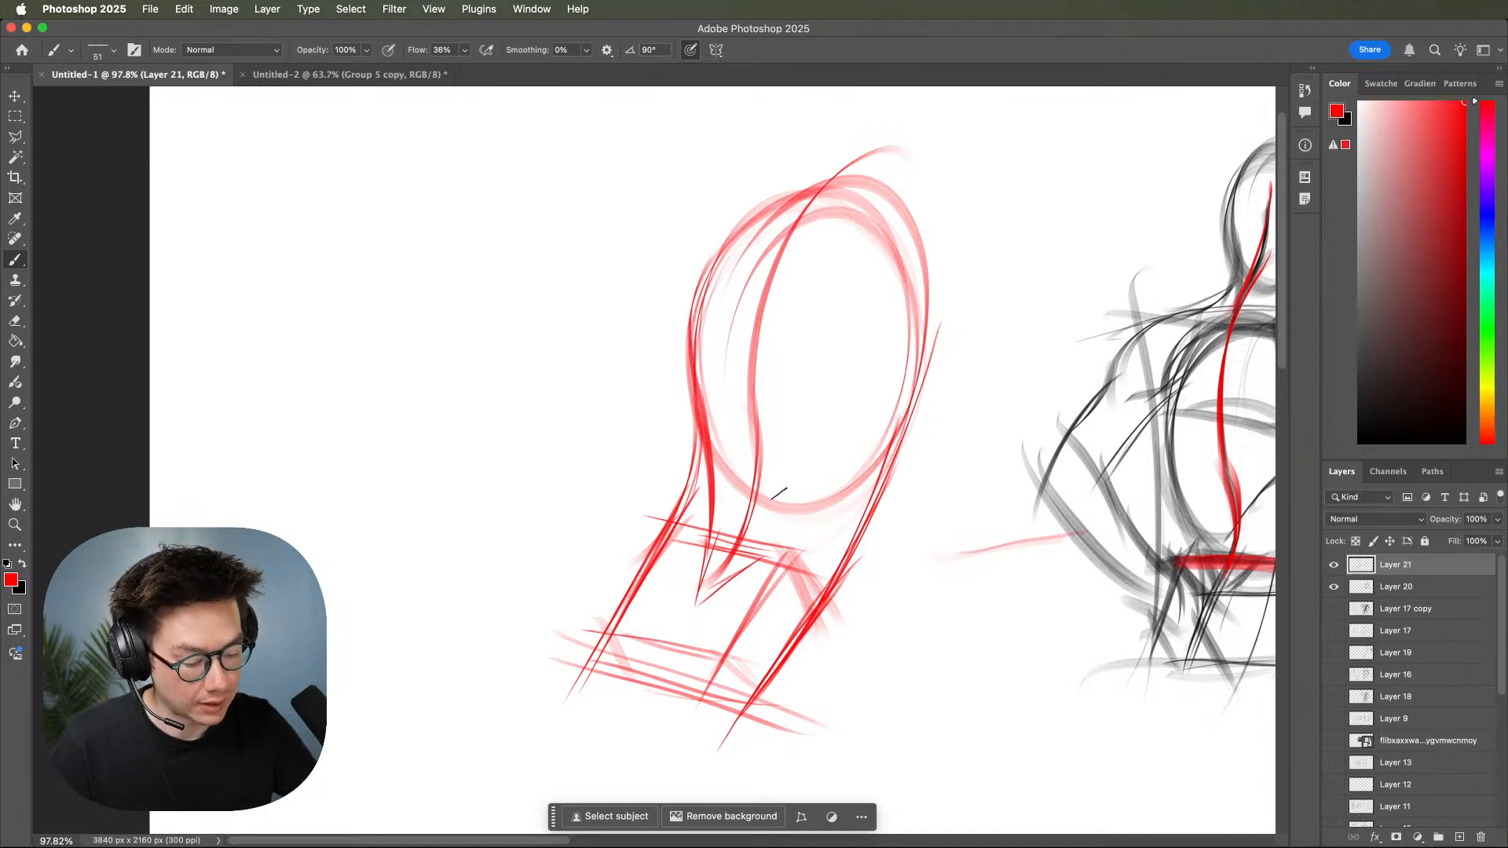
pyautogui.moveTo(702, 277)
pyautogui.mouseDown()
pyautogui.moveTo(690, 471)
pyautogui.moveTo(666, 513)
pyautogui.mouseUp()
pyautogui.moveTo(696, 458); pyautogui.dragTo(669, 515)
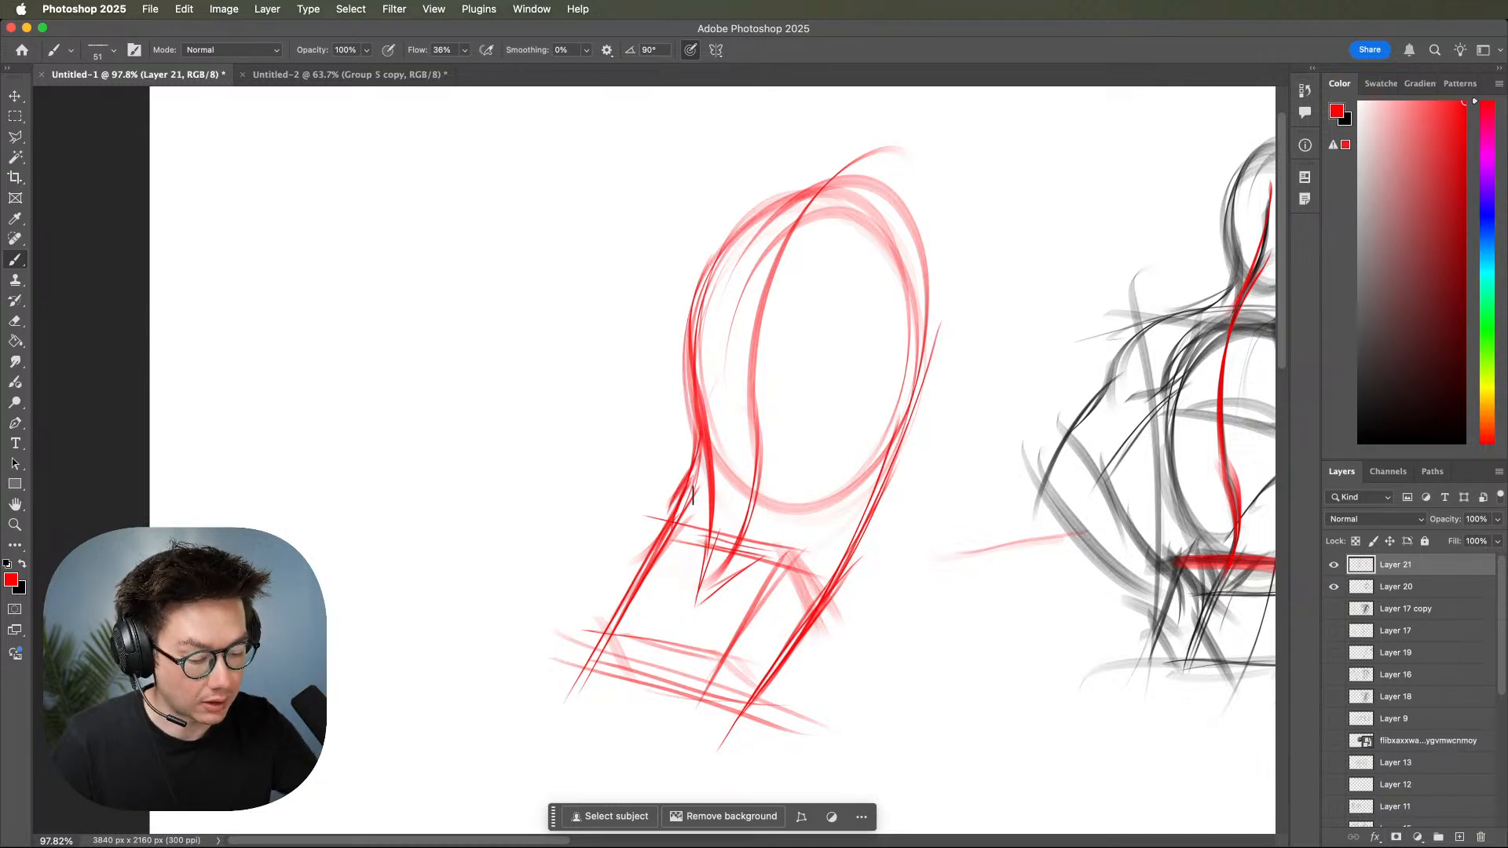
pyautogui.moveTo(715, 406); pyautogui.dragTo(707, 522)
# Connect the pelvis box's upper edge and side plane to the ribcage's right side with diagonal red waist lines.
pyautogui.moveTo(750, 569)
pyautogui.mouseDown()
pyautogui.moveTo(821, 524)
pyautogui.moveTo(941, 310)
pyautogui.moveTo(928, 320)
pyautogui.mouseUp()
pyautogui.moveTo(896, 416); pyautogui.dragTo(844, 581)
pyautogui.moveTo(883, 475)
pyautogui.mouseDown()
pyautogui.moveTo(820, 604)
pyautogui.moveTo(833, 540)
pyautogui.moveTo(782, 548)
pyautogui.moveTo(816, 611)
pyautogui.mouseUp()
pyautogui.moveTo(795, 559); pyautogui.dragTo(830, 613)
pyautogui.moveTo(847, 506); pyautogui.dragTo(799, 561)
pyautogui.moveTo(711, 454); pyautogui.dragTo(678, 505)
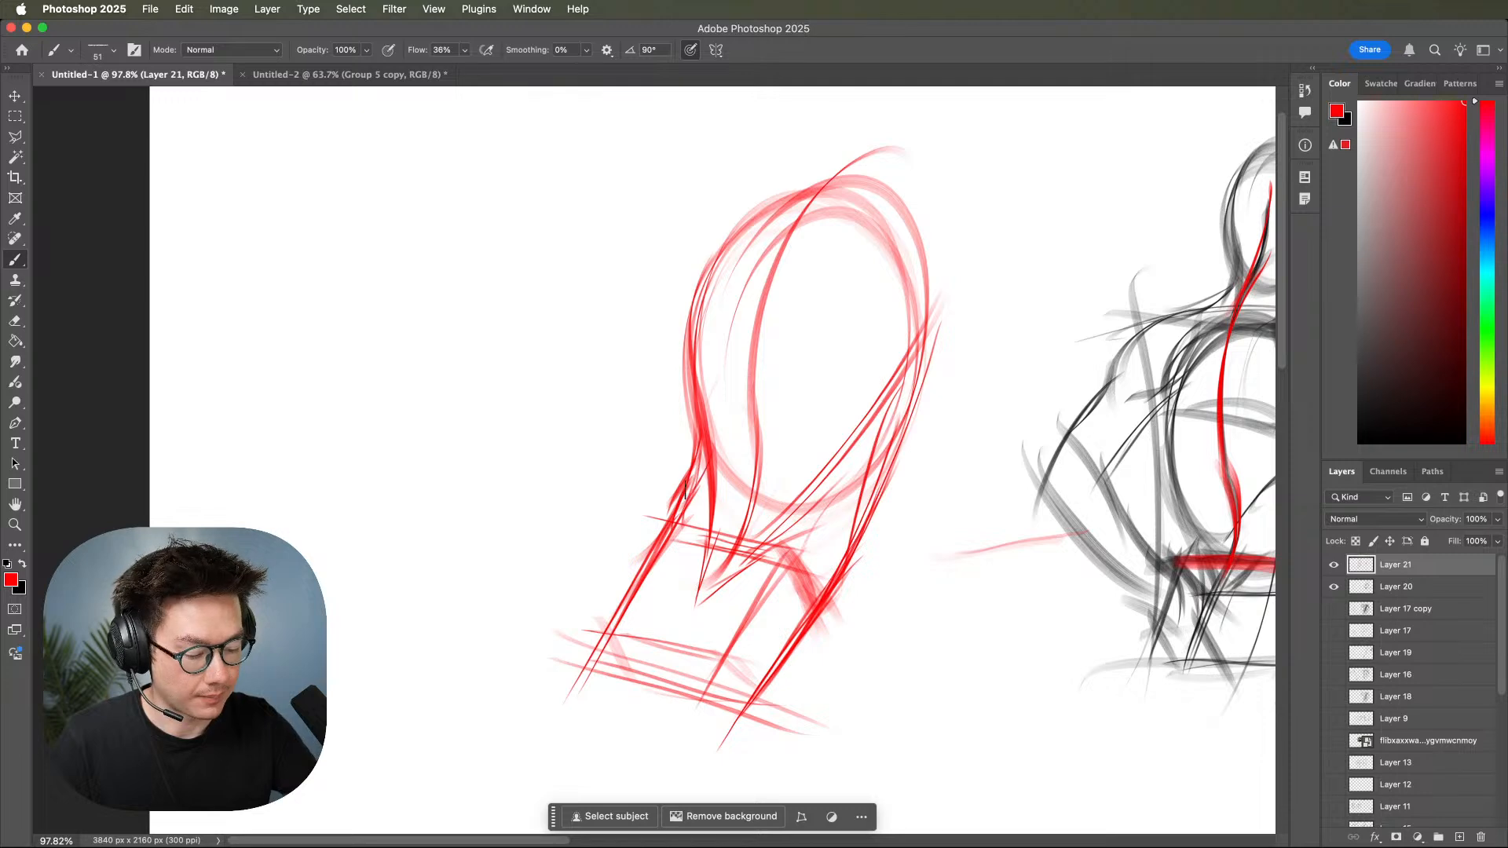
# Start a second red torso in the empty space beside the first, with a shoulder line and curved outer contours on both sides.
pyautogui.moveTo(1042, 585)
pyautogui.mouseDown()
pyautogui.moveTo(1001, 598)
pyautogui.moveTo(1022, 603)
pyautogui.mouseUp()
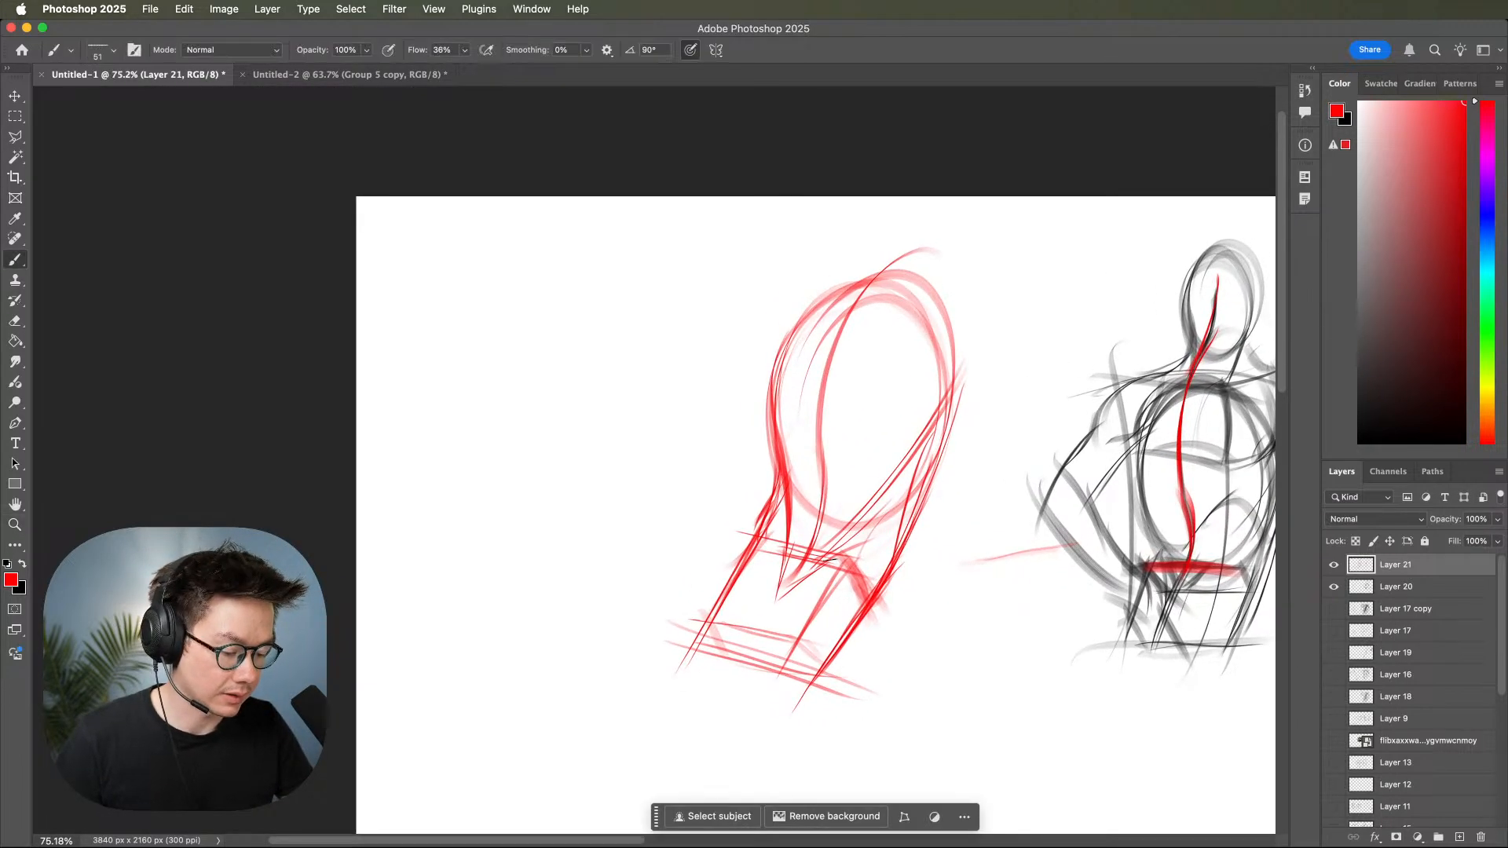
pyautogui.moveTo(916, 627)
pyautogui.mouseDown()
pyautogui.moveTo(816, 648)
pyautogui.moveTo(917, 606)
pyautogui.mouseUp()
pyautogui.moveTo(722, 719); pyautogui.dragTo(966, 648)
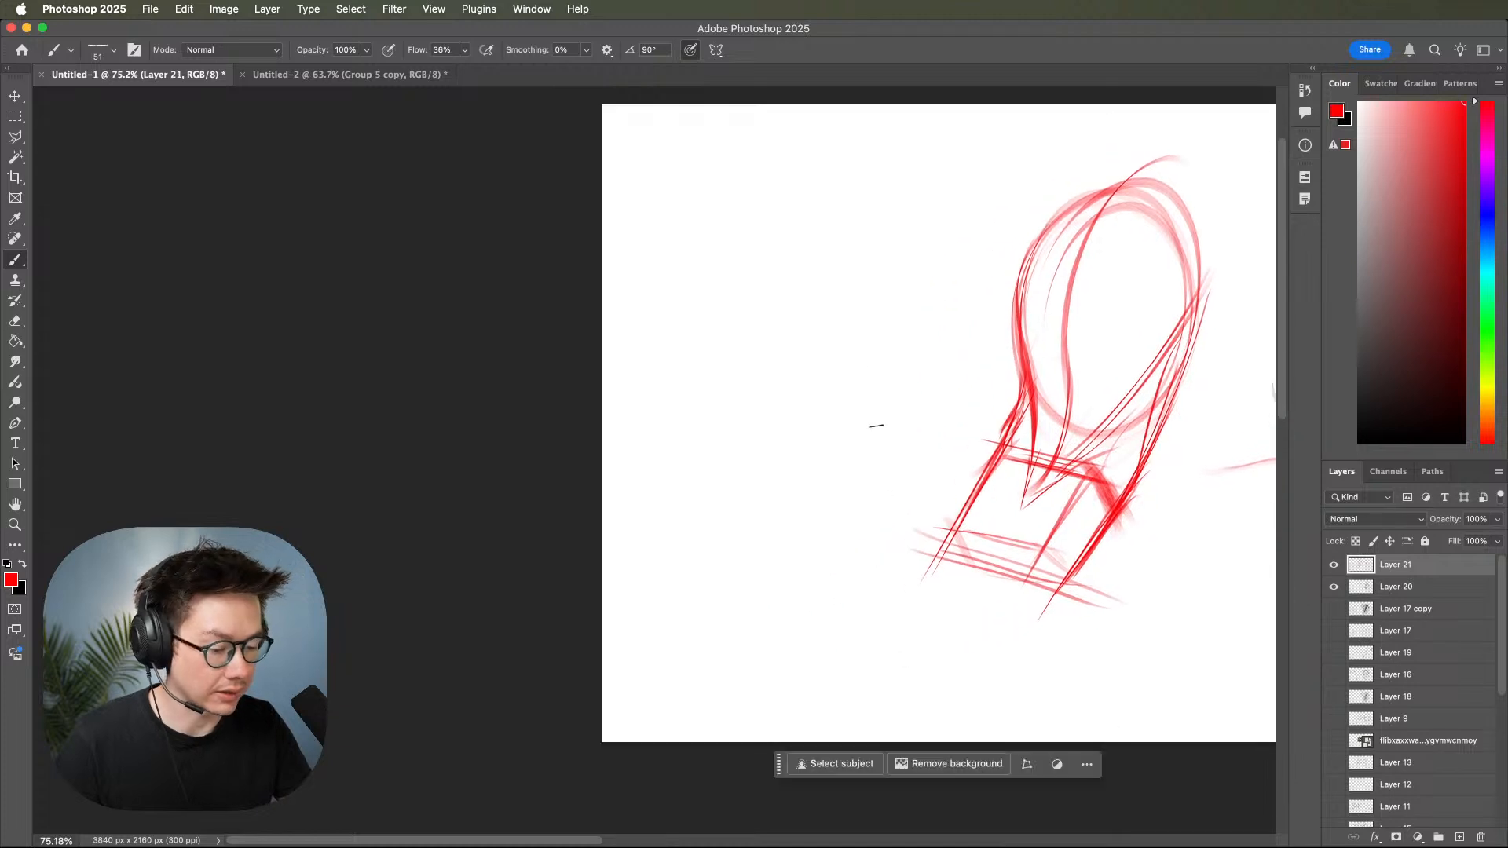
pyautogui.moveTo(655, 246); pyautogui.dragTo(860, 241)
pyautogui.moveTo(867, 186); pyautogui.dragTo(773, 473)
pyautogui.moveTo(860, 238); pyautogui.dragTo(756, 488)
pyautogui.moveTo(715, 210); pyautogui.dragTo(678, 558)
pyautogui.moveTo(759, 196); pyautogui.dragTo(680, 560)
pyautogui.moveTo(831, 342); pyautogui.dragTo(809, 559)
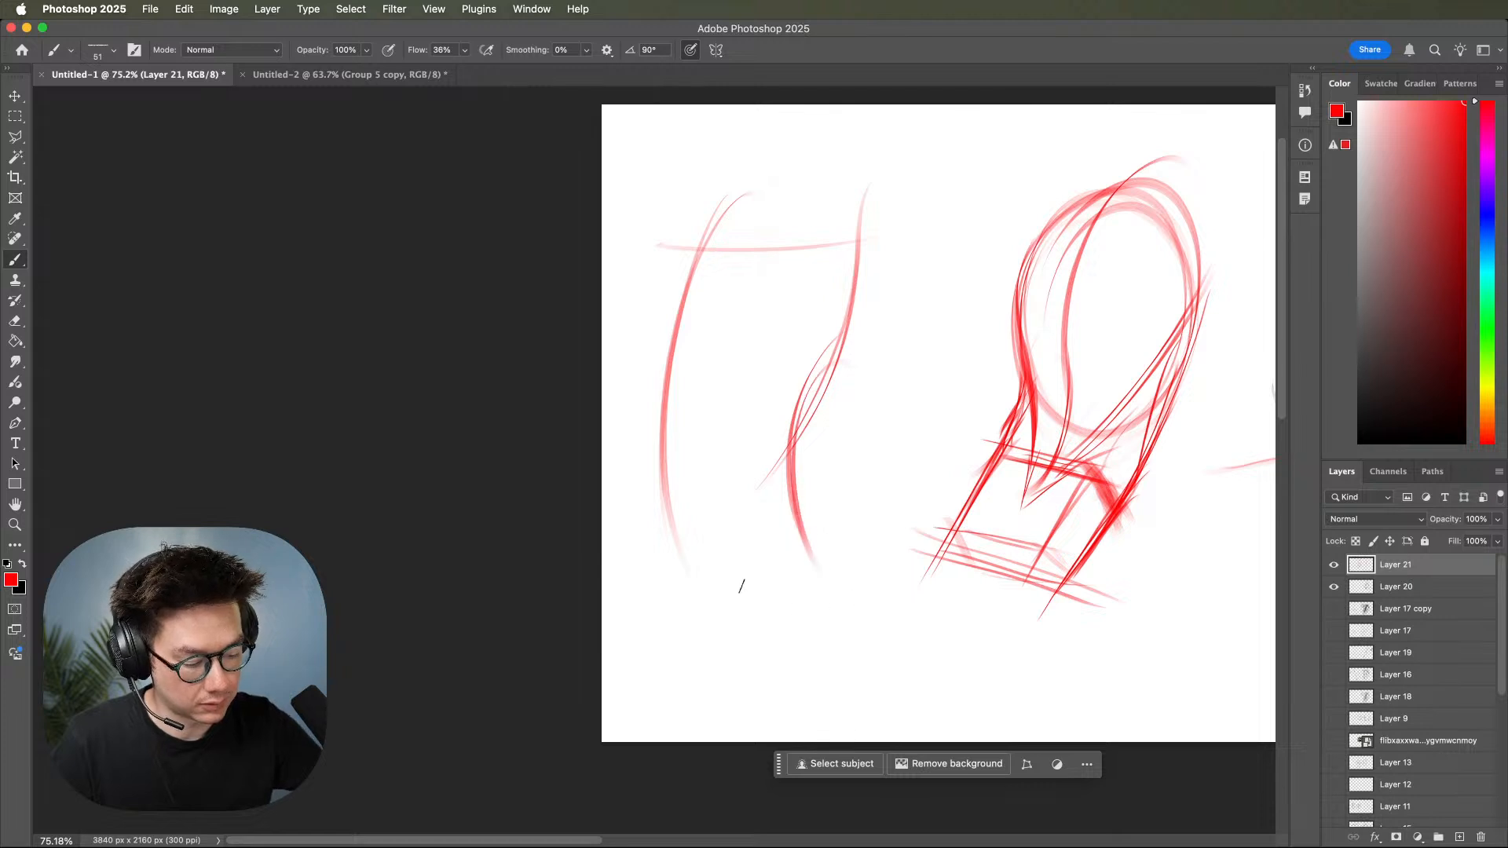
# Extend the second torso's left contour to the hip and draw its curved centre line from chest to pelvis.
pyautogui.moveTo(657, 404); pyautogui.dragTo(687, 621)
pyautogui.moveTo(640, 572)
pyautogui.mouseDown()
pyautogui.moveTo(809, 548)
pyautogui.moveTo(640, 571)
pyautogui.mouseUp()
pyautogui.moveTo(779, 205); pyautogui.dragTo(756, 437)
pyautogui.moveTo(783, 374); pyautogui.dragTo(768, 516)
pyautogui.moveTo(758, 449); pyautogui.dragTo(763, 574)
pyautogui.moveTo(764, 469); pyautogui.dragTo(754, 583)
# Sketch the second torso's hip sides and add curved red lines across the base of its pelvis.
pyautogui.moveTo(665, 470); pyautogui.dragTo(666, 581)
pyautogui.moveTo(674, 493)
pyautogui.mouseDown()
pyautogui.moveTo(667, 544)
pyautogui.moveTo(687, 626)
pyautogui.mouseUp()
pyautogui.moveTo(695, 495)
pyautogui.mouseDown()
pyautogui.moveTo(682, 609)
pyautogui.moveTo(770, 574)
pyautogui.mouseUp()
pyautogui.moveTo(685, 604); pyautogui.dragTo(791, 563)
pyautogui.moveTo(788, 433); pyautogui.dragTo(828, 606)
pyautogui.moveTo(795, 473); pyautogui.dragTo(825, 619)
pyautogui.moveTo(764, 563); pyautogui.dragTo(818, 585)
pyautogui.moveTo(860, 514); pyautogui.dragTo(865, 595)
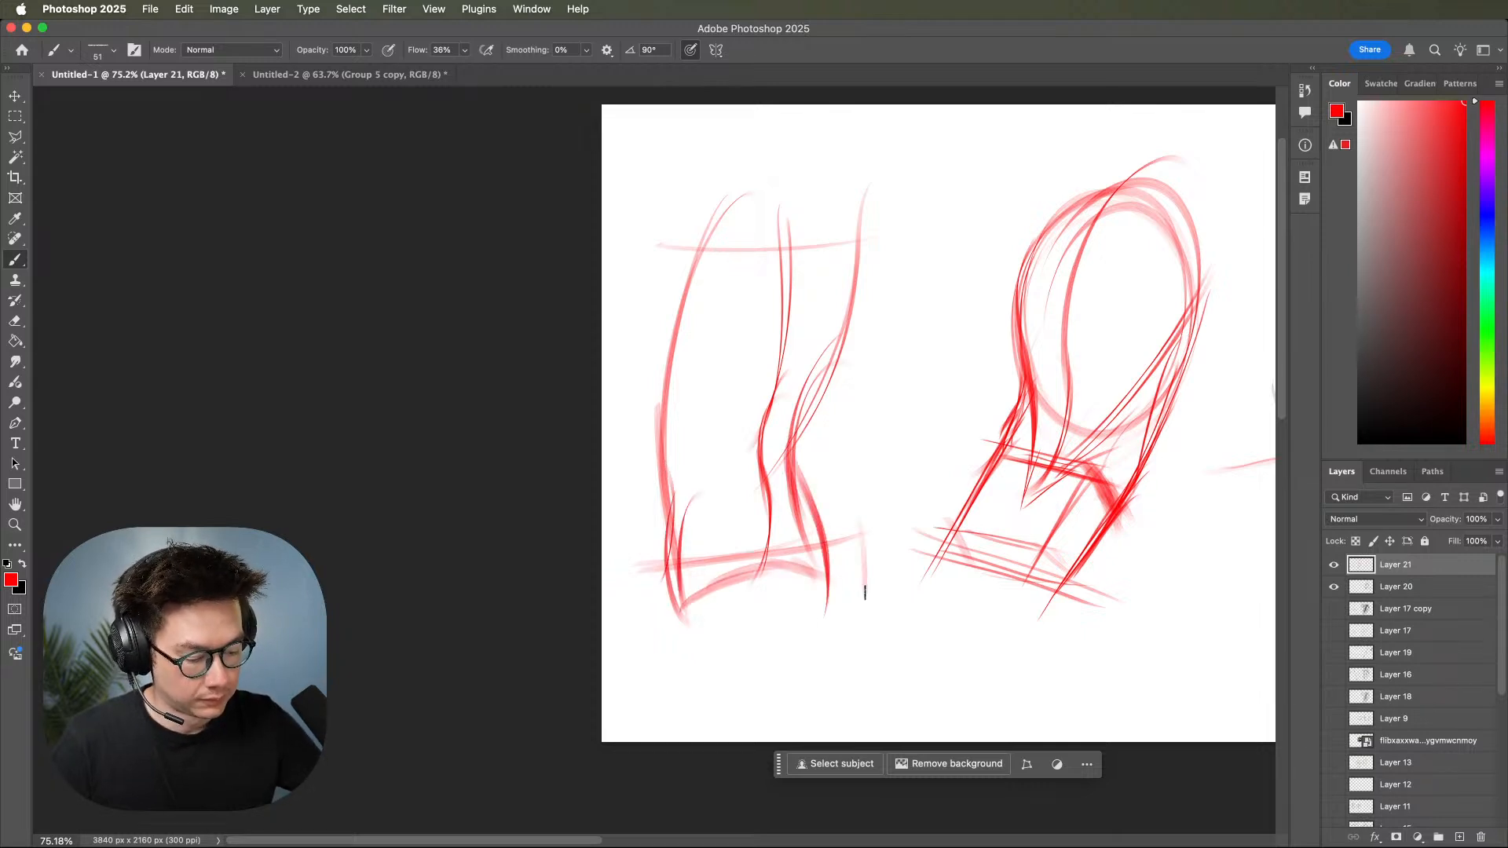
# Draw the second torso's ribcage oval and the rounded top of its pelvis in red.
pyautogui.moveTo(754, 470)
pyautogui.mouseDown()
pyautogui.moveTo(815, 266)
pyautogui.moveTo(817, 397)
pyautogui.moveTo(732, 468)
pyautogui.mouseUp()
pyautogui.moveTo(676, 548)
pyautogui.mouseDown()
pyautogui.moveTo(806, 469)
pyautogui.moveTo(831, 534)
pyautogui.mouseUp()
pyautogui.moveTo(786, 433); pyautogui.dragTo(823, 554)
pyautogui.moveTo(724, 475)
pyautogui.mouseDown()
pyautogui.moveTo(768, 540)
pyautogui.moveTo(746, 490)
pyautogui.moveTo(769, 530)
pyautogui.moveTo(779, 474)
pyautogui.moveTo(773, 524)
pyautogui.moveTo(688, 499)
pyautogui.moveTo(678, 557)
pyautogui.moveTo(663, 545)
pyautogui.mouseUp()
pyautogui.moveTo(774, 502); pyautogui.dragTo(819, 507)
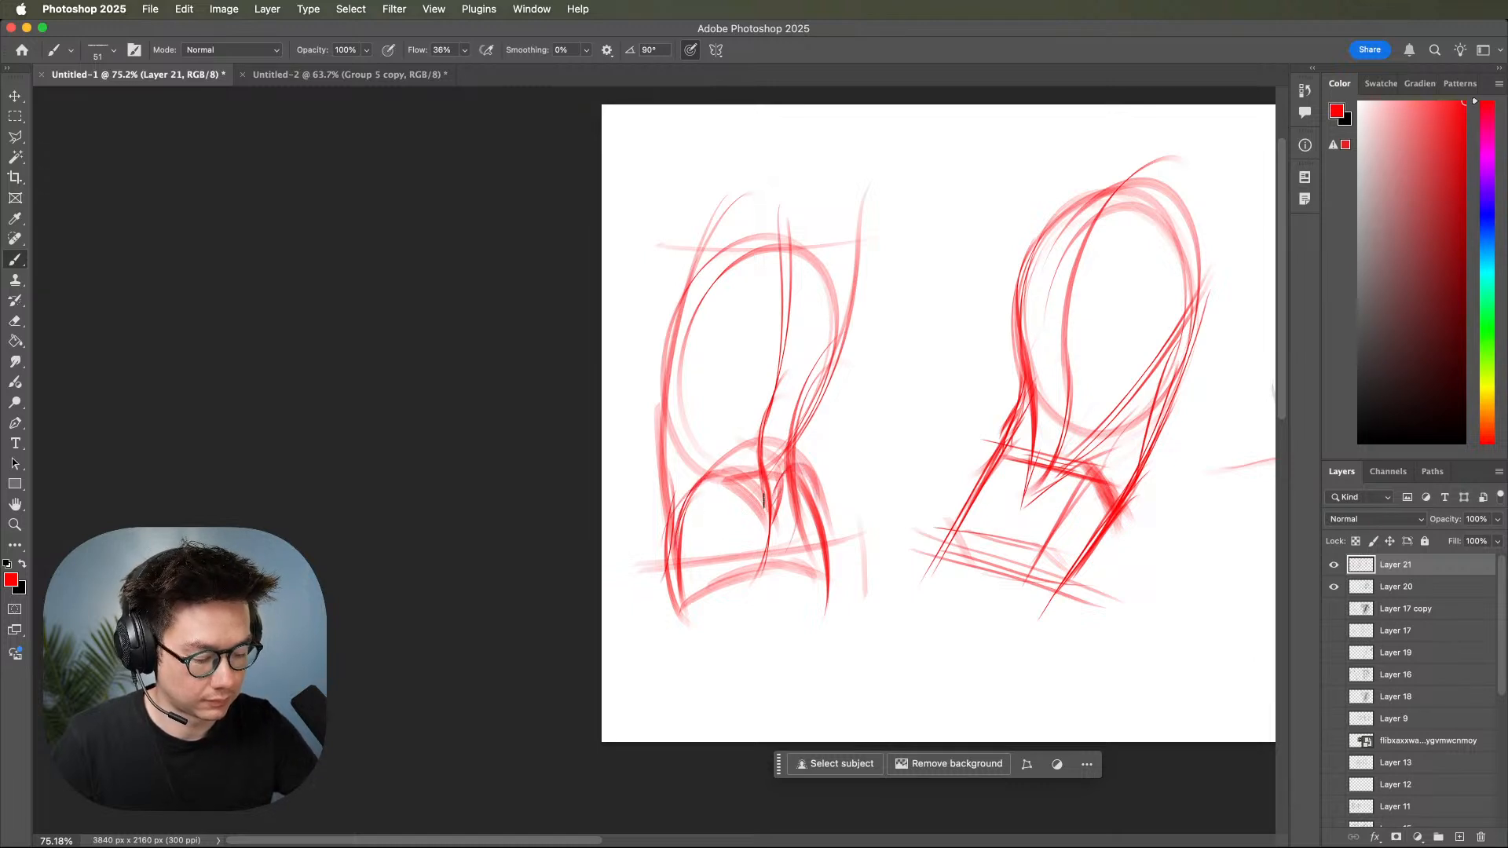
# Sketch the upper leg contours in red below the second torso's pelvis.
pyautogui.moveTo(669, 544)
pyautogui.mouseDown()
pyautogui.moveTo(652, 600)
pyautogui.moveTo(669, 699)
pyautogui.moveTo(765, 579)
pyautogui.moveTo(706, 653)
pyautogui.mouseUp()
pyautogui.moveTo(766, 585); pyautogui.dragTo(773, 628)
pyautogui.moveTo(768, 559)
pyautogui.mouseDown()
pyautogui.moveTo(701, 595)
pyautogui.moveTo(786, 681)
pyautogui.mouseUp()
pyautogui.moveTo(823, 541); pyautogui.dragTo(786, 683)
pyautogui.moveTo(819, 581); pyautogui.dragTo(787, 676)
pyautogui.moveTo(856, 461); pyautogui.dragTo(854, 639)
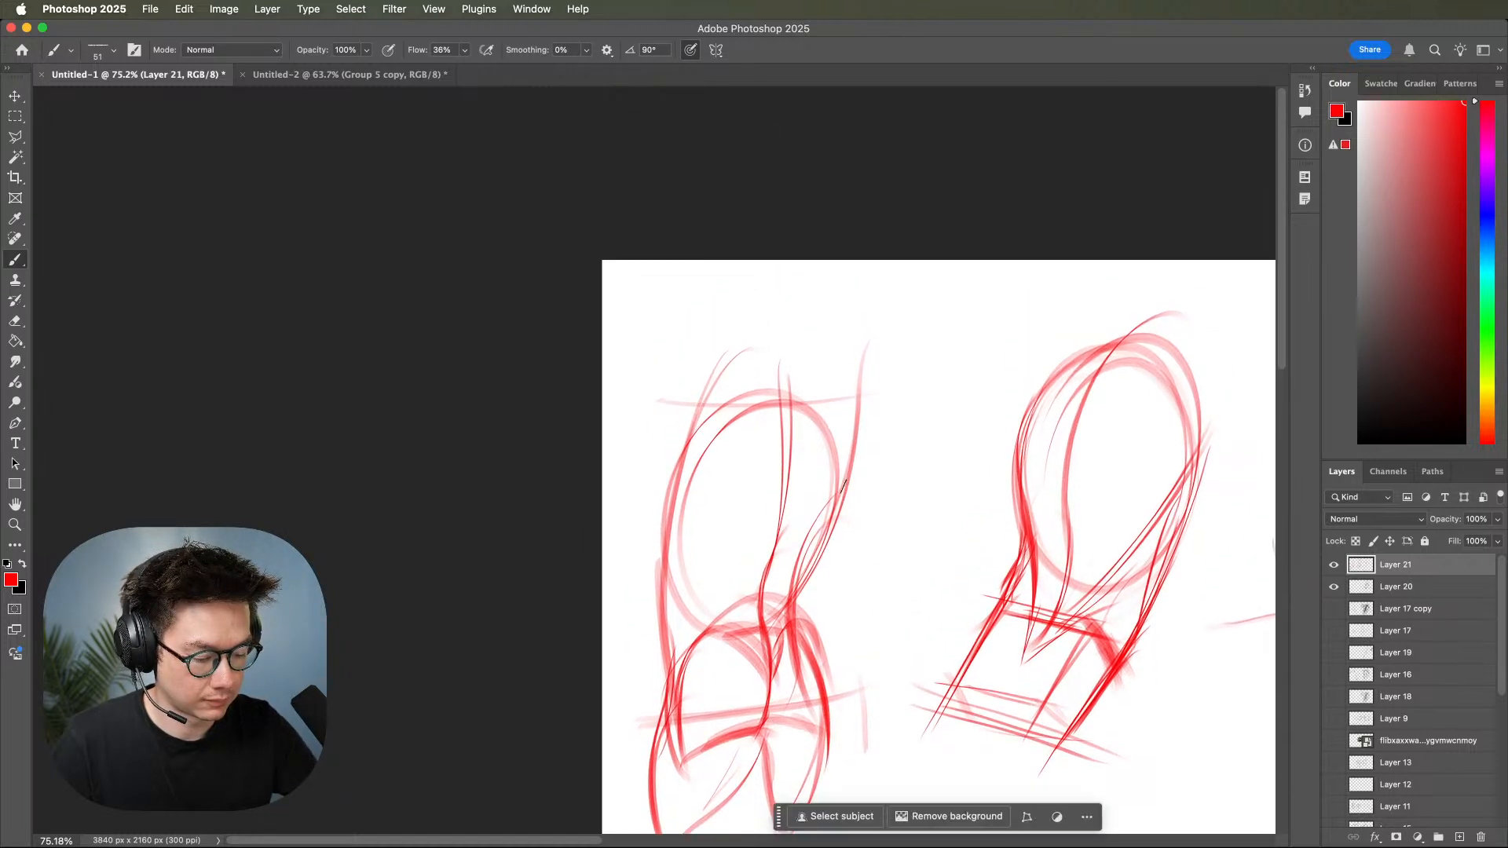
# Link the second torso's ribcage to its pelvis with converging red waist lines on both sides.
pyautogui.moveTo(834, 485); pyautogui.dragTo(782, 588)
pyautogui.moveTo(835, 483); pyautogui.dragTo(774, 602)
pyautogui.moveTo(819, 541); pyautogui.dragTo(774, 645)
pyautogui.moveTo(795, 572); pyautogui.dragTo(773, 647)
pyautogui.moveTo(703, 437)
pyautogui.mouseDown()
pyautogui.moveTo(689, 567)
pyautogui.moveTo(715, 612)
pyautogui.mouseUp()
pyautogui.moveTo(699, 468)
pyautogui.mouseDown()
pyautogui.moveTo(716, 612)
pyautogui.moveTo(747, 640)
pyautogui.mouseUp()
# Thicken the outer side of the first torso's pelvis box with repeated slanted red strokes.
pyautogui.press('z')
pyautogui.moveTo(981, 626); pyautogui.dragTo(1000, 564)
pyautogui.moveTo(1057, 565); pyautogui.dragTo(808, 612)
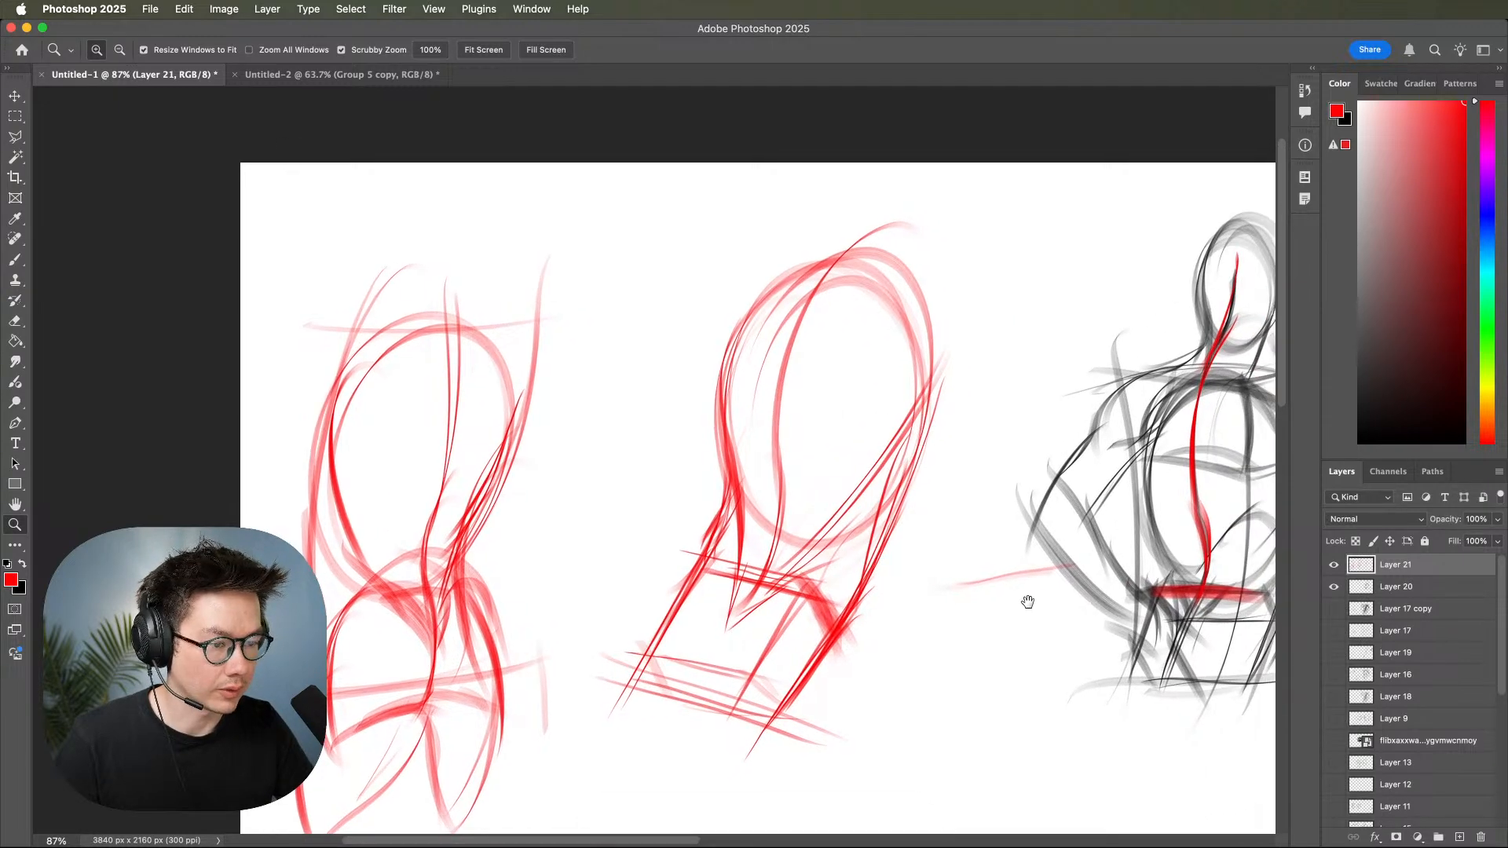
pyautogui.moveTo(1036, 606); pyautogui.dragTo(976, 586)
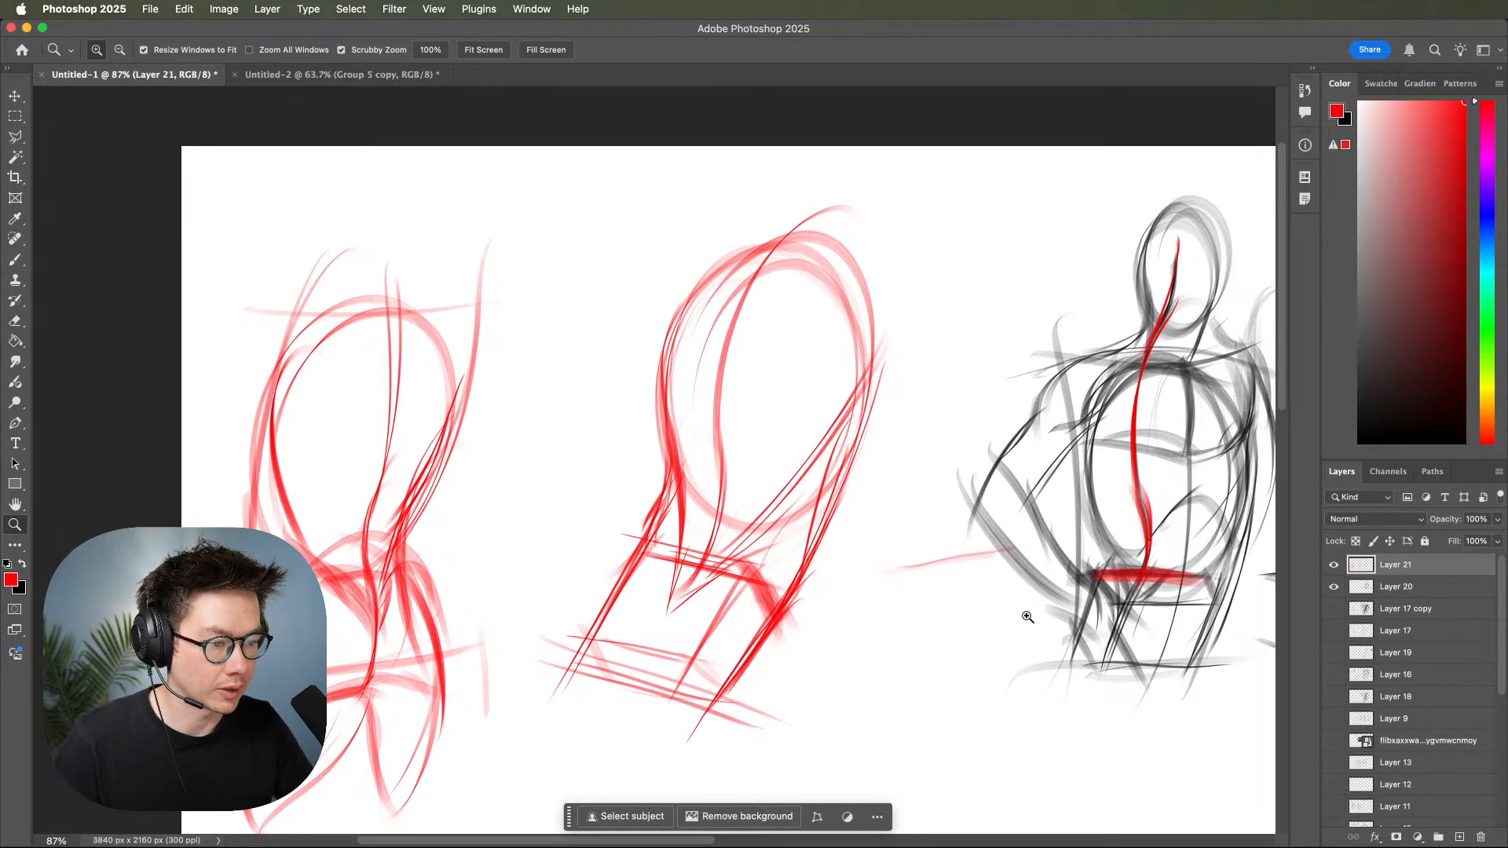
pyautogui.moveTo(1028, 592); pyautogui.dragTo(959, 551)
pyautogui.moveTo(1045, 592); pyautogui.dragTo(996, 577)
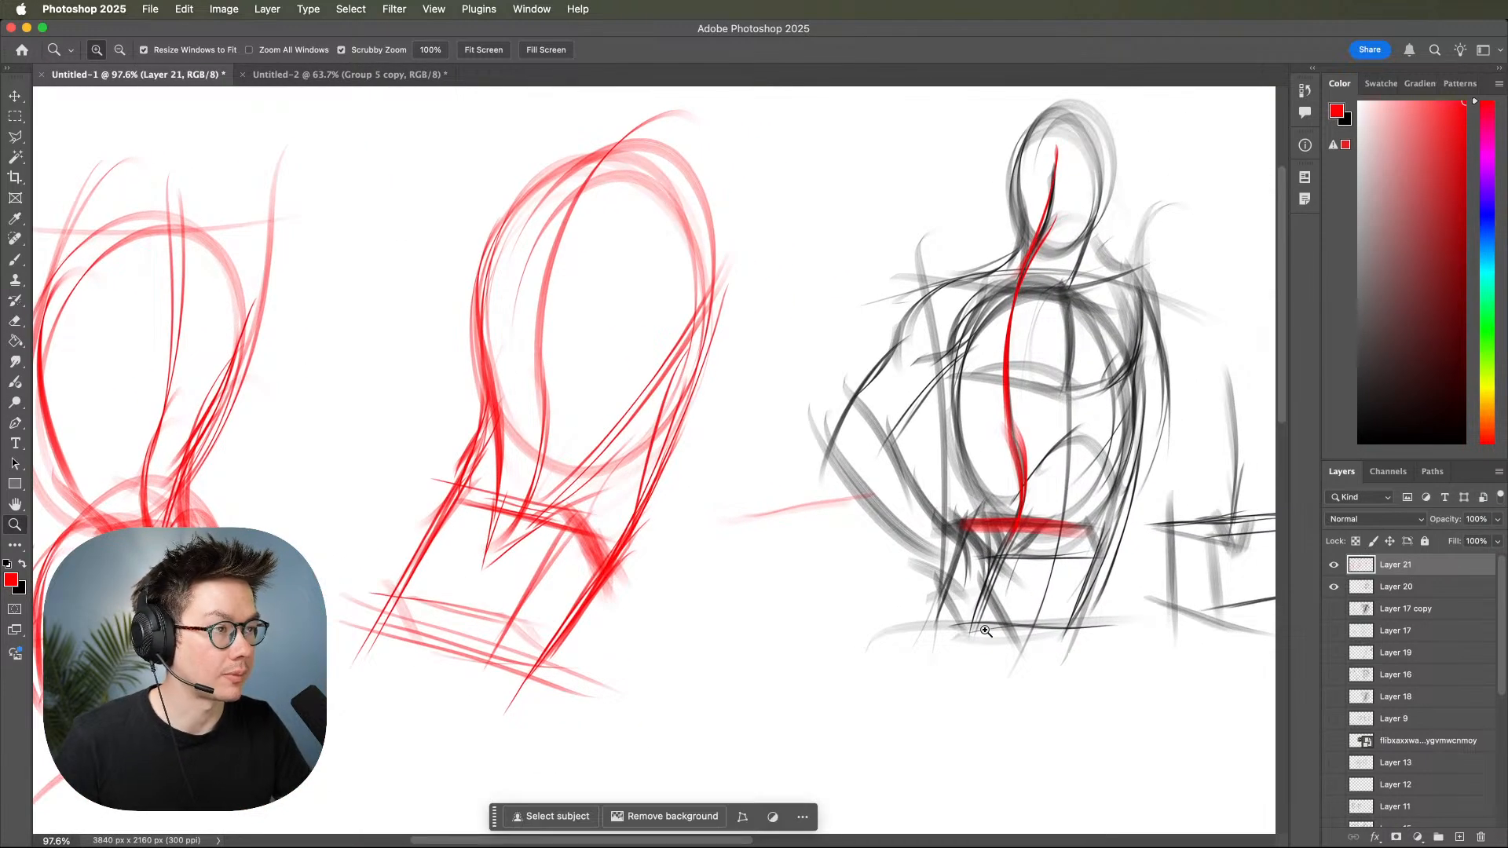
pyautogui.moveTo(682, 464); pyautogui.dragTo(579, 635)
pyautogui.moveTo(669, 487); pyautogui.dragTo(555, 665)
pyautogui.moveTo(673, 485); pyautogui.dragTo(568, 668)
pyautogui.moveTo(658, 504); pyautogui.dragTo(585, 653)
pyautogui.moveTo(672, 471); pyautogui.dragTo(593, 623)
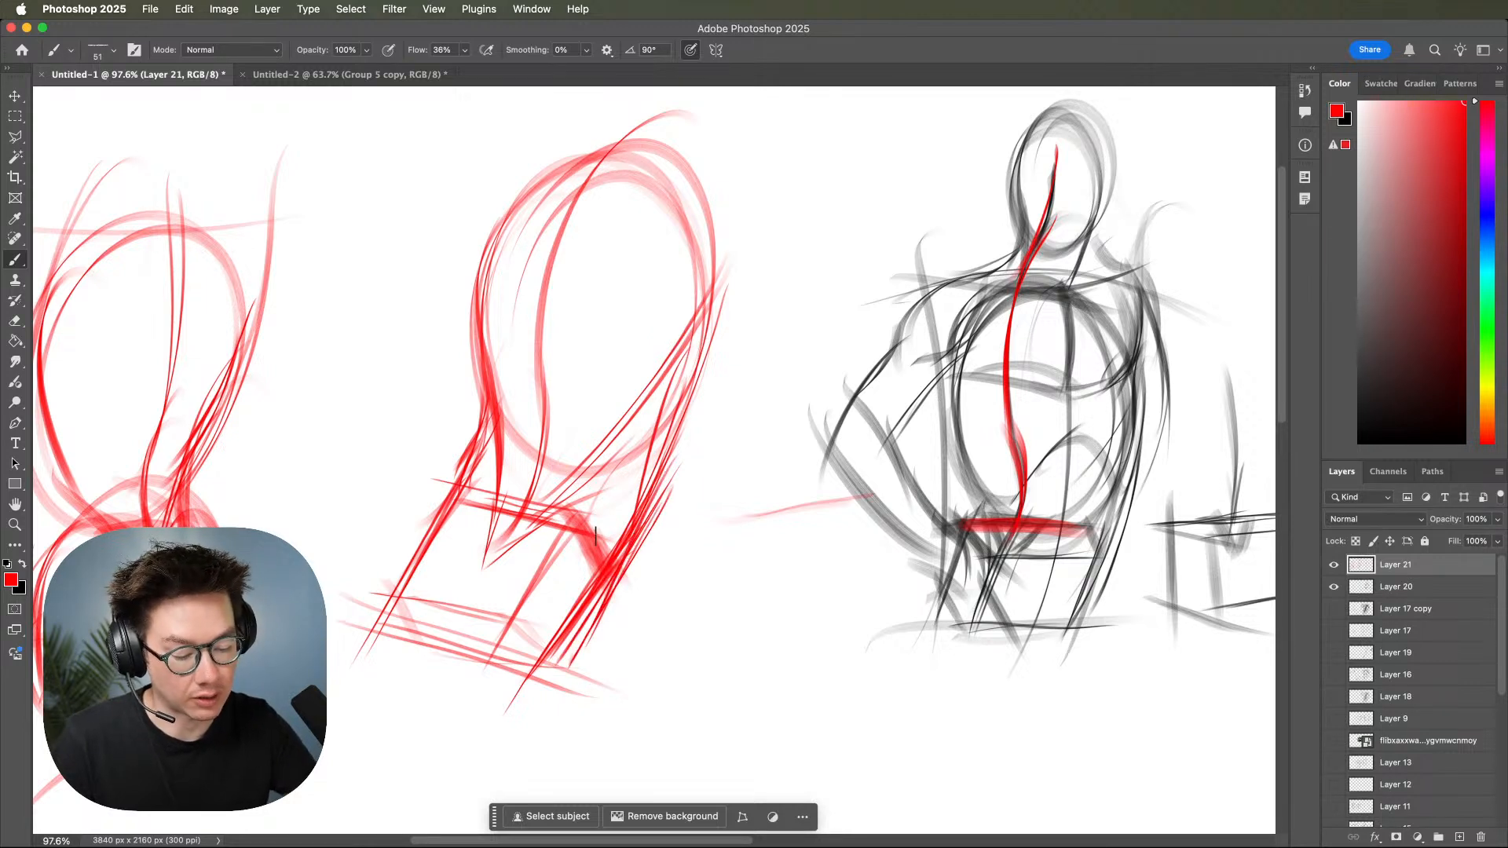
pyautogui.moveTo(1030, 594); pyautogui.dragTo(862, 682)
pyautogui.moveTo(1108, 558); pyautogui.dragTo(1064, 587)
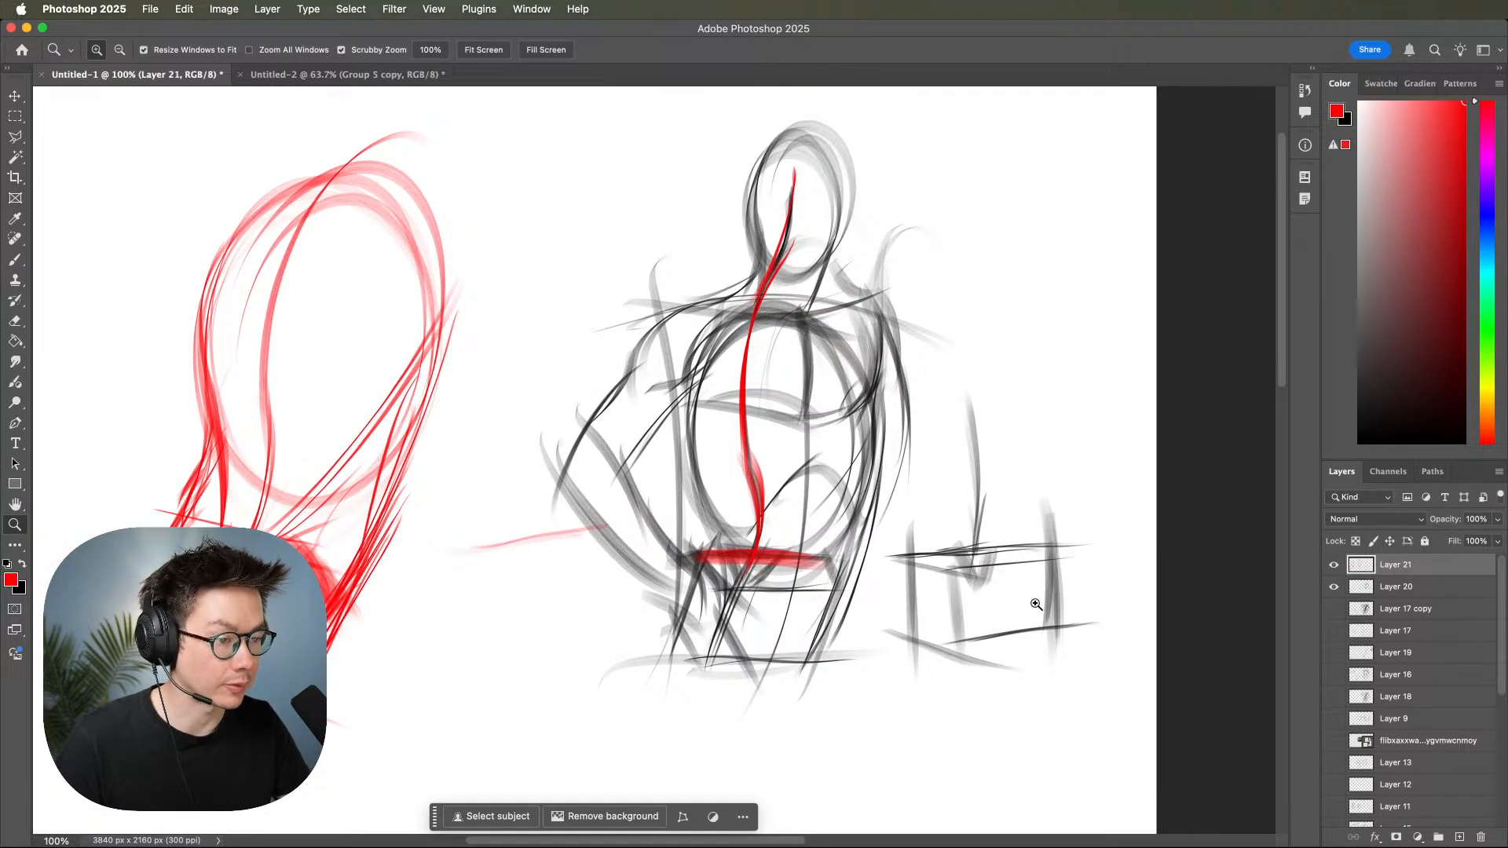
pyautogui.moveTo(966, 610); pyautogui.dragTo(1007, 645)
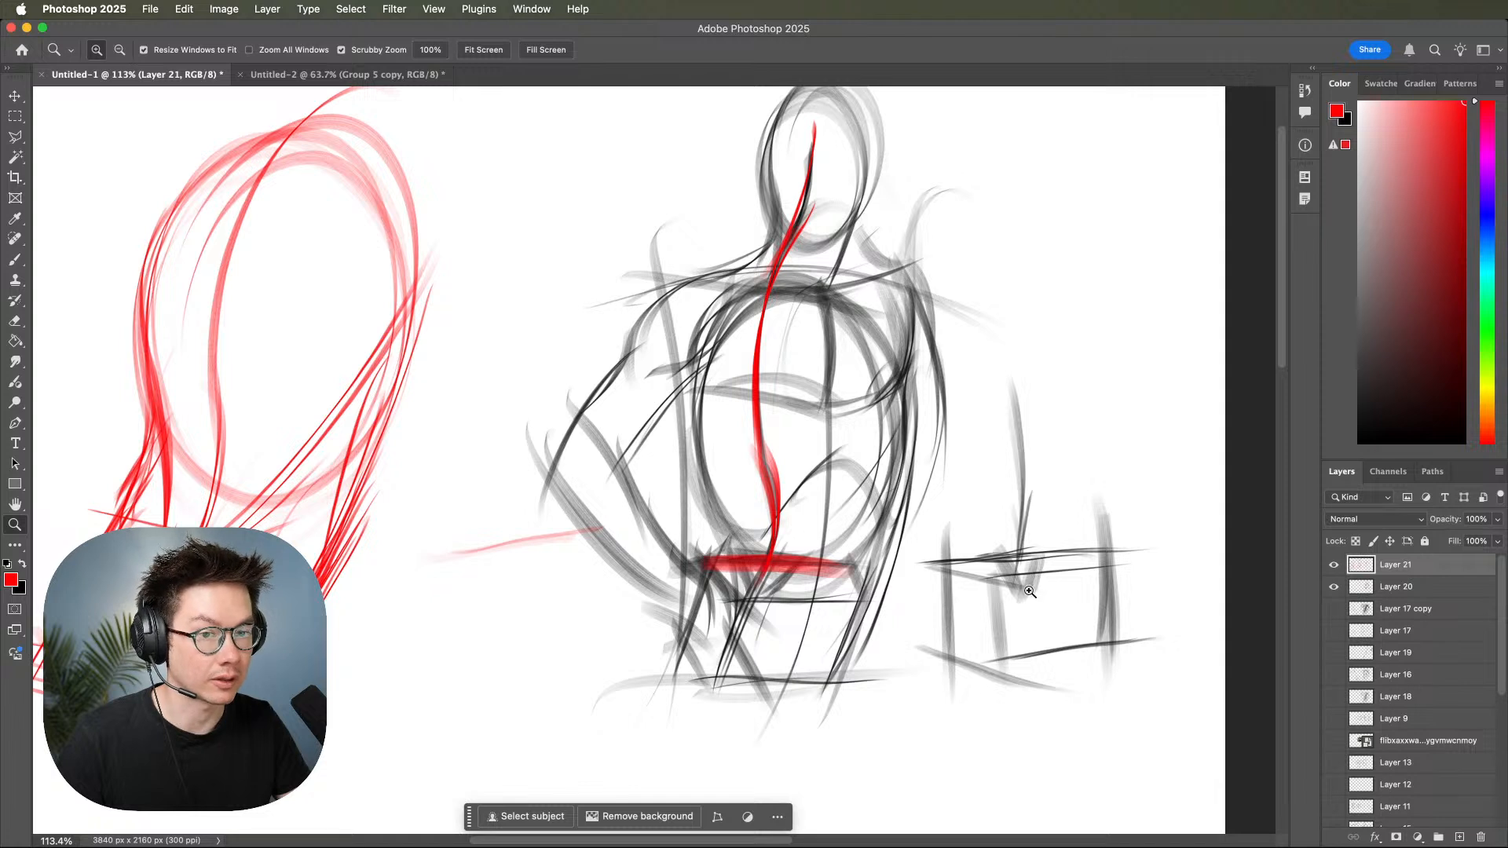
pyautogui.moveTo(1028, 598); pyautogui.dragTo(997, 603)
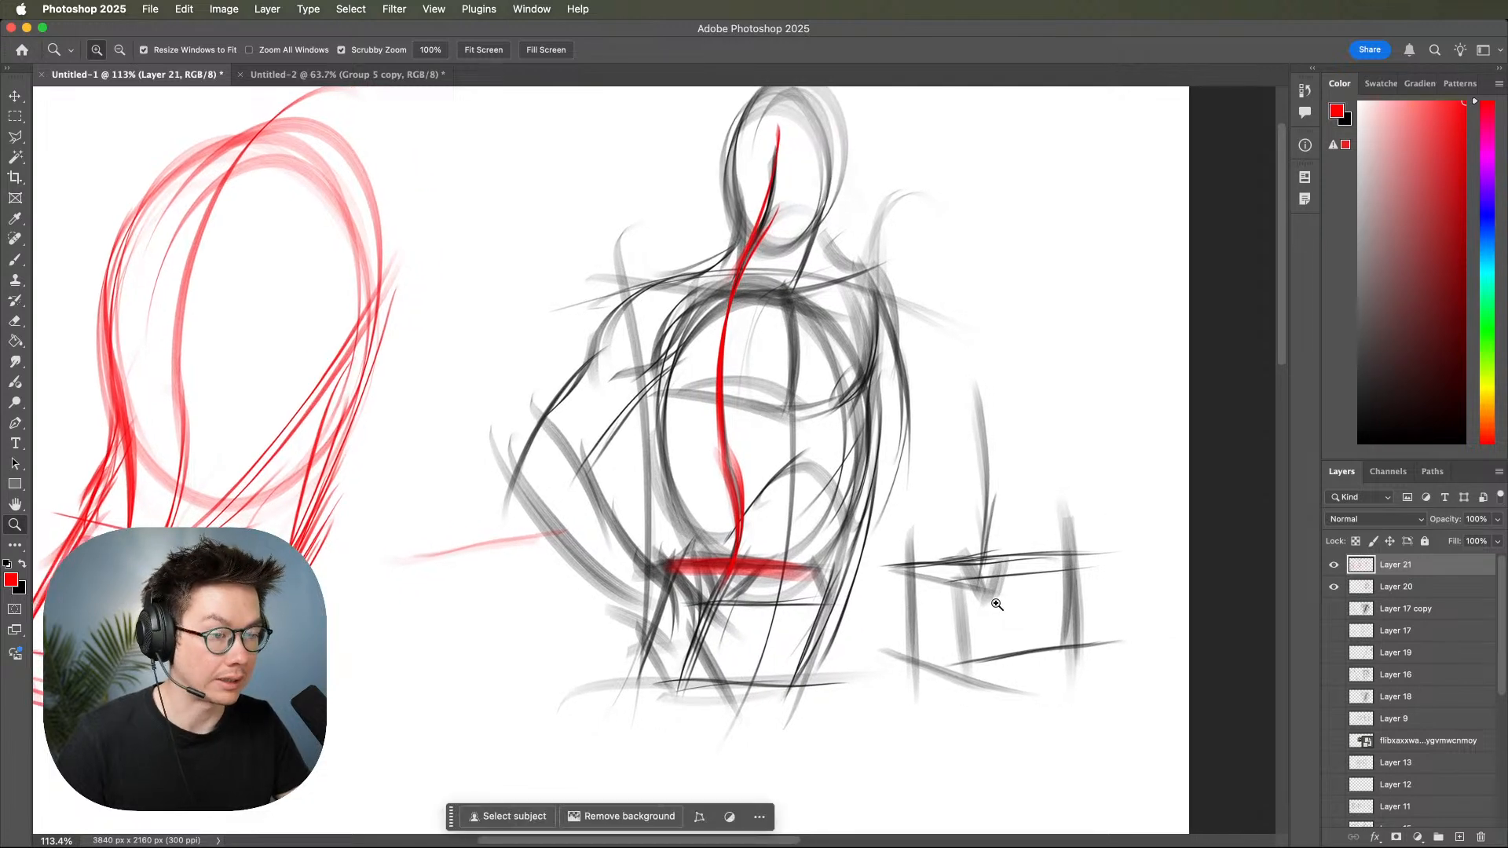